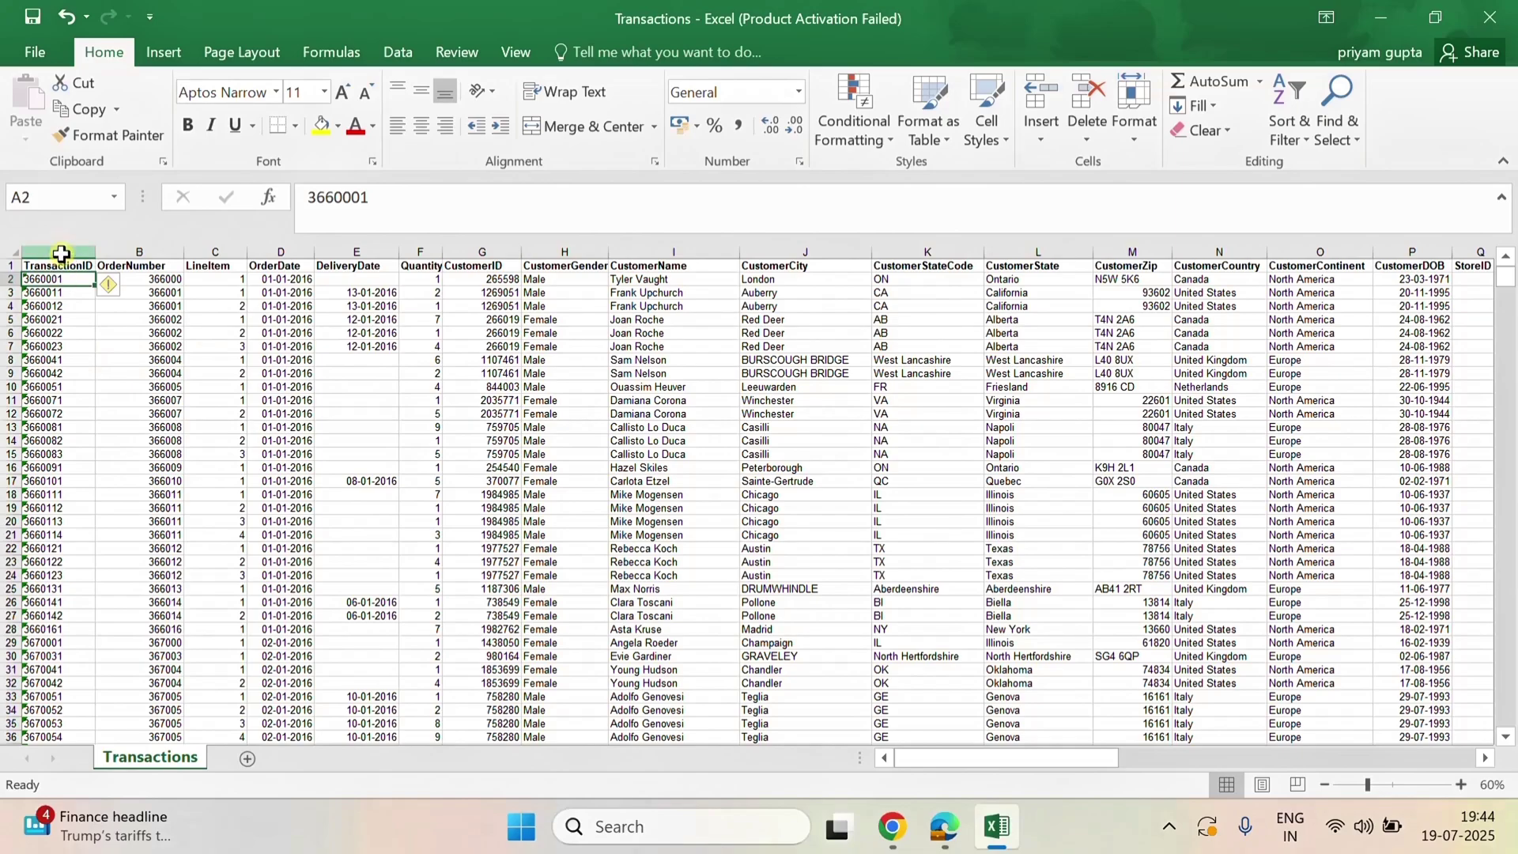
- Examine the Transactions sheet's columns, from TransactionID, OrderNumber and CustomerID through CustomerDOB and StoreID to the product fields
click(61, 253)
click(154, 253)
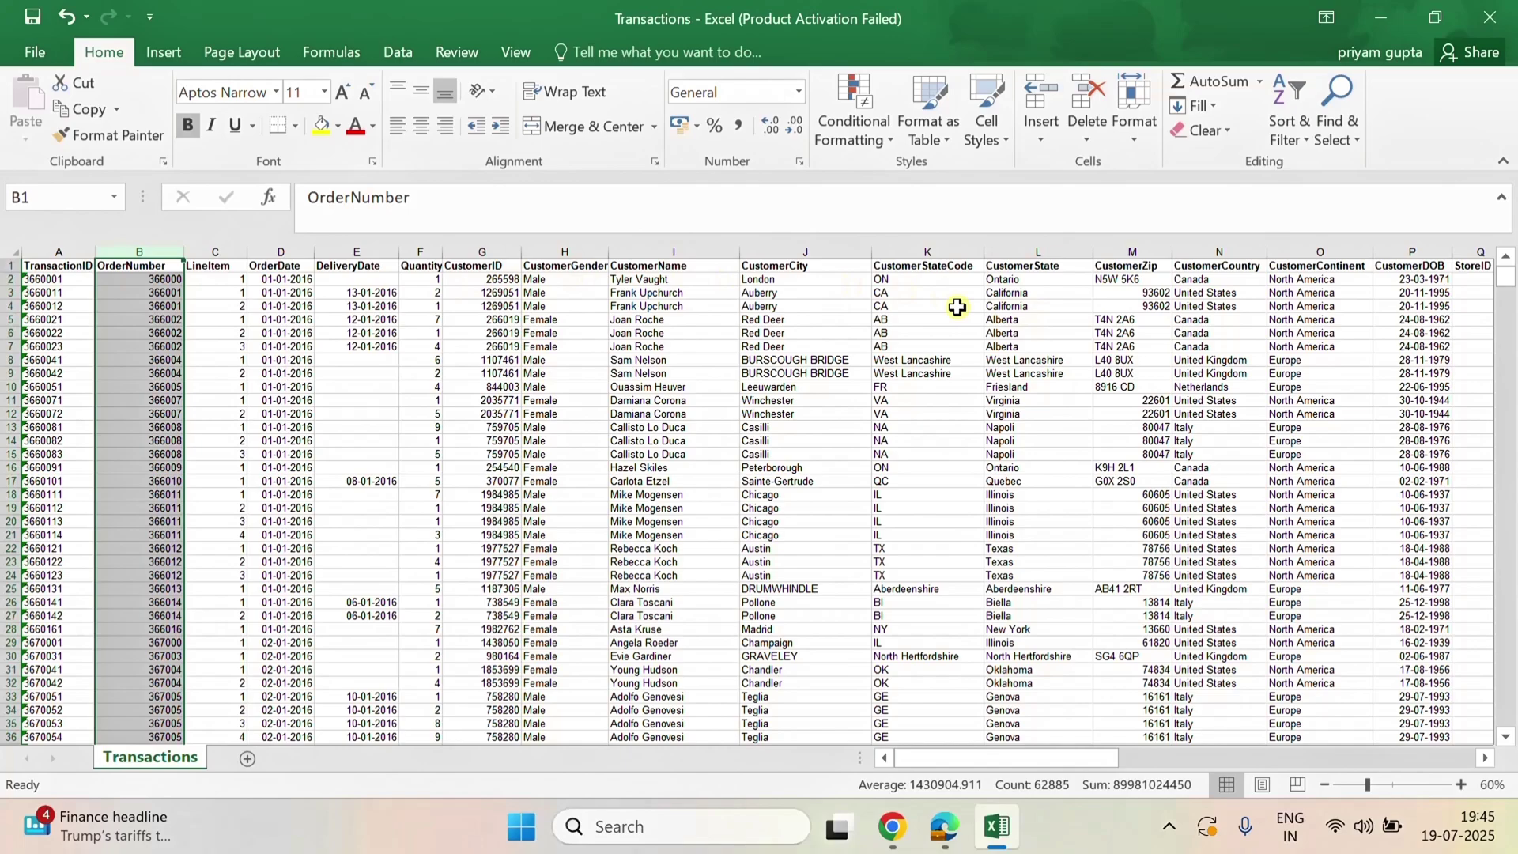
click(494, 254)
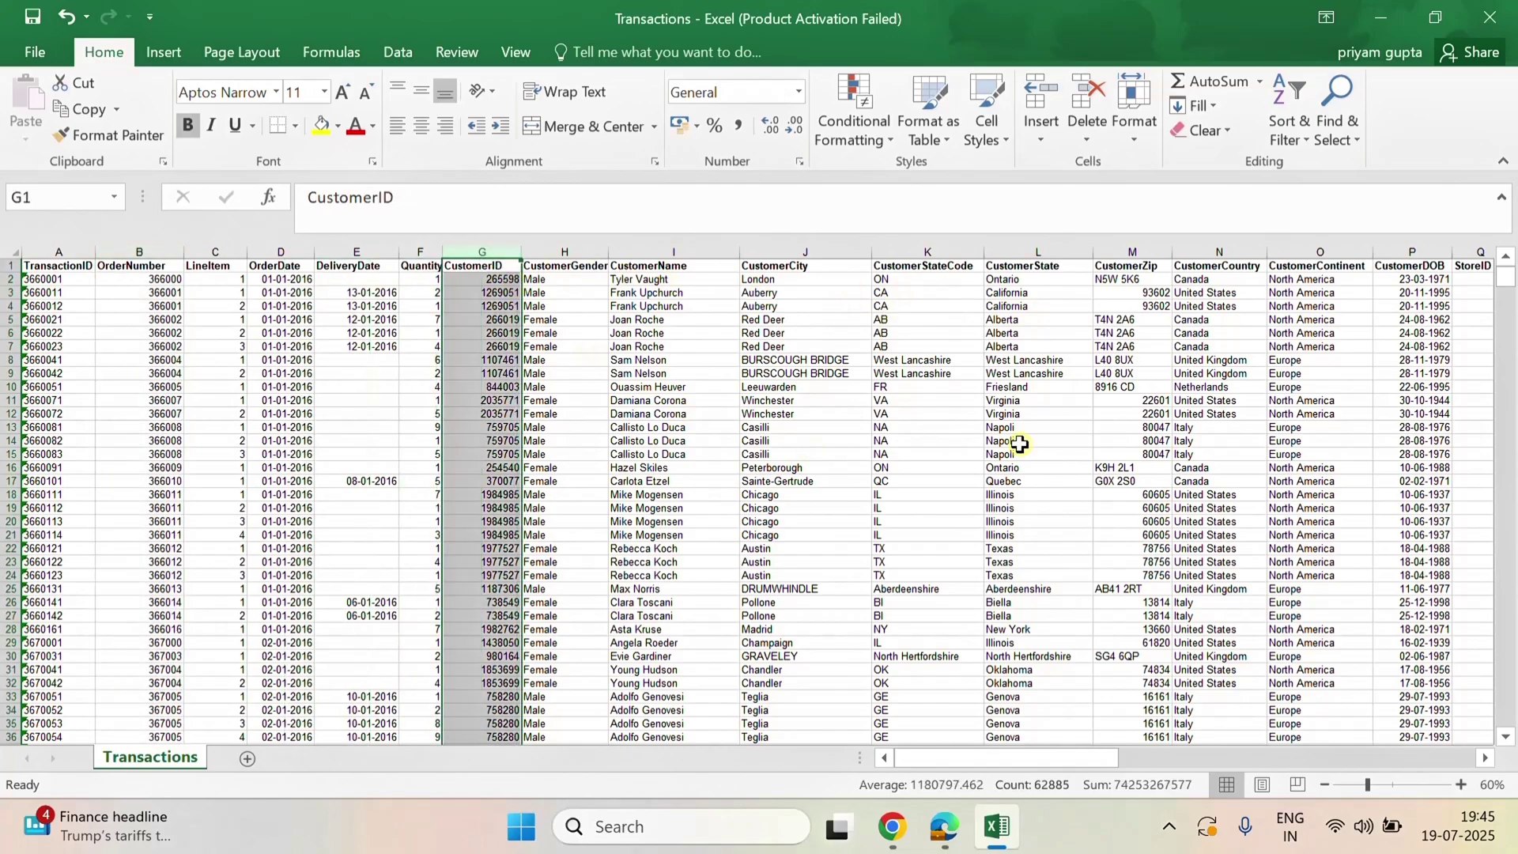
click(1485, 757)
click(1485, 758)
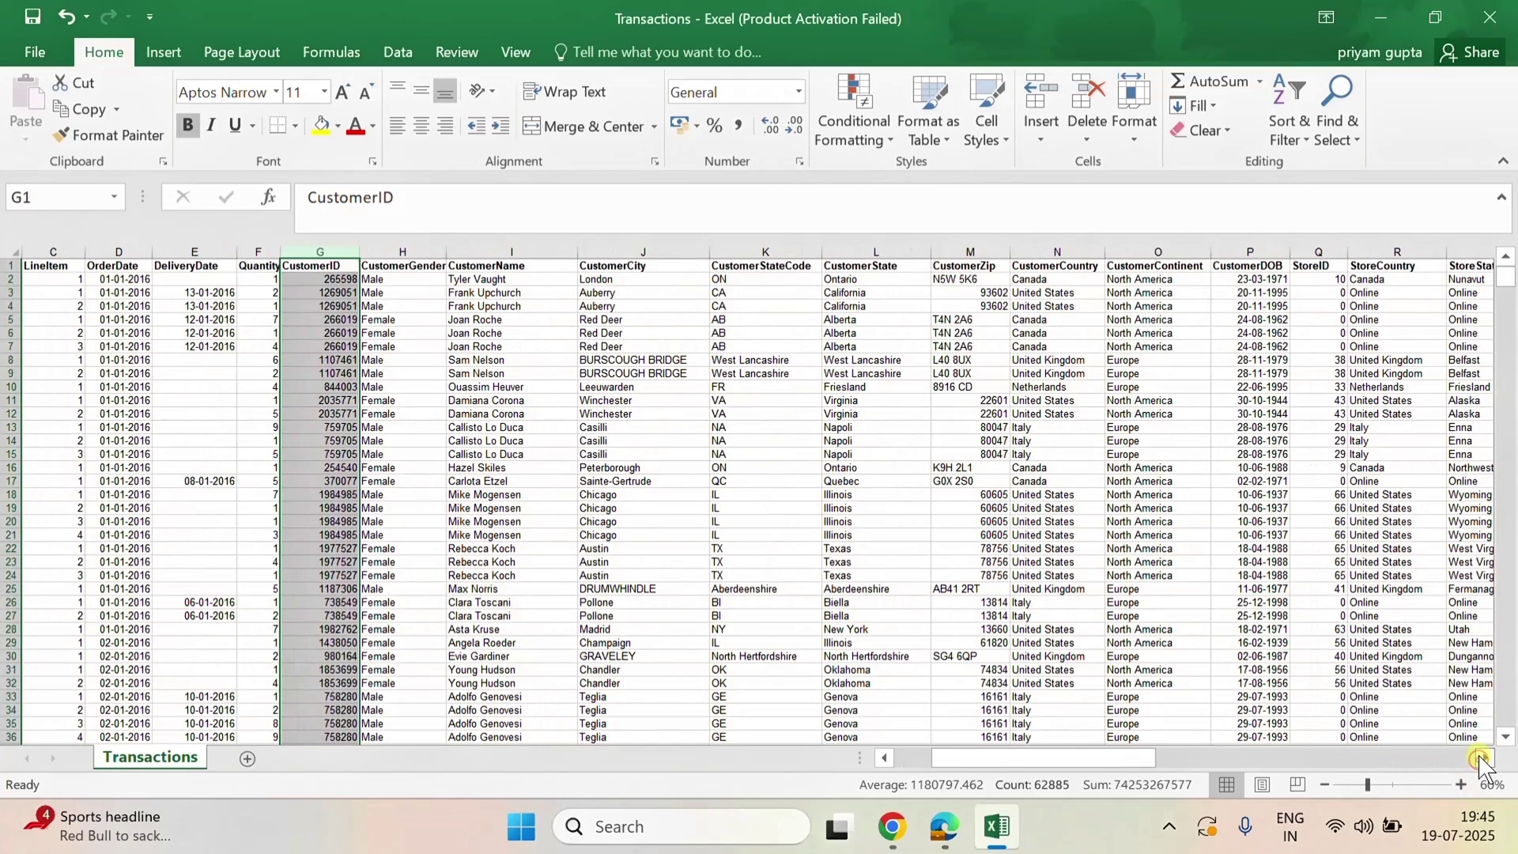
click(1268, 255)
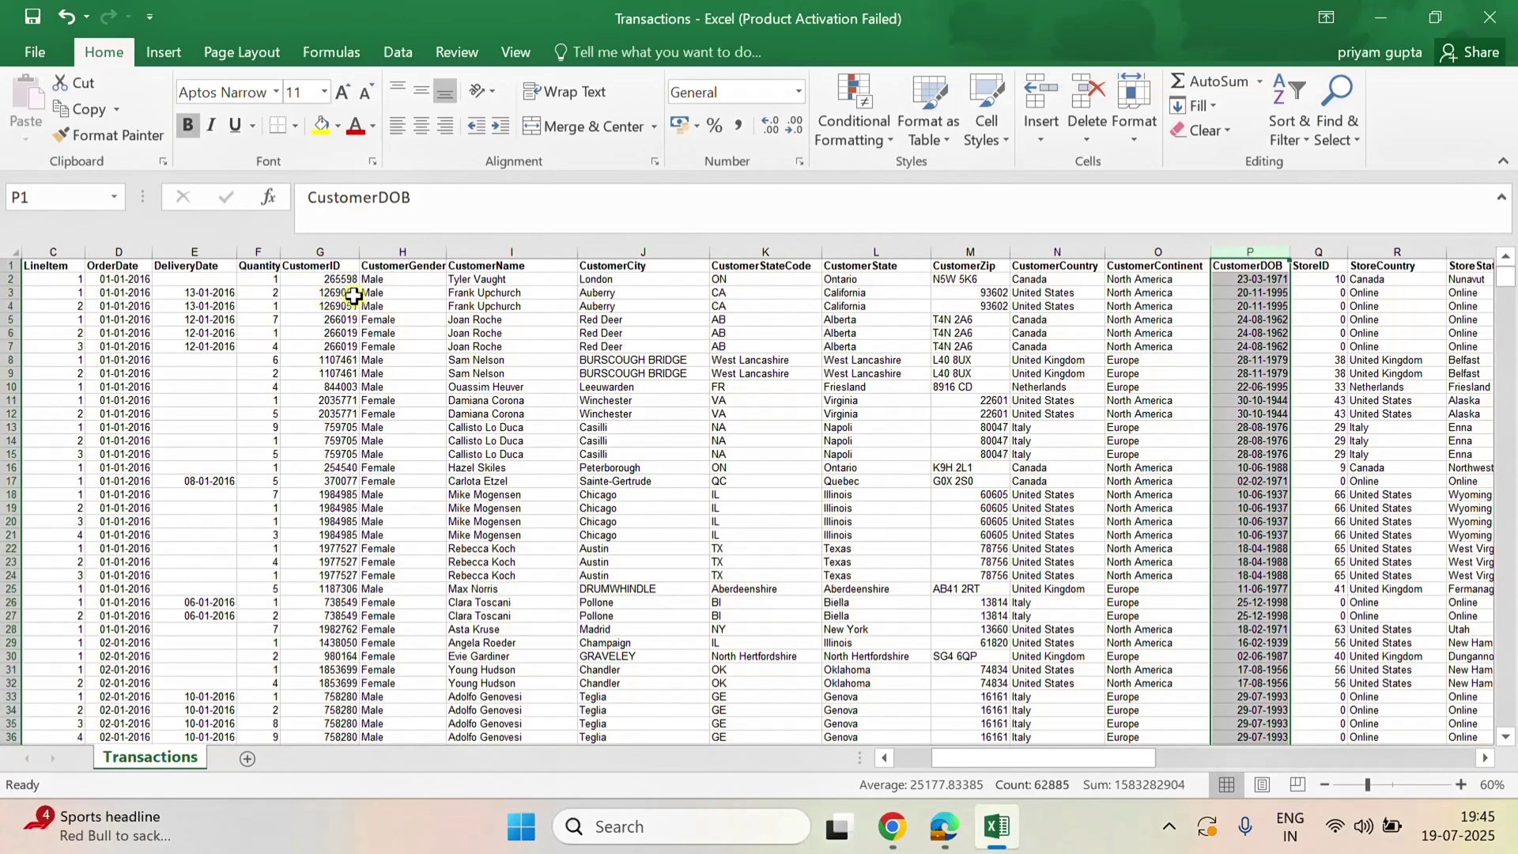
click(1485, 759)
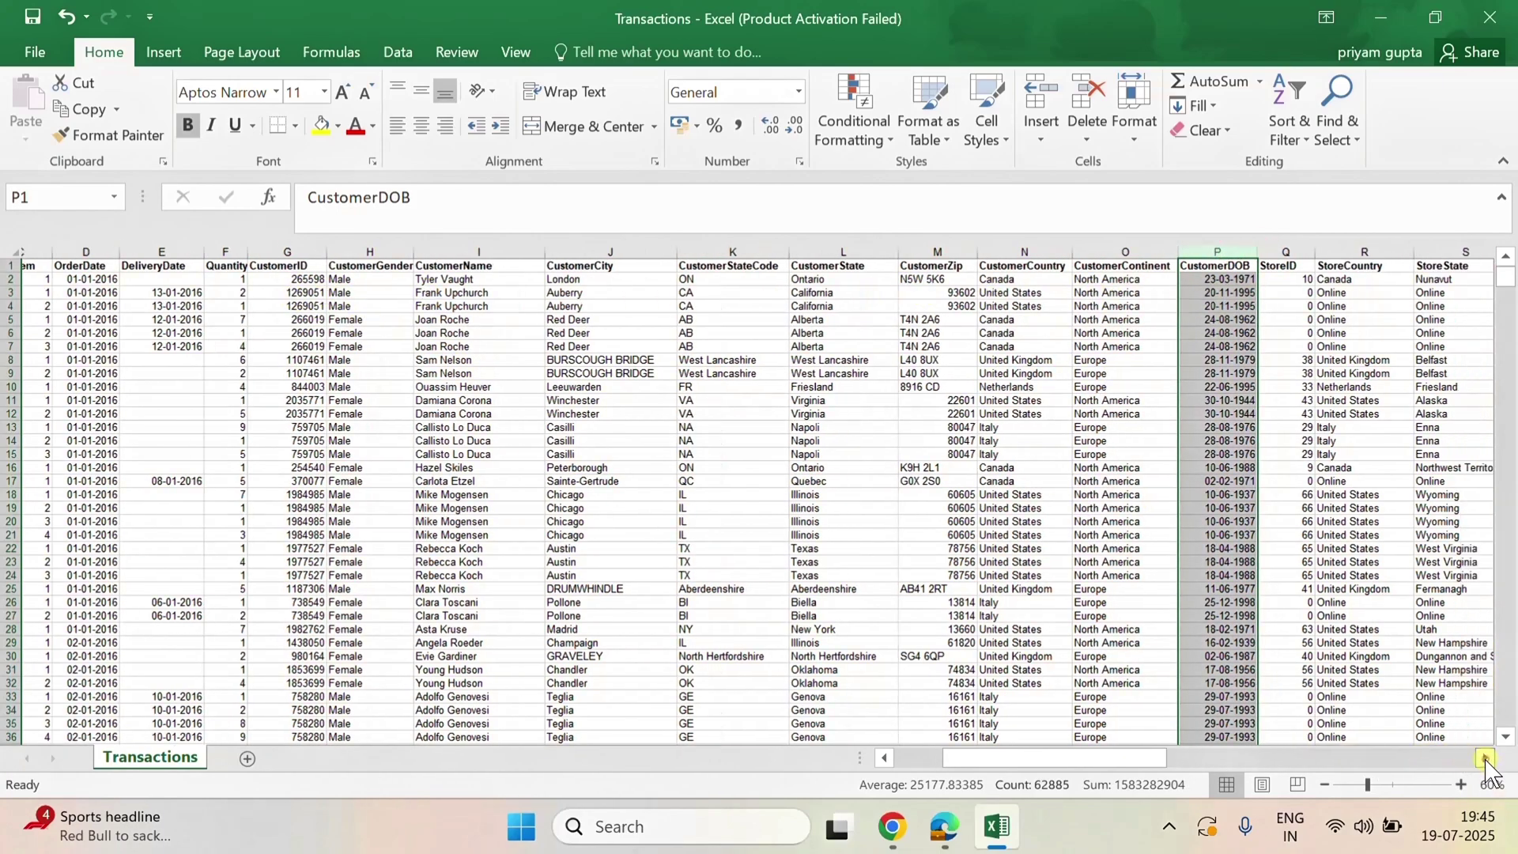
drag(1485, 759, 1485, 759)
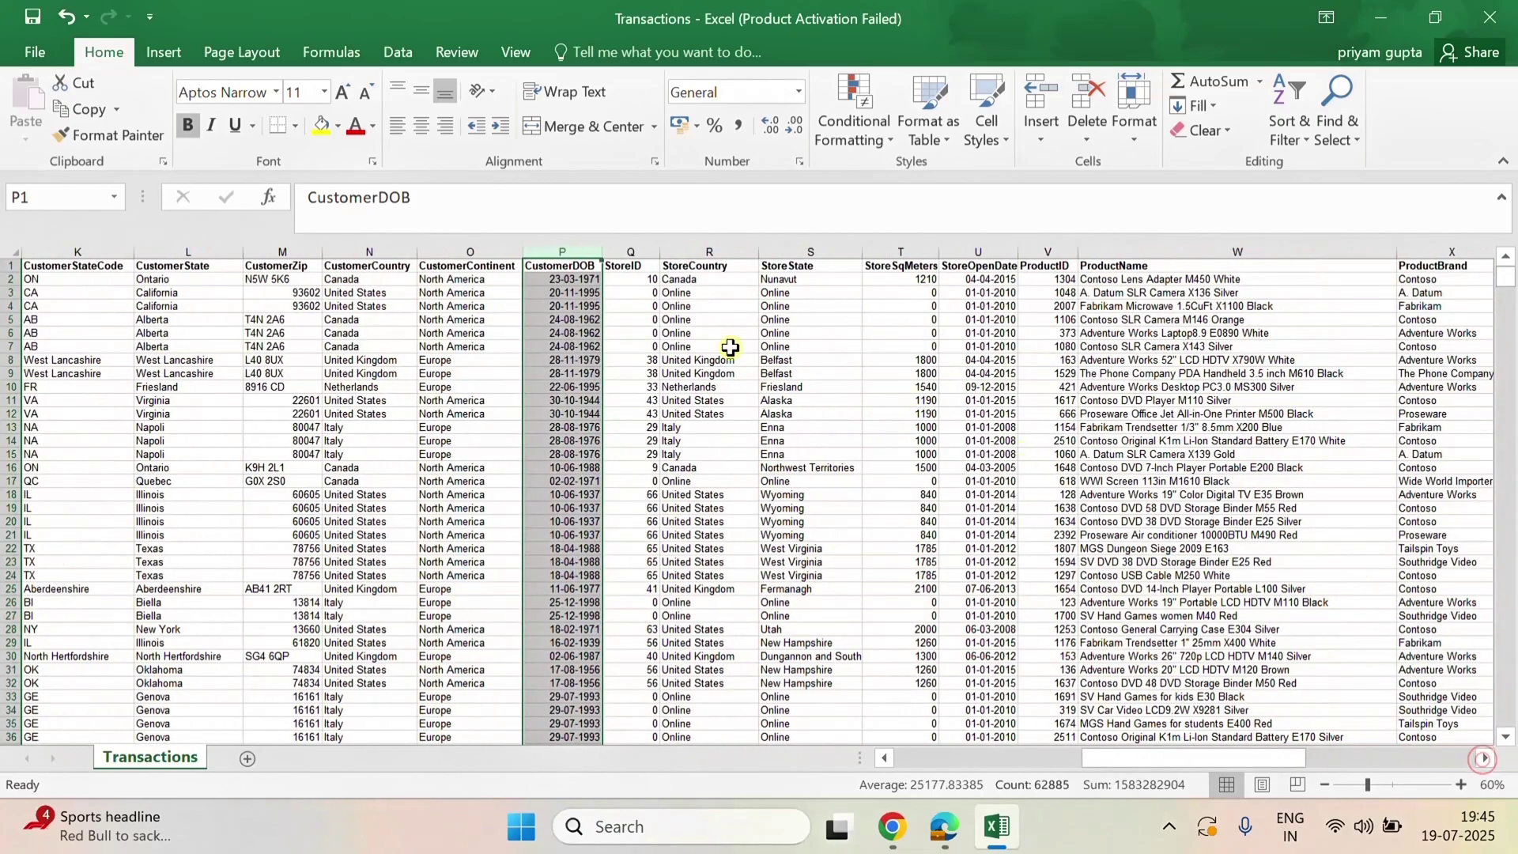
click(620, 251)
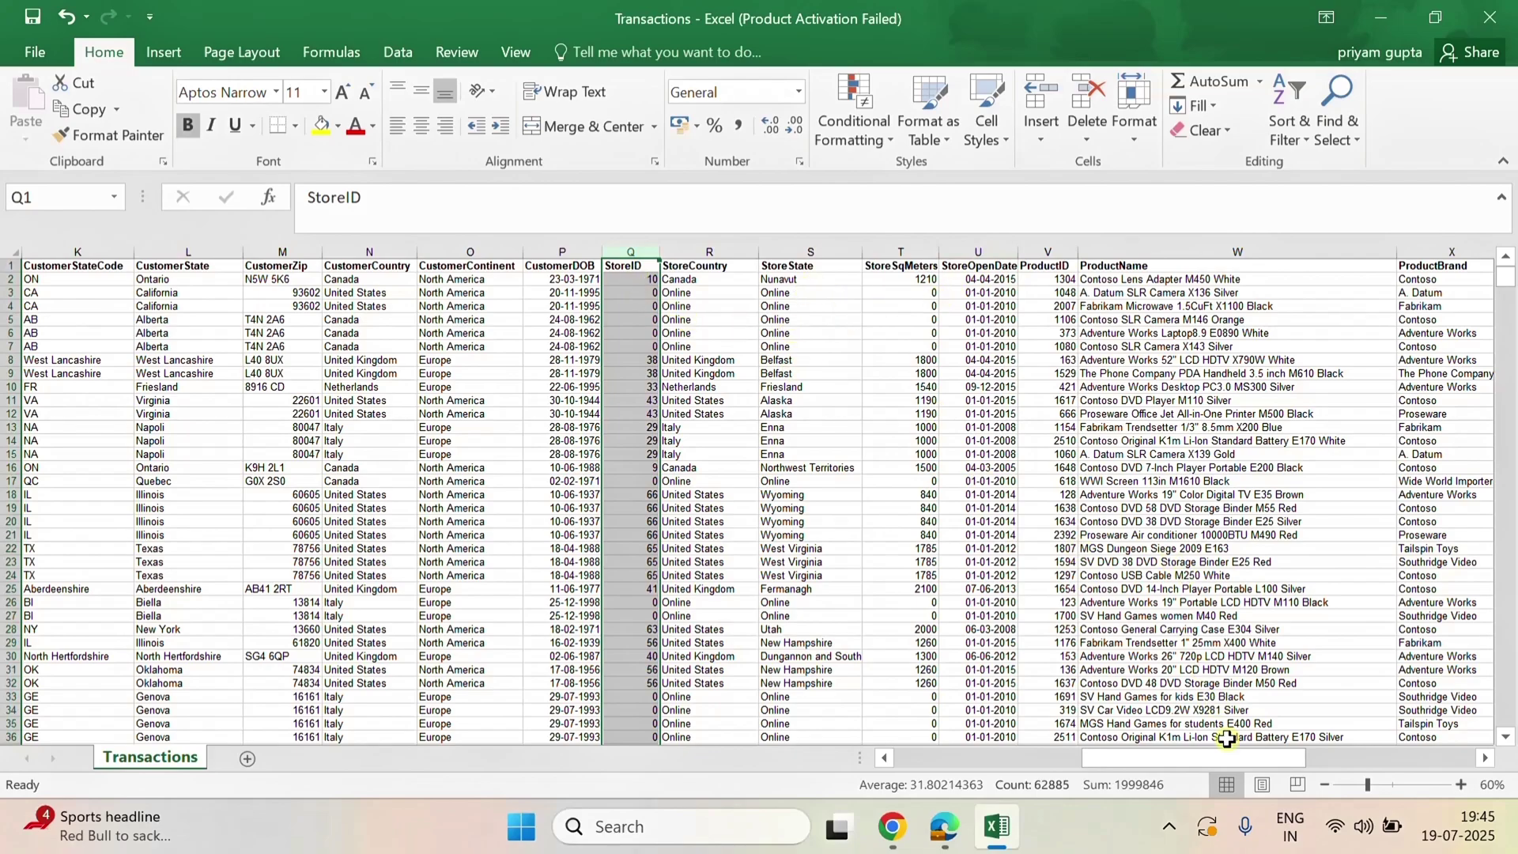
click(1486, 757)
click(1488, 757)
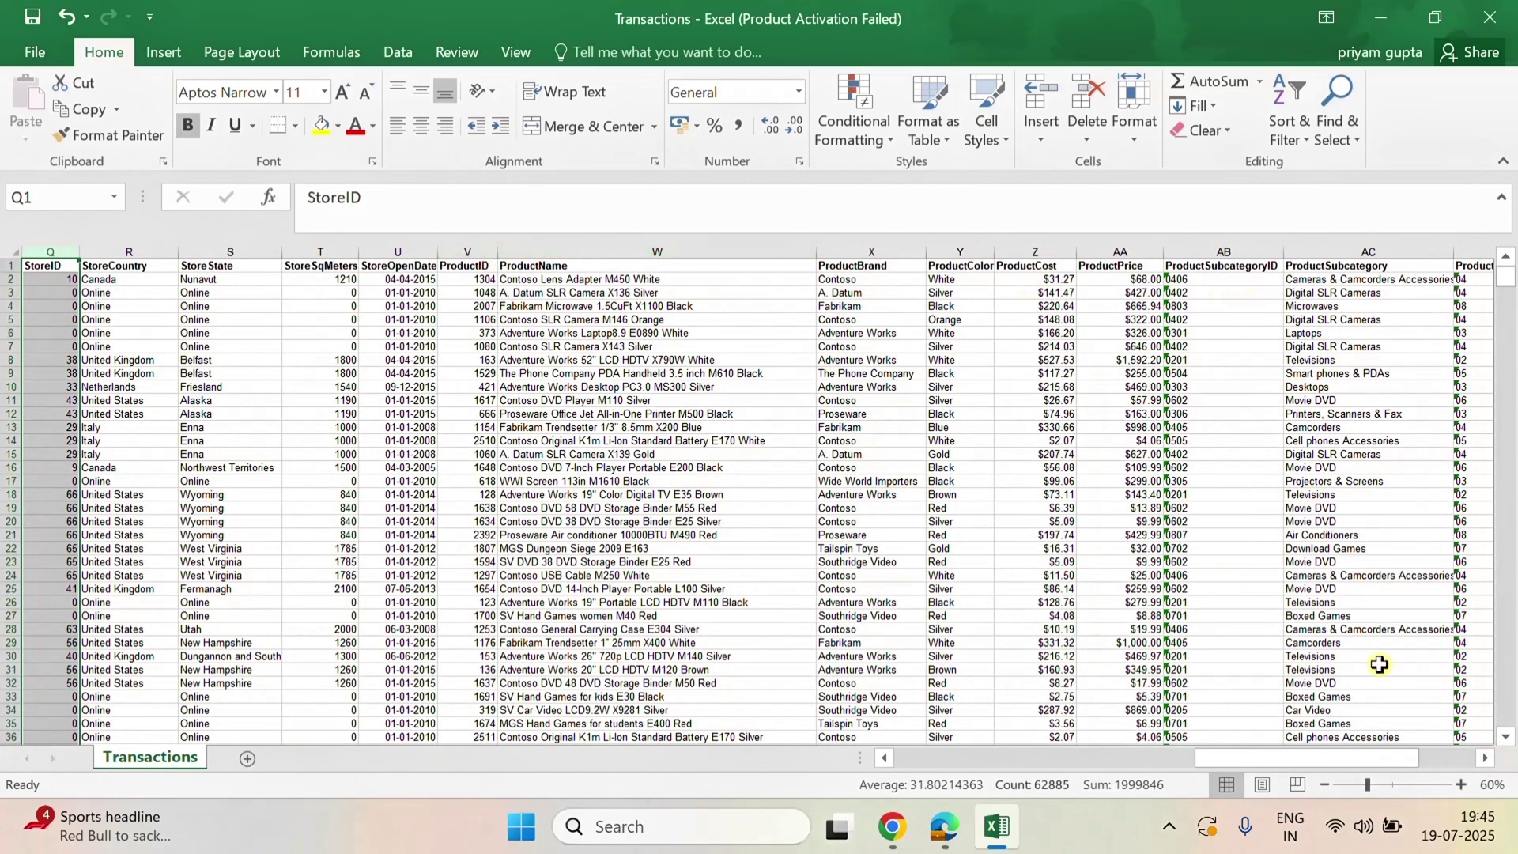
click(1486, 758)
click(1488, 757)
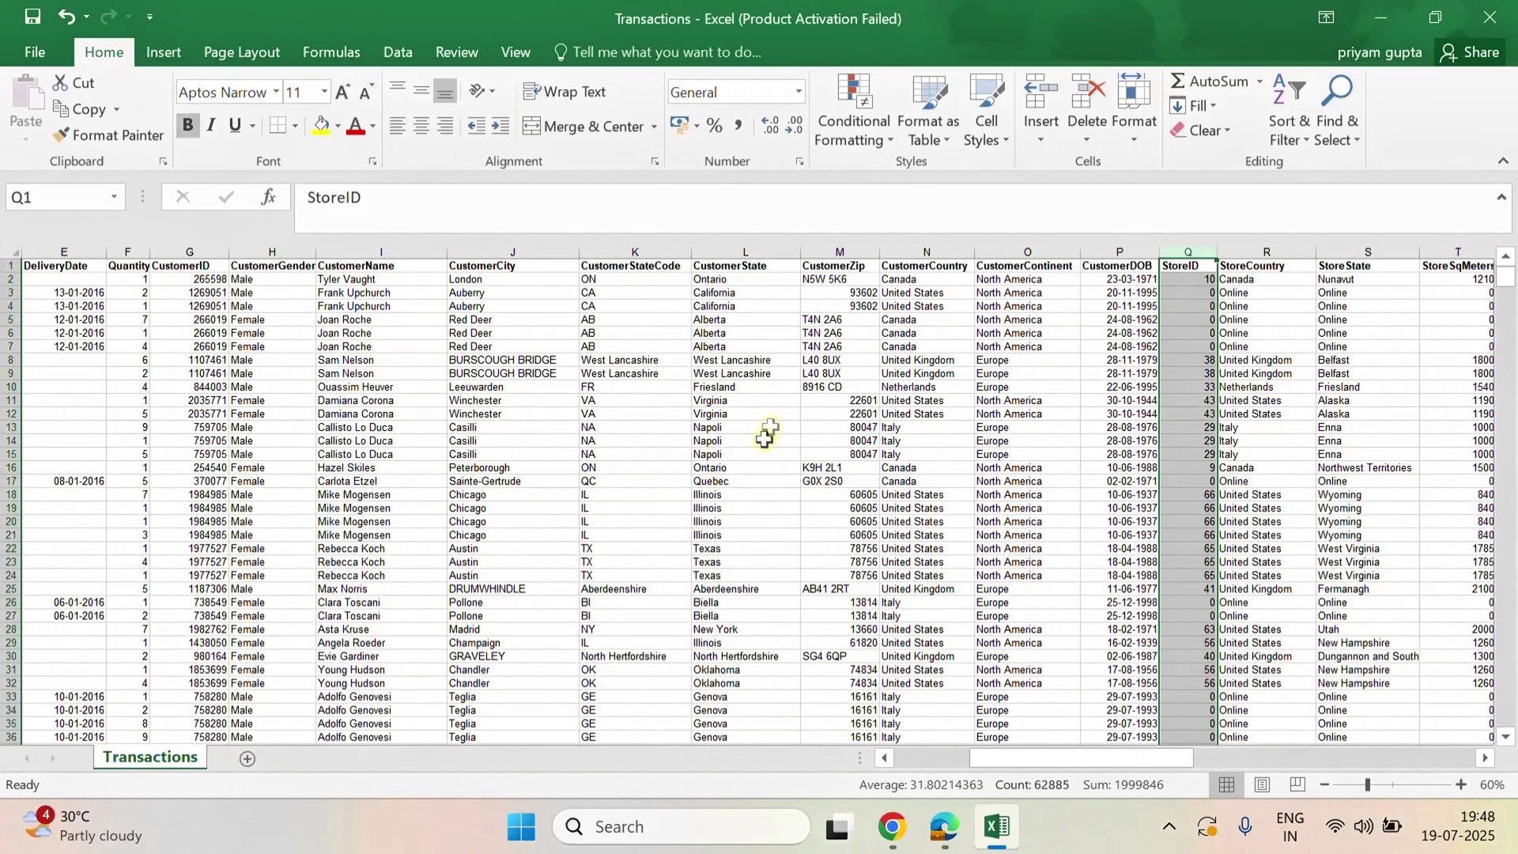
- Review which columns describe the customer, from CustomerID to CustomerDOB, and which describe the store and product
scroll(579, 312, left, 3)
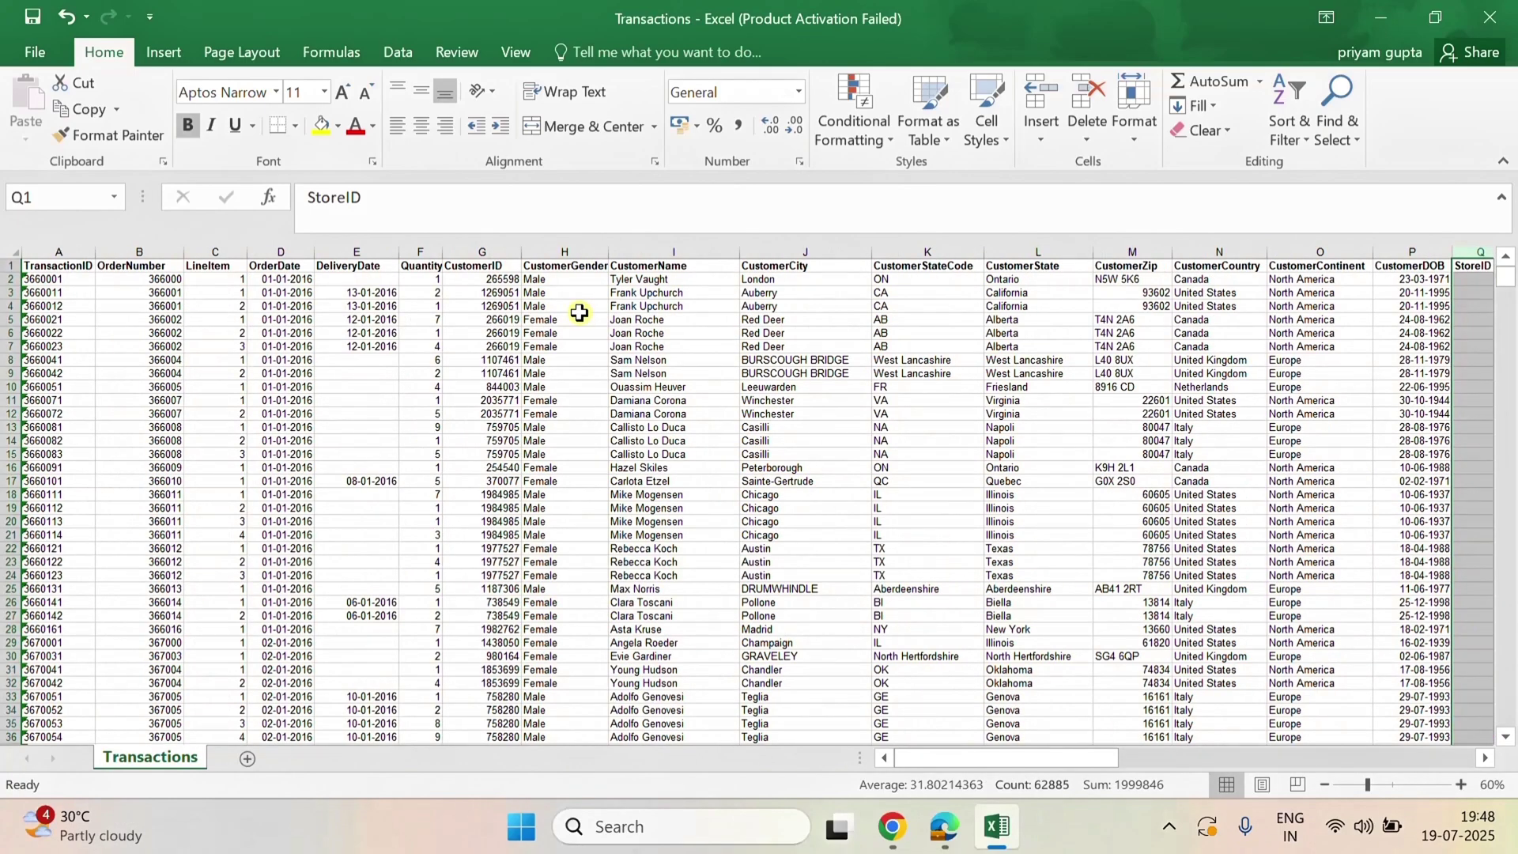
click(468, 246)
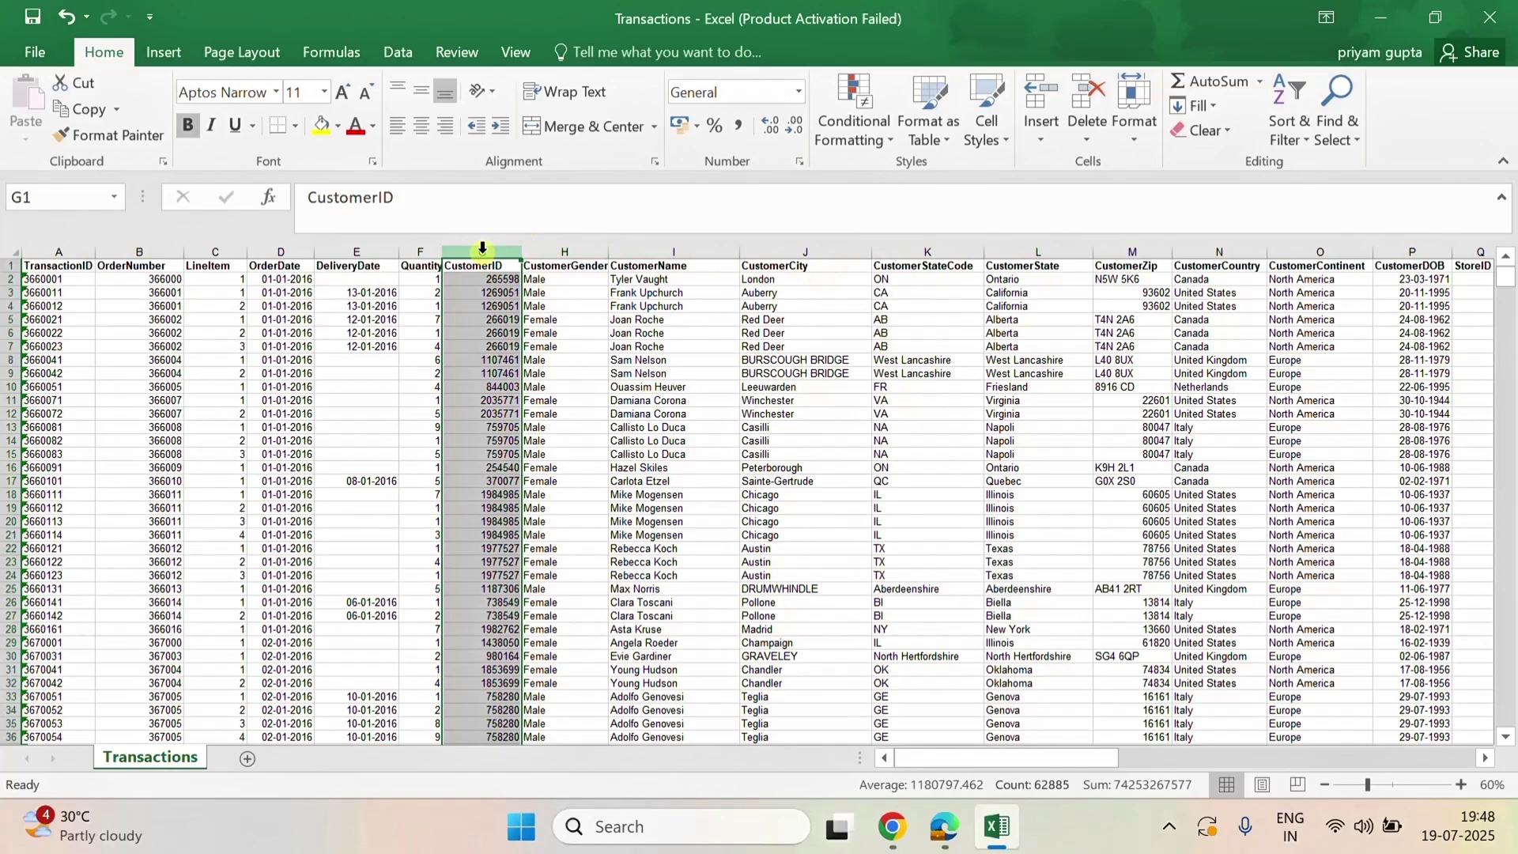
drag(482, 251, 1409, 282)
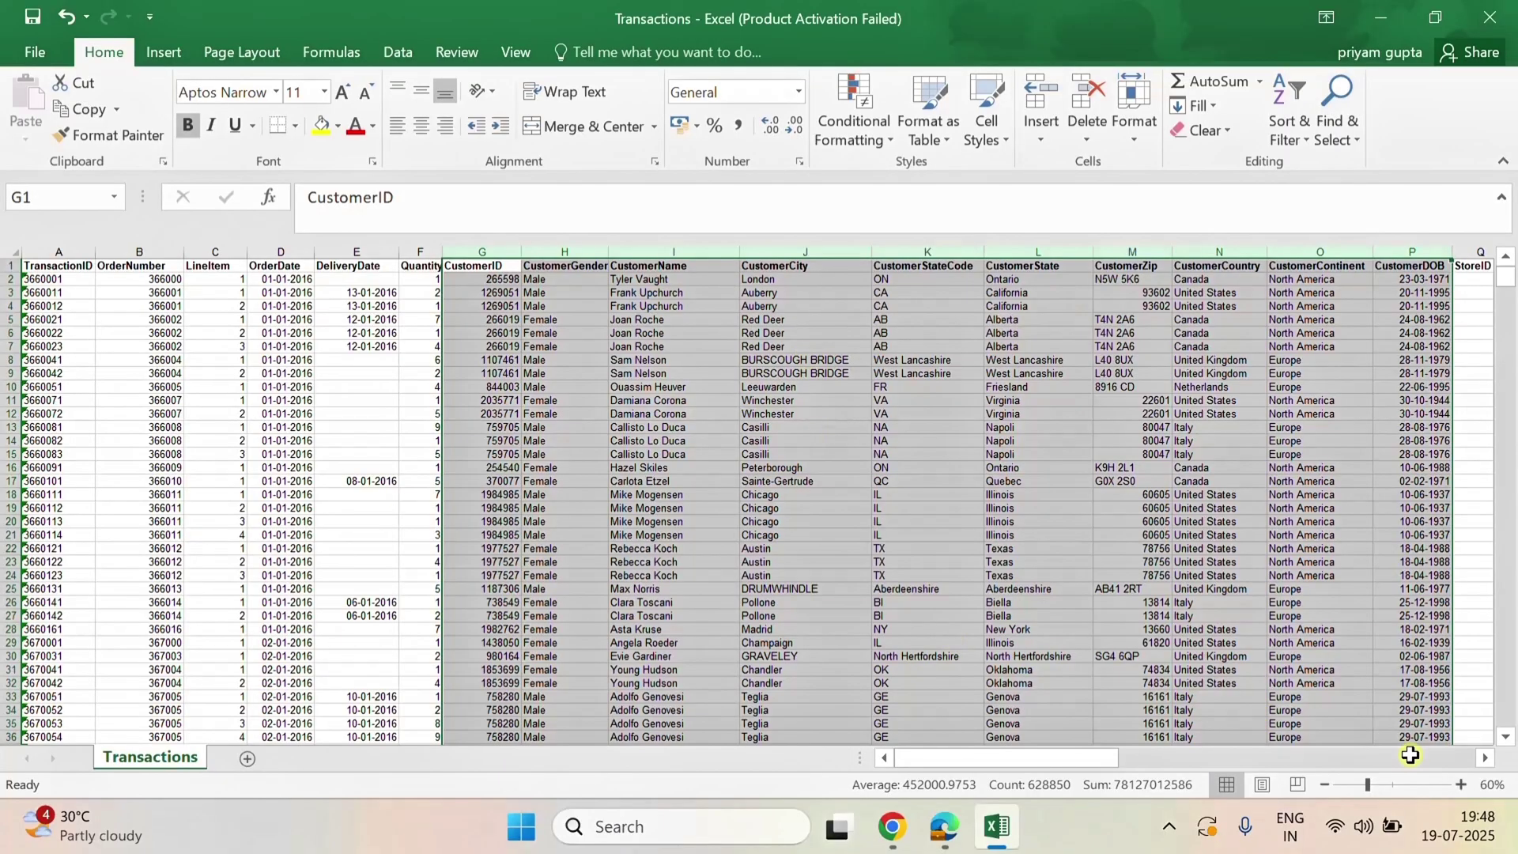
click(1485, 757)
drag(1485, 759, 1485, 759)
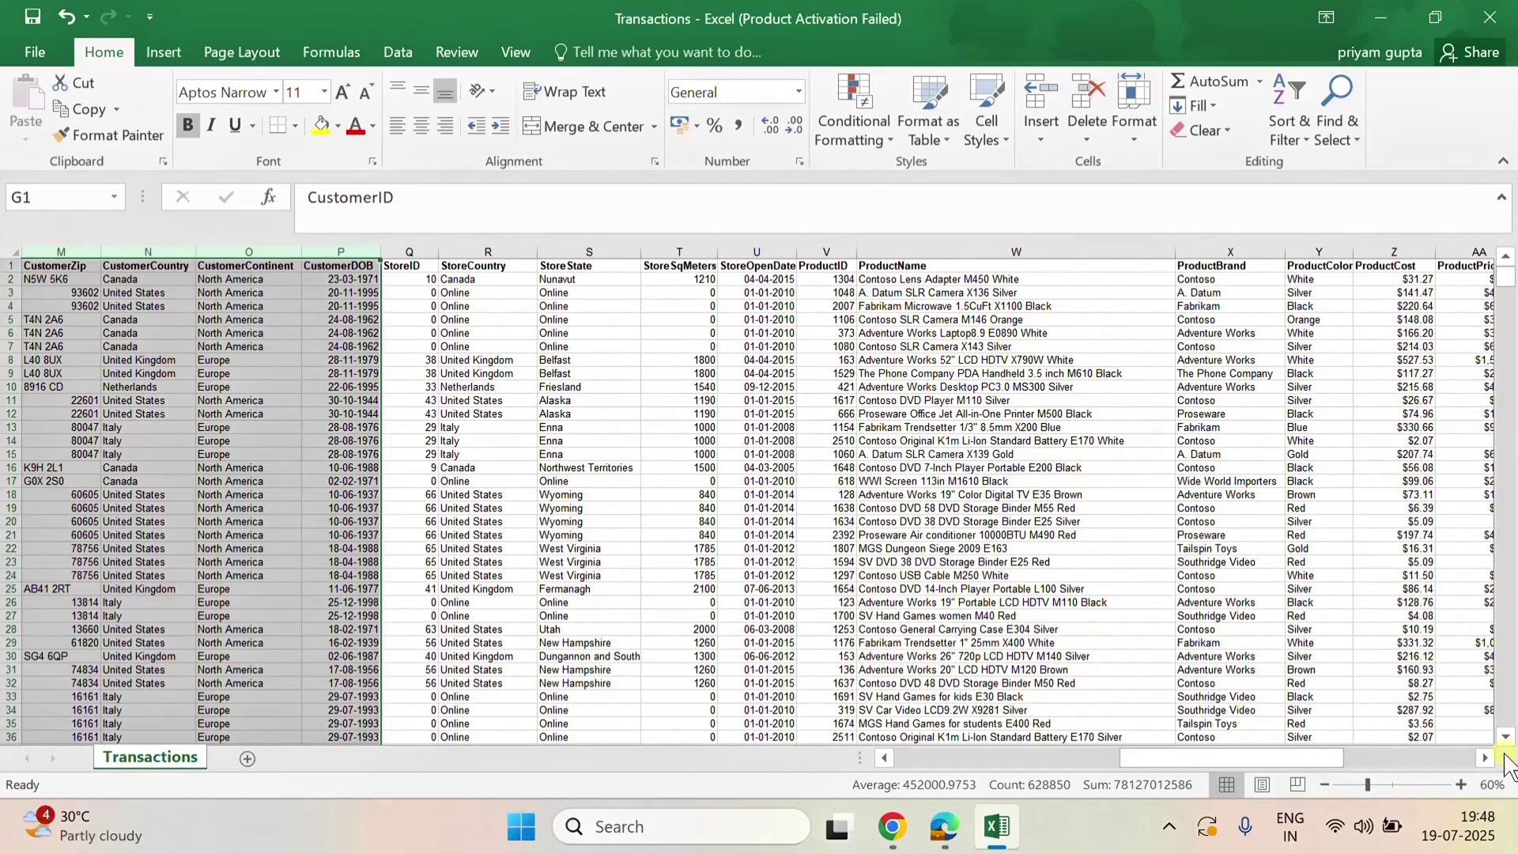
drag(1485, 758, 1485, 757)
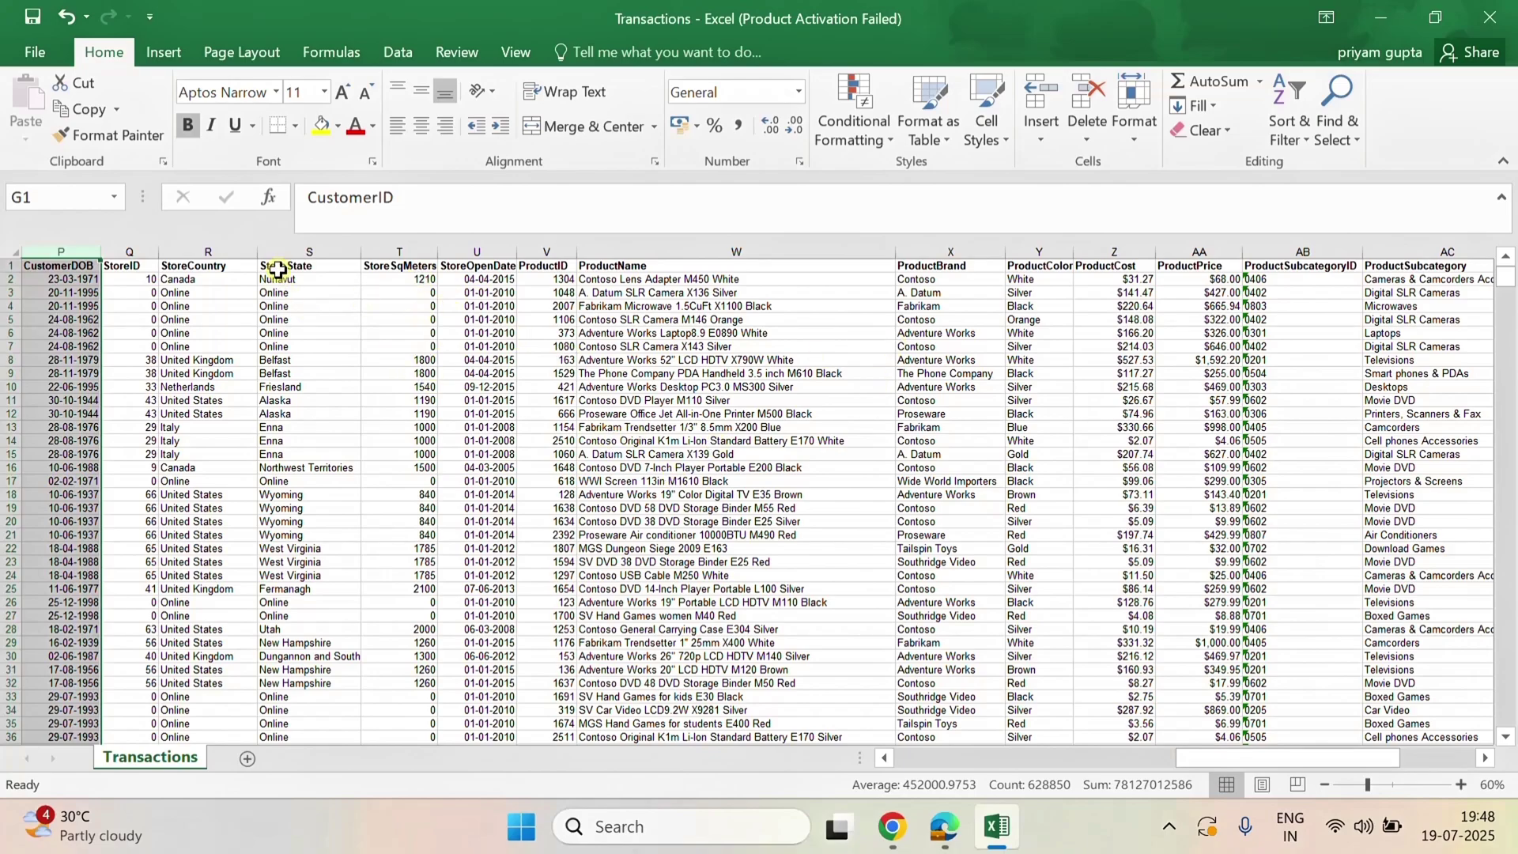
drag(185, 291, 182, 344)
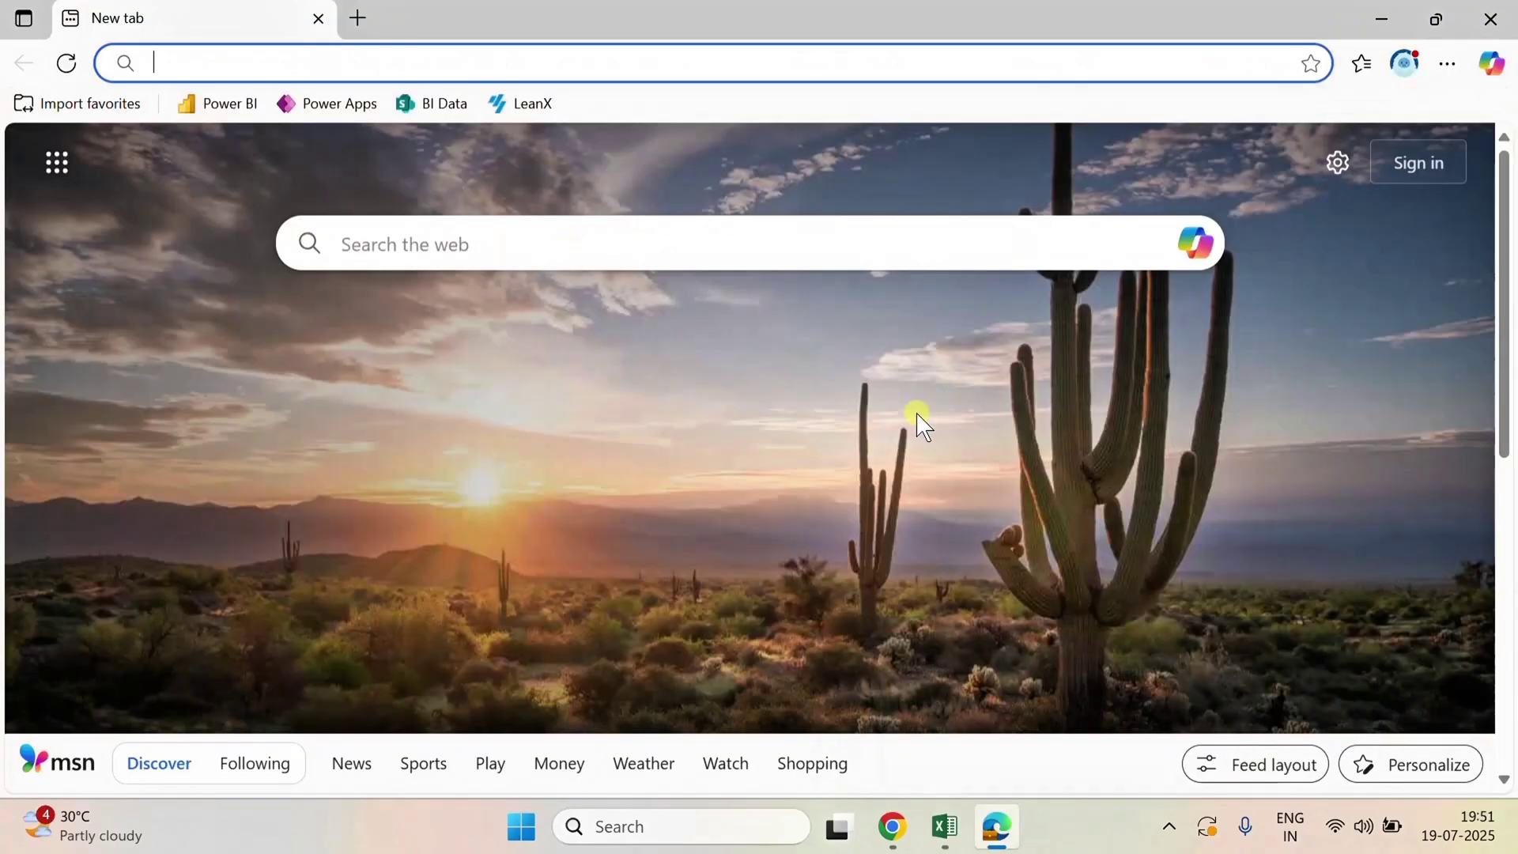
- Switch to Edge, open the Power BI service from the saved favorite and sign in with the saved account e-mail
click(219, 103)
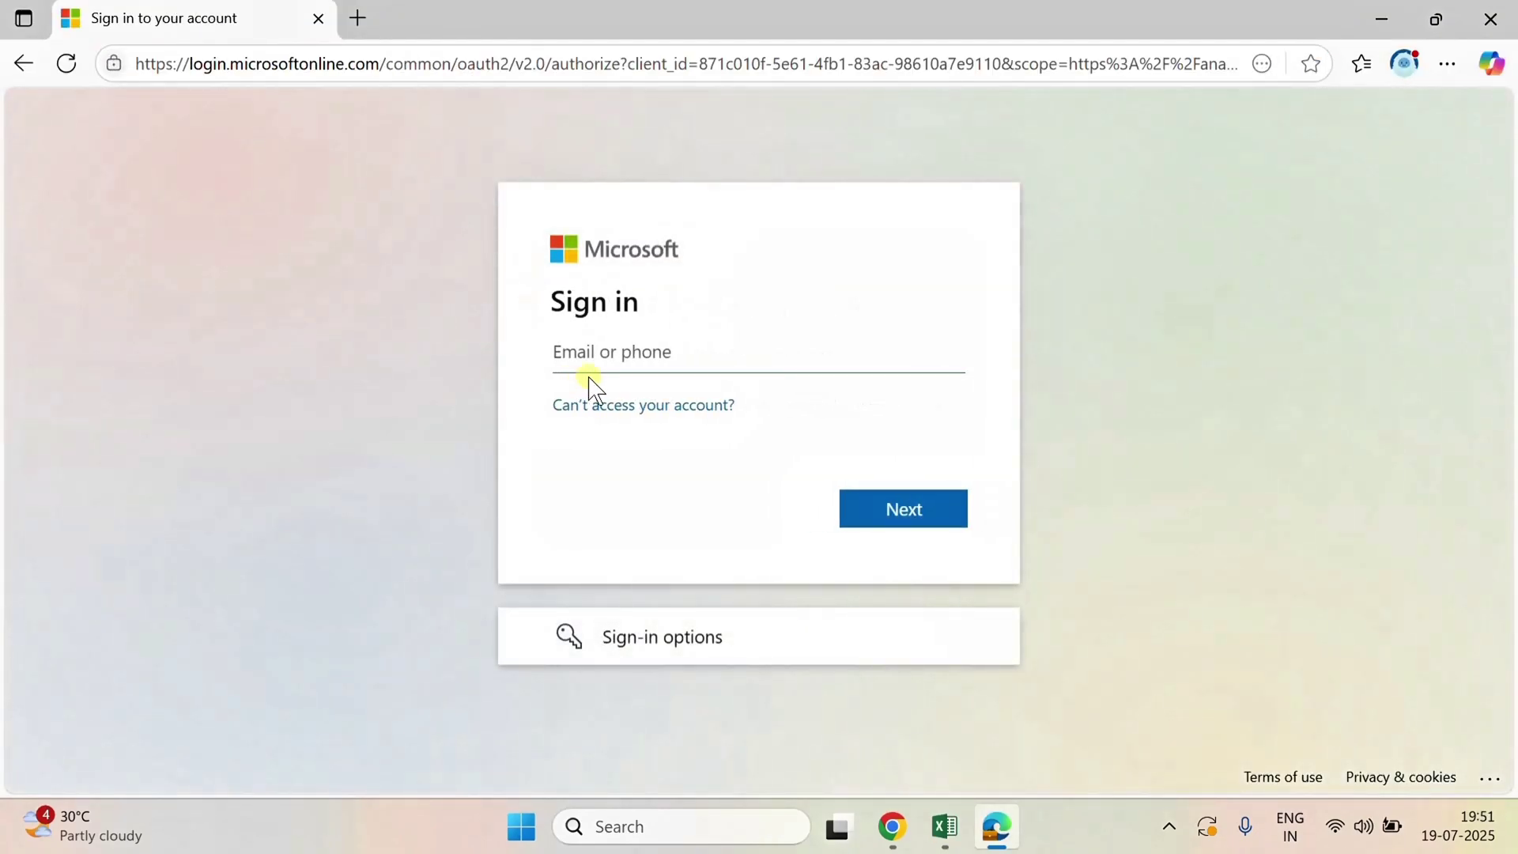
click(603, 363)
click(645, 436)
click(941, 516)
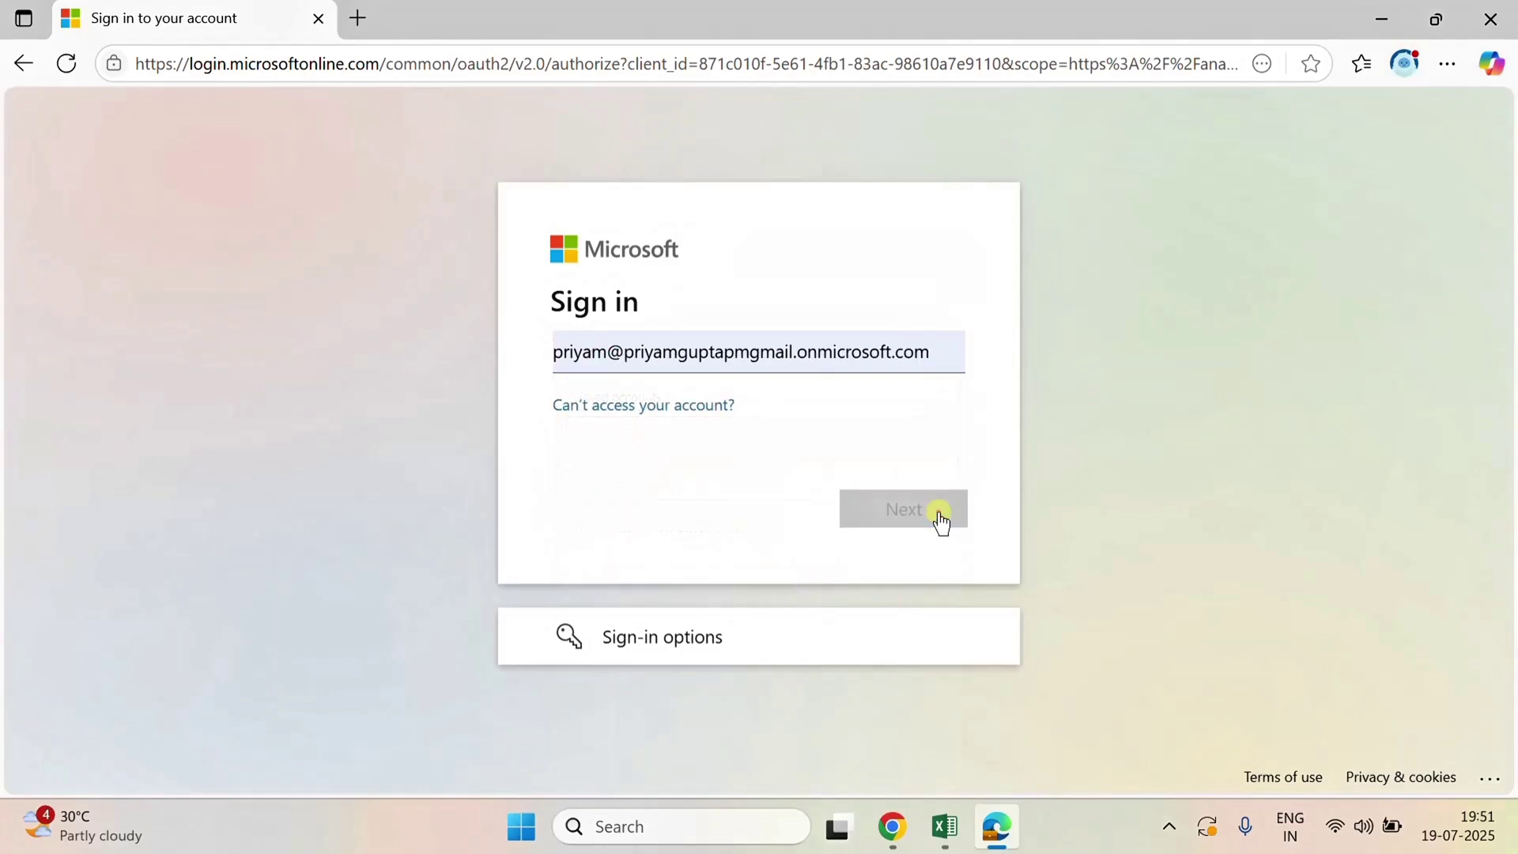
click(897, 563)
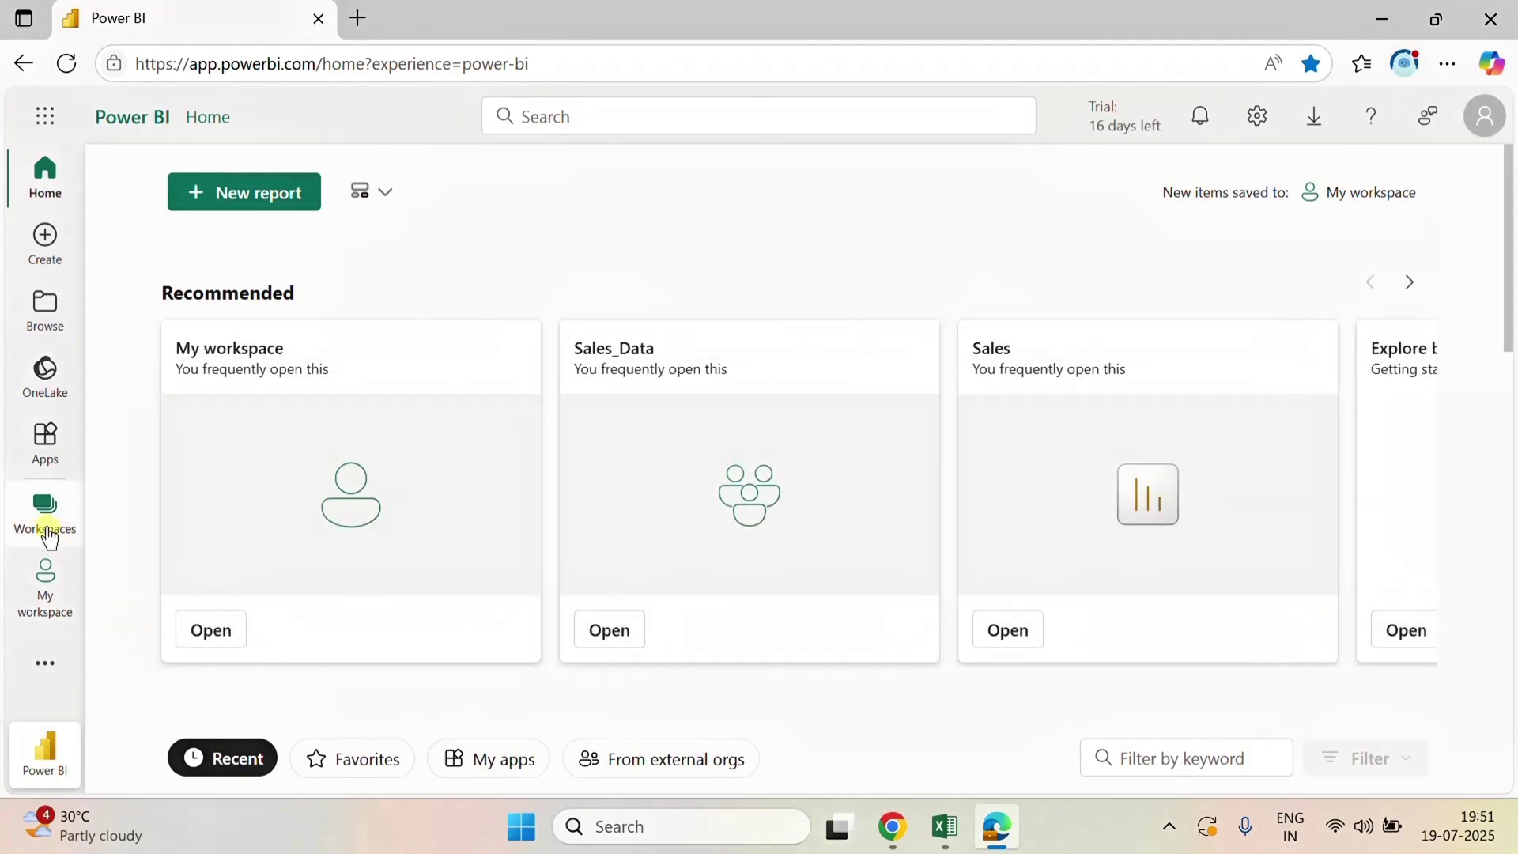
- Create a workspace named Transaction and collapse its task flow area
click(45, 514)
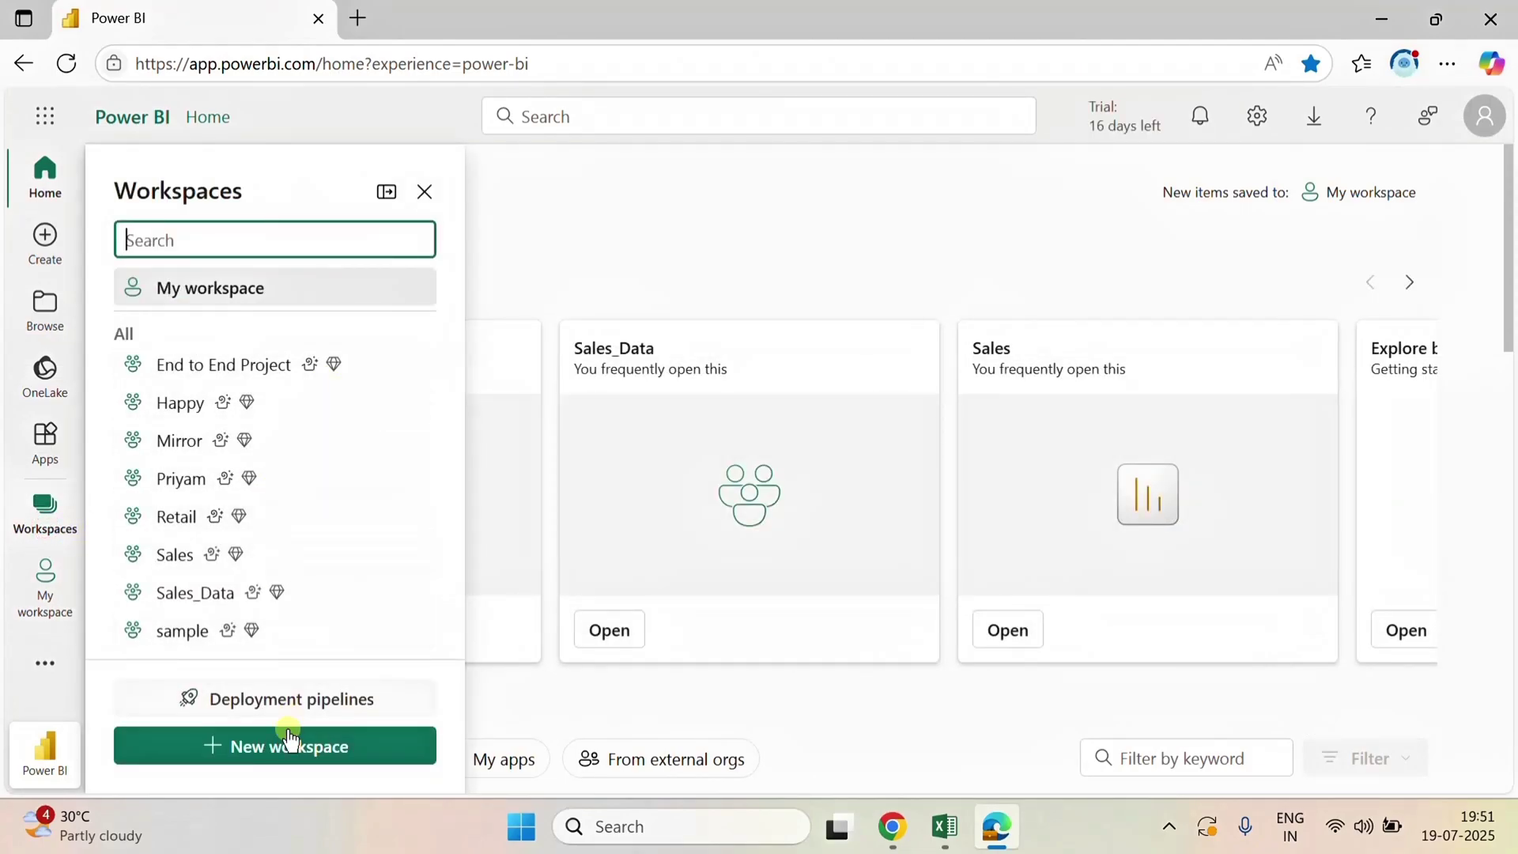
click(245, 744)
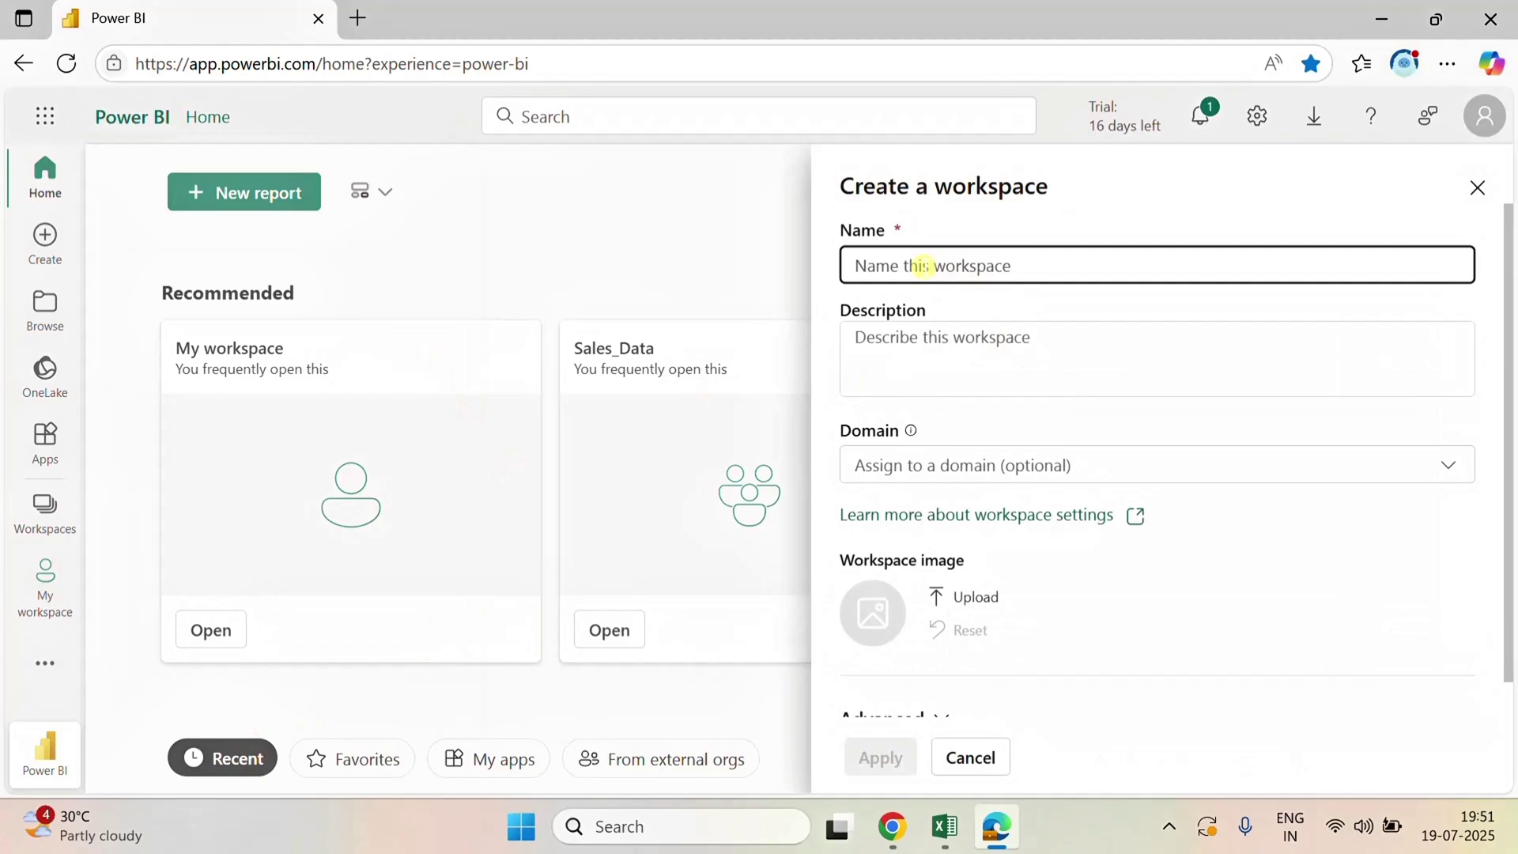
text(Transaction)
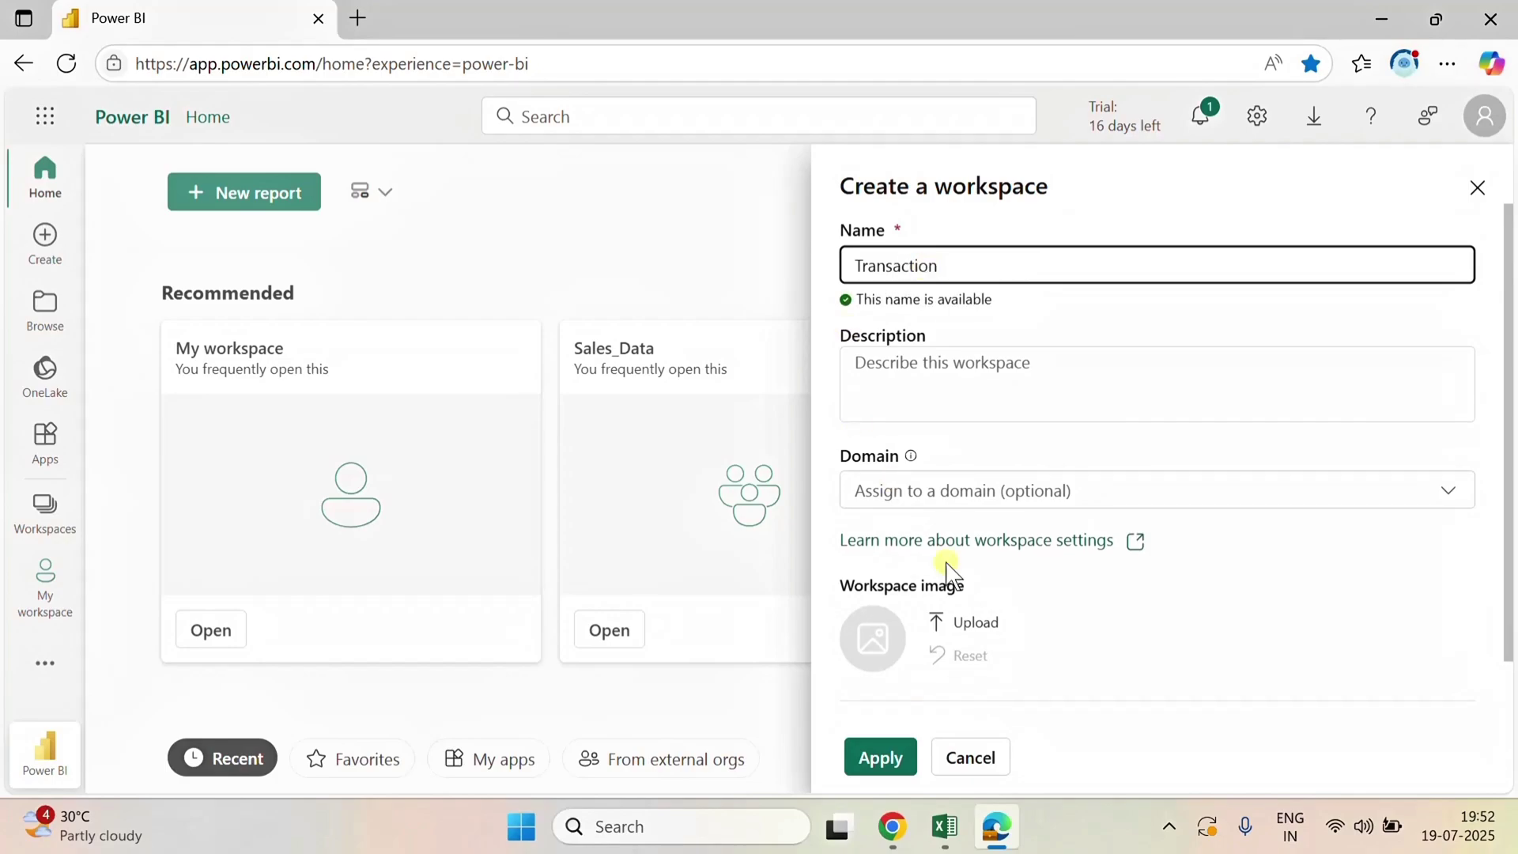
click(880, 758)
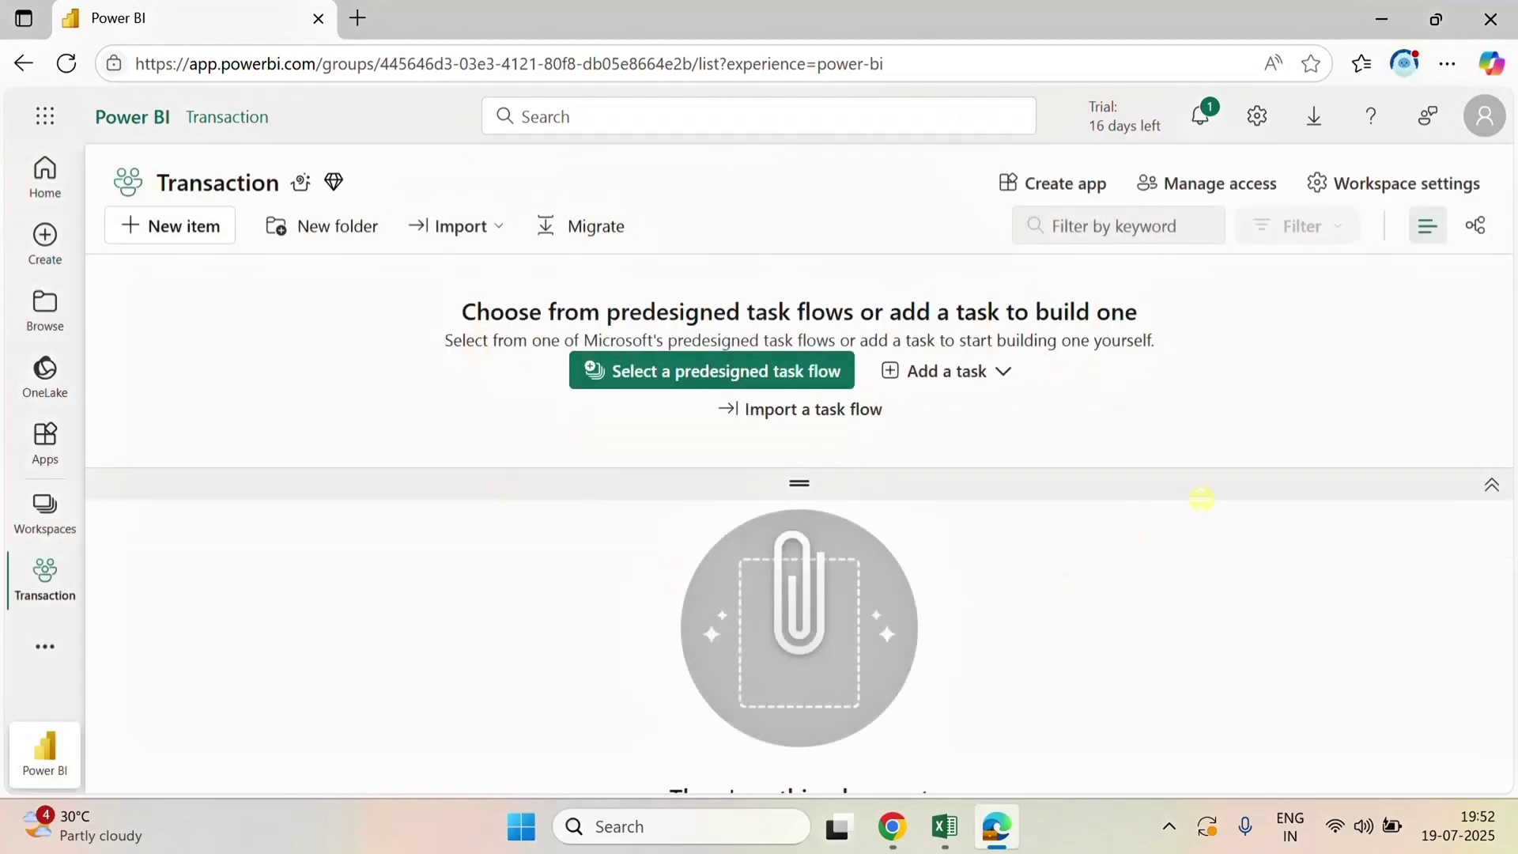
click(1493, 488)
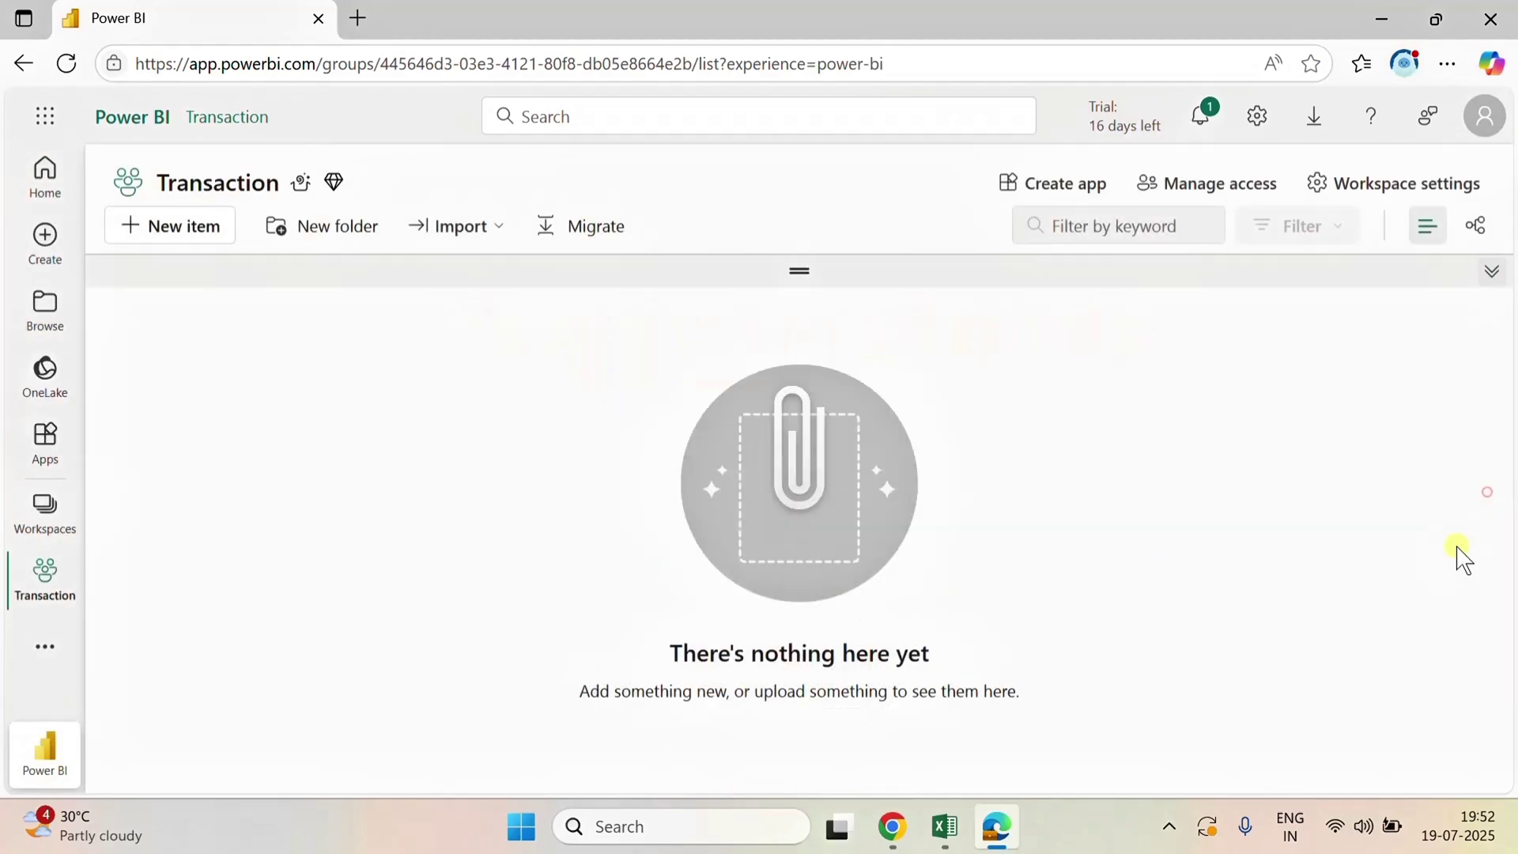
- Create a lakehouse named Transaction in the workspace, leaving lakehouse schemas off
click(159, 225)
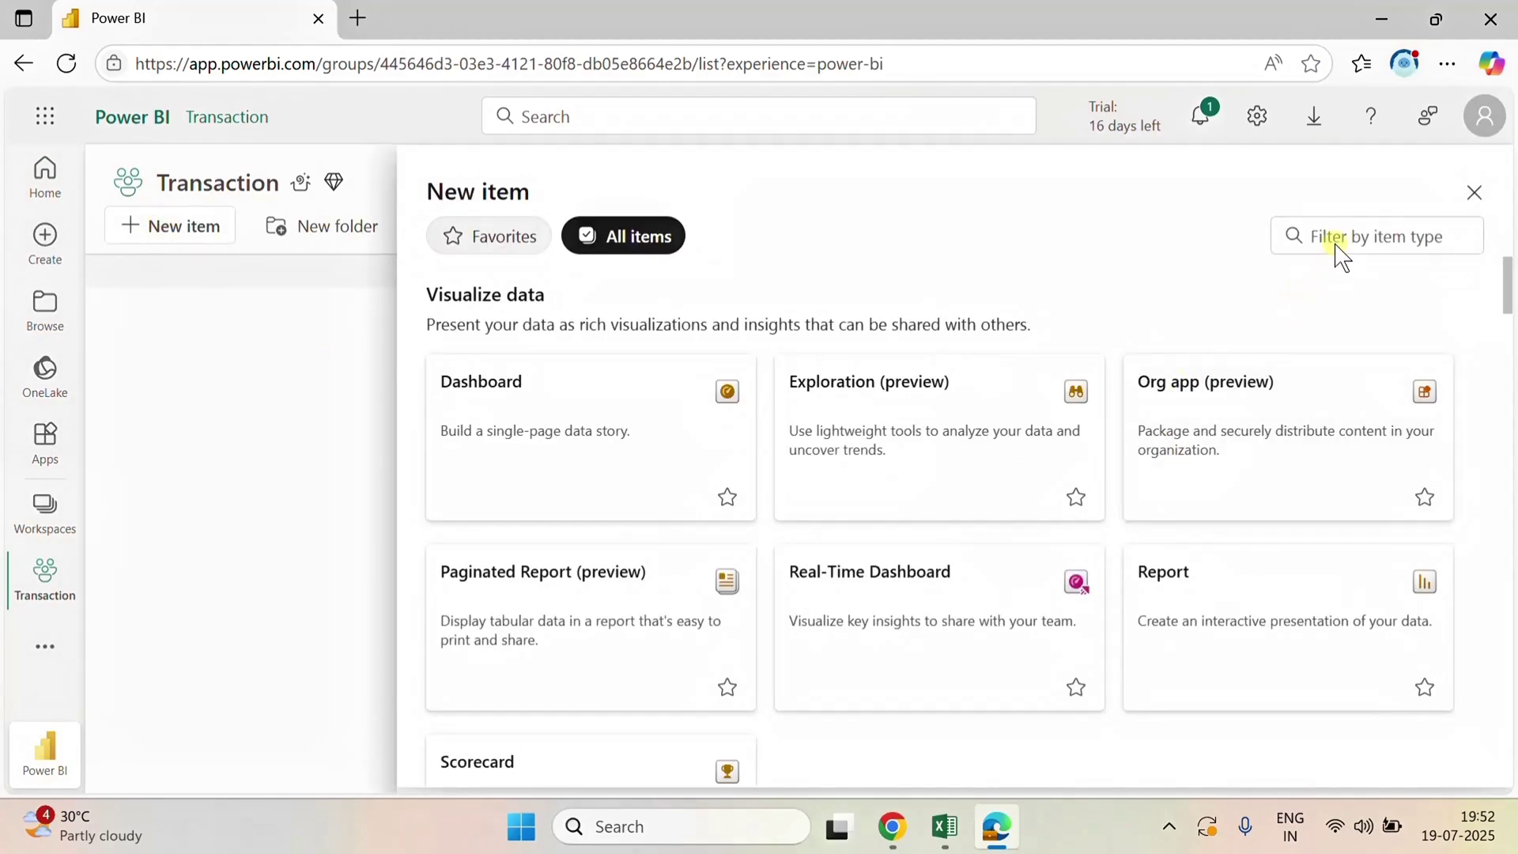
click(1335, 239)
text(la)
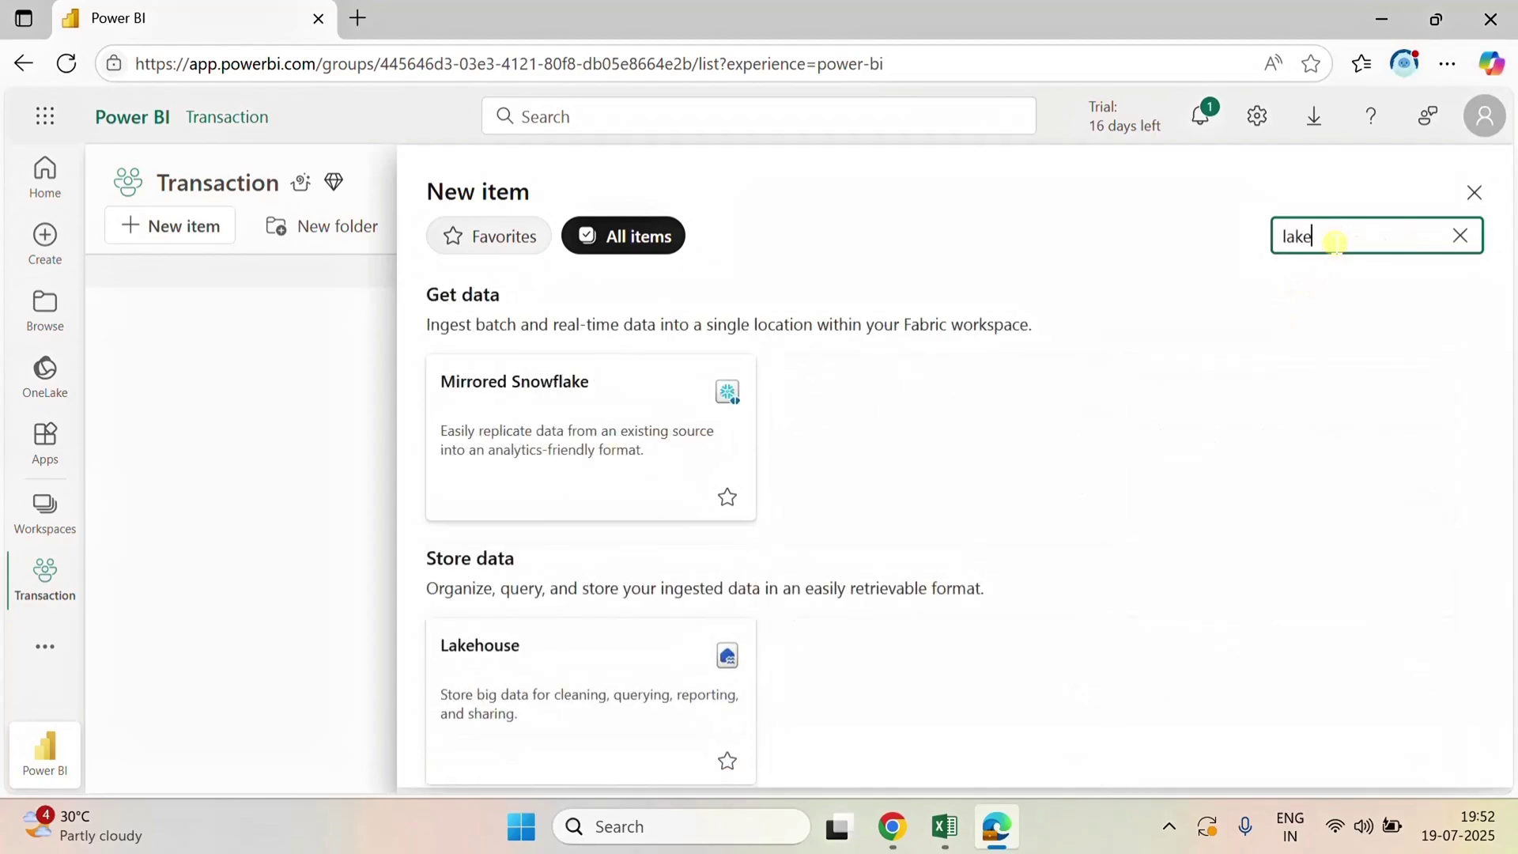
text(ke)
click(621, 663)
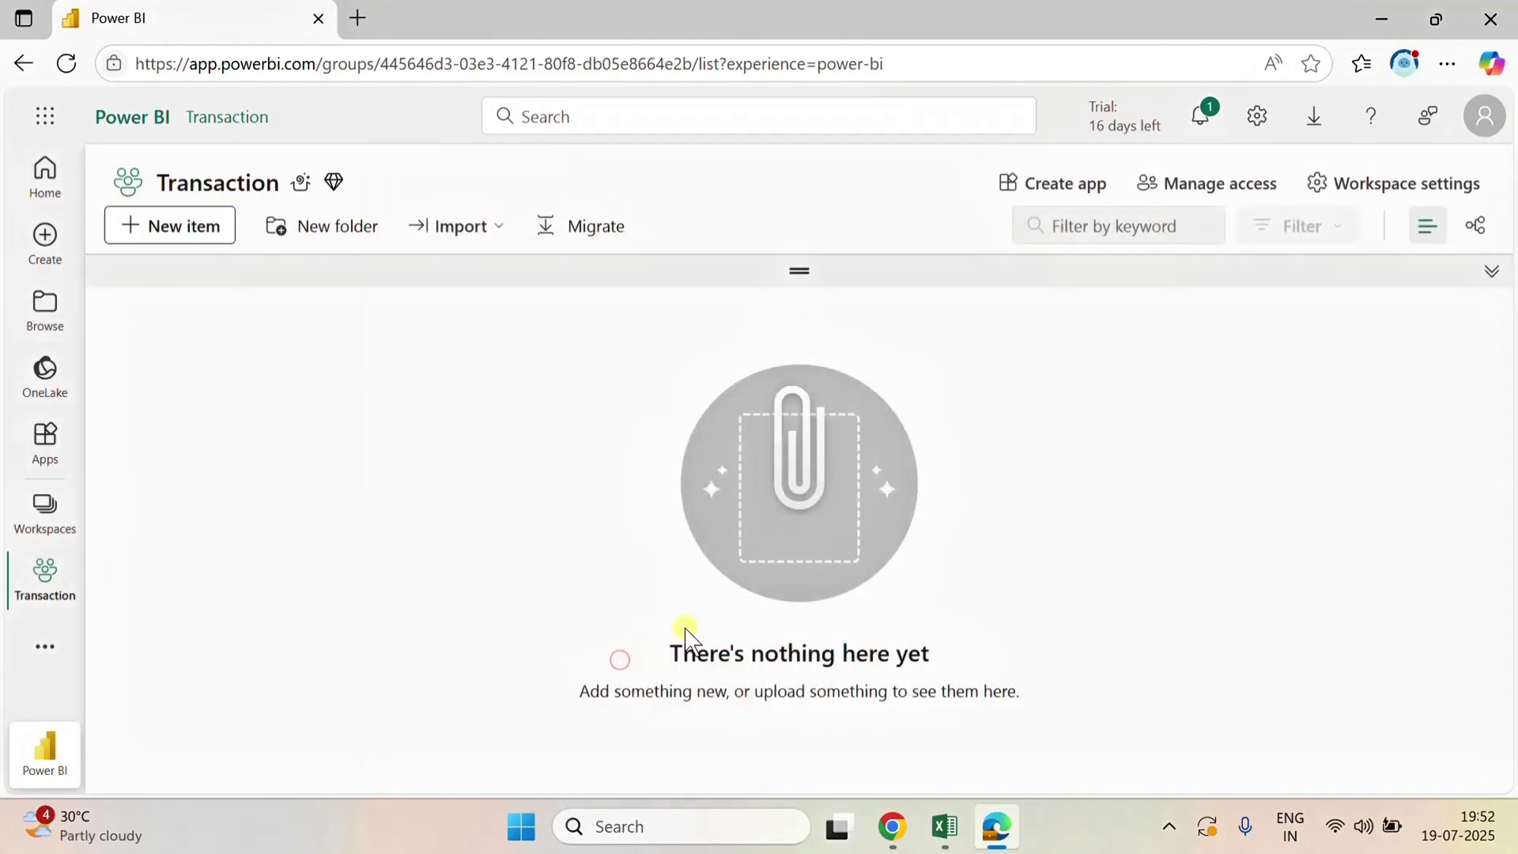
click(638, 437)
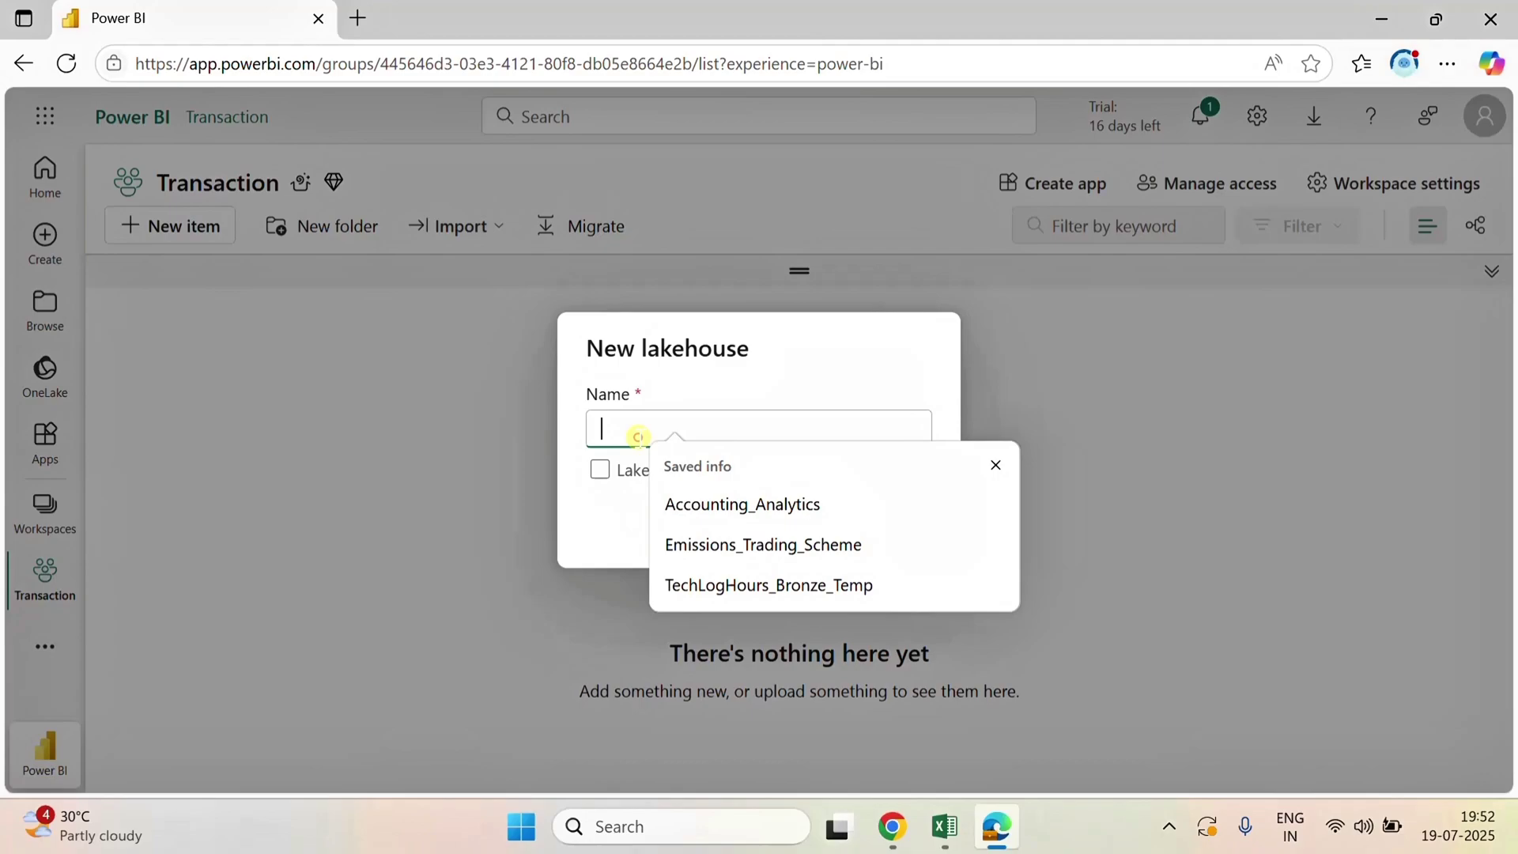
text(Transaction)
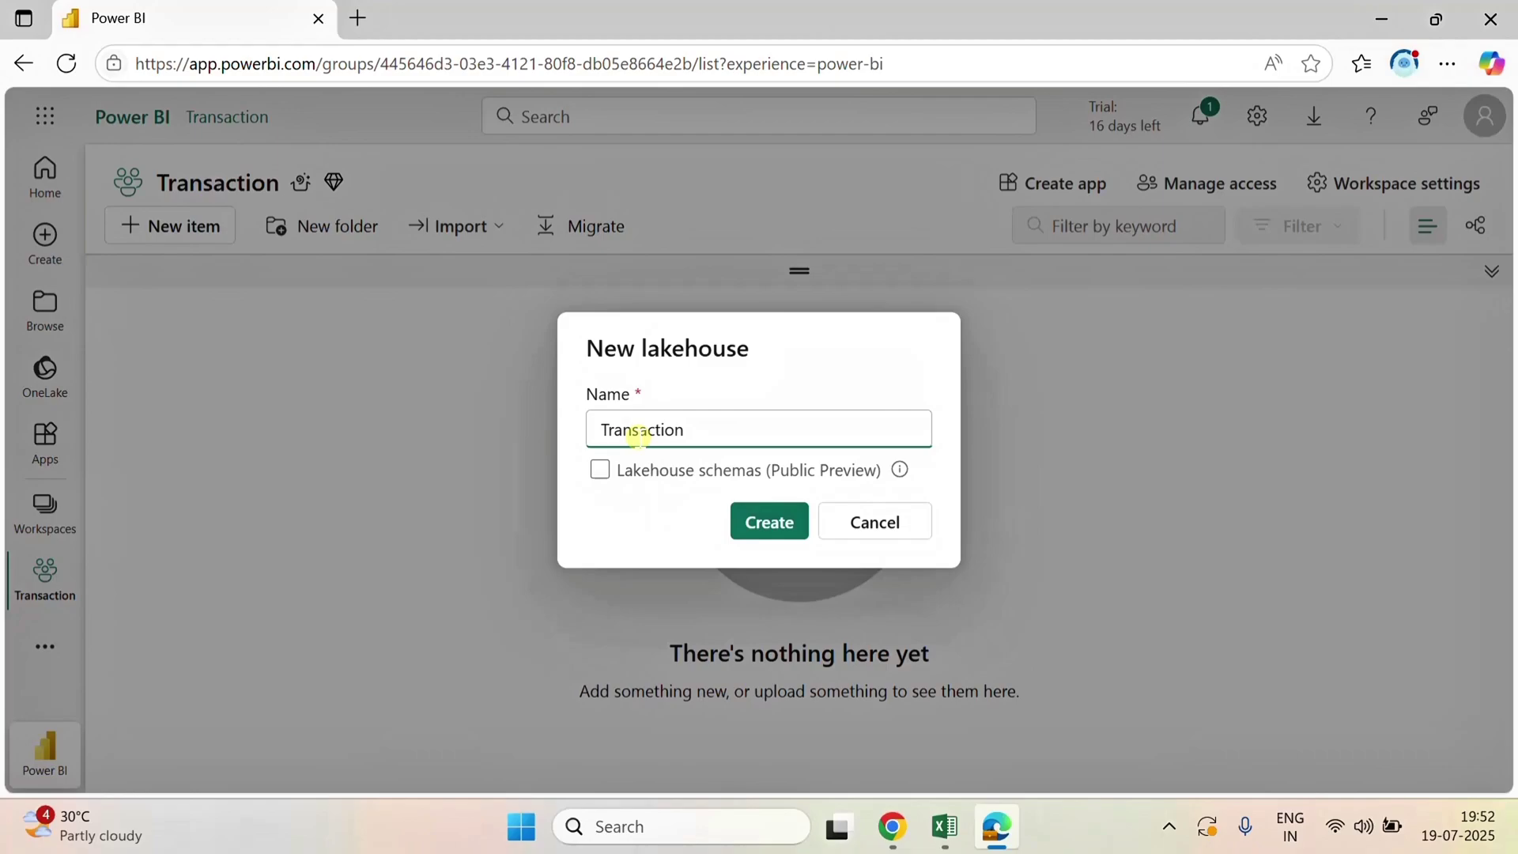
click(745, 531)
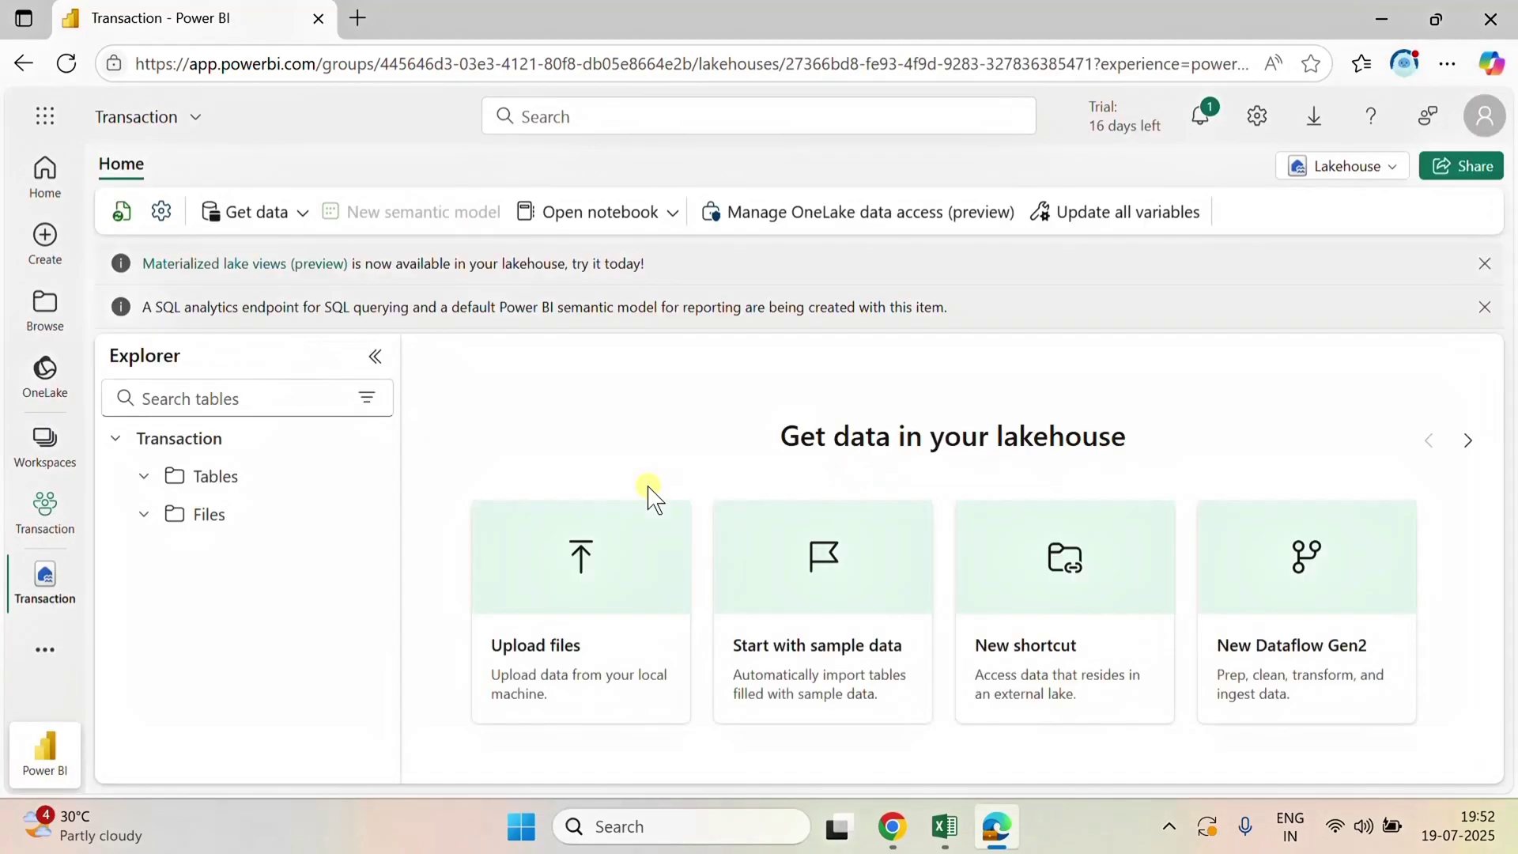
- Upload Transactions.xlsx from the Downloads folder into the Transaction lakehouse's Files and dismiss the upload pane and notification
click(227, 516)
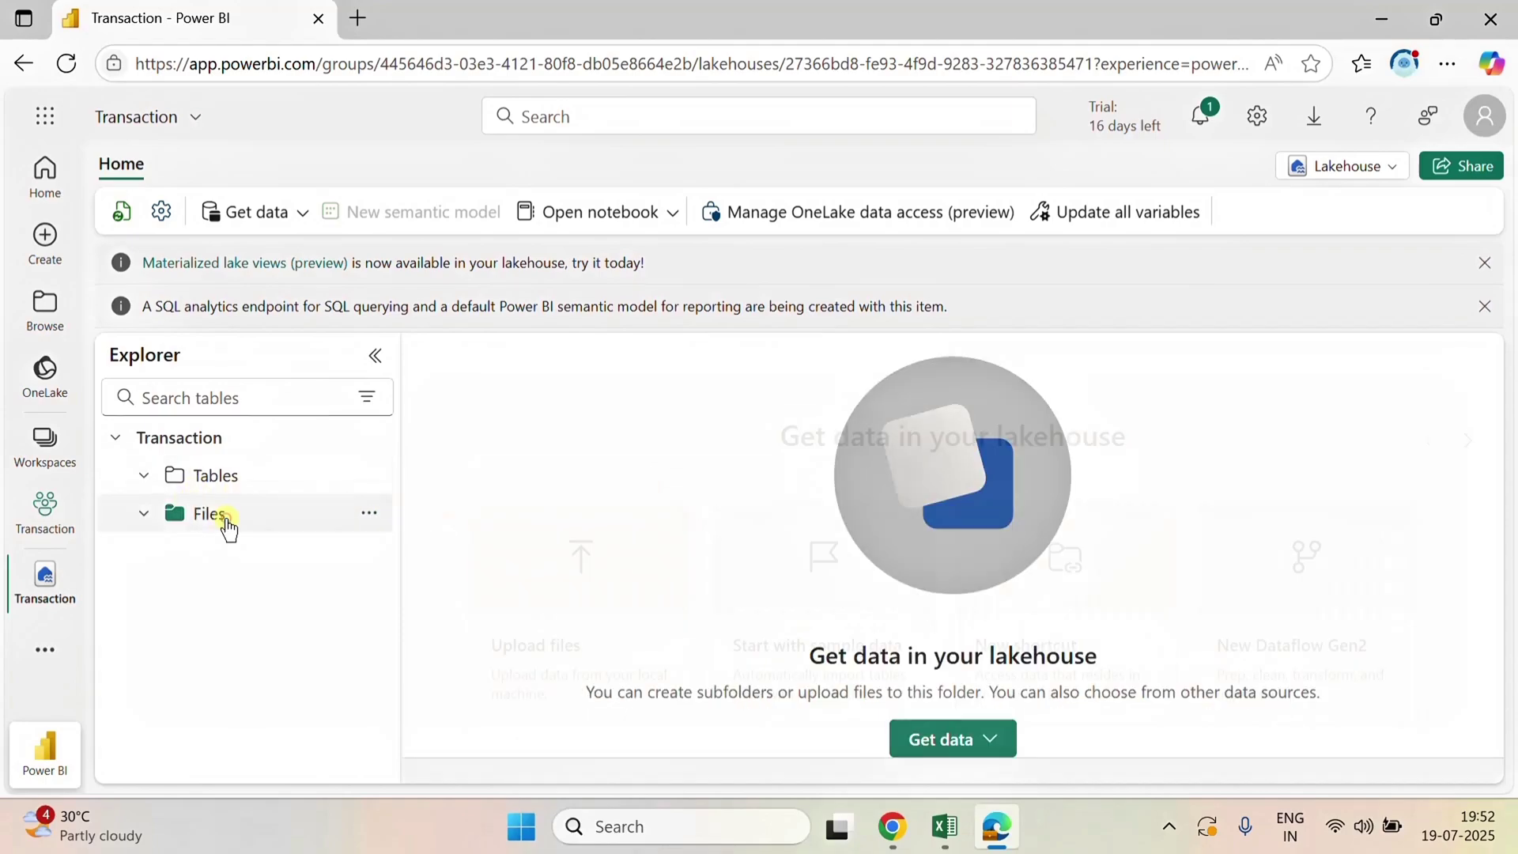
click(369, 525)
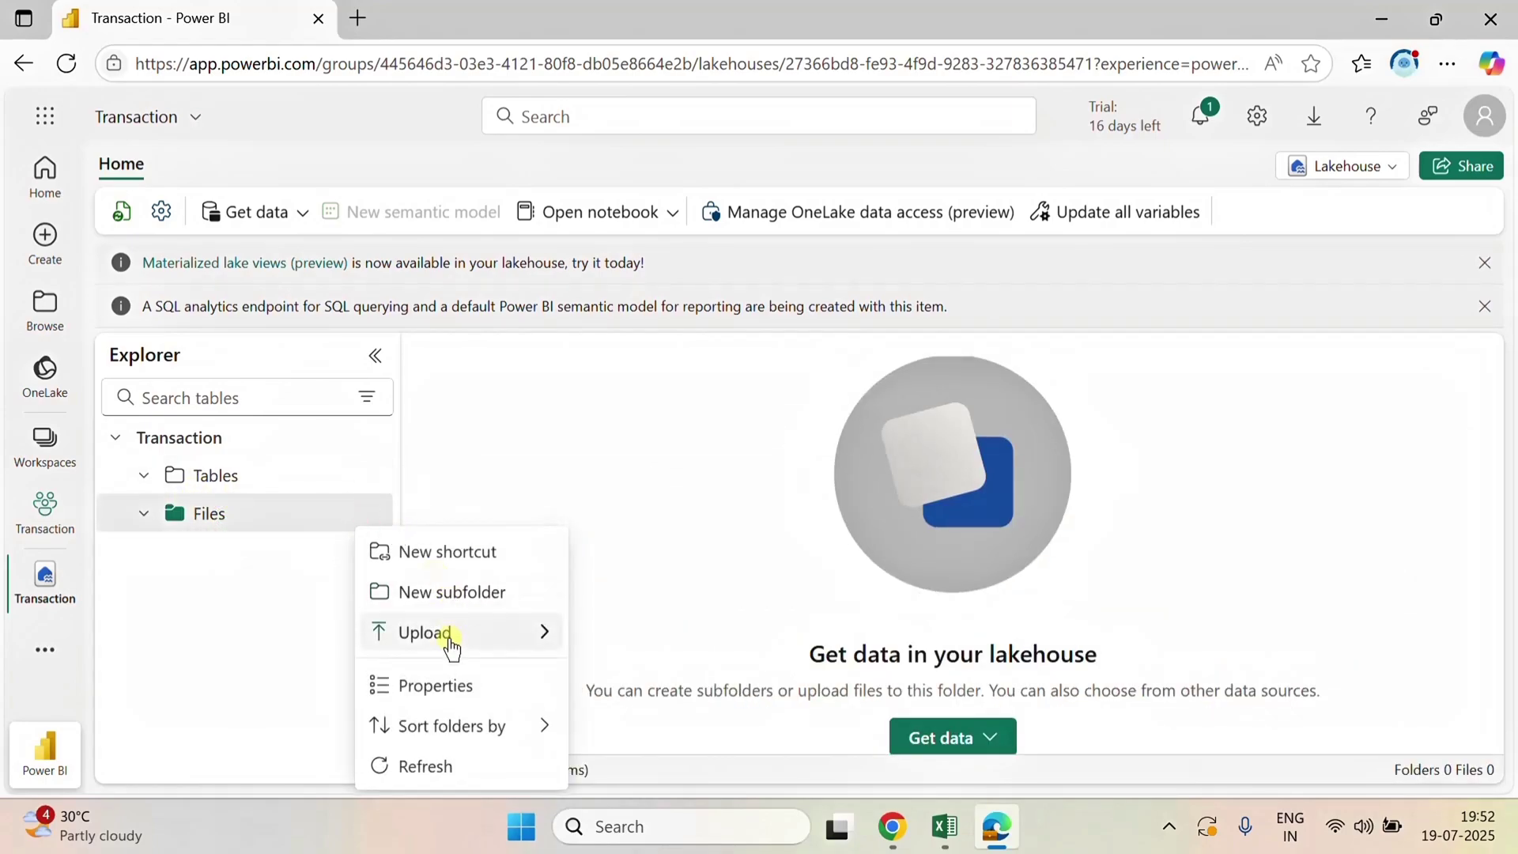
mouse_move(502, 634)
click(619, 637)
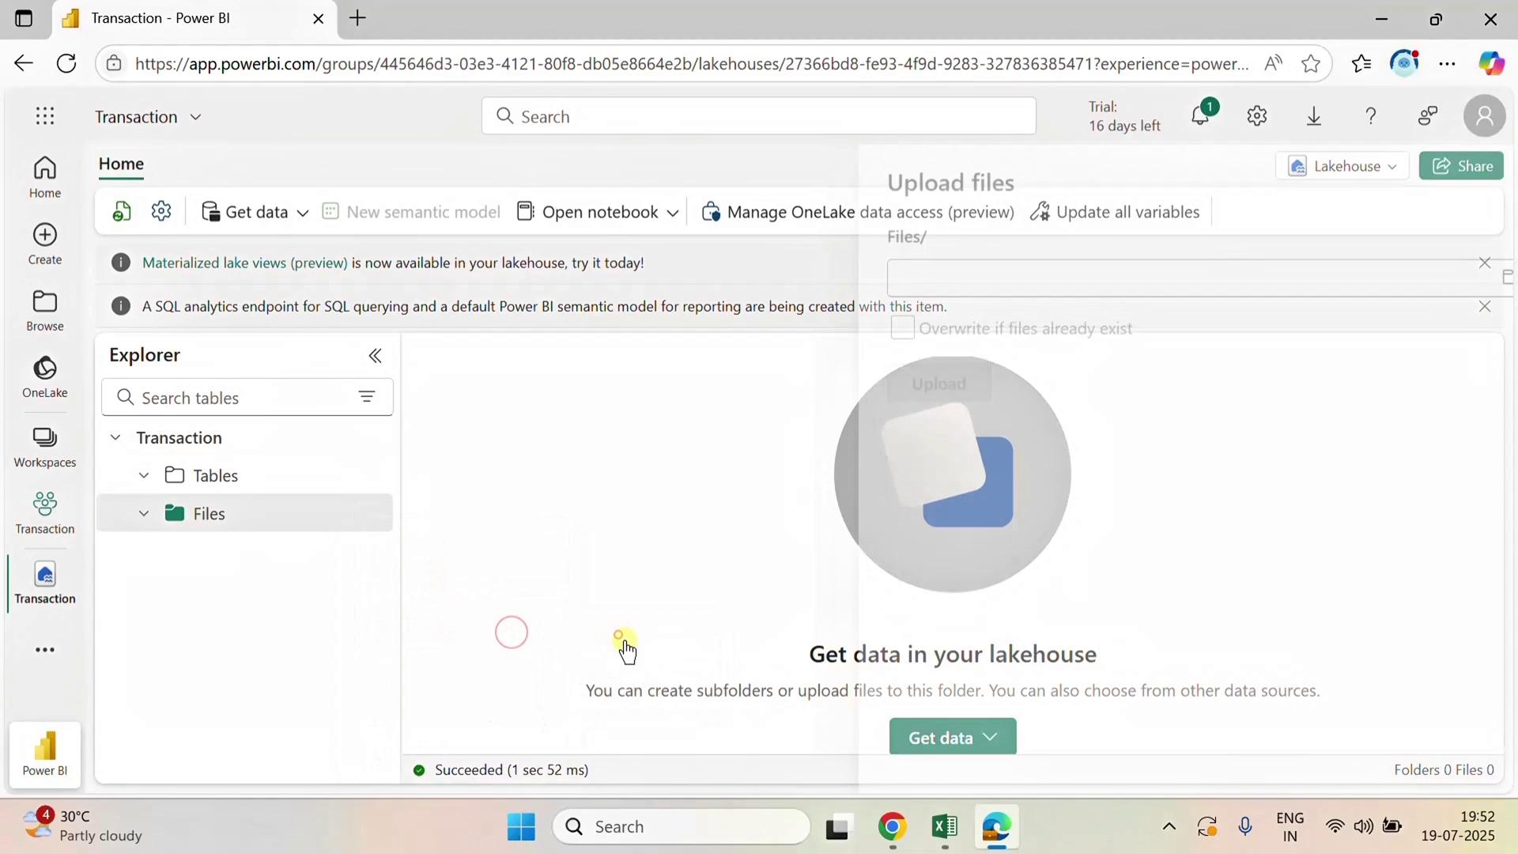
click(1465, 278)
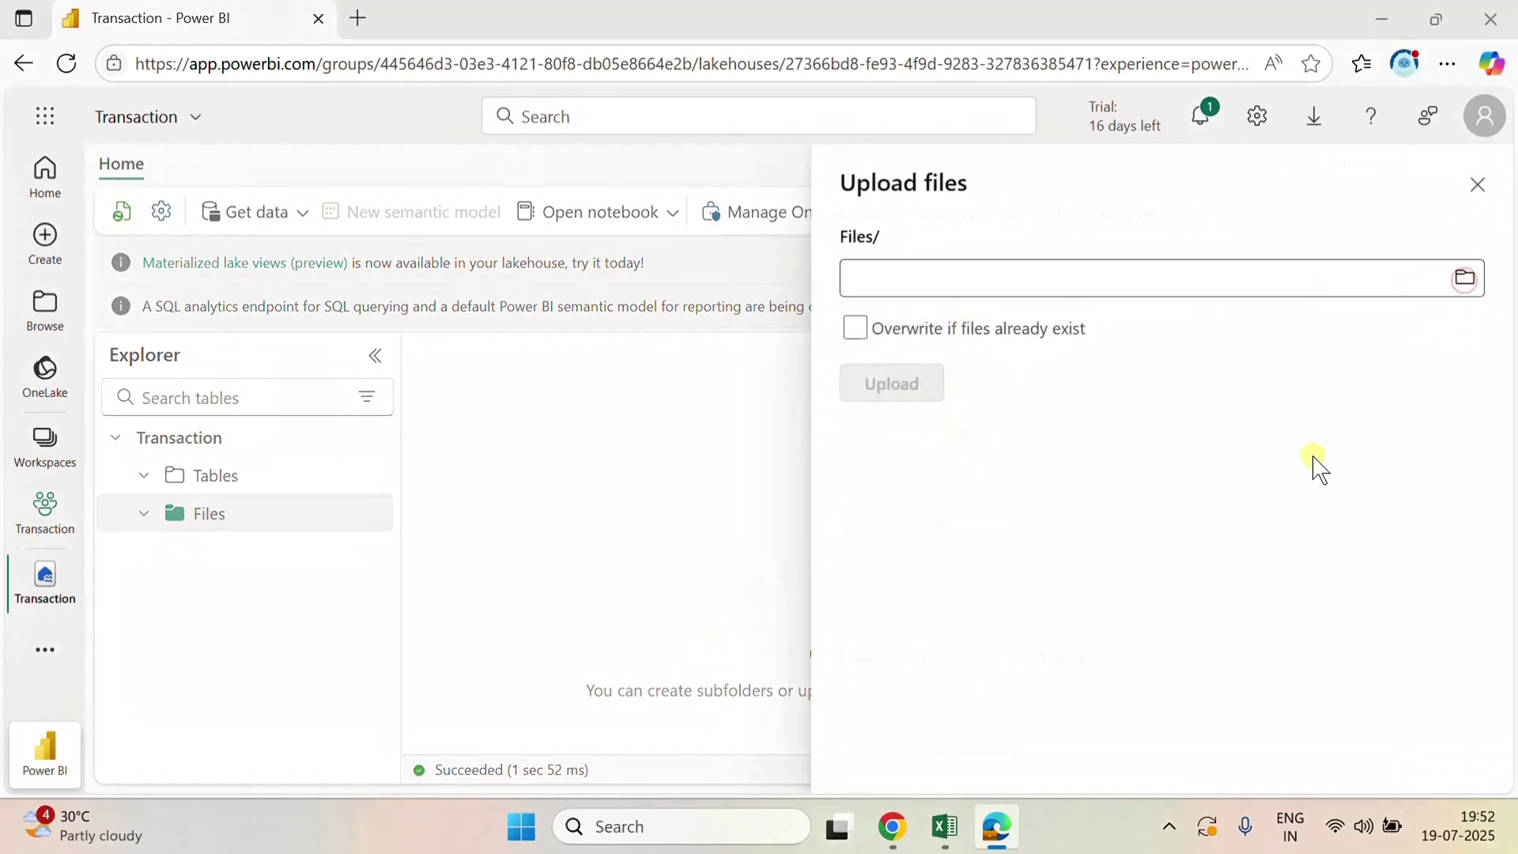
click(400, 220)
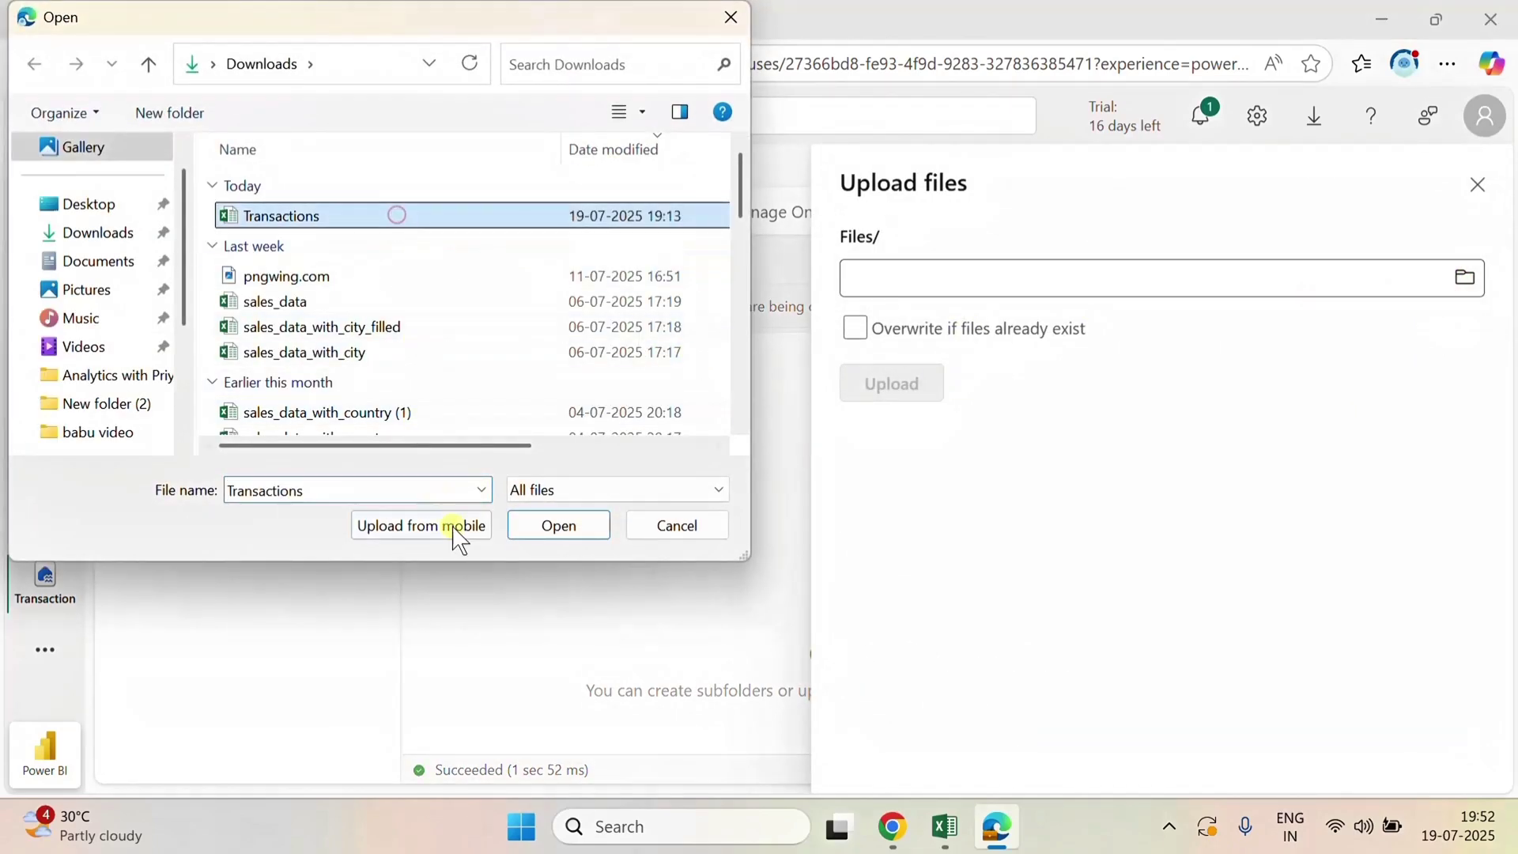
click(546, 534)
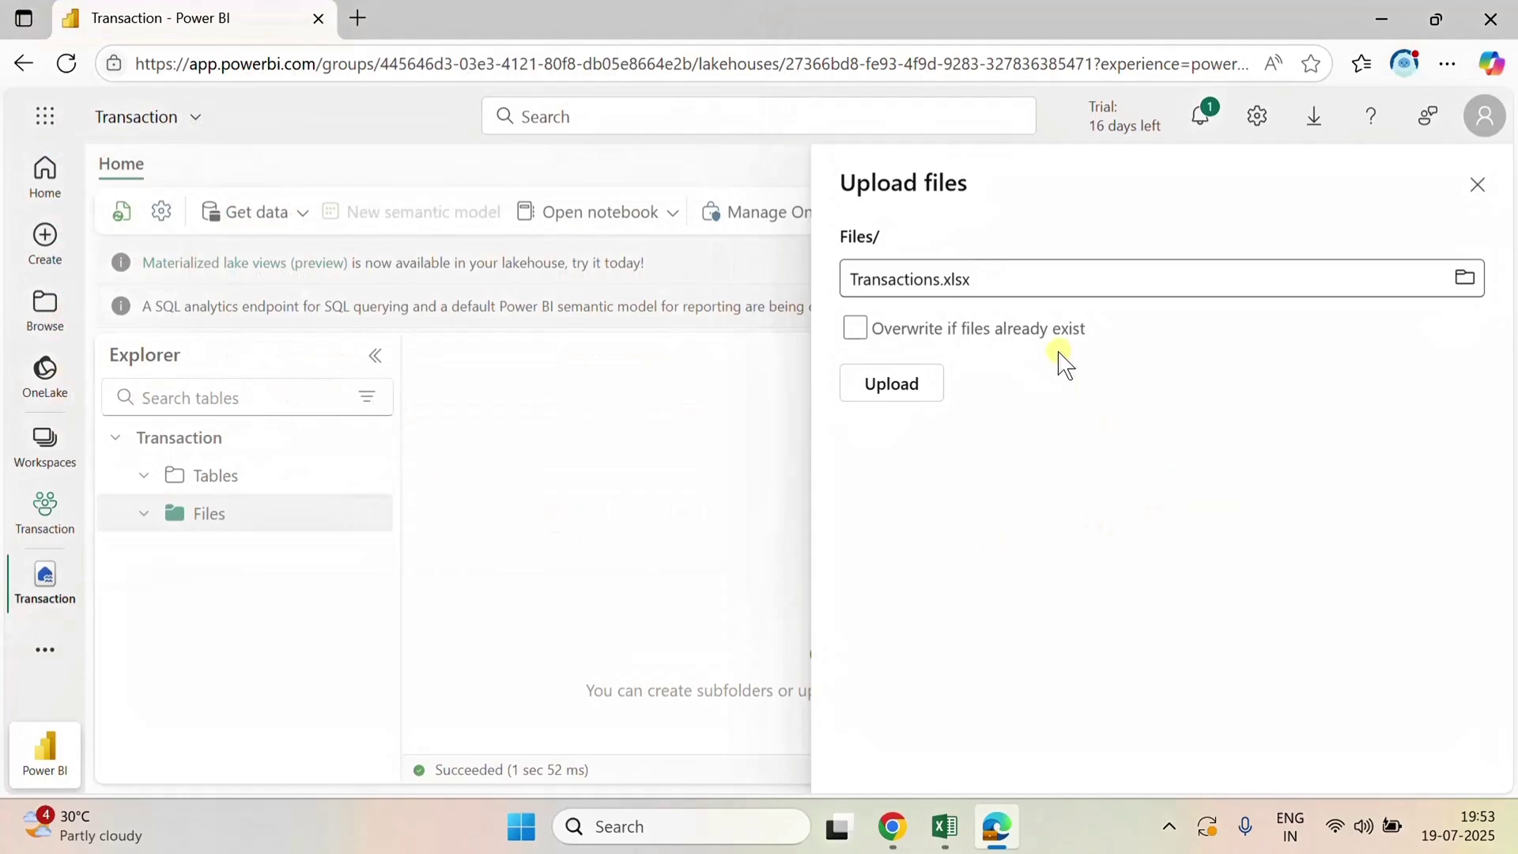
click(931, 387)
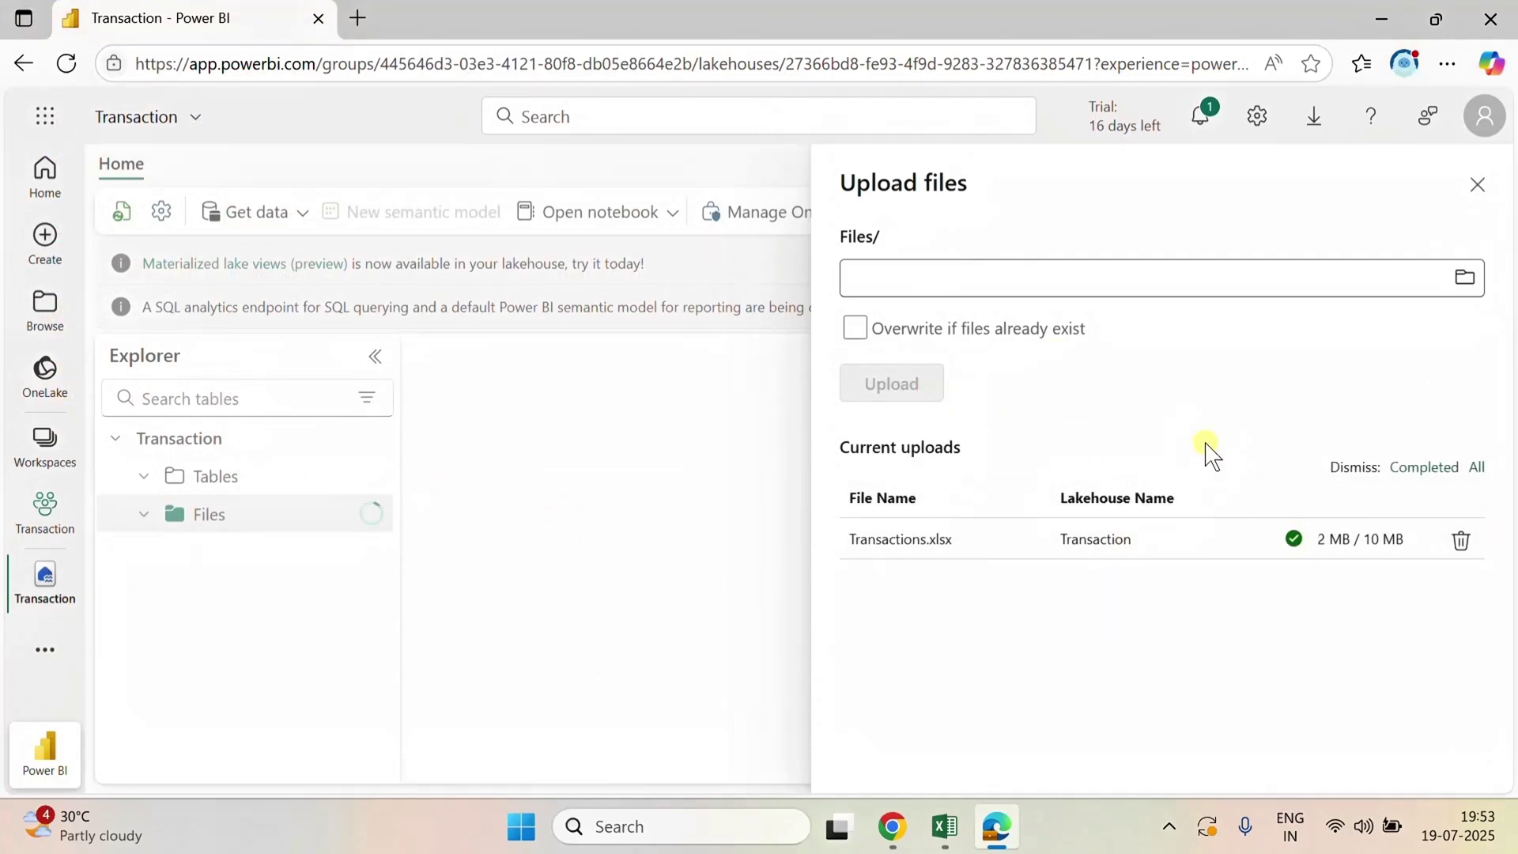
click(1478, 185)
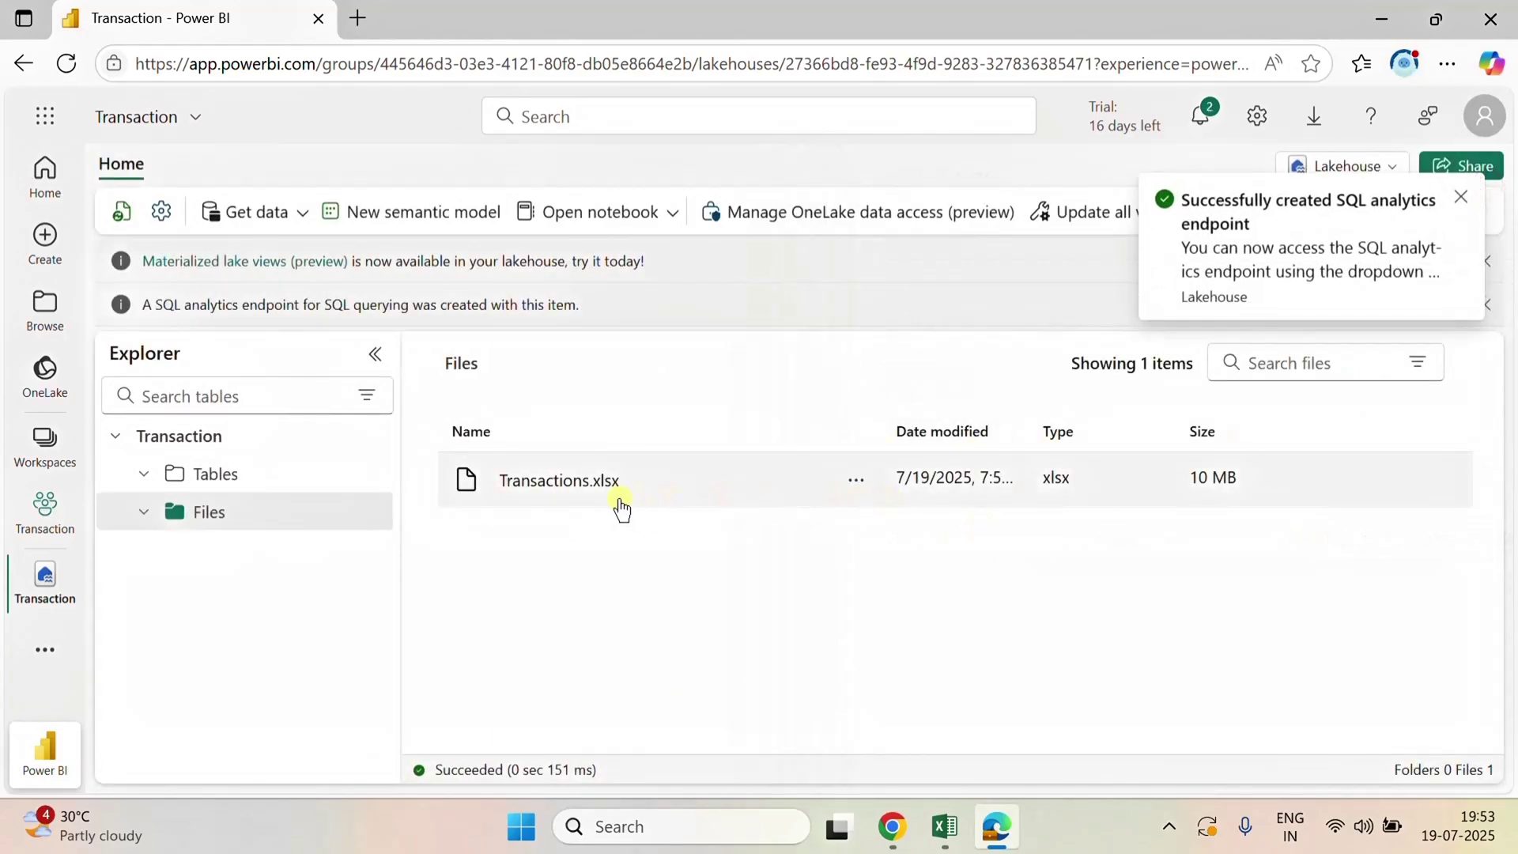
click(1461, 197)
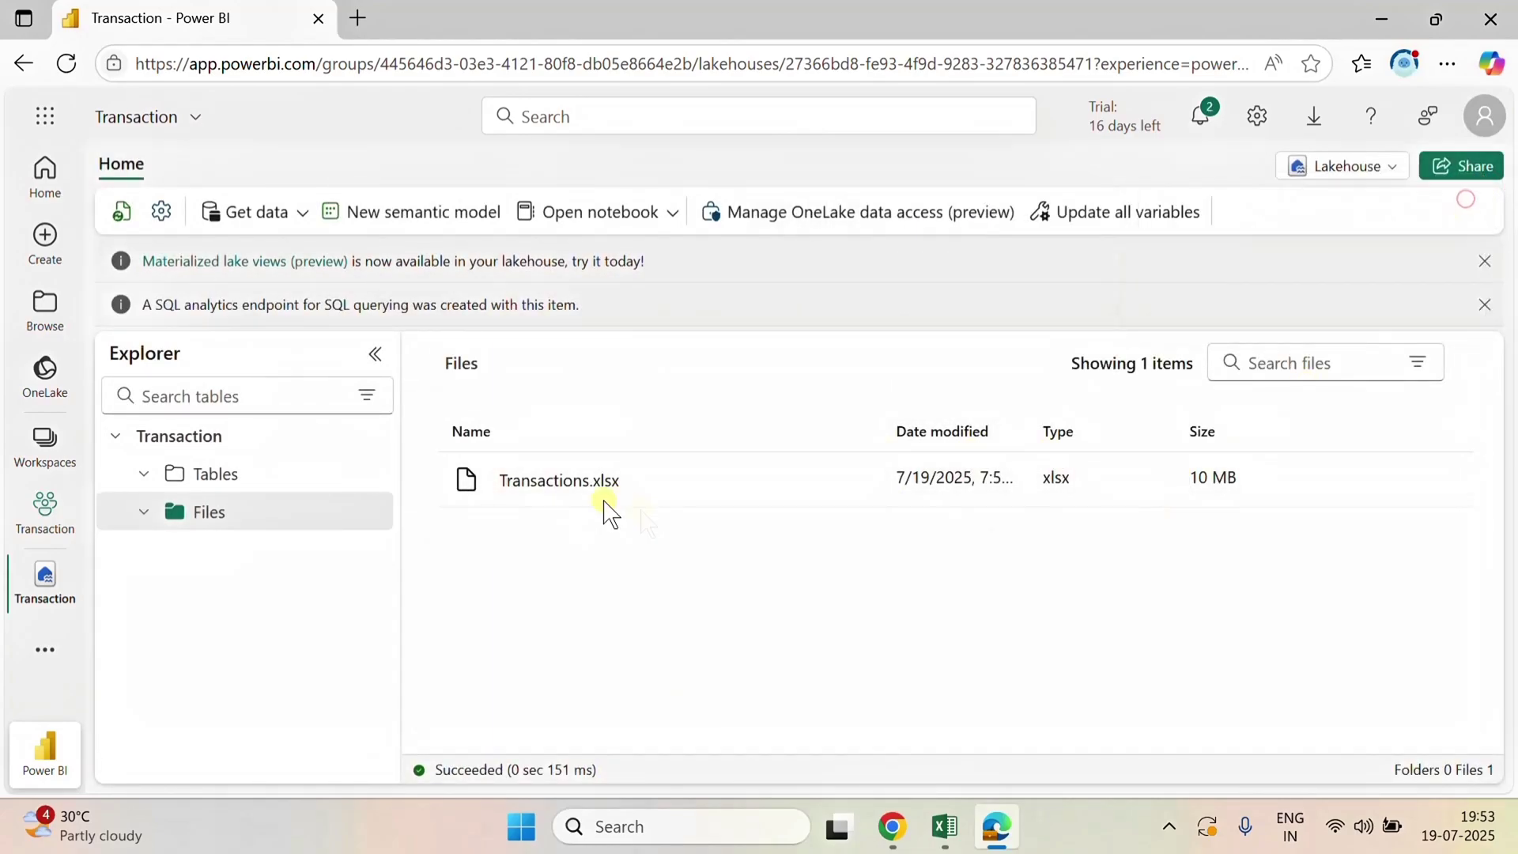
- Return to the Transaction workspace, find the data item types and start a new Dataflow Gen2
click(56, 537)
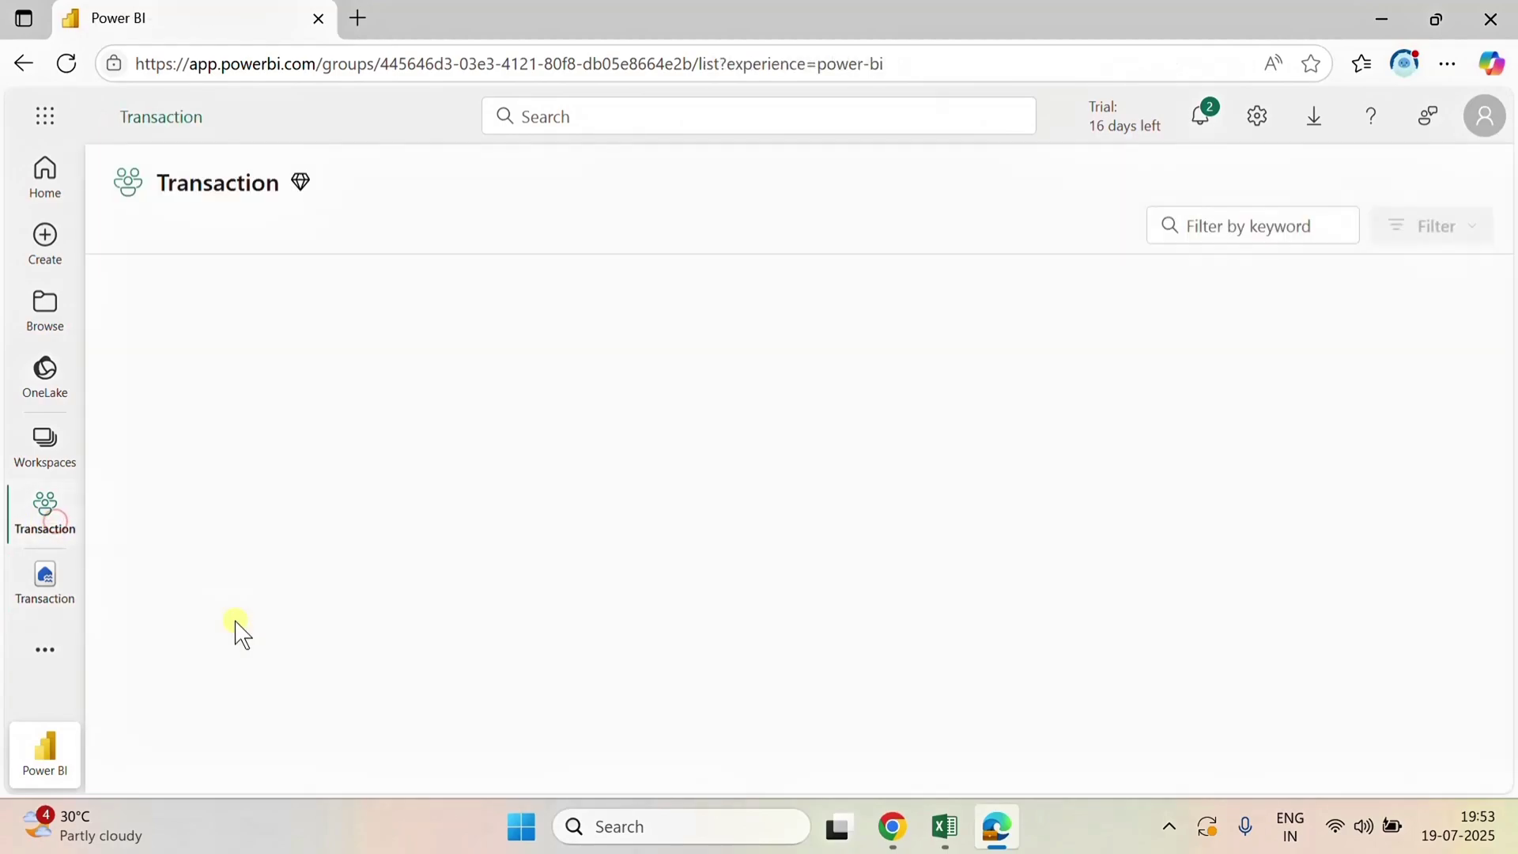
mouse_move(61, 599)
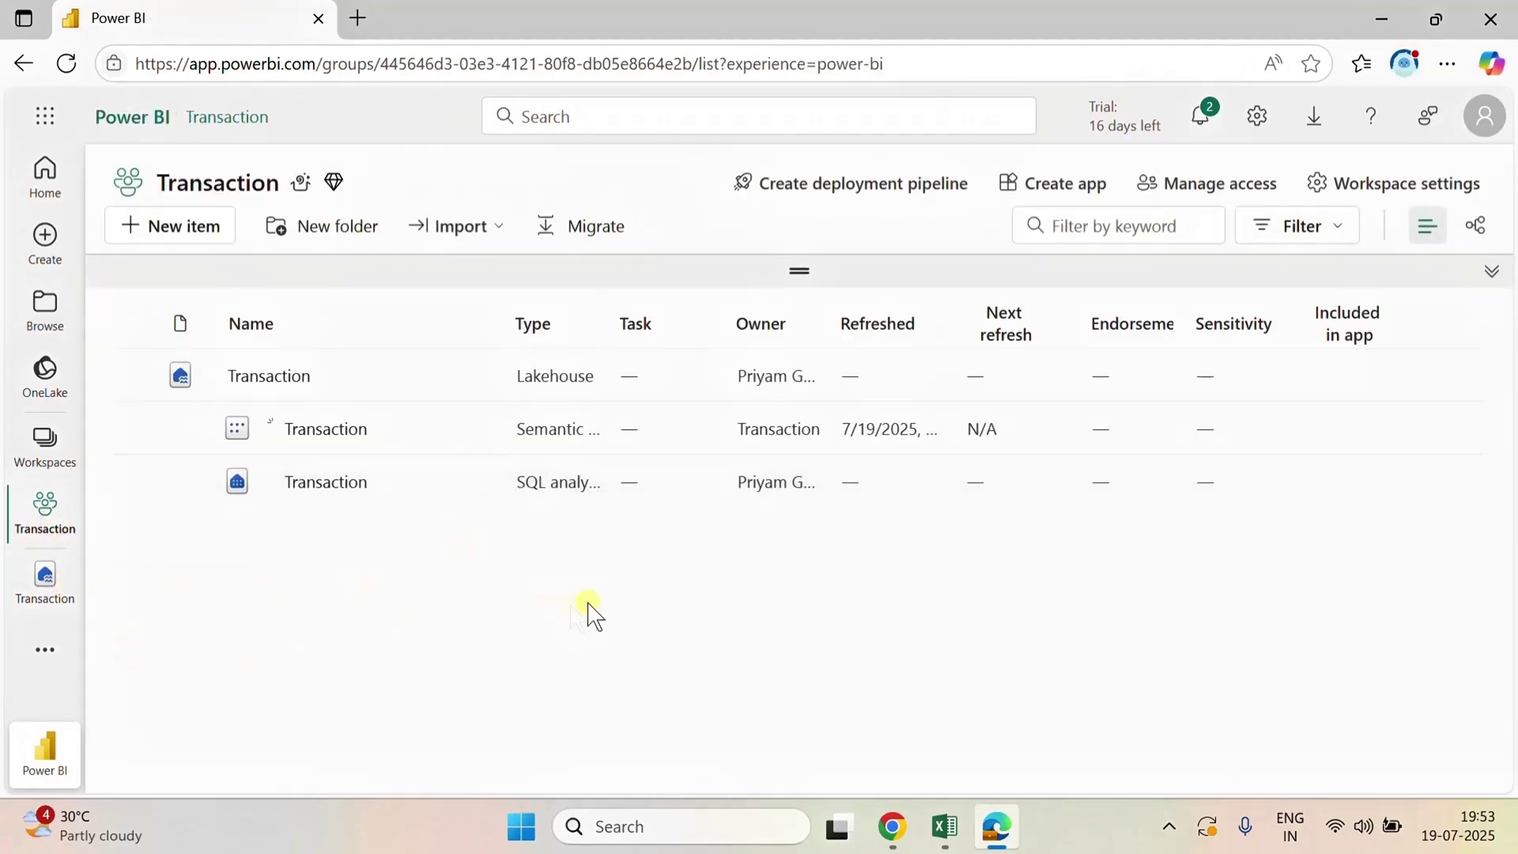
click(1178, 237)
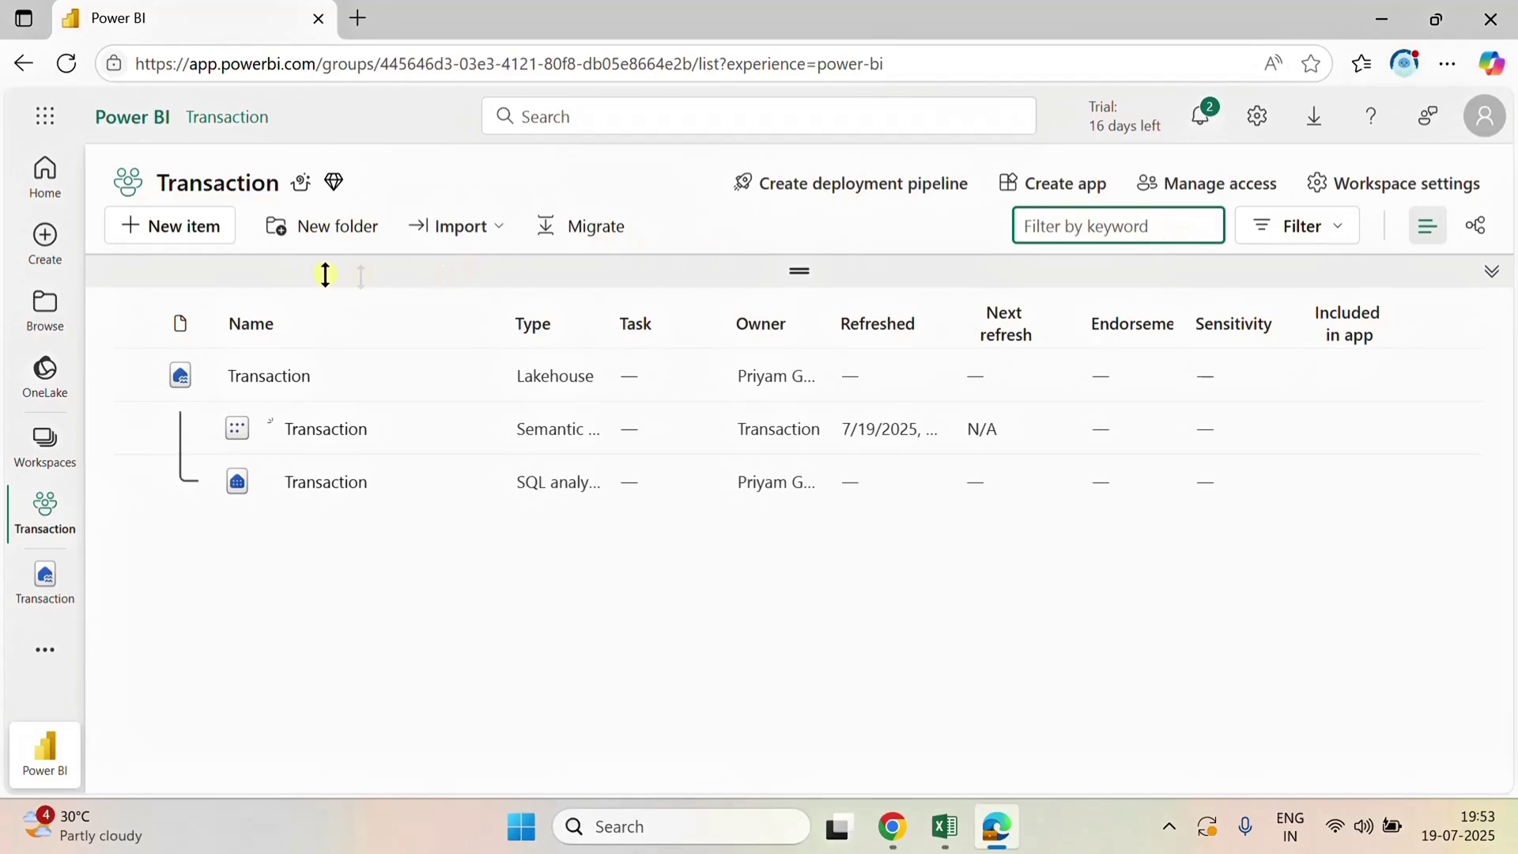
click(183, 229)
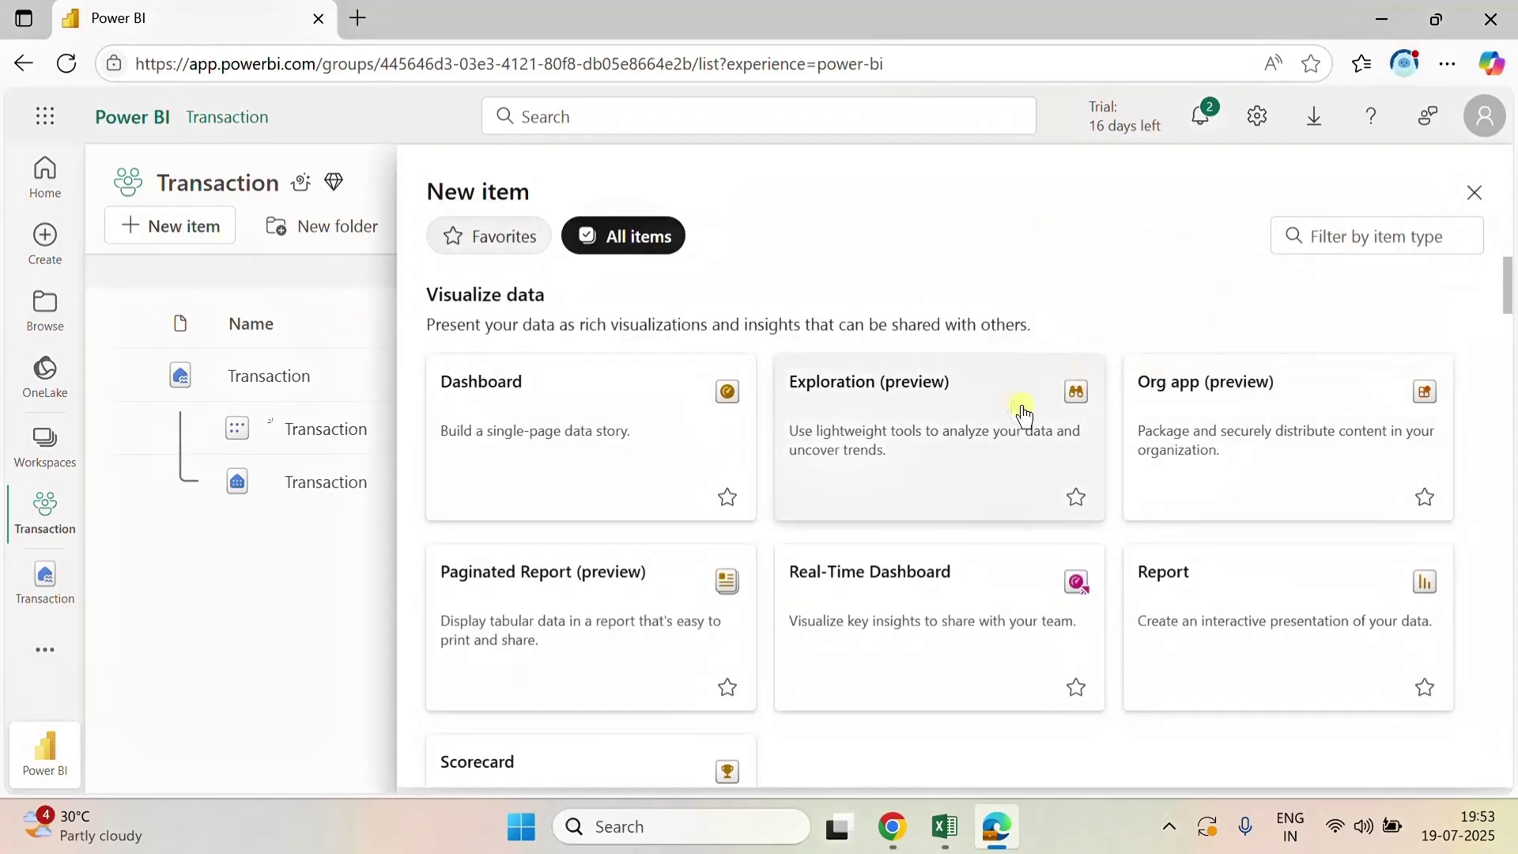
click(1363, 231)
text(data)
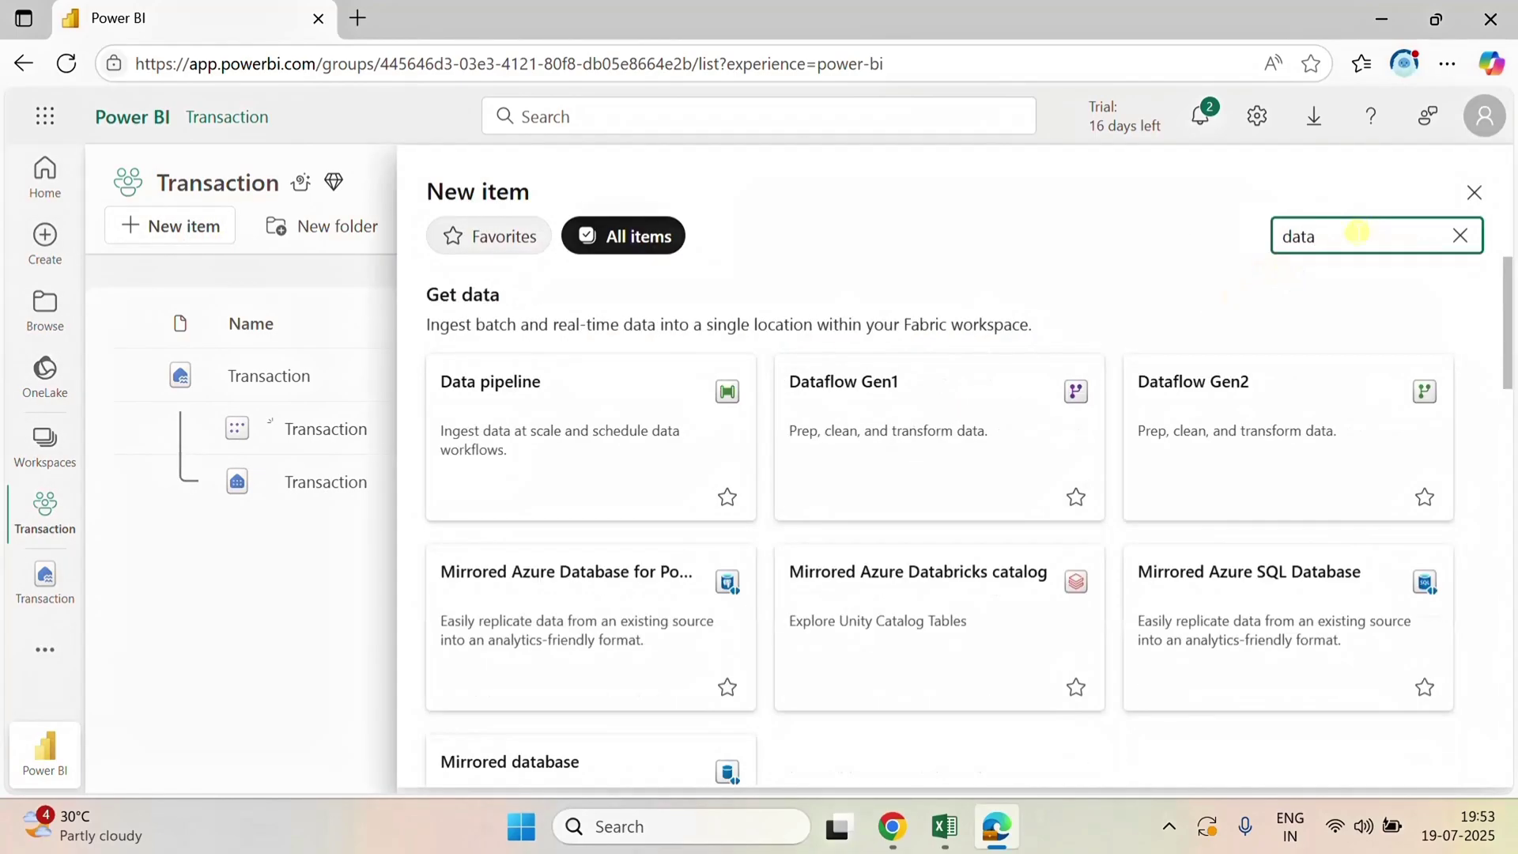
click(1233, 430)
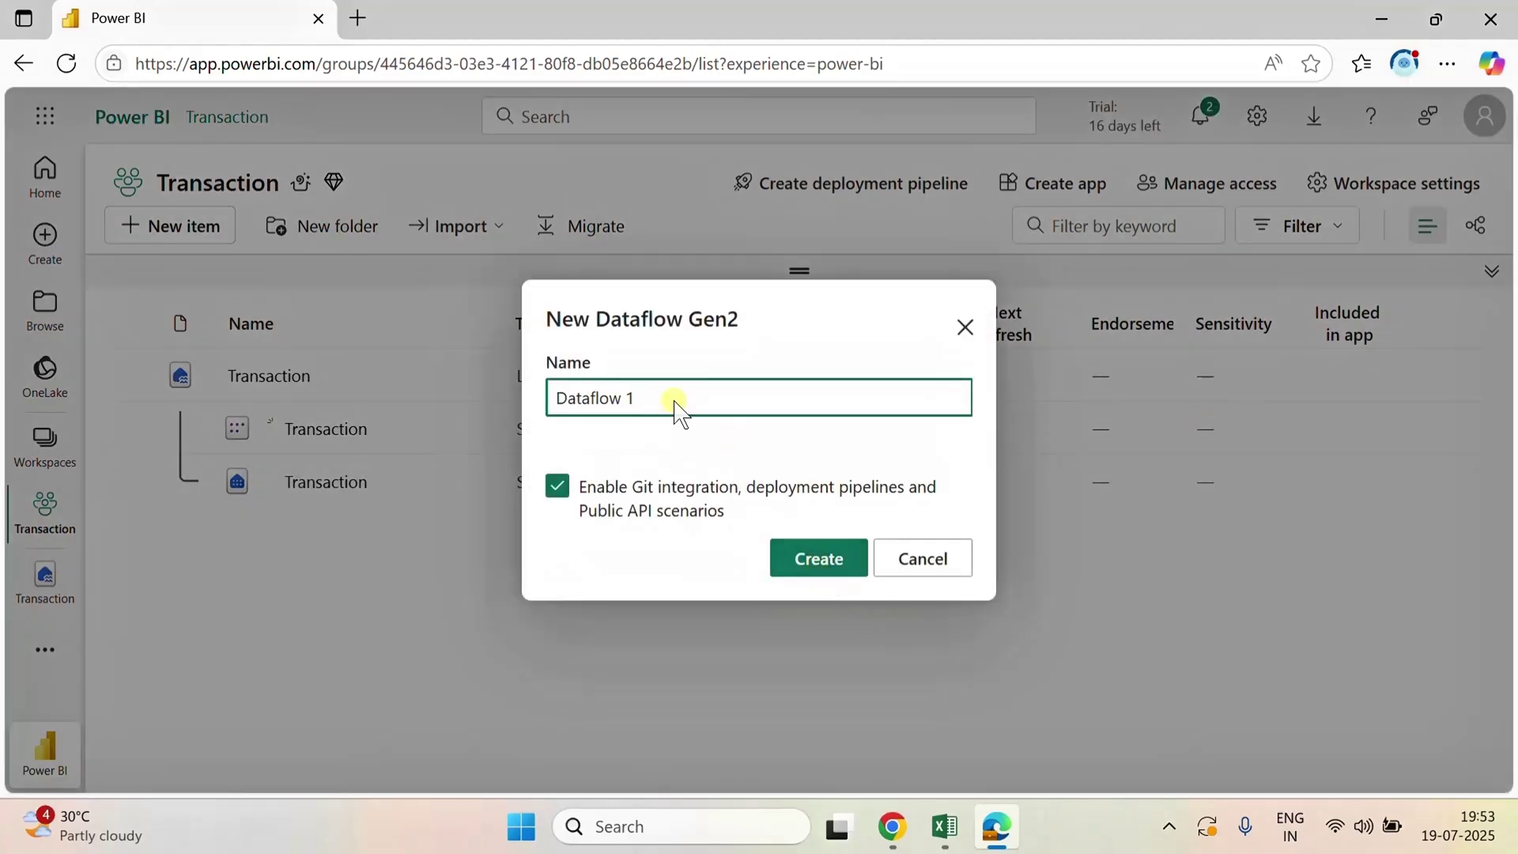
- Name the dataflow Transaction, turn off Git integration, deployment pipelines and Public API scenarios, and create it
drag(673, 399, 498, 395)
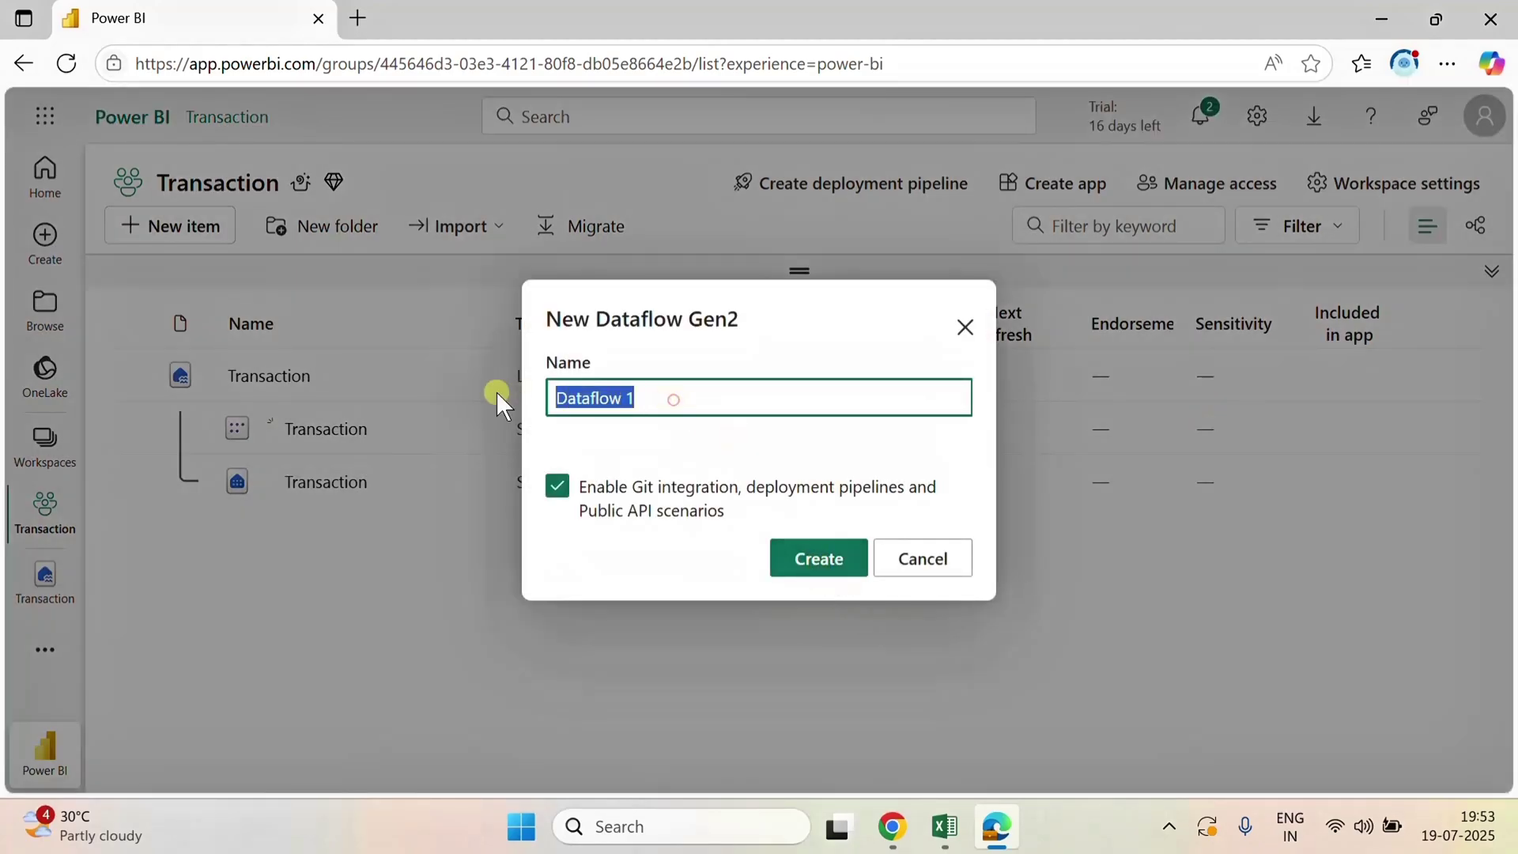
key(BackSpace)
text(Tra)
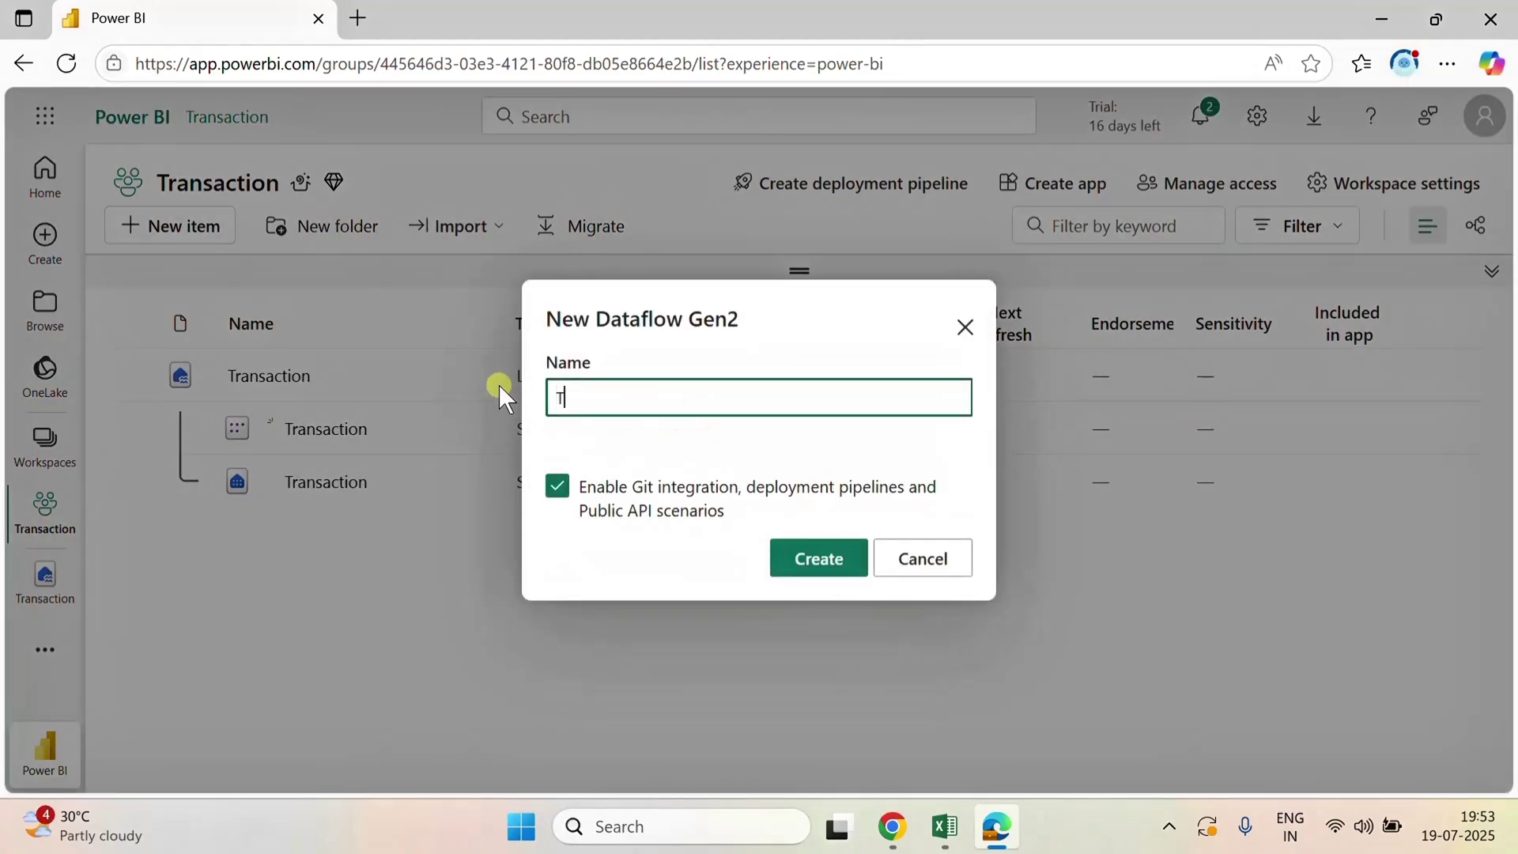
text(nsaction)
click(557, 486)
click(794, 561)
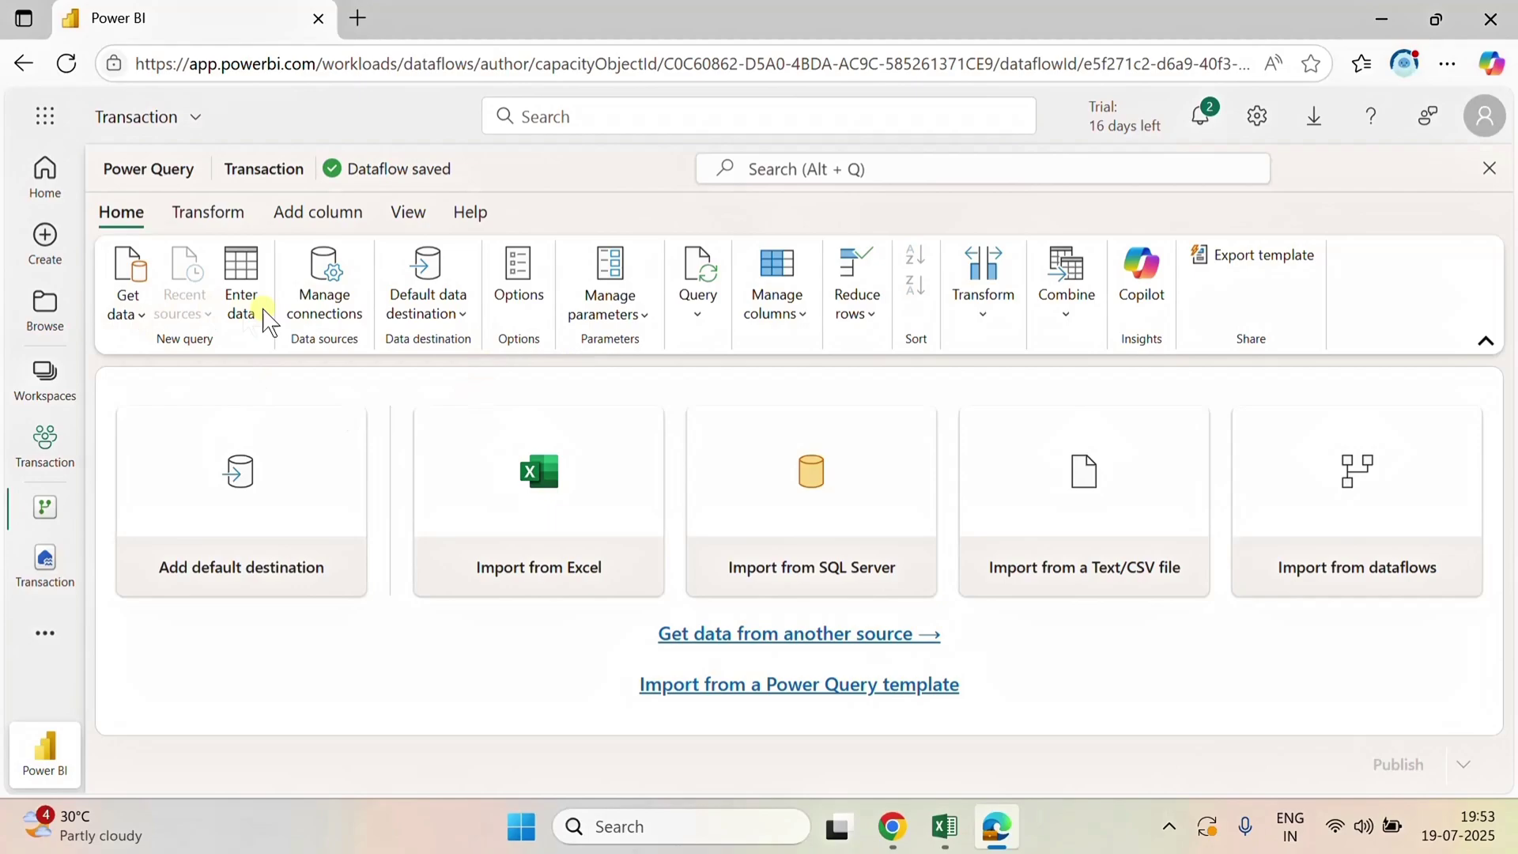
- Connect the dataflow to a Lakehouse data source using the existing organizational account connection
click(127, 307)
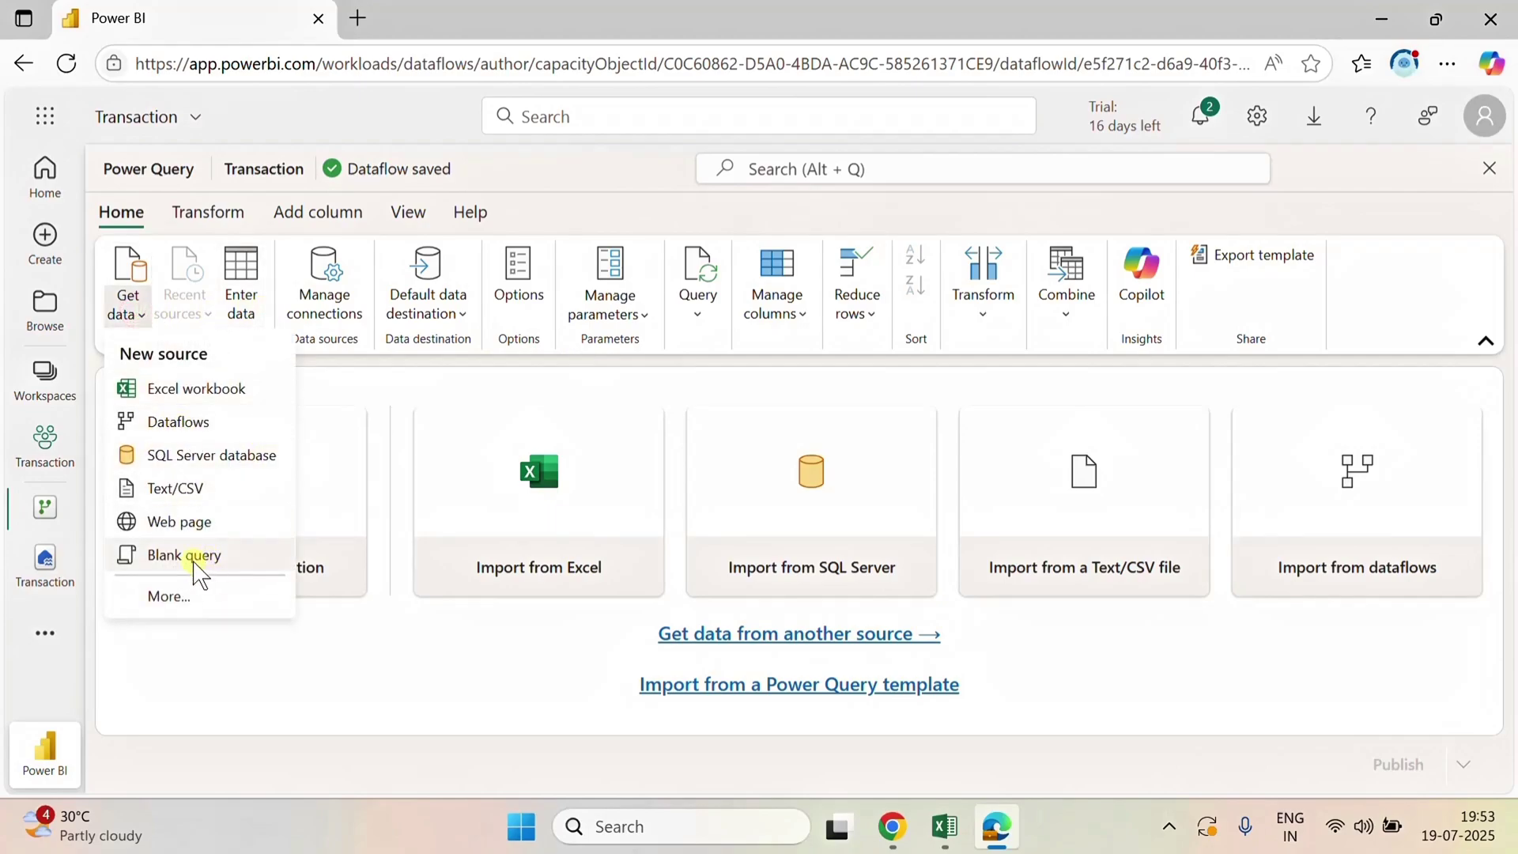
click(178, 597)
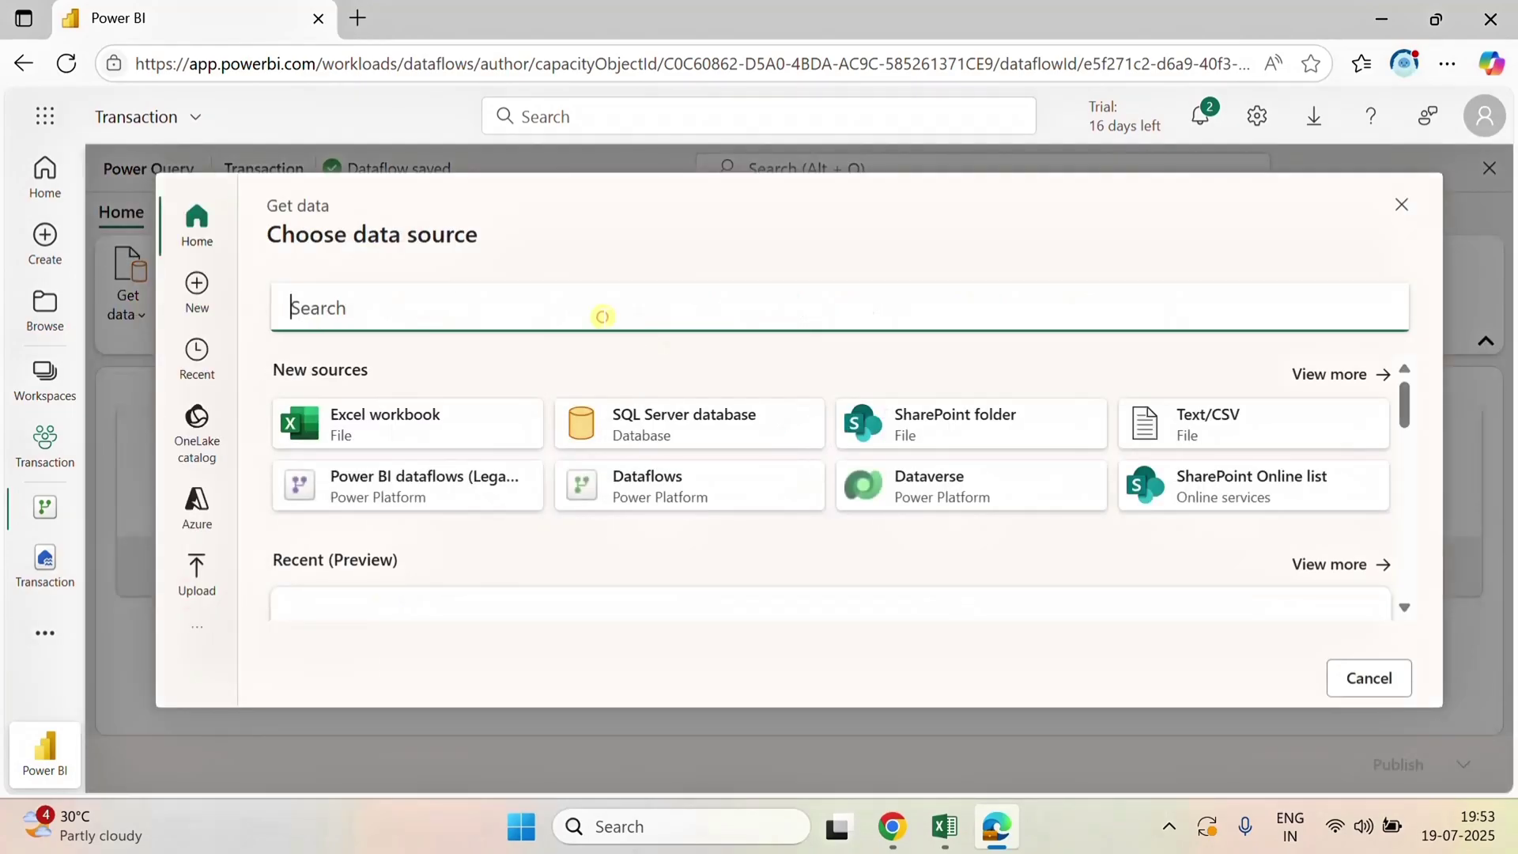
text(lake)
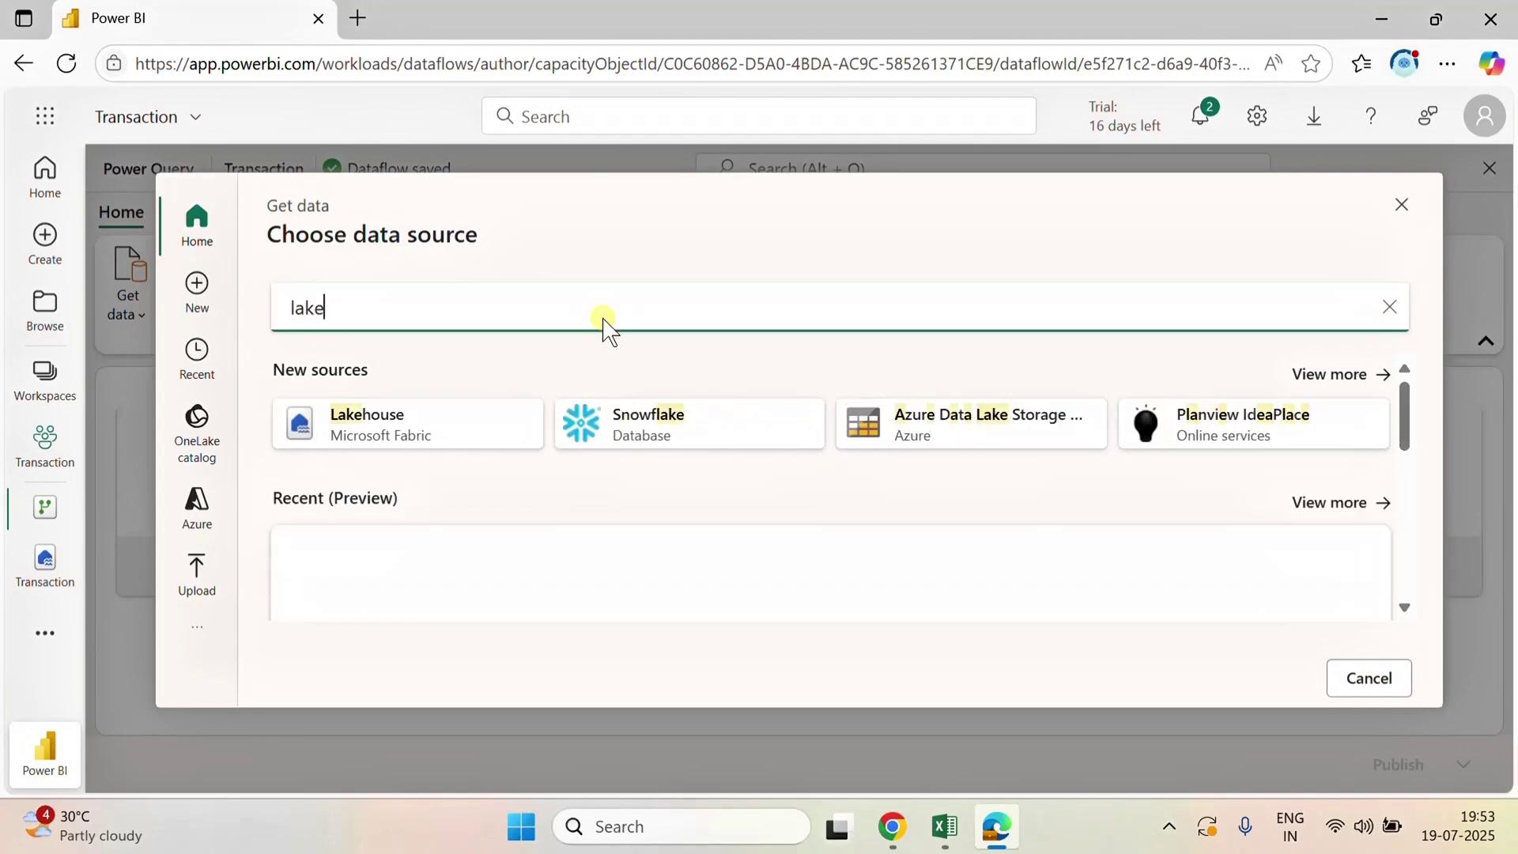
click(438, 430)
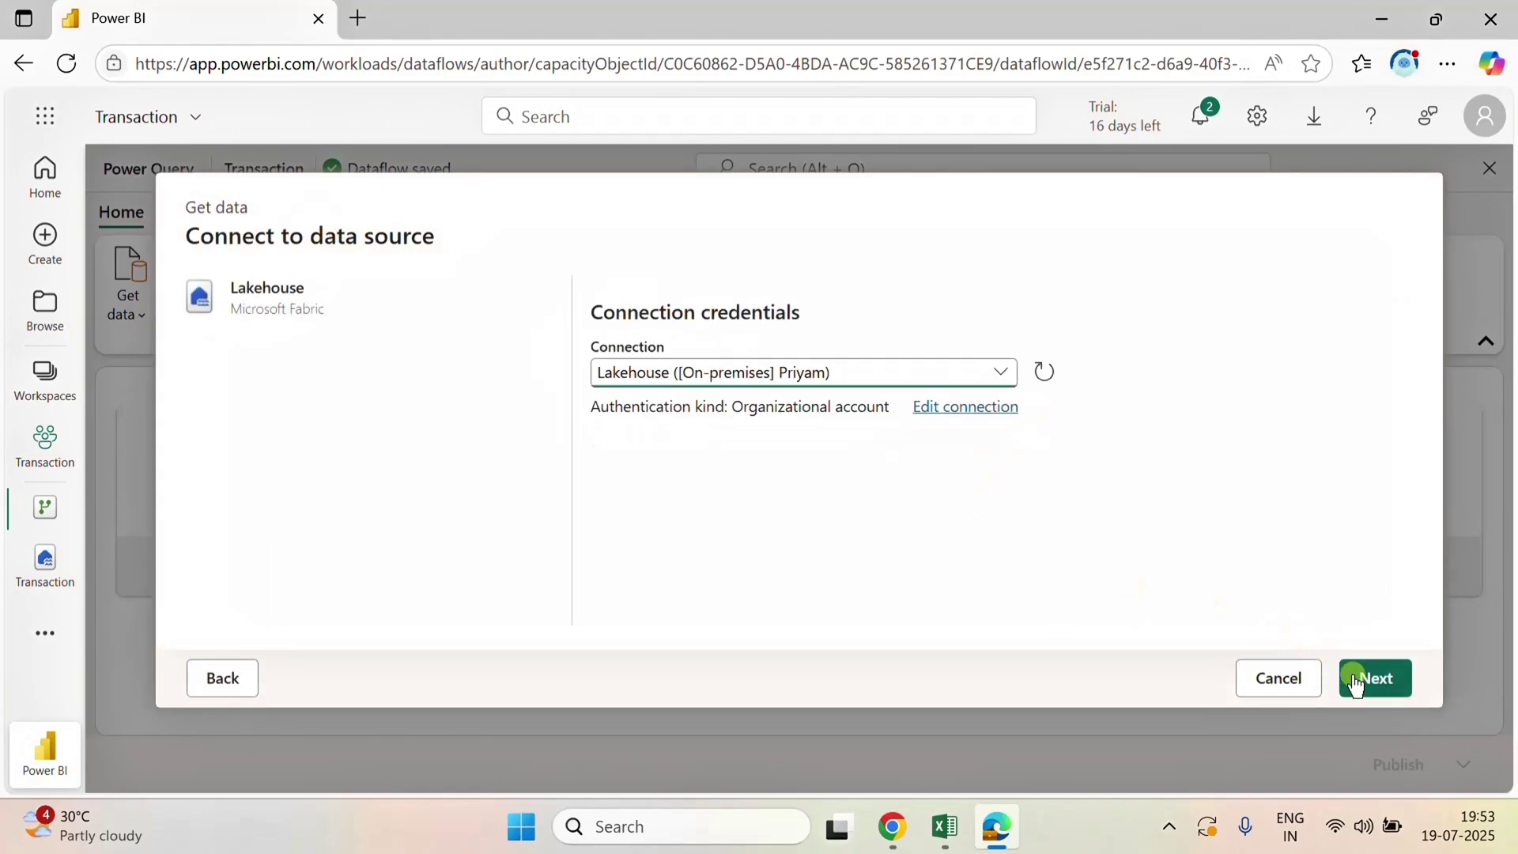
click(1362, 677)
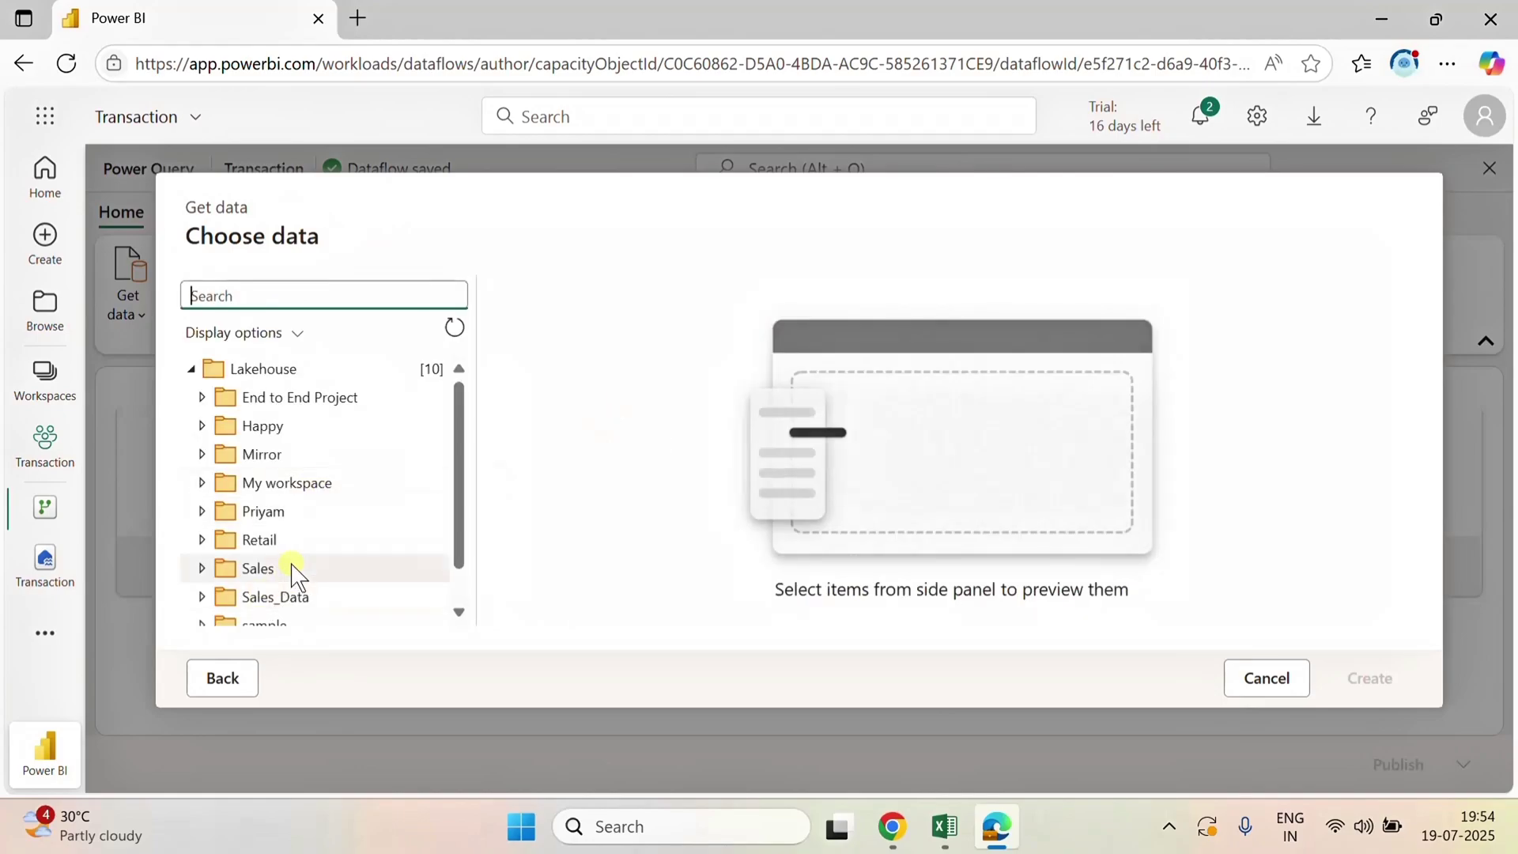
- Select Transactions.xlsx from the Files of the Transaction lakehouse and create the query from it
scroll(295, 576, down, 1)
click(203, 612)
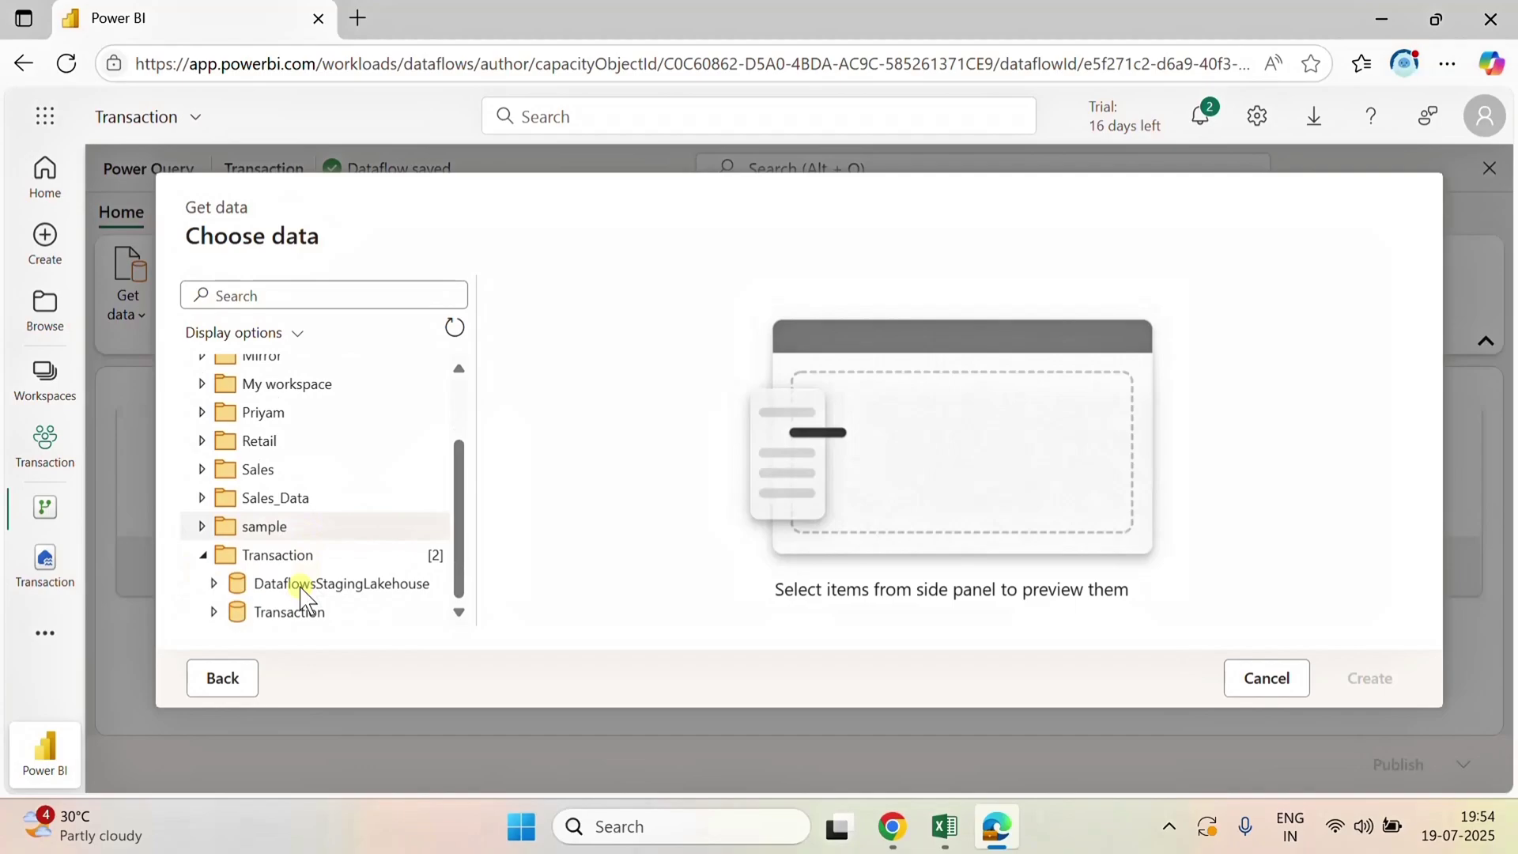
click(215, 613)
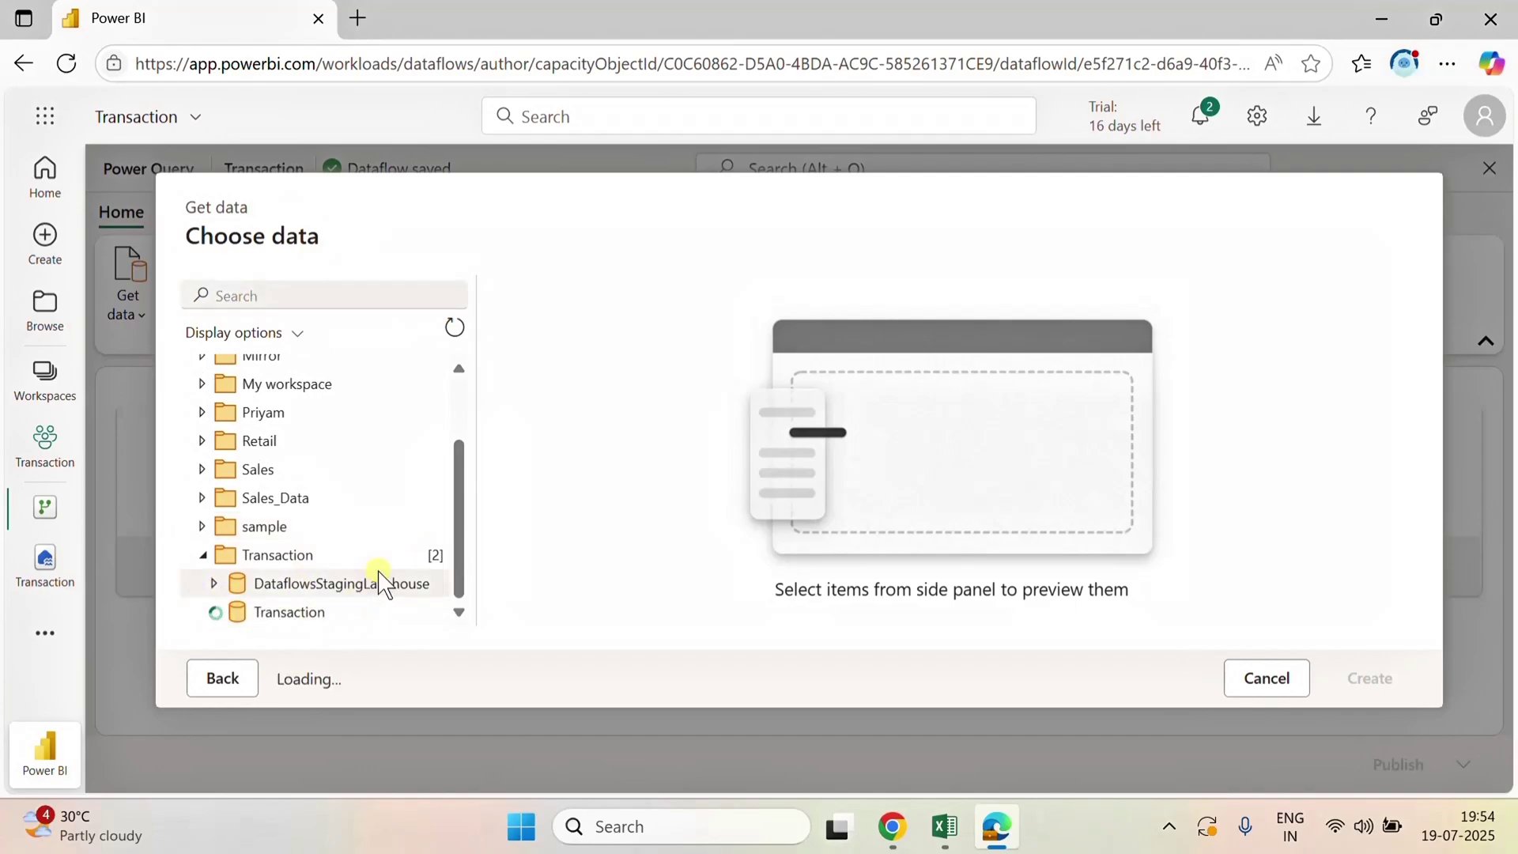
click(304, 405)
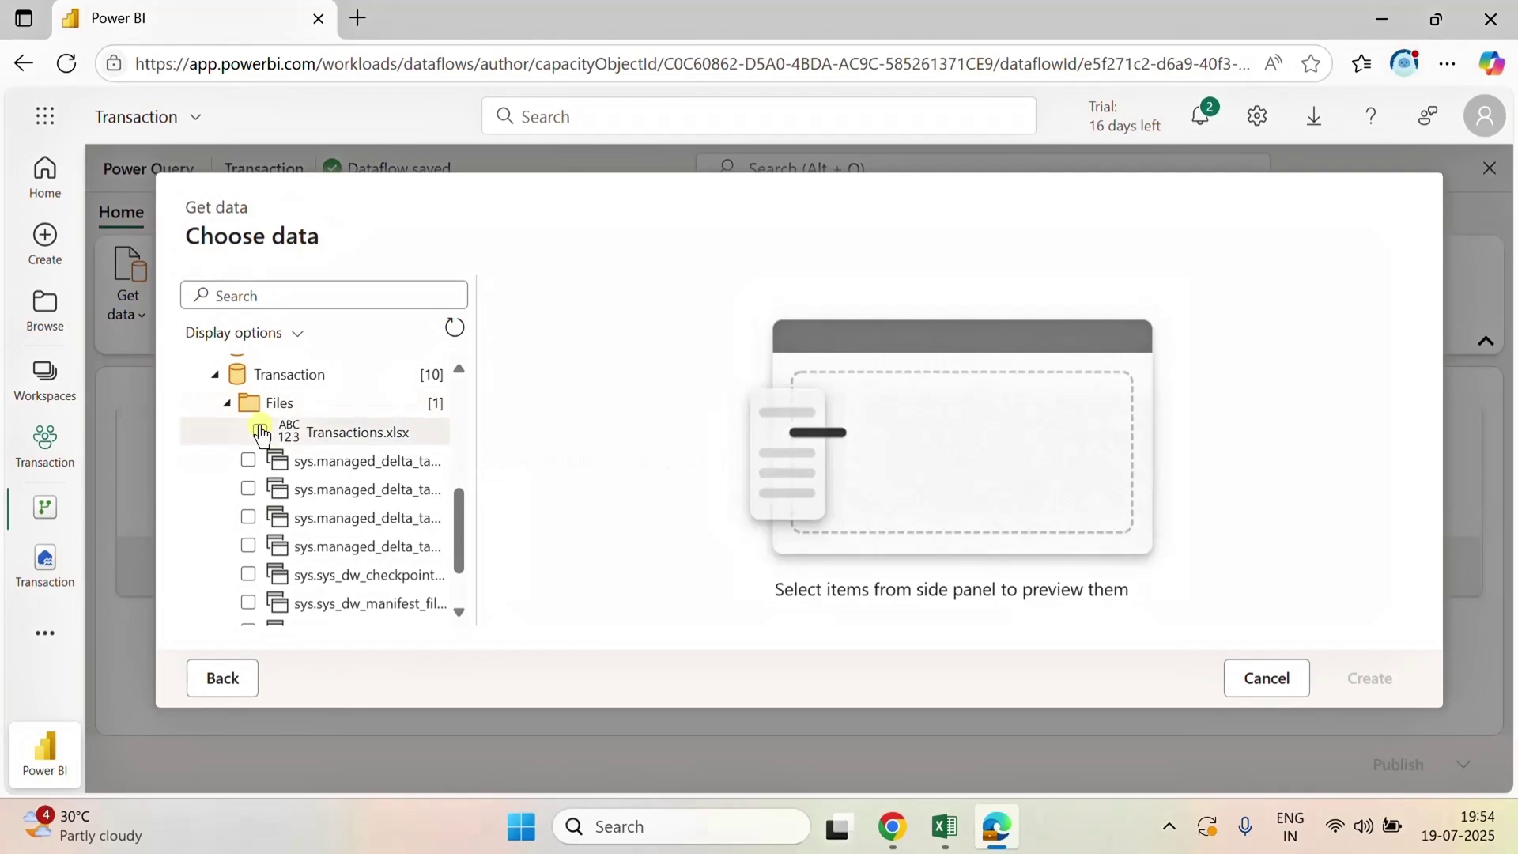
click(262, 433)
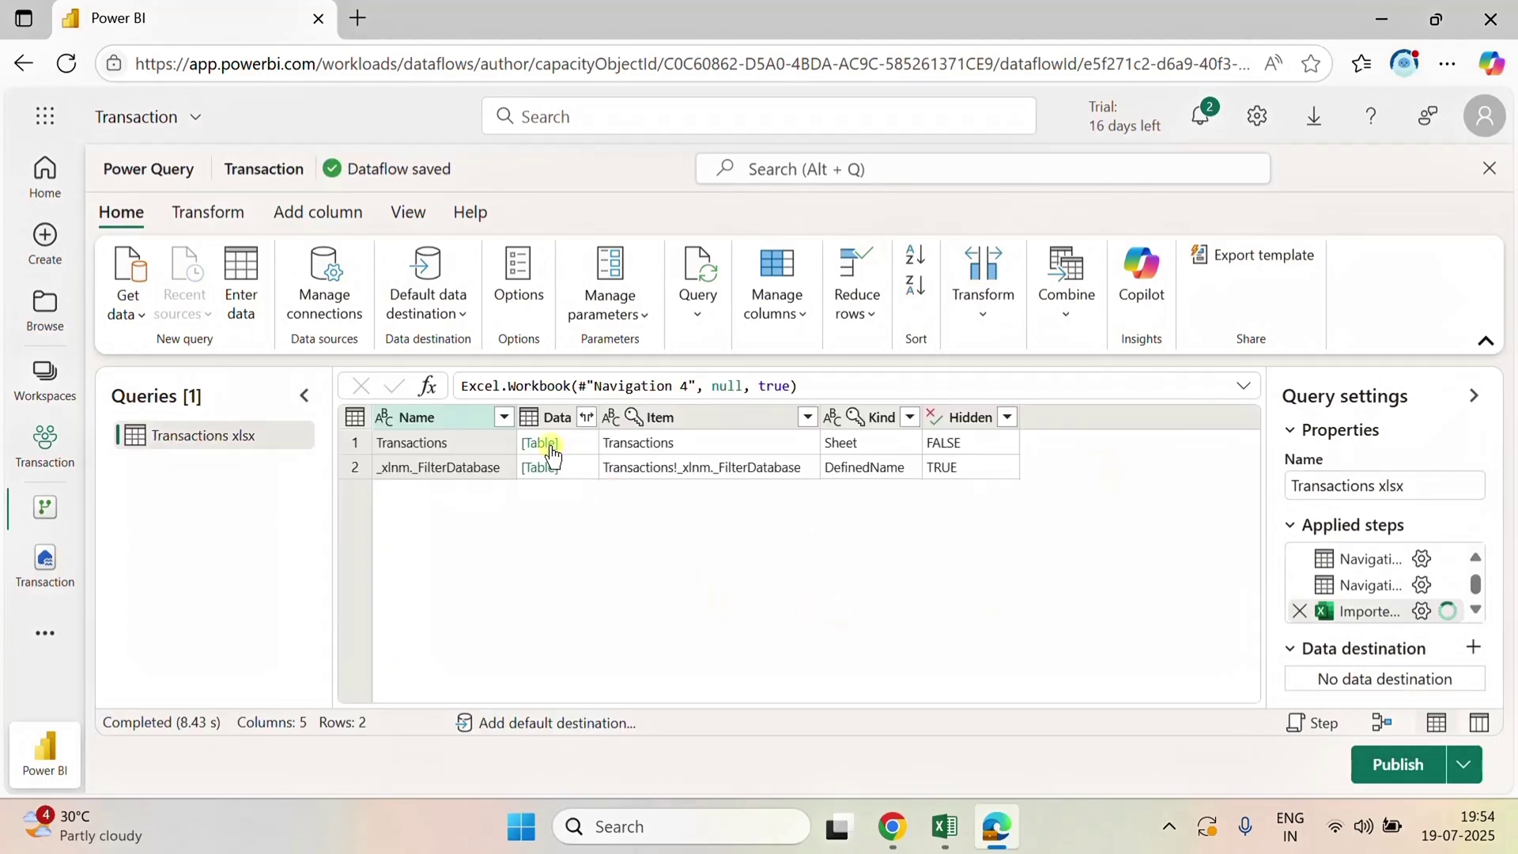
- Open the table of the Transactions sheet in the query, minimize the ribbon and look through the order and customer columns
click(552, 454)
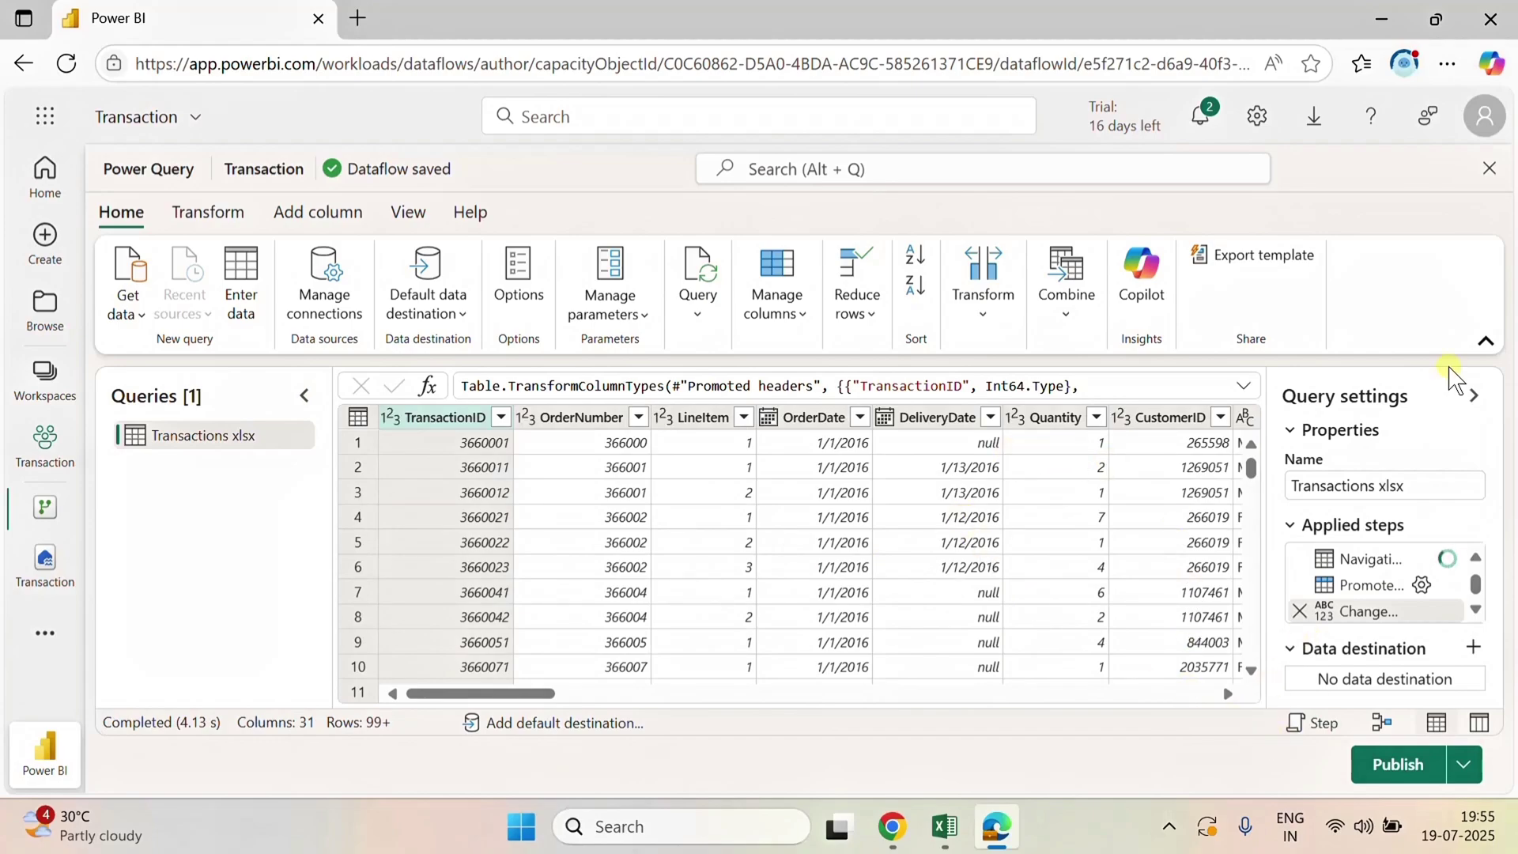
click(1485, 341)
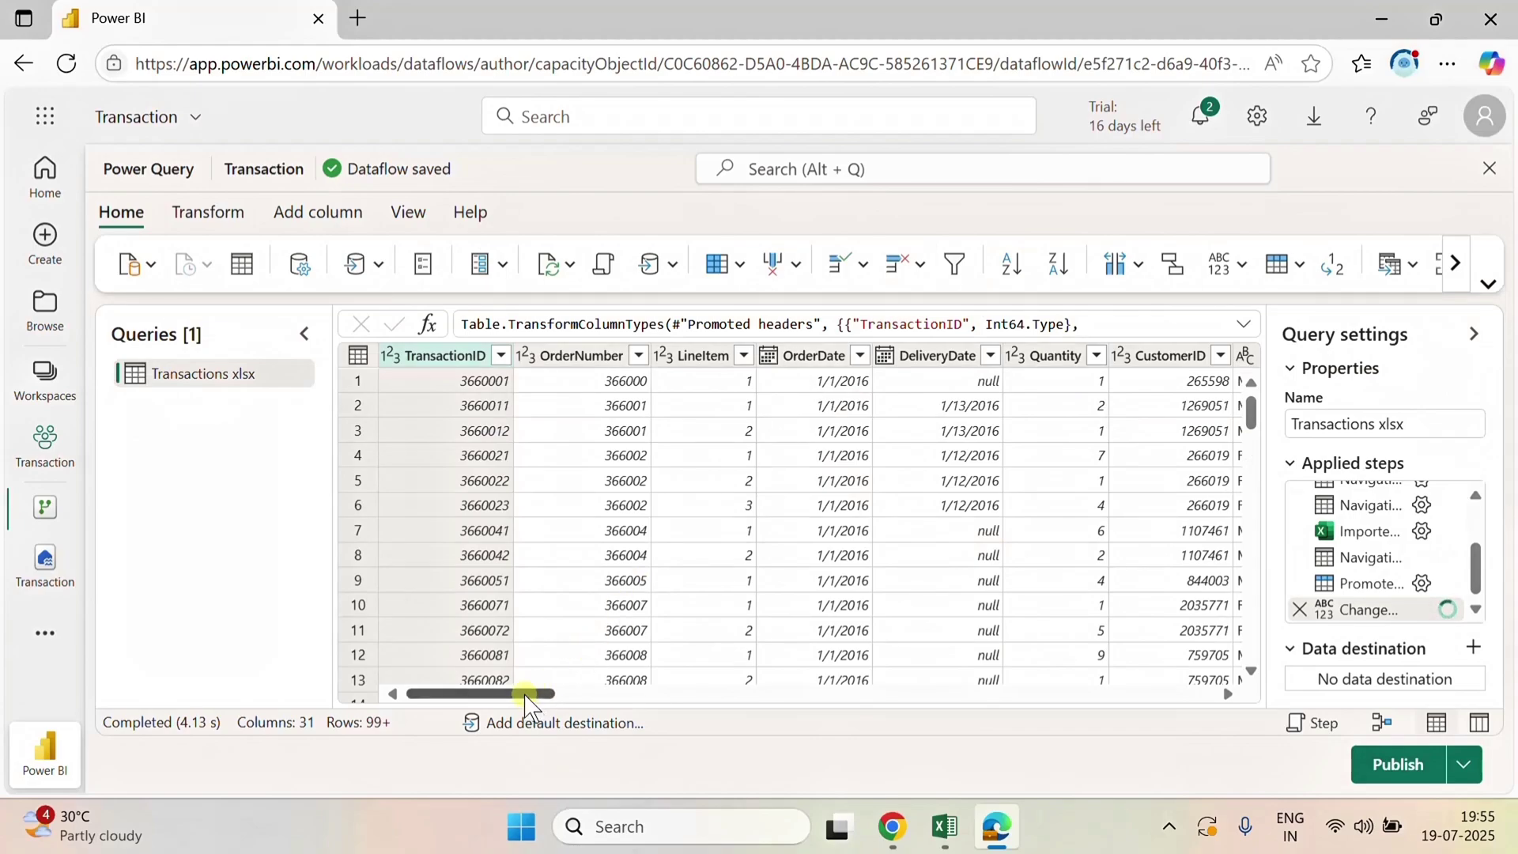
drag(528, 696, 629, 696)
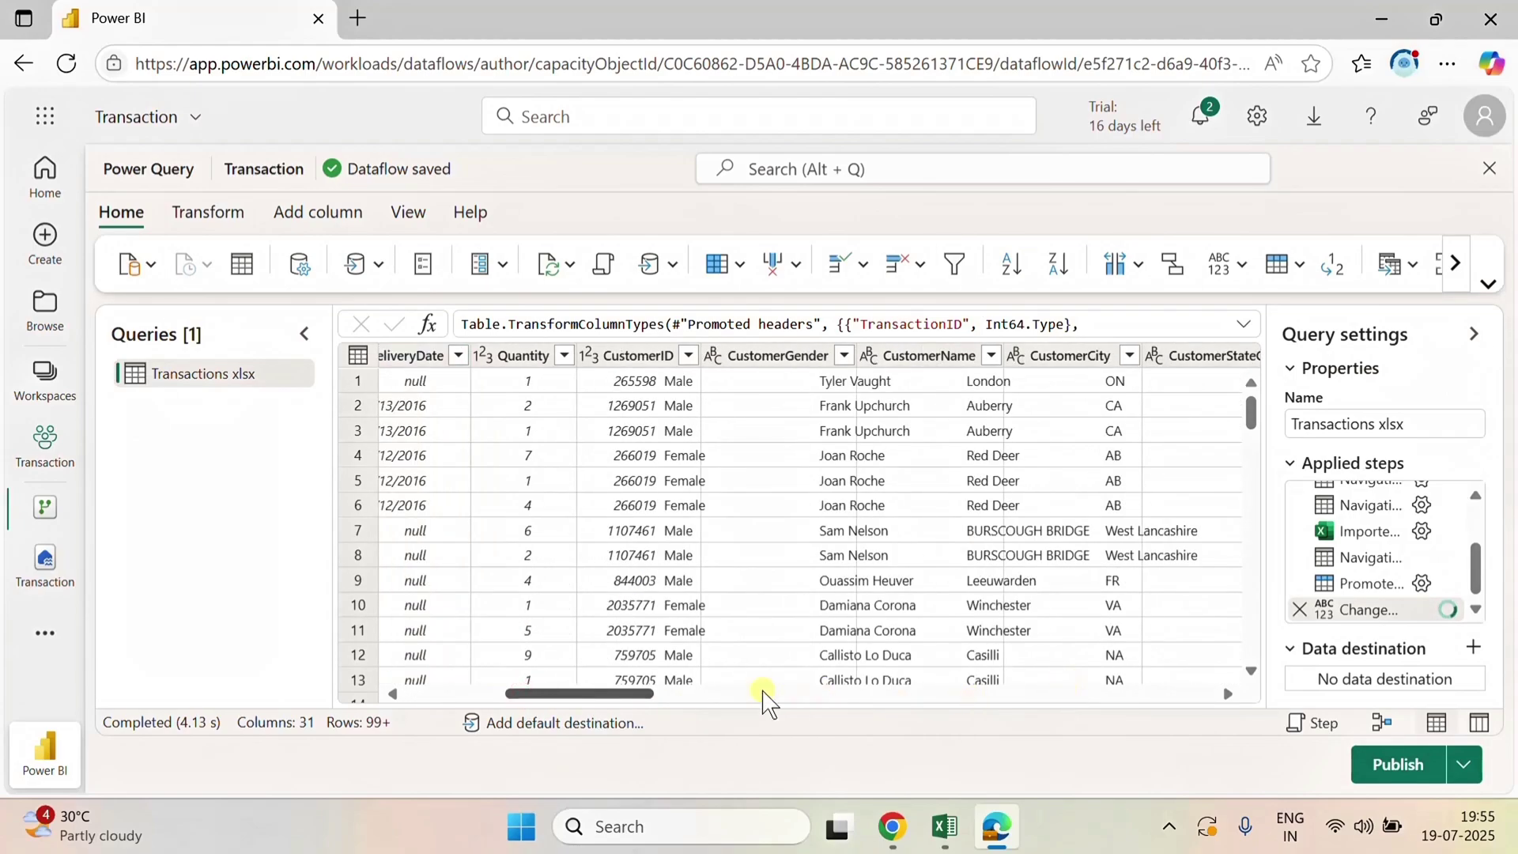
scroll(532, 706, right, 2)
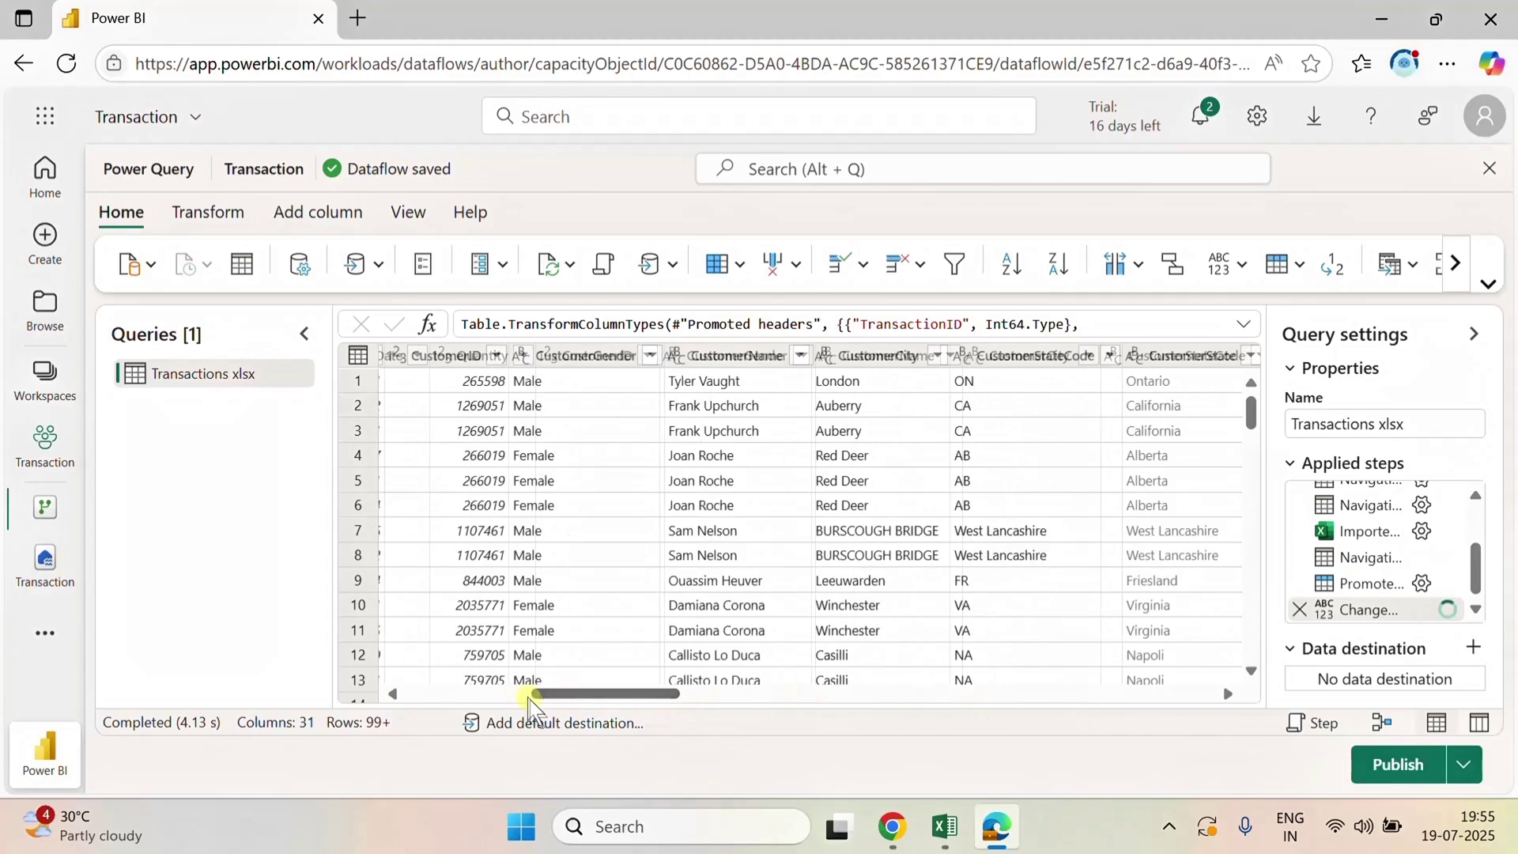
drag(530, 696, 338, 691)
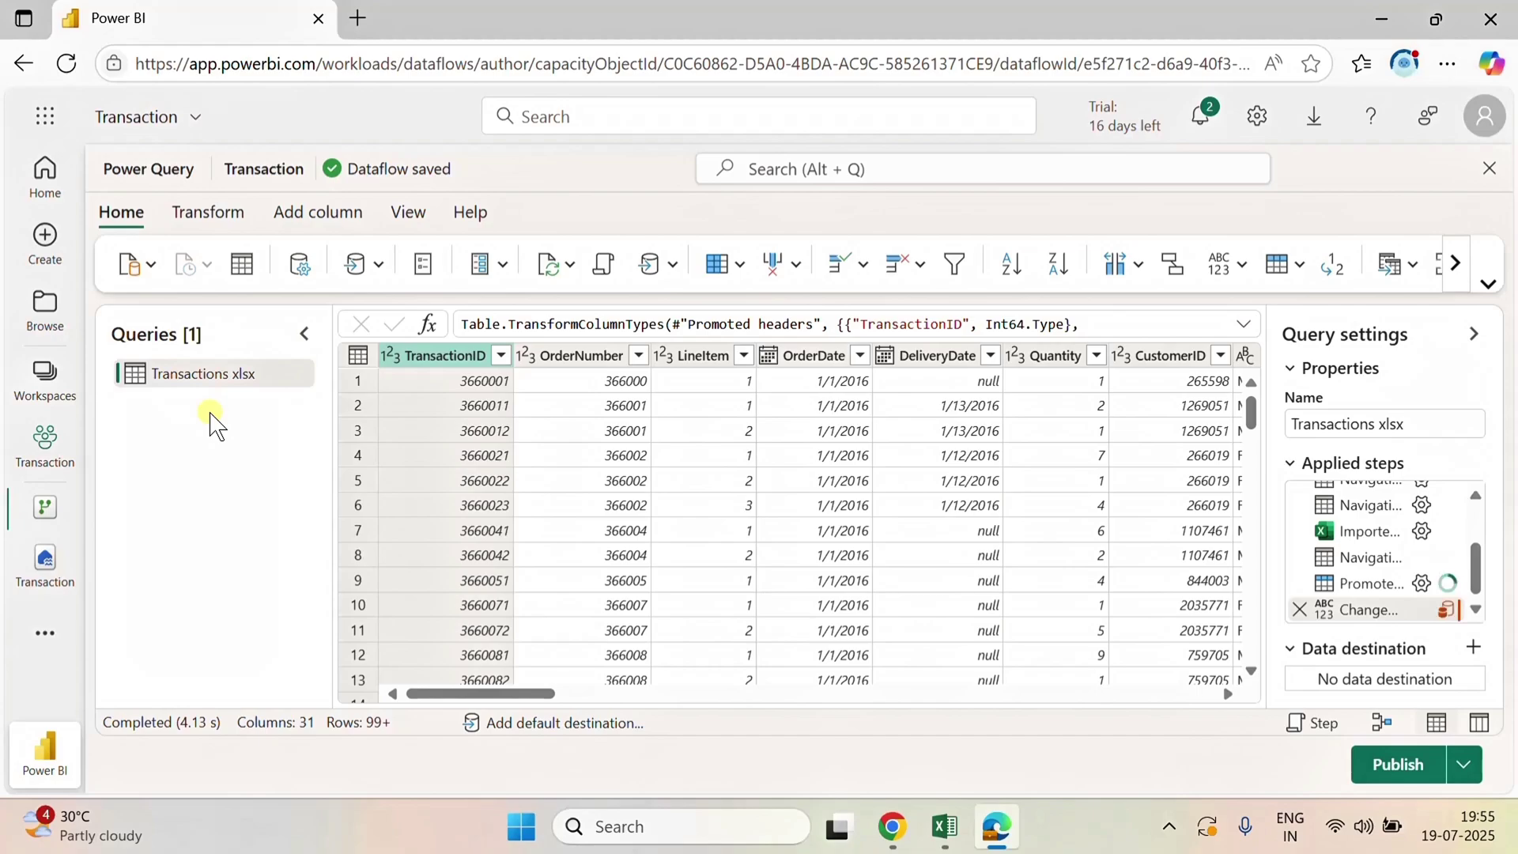
- Duplicate the Transactions xlsx query three times
right_click(199, 383)
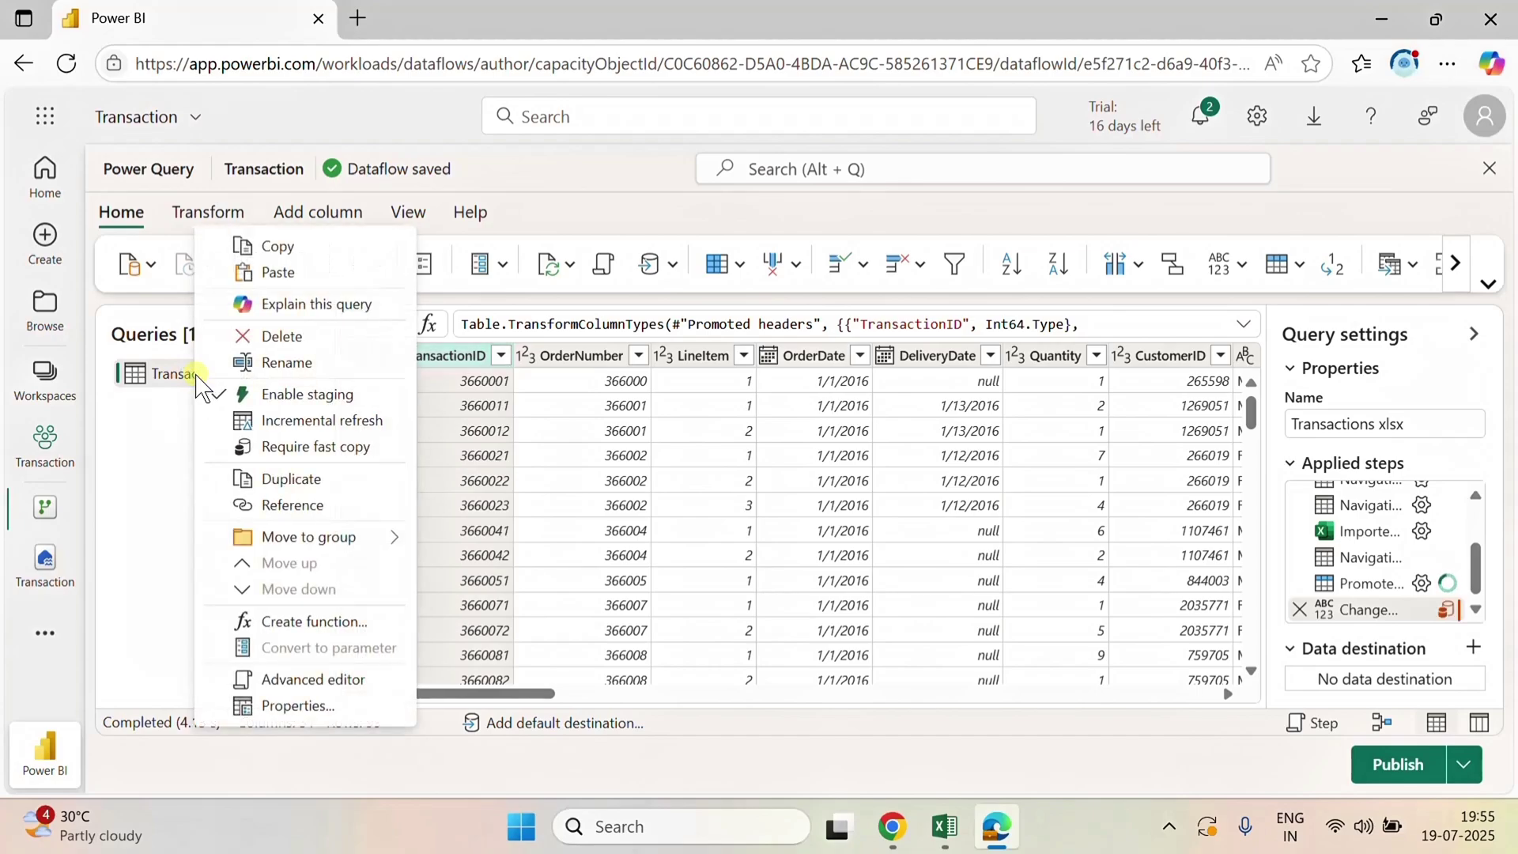
click(300, 479)
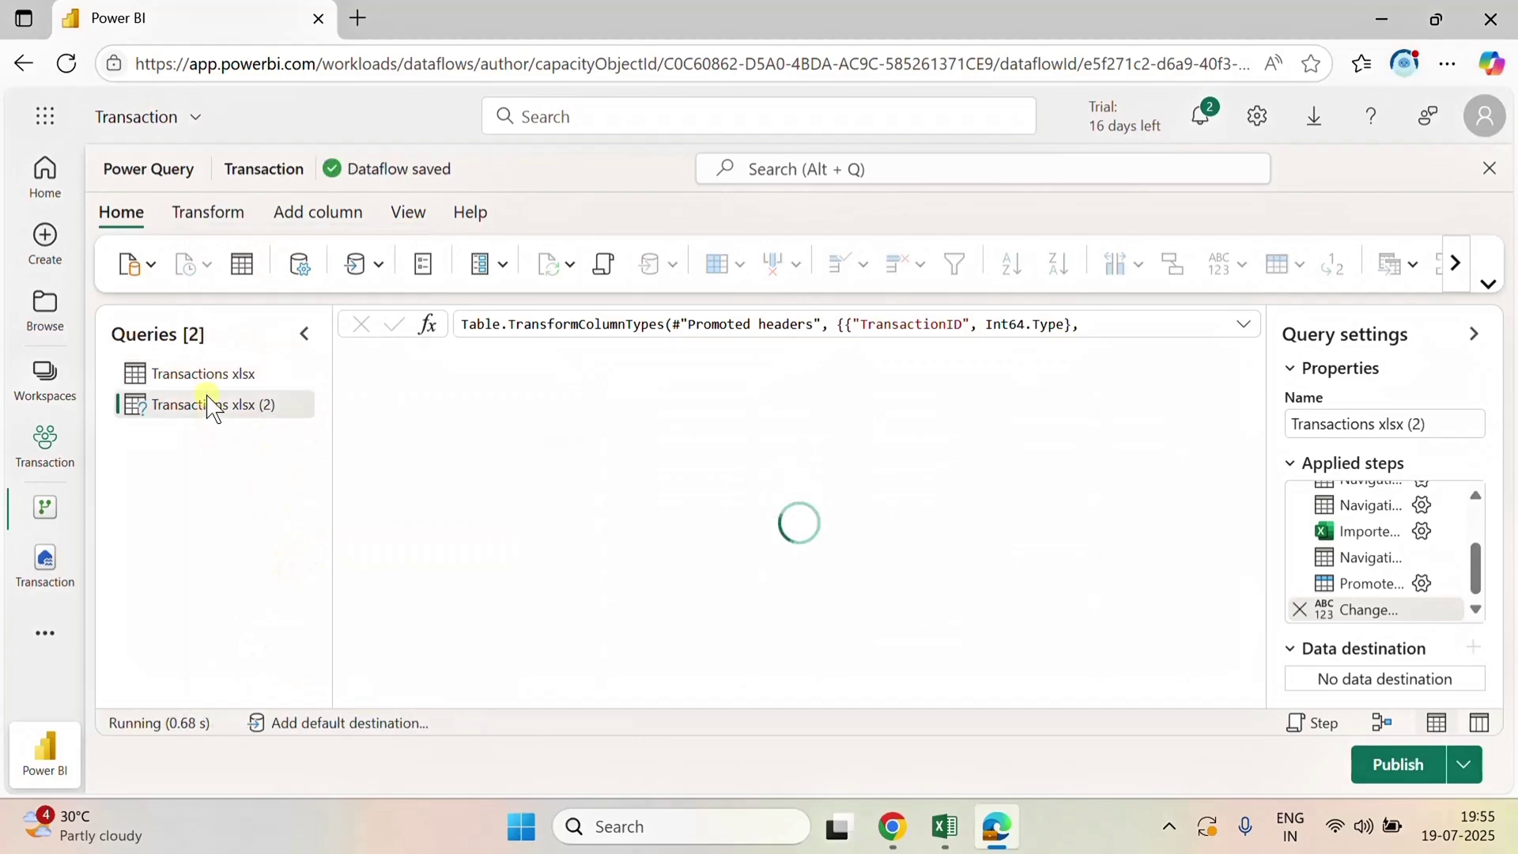
right_click(210, 381)
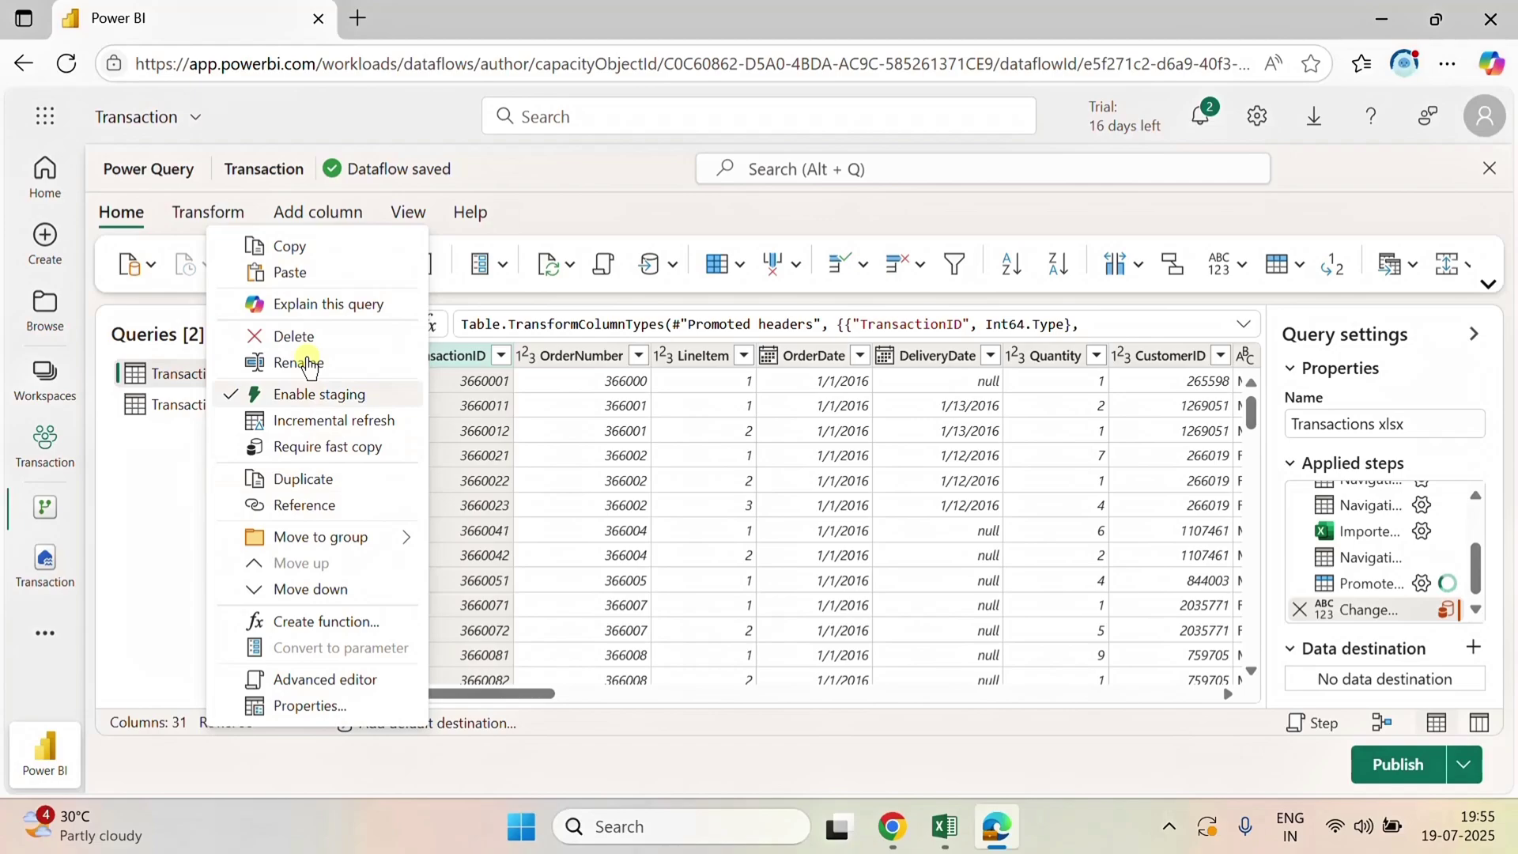
click(314, 482)
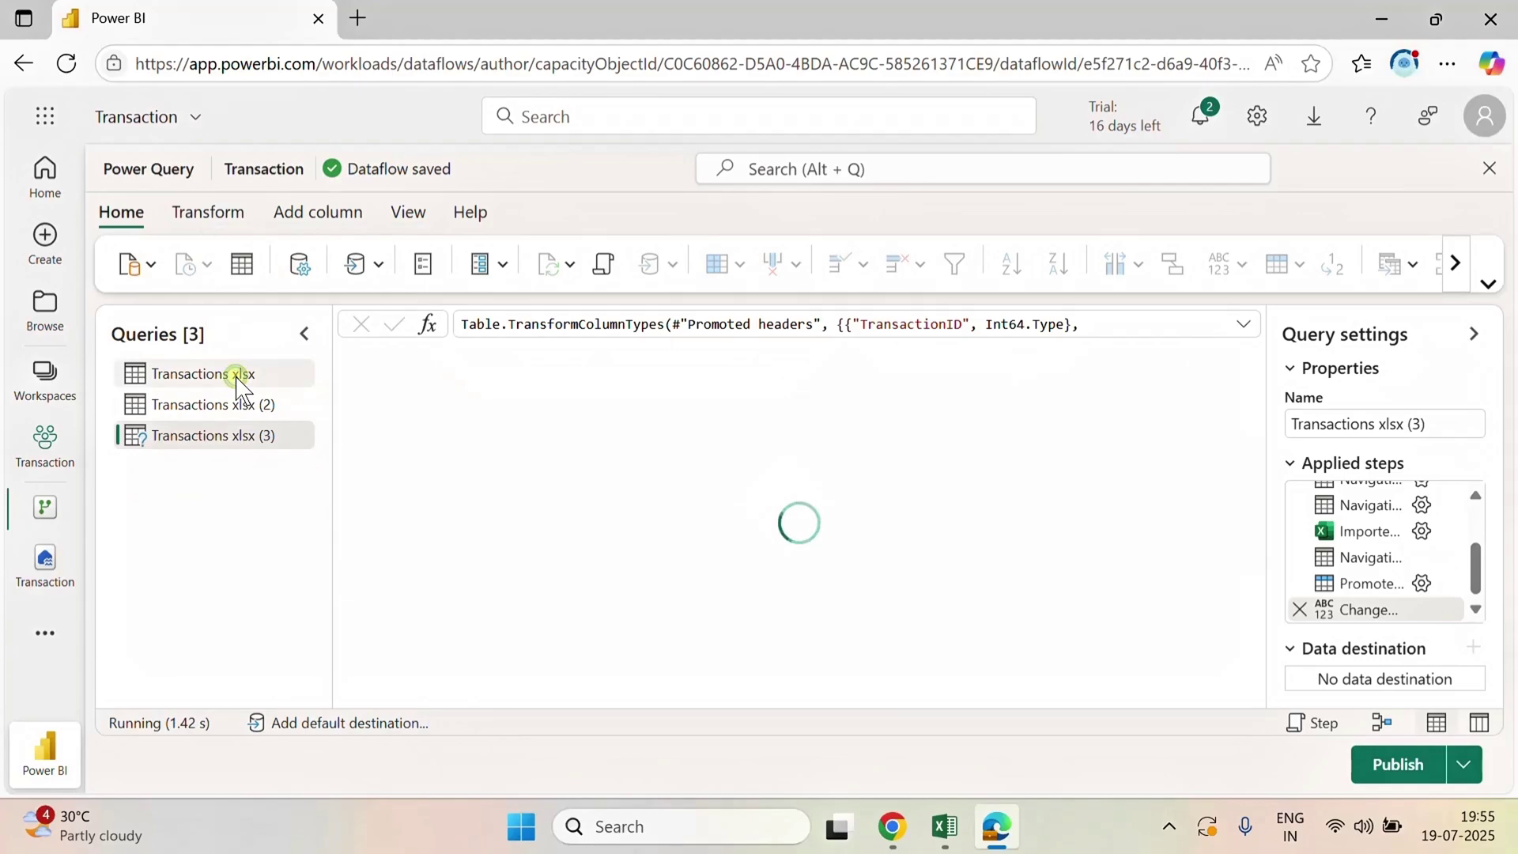
right_click(241, 380)
click(336, 478)
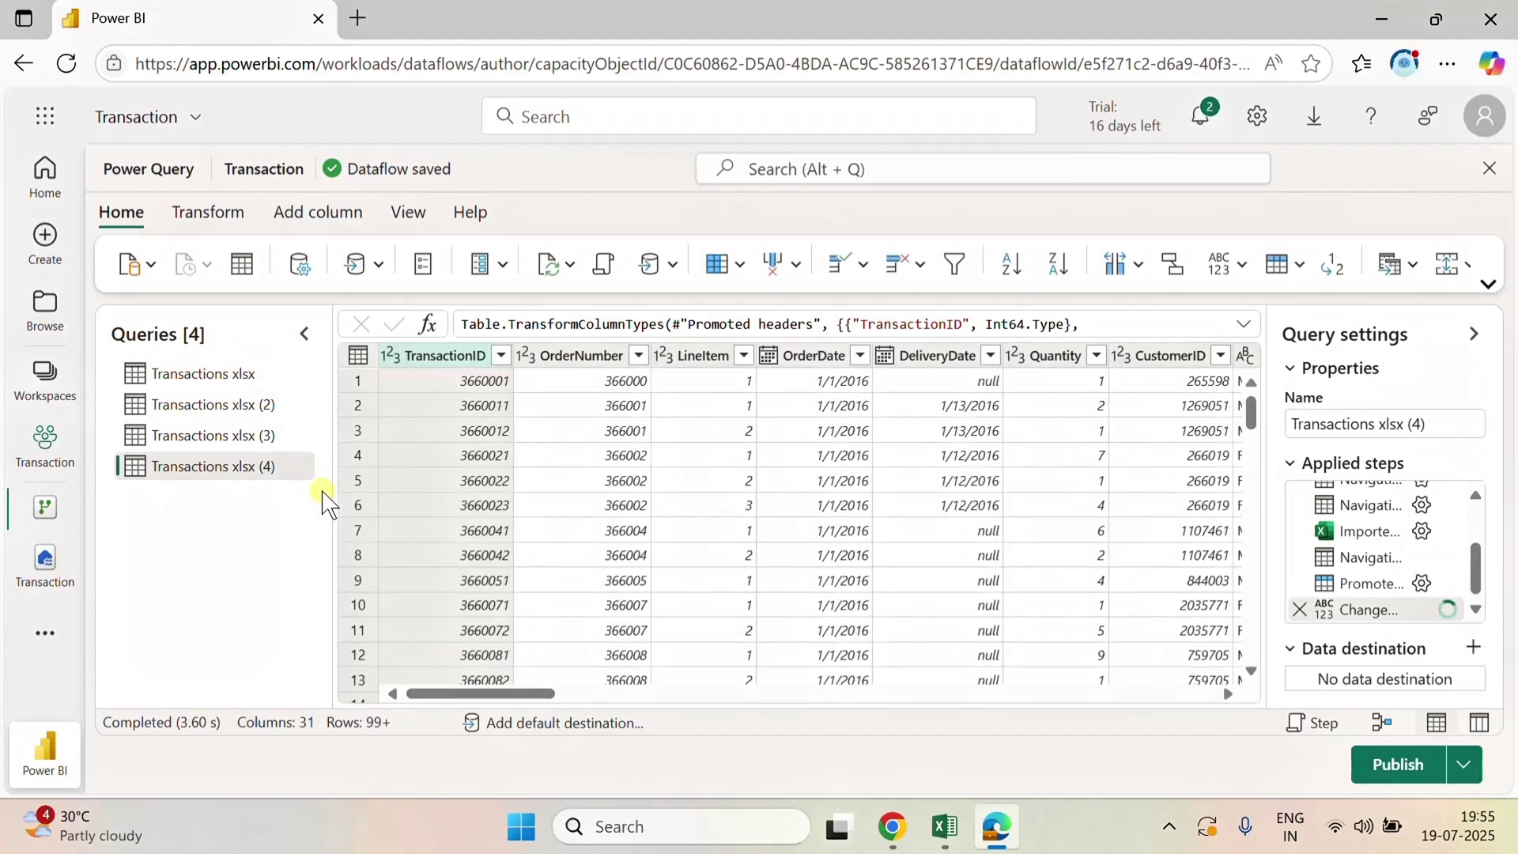
- In the Transactions xlsx (2) query, select all the customer columns from CustomerID through CustomerDOB and remove the other columns
click(230, 406)
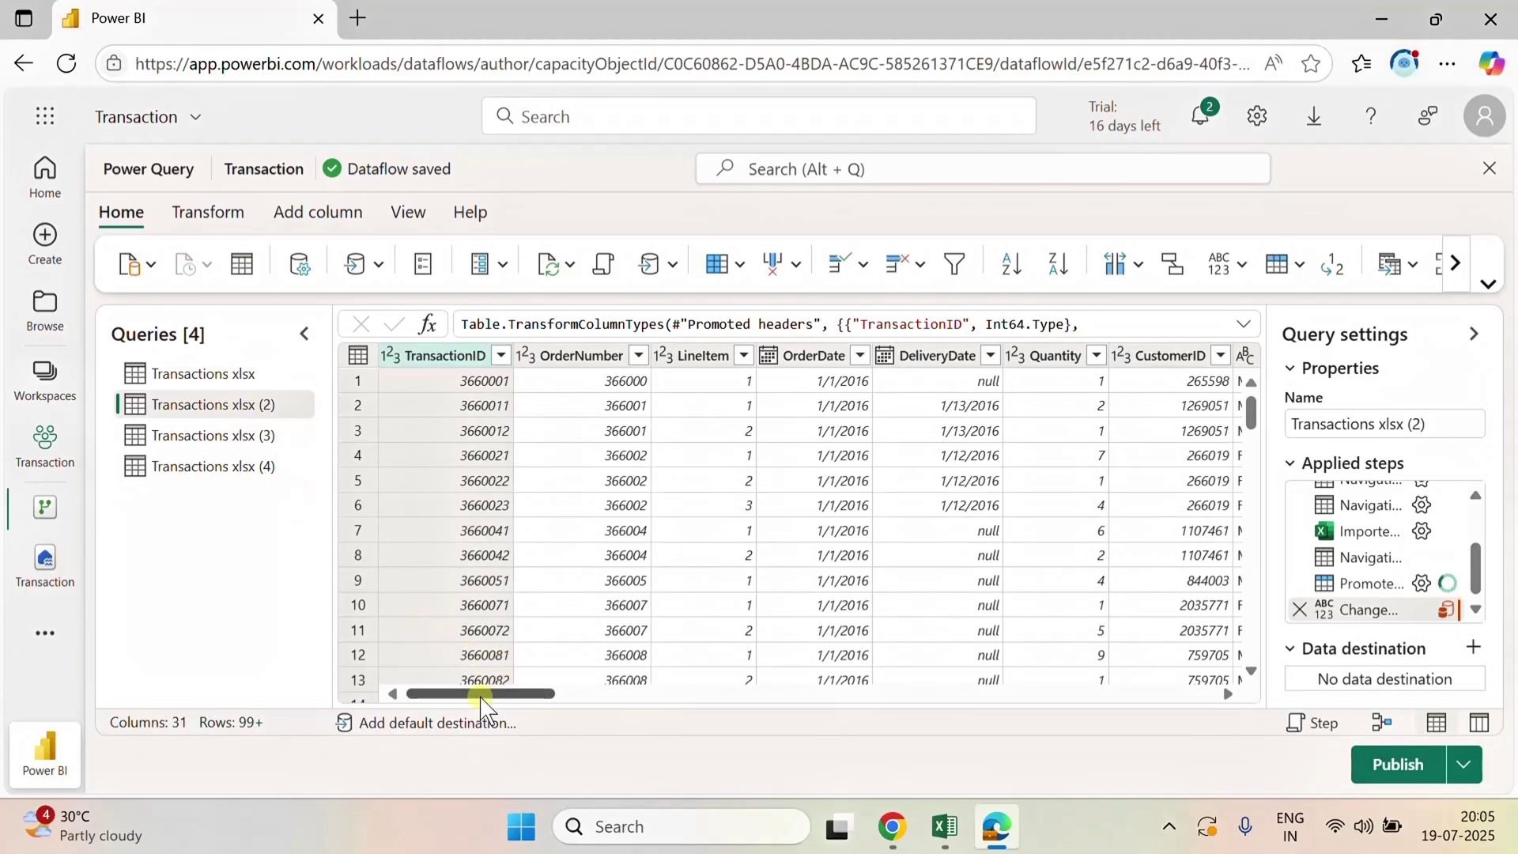
drag(484, 696, 553, 719)
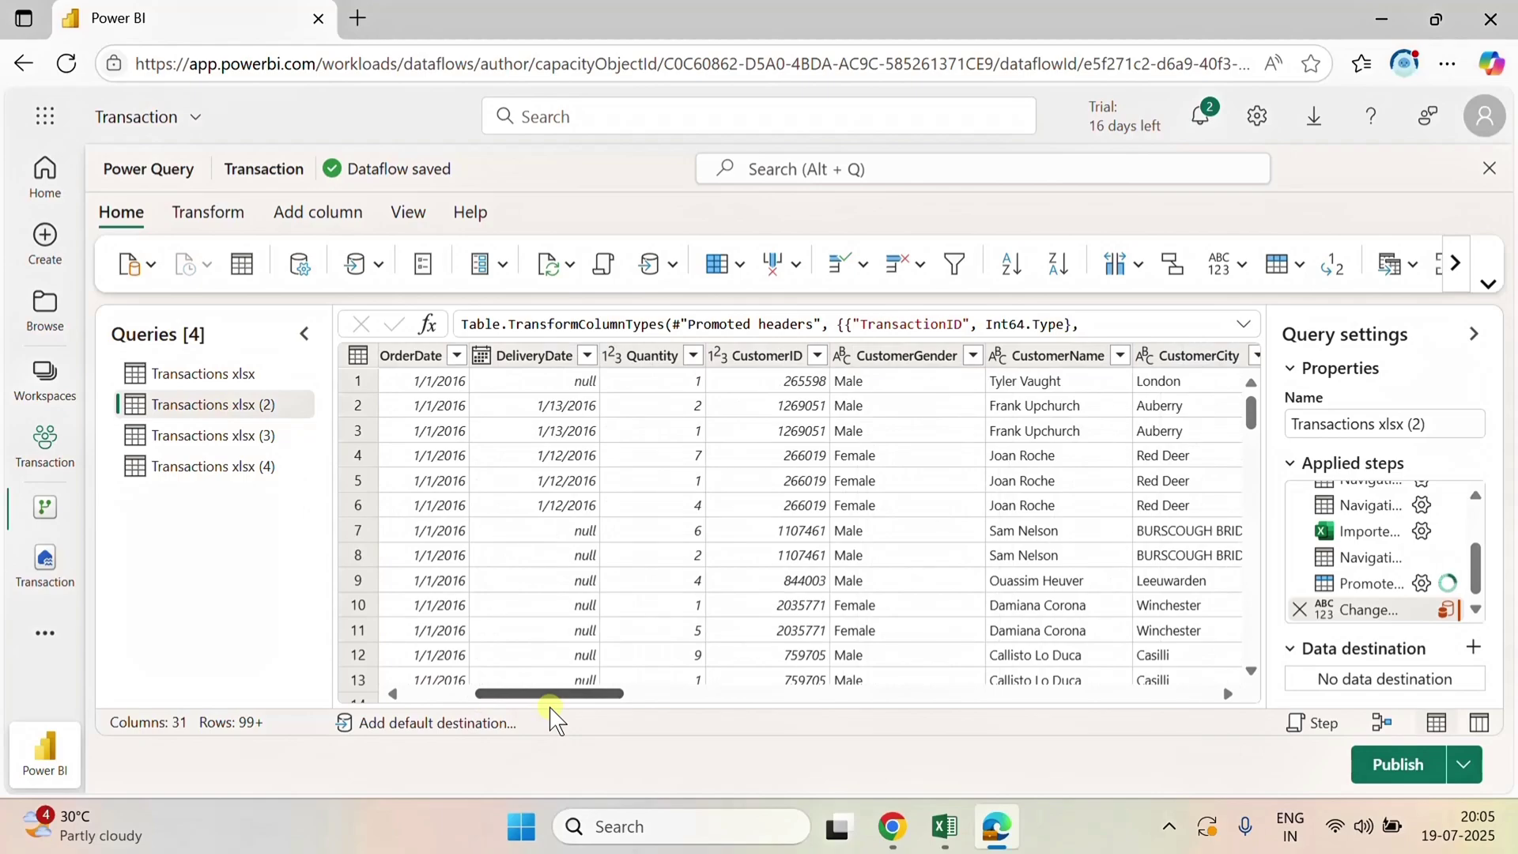
click(783, 356)
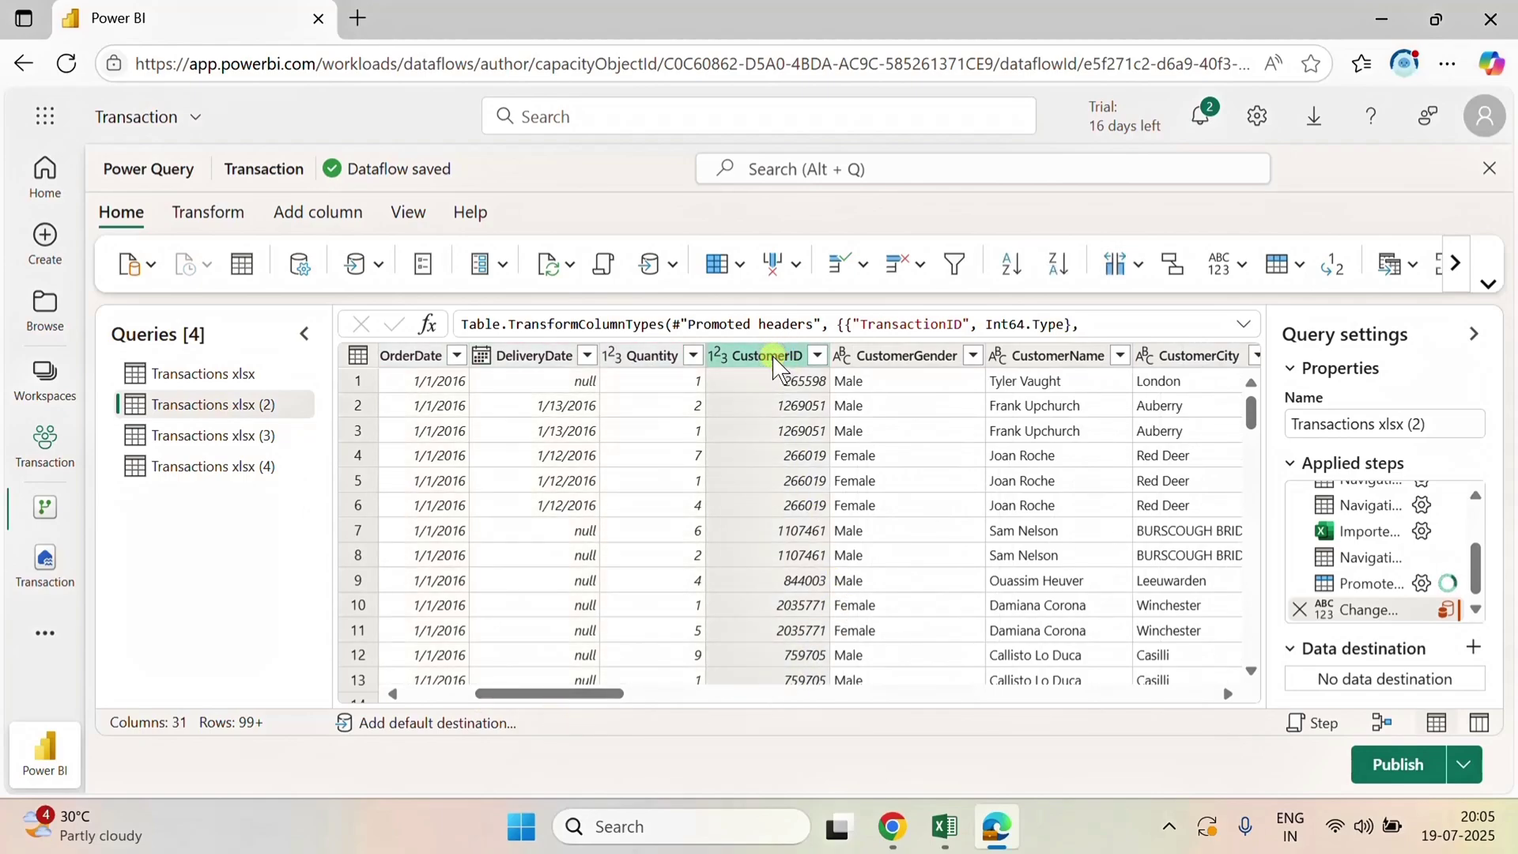
click(1234, 695)
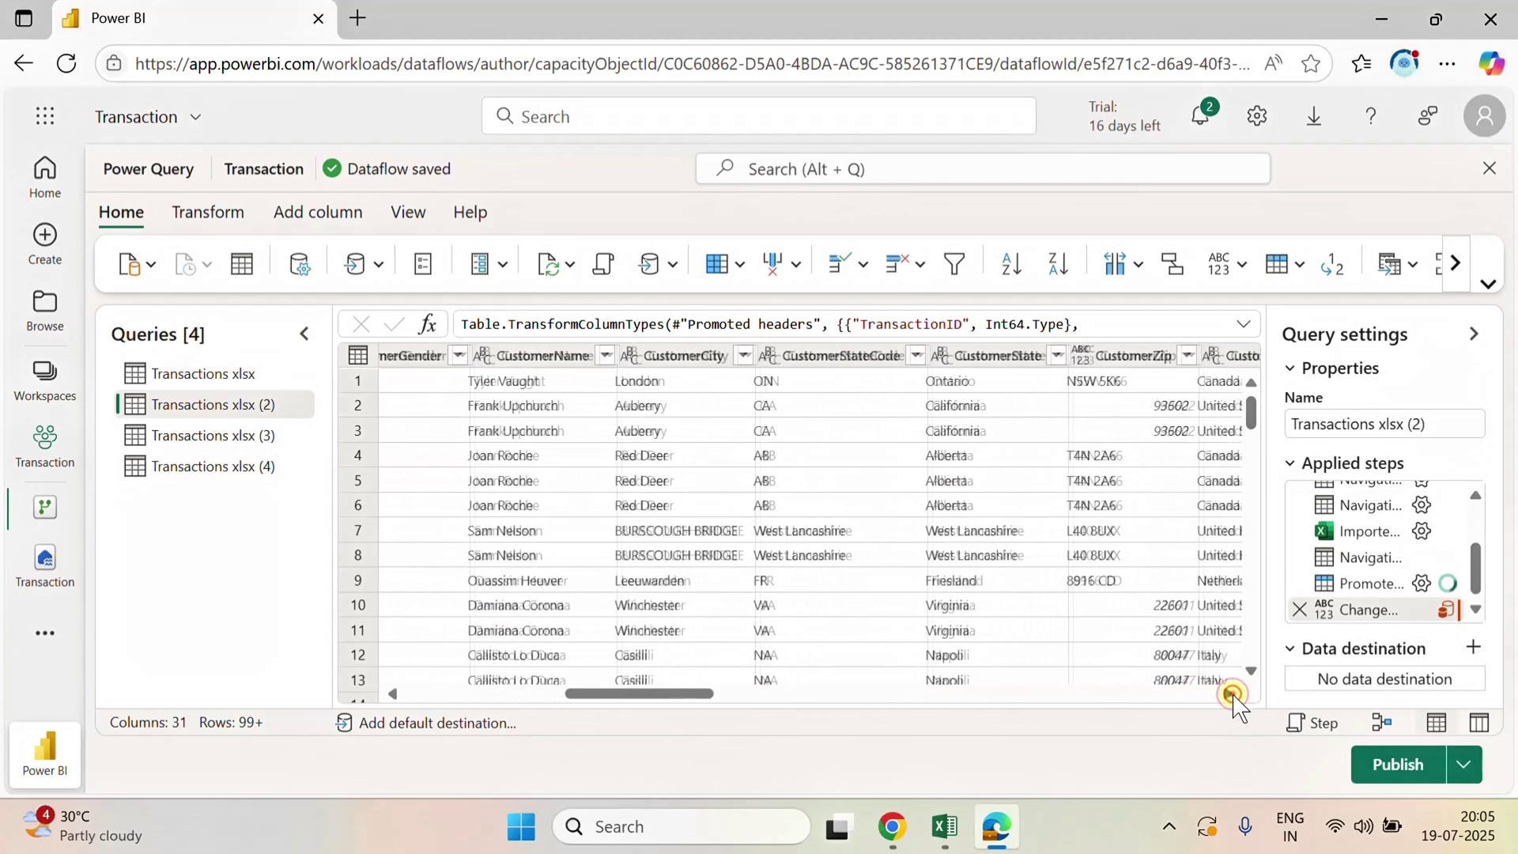
click(1234, 695)
click(1234, 695)
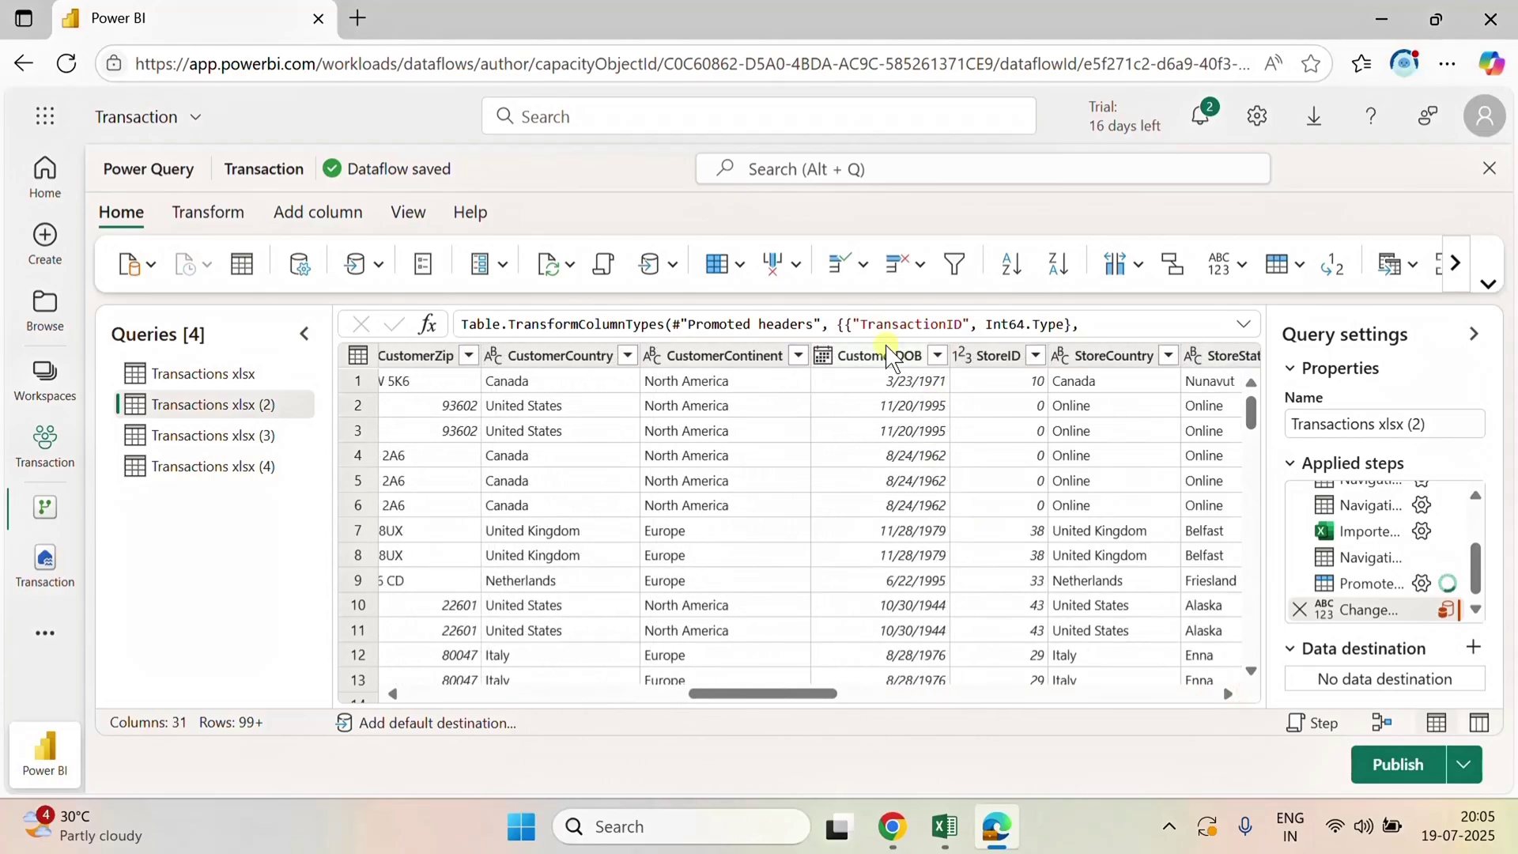
click(887, 354)
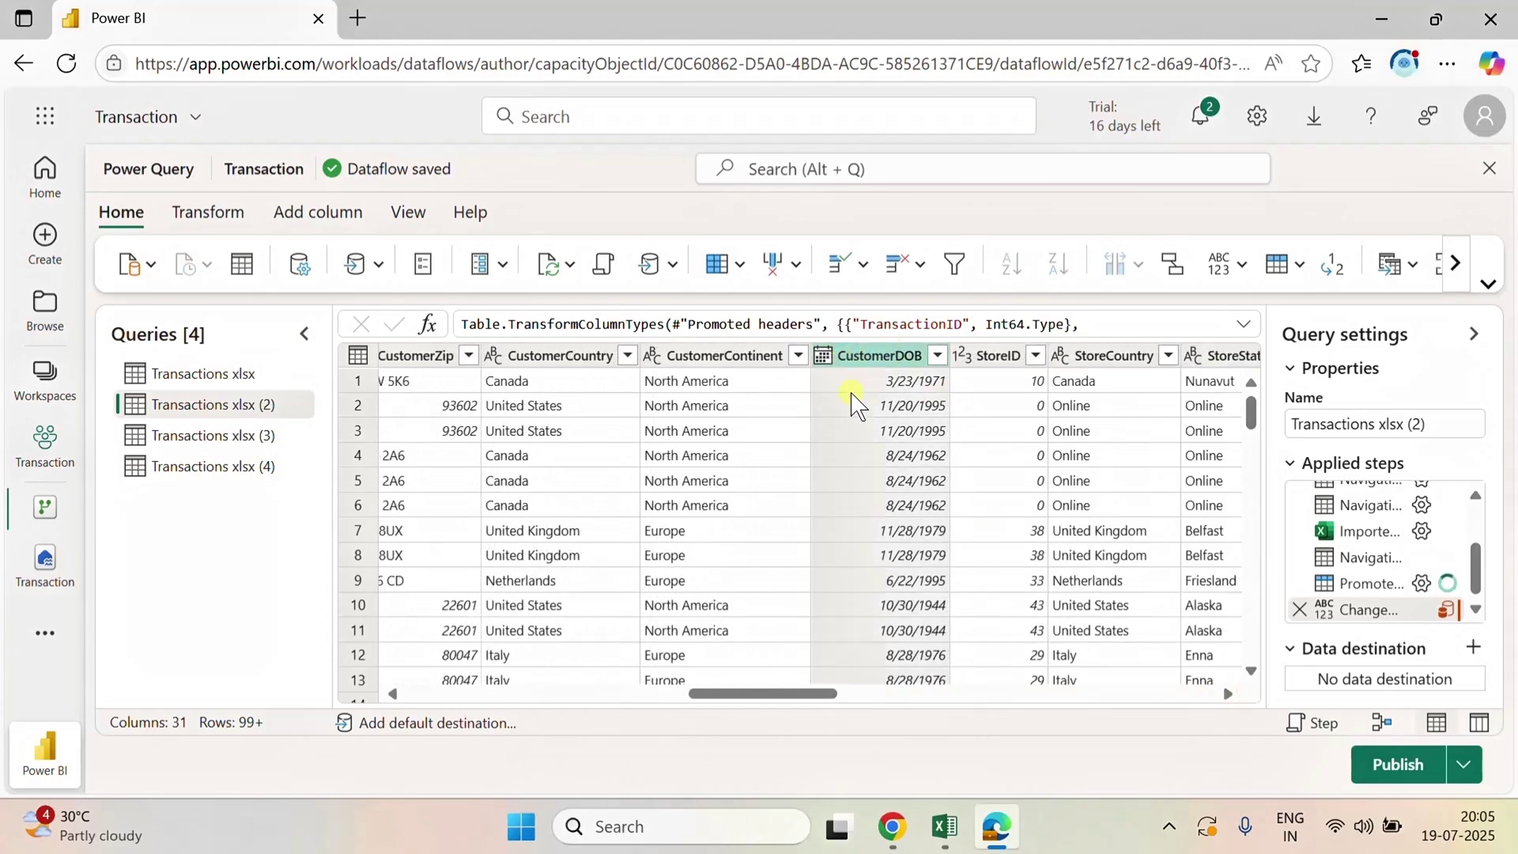
click(742, 406)
drag(753, 694, 684, 696)
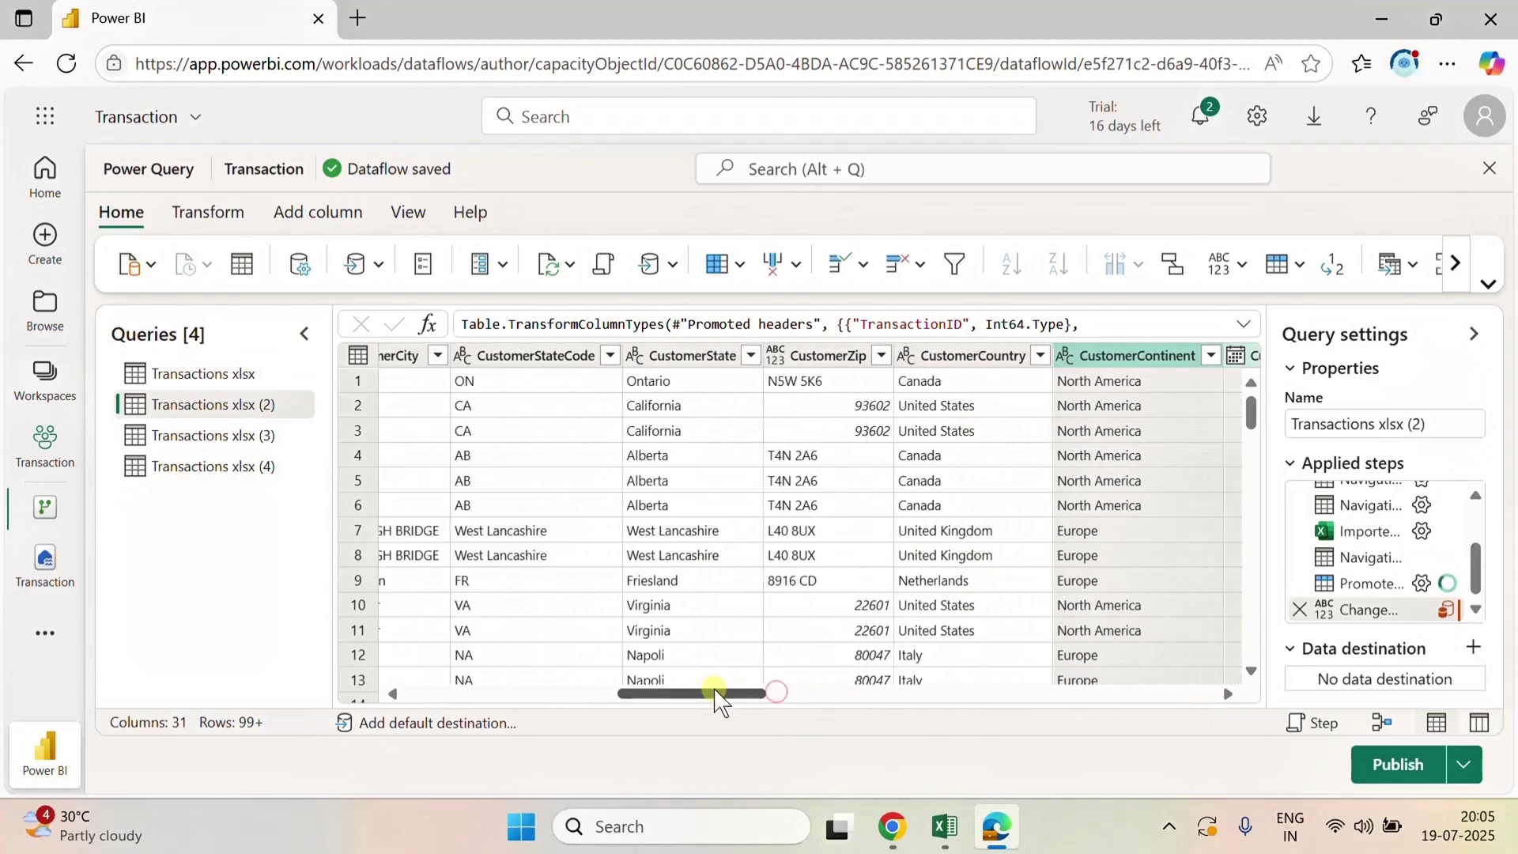
click(966, 353)
ctrl+click(823, 364)
ctrl+click(695, 363)
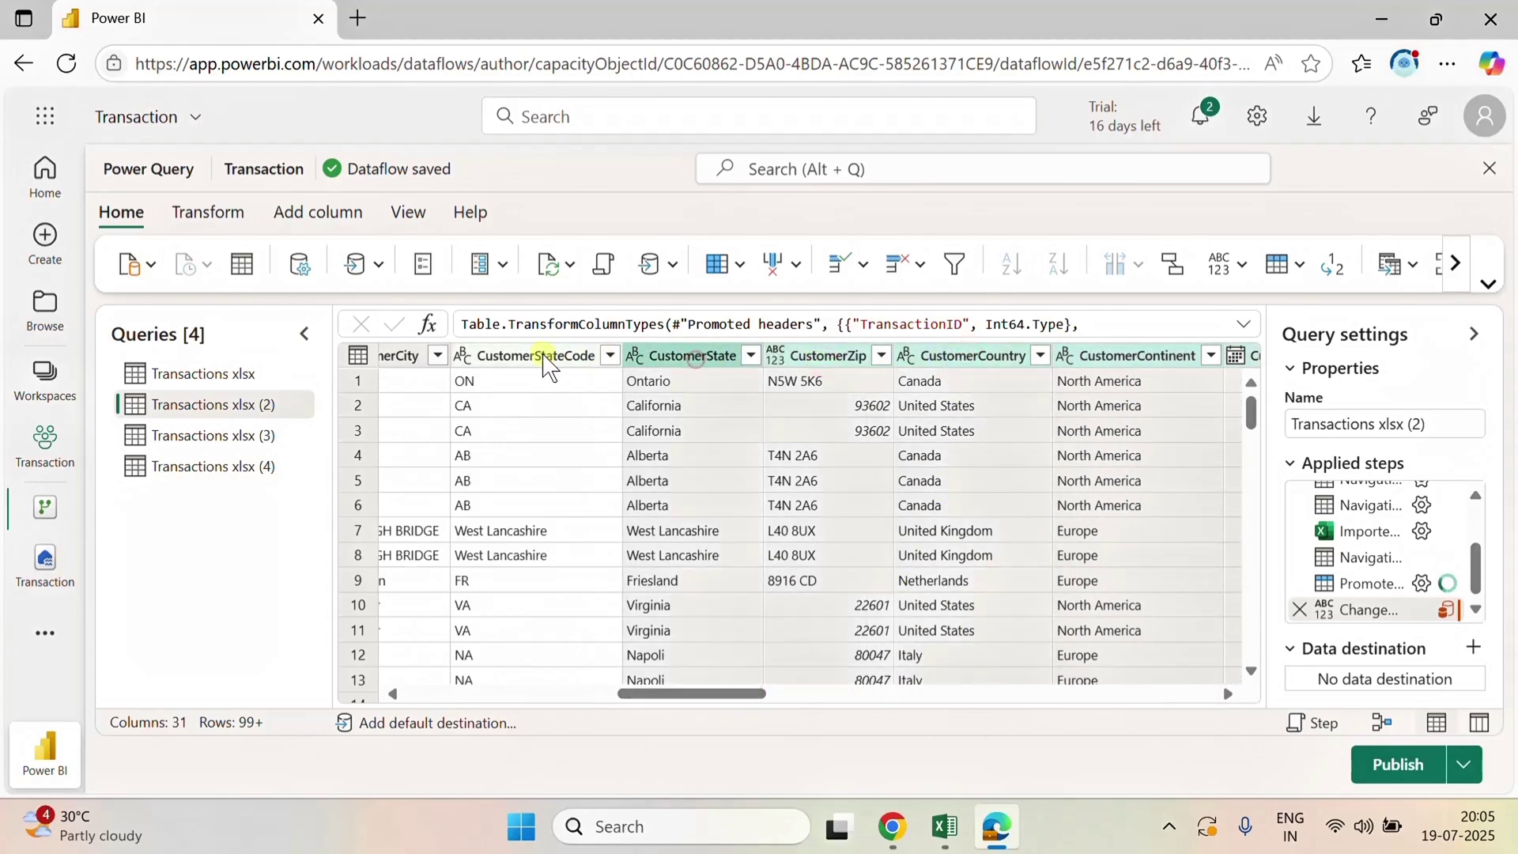
ctrl+click(542, 363)
drag(691, 698, 603, 701)
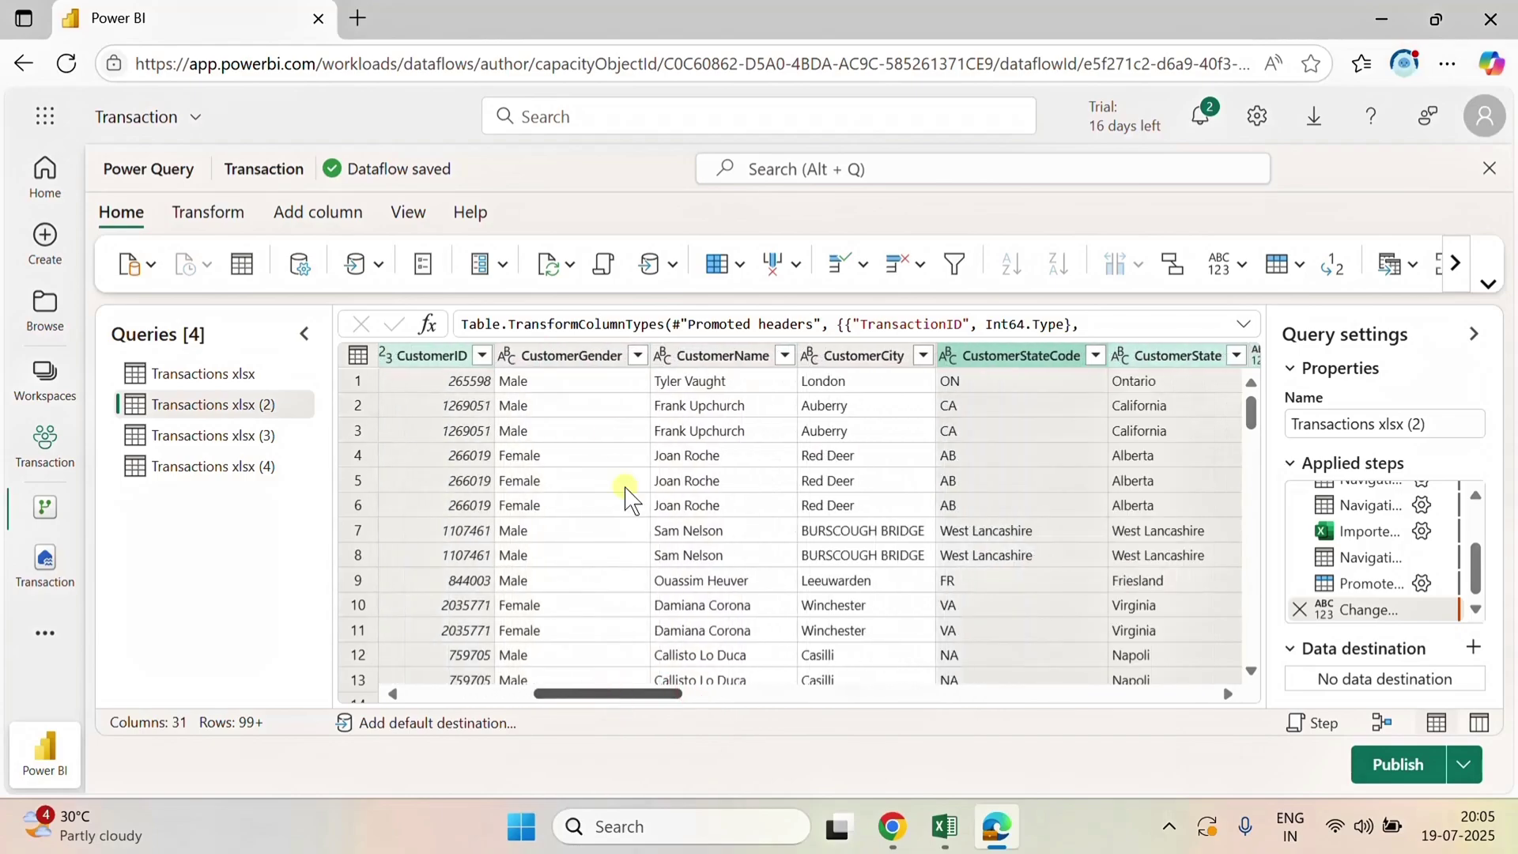
ctrl+click(597, 355)
ctrl+click(706, 359)
ctrl+click(862, 357)
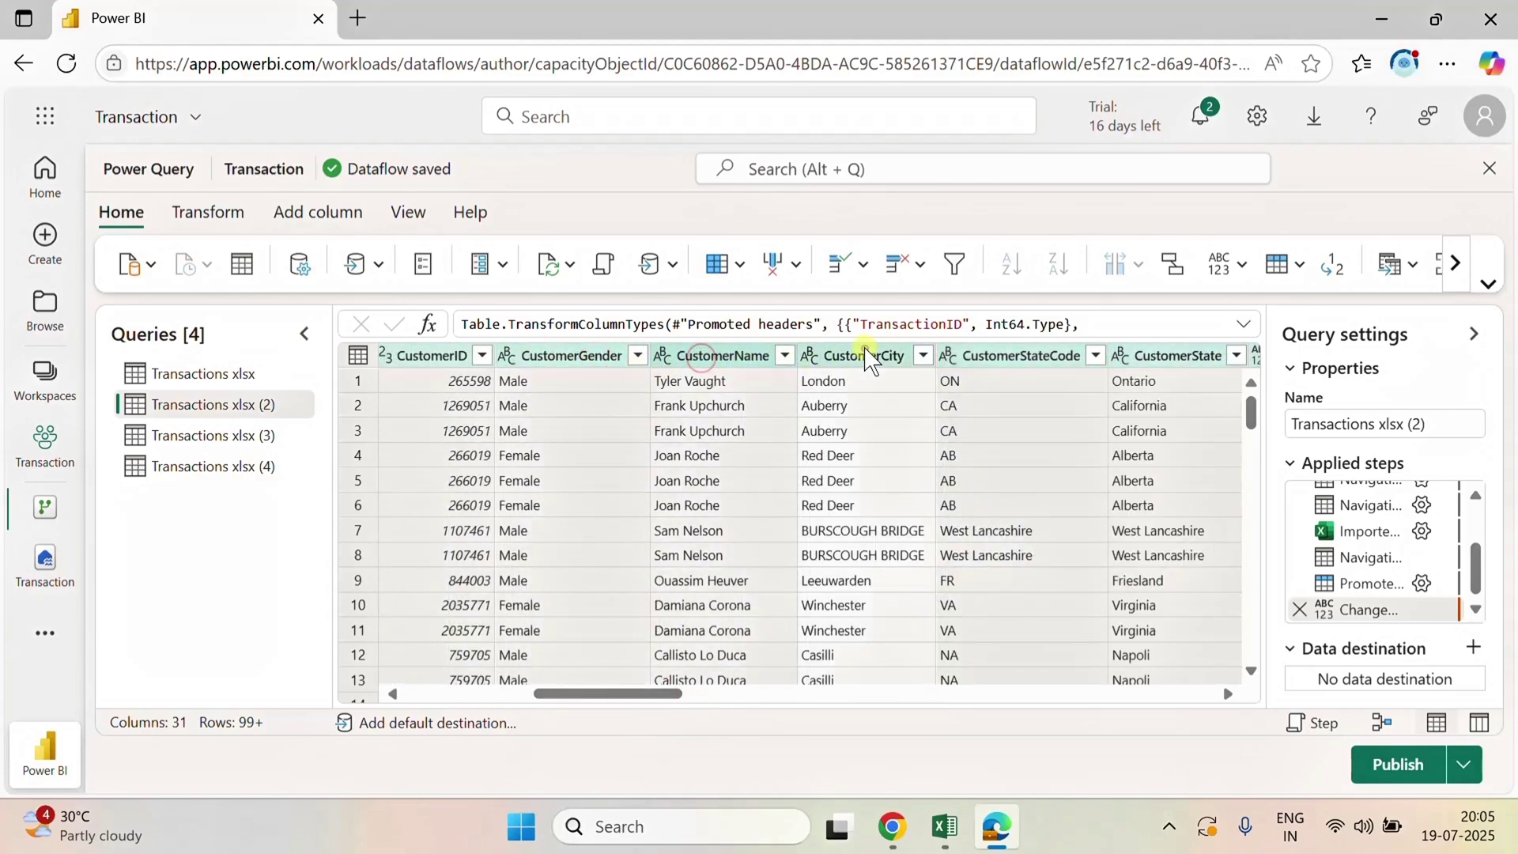
right_click(864, 357)
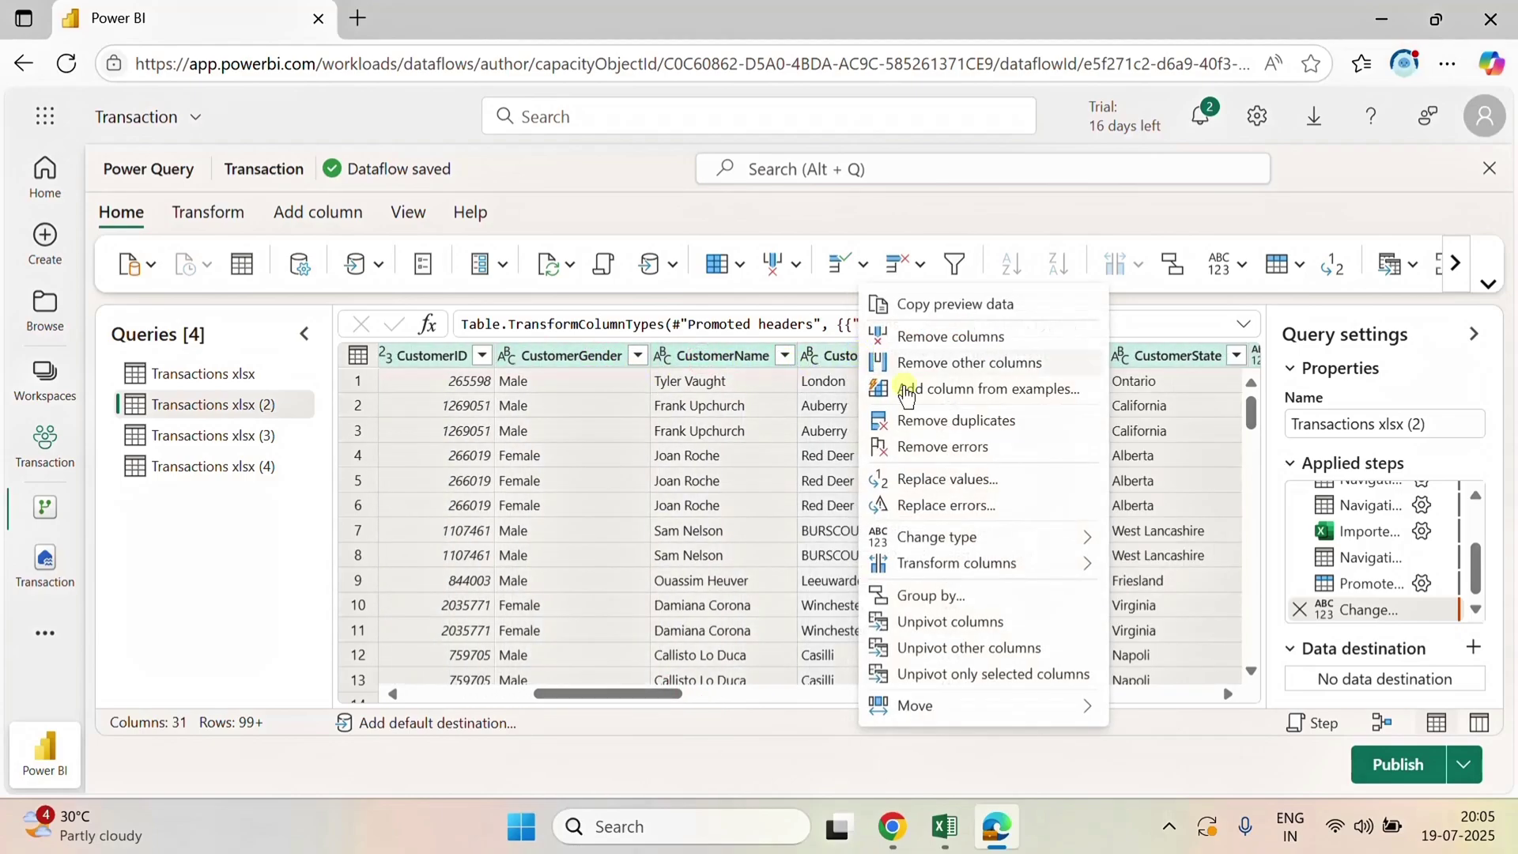
click(970, 363)
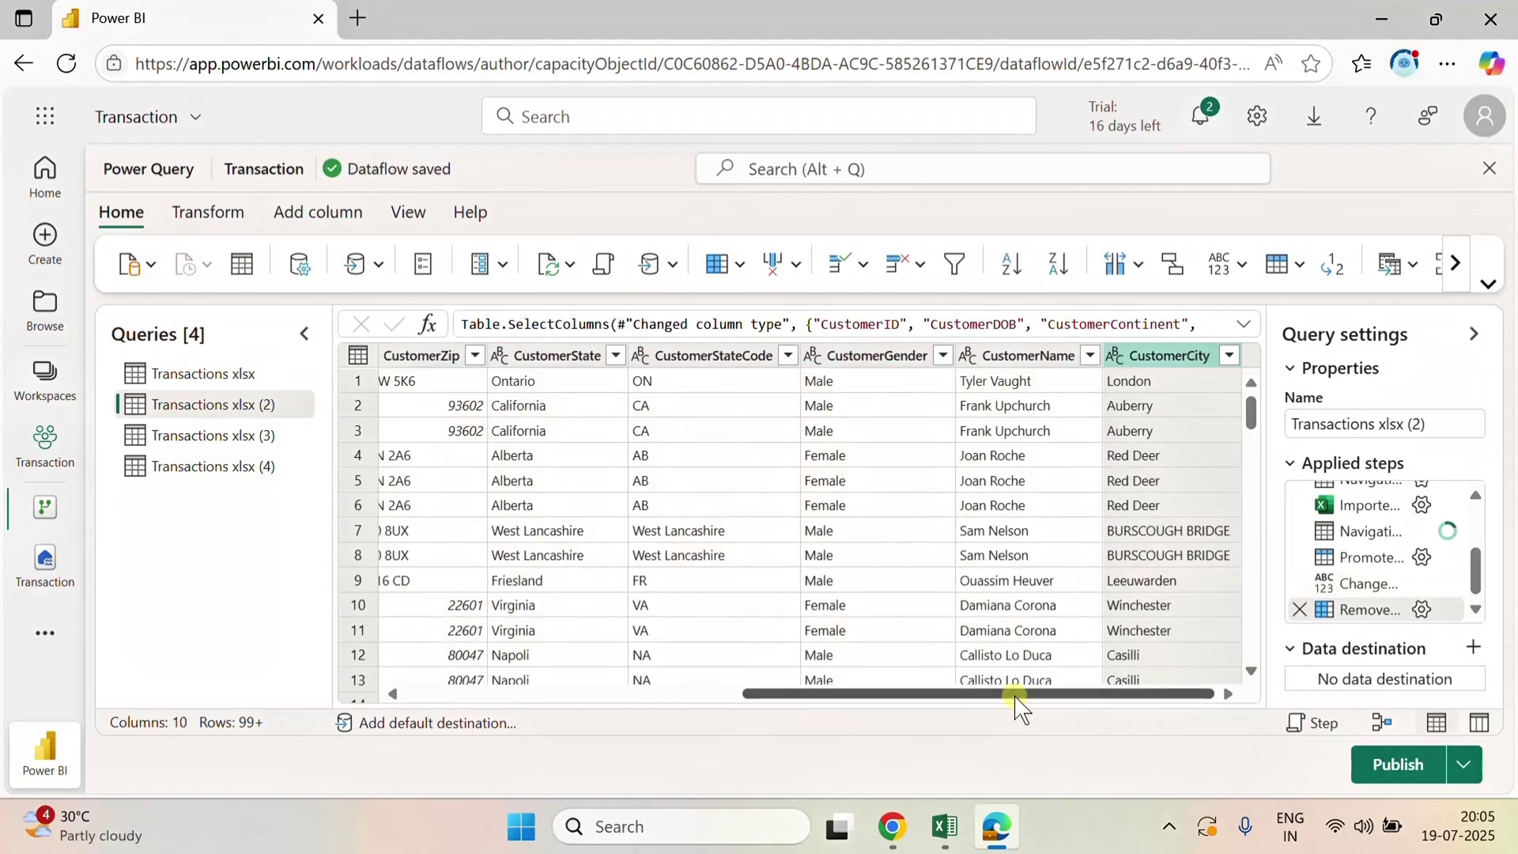
drag(1014, 694, 585, 710)
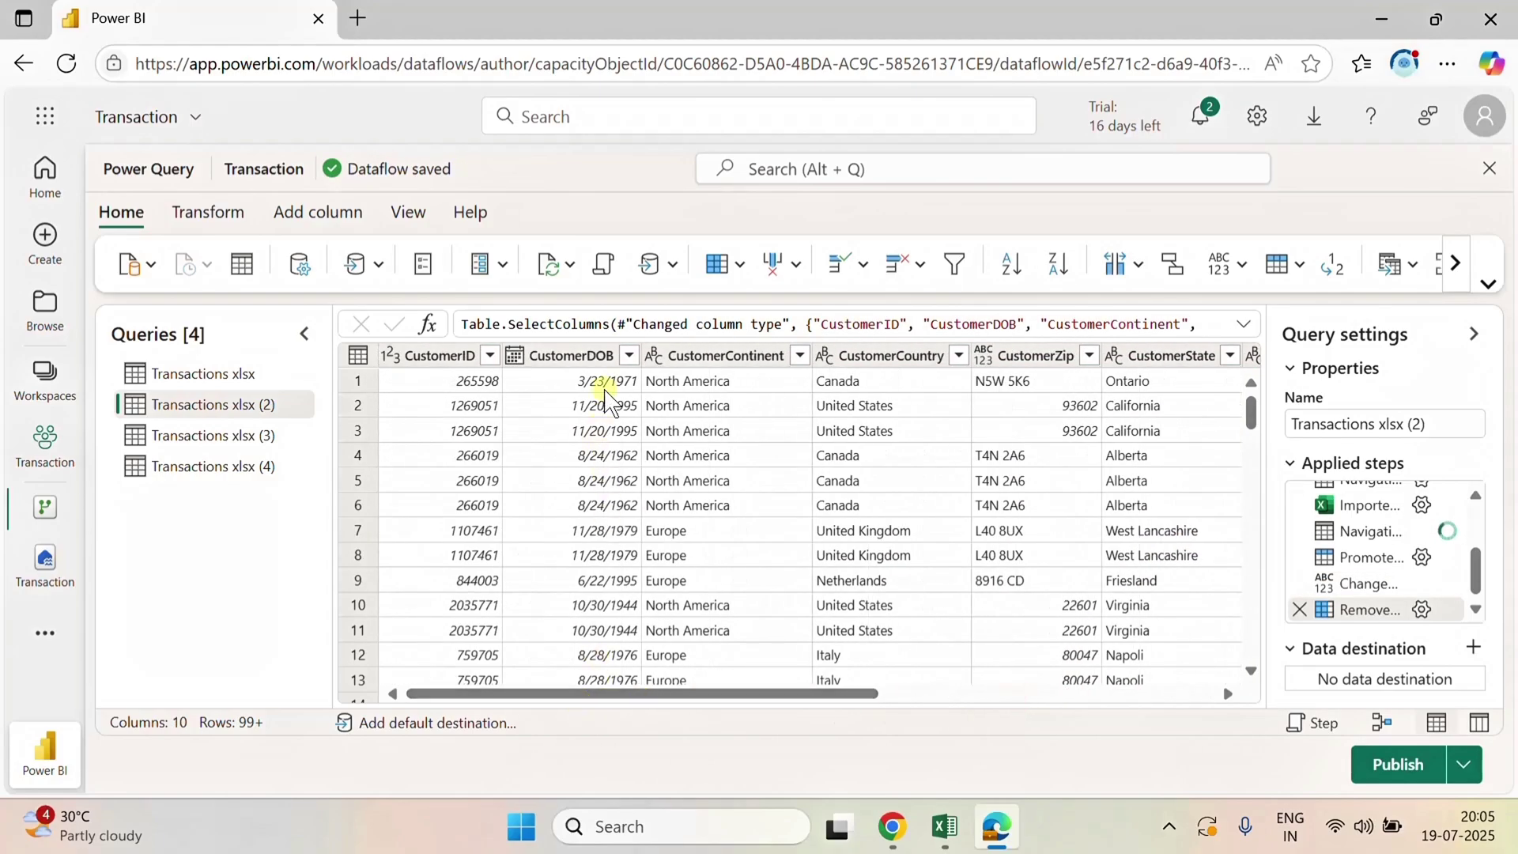
- Rename the Transactions xlsx (2) query as Customer
double_click(227, 407)
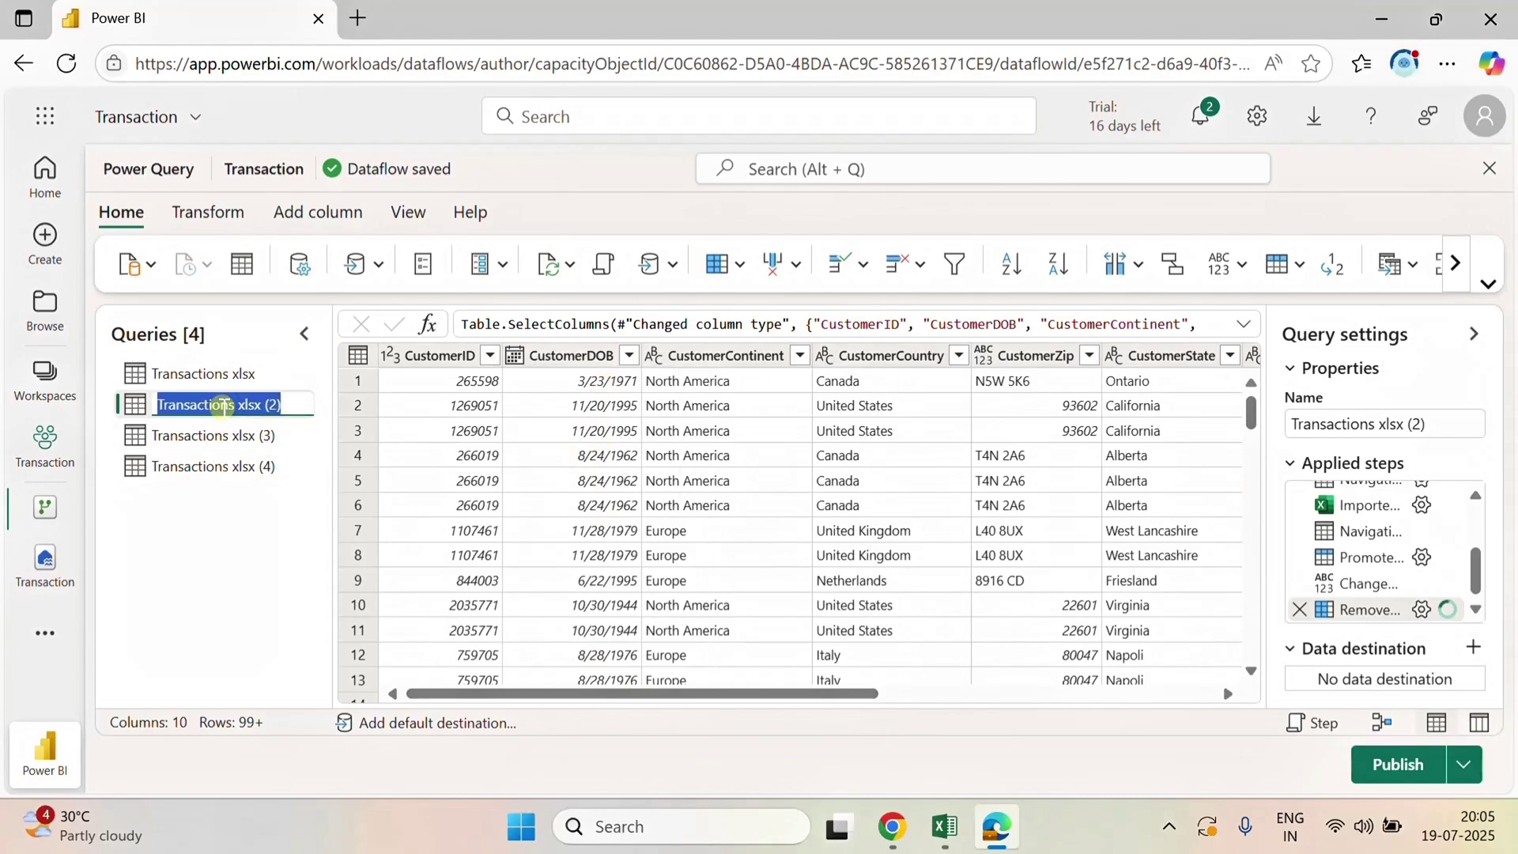
text(Customer)
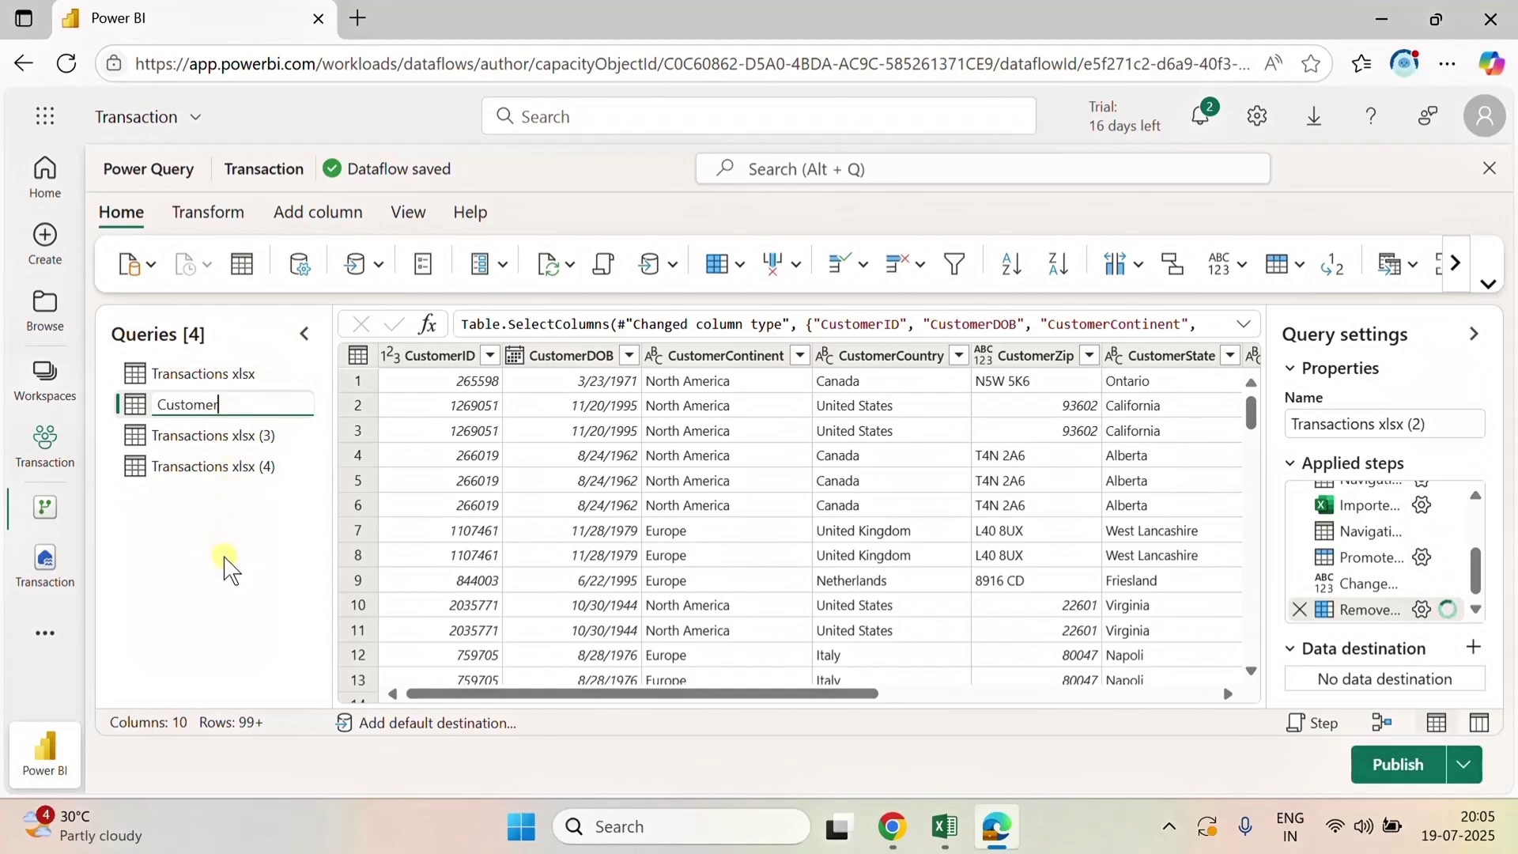
key(Return)
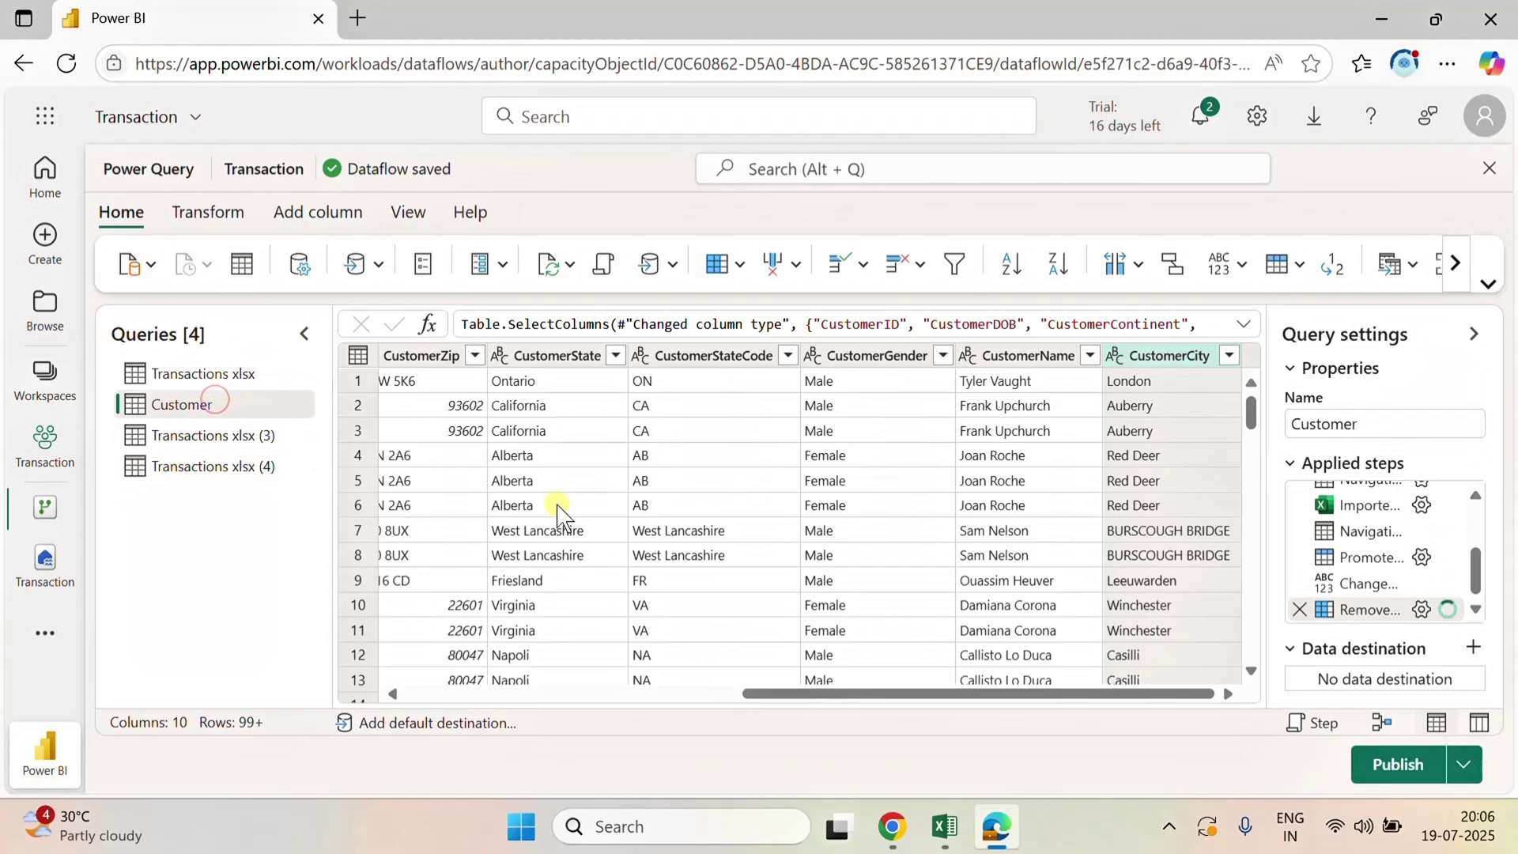
- Remove duplicate rows from the Customer query based on CustomerID and check the column's filter values without applying a filter
drag(800, 693, 419, 689)
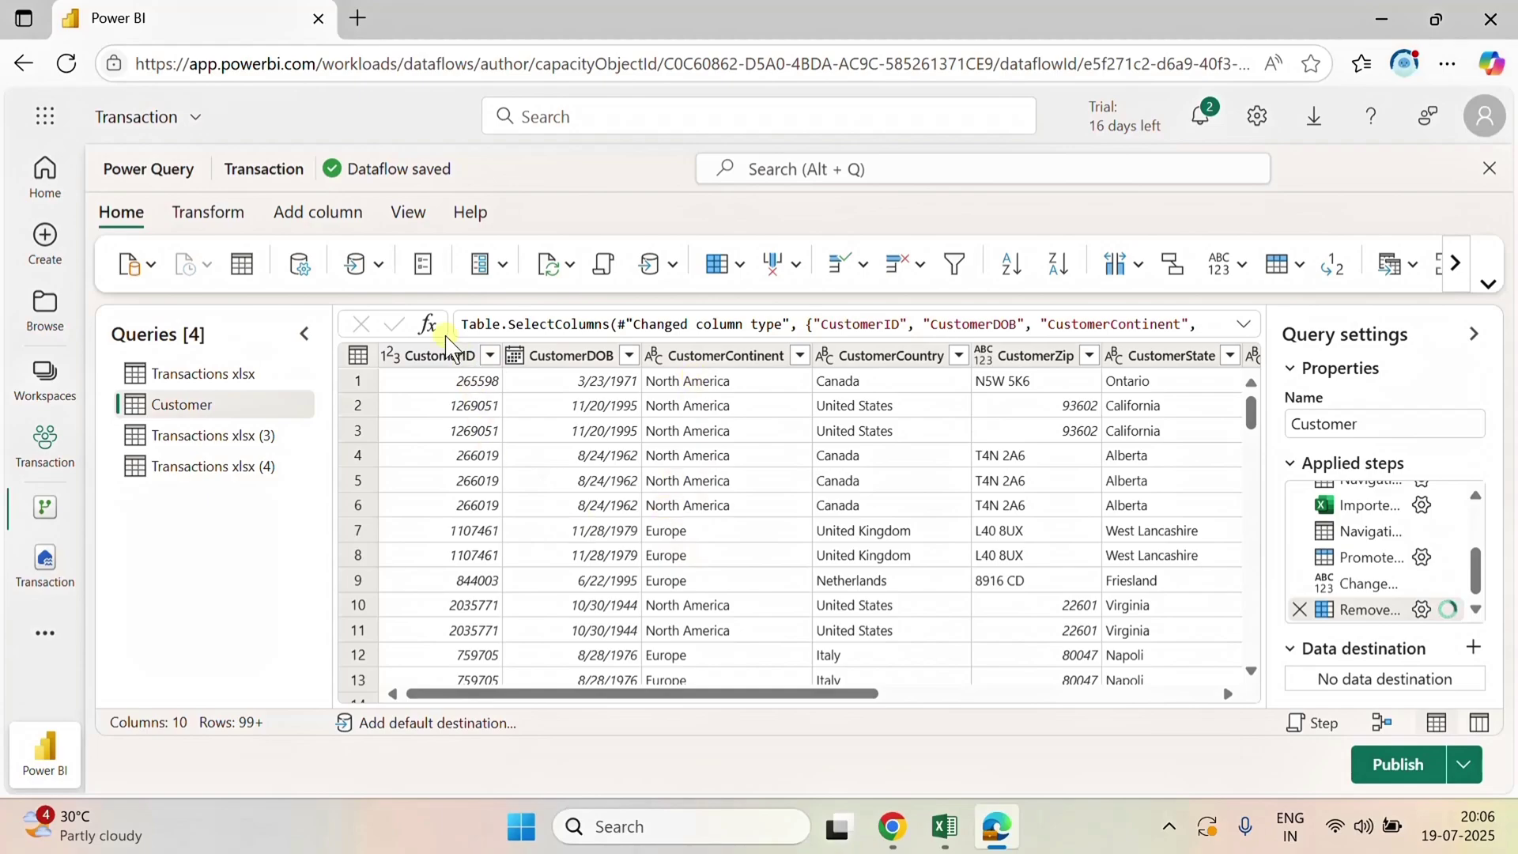
click(452, 359)
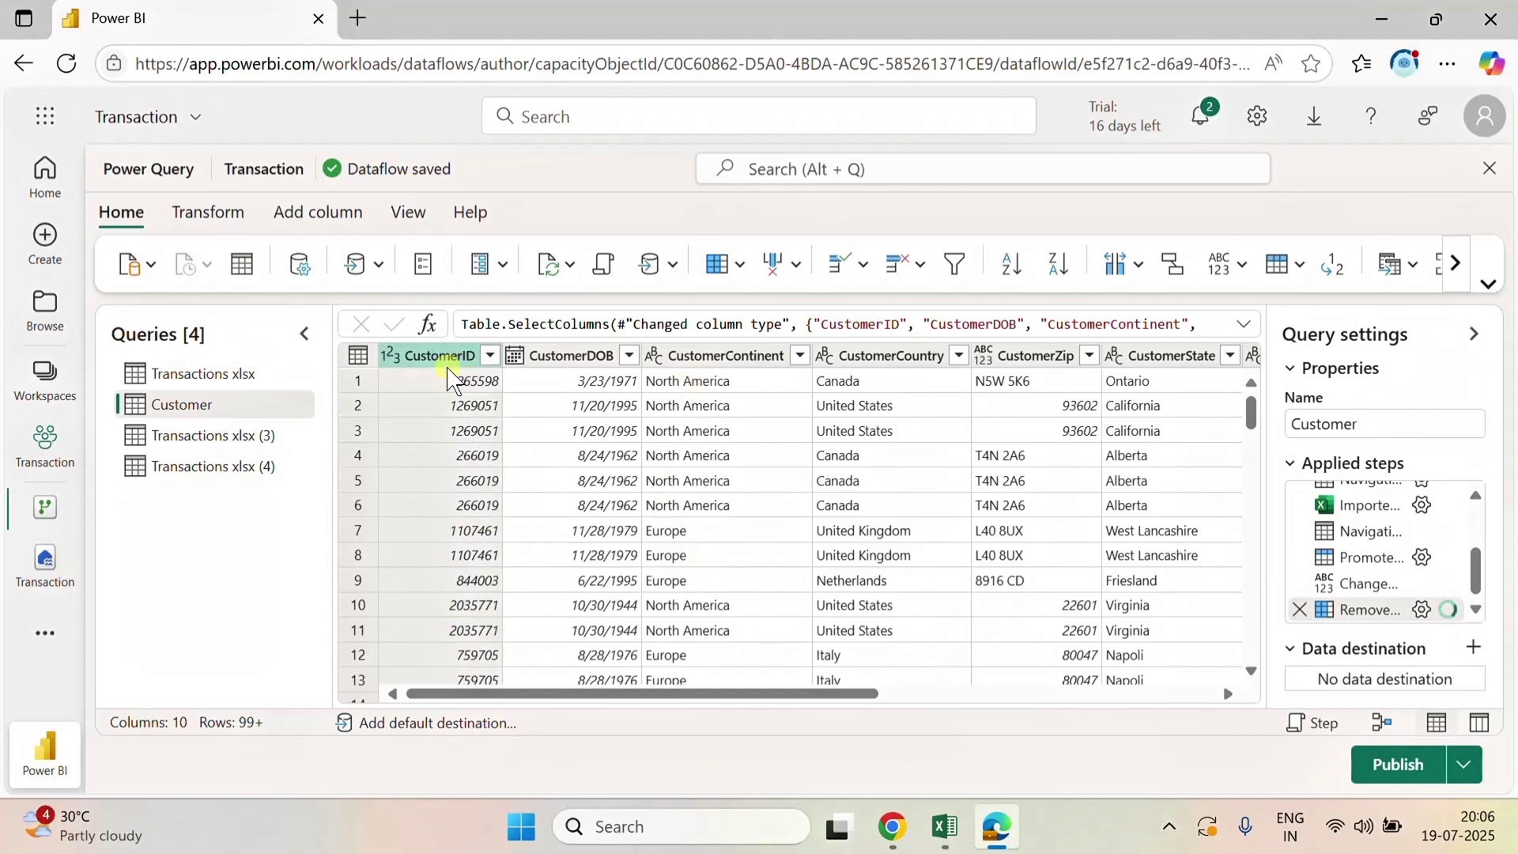
right_click(452, 369)
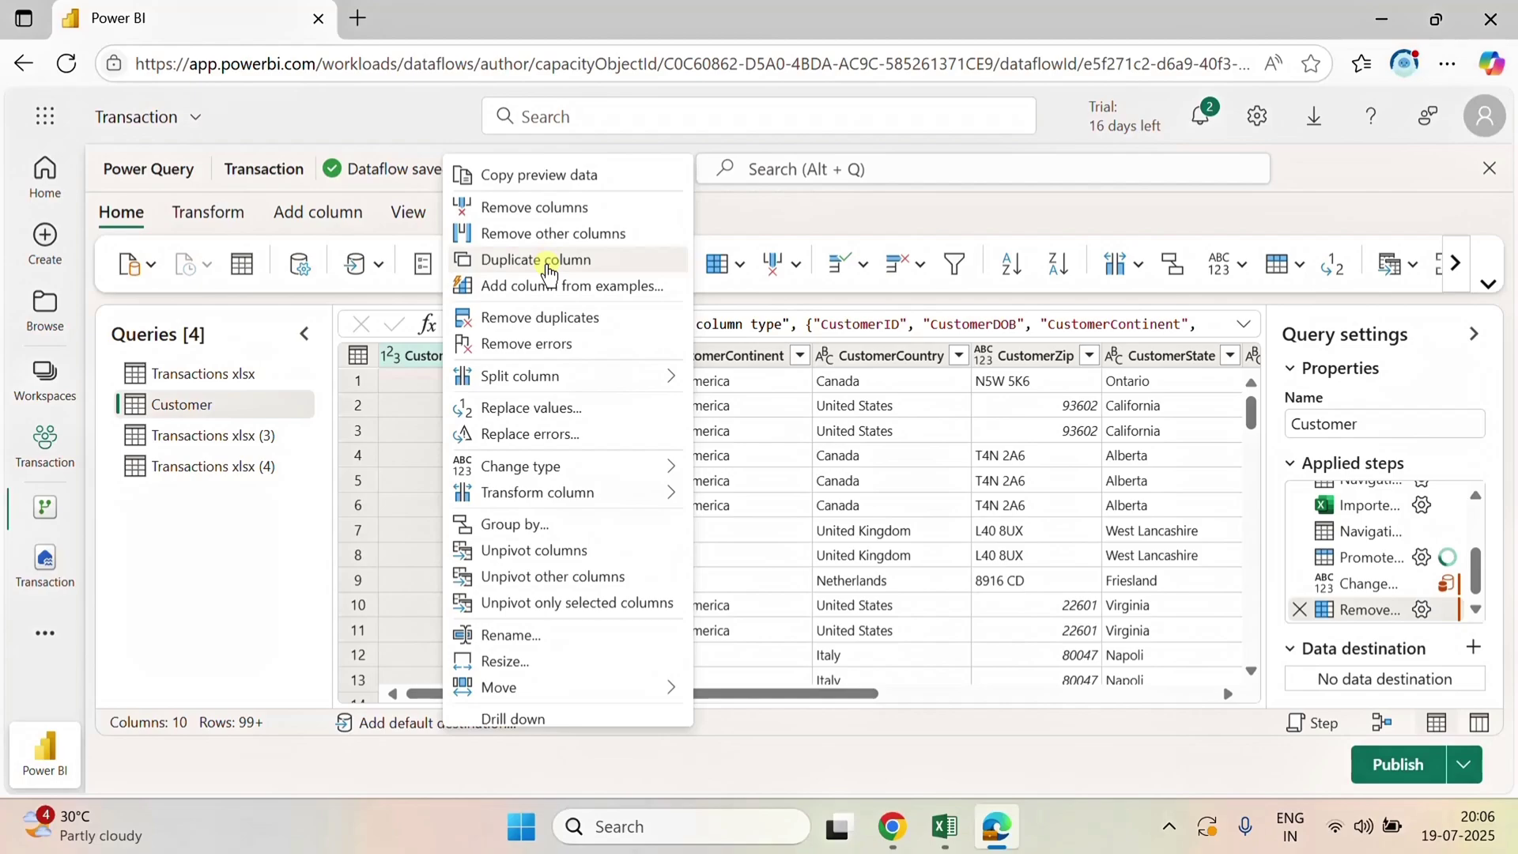
click(514, 317)
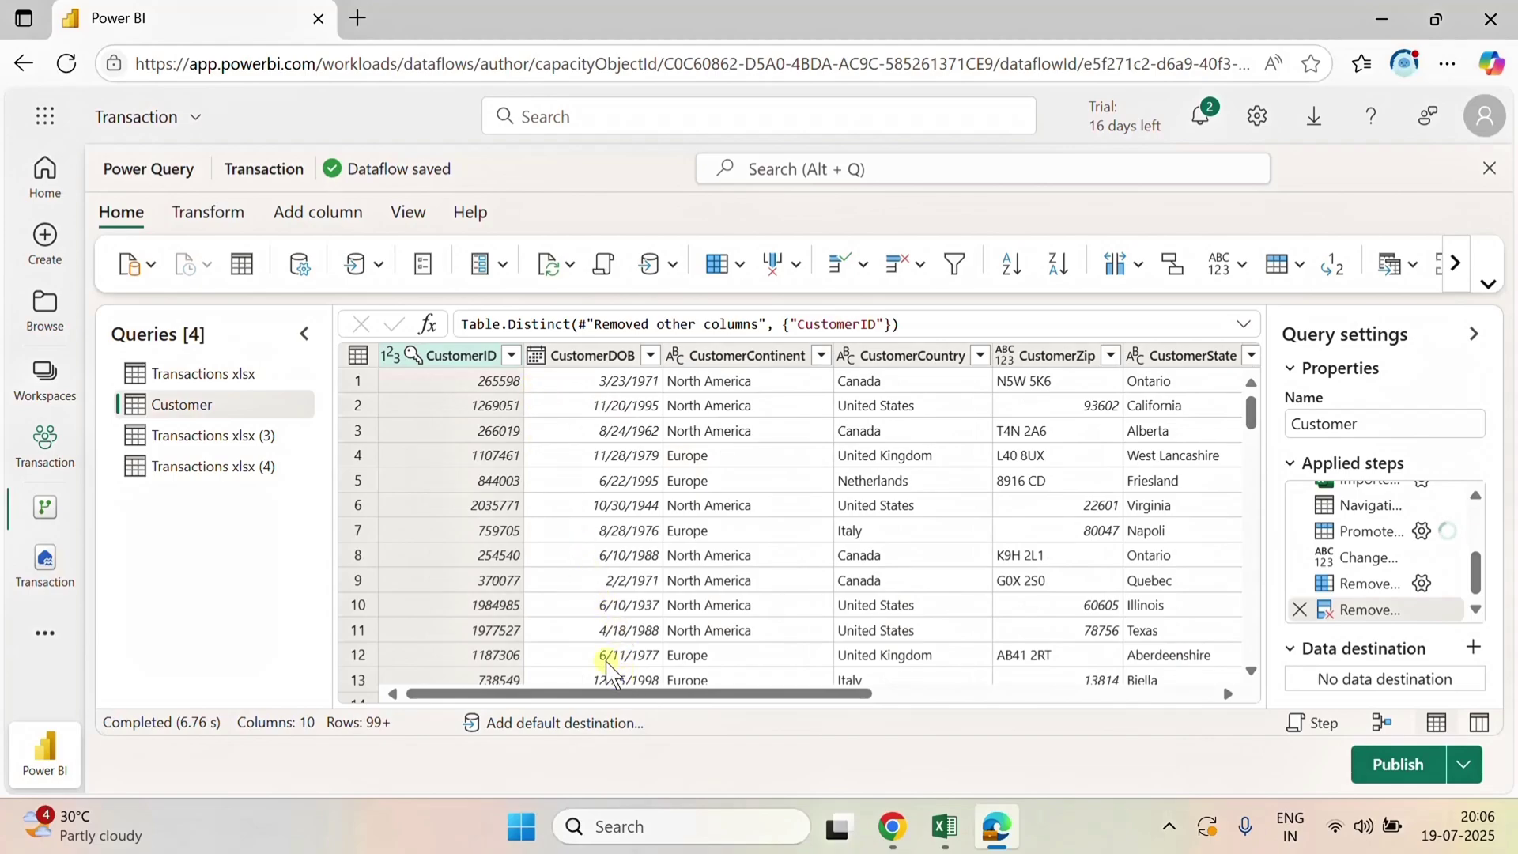
click(512, 356)
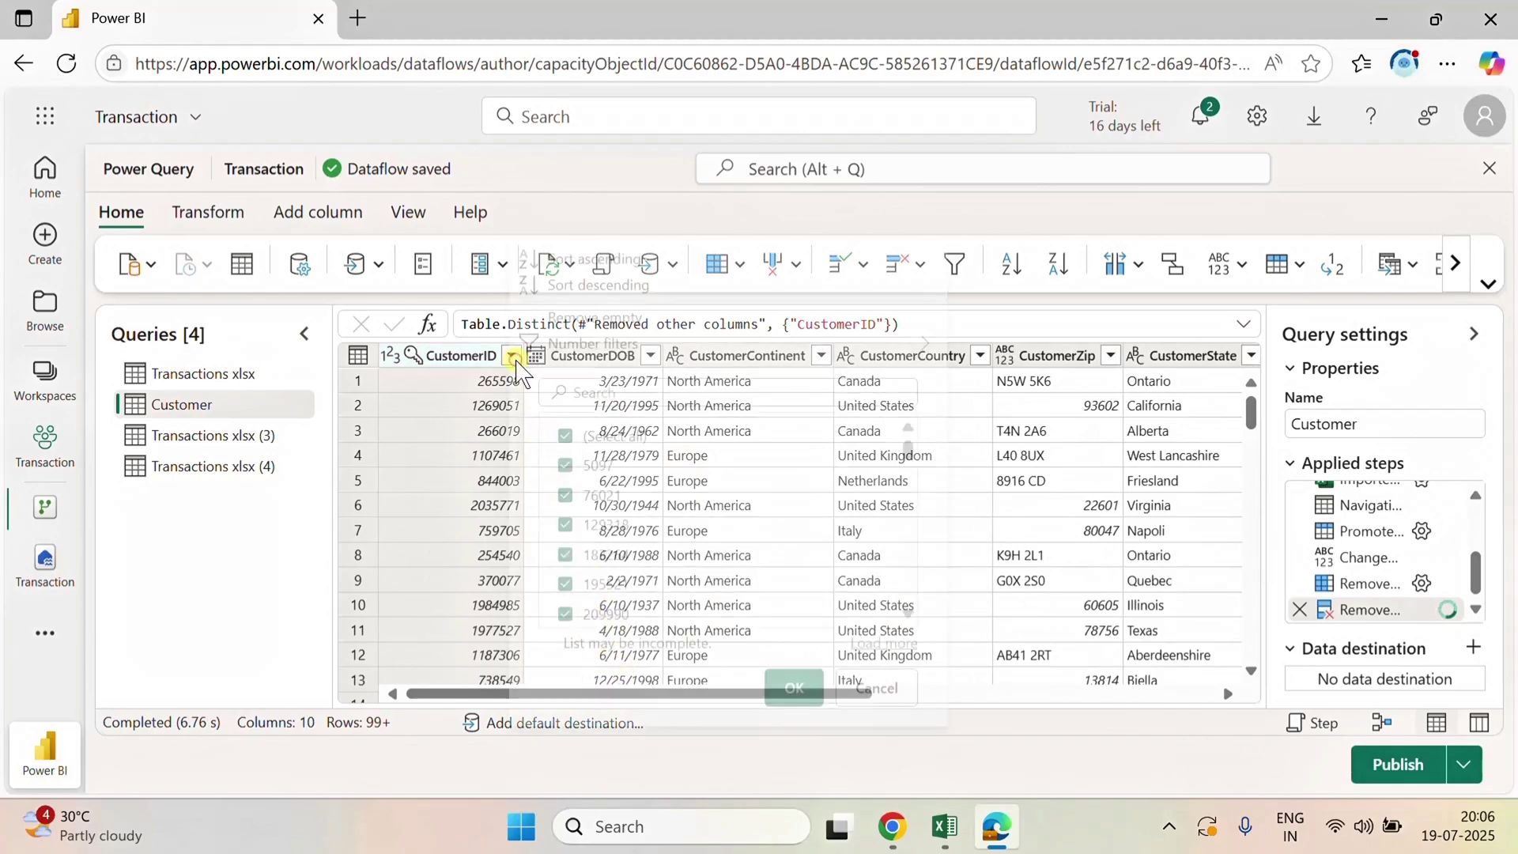
click(900, 702)
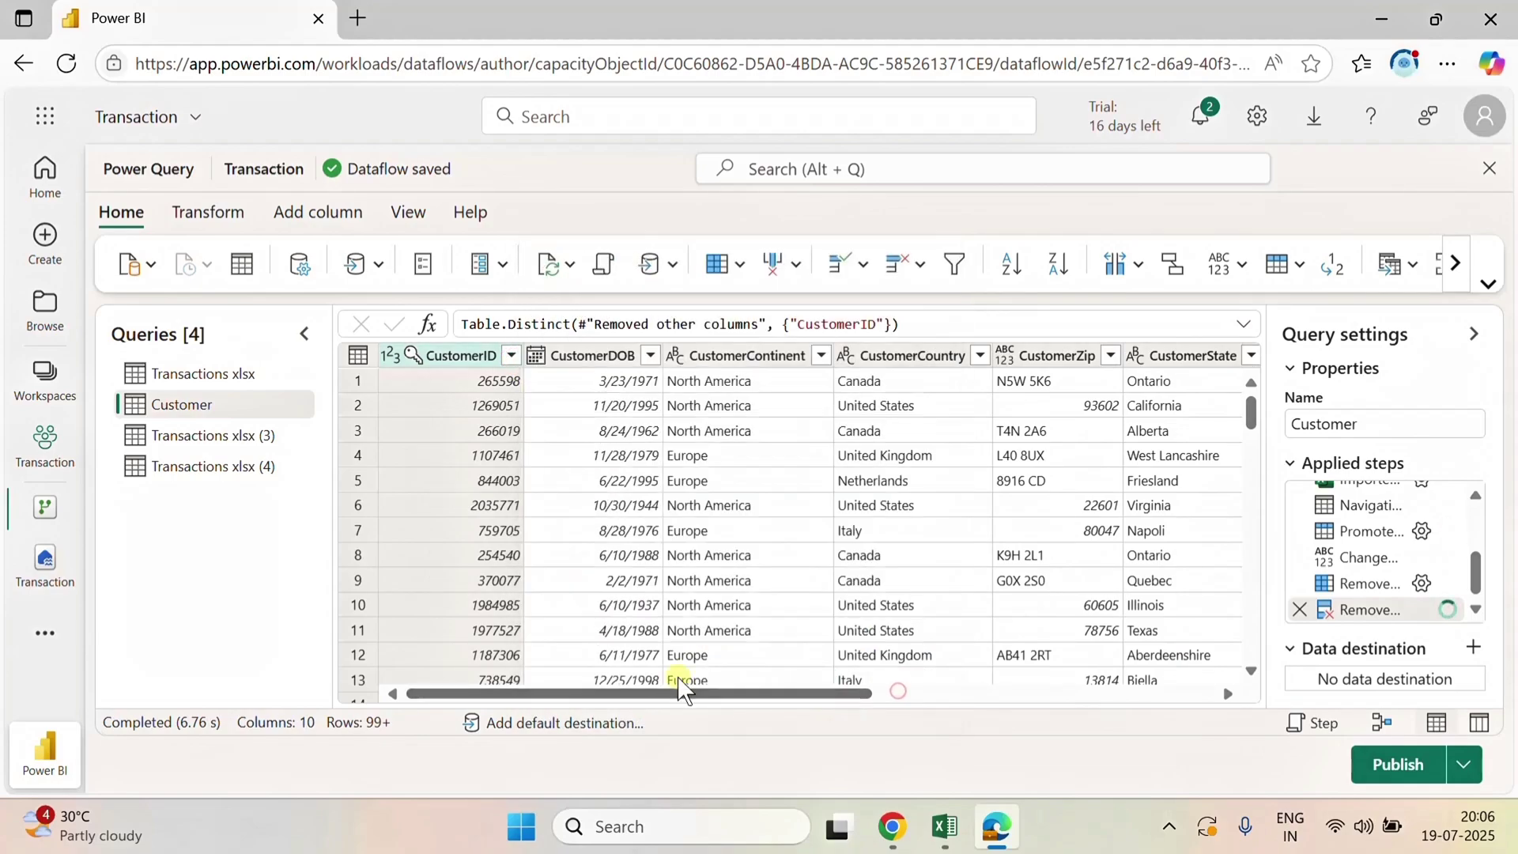
drag(678, 694, 575, 718)
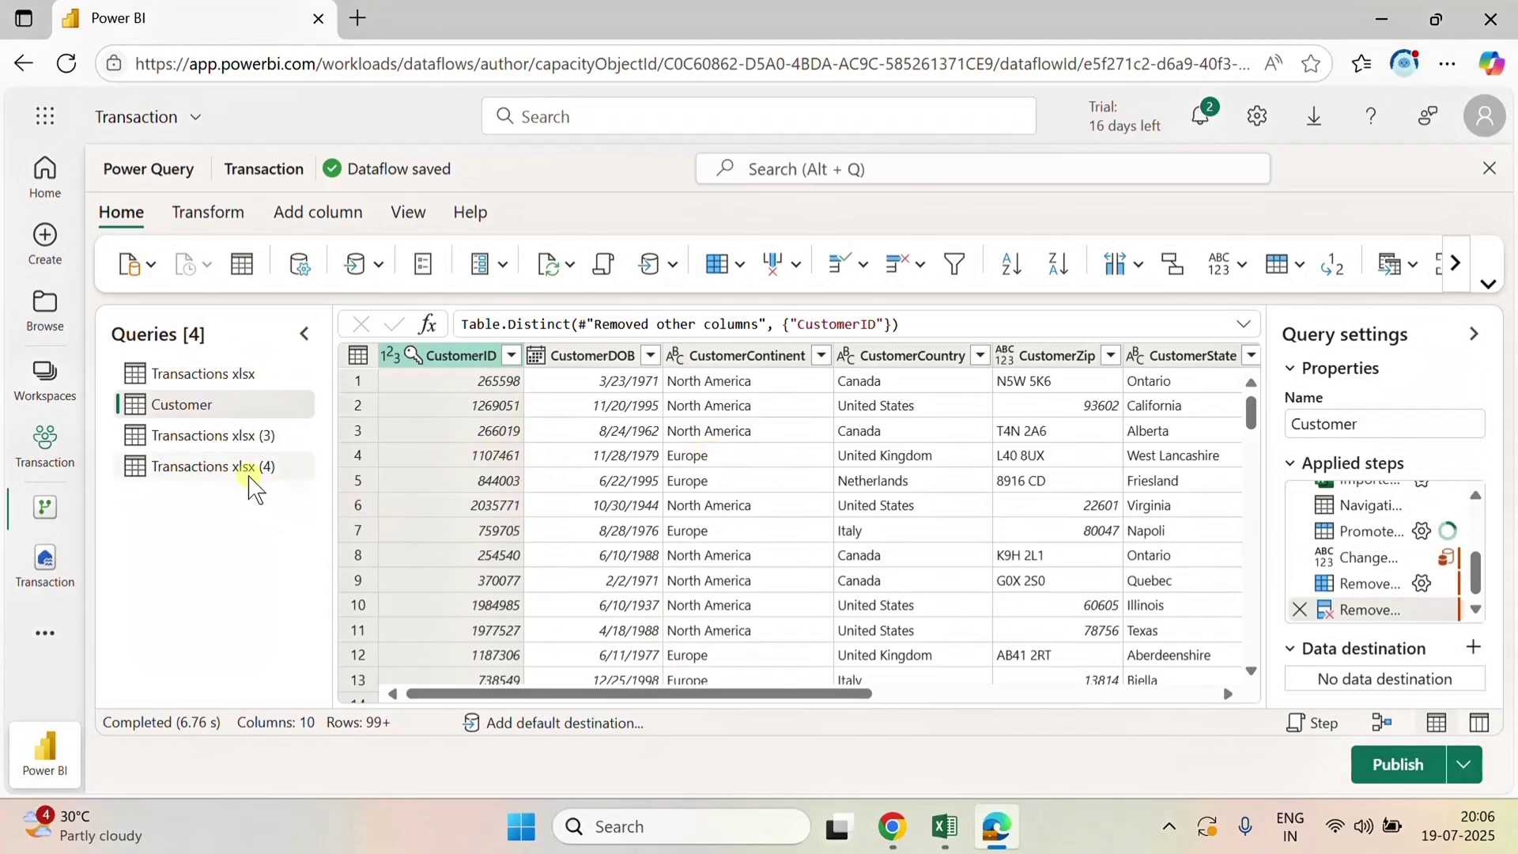
- In the Transactions xlsx (3) query, select the store columns from StoreID through StoreOpenDate and remove the other columns
click(222, 437)
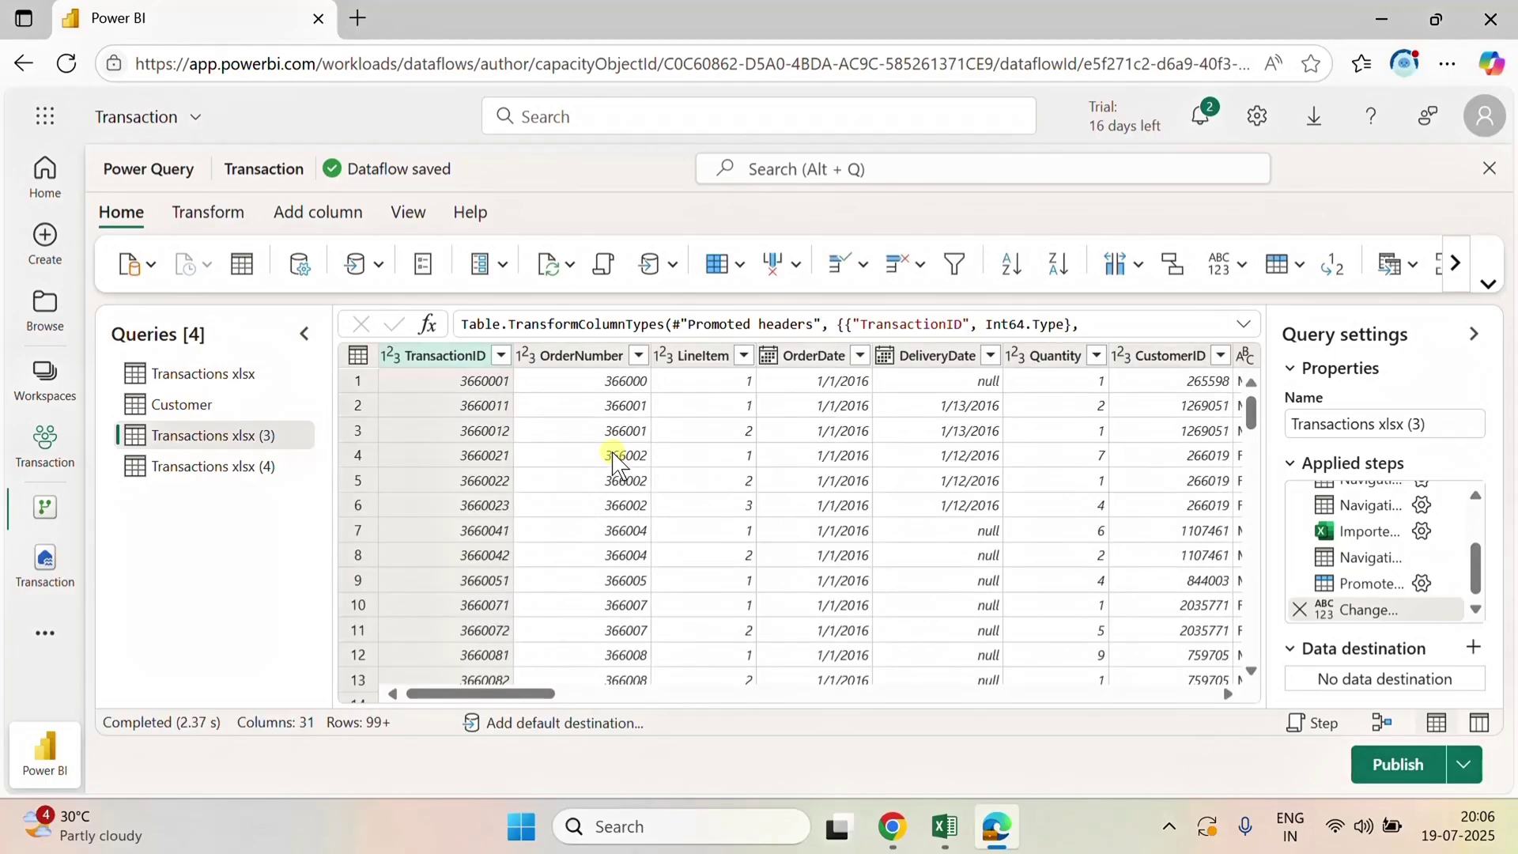
drag(558, 696, 878, 696)
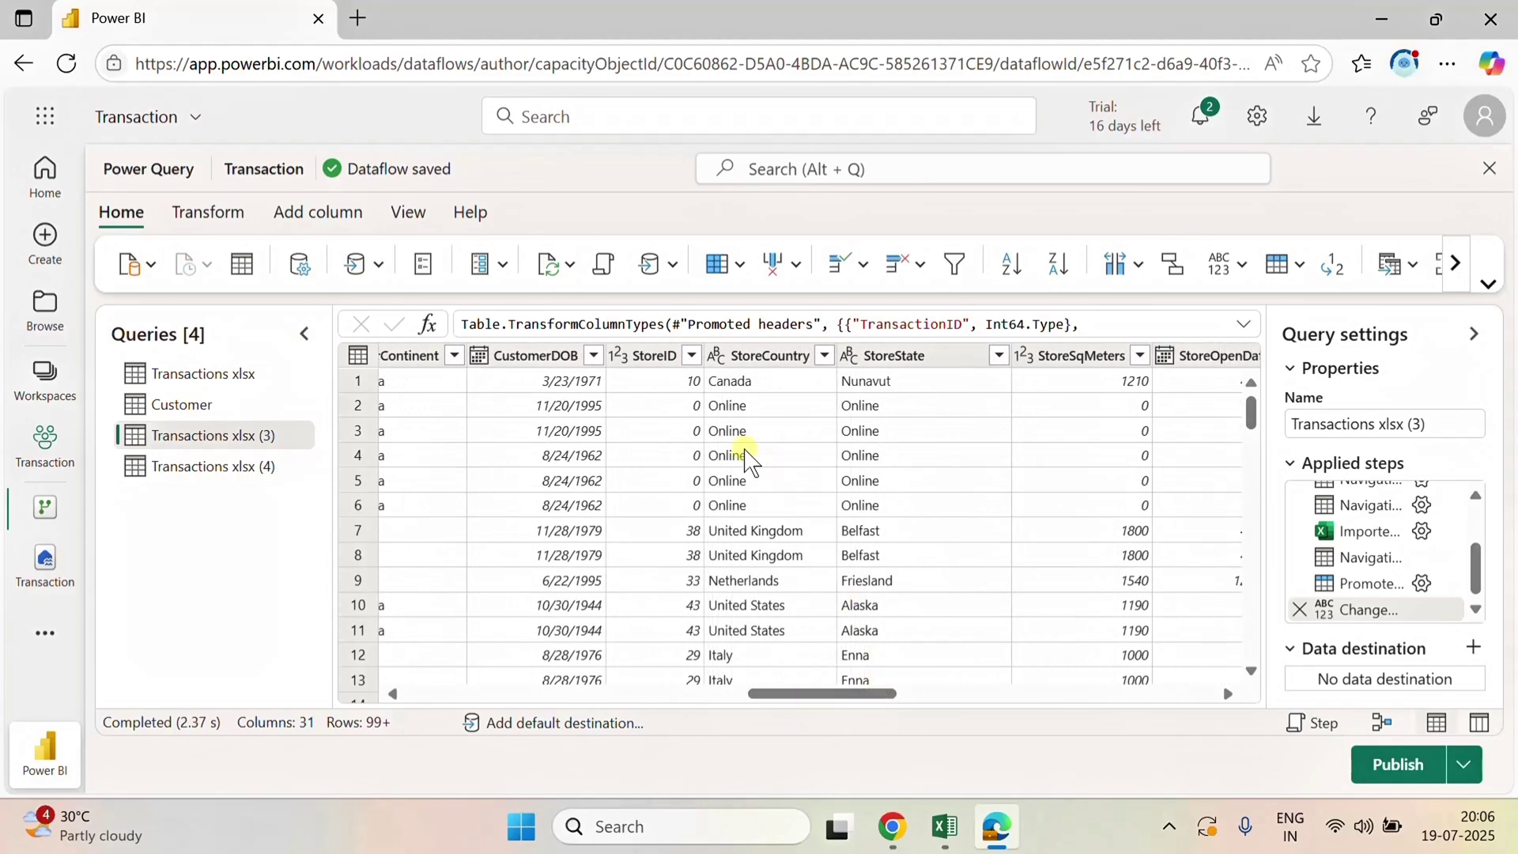
shift+click(647, 356)
click(660, 357)
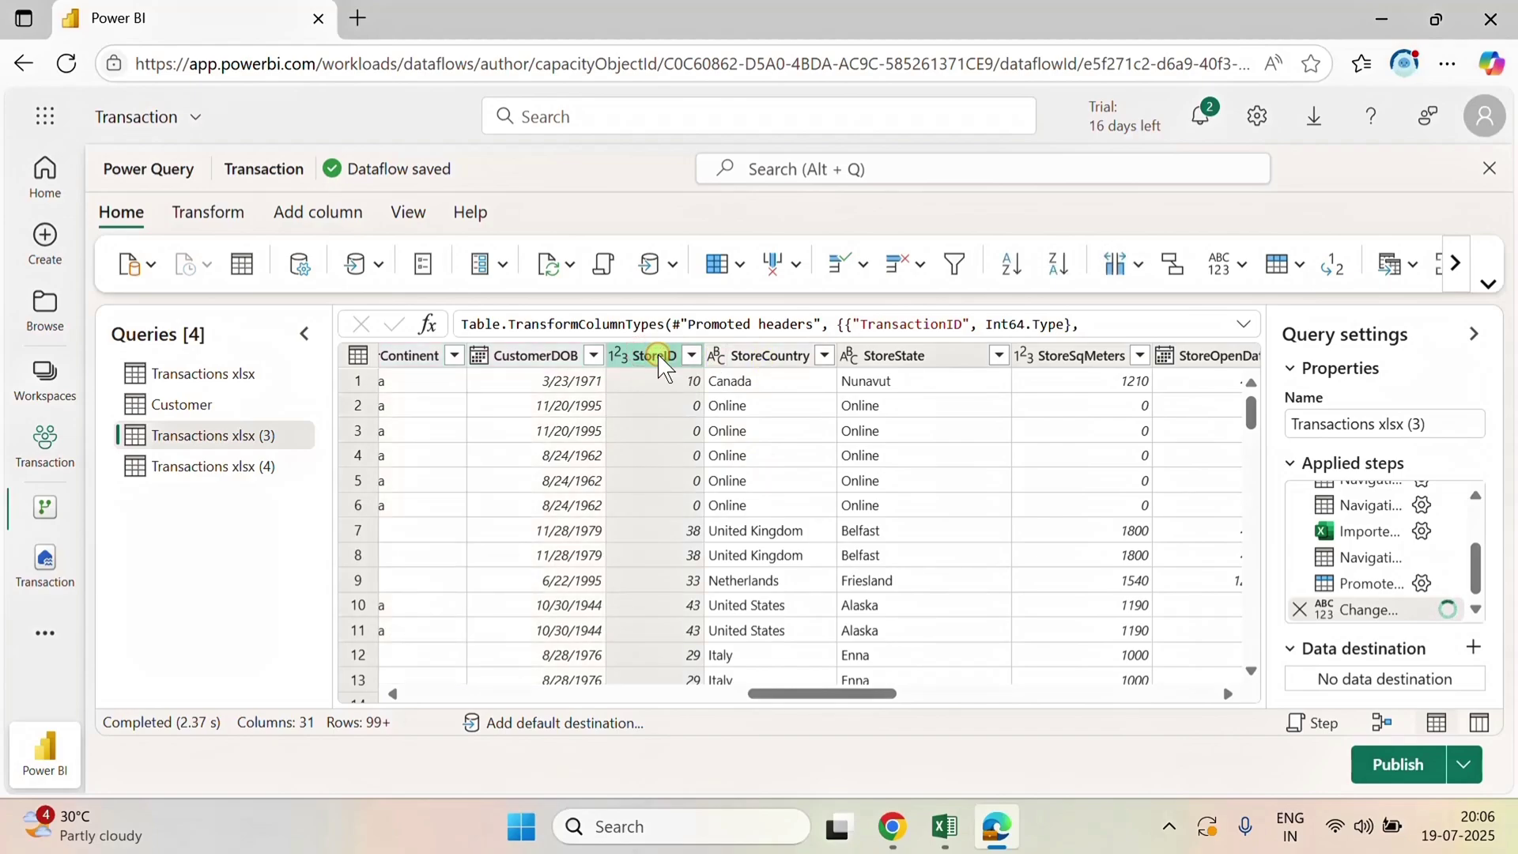
click(785, 358)
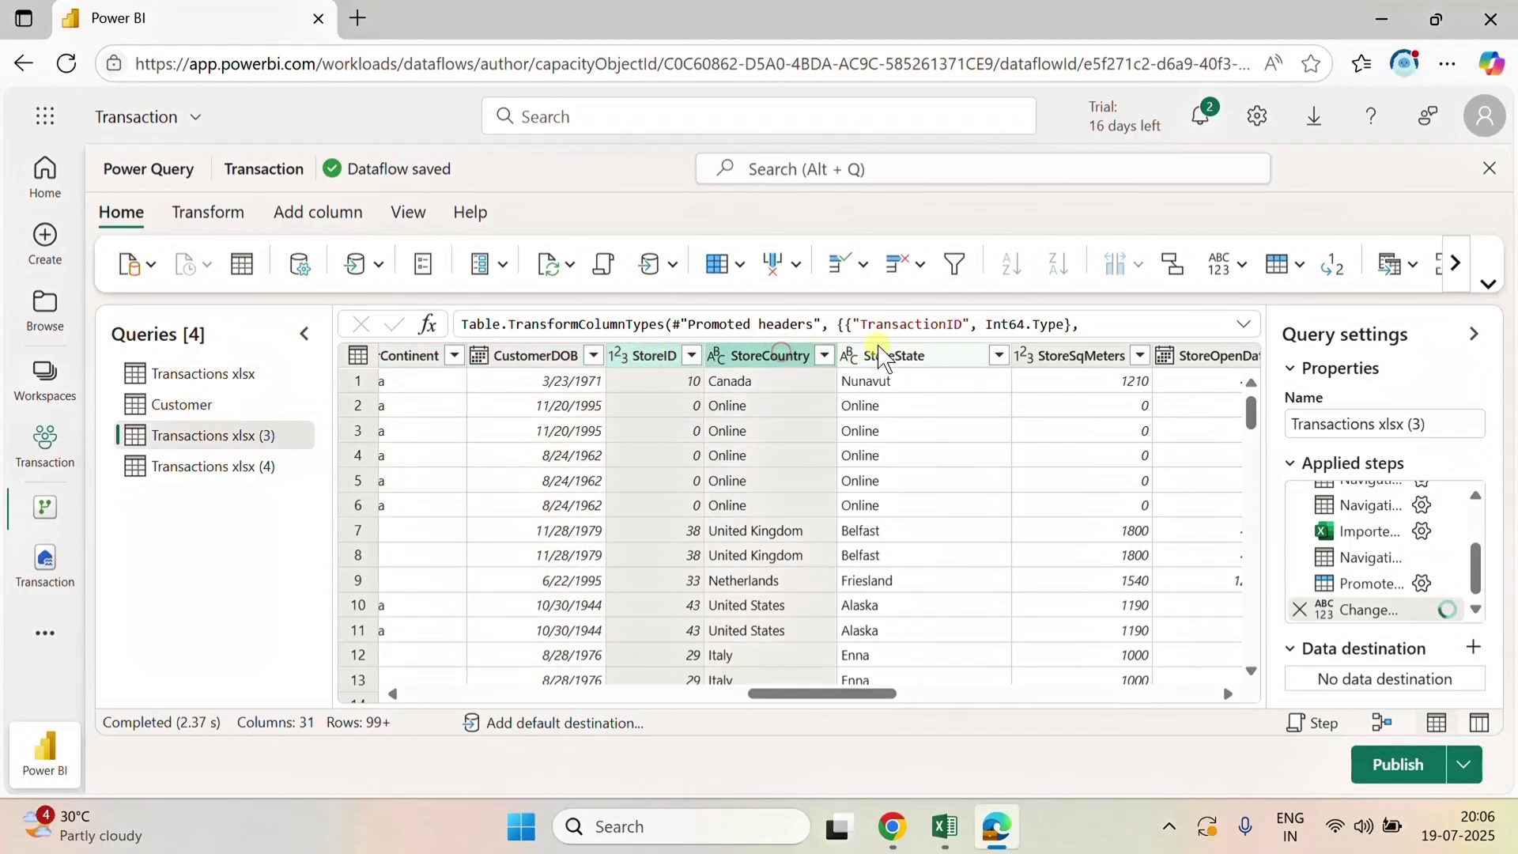
click(879, 353)
click(1077, 361)
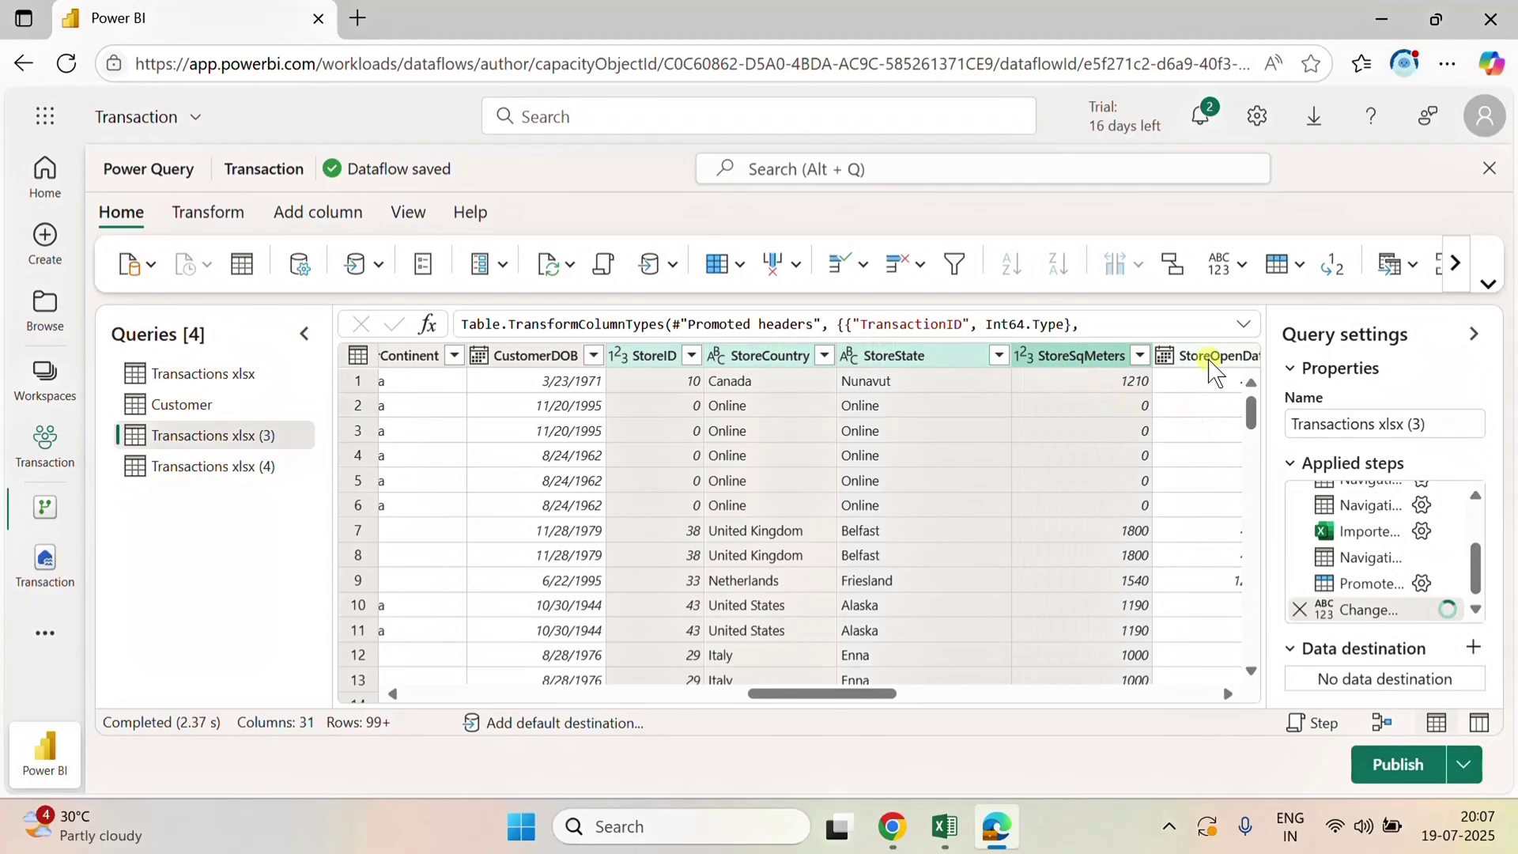
click(1208, 357)
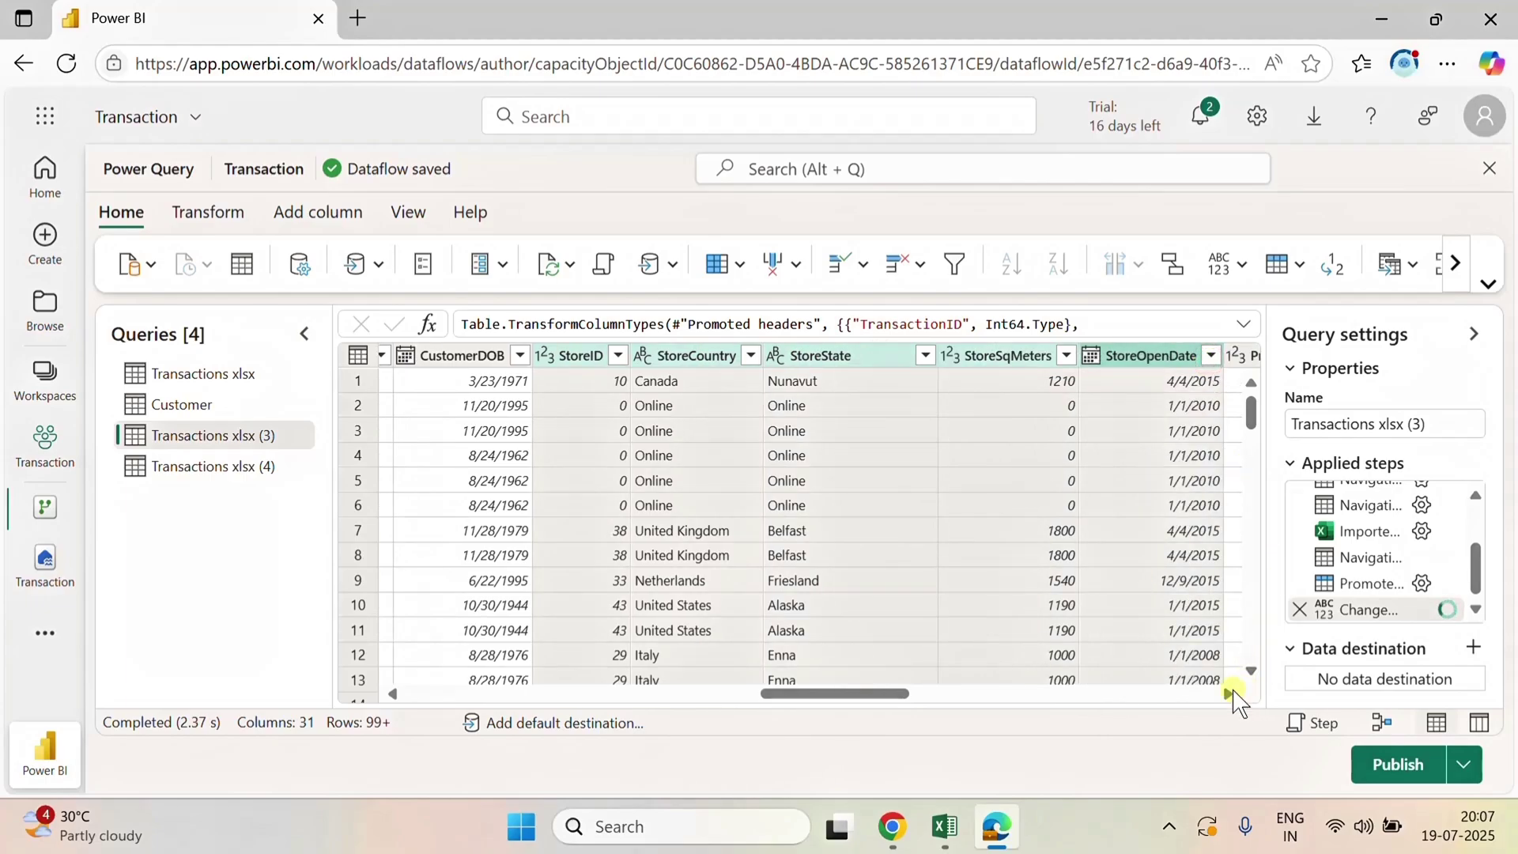
click(1230, 694)
click(888, 358)
right_click(890, 360)
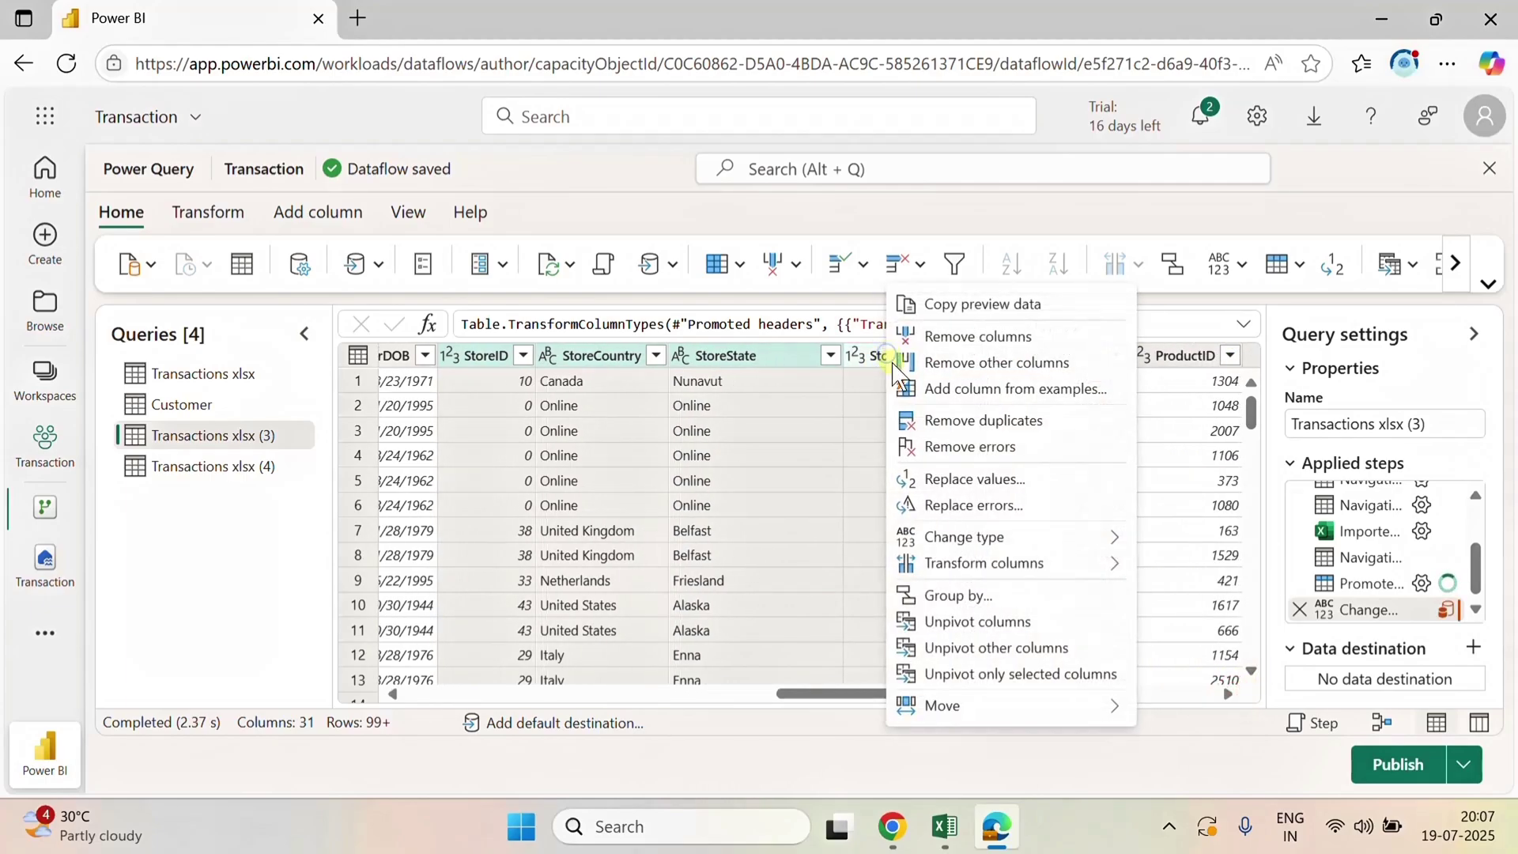
click(1004, 366)
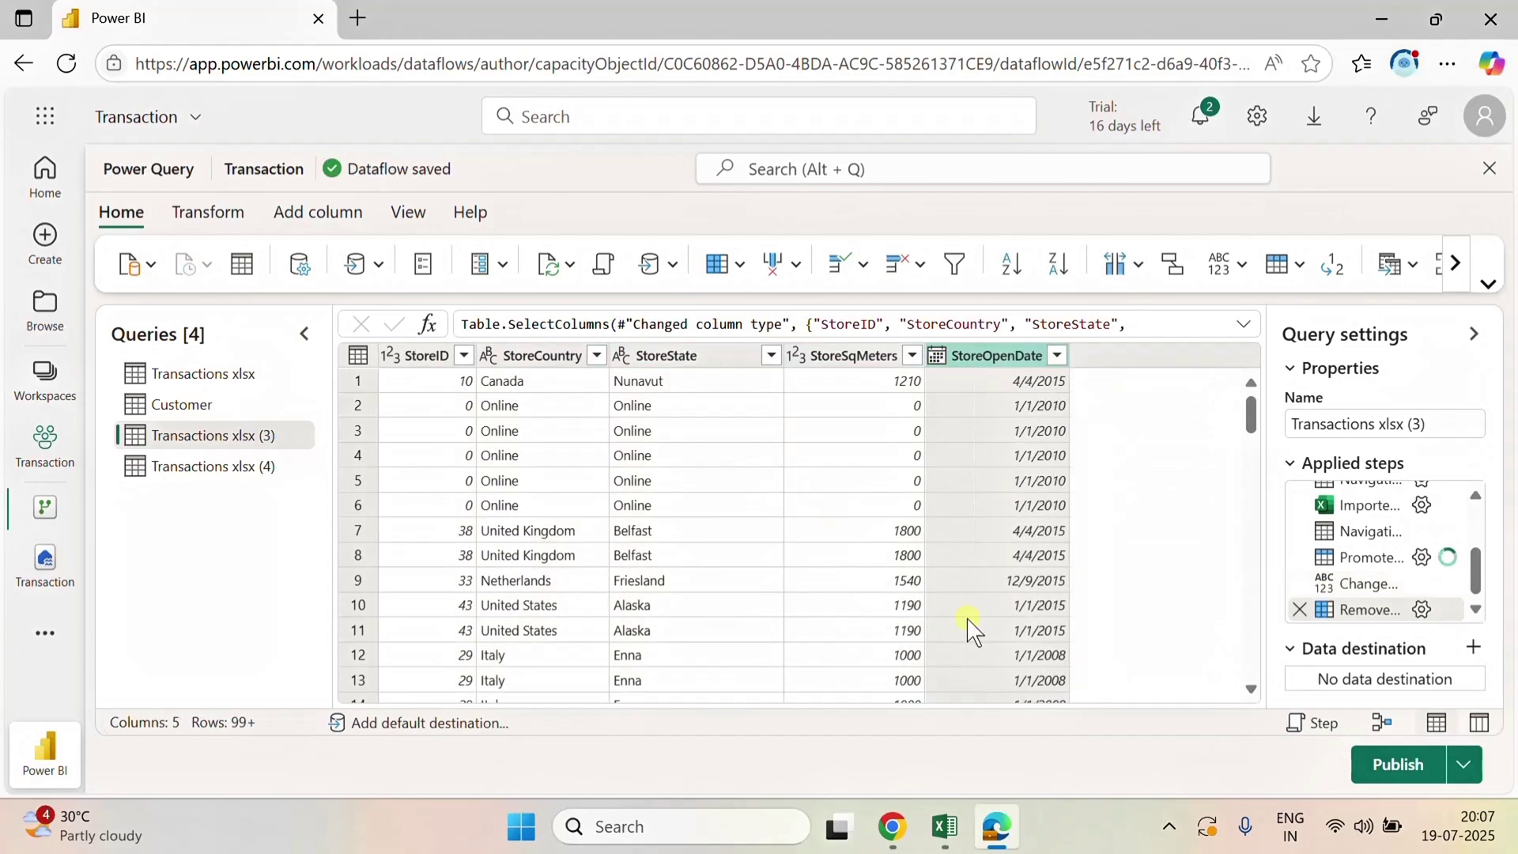
- Remove duplicate rows based on StoreID and rename the Transactions xlsx (3) query as Store
right_click(437, 365)
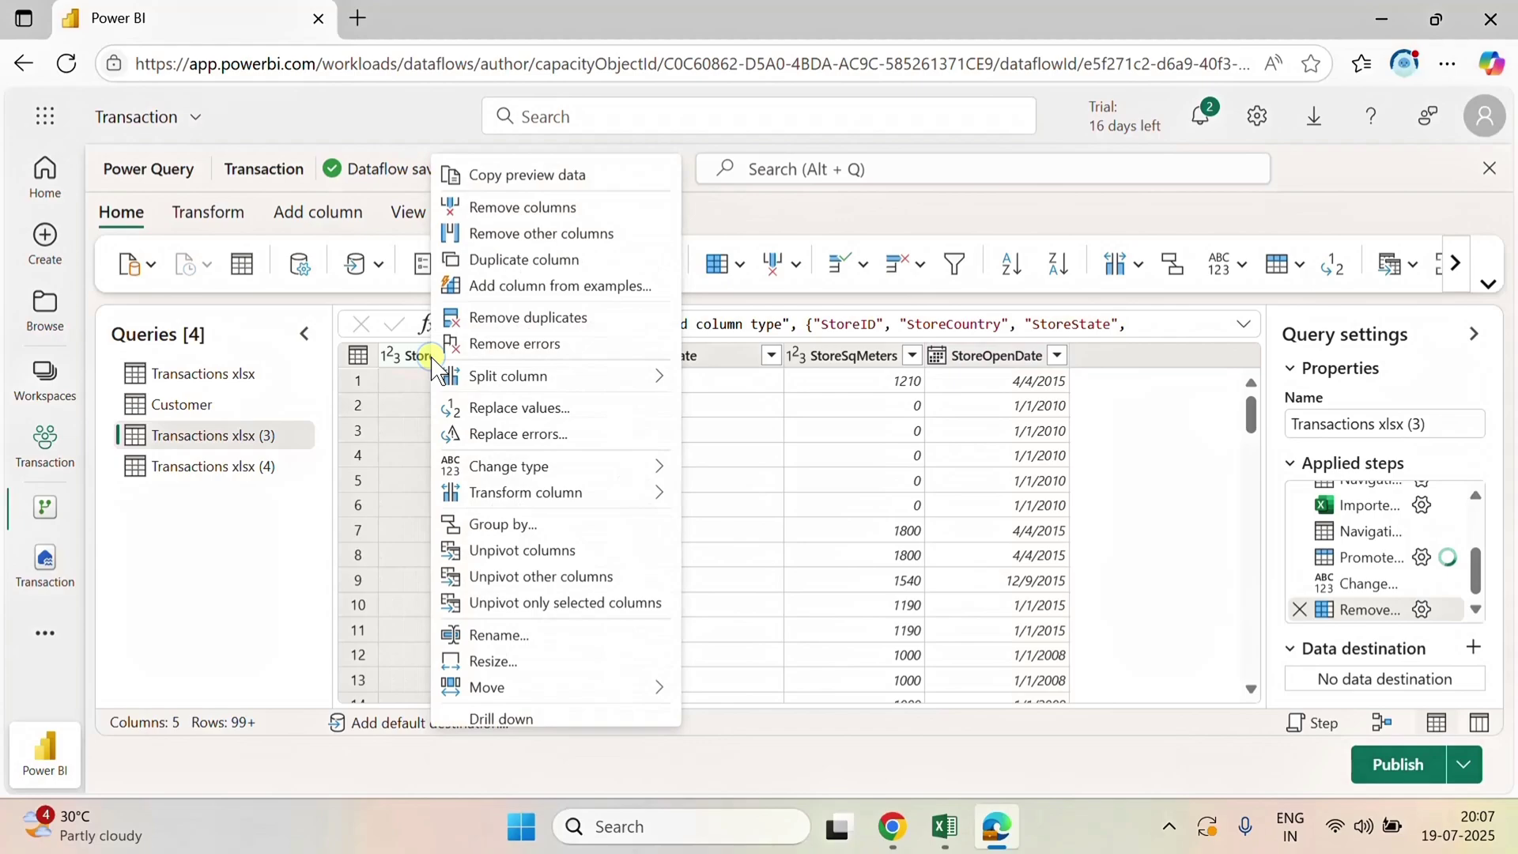
click(525, 317)
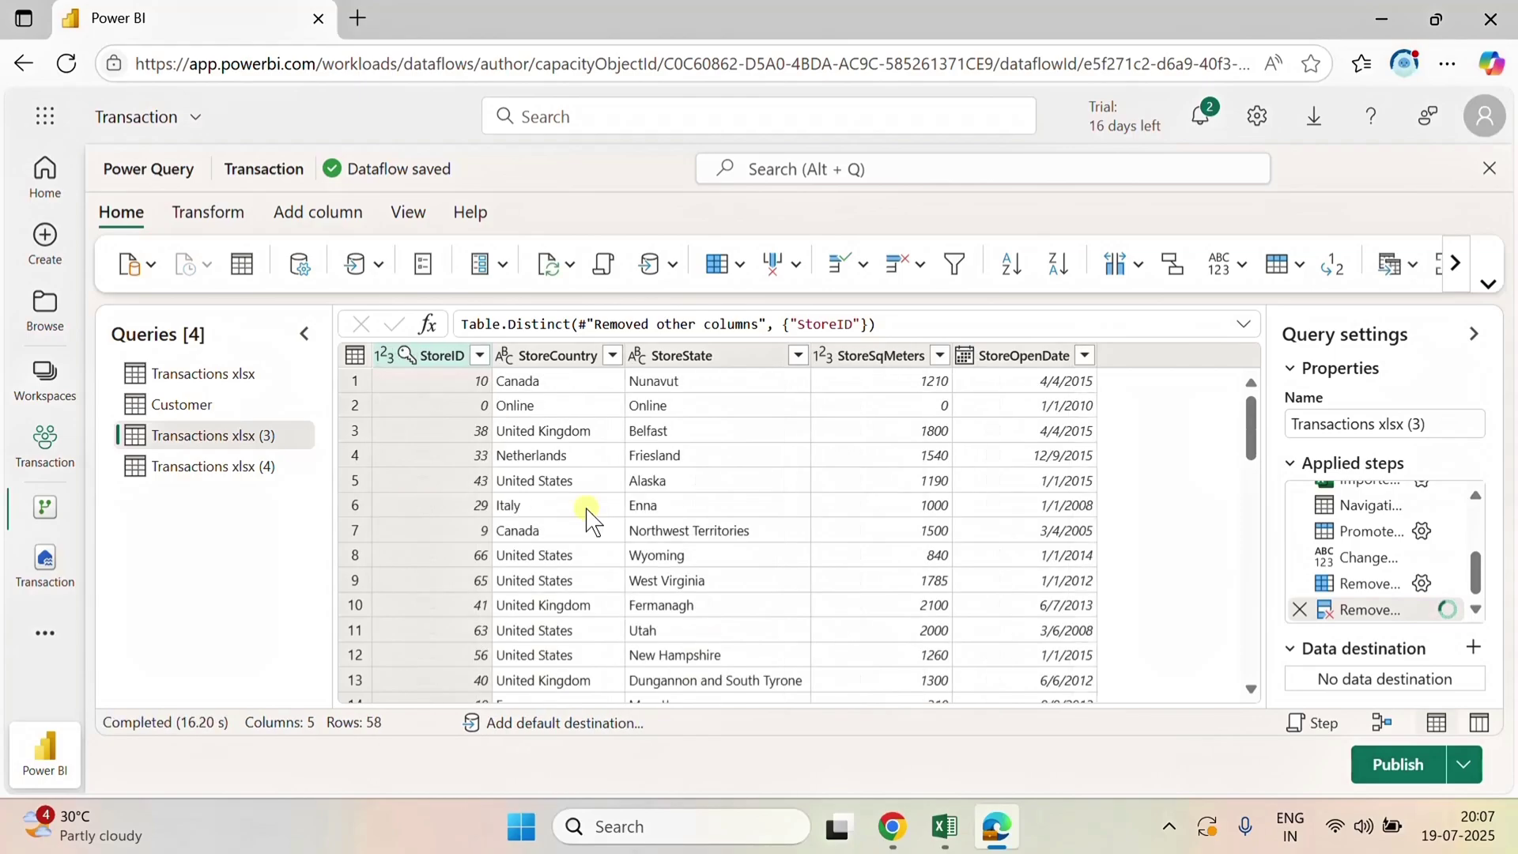
double_click(216, 437)
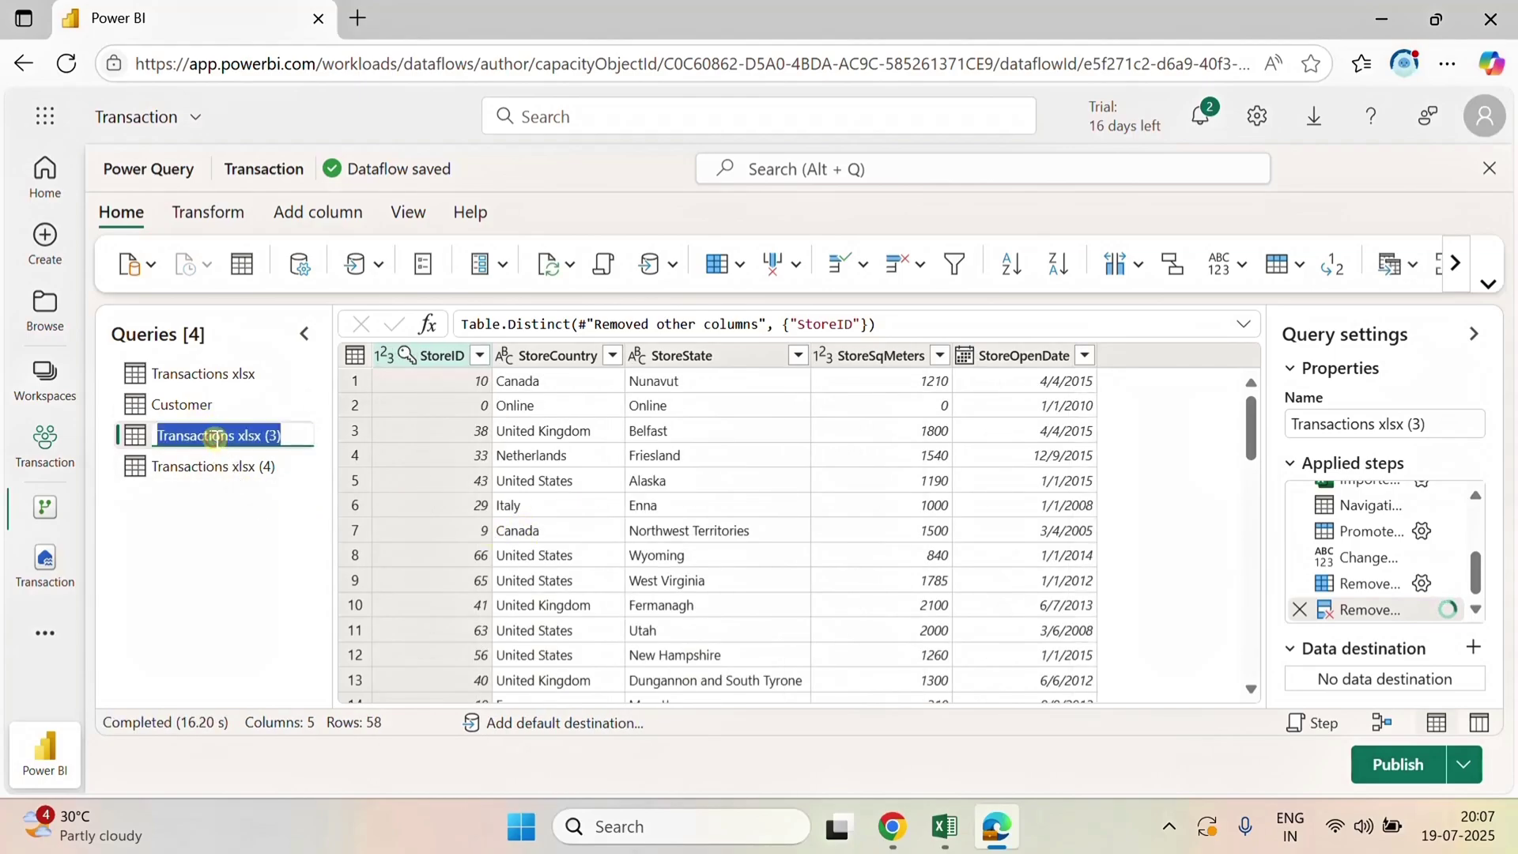
text(Store)
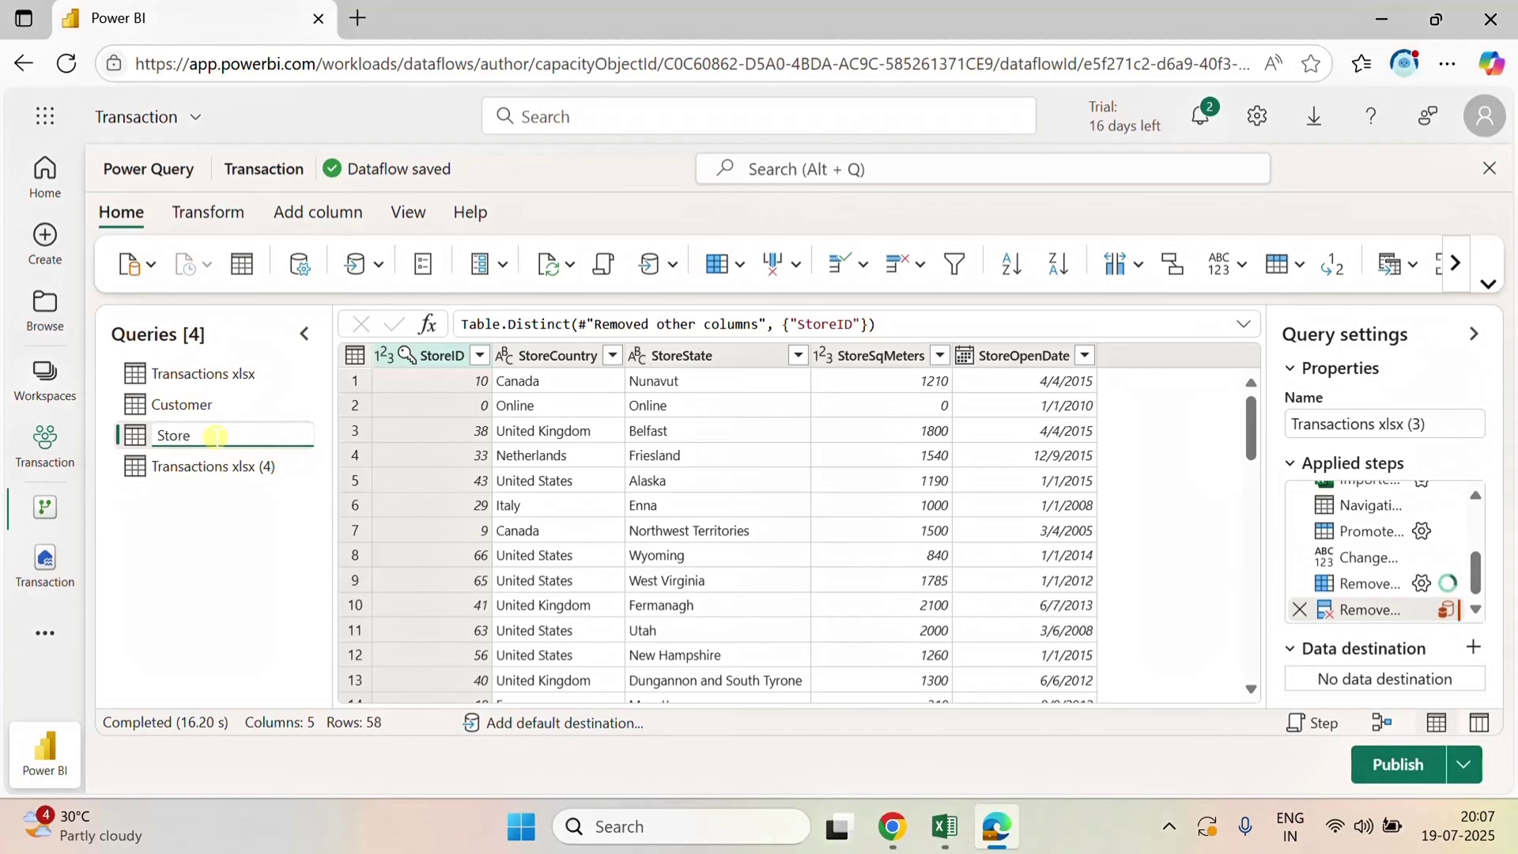
click(226, 544)
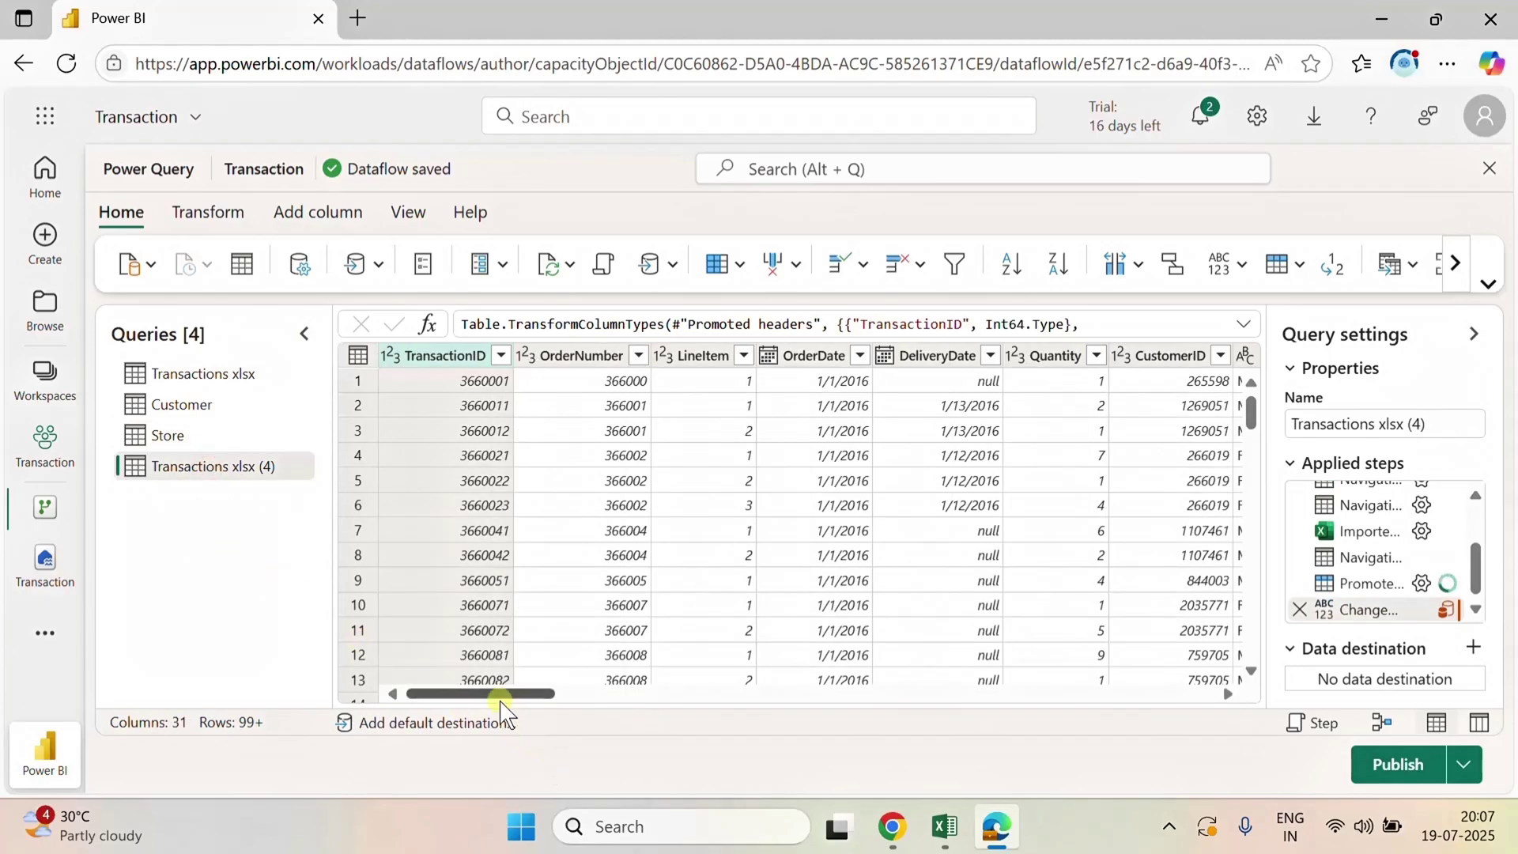
drag(502, 701, 959, 720)
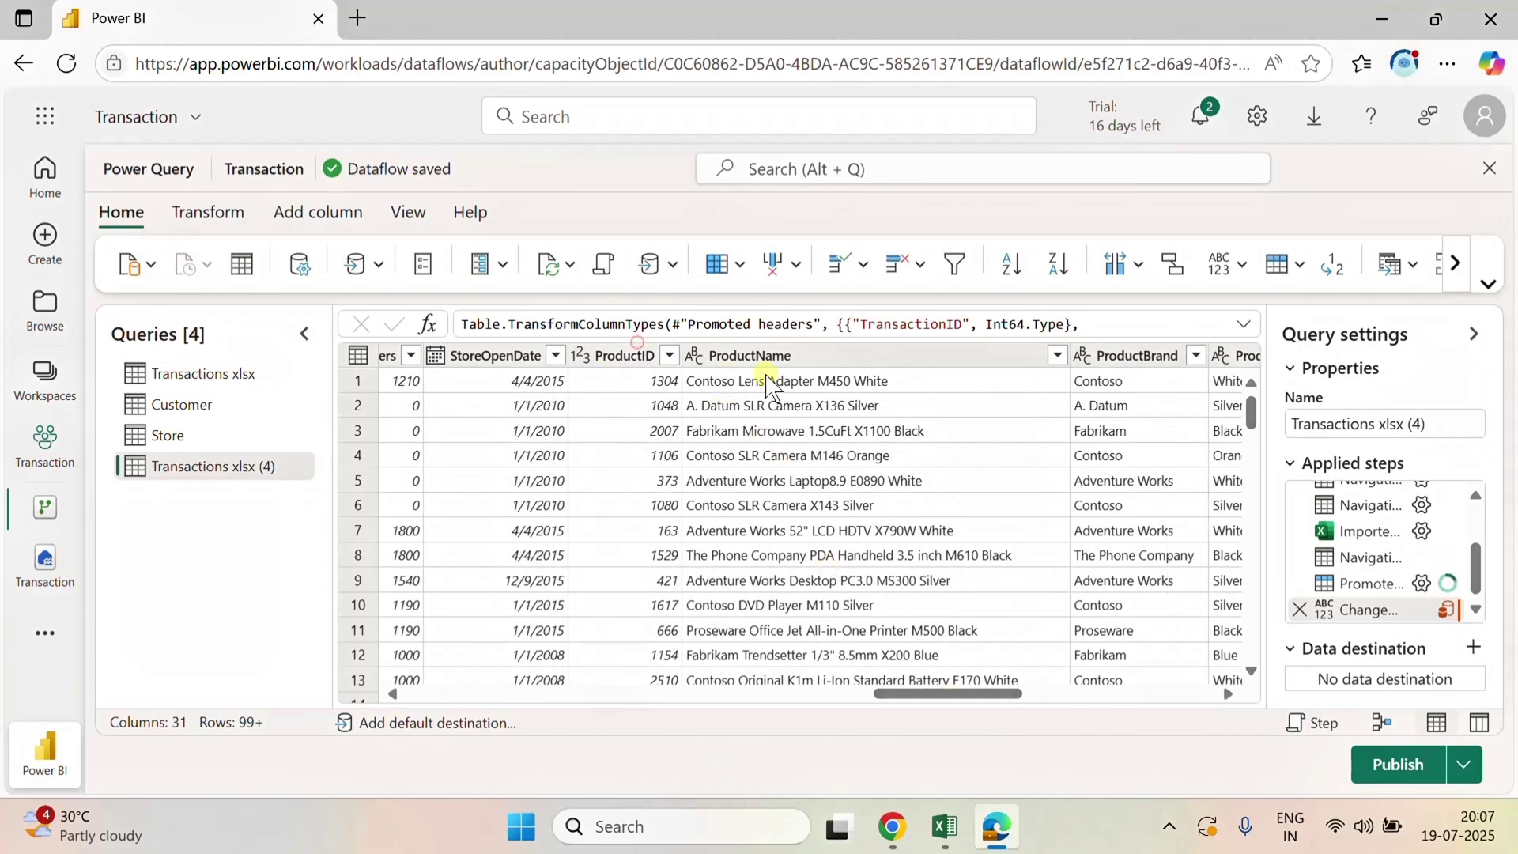
click(630, 354)
click(793, 356)
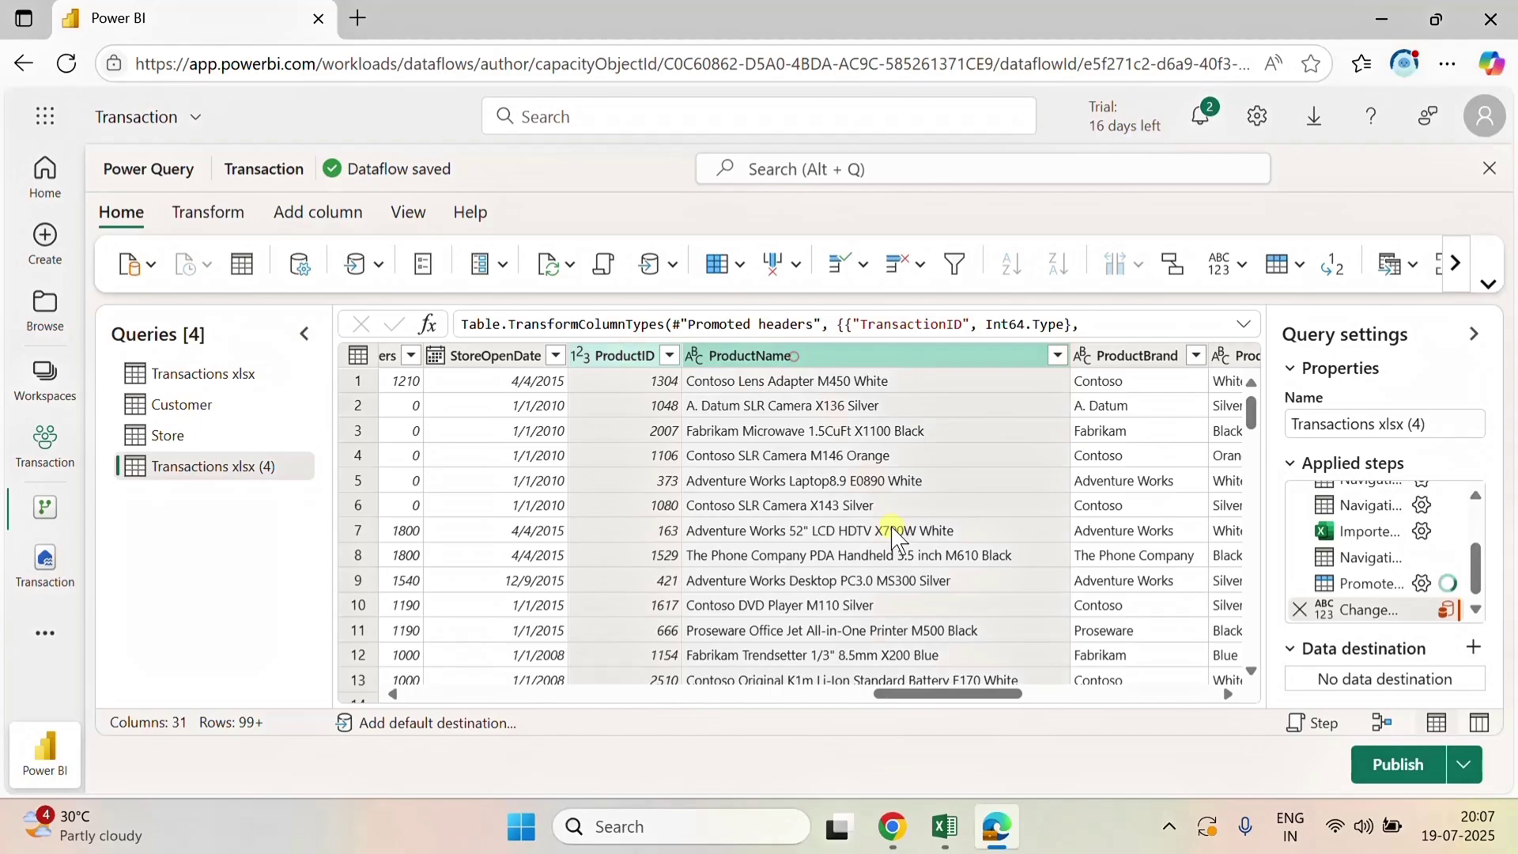
drag(979, 695, 1060, 701)
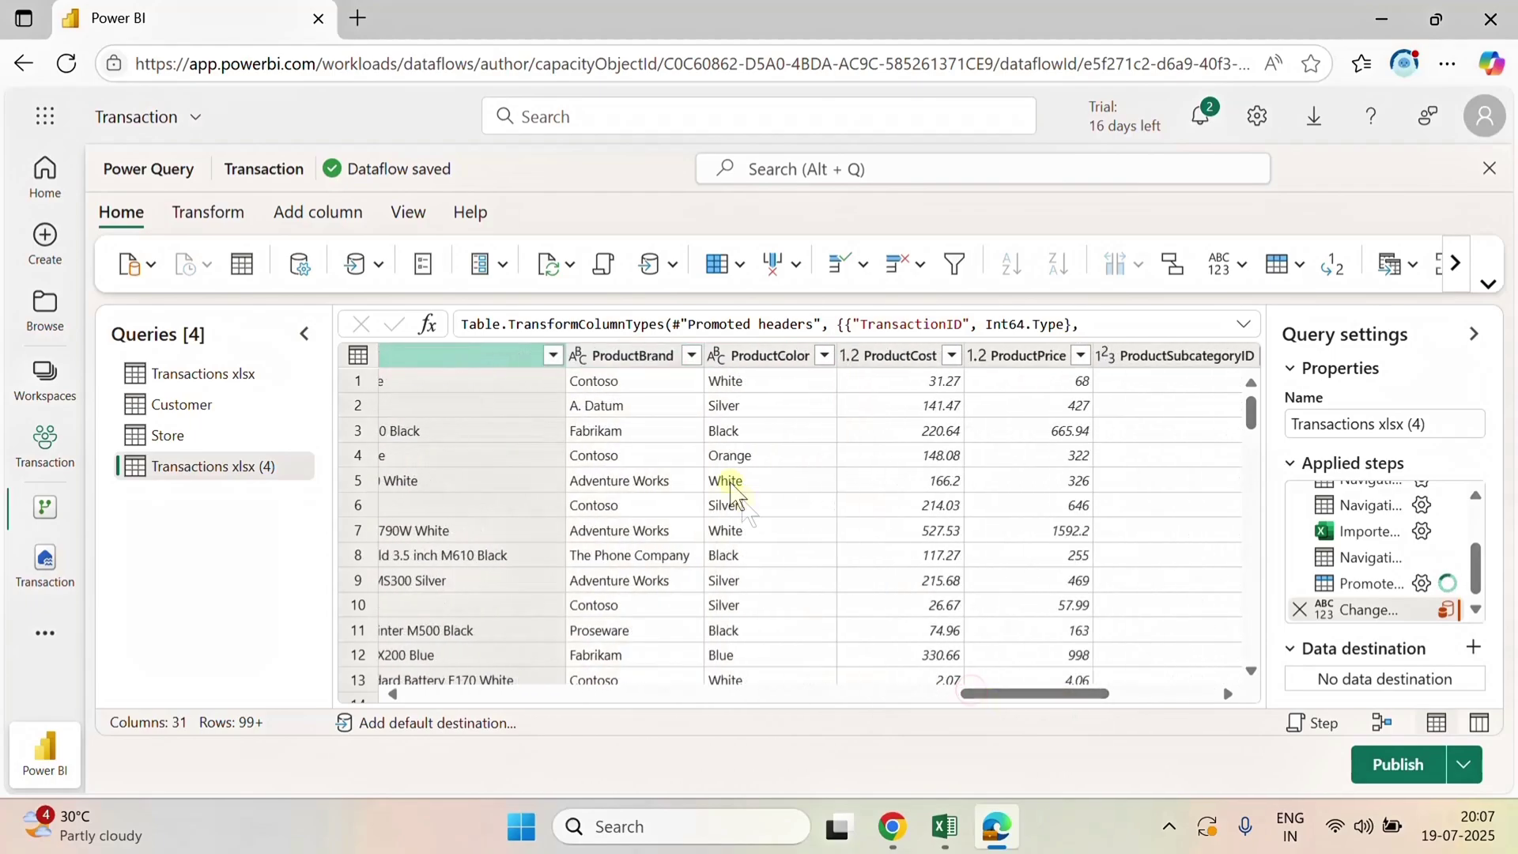
ctrl+click(665, 357)
ctrl+click(768, 358)
ctrl+click(884, 358)
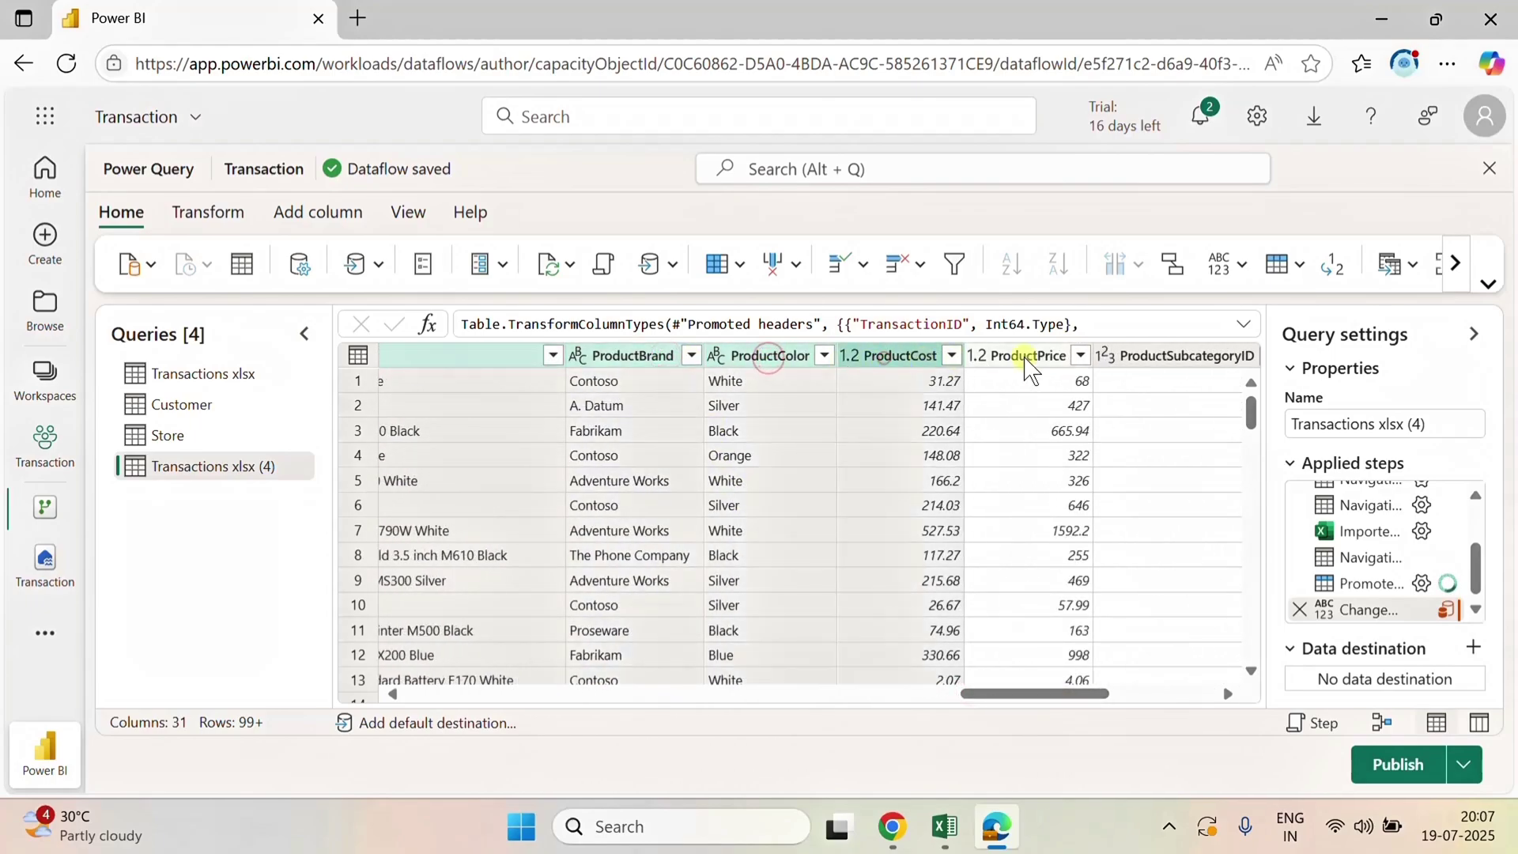
ctrl+click(1027, 357)
ctrl+click(1186, 357)
click(1230, 692)
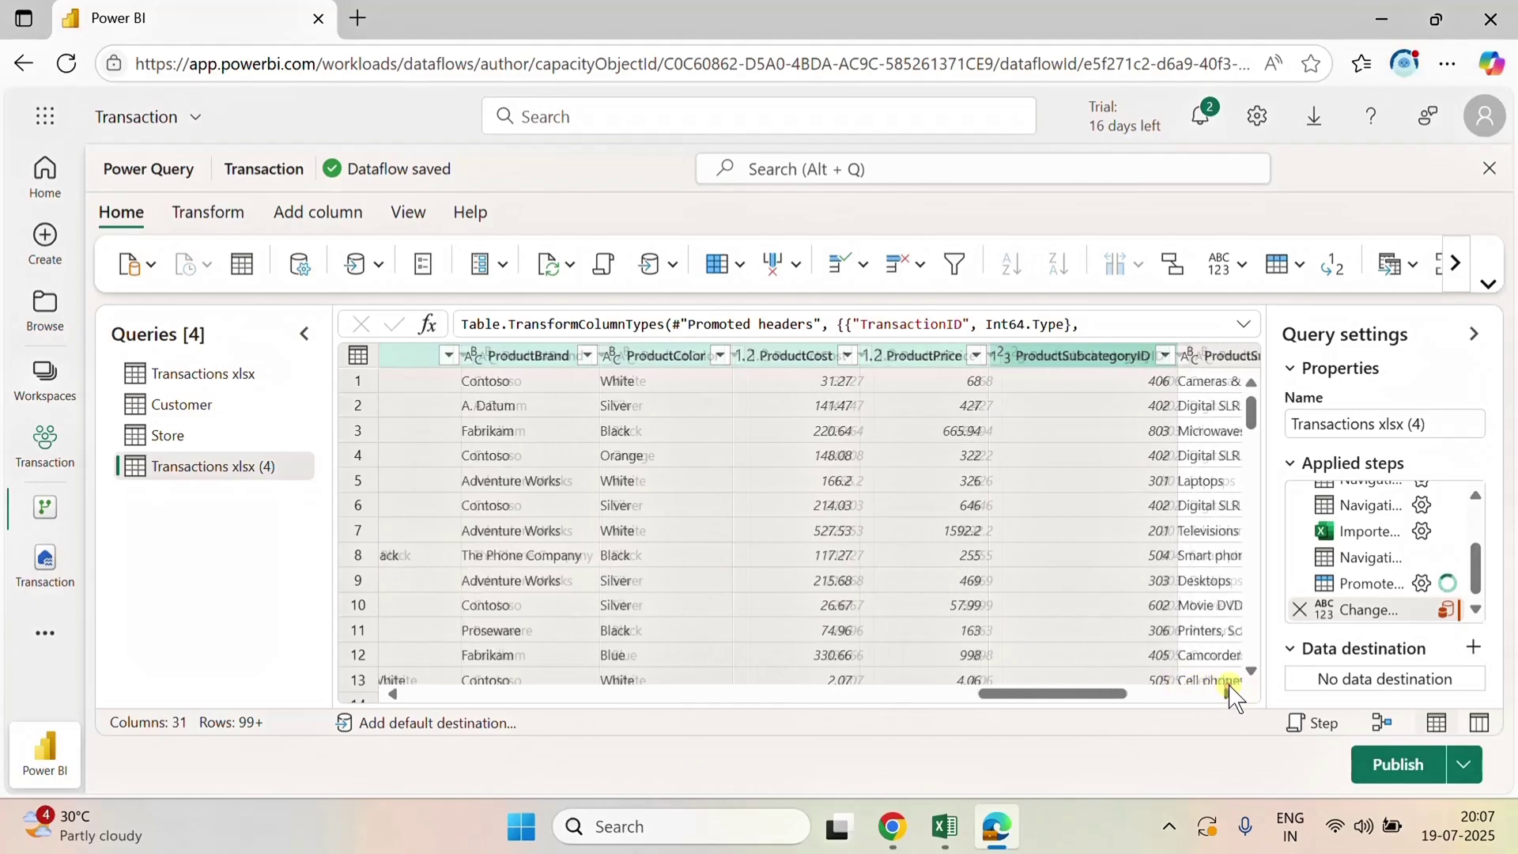
click(1228, 680)
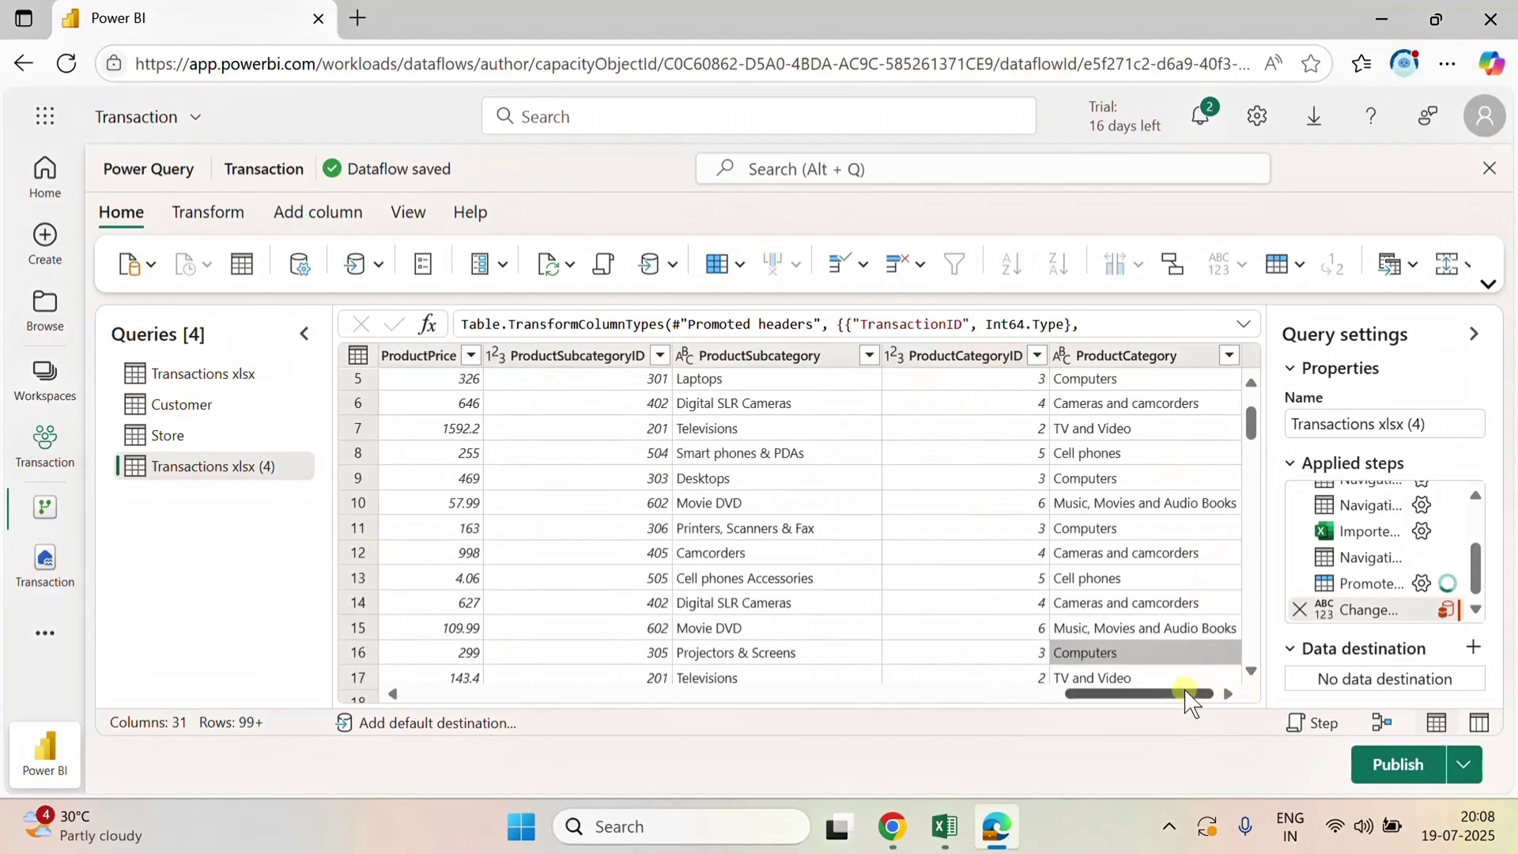
- In the Transactions xlsx (4) query, select all the product columns from ProductID through ProductCategory and remove the other columns
drag(1194, 696, 980, 734)
click(732, 355)
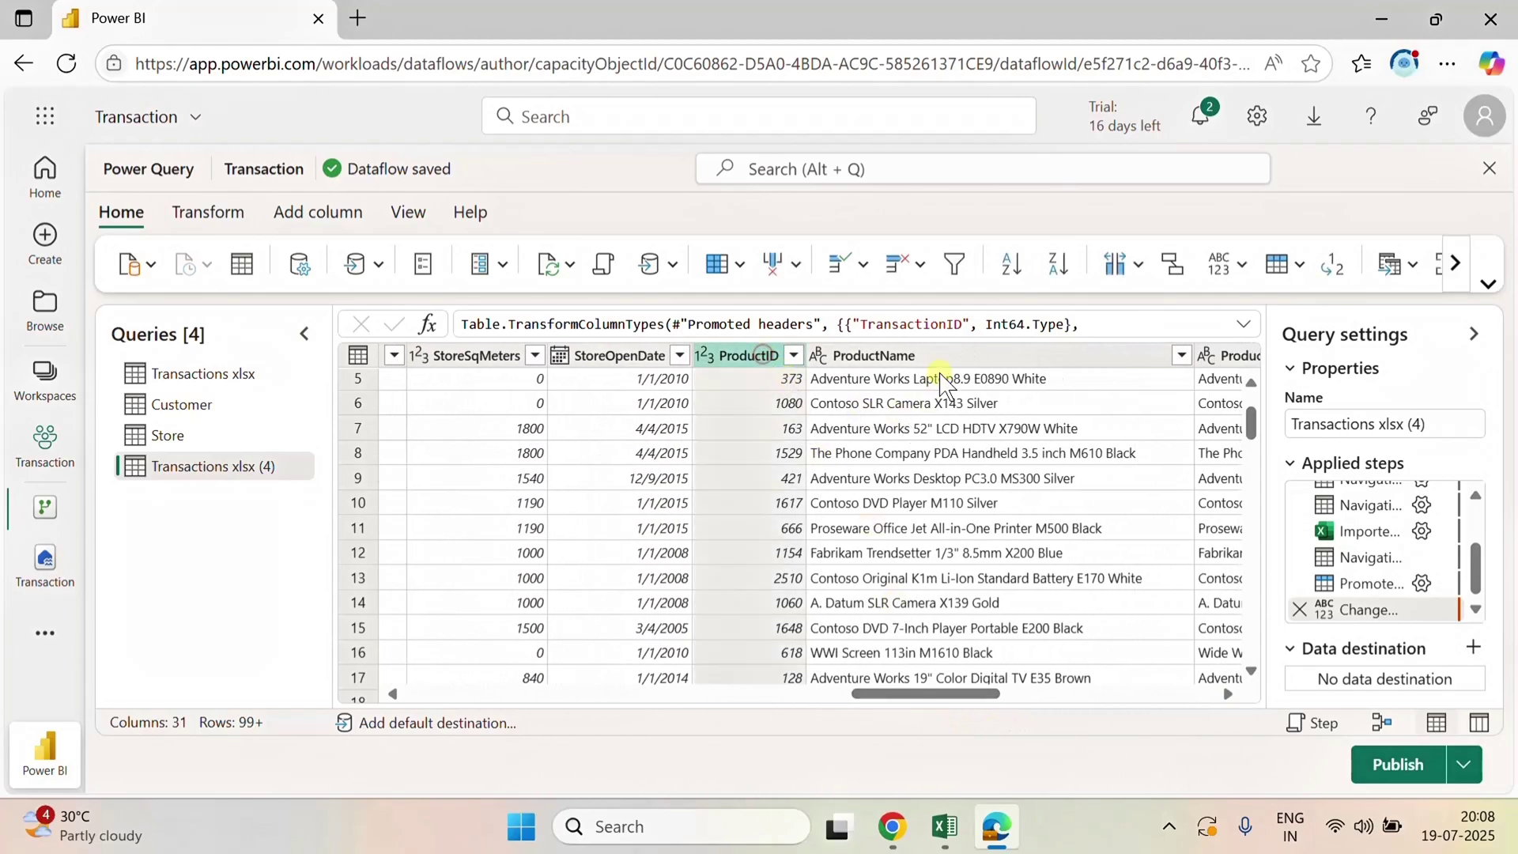
click(934, 356)
drag(942, 698, 1041, 702)
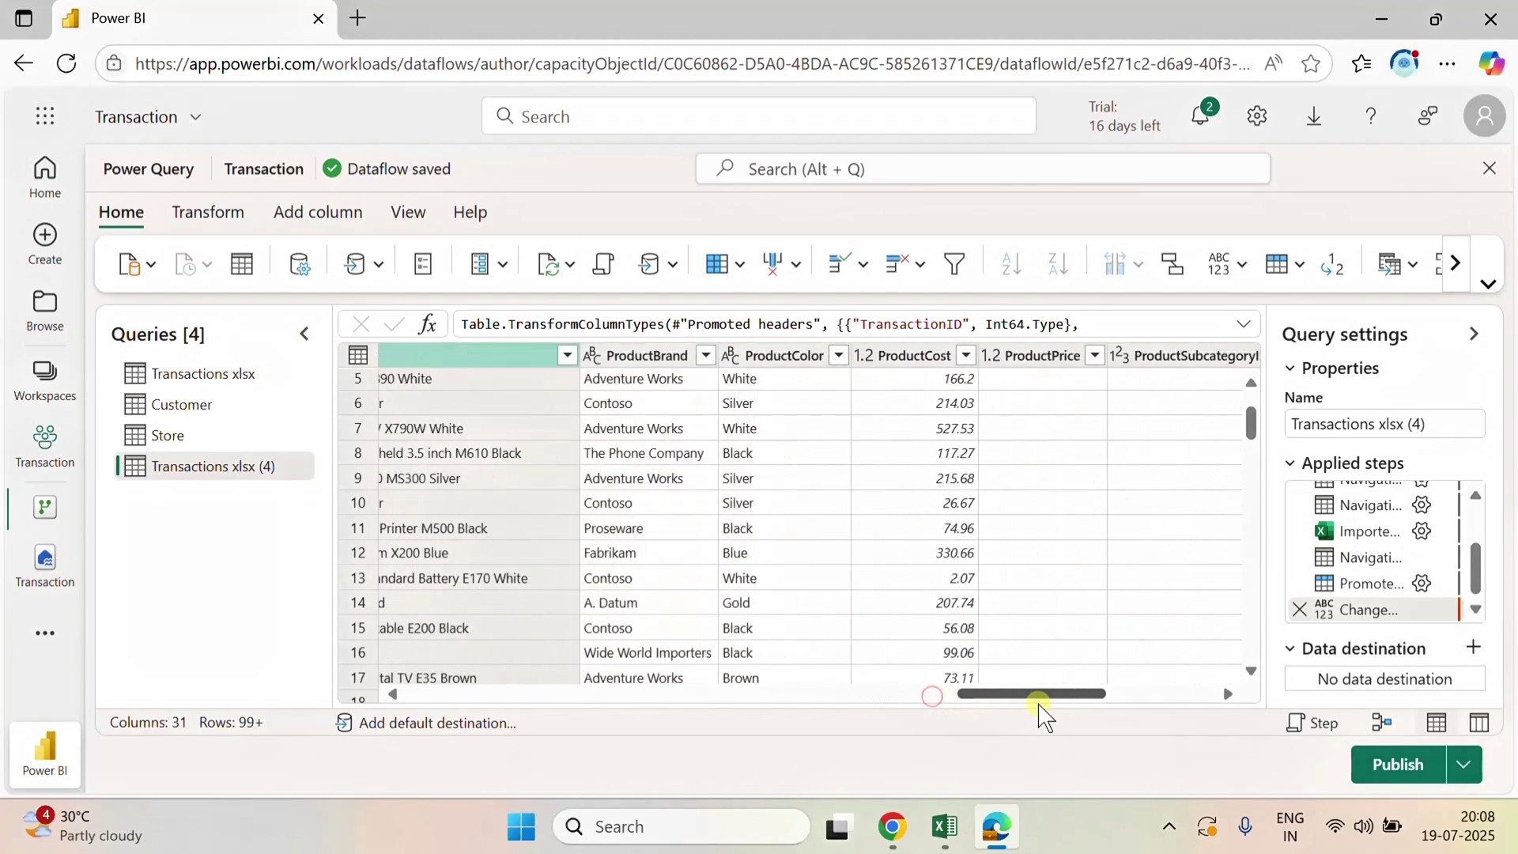
ctrl+click(633, 355)
ctrl+click(767, 356)
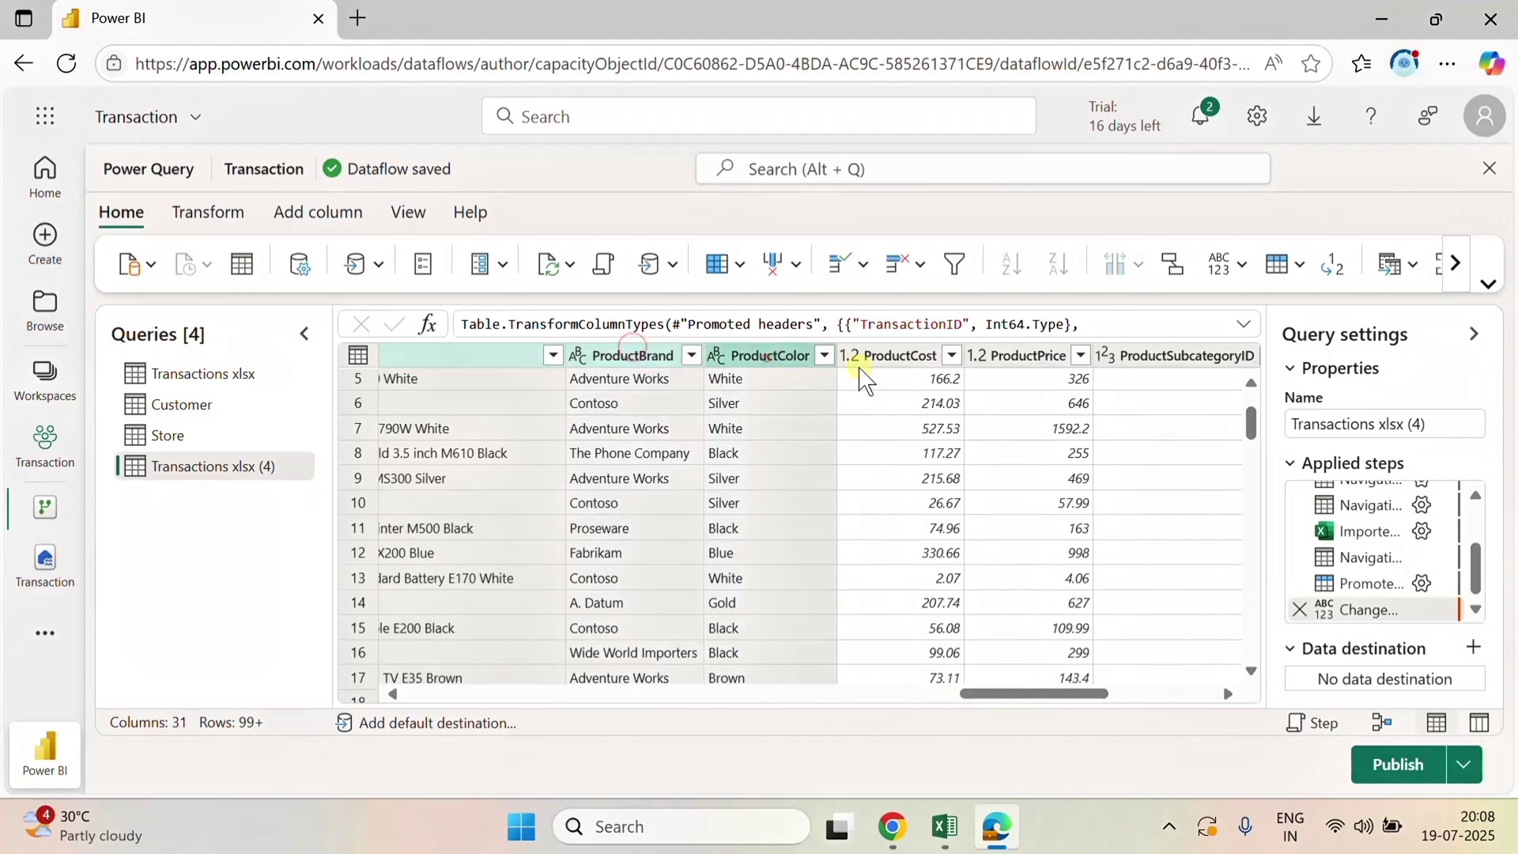
ctrl+click(924, 360)
ctrl+click(1034, 357)
ctrl+click(1172, 356)
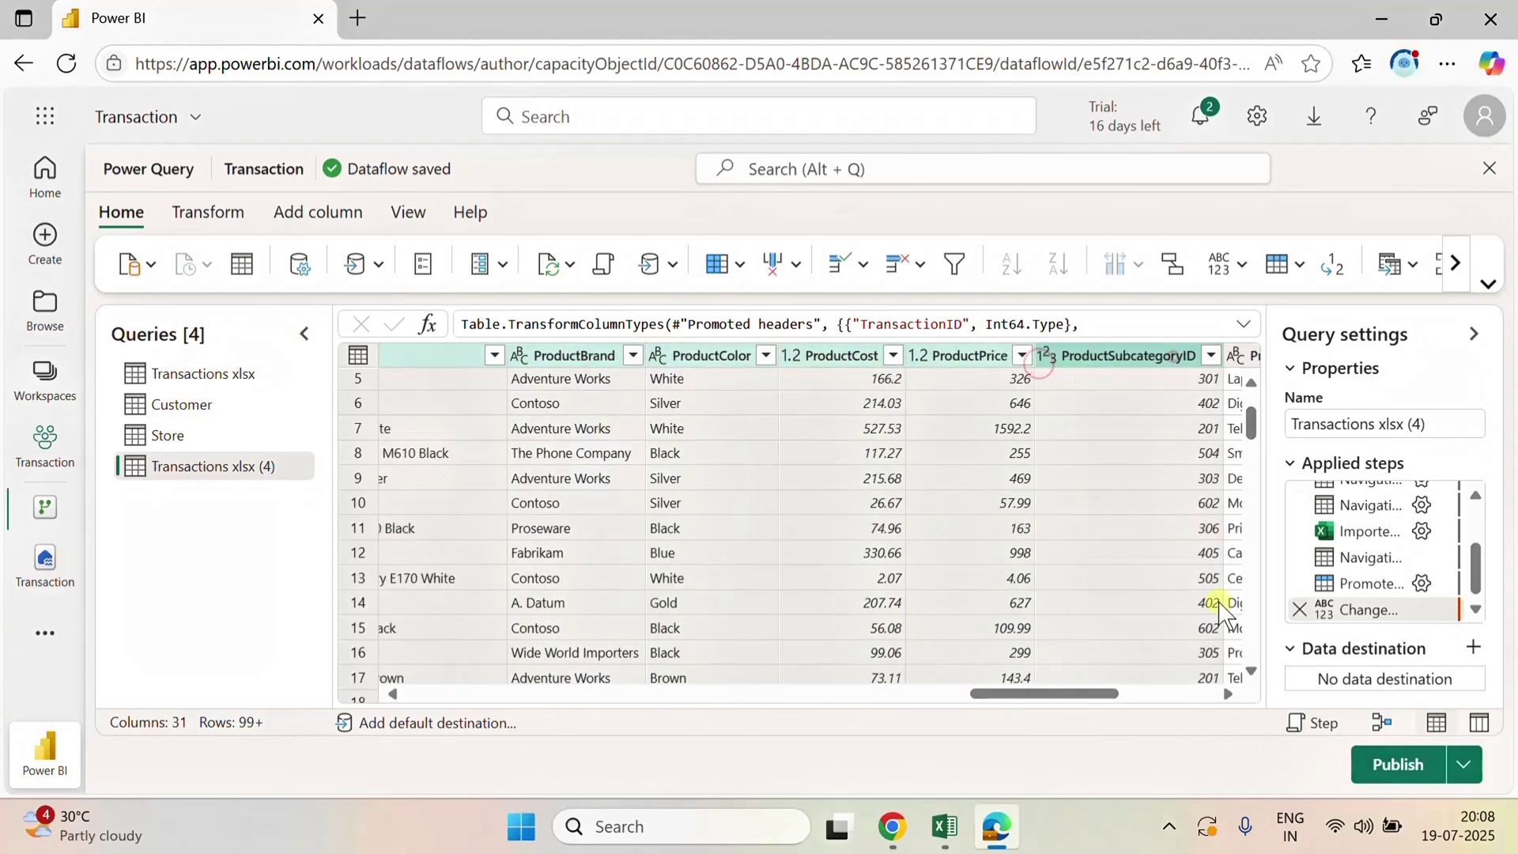
click(1228, 694)
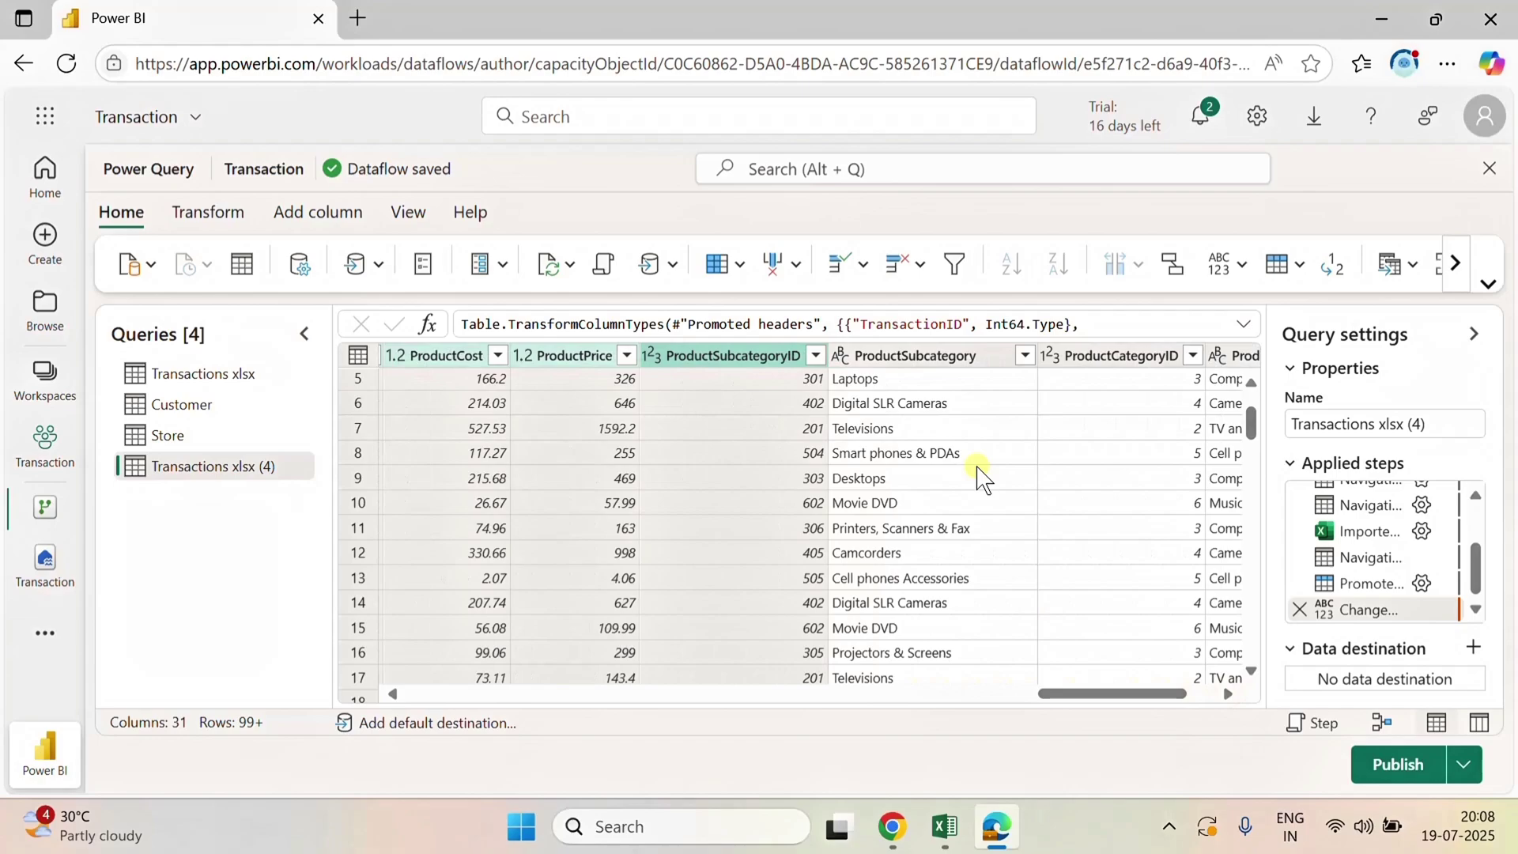
ctrl+click(912, 357)
ctrl+click(1126, 355)
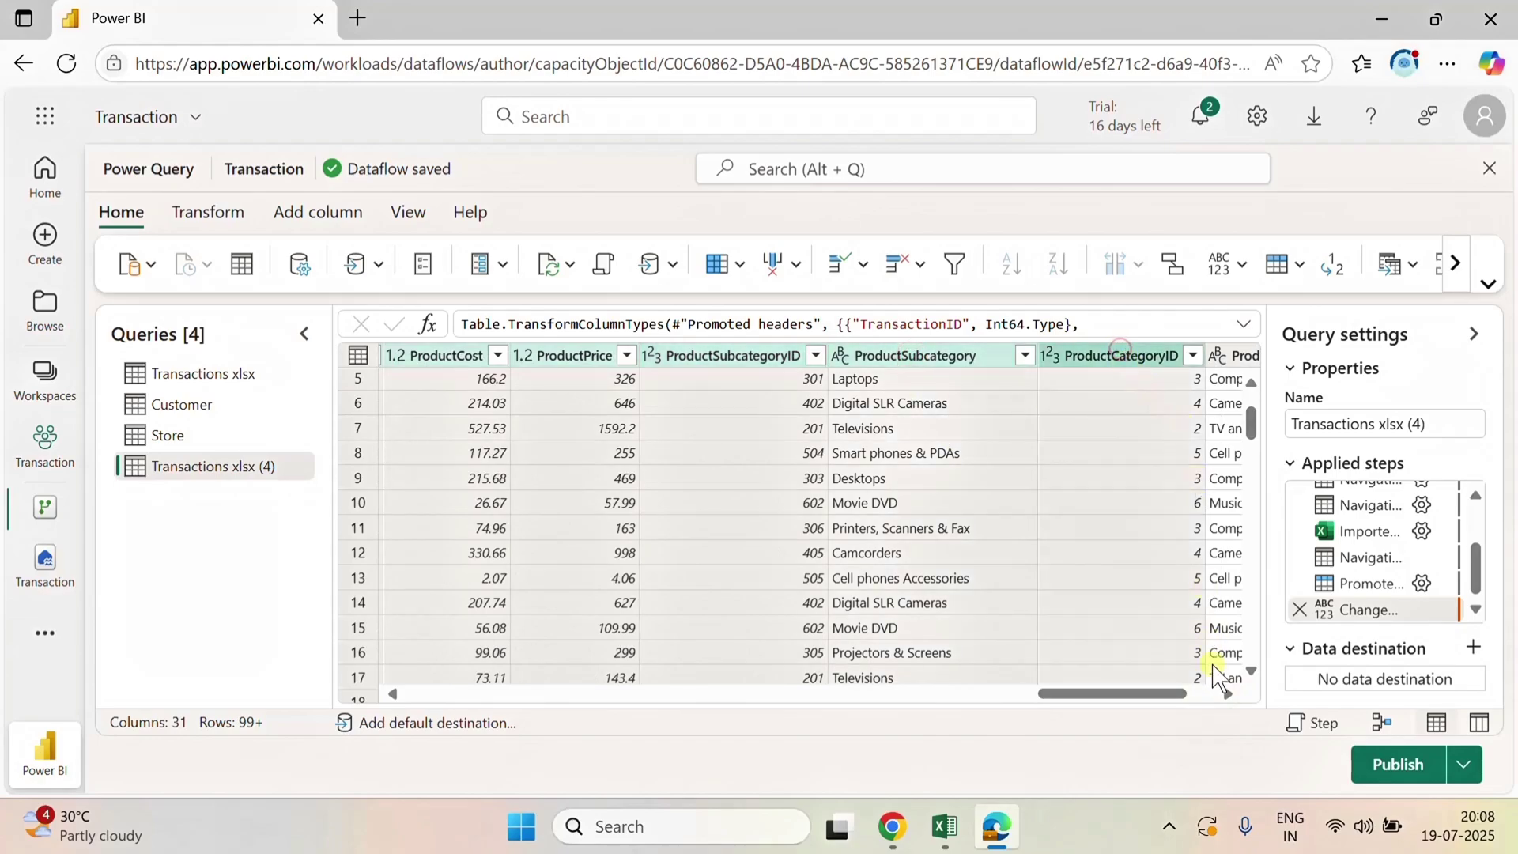
click(1228, 694)
click(1230, 696)
click(1231, 696)
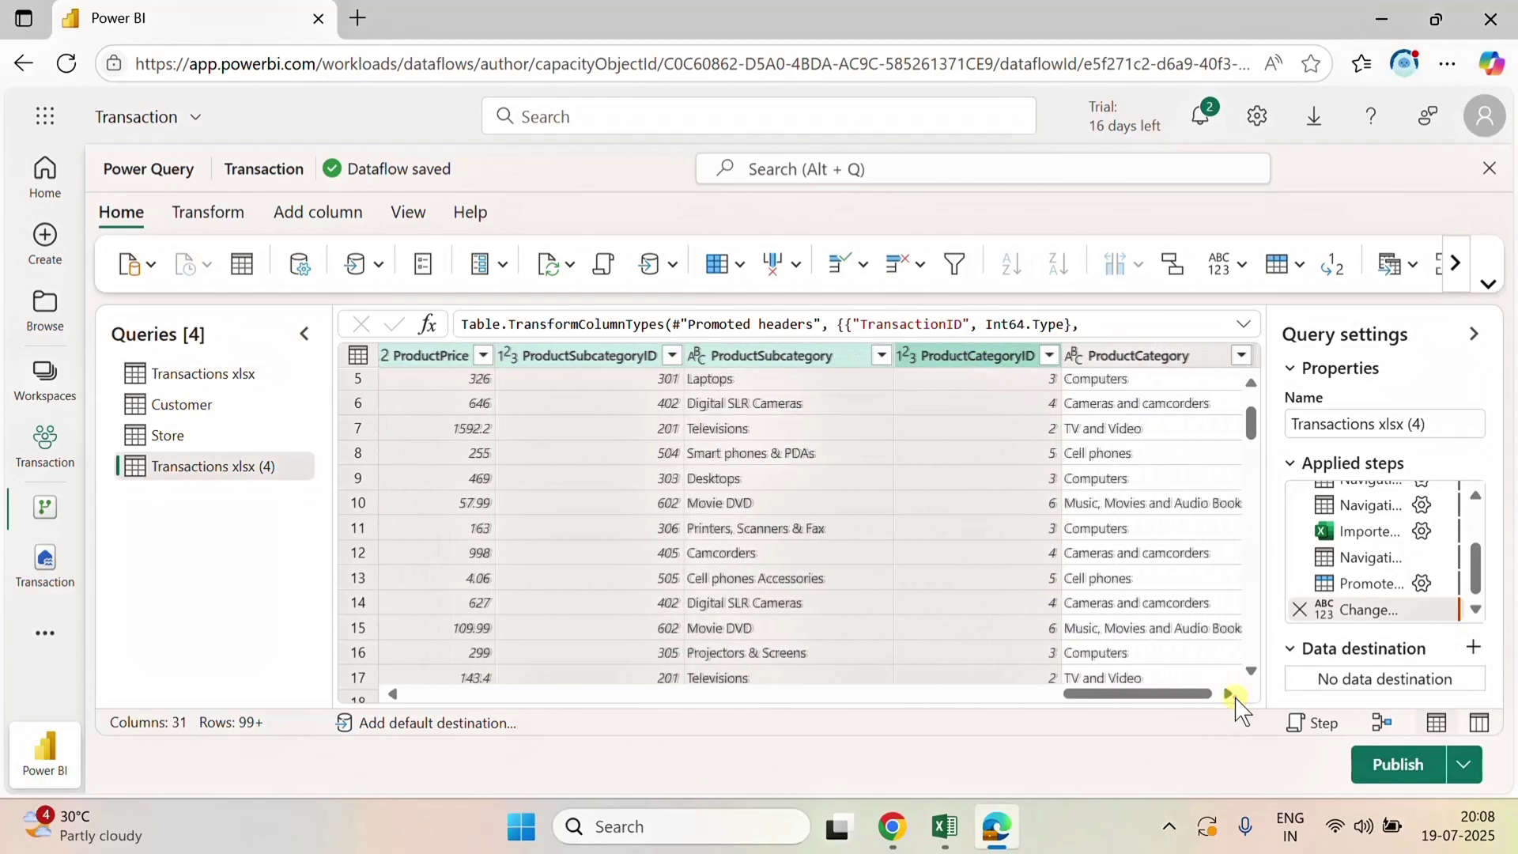
click(1231, 696)
ctrl+click(1131, 357)
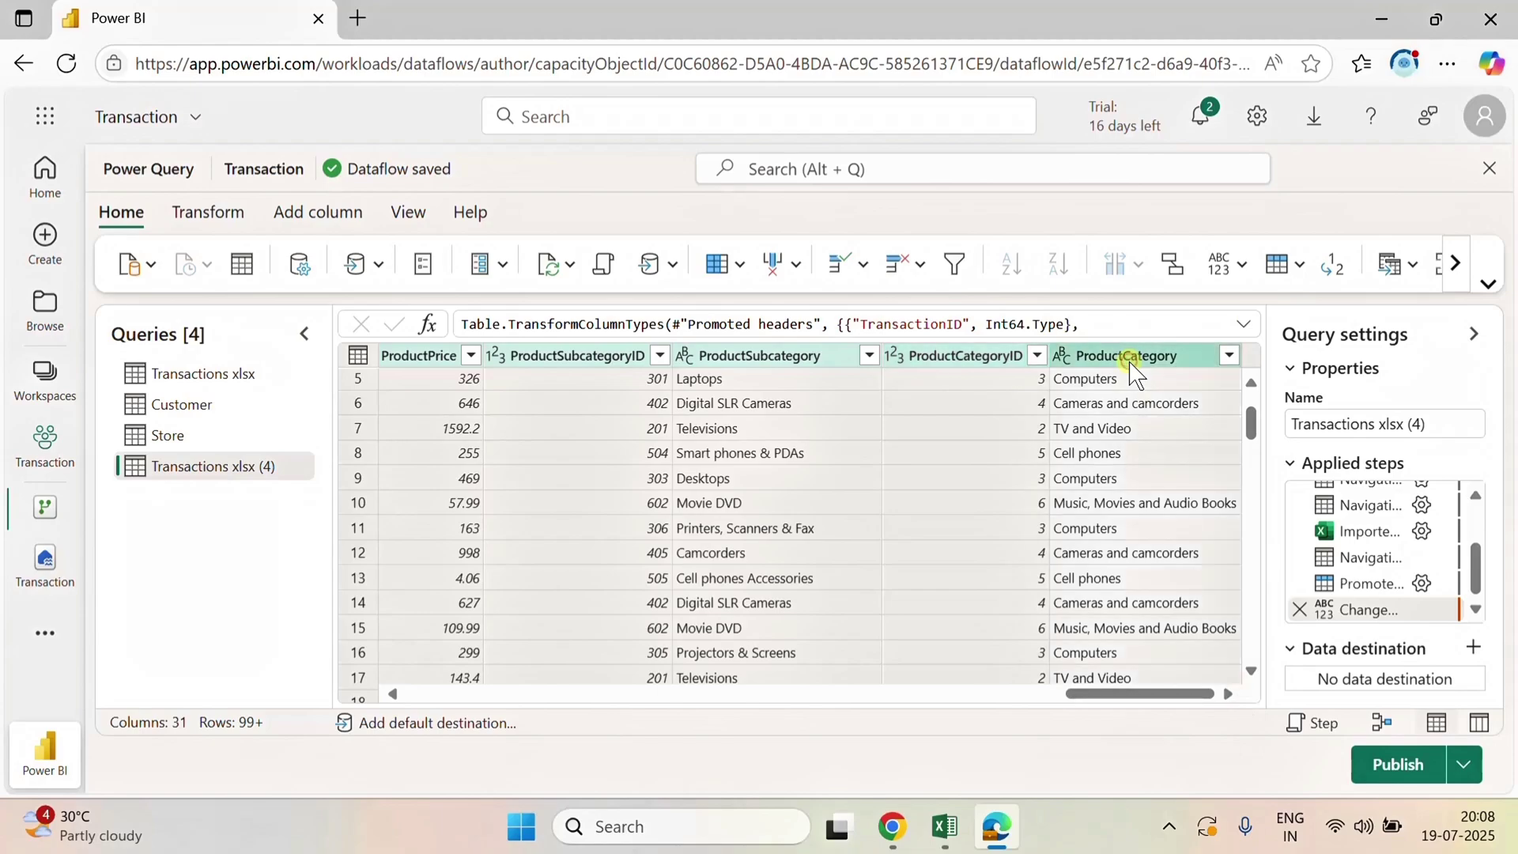
right_click(794, 360)
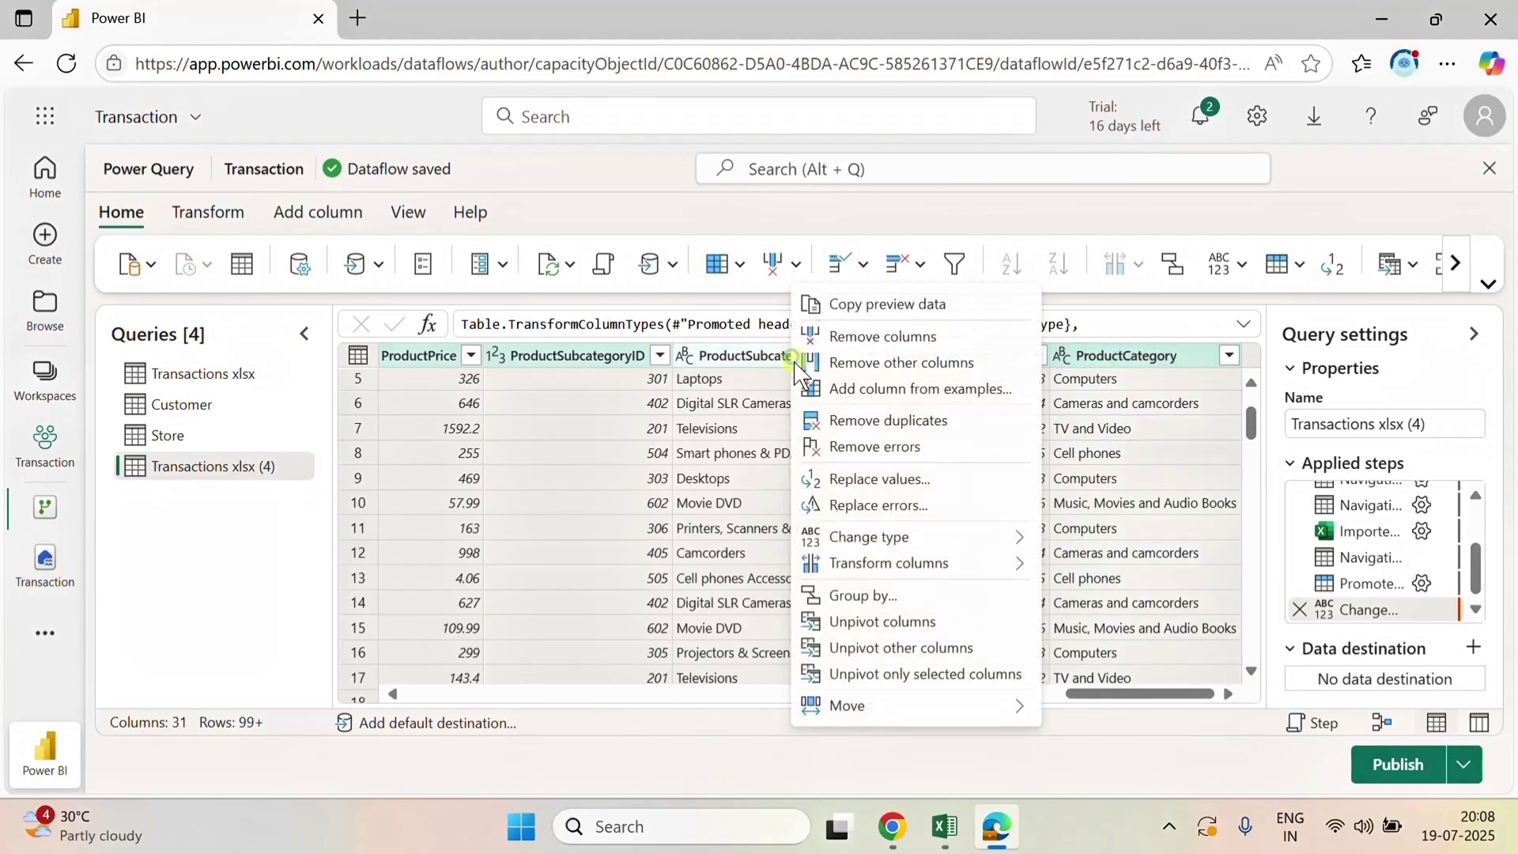
click(900, 364)
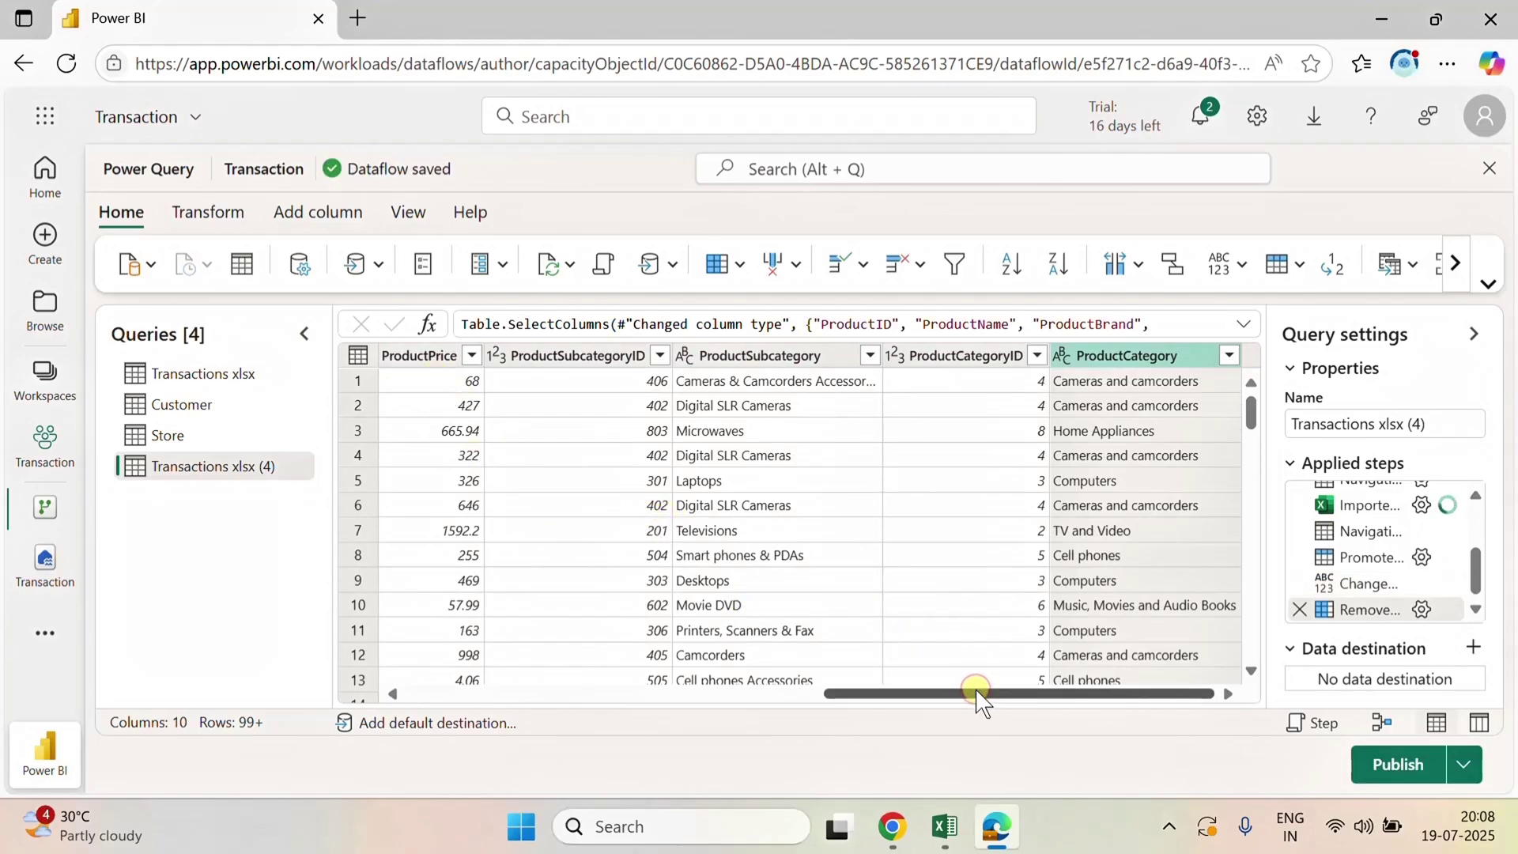
- Remove duplicate rows based on ProductID and rename the Transactions xlsx (4) query as Product
drag(1106, 696, 500, 696)
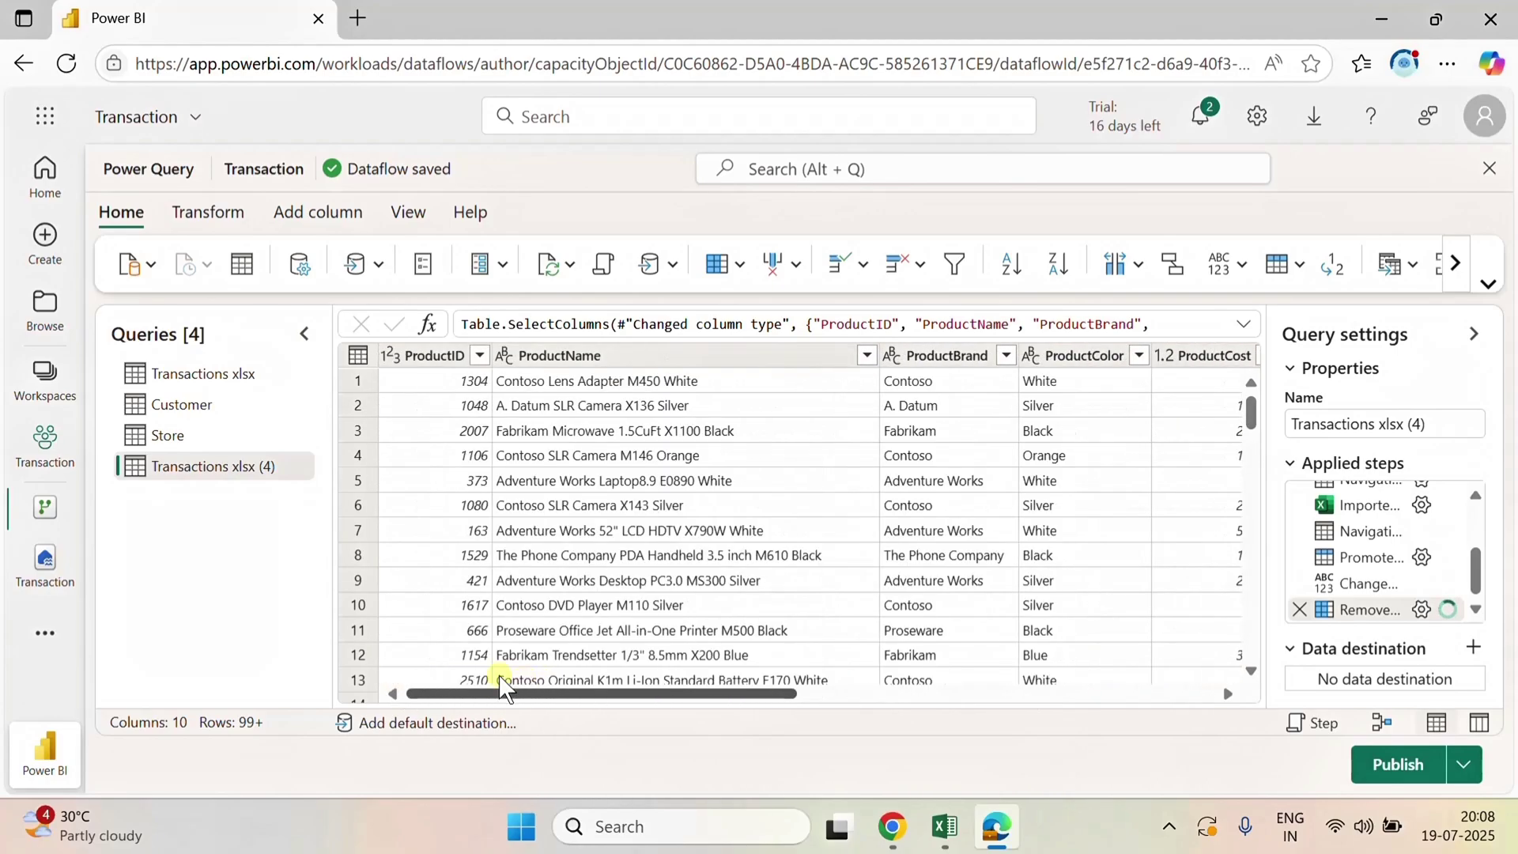
click(439, 357)
right_click(433, 353)
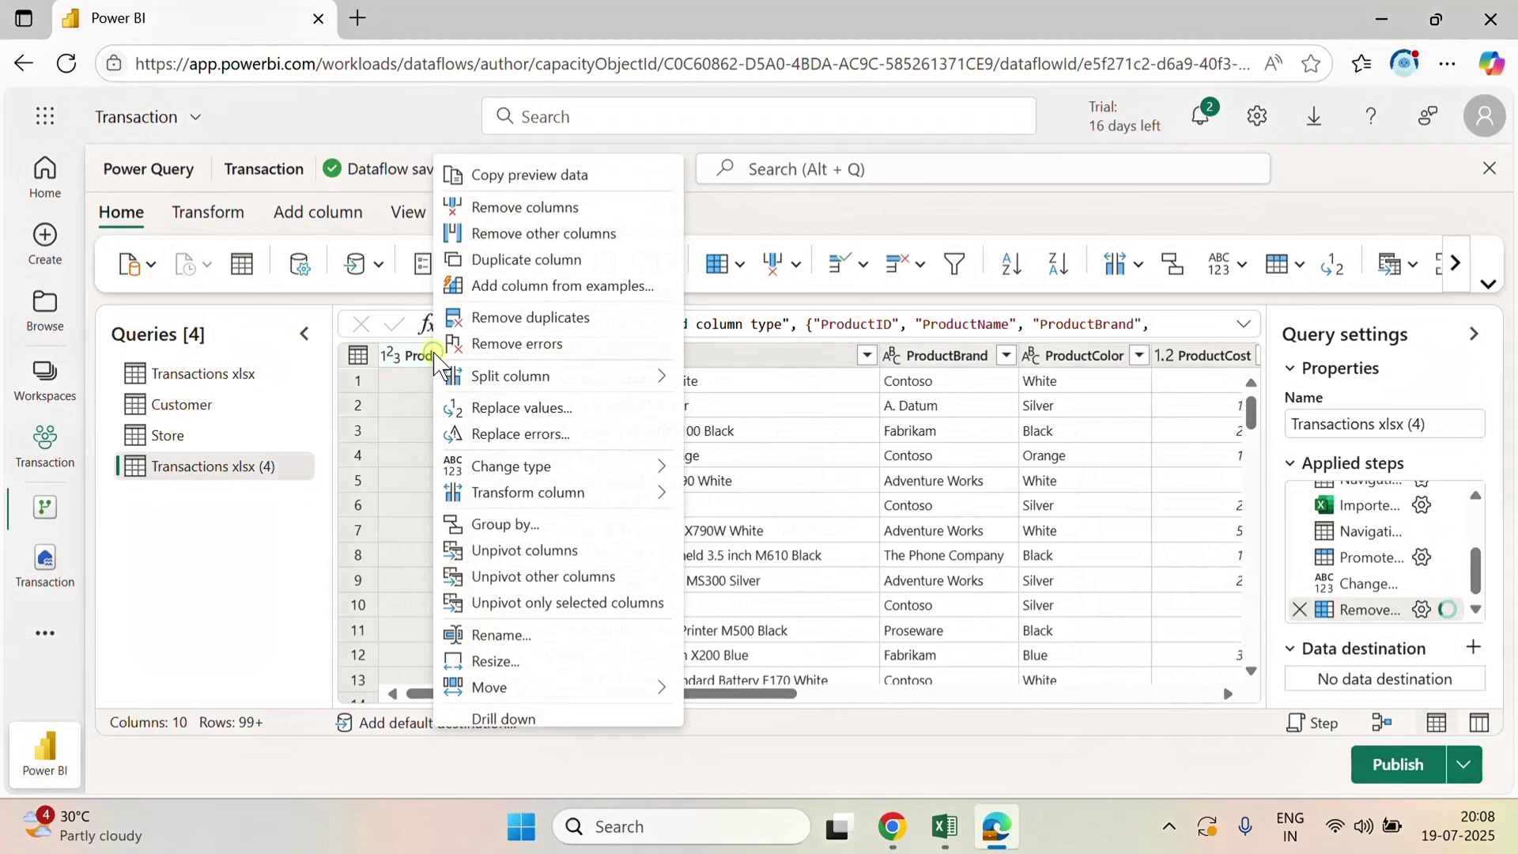
click(545, 315)
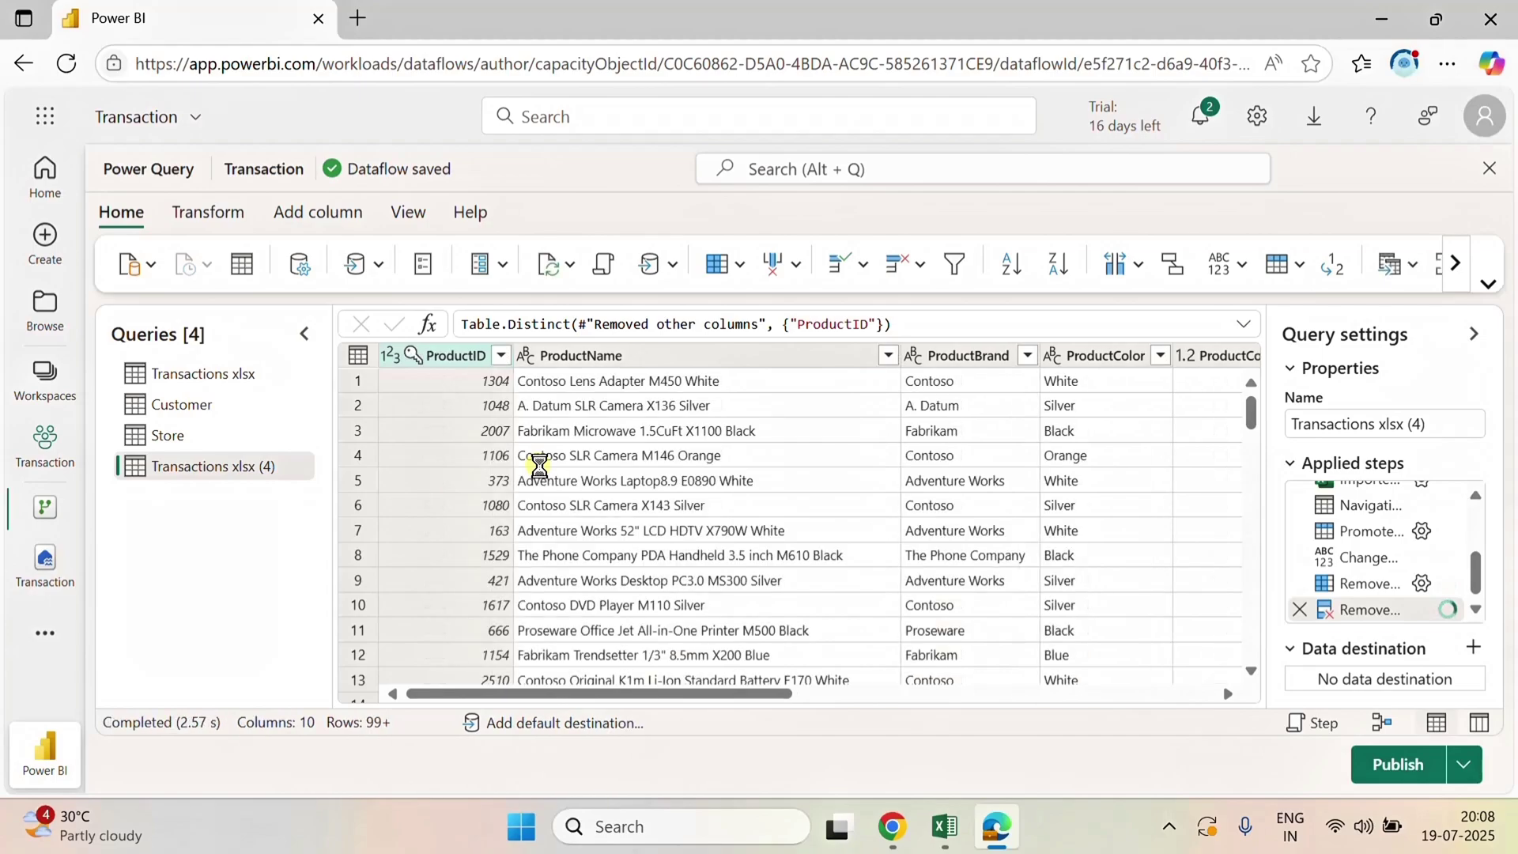
double_click(214, 469)
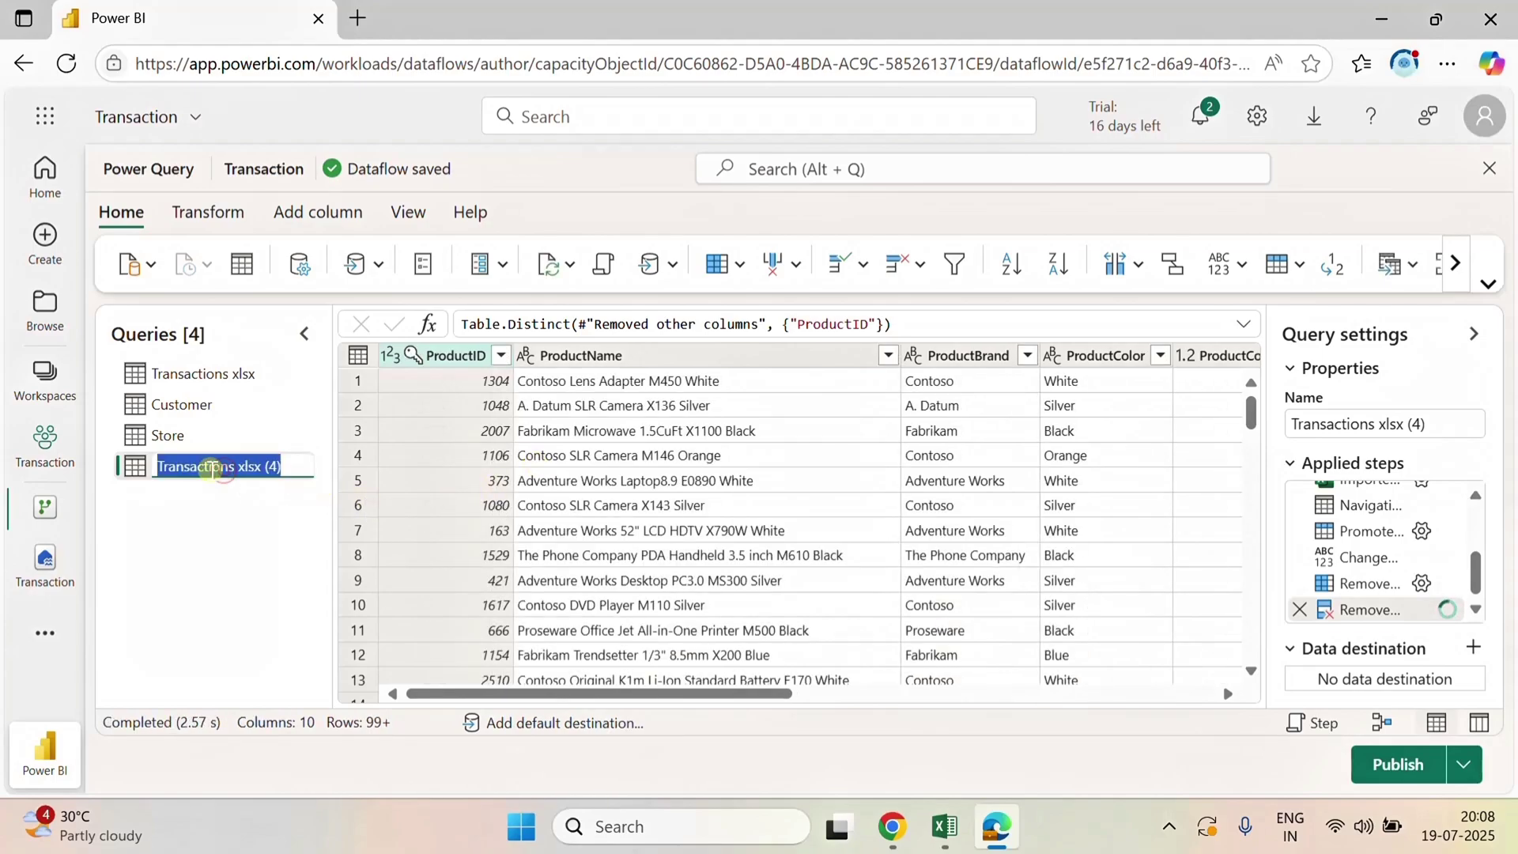
text(Product)
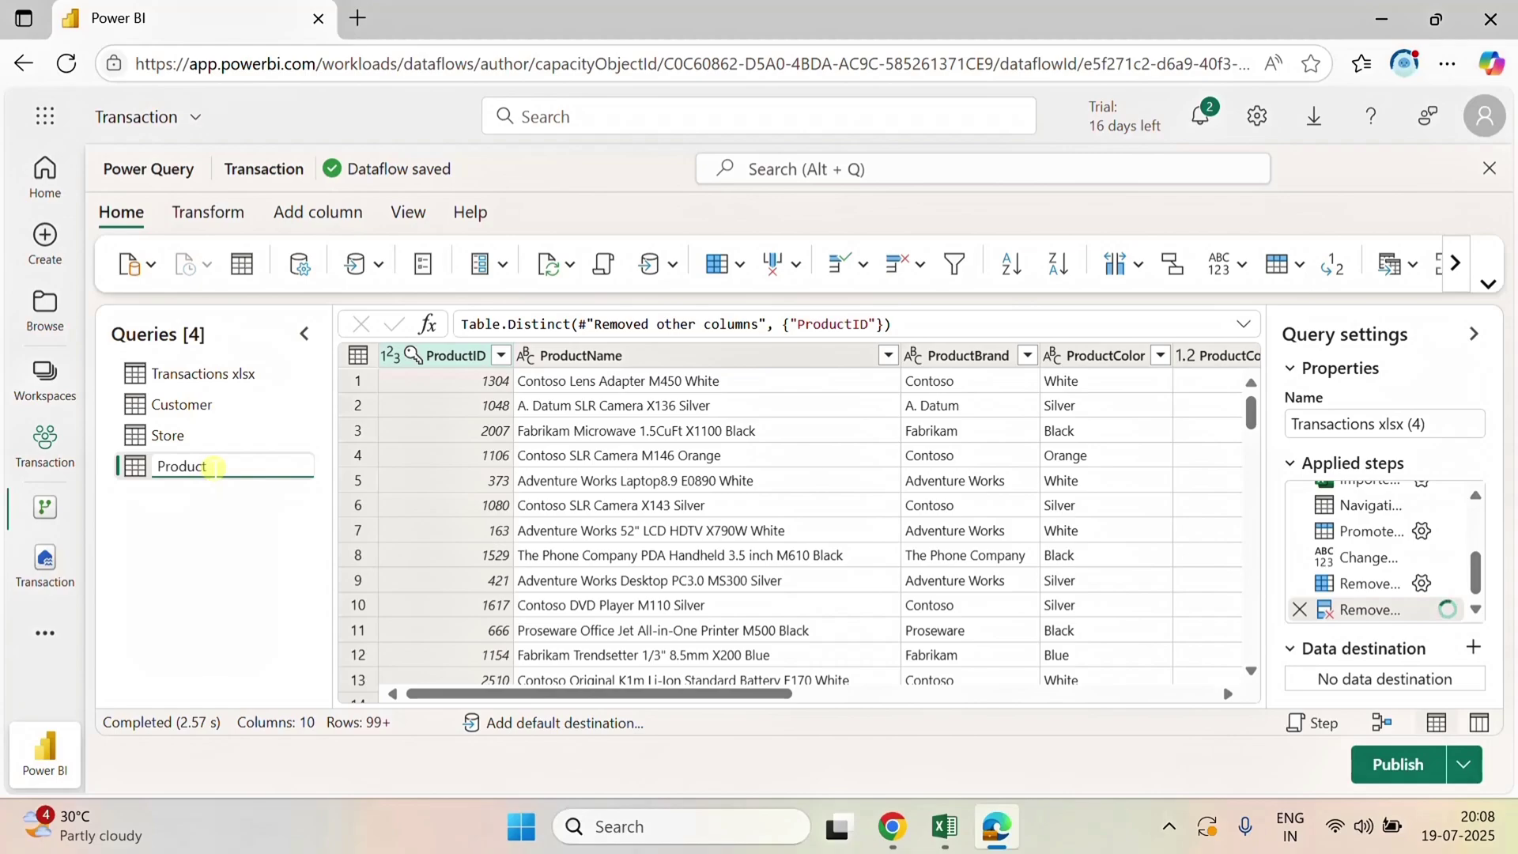
click(222, 541)
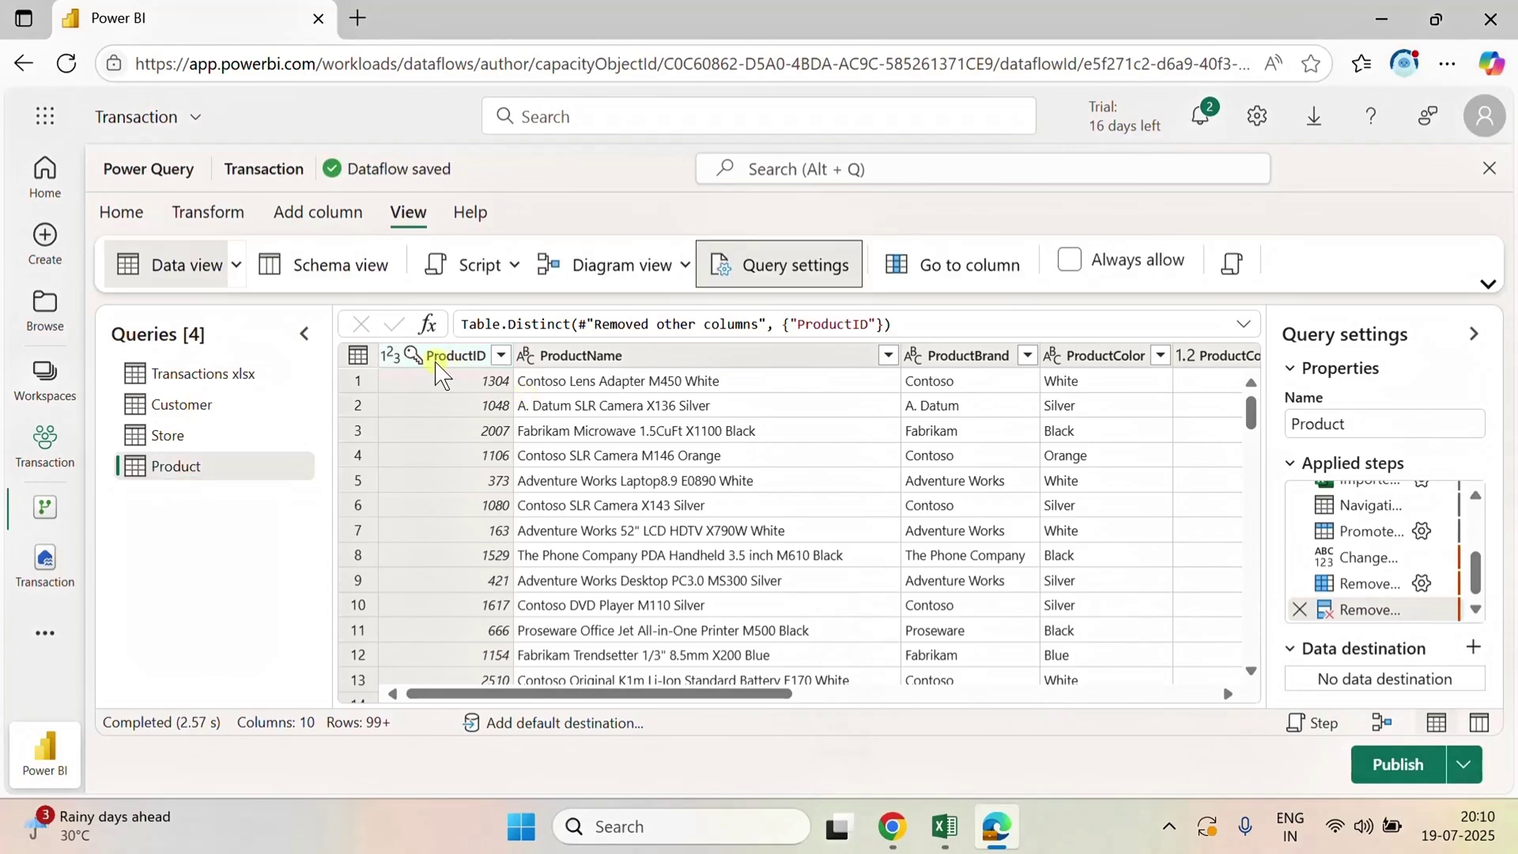
- Enable the column profile for the Product query and check the distinct and unique values of ProductID
click(237, 266)
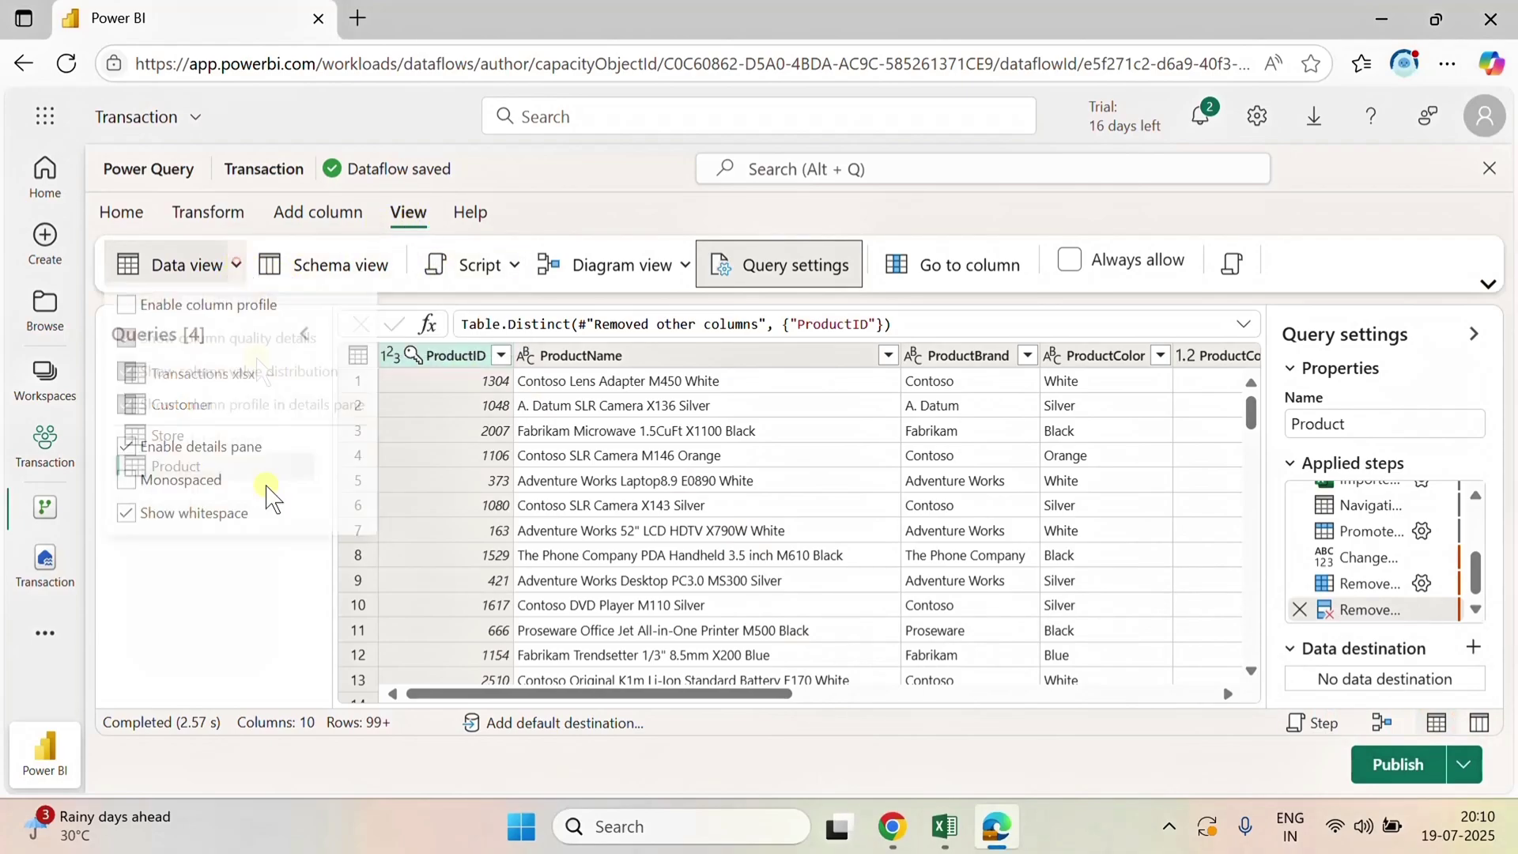
click(129, 310)
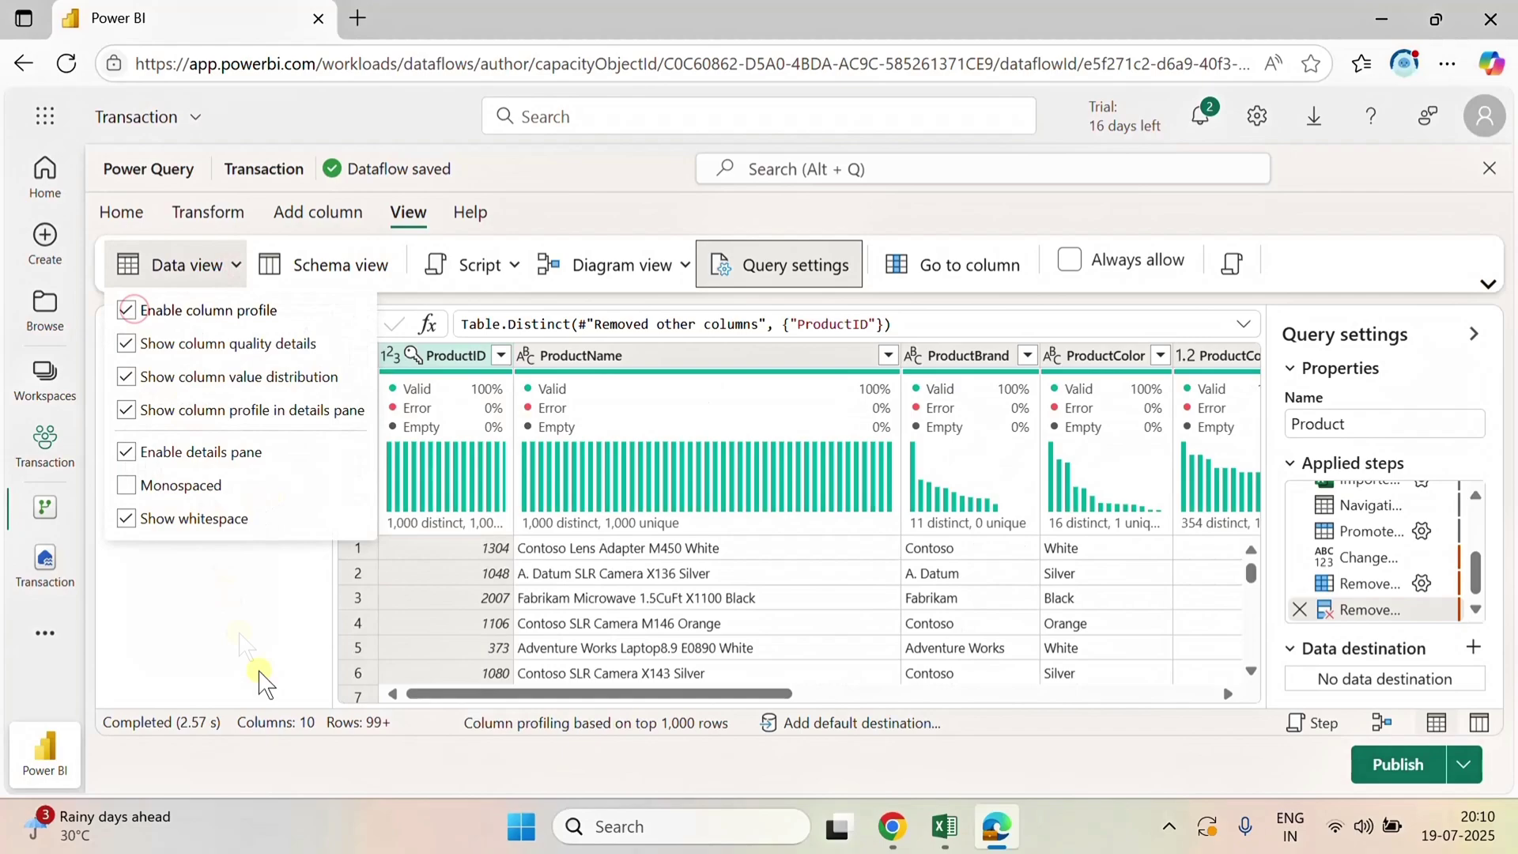
click(265, 674)
mouse_move(417, 540)
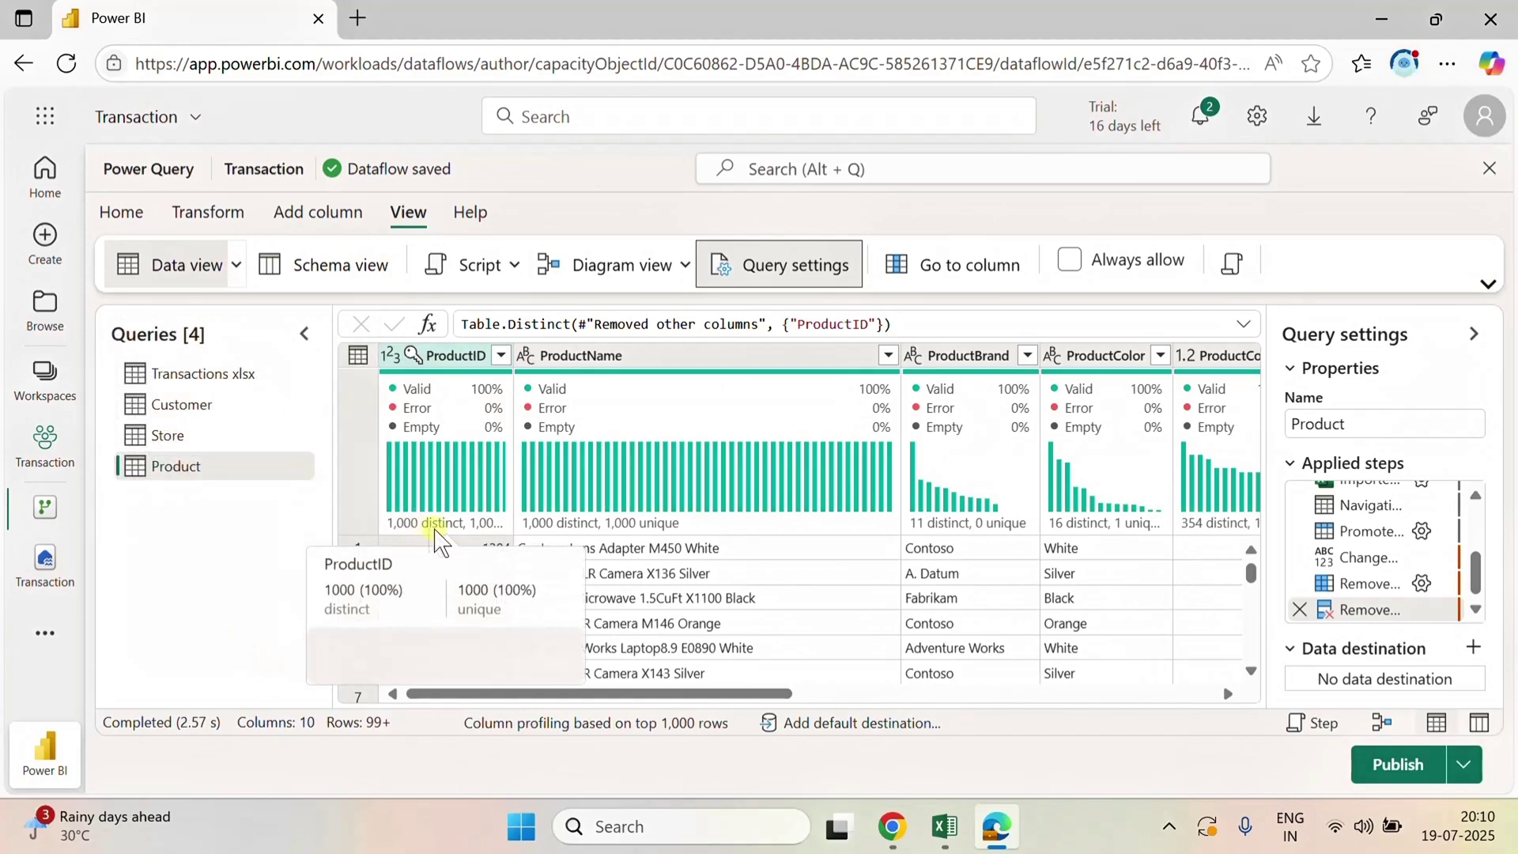
- Check the distinct and unique values of StoreID in the Store query and of CustomerID in the Customer query
click(190, 437)
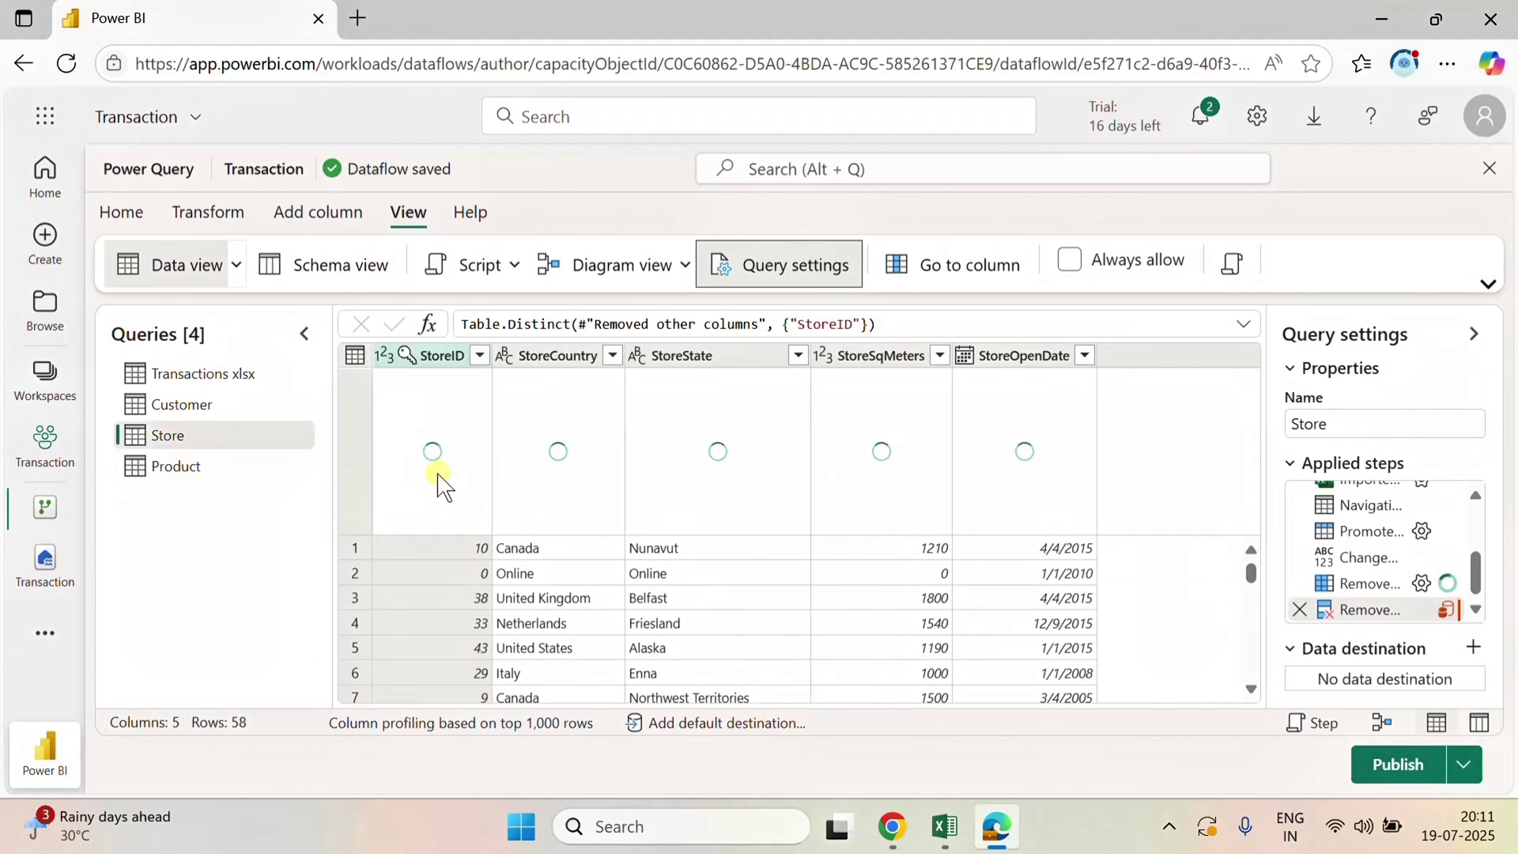
mouse_move(414, 537)
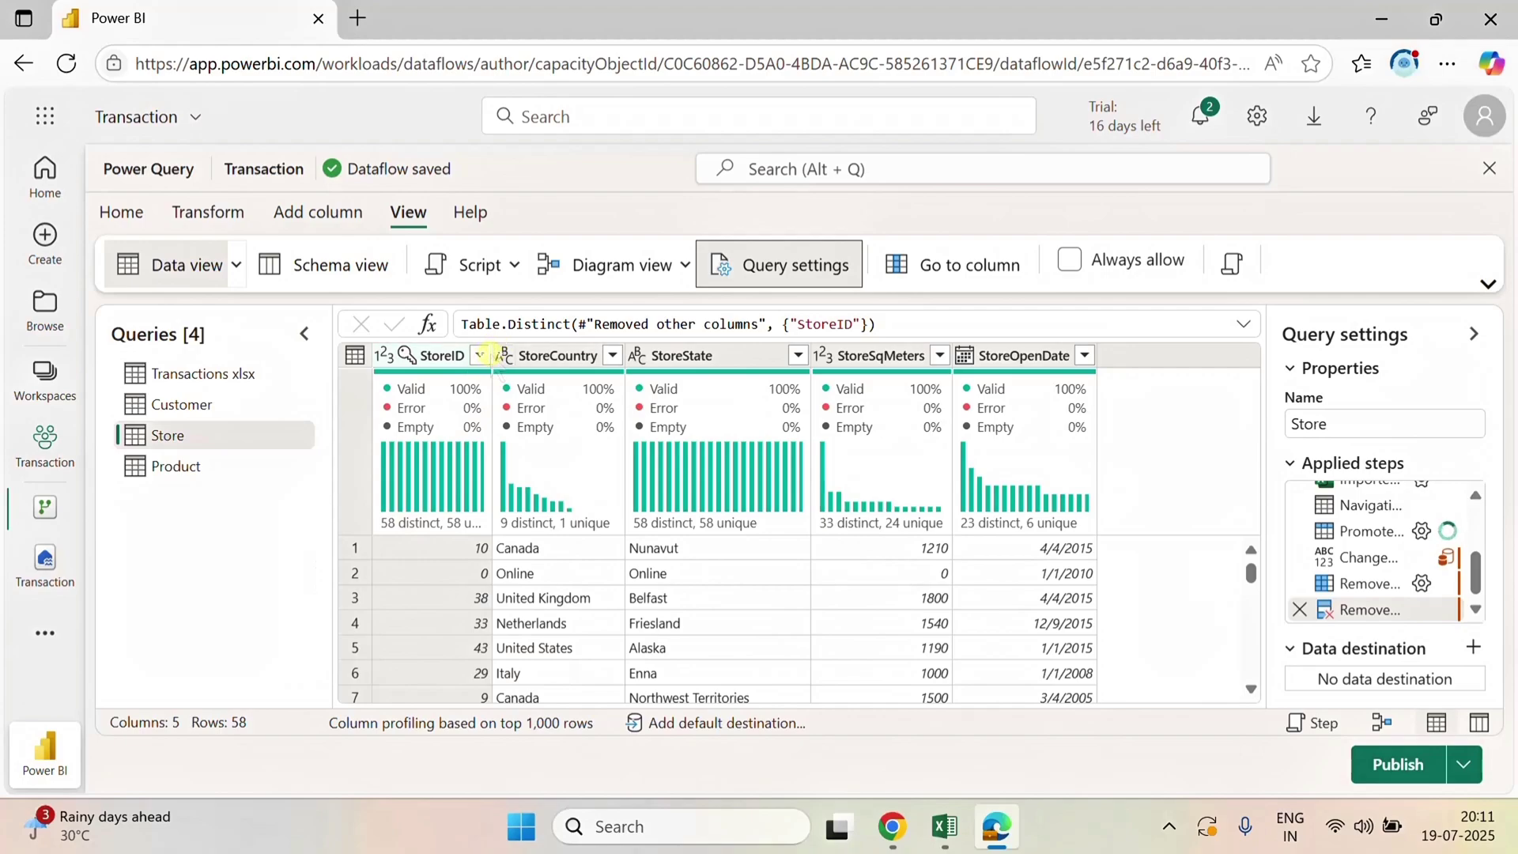
drag(491, 353, 575, 355)
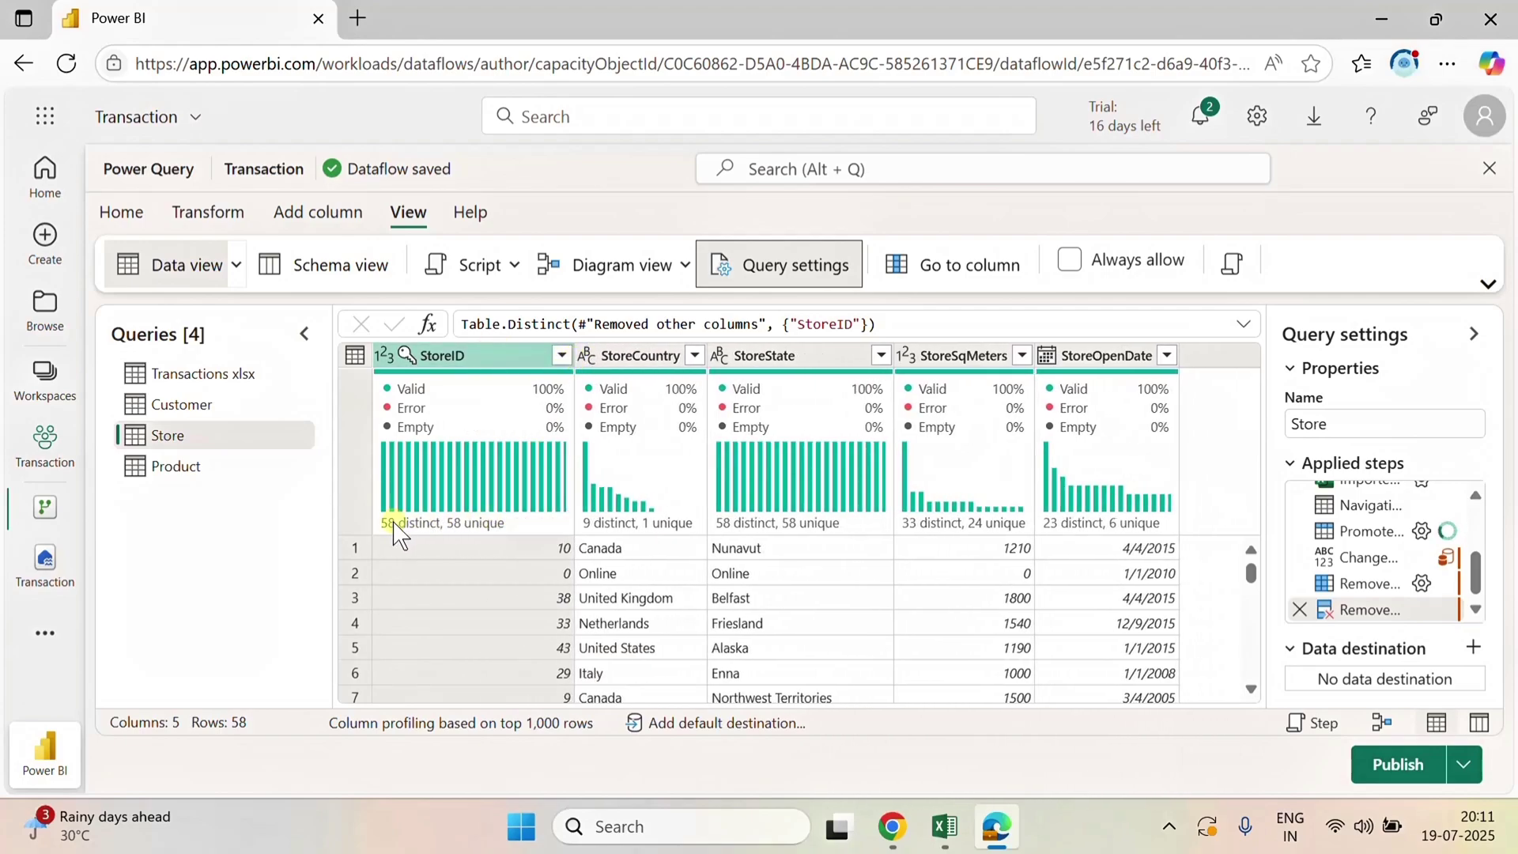
click(181, 404)
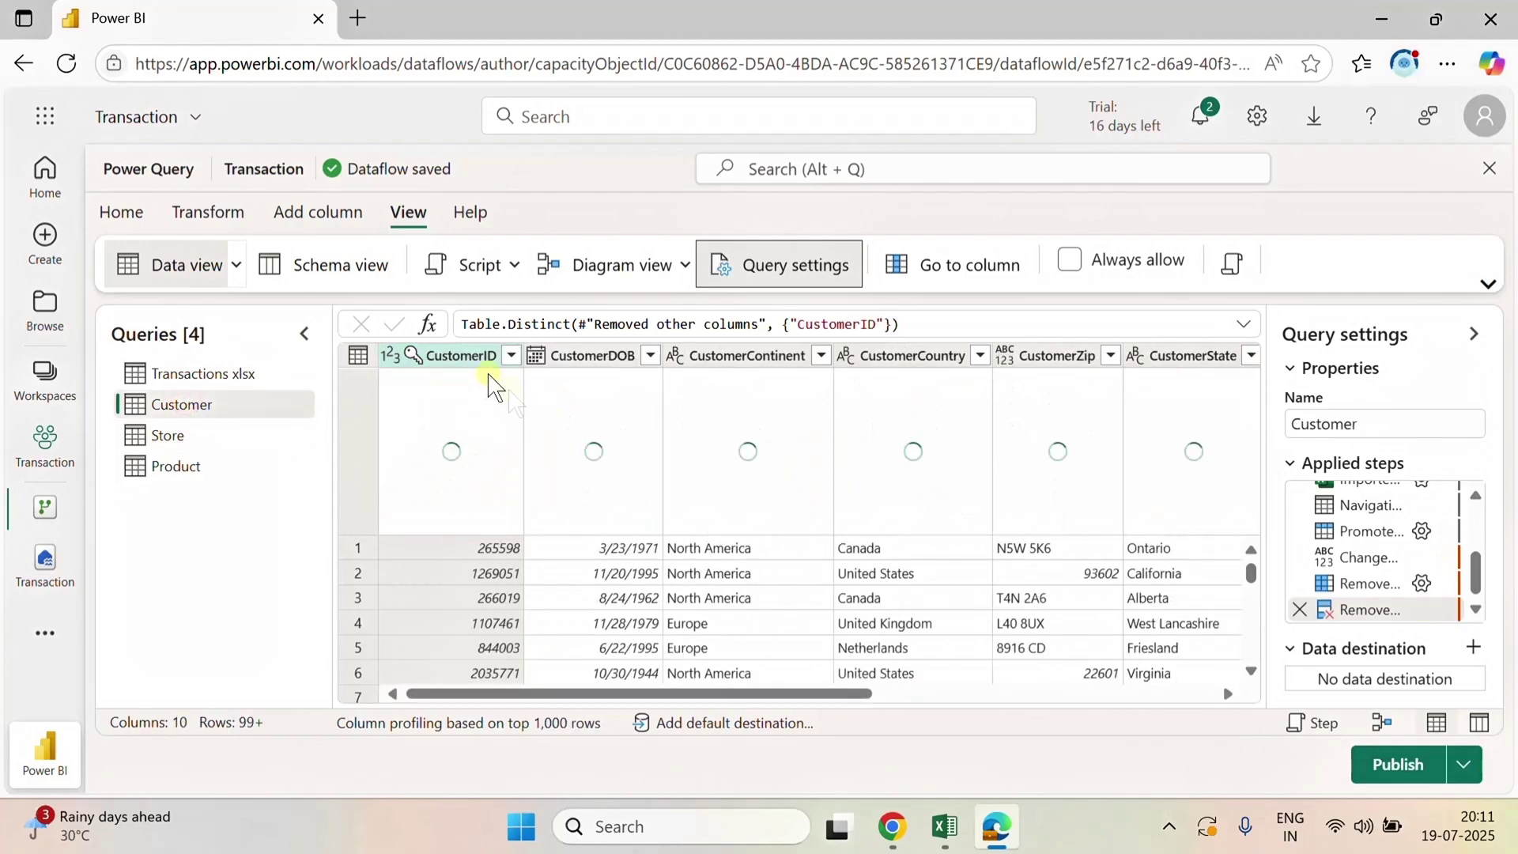
drag(523, 356, 560, 360)
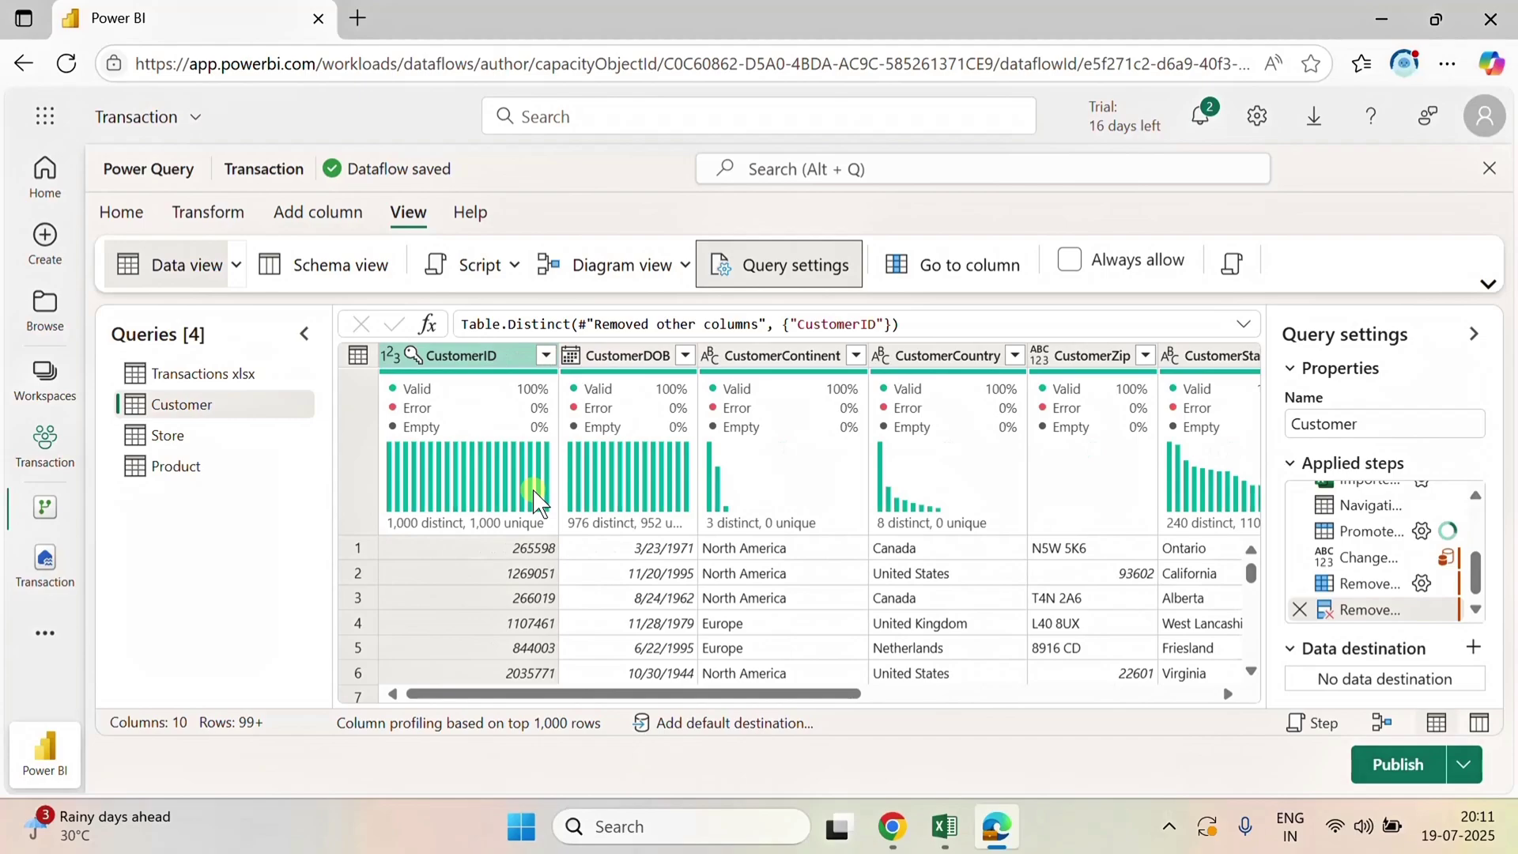
mouse_move(533, 491)
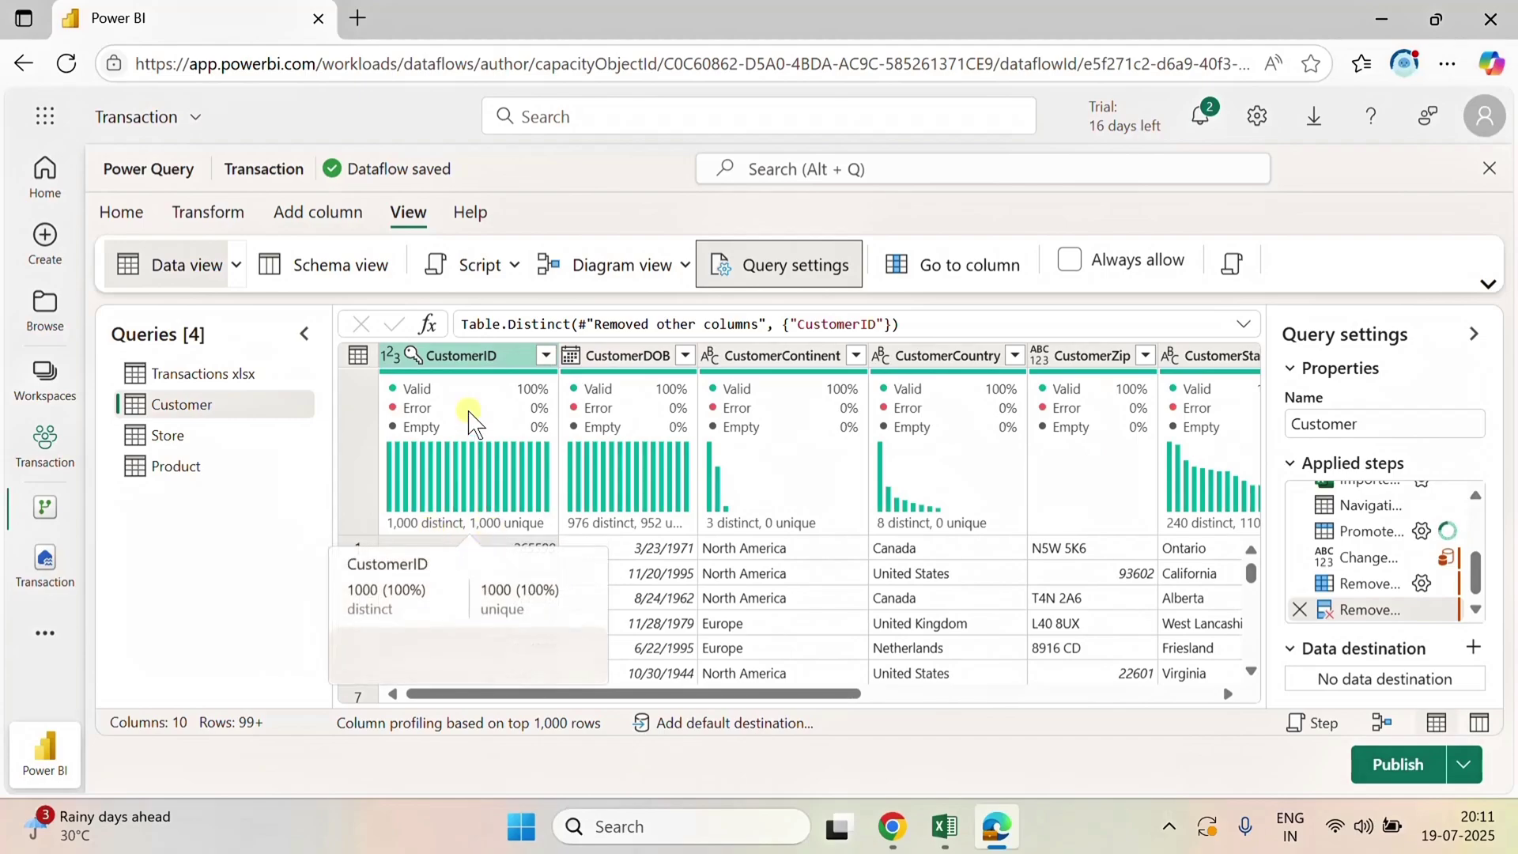
mouse_move(465, 417)
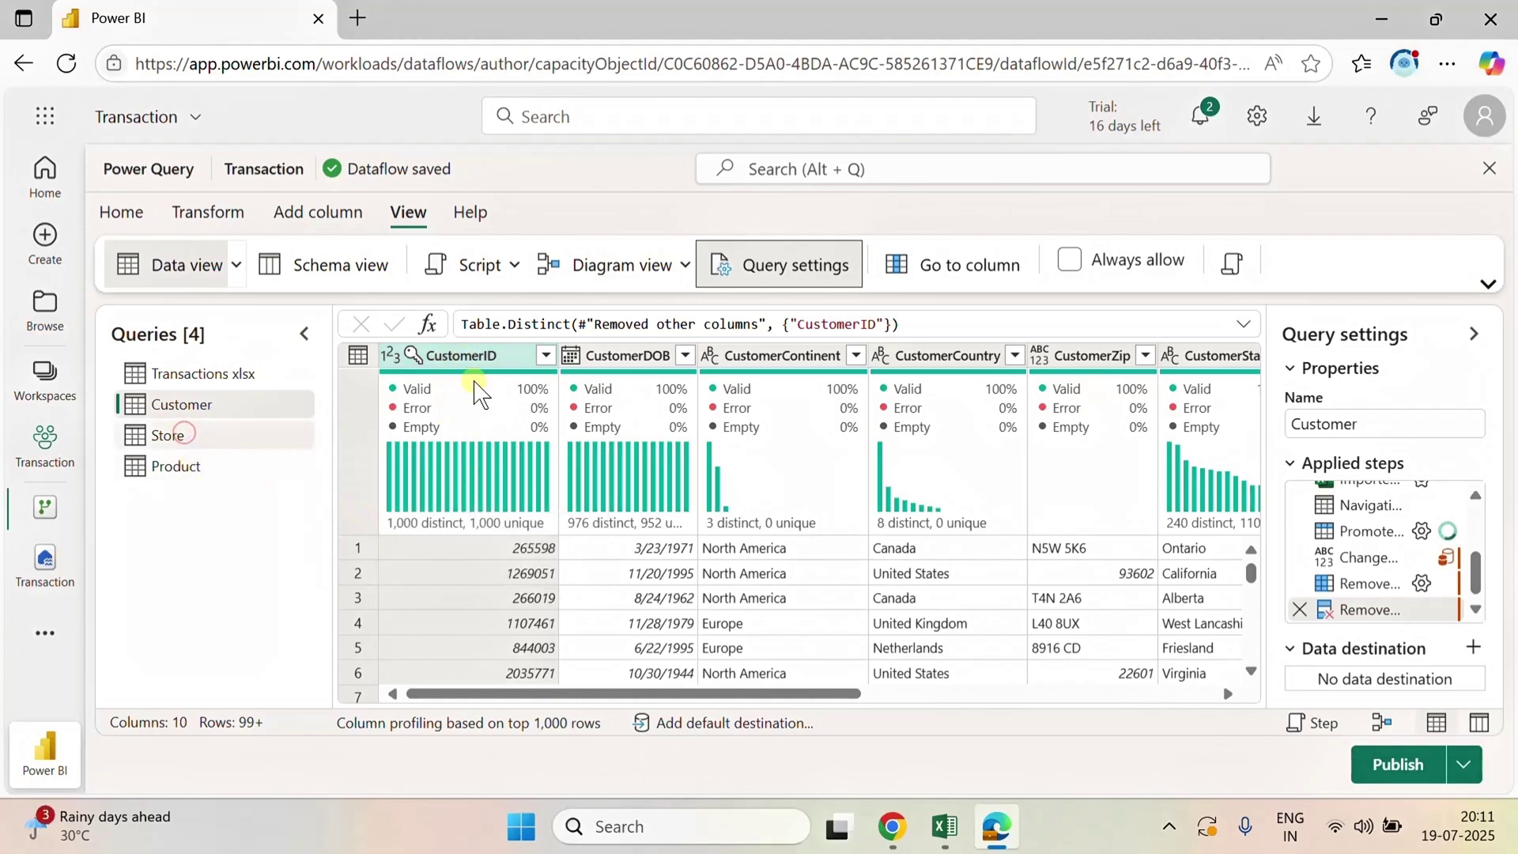
- Return to the Product query and turn off the column profile
click(184, 435)
click(192, 463)
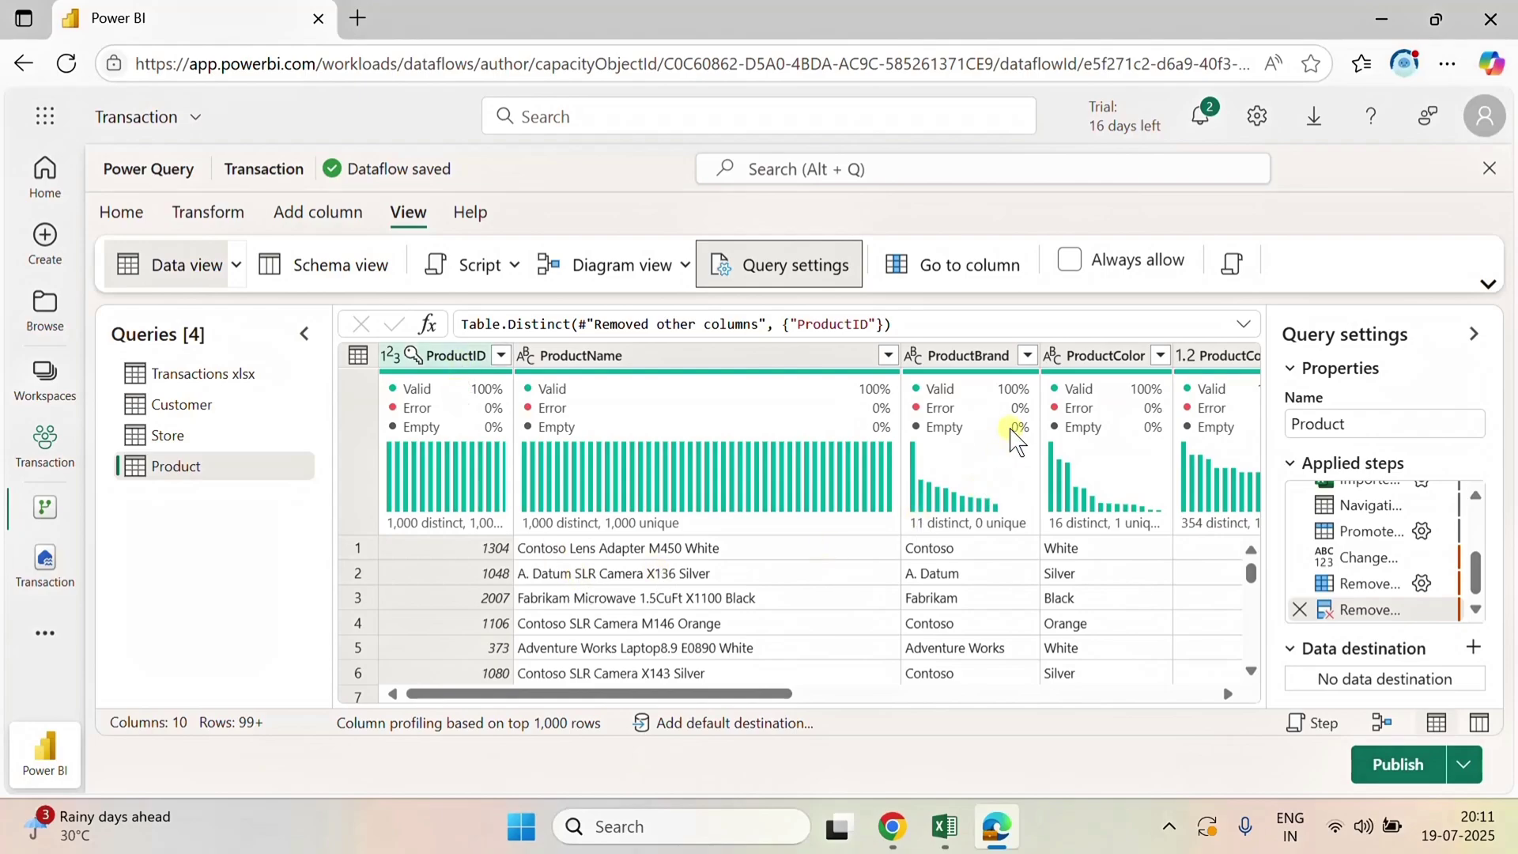
click(236, 266)
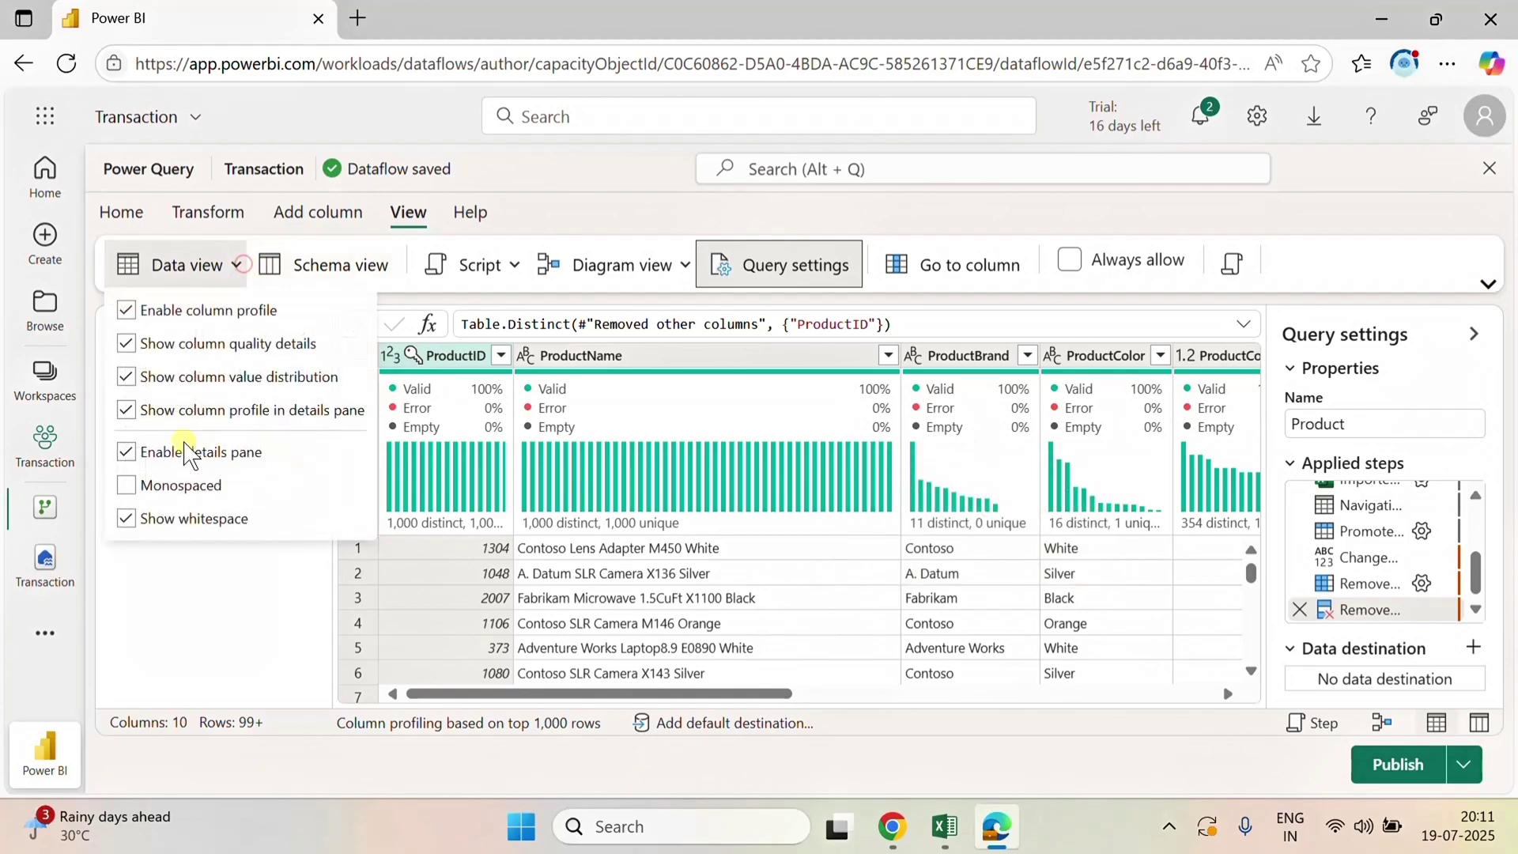
click(126, 312)
click(286, 603)
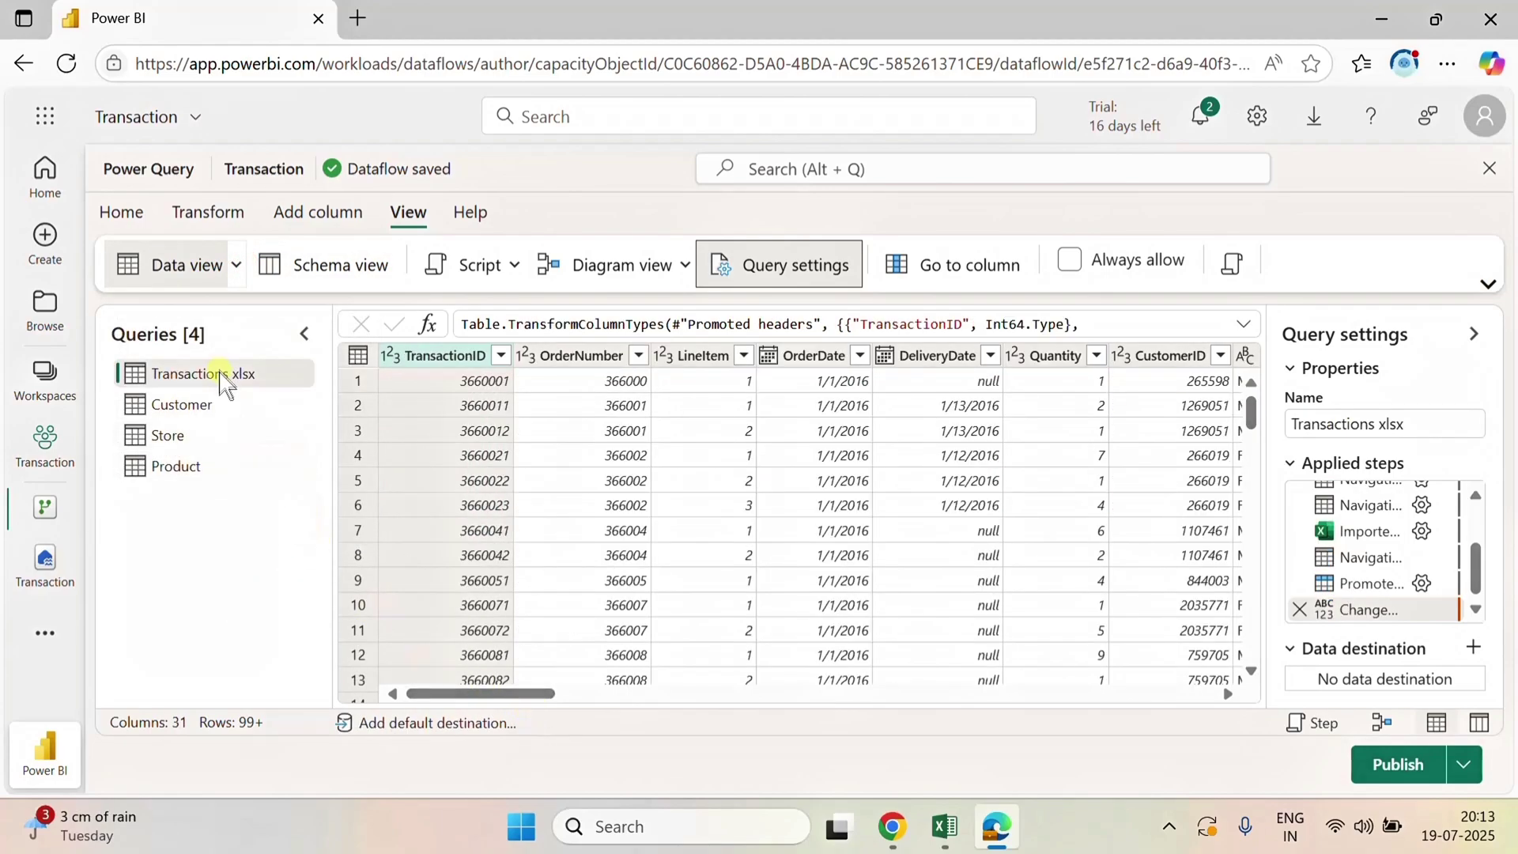
- Look through the customer, store and product columns of the Transactions xlsx query
drag(545, 683, 669, 696)
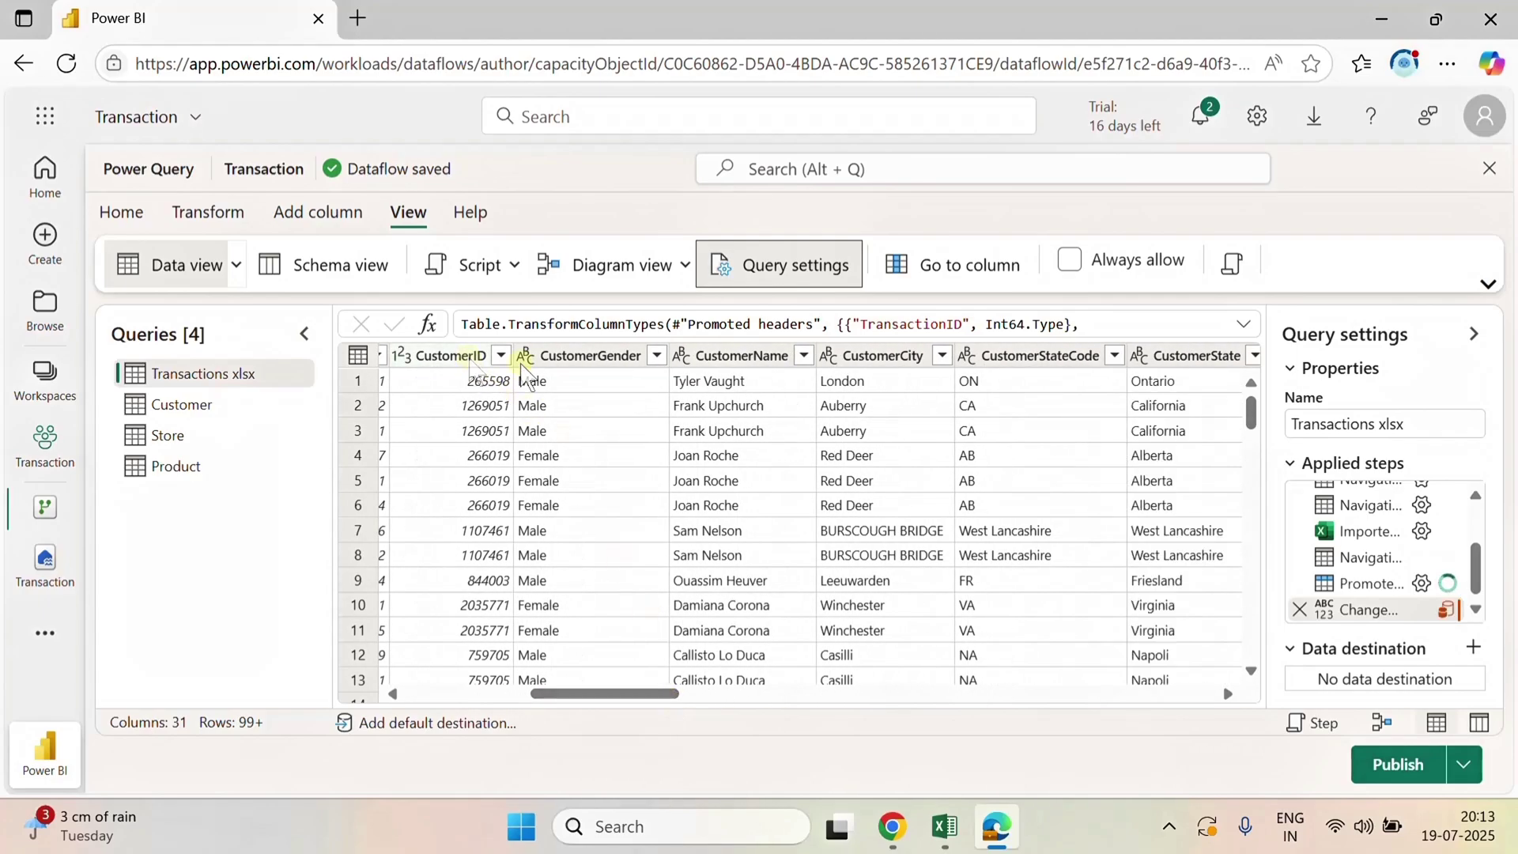
click(1228, 694)
click(1228, 694)
click(1228, 694)
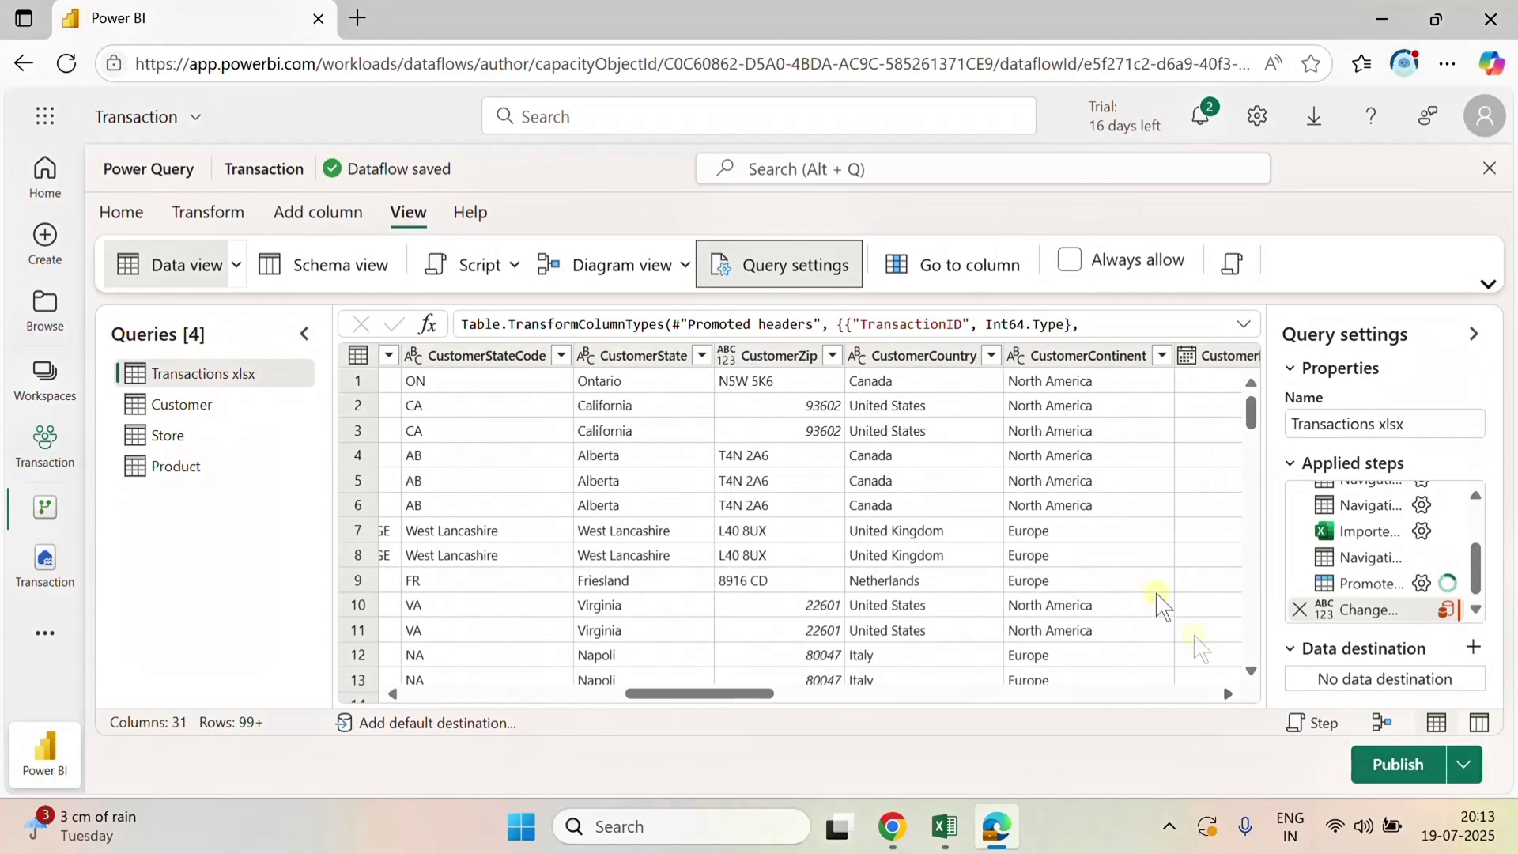
click(1229, 696)
click(1230, 696)
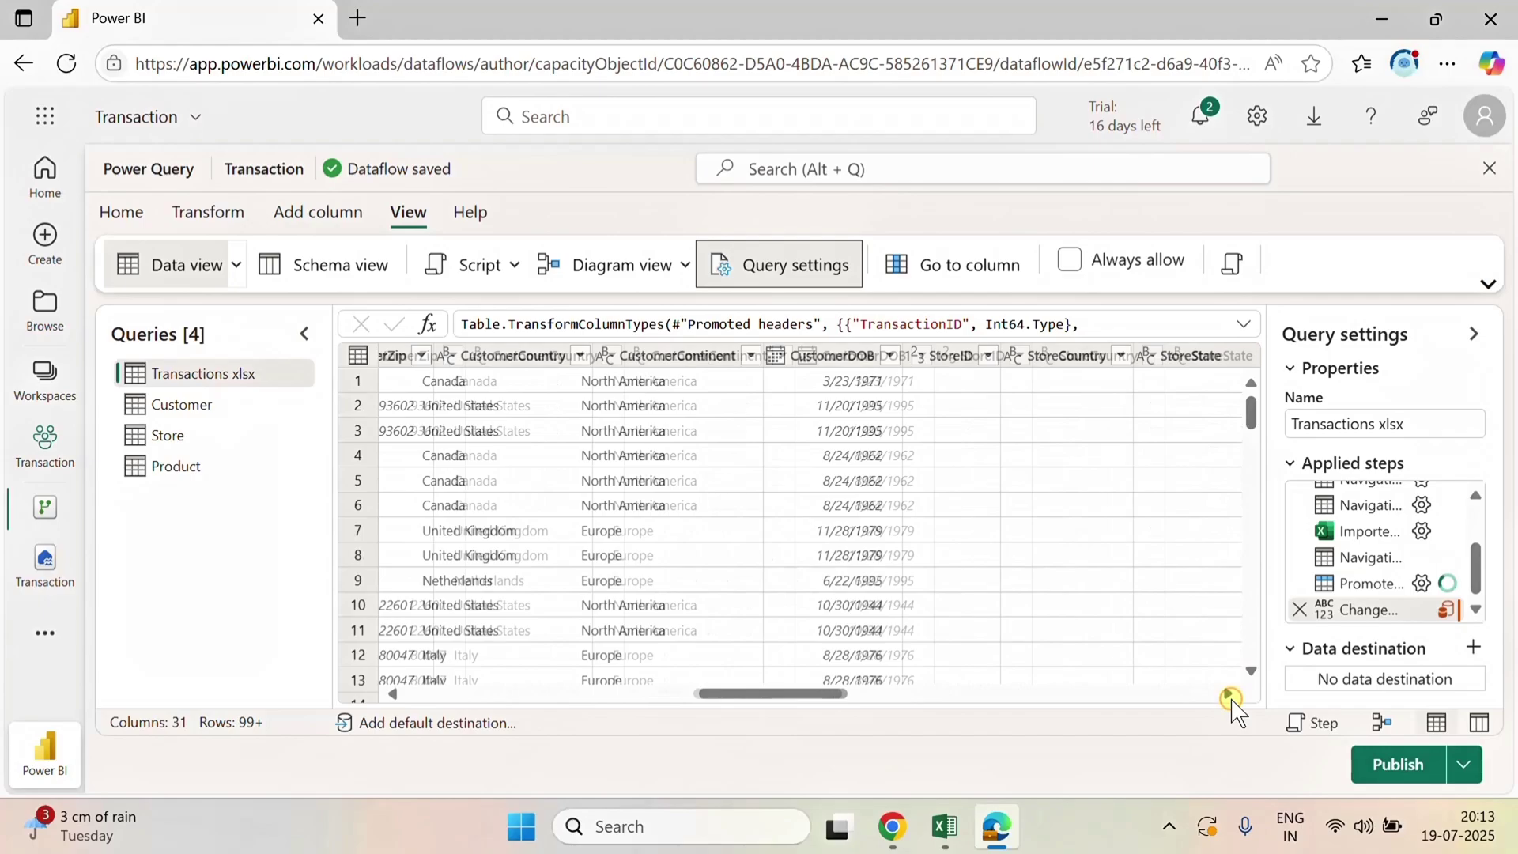
click(1229, 696)
click(1230, 696)
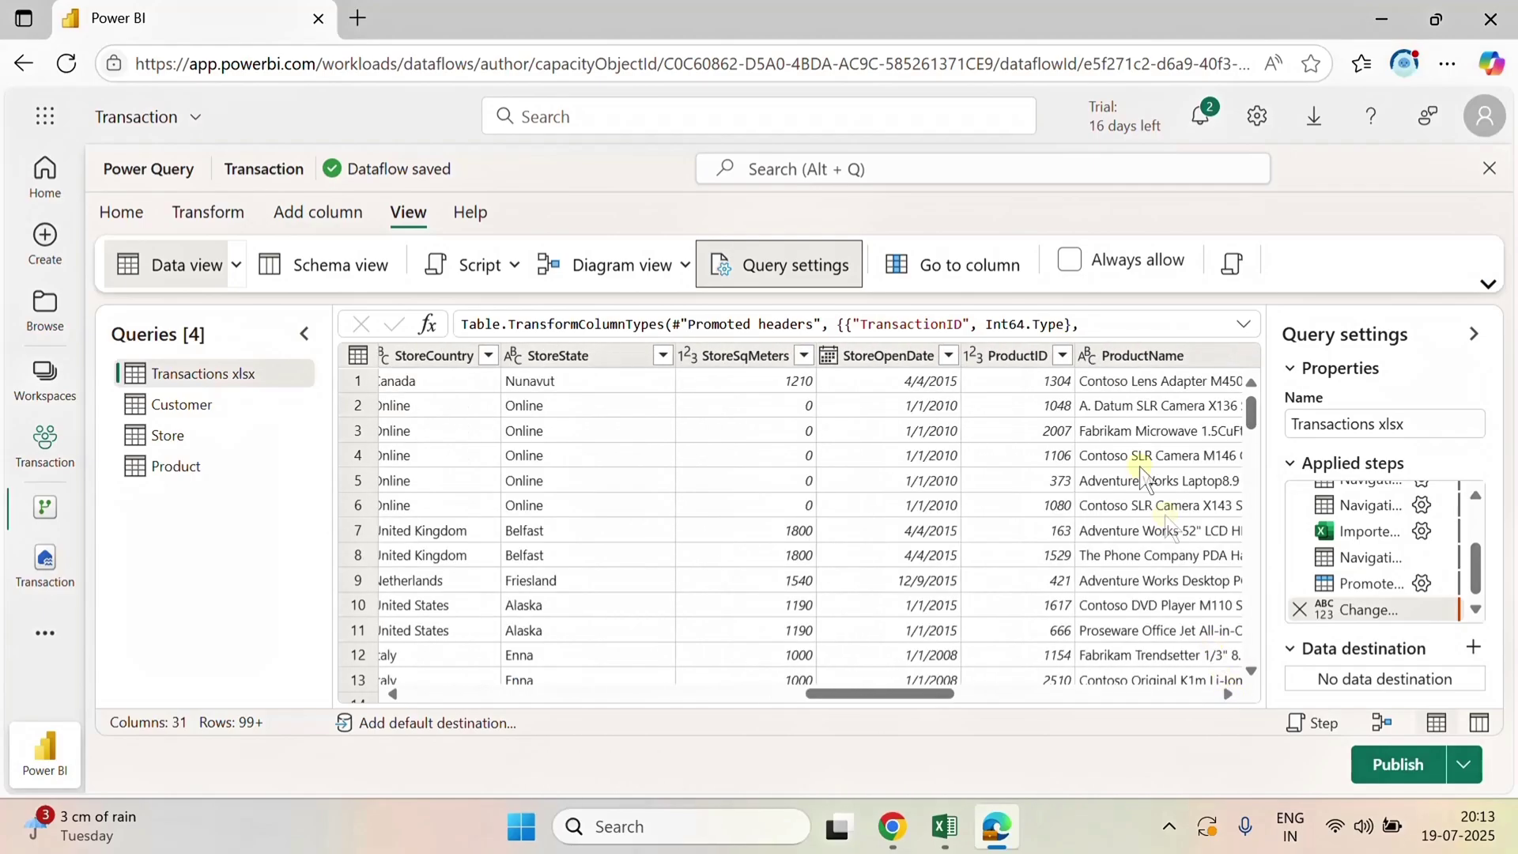
drag(935, 695, 613, 689)
drag(613, 694, 563, 696)
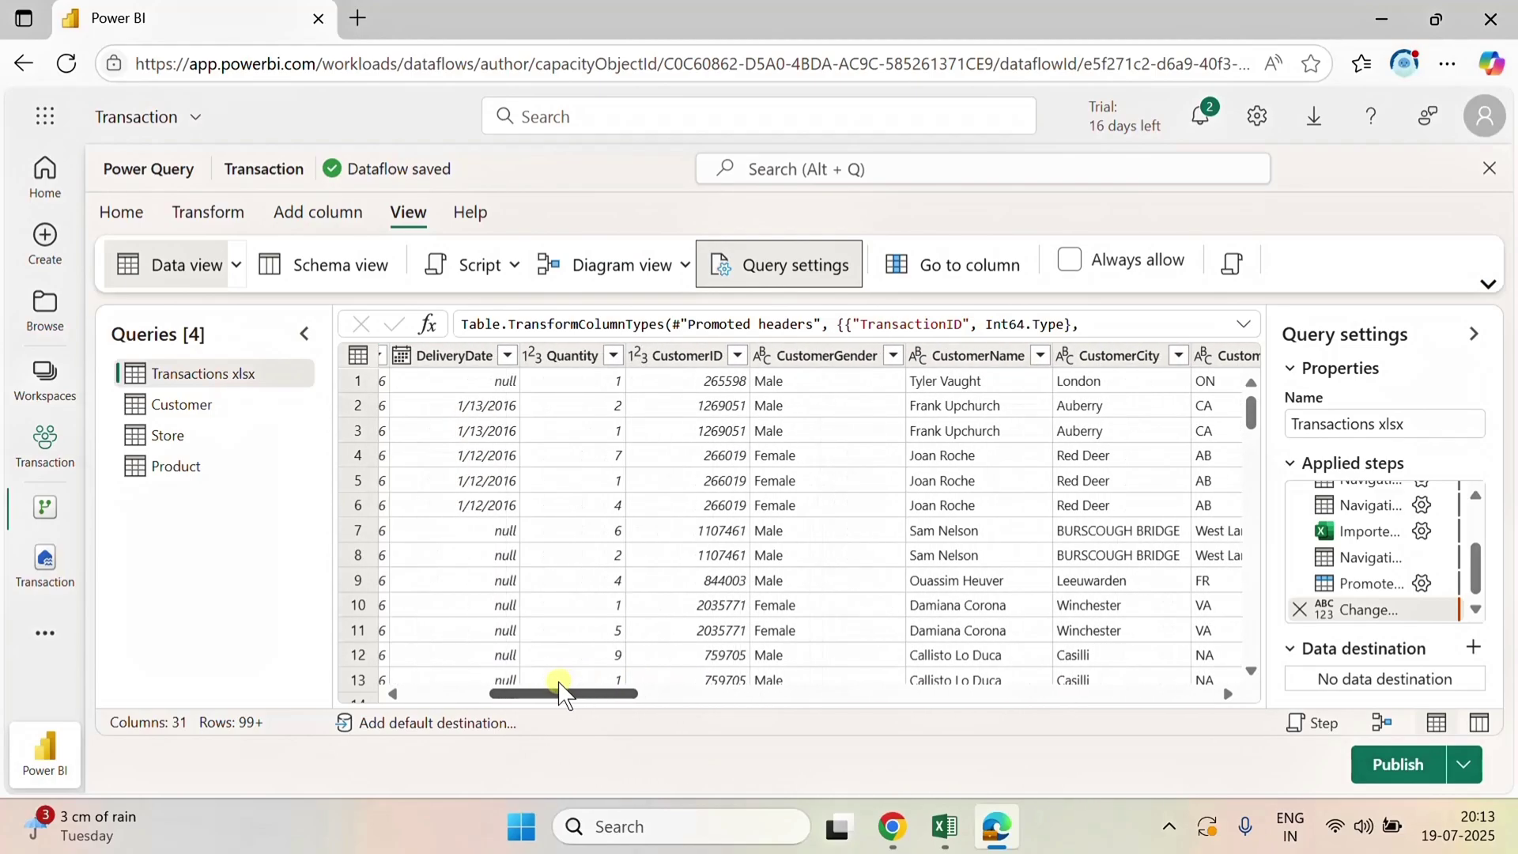
- In the Transactions xlsx query, remove the nine customer columns from CustomerGender through CustomerDOB, keeping CustomerID
click(811, 362)
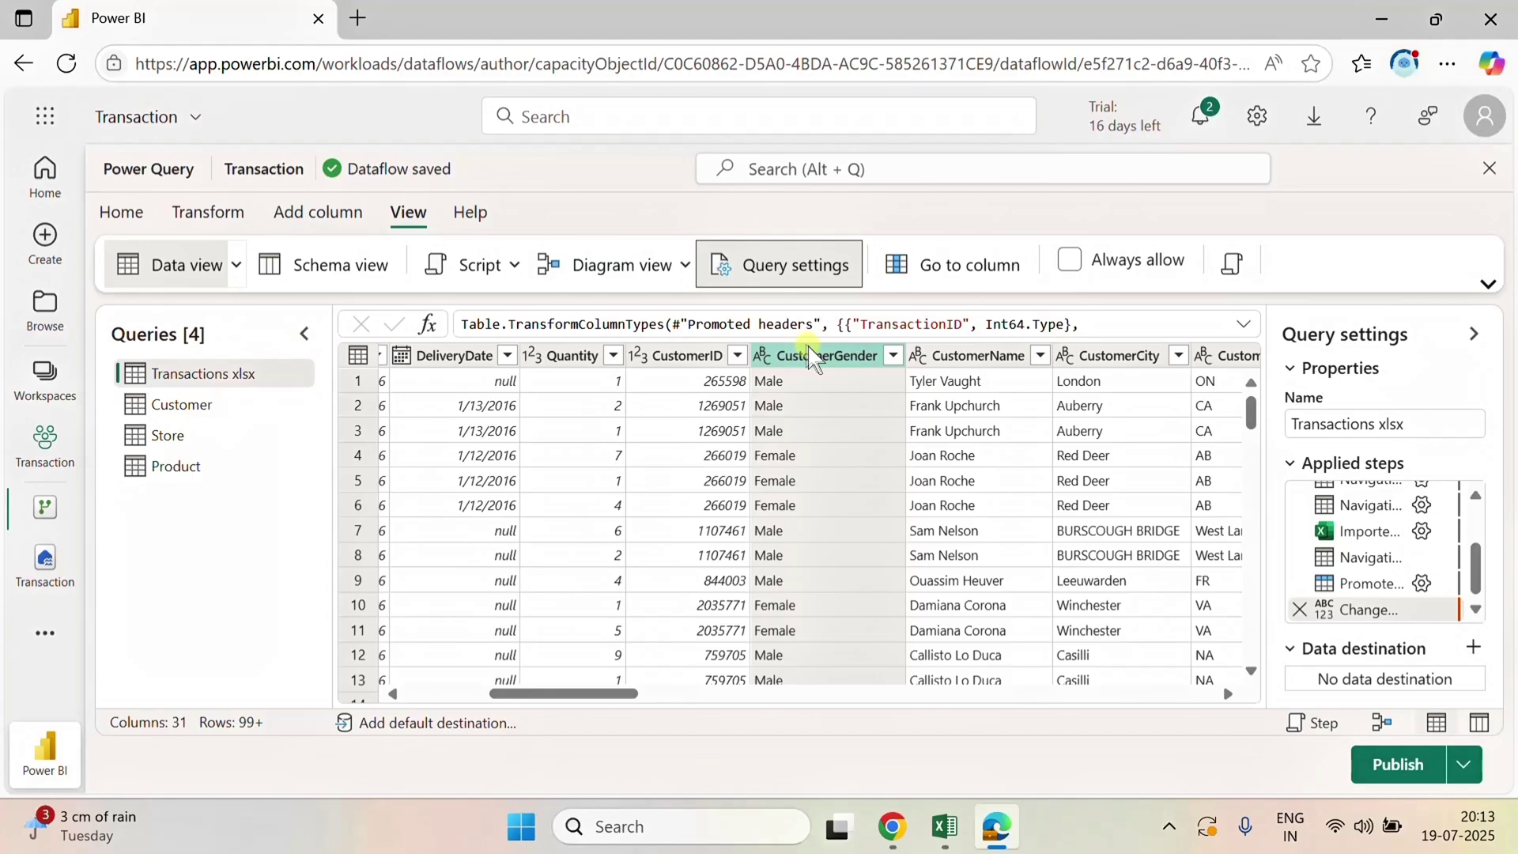
ctrl+click(965, 355)
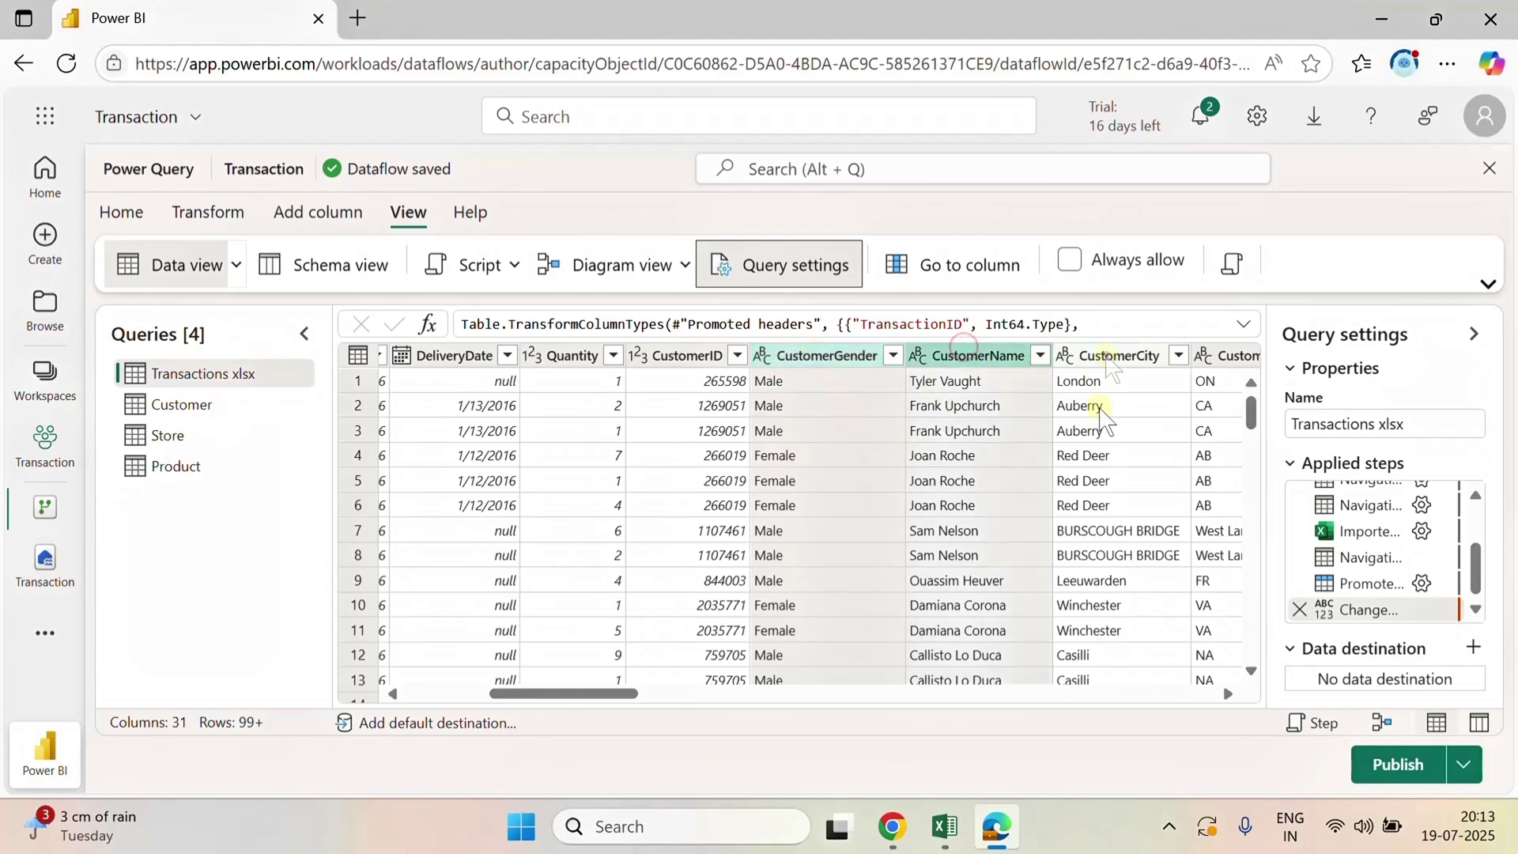
ctrl+click(1107, 355)
click(1230, 694)
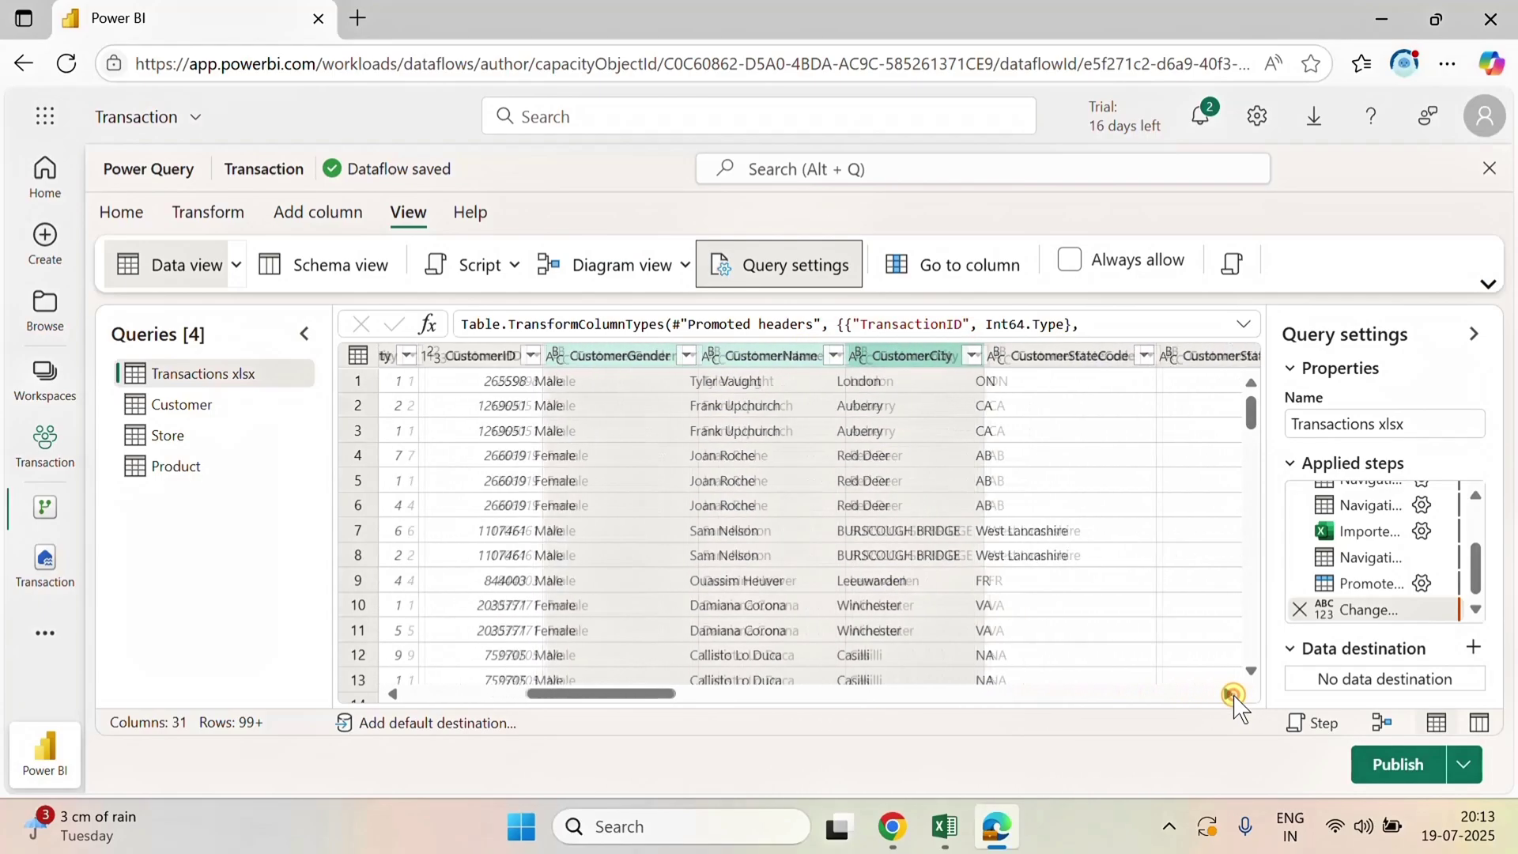
click(756, 355)
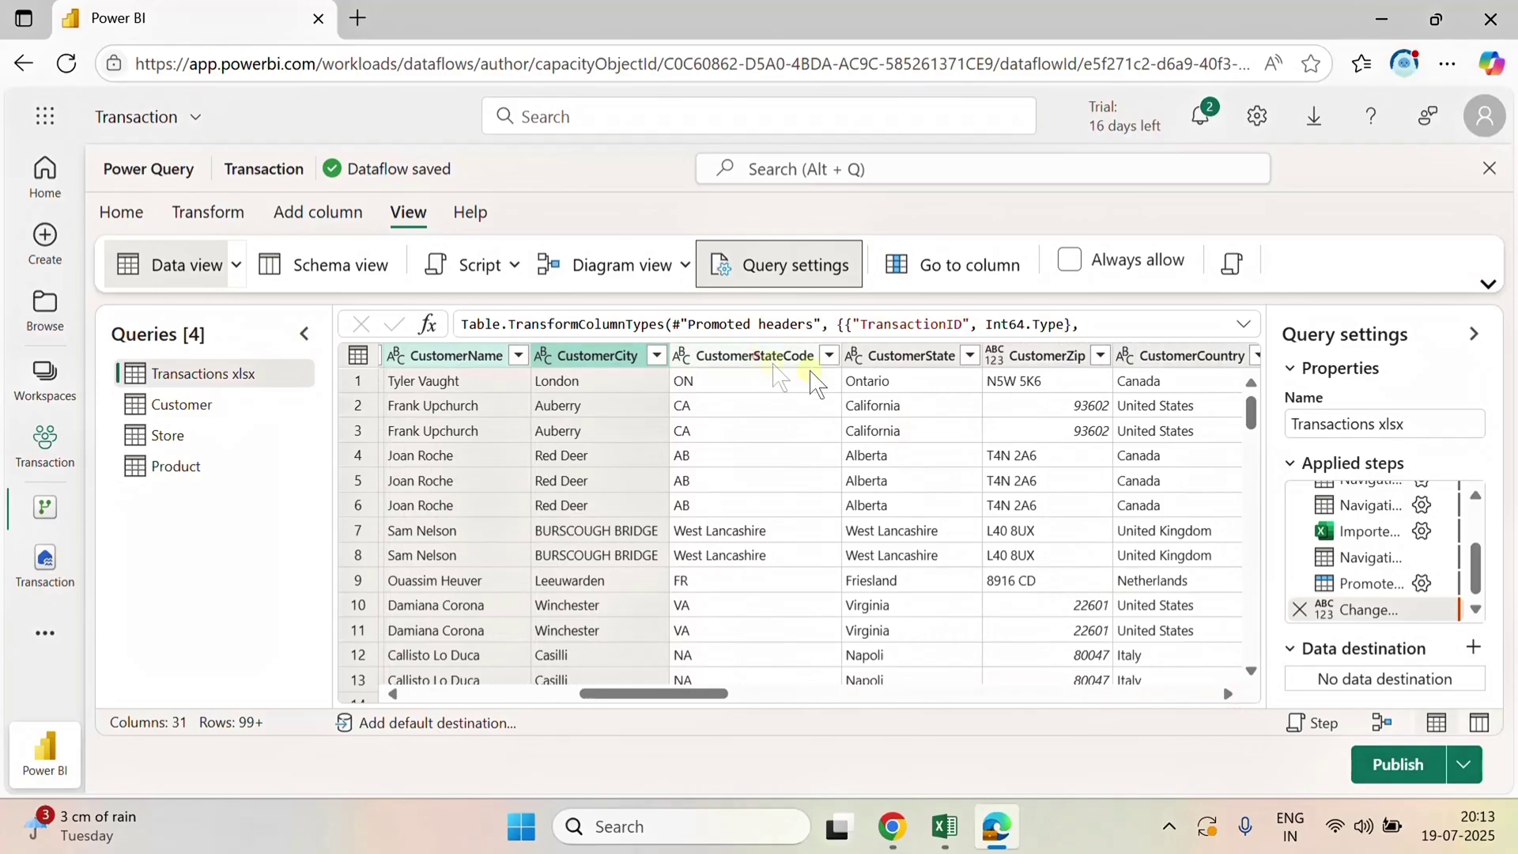
ctrl+click(931, 346)
ctrl+click(1035, 358)
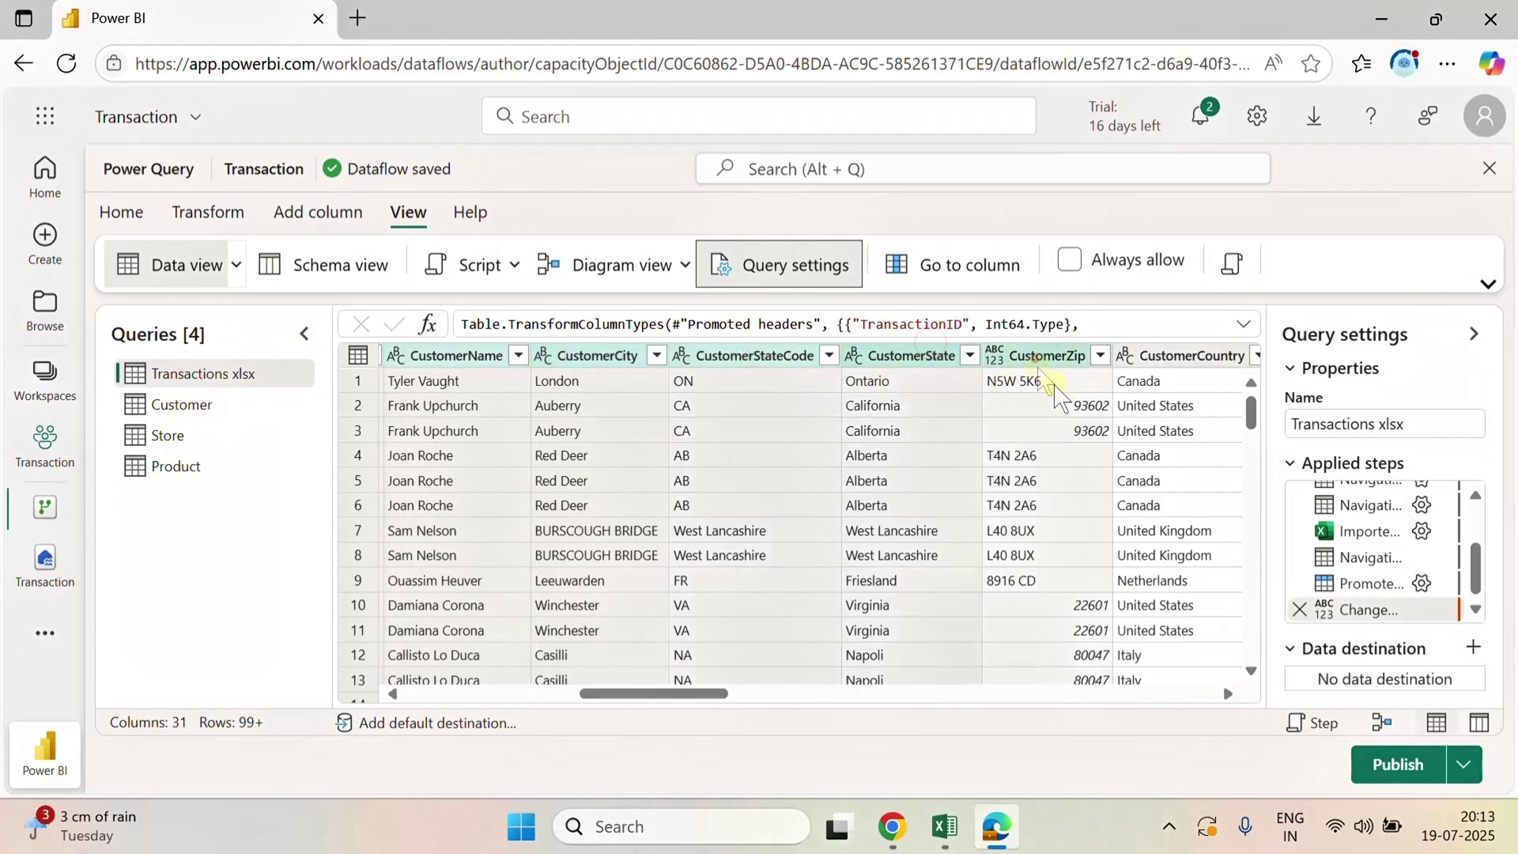
ctrl+click(1187, 354)
click(1230, 694)
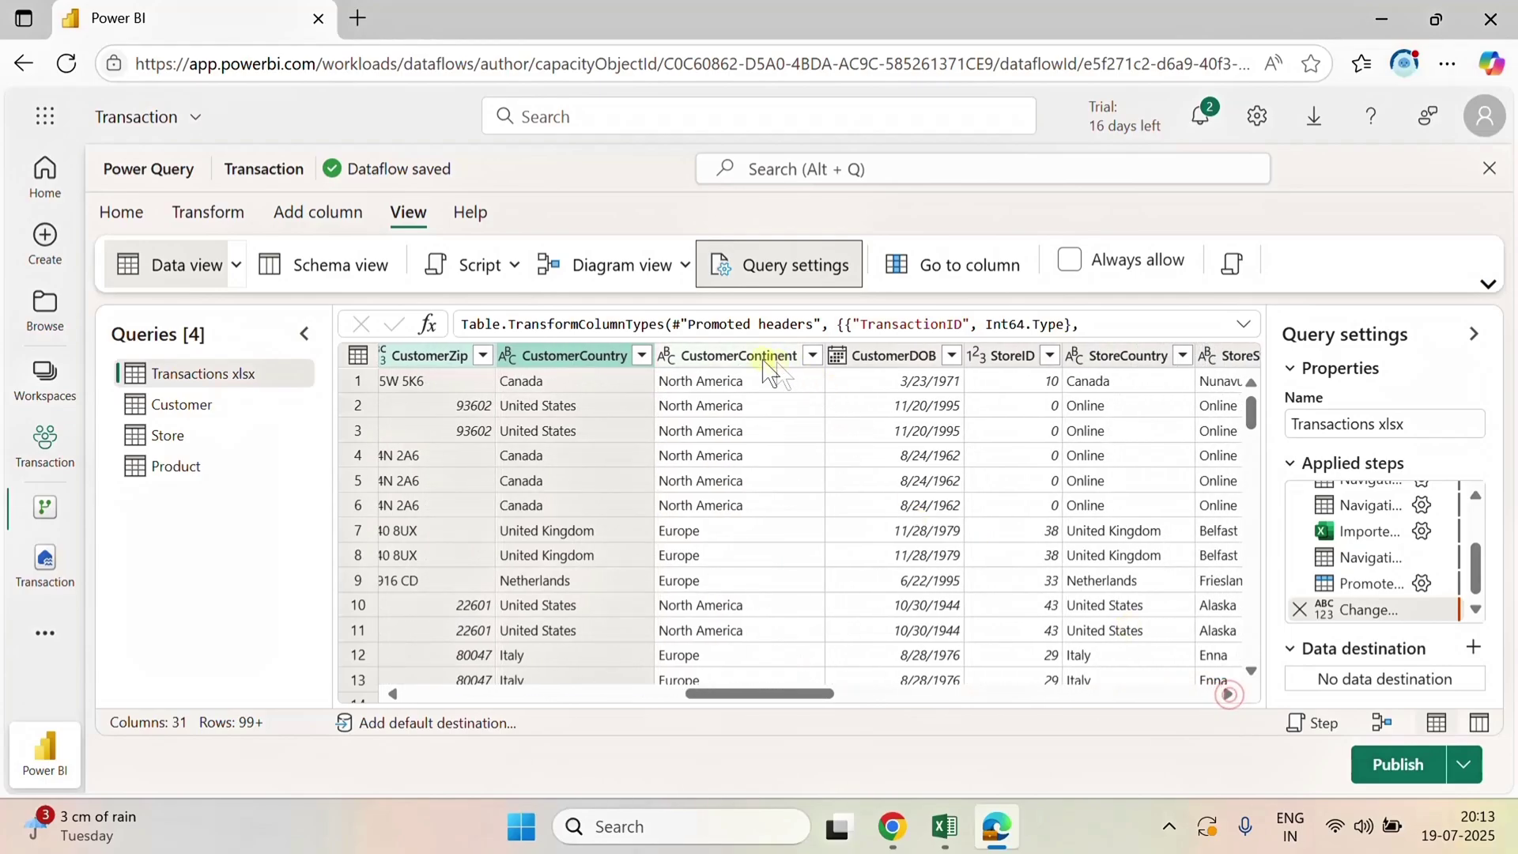
click(751, 355)
ctrl+click(902, 360)
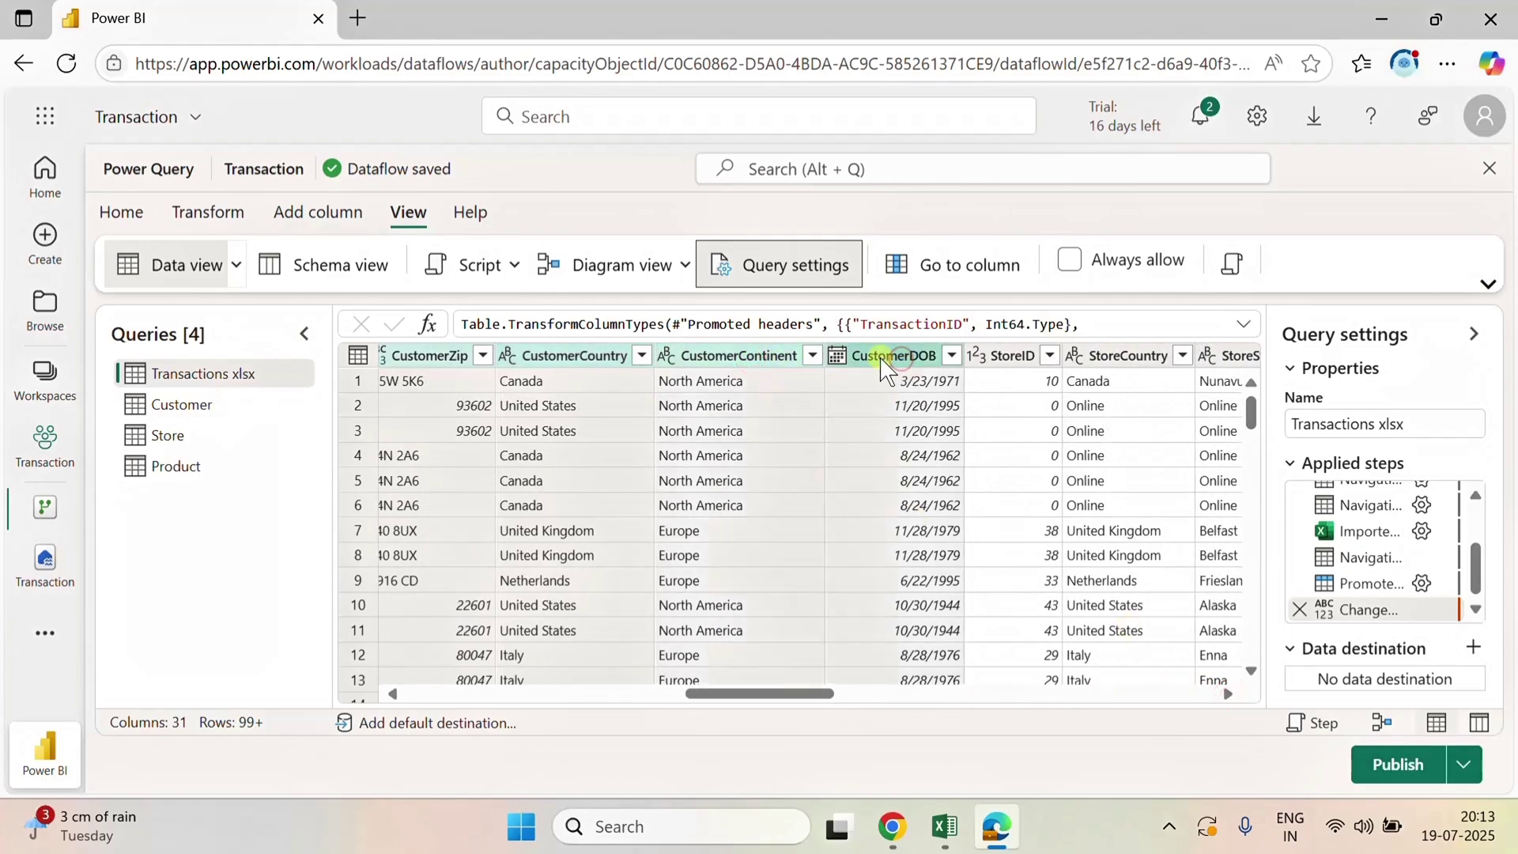
right_click(879, 355)
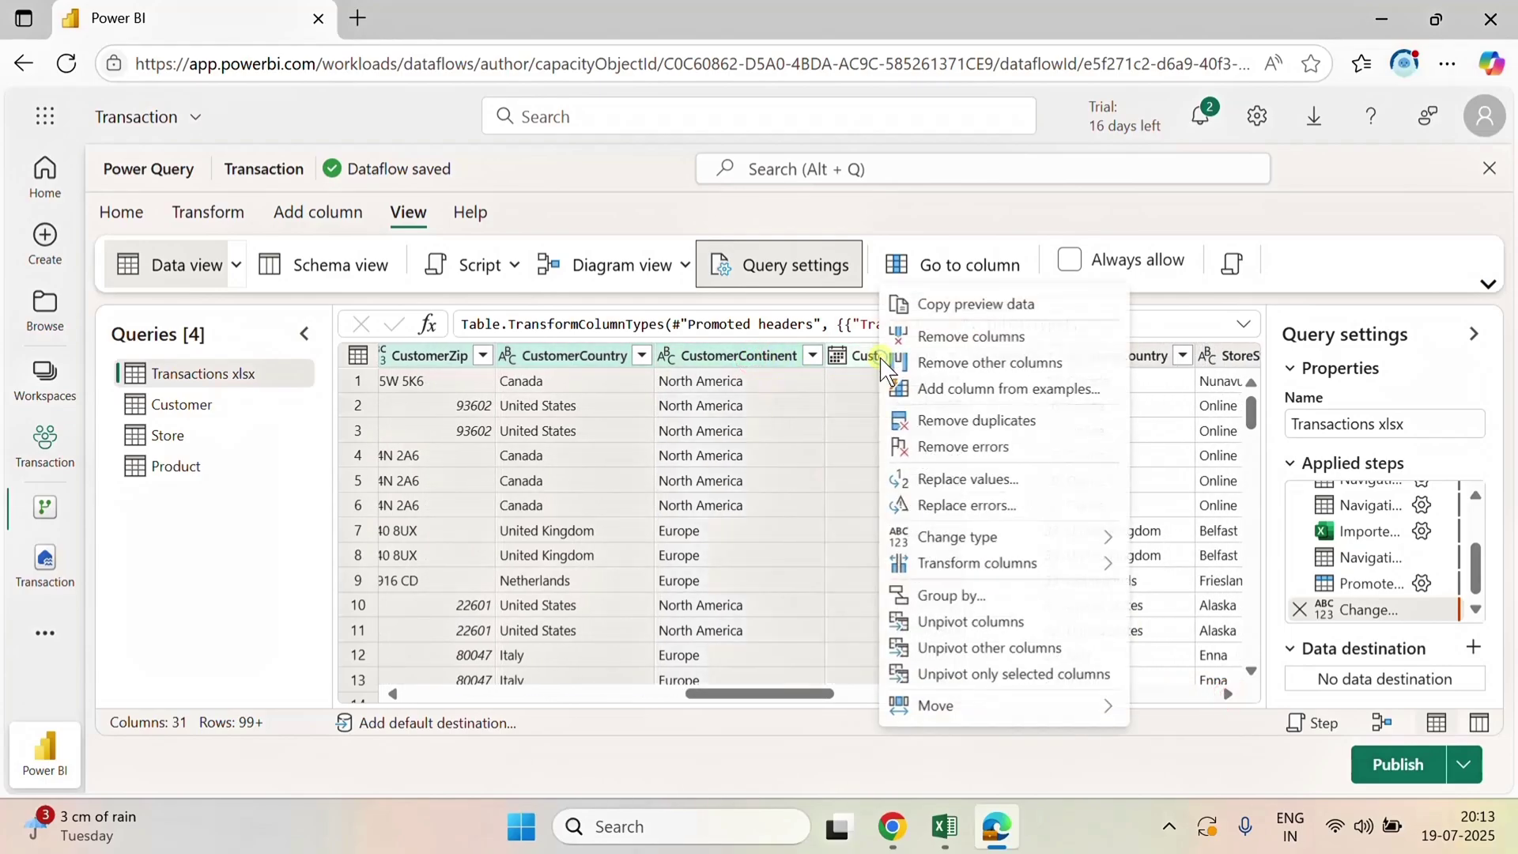
click(971, 336)
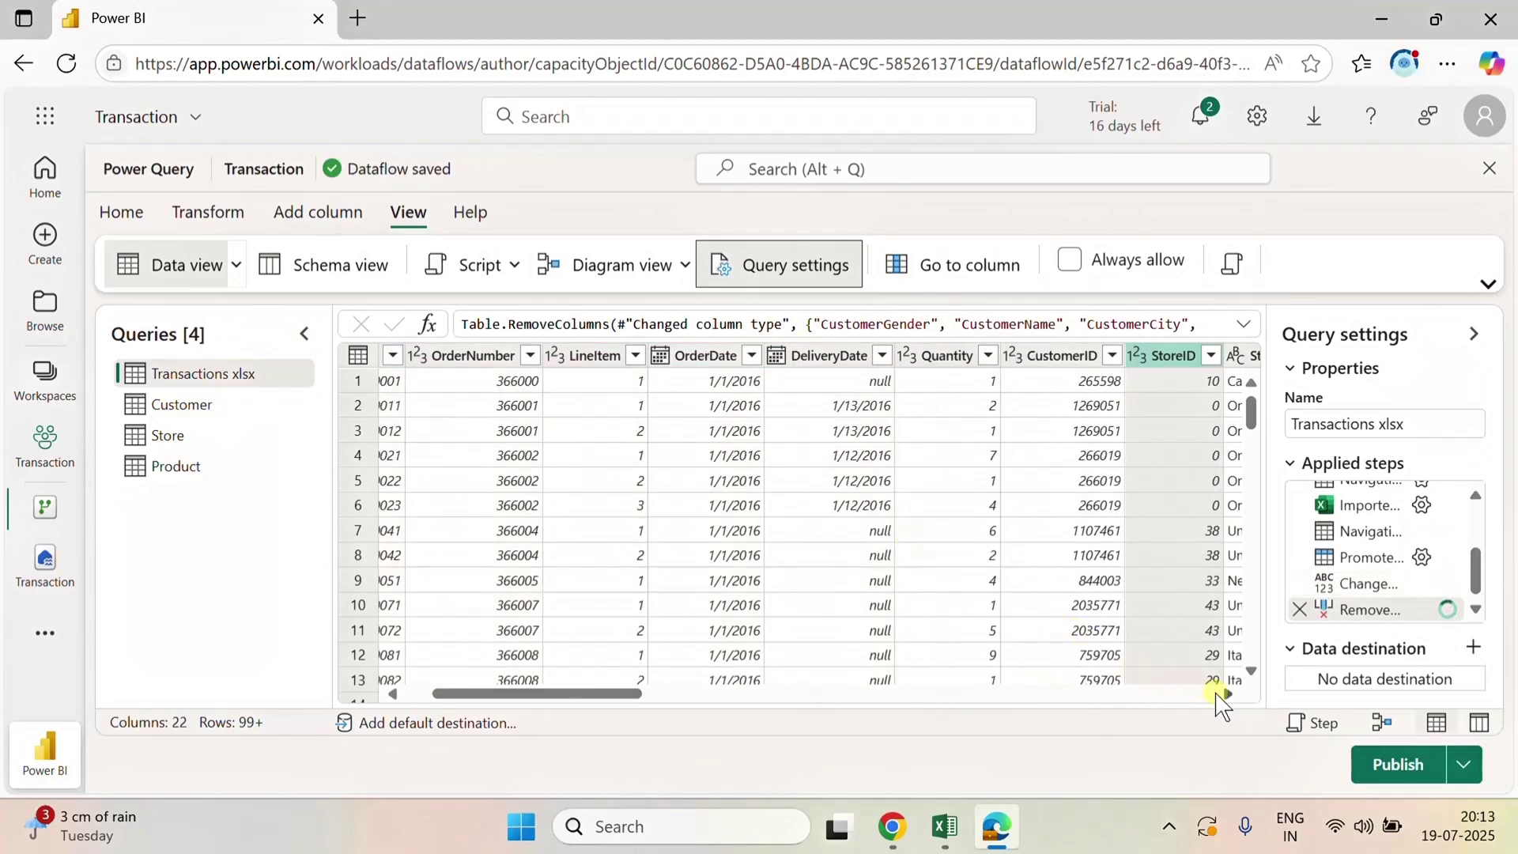
- Remove the StoreCountry, StoreState, StoreSqMeters and StoreOpenDate columns from the Transactions xlsx query, keeping StoreID
drag(1223, 706, 1224, 699)
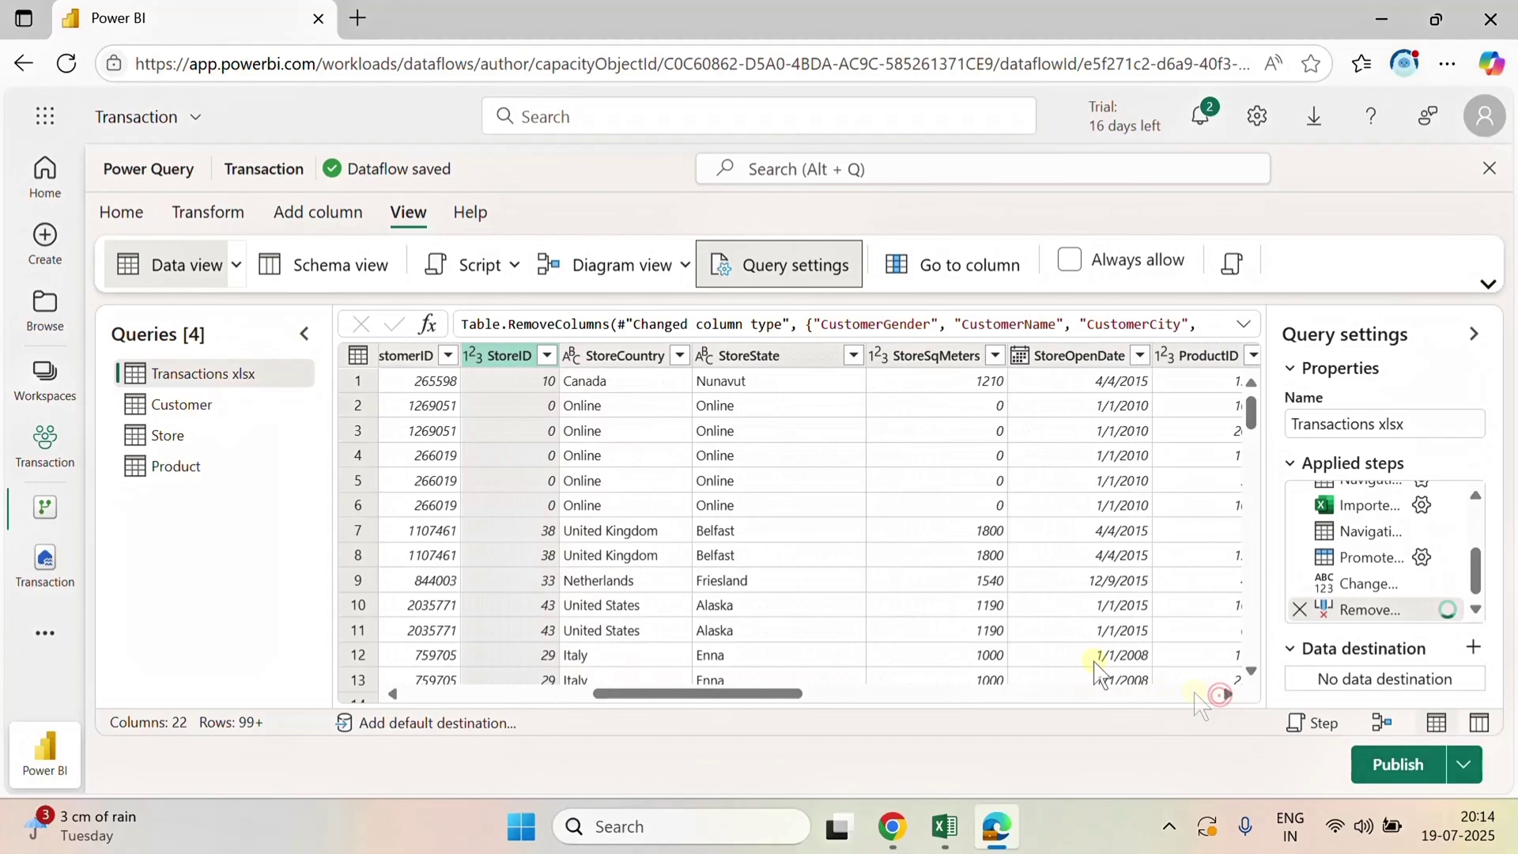
click(621, 356)
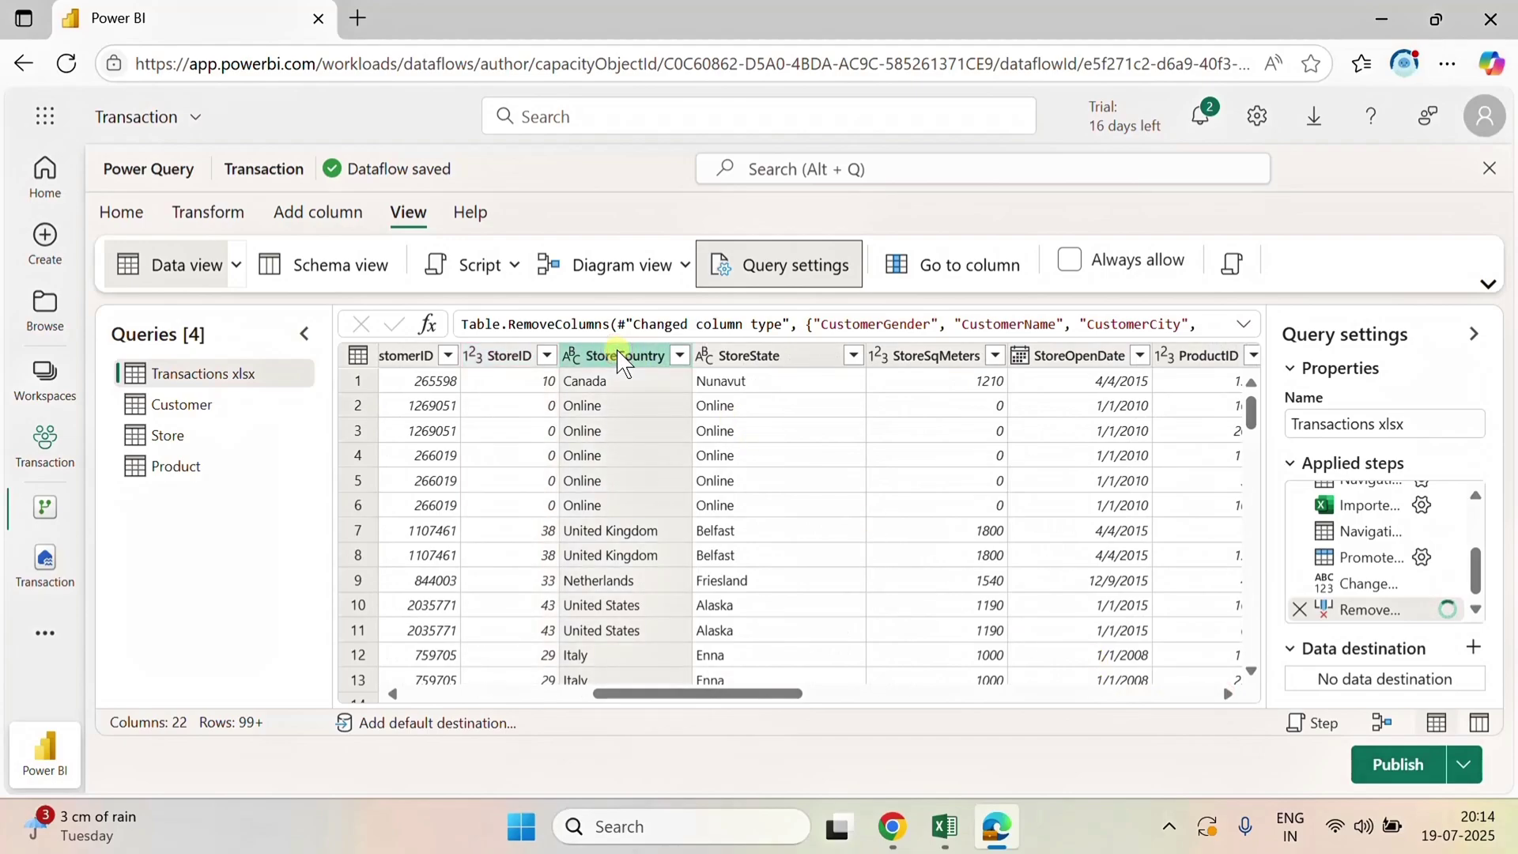
ctrl+click(790, 360)
ctrl+click(957, 360)
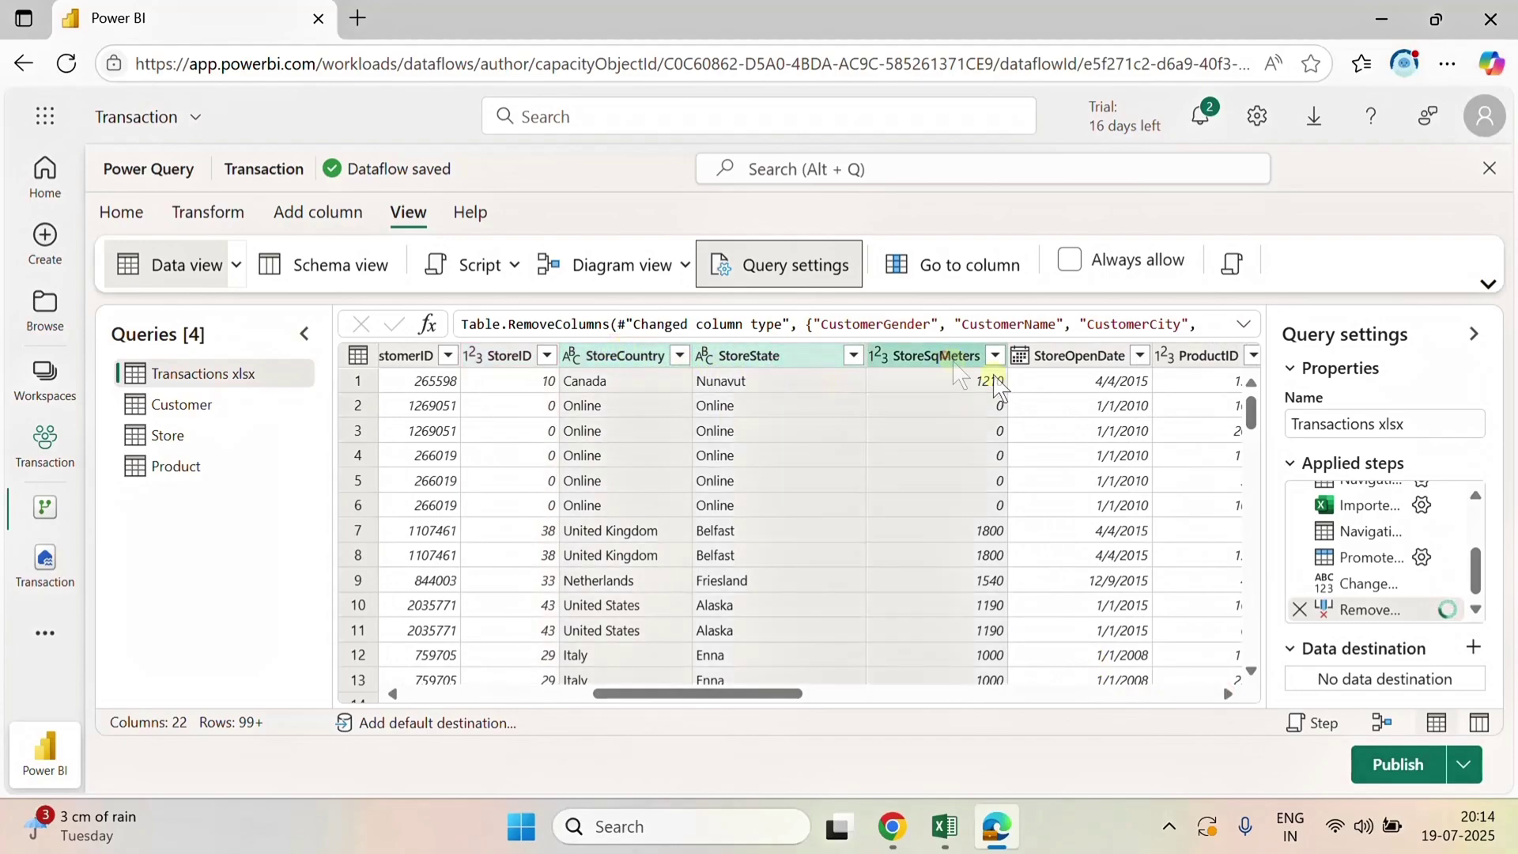
ctrl+click(1064, 362)
right_click(1067, 365)
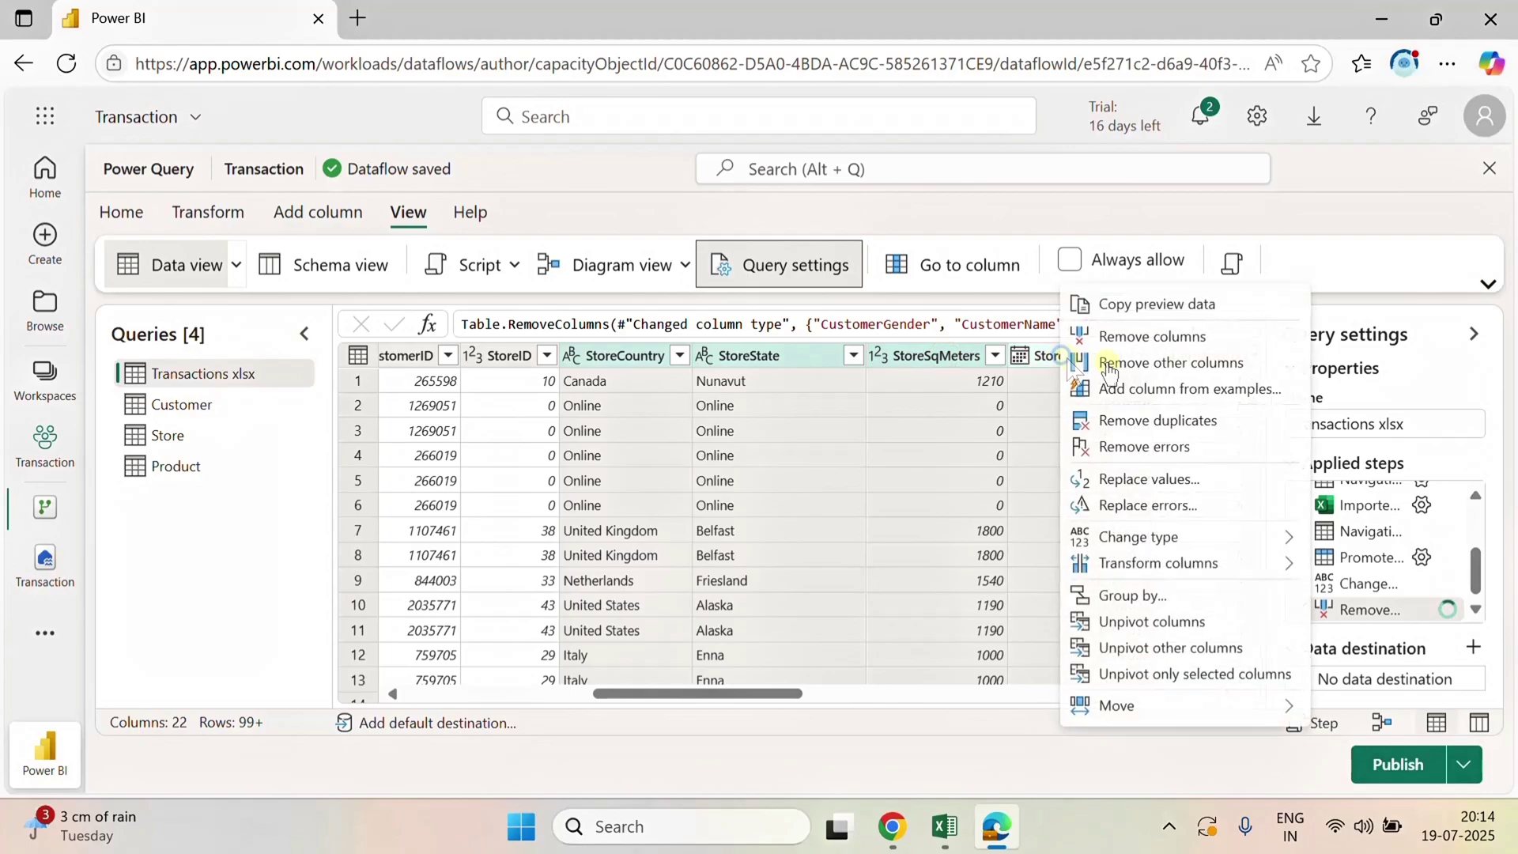
click(1150, 338)
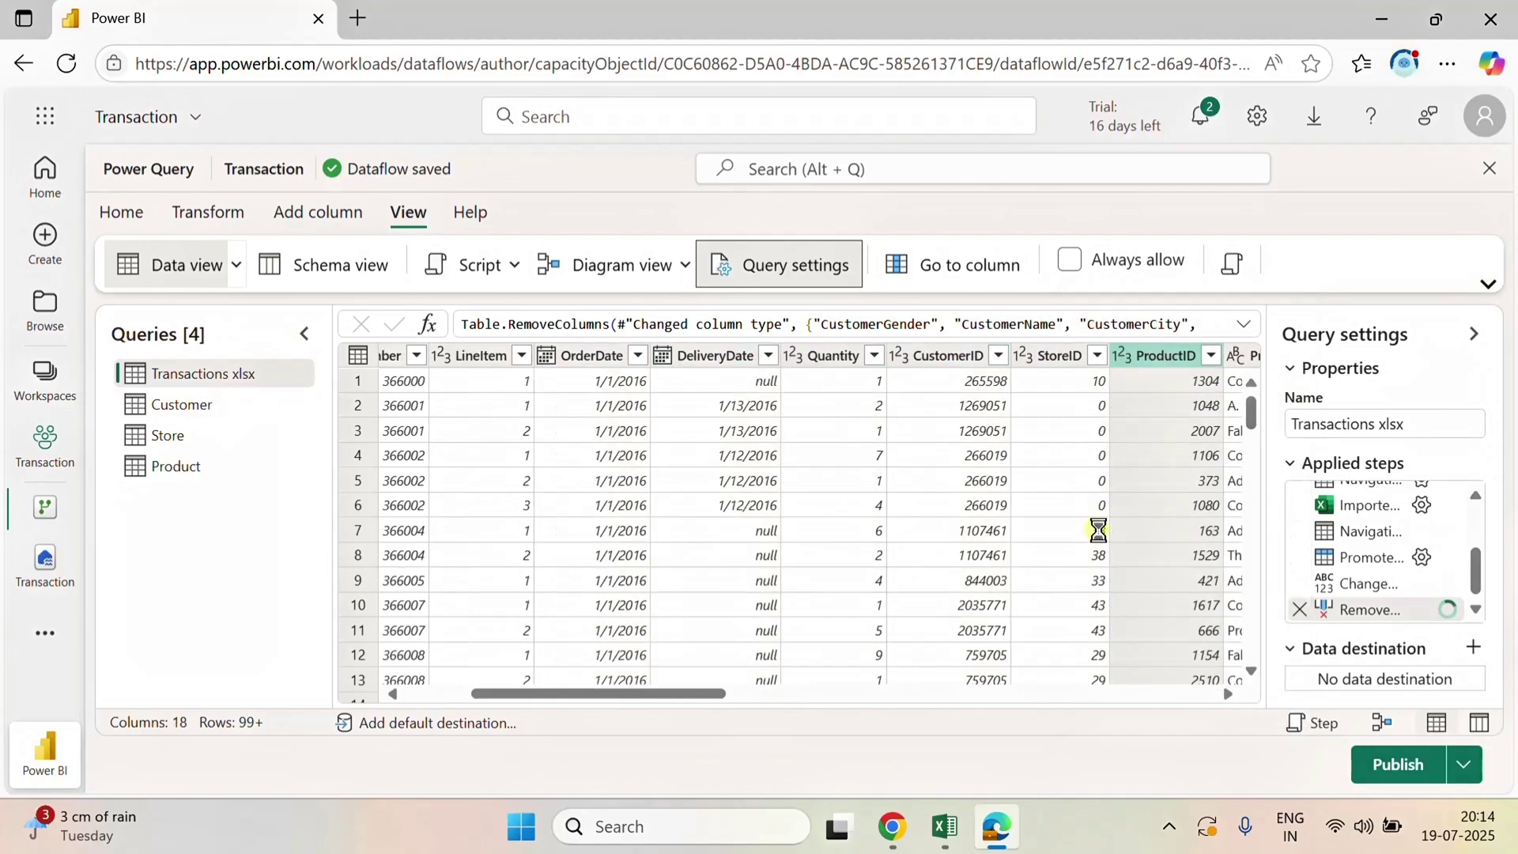
- Remove the nine product columns from ProductName through ProductCategory from the Transactions xlsx query, keeping ProductID
click(1231, 694)
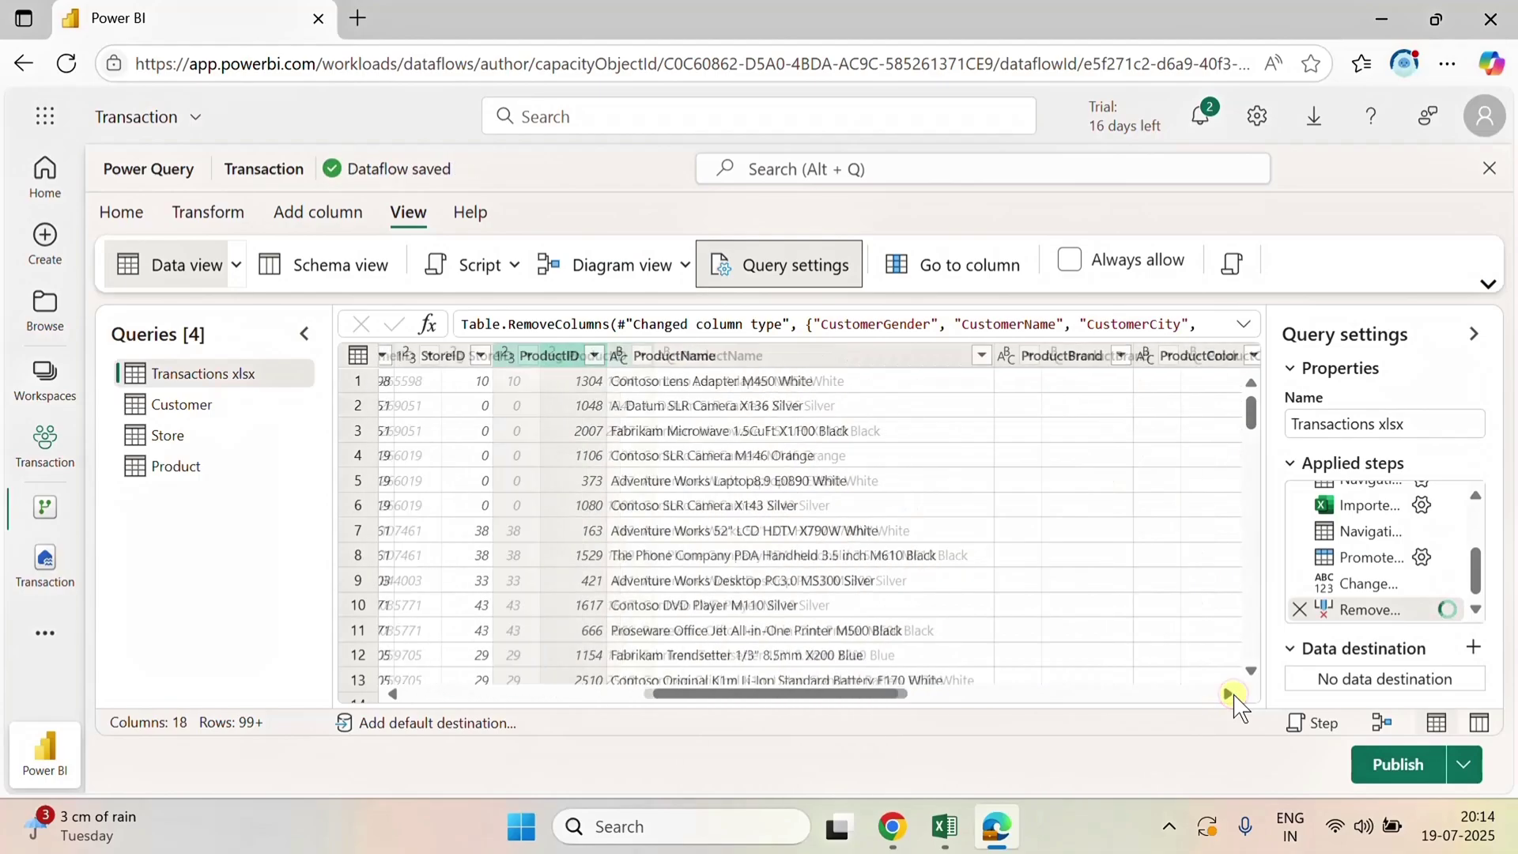
click(692, 356)
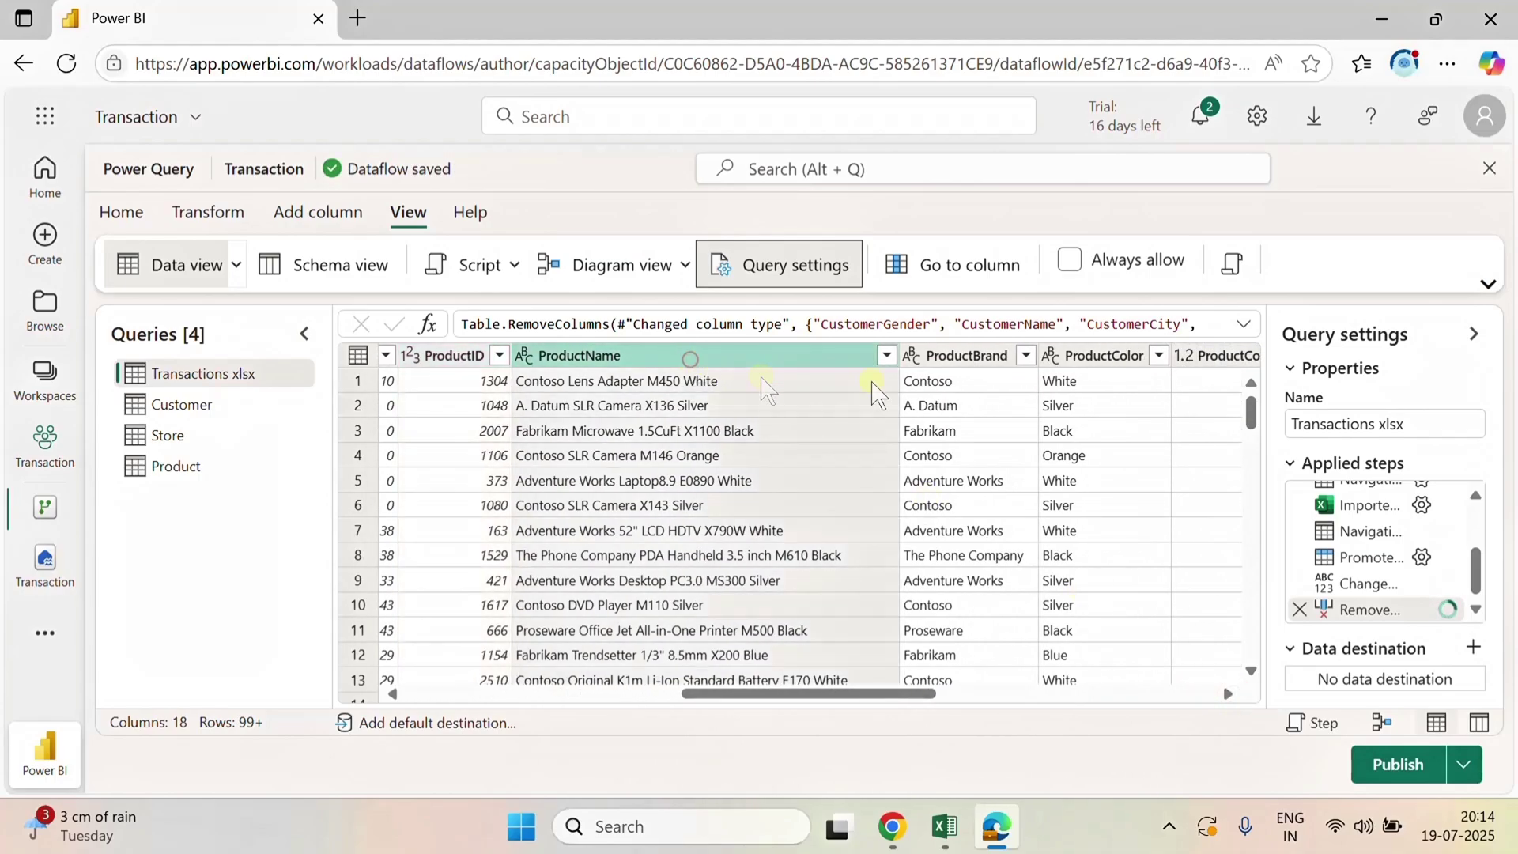
ctrl+click(977, 355)
ctrl+click(1095, 356)
ctrl+click(1213, 356)
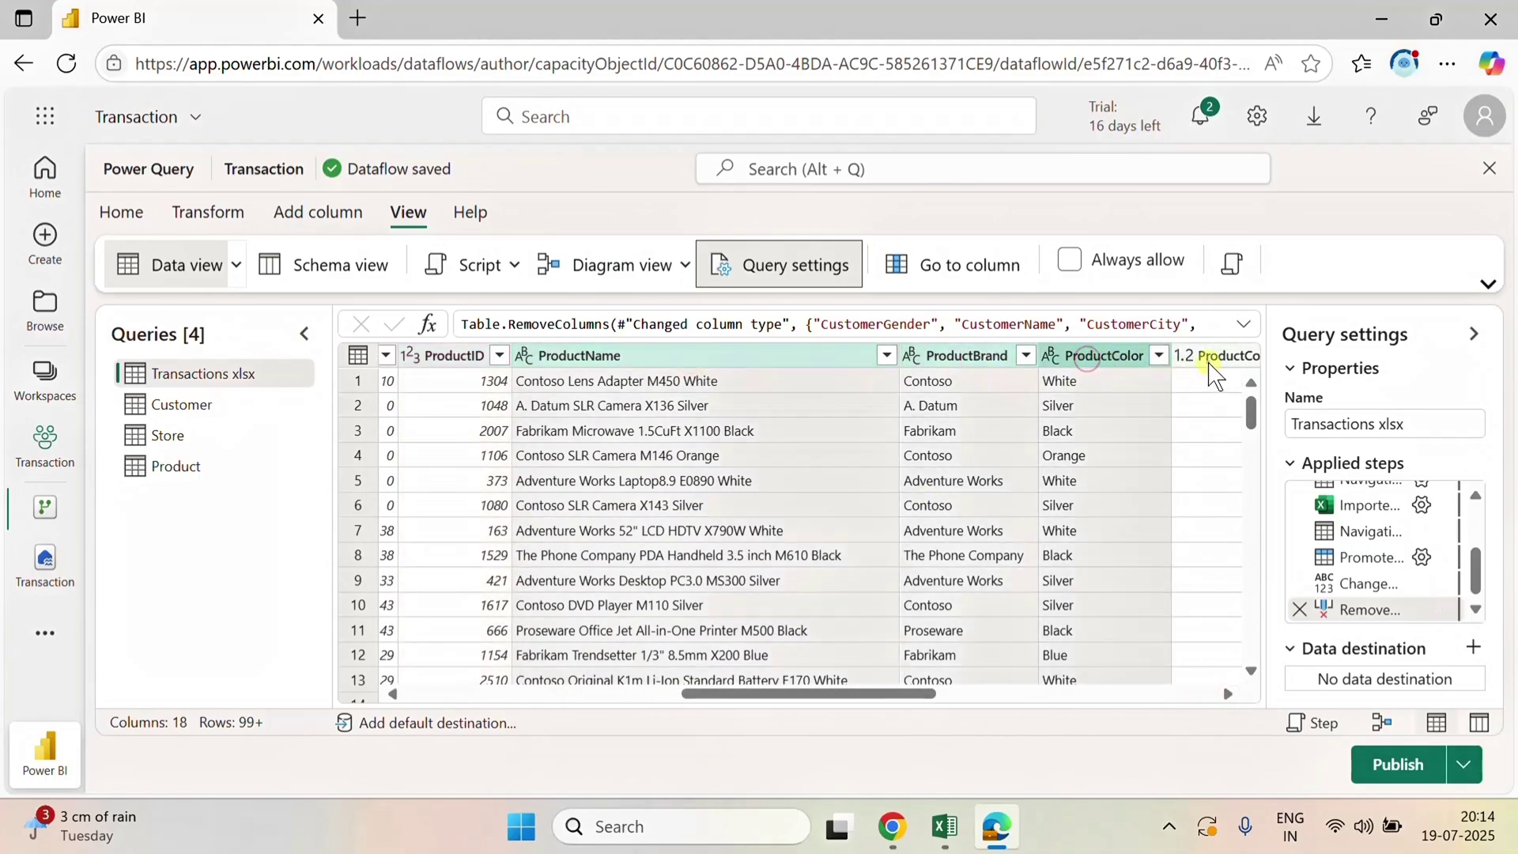
click(1229, 695)
click(1230, 694)
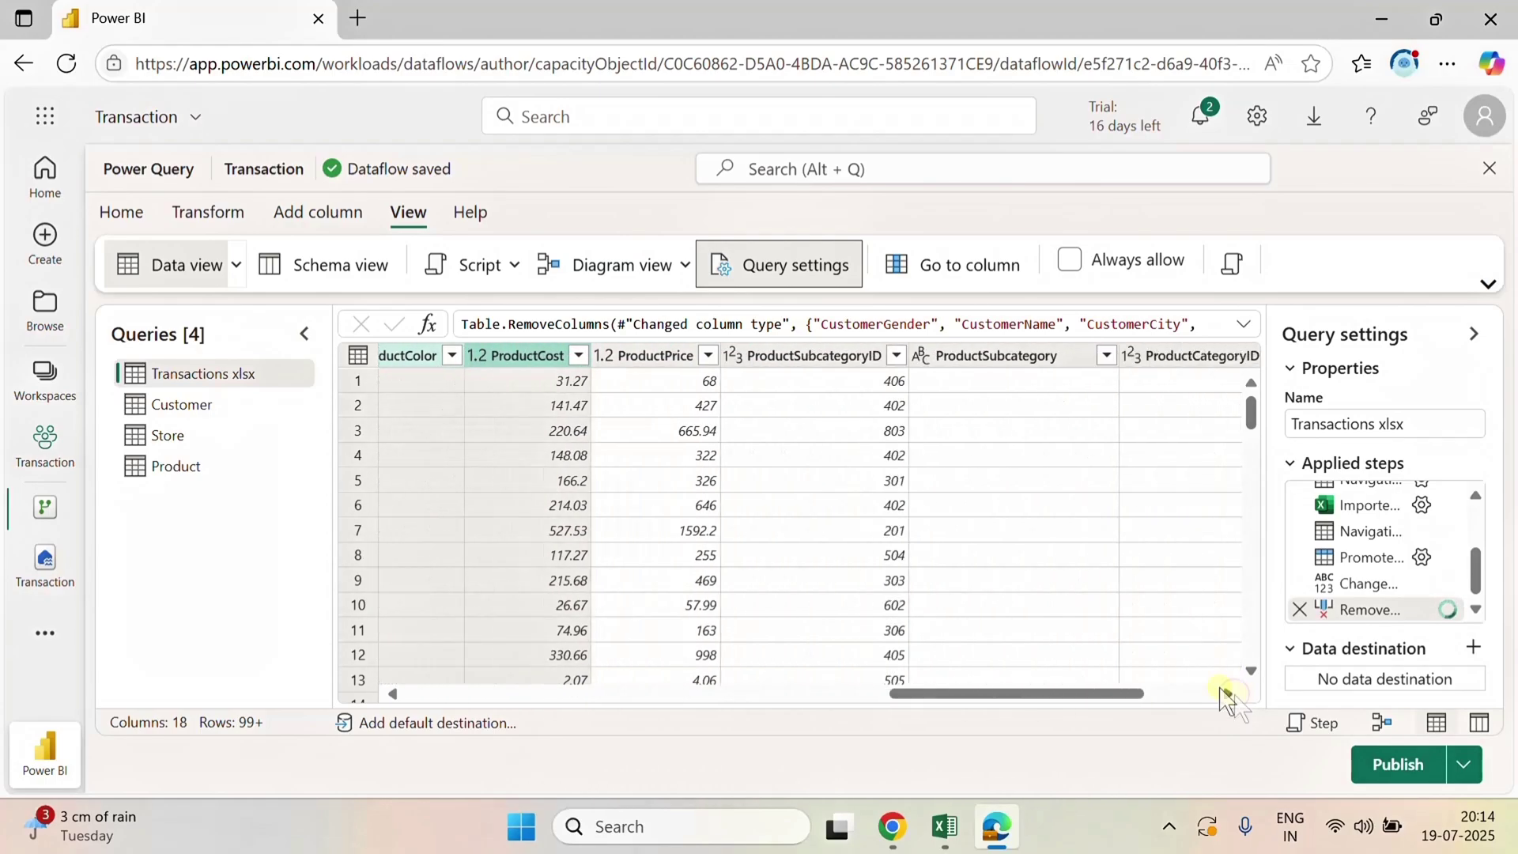
ctrl+click(644, 355)
ctrl+click(814, 356)
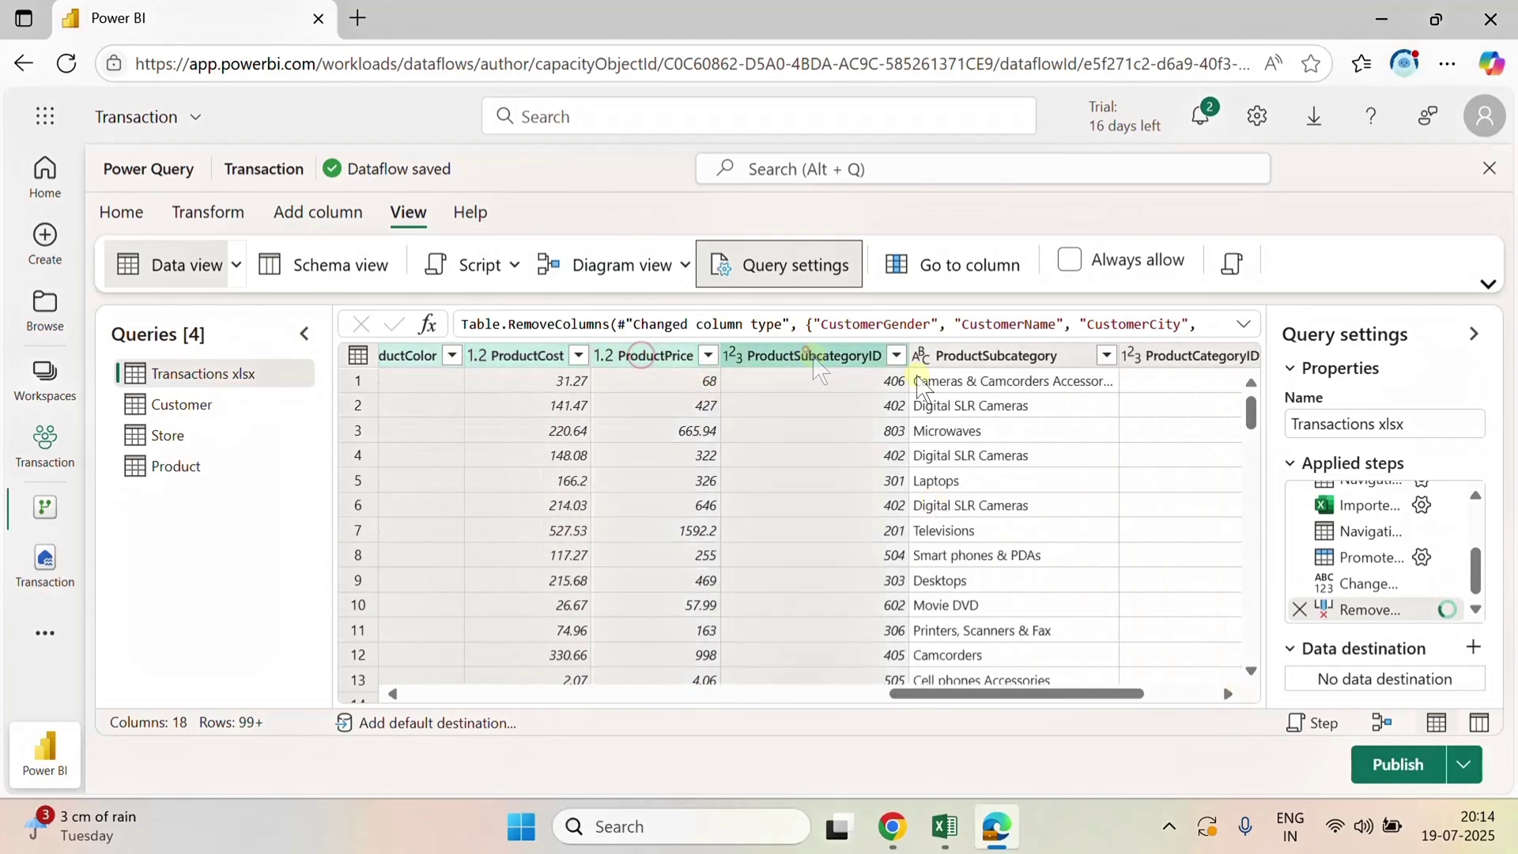
ctrl+click(1008, 356)
ctrl+click(1184, 357)
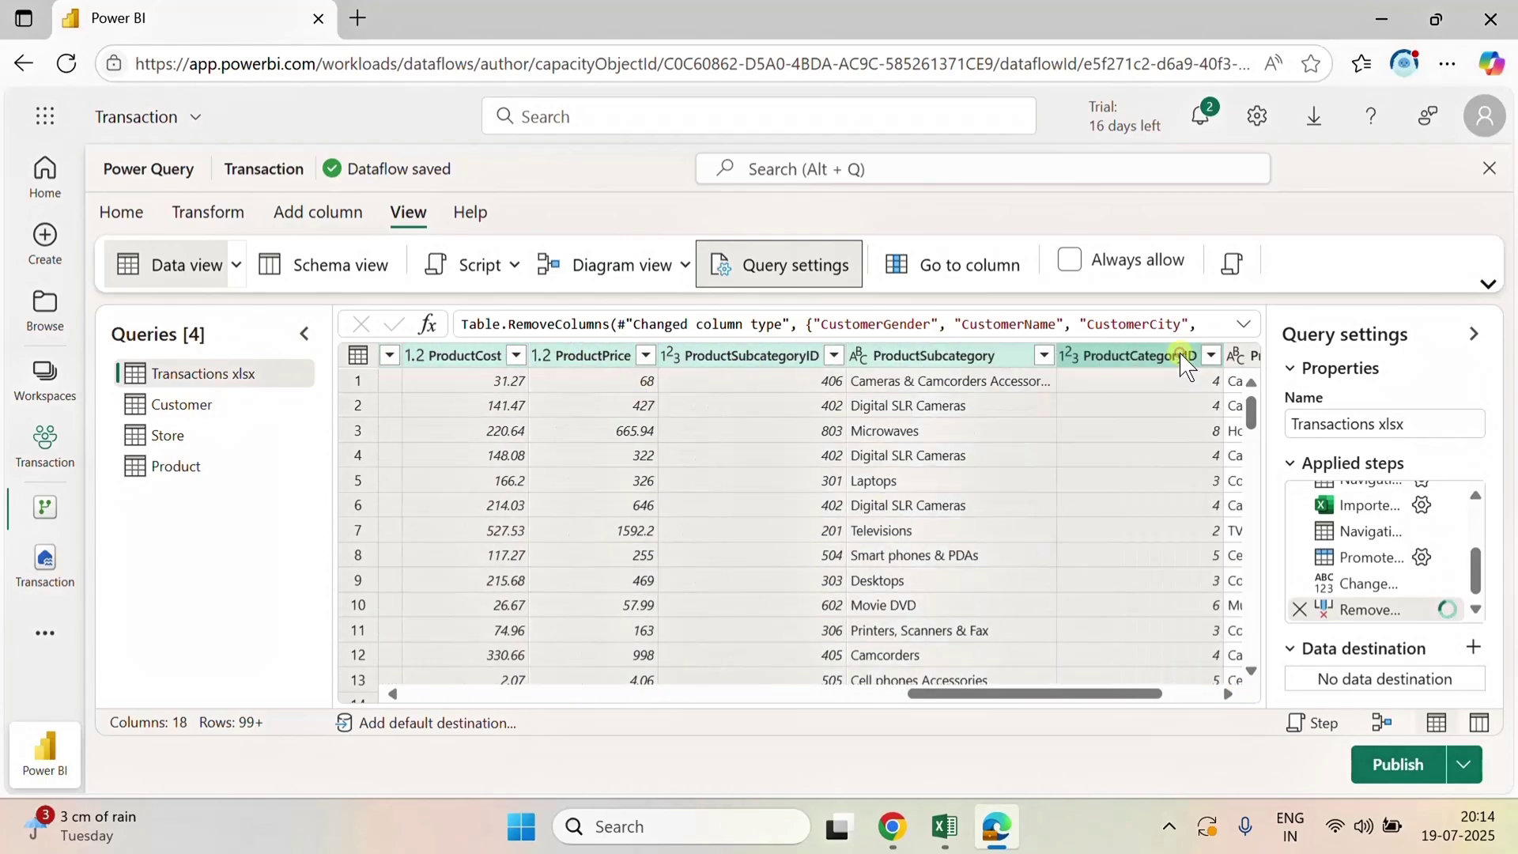
click(1229, 695)
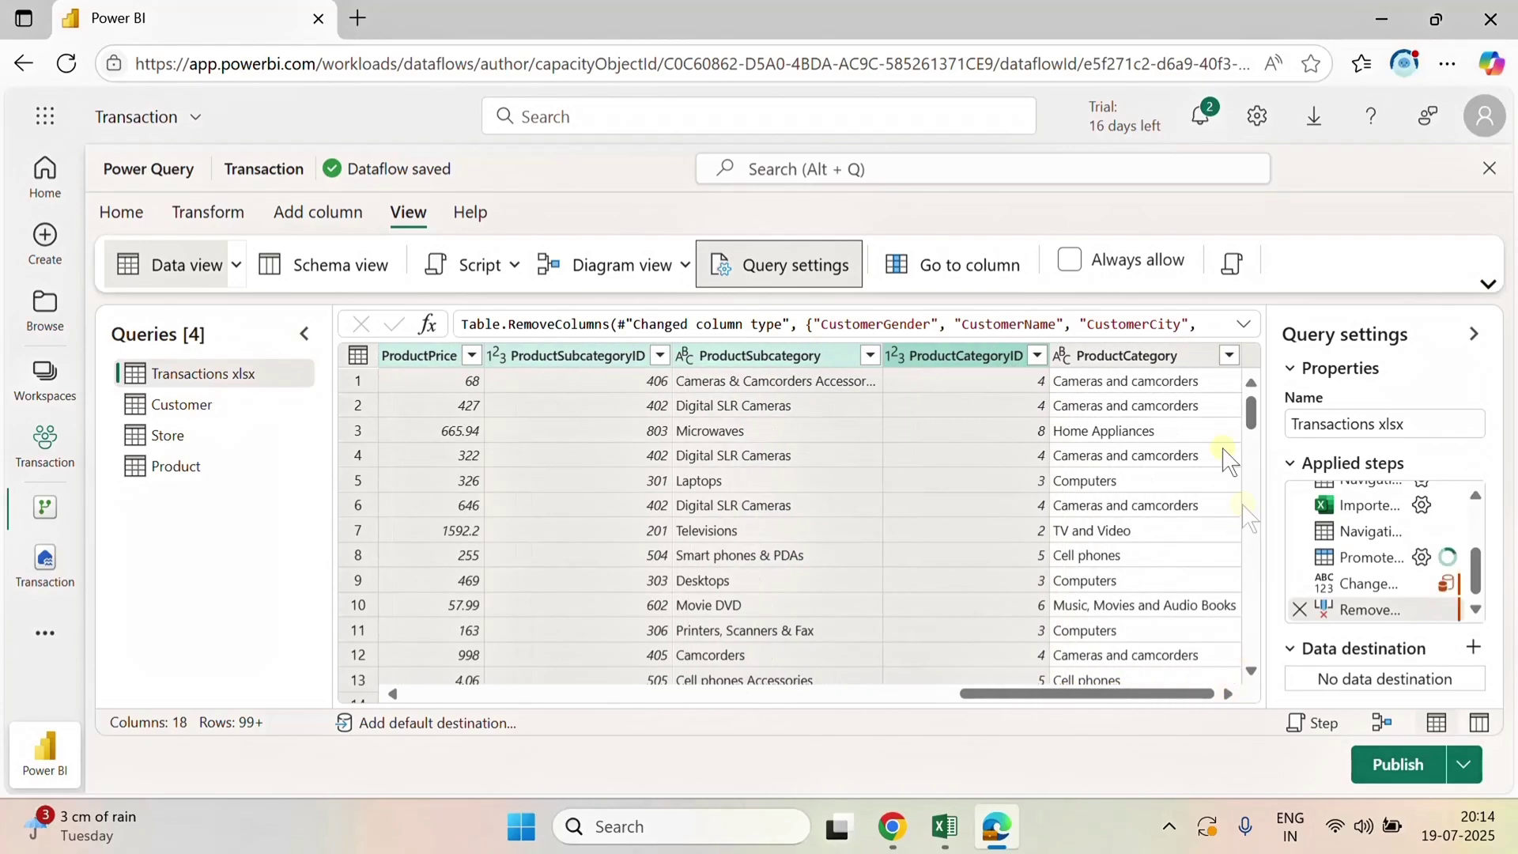
ctrl+click(1148, 355)
right_click(1151, 358)
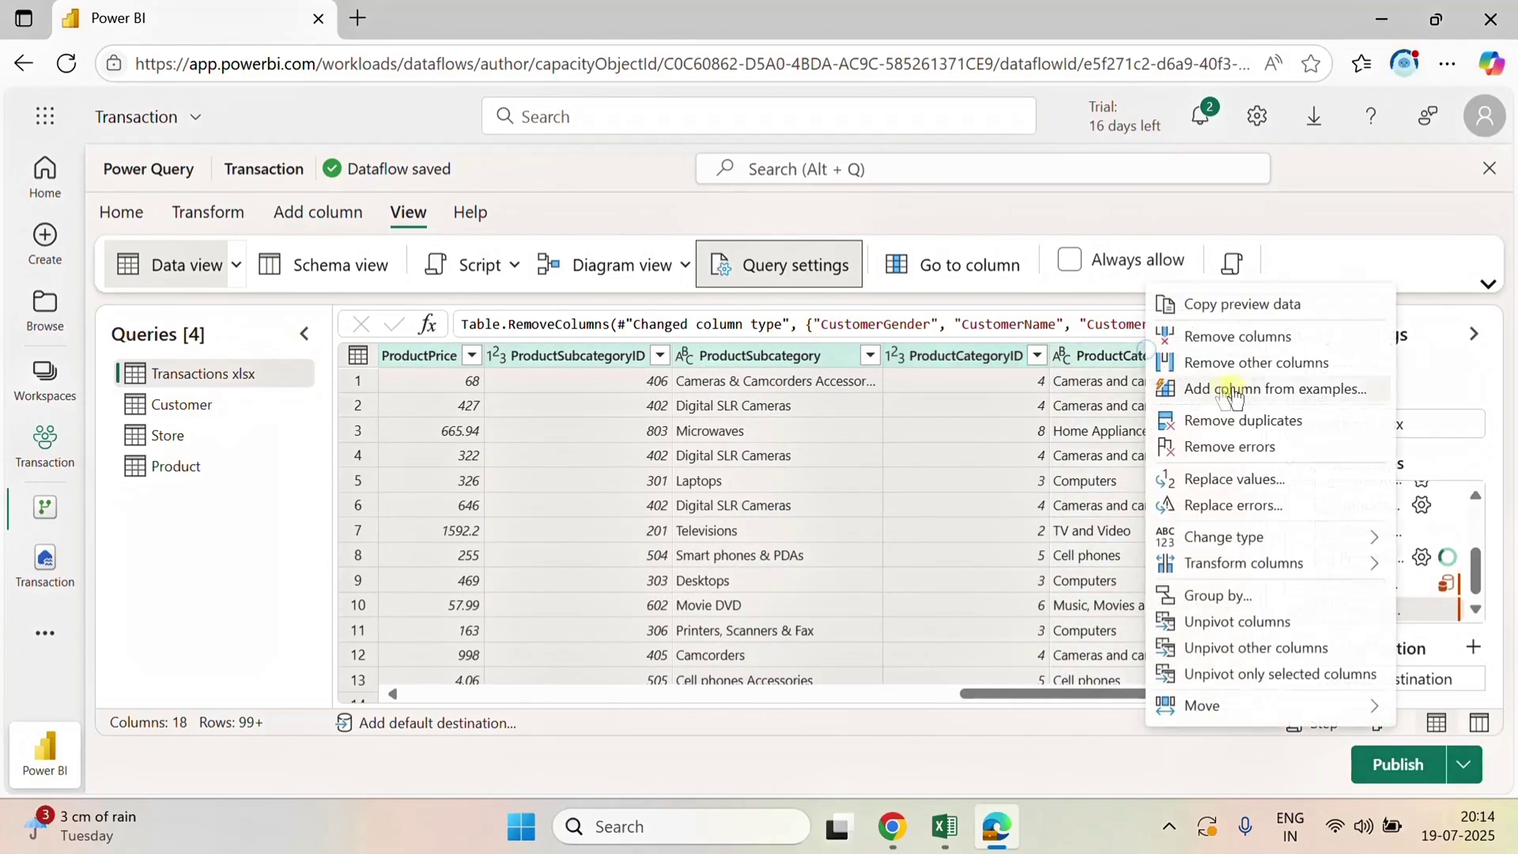
click(1235, 335)
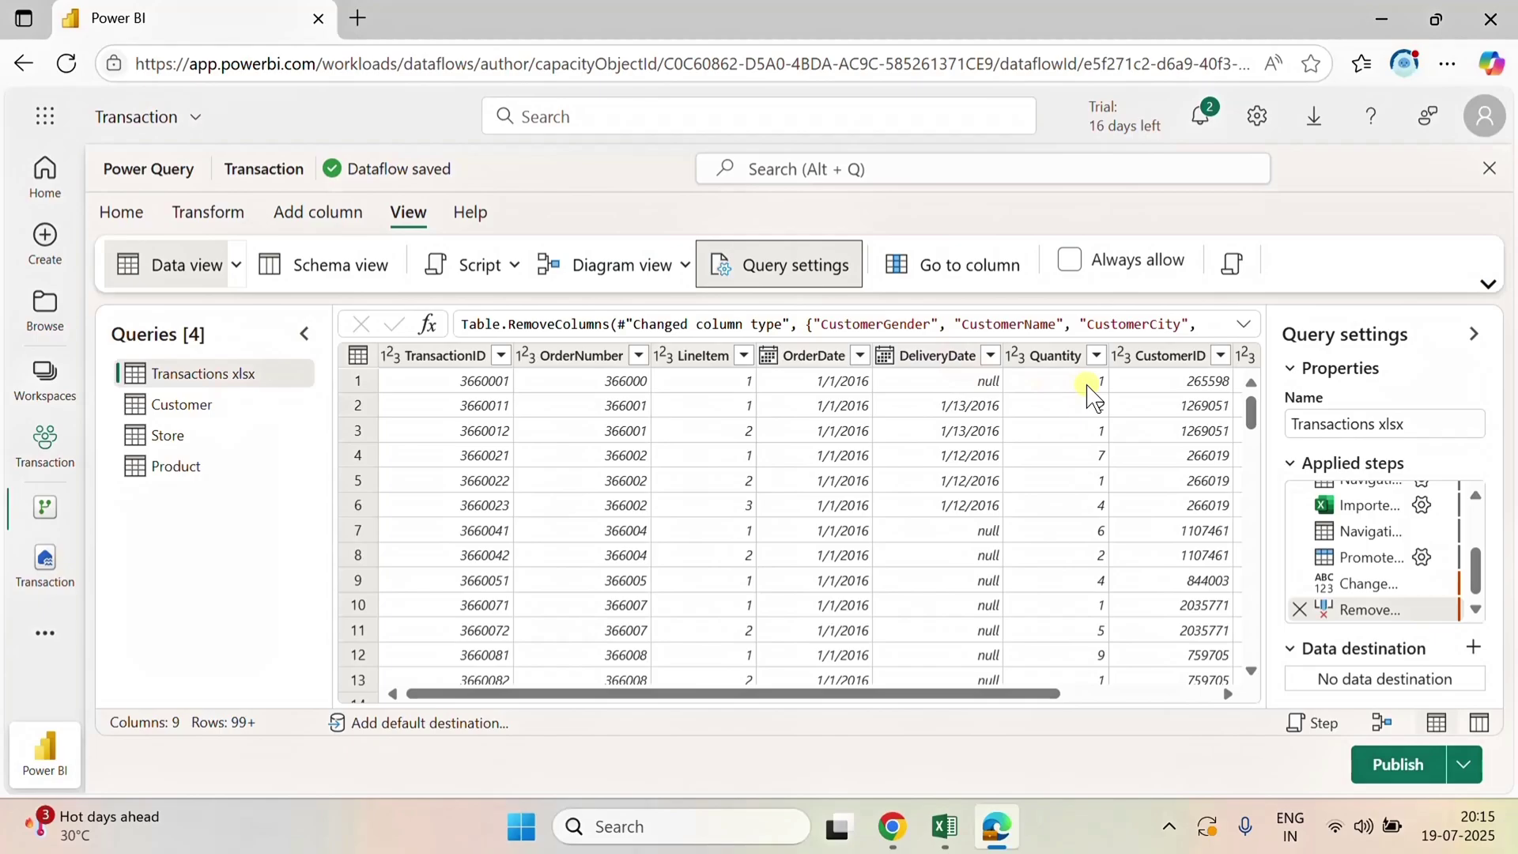
- Check the remaining columns and rename the Transactions xlsx query as Transactions
drag(1004, 698, 1220, 704)
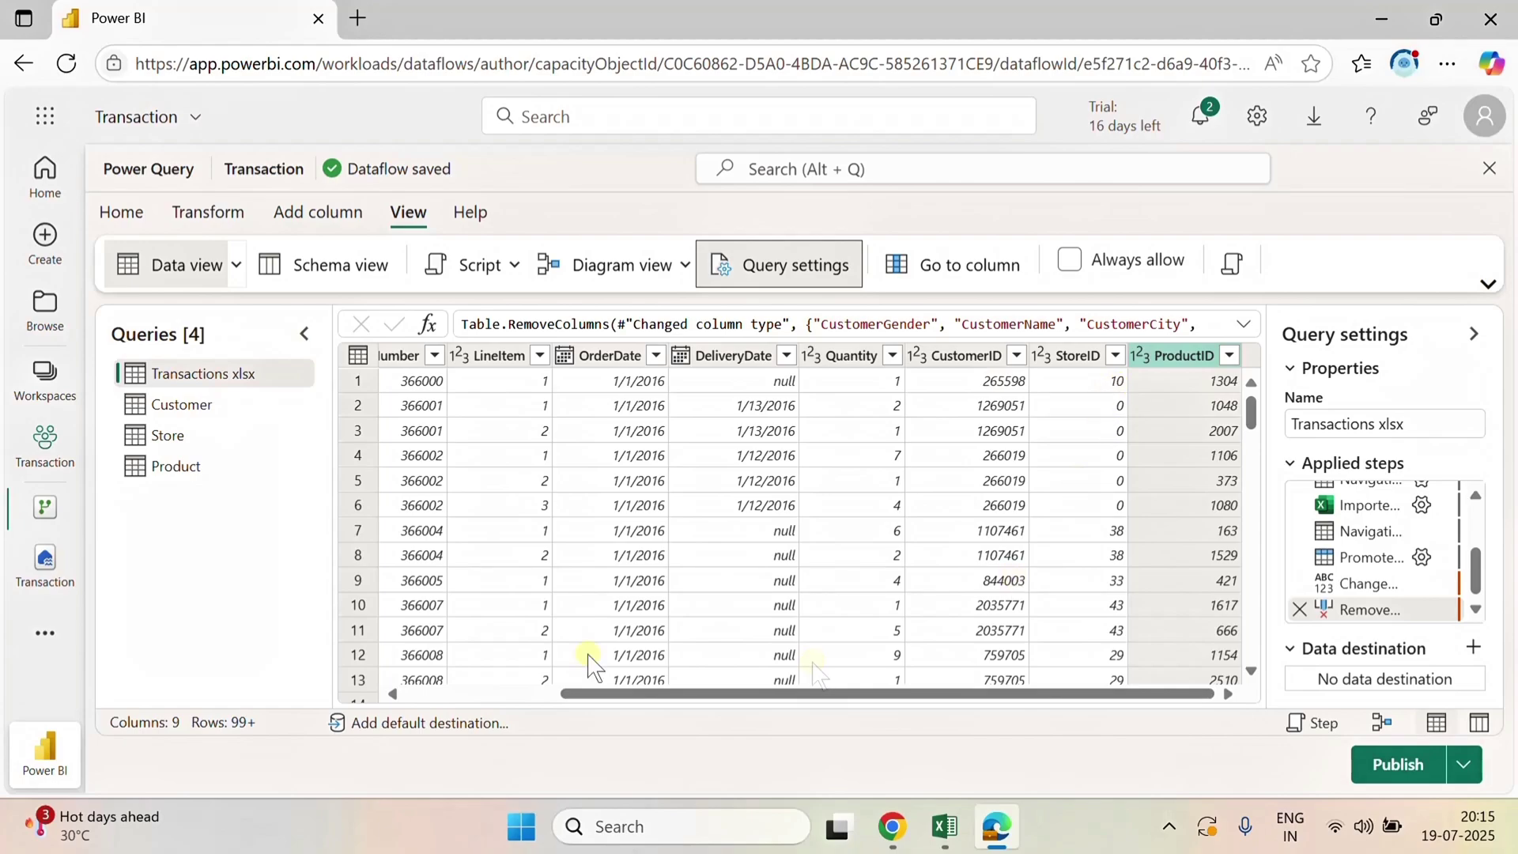
drag(1000, 699, 630, 704)
click(224, 381)
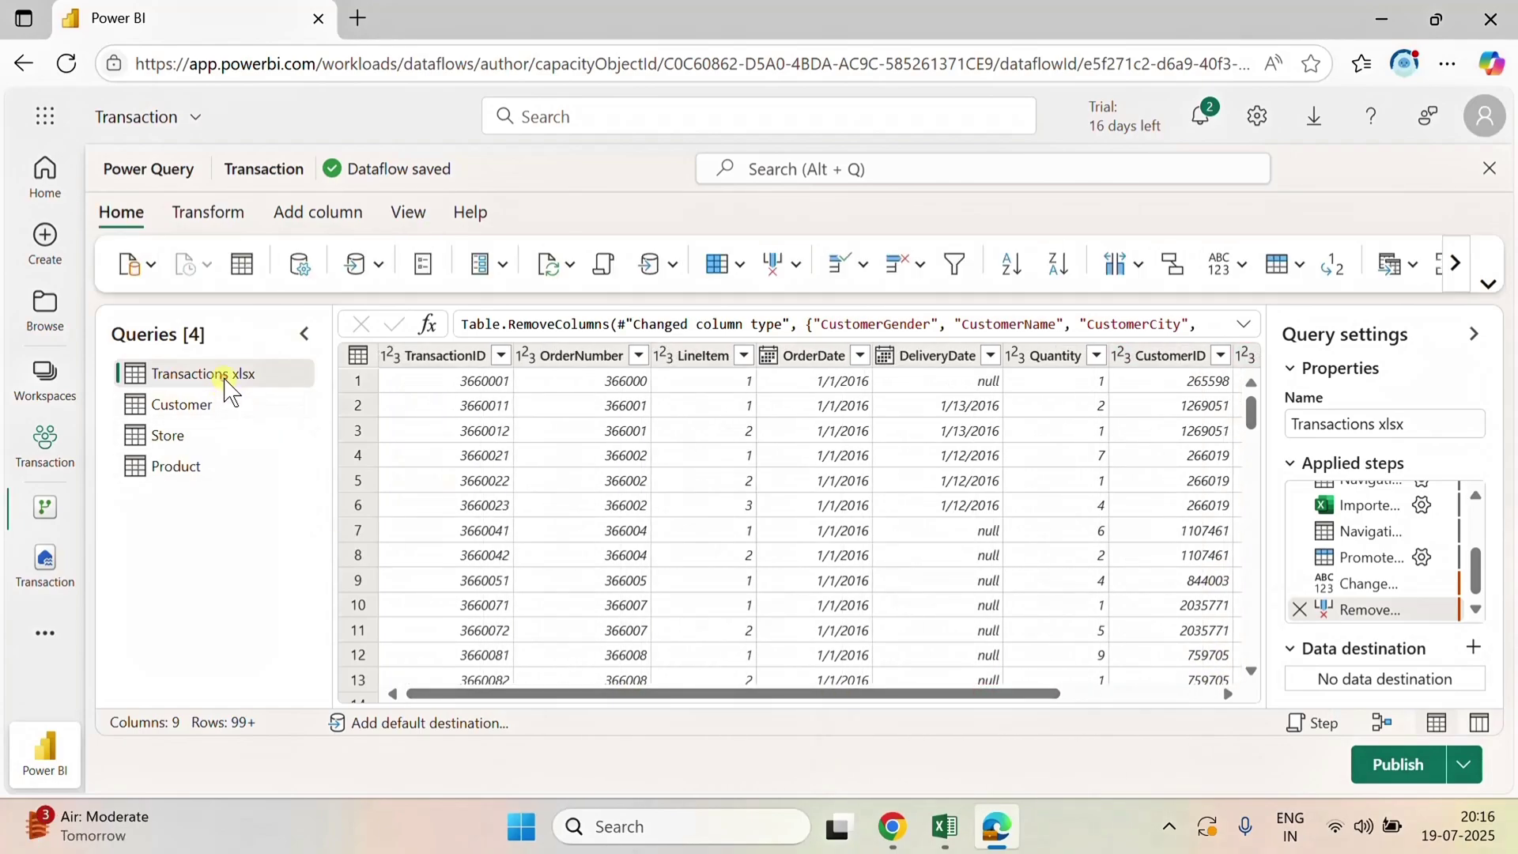
double_click(224, 378)
click(271, 372)
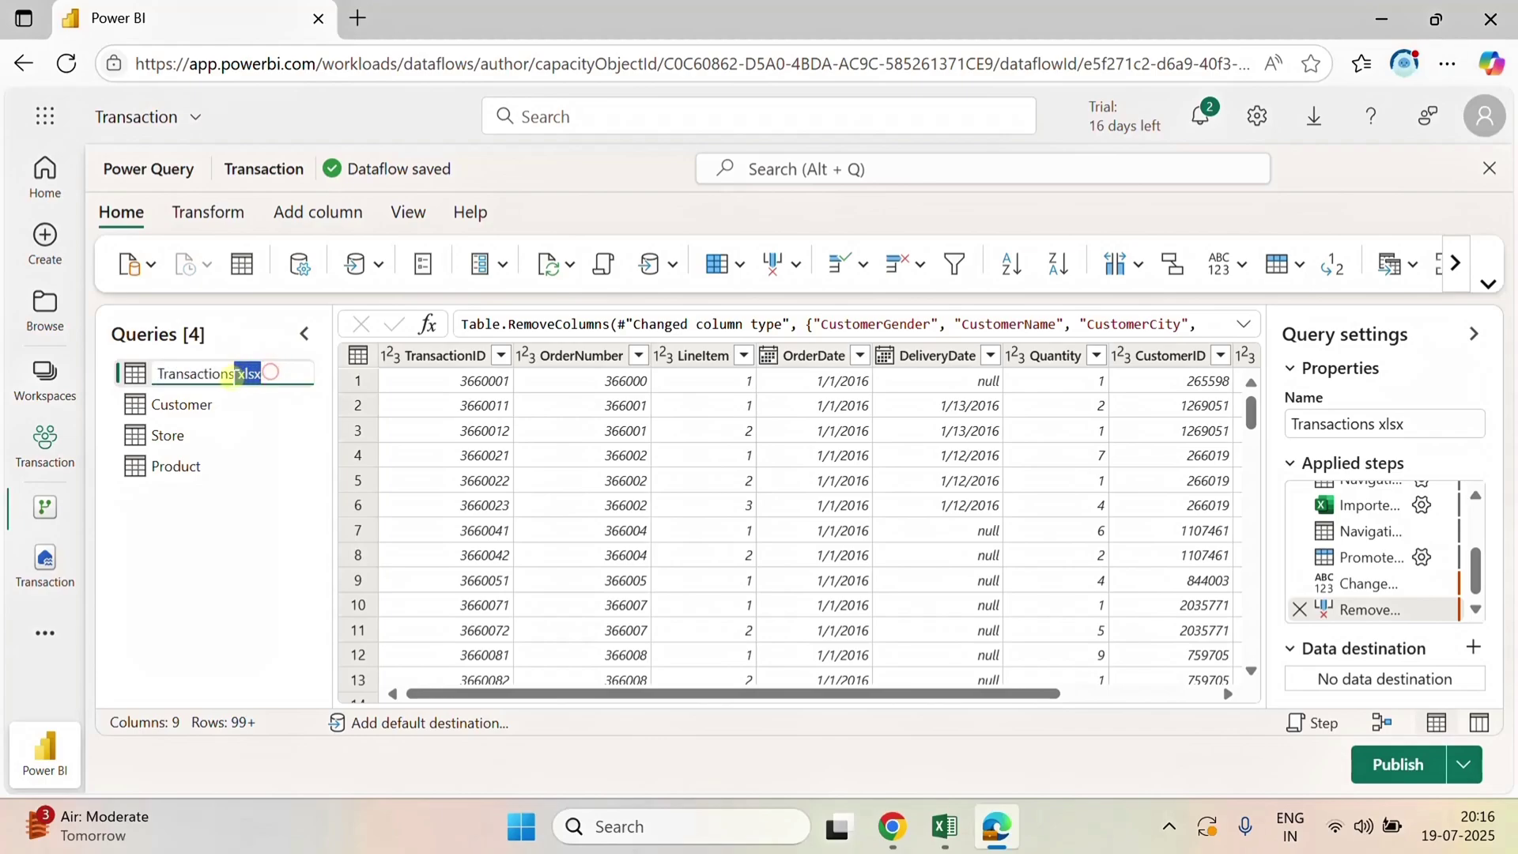
click(227, 552)
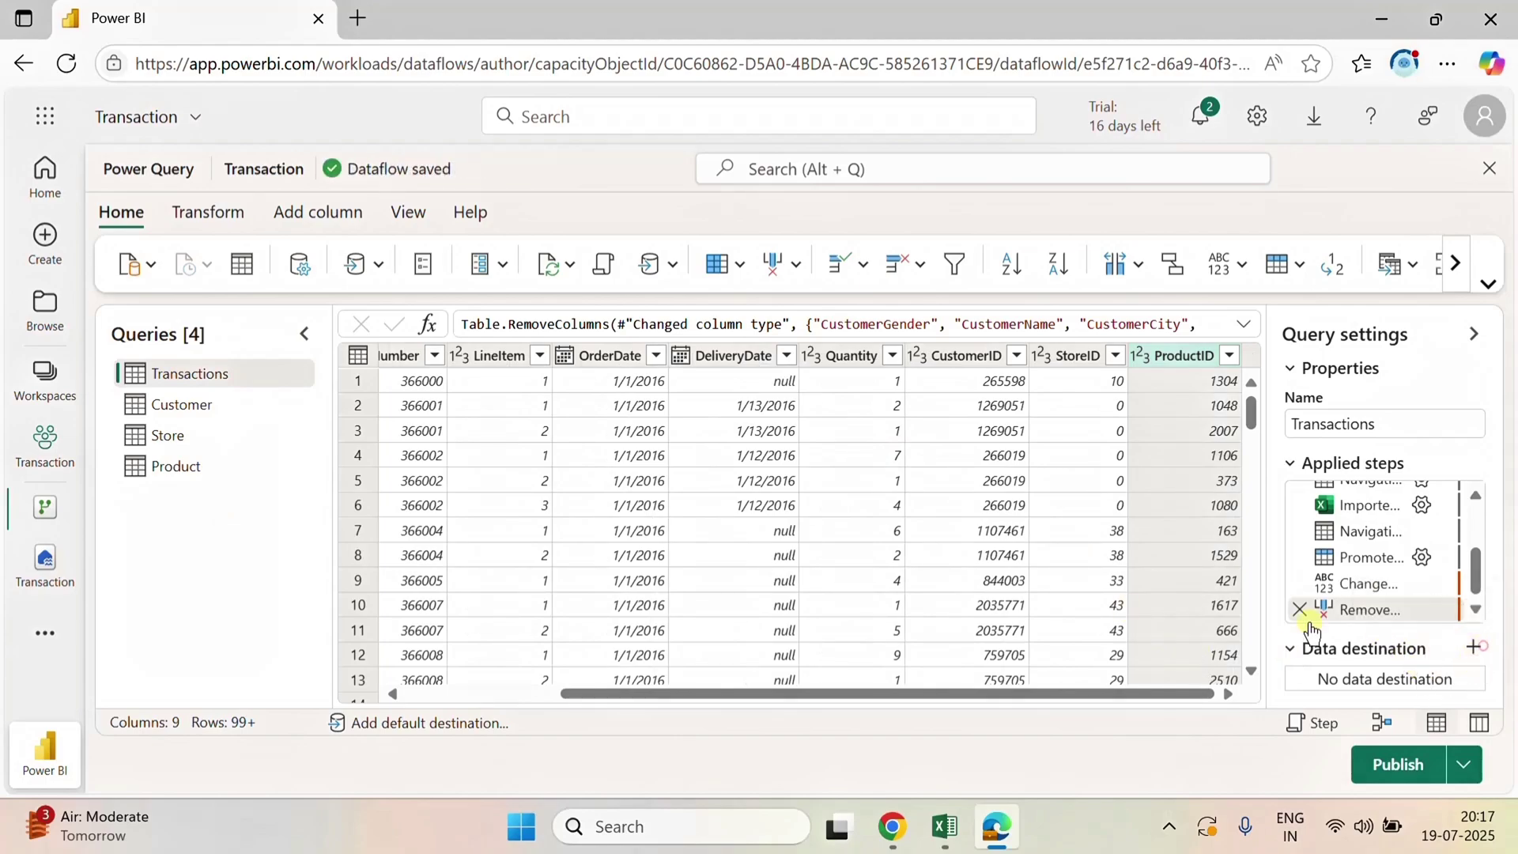
- Add a Lakehouse data destination to the Transactions query, targeting a new table Transactions in the Transaction workspace's Transaction lakehouse
click(1473, 646)
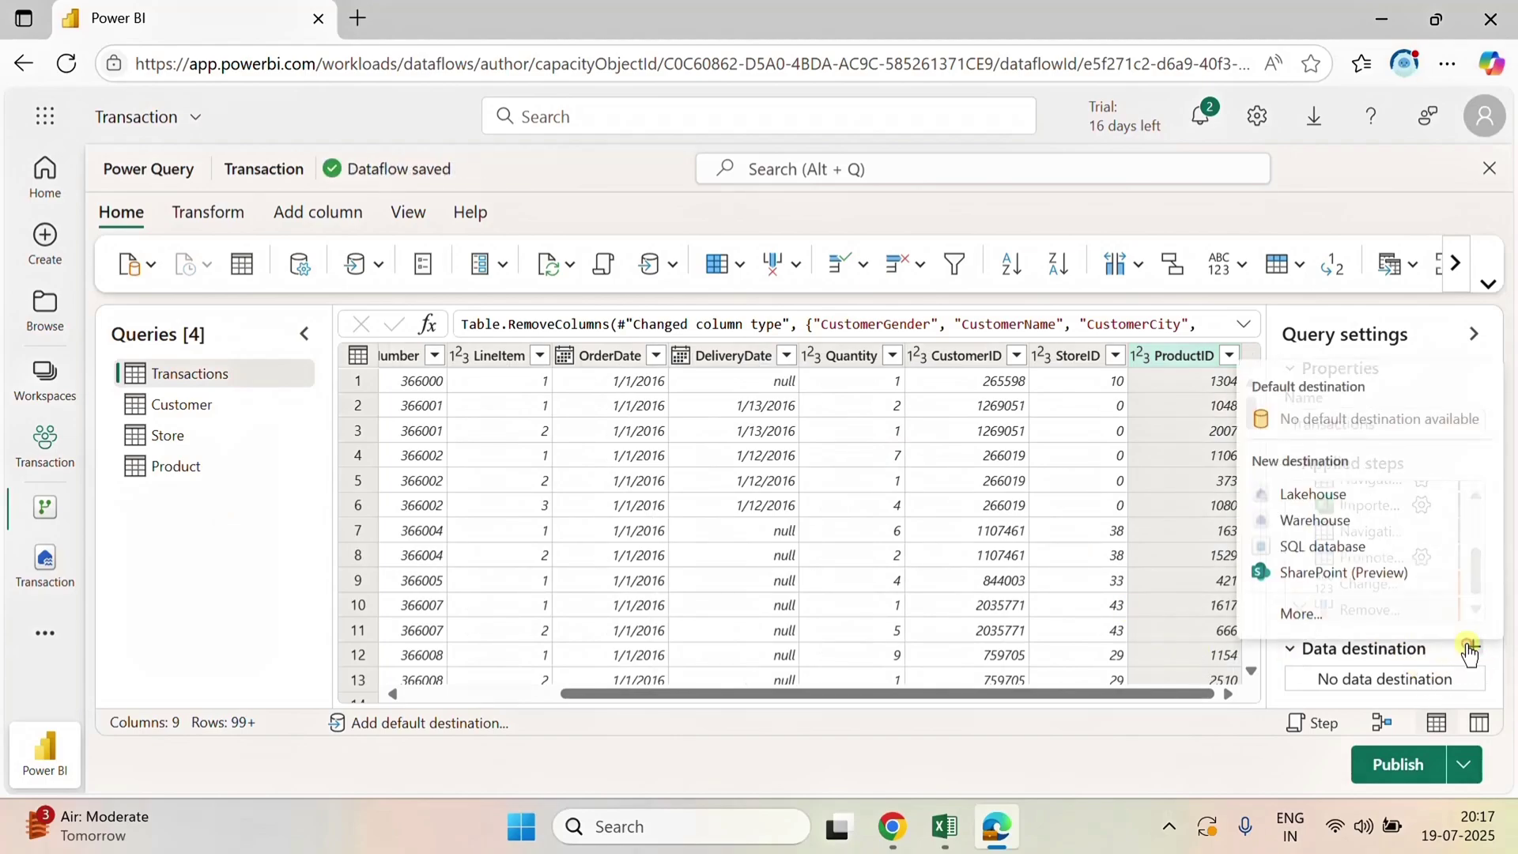
click(1340, 494)
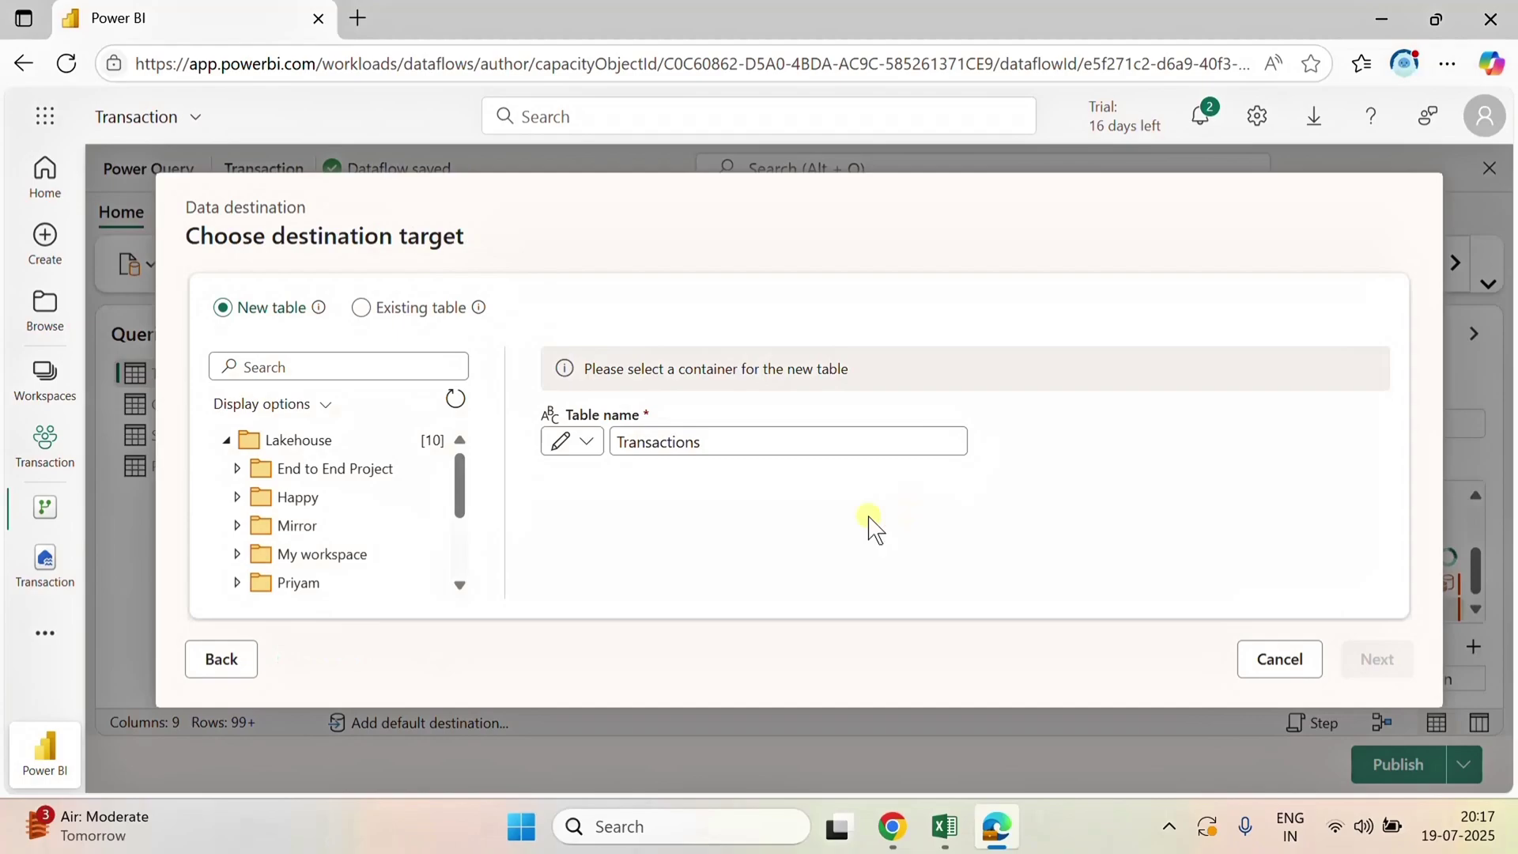
scroll(344, 541, down, 2)
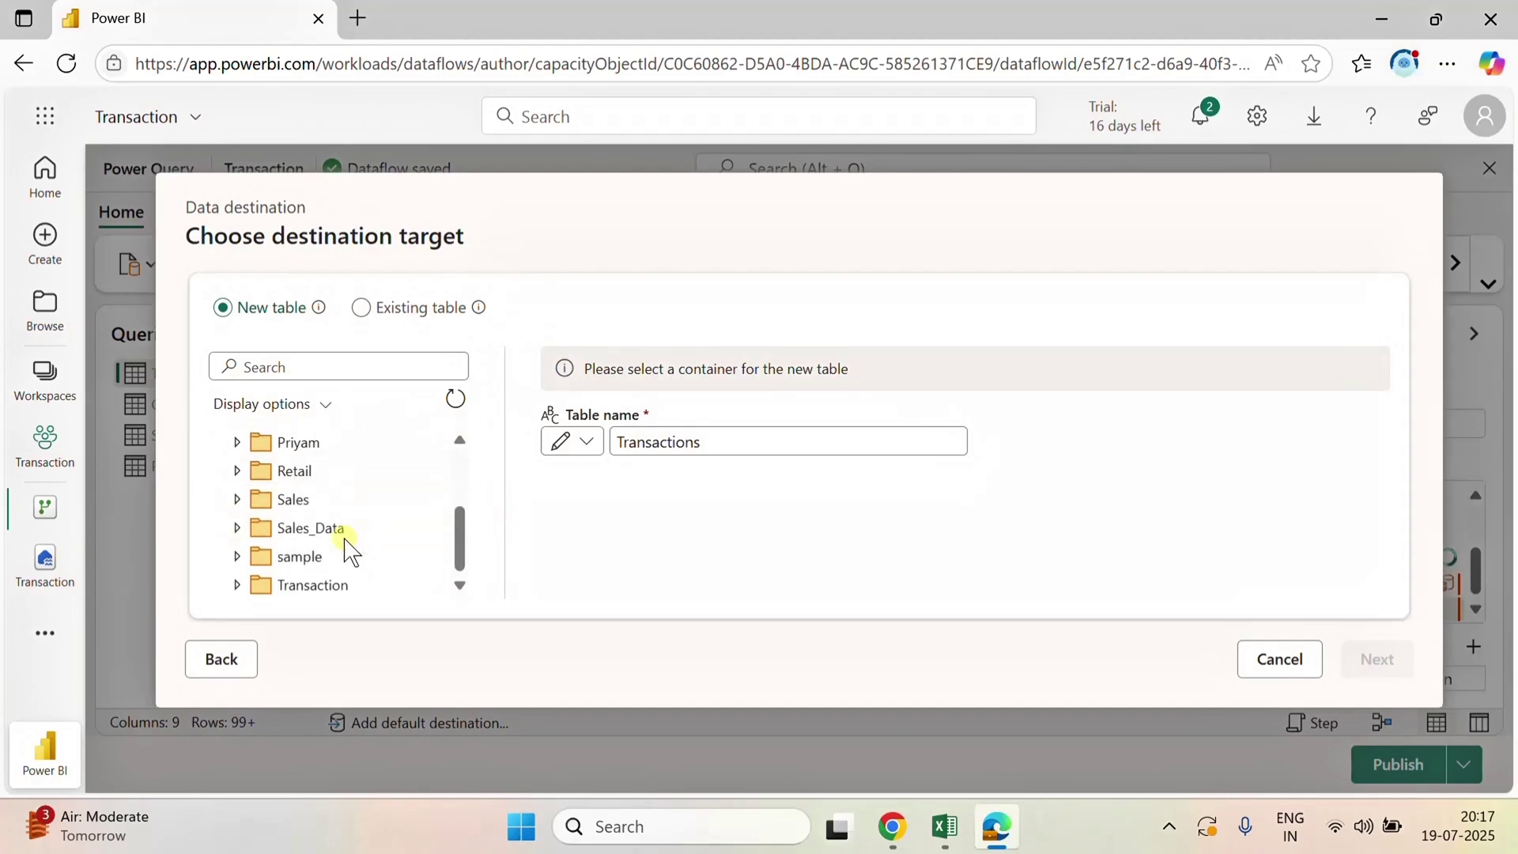
click(313, 586)
click(269, 586)
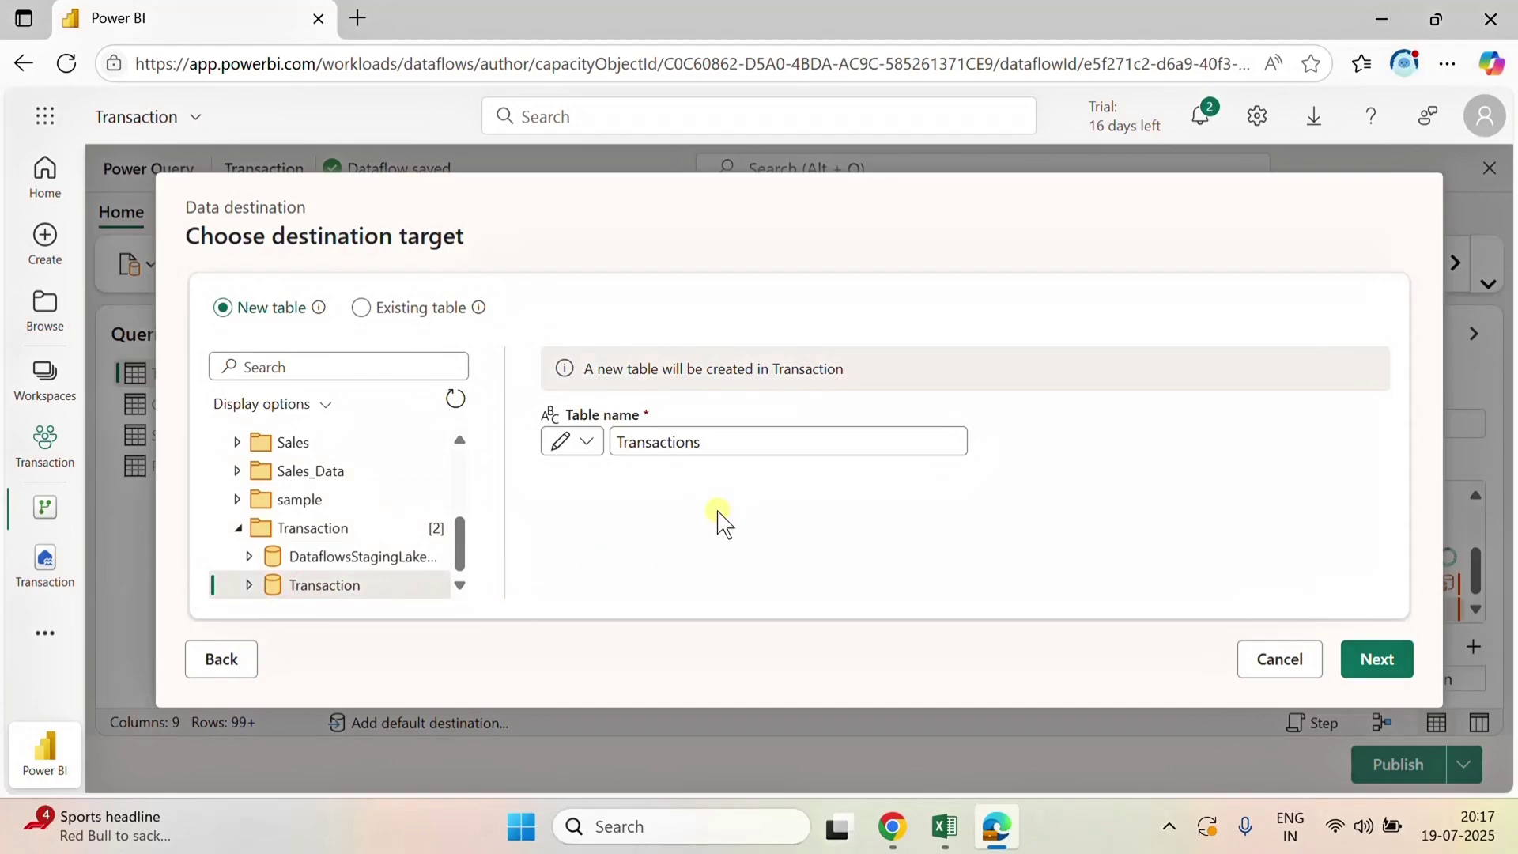
- Review the column mapping of the Transactions destination and save it with automatic settings
click(1377, 661)
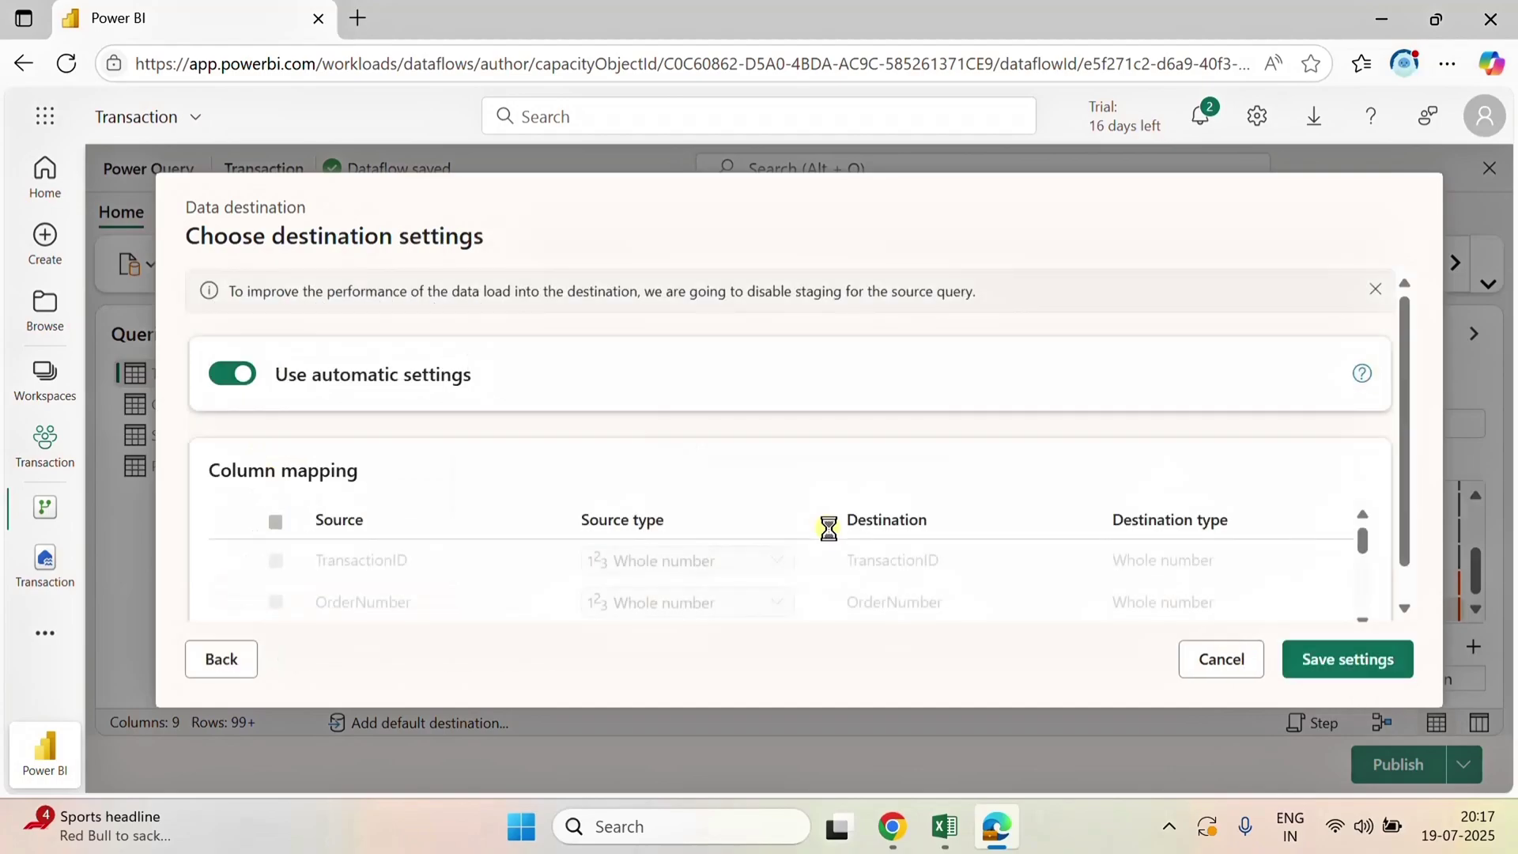
scroll(688, 569, down, 5)
scroll(712, 582, down, 2)
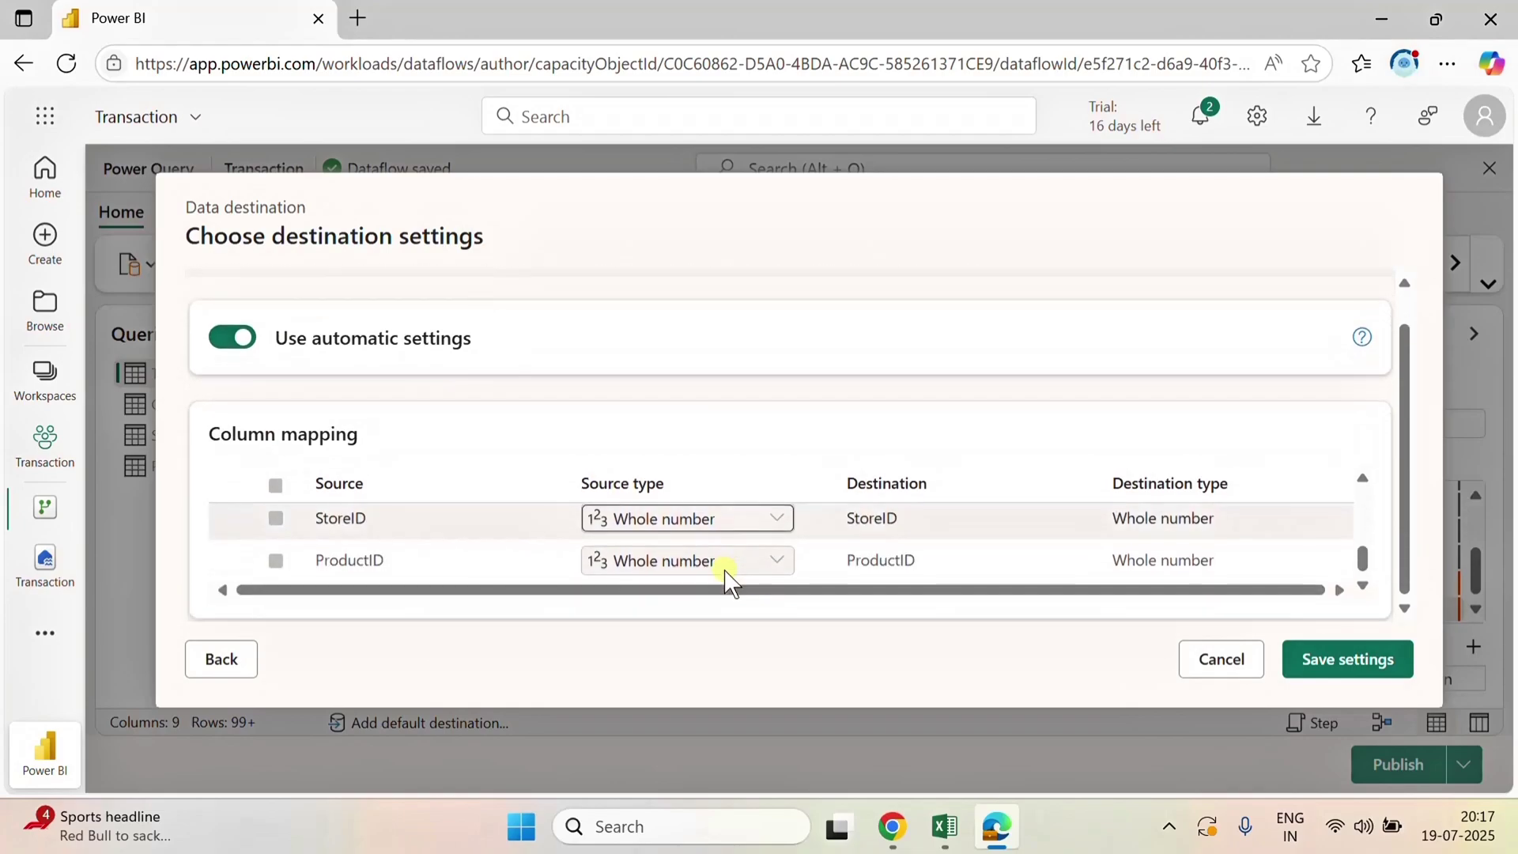
click(1318, 673)
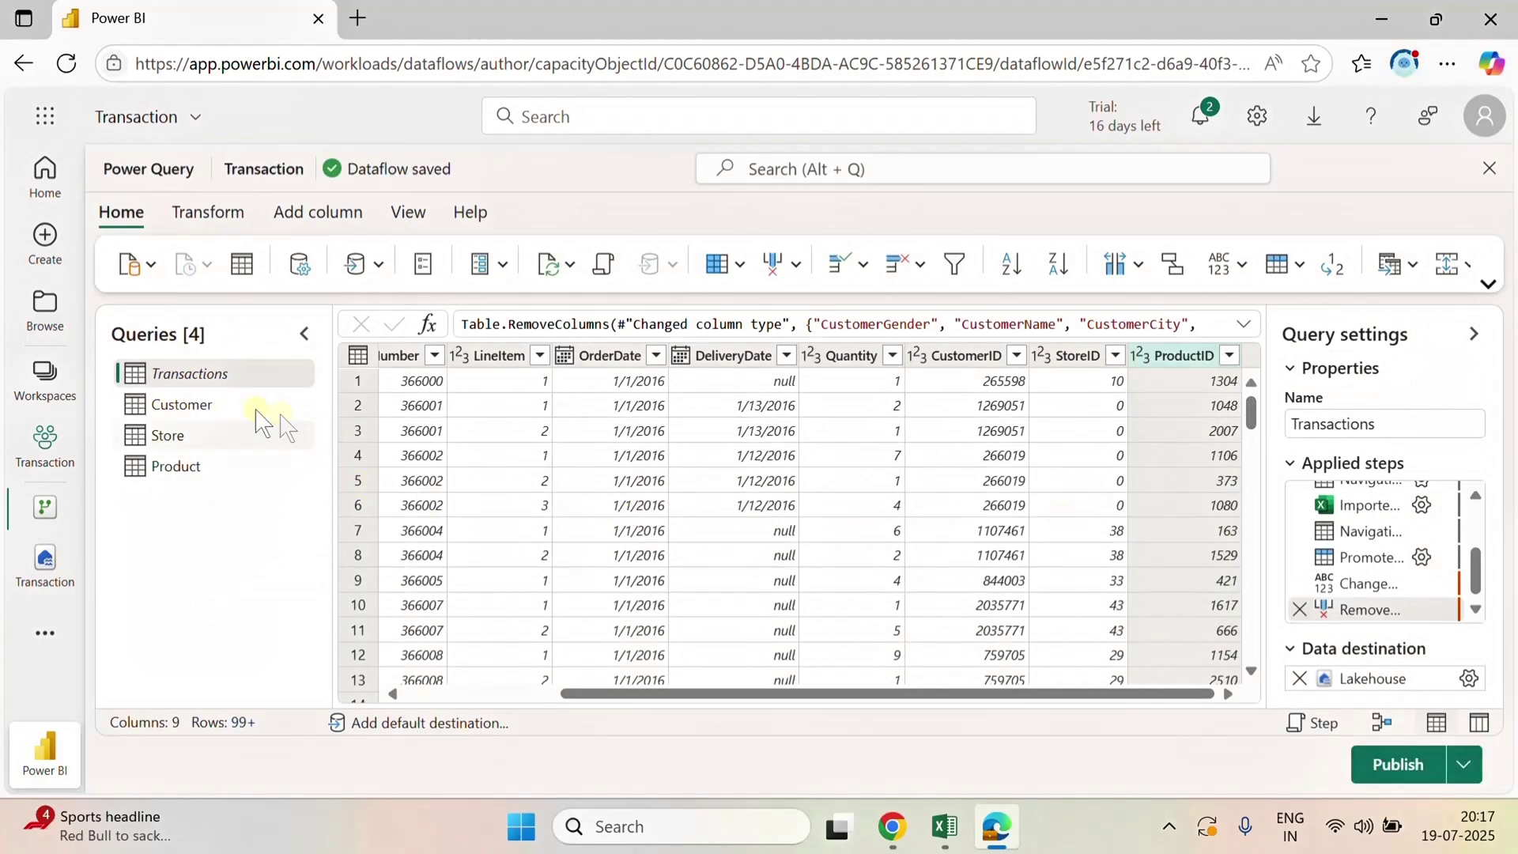
- Give the Customer query a Lakehouse destination as new table Customer in the Transaction workspace's Transaction lakehouse, and continue to its settings
click(218, 405)
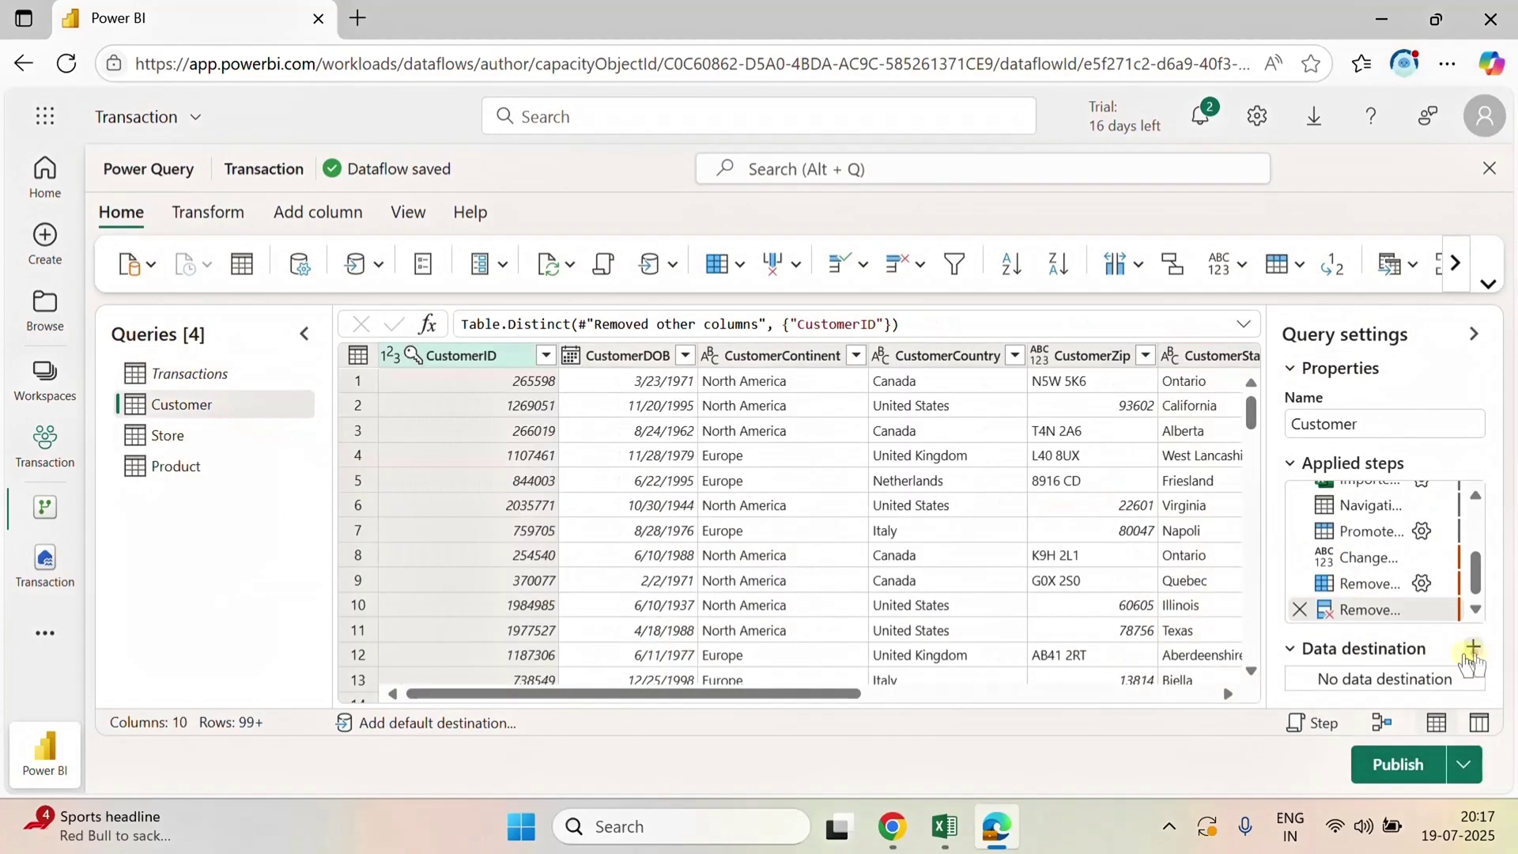
click(1472, 648)
click(1330, 490)
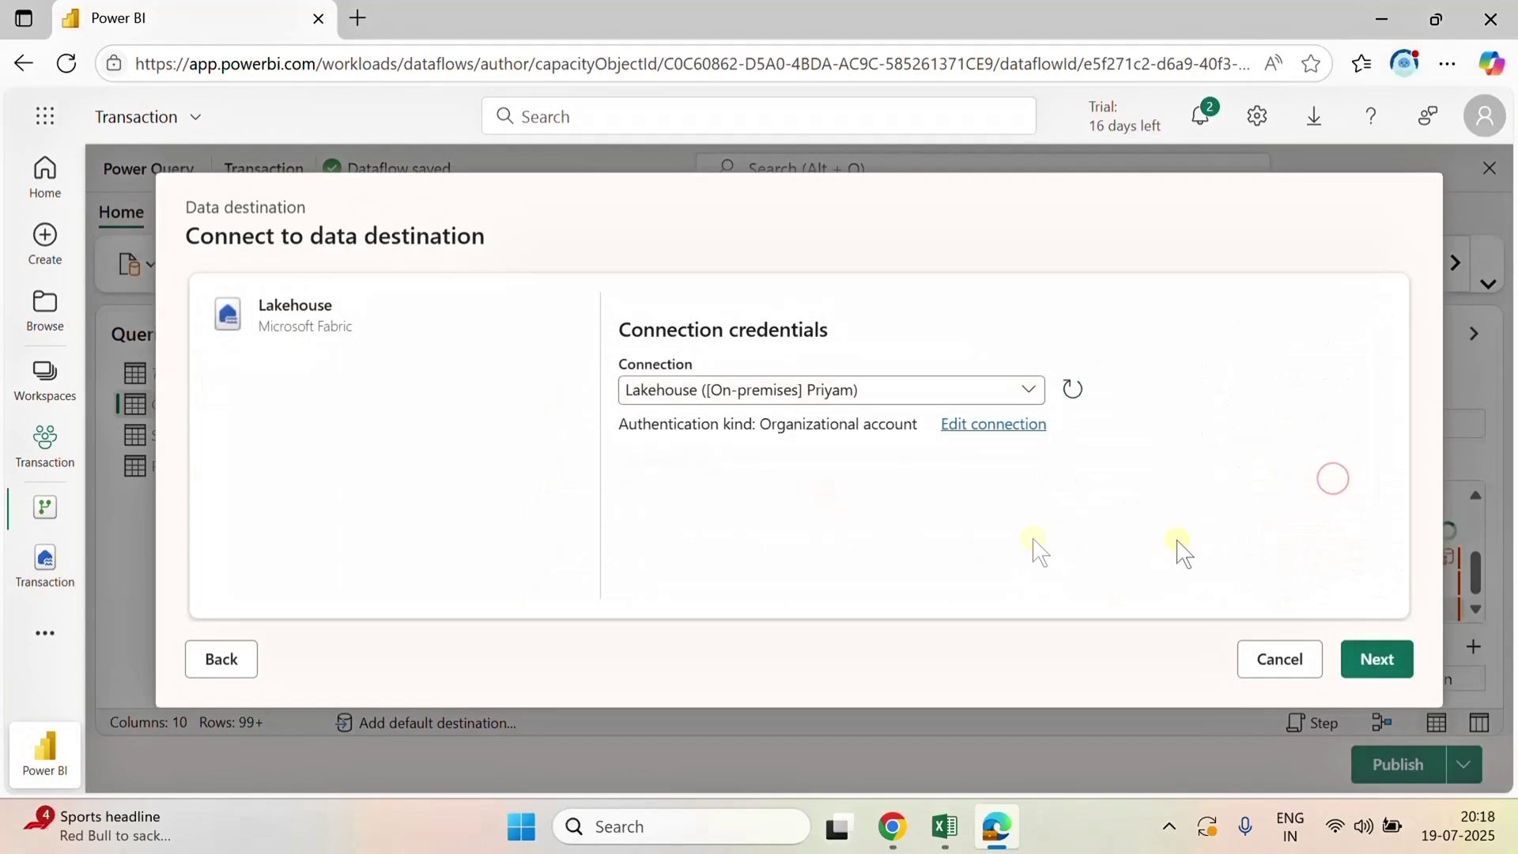
click(1376, 658)
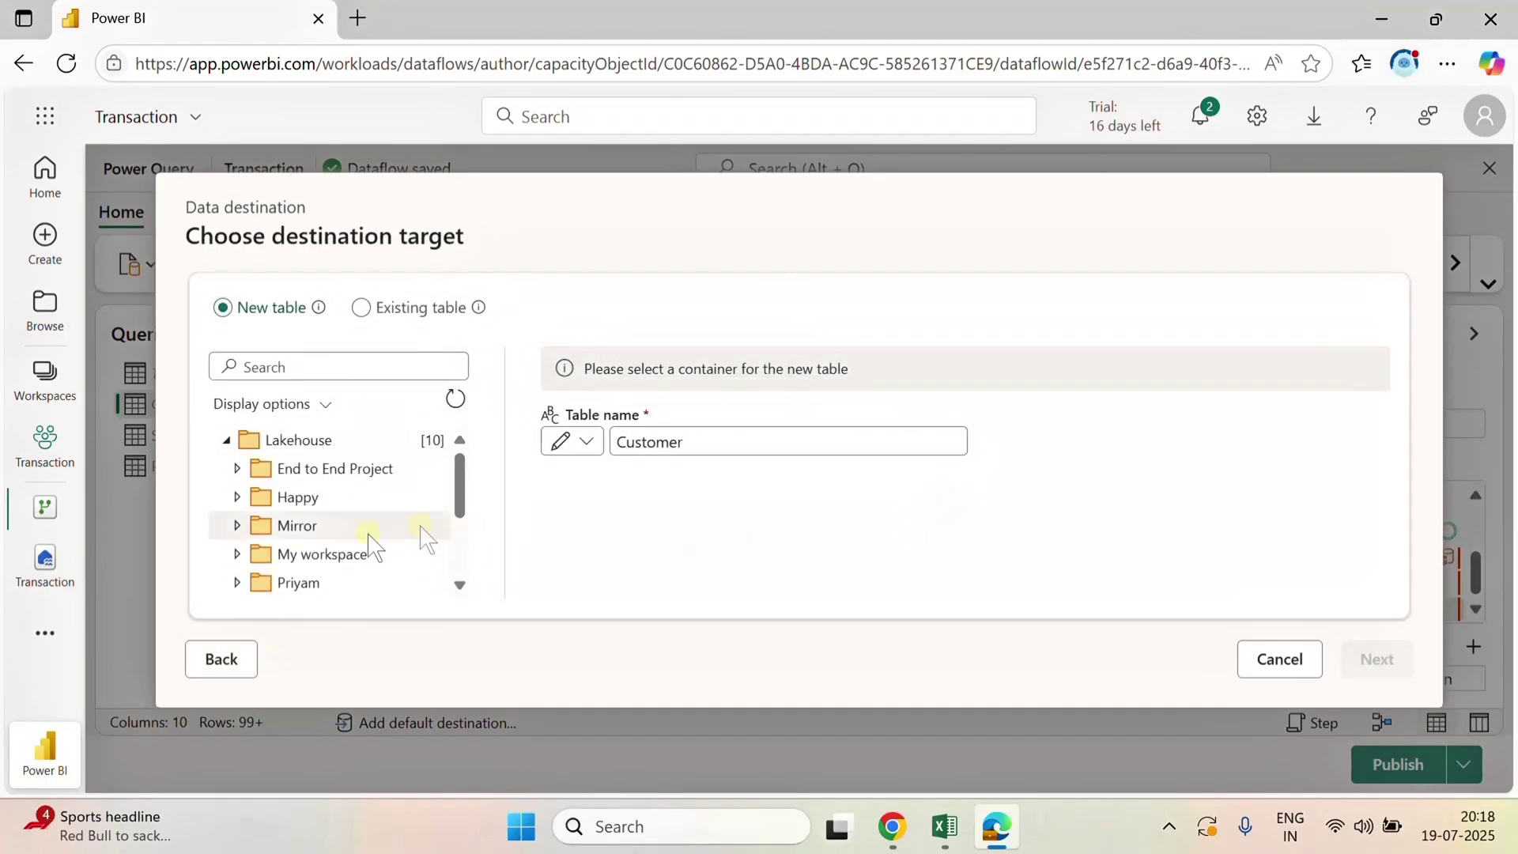
scroll(353, 551, down, 1)
scroll(353, 551, down, 3)
click(340, 585)
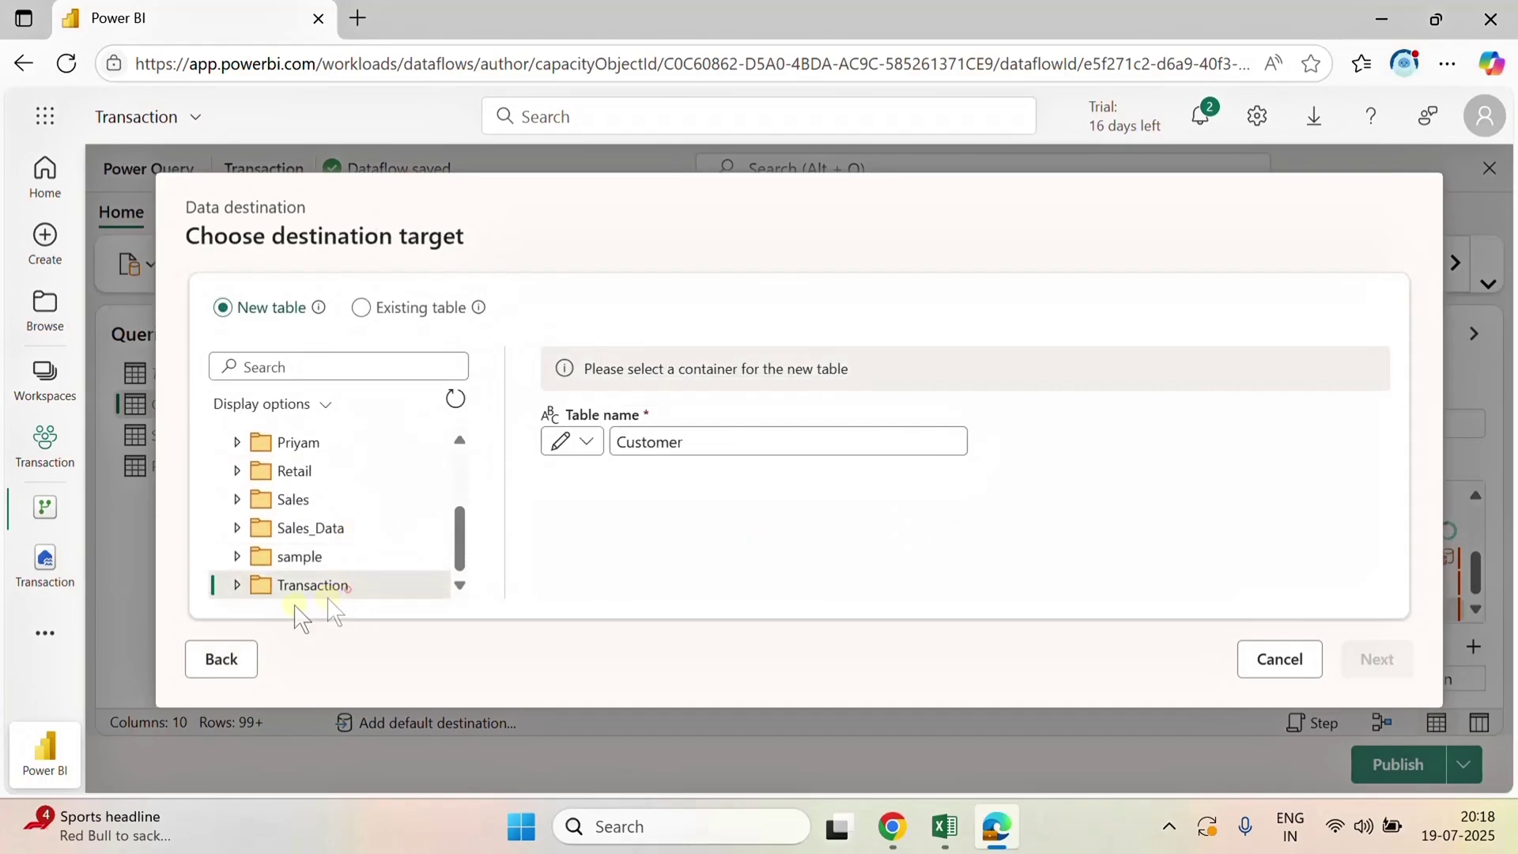
click(235, 586)
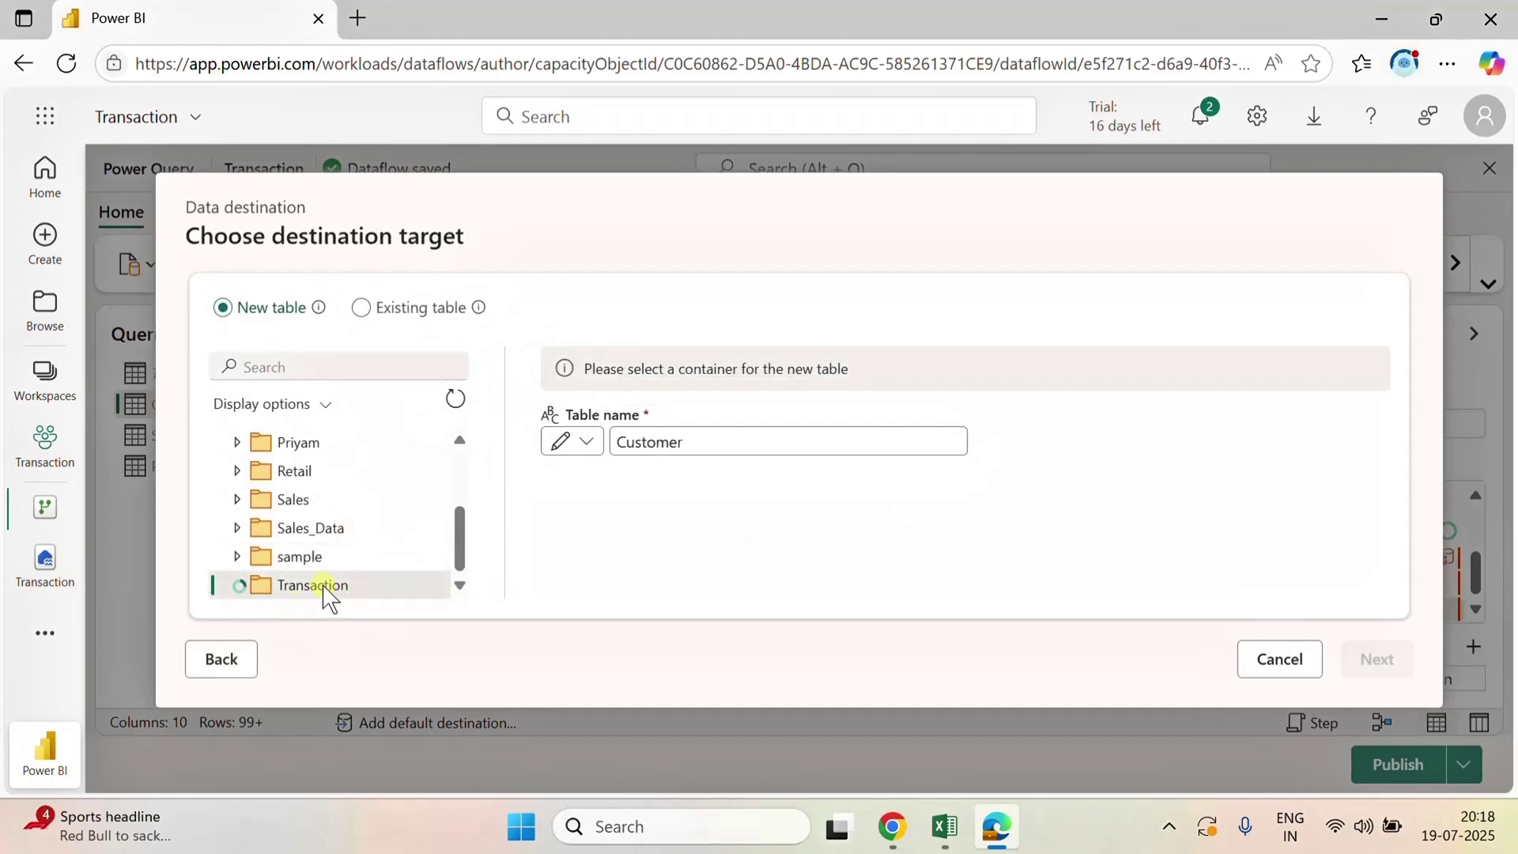
scroll(331, 599, down, 1)
click(325, 586)
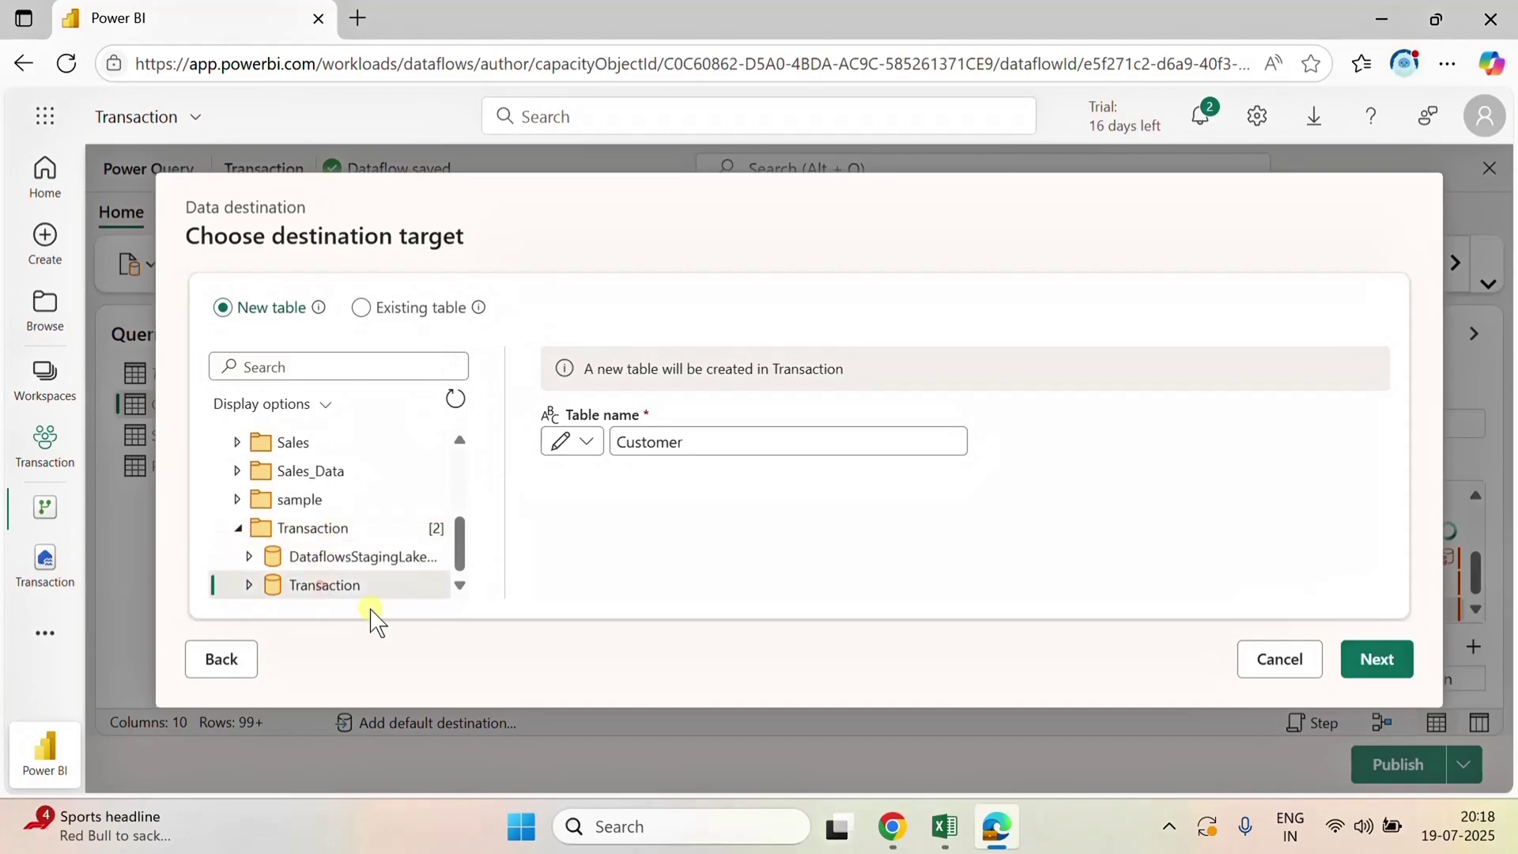
click(1360, 659)
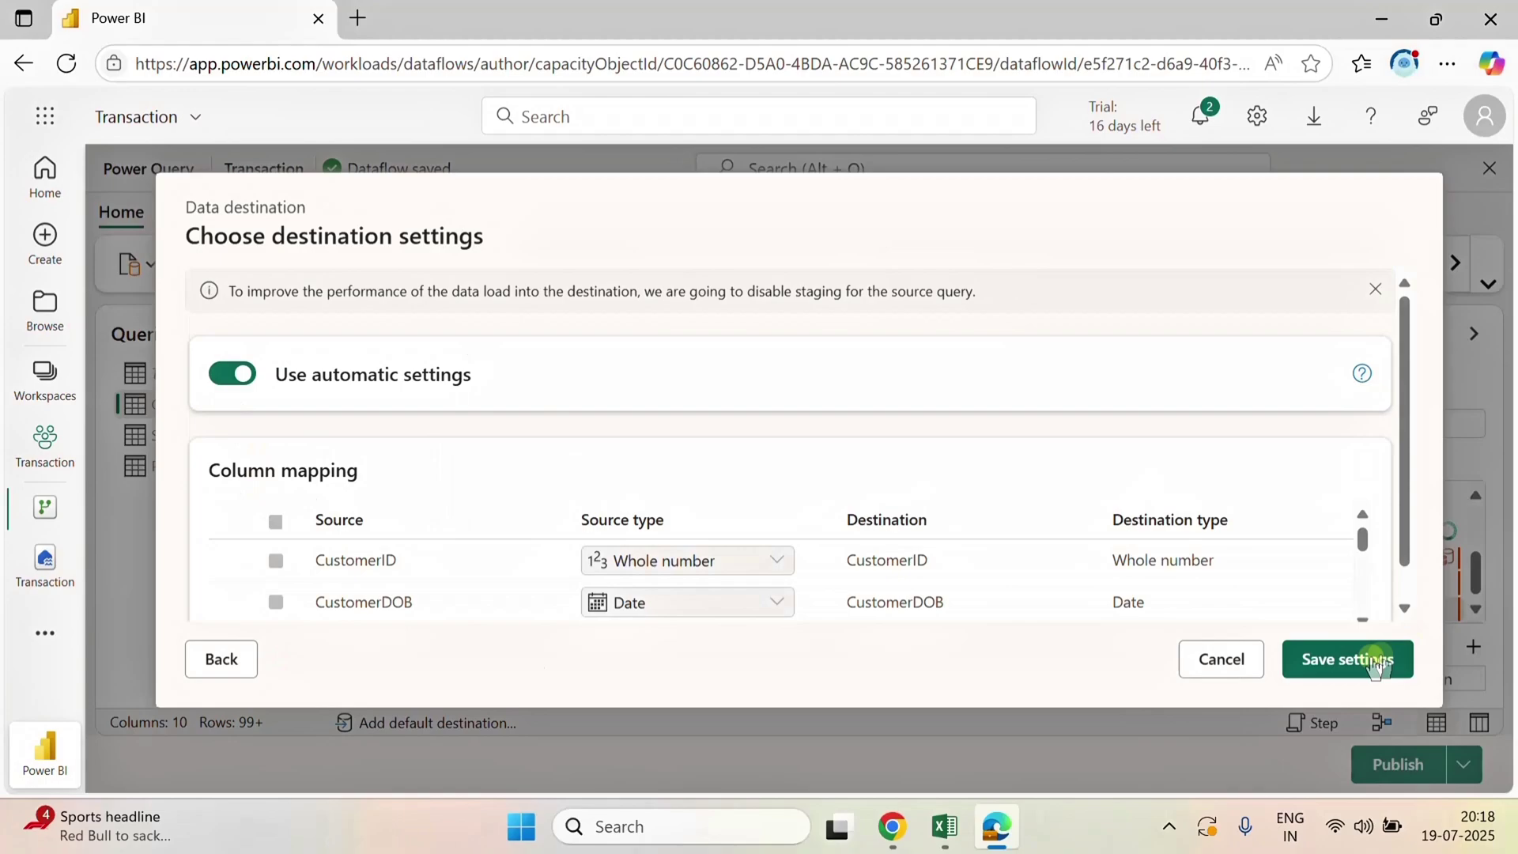
- Review the Customer column mapping, dismiss the staging notice and try to change the source type of CustomerZip
scroll(1063, 608, down, 2)
scroll(1063, 610, up, 2)
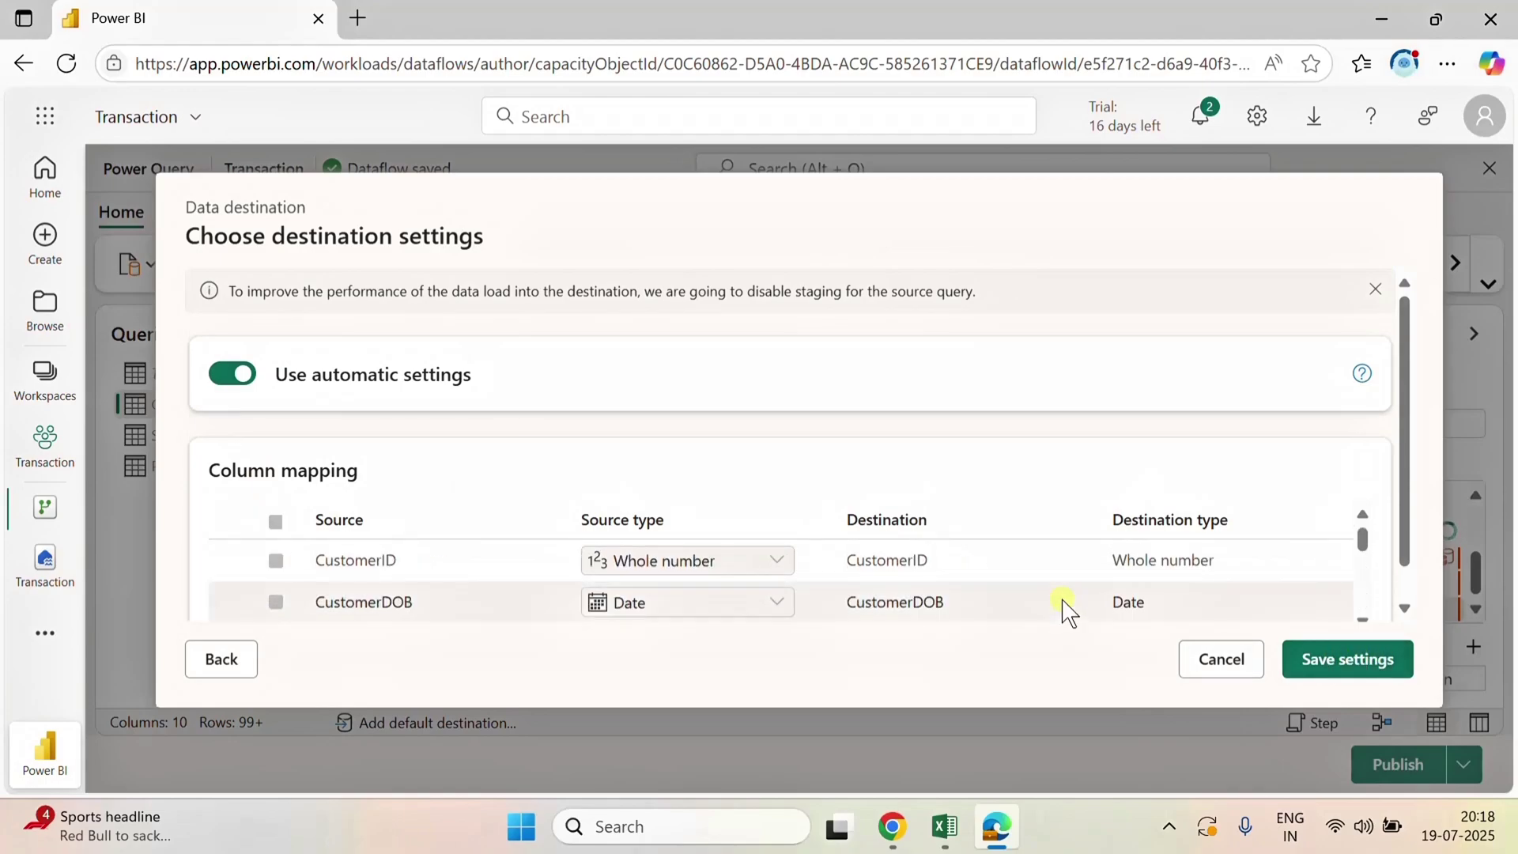
scroll(1063, 608, down, 5)
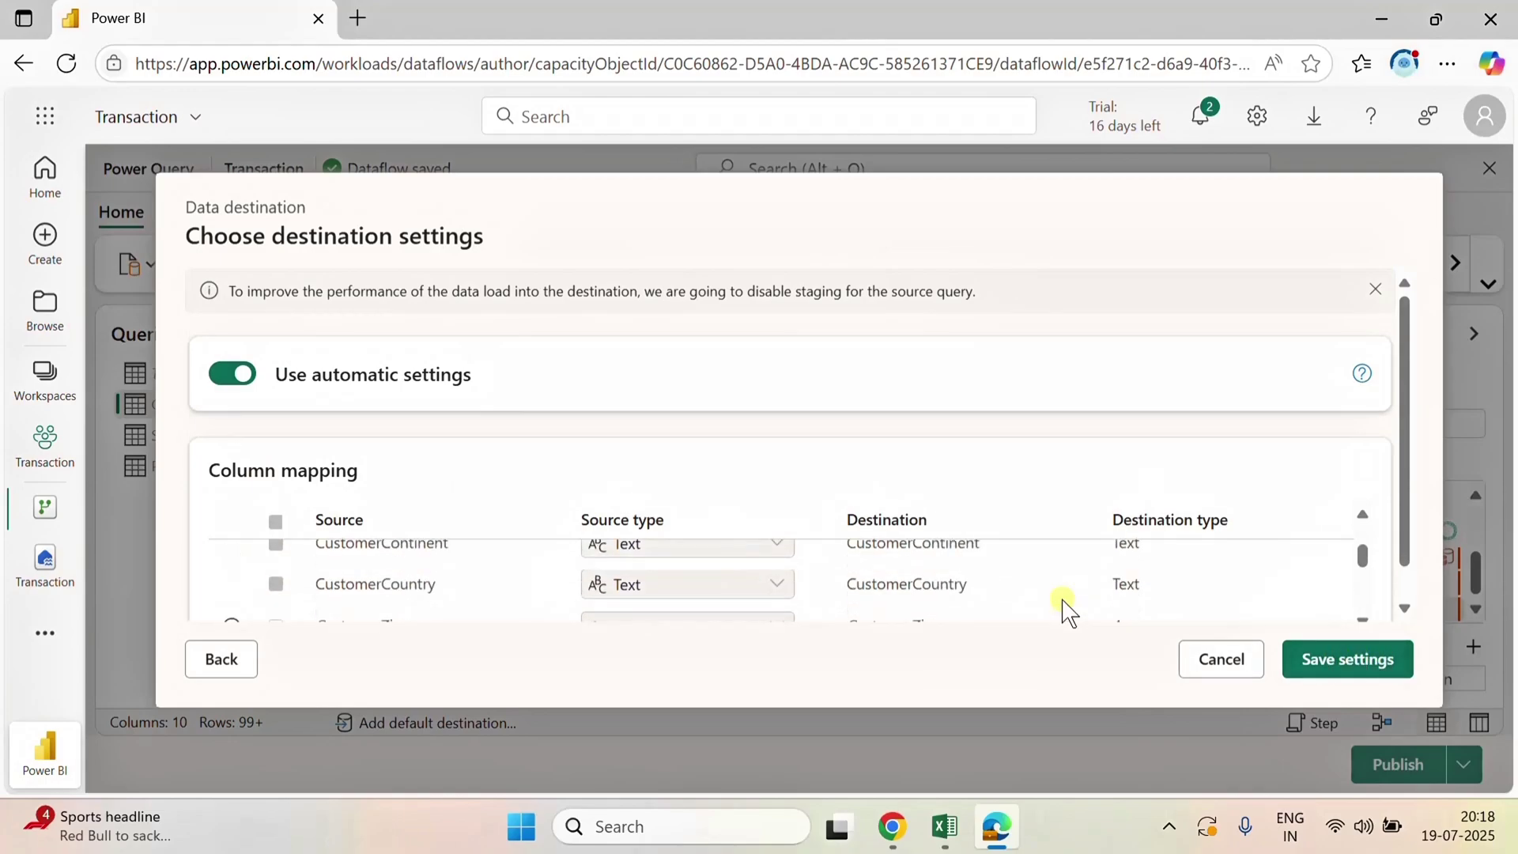
scroll(1064, 608, up, 2)
click(1374, 290)
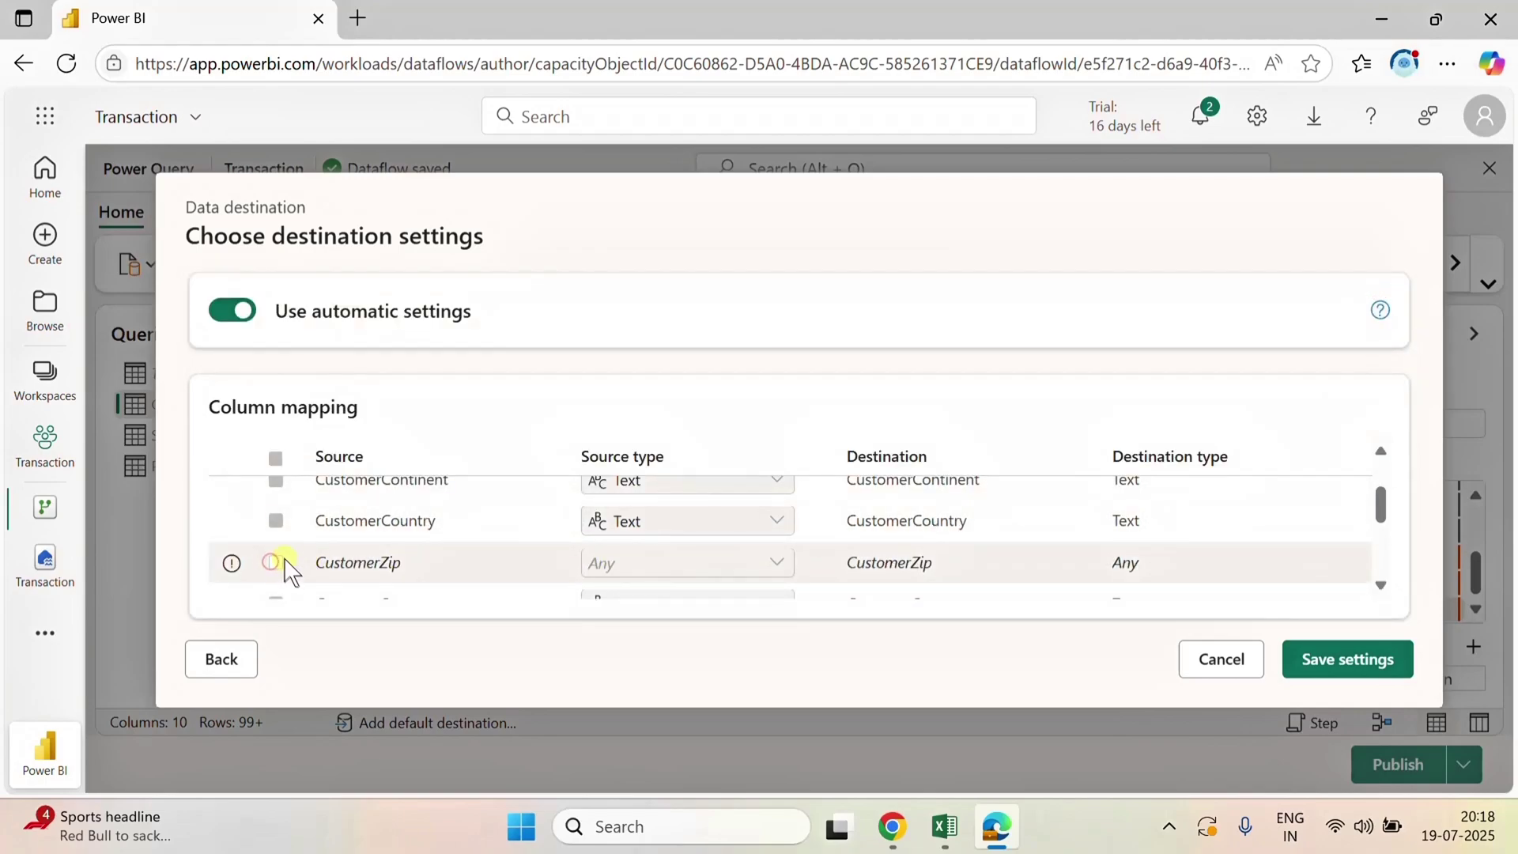
click(779, 562)
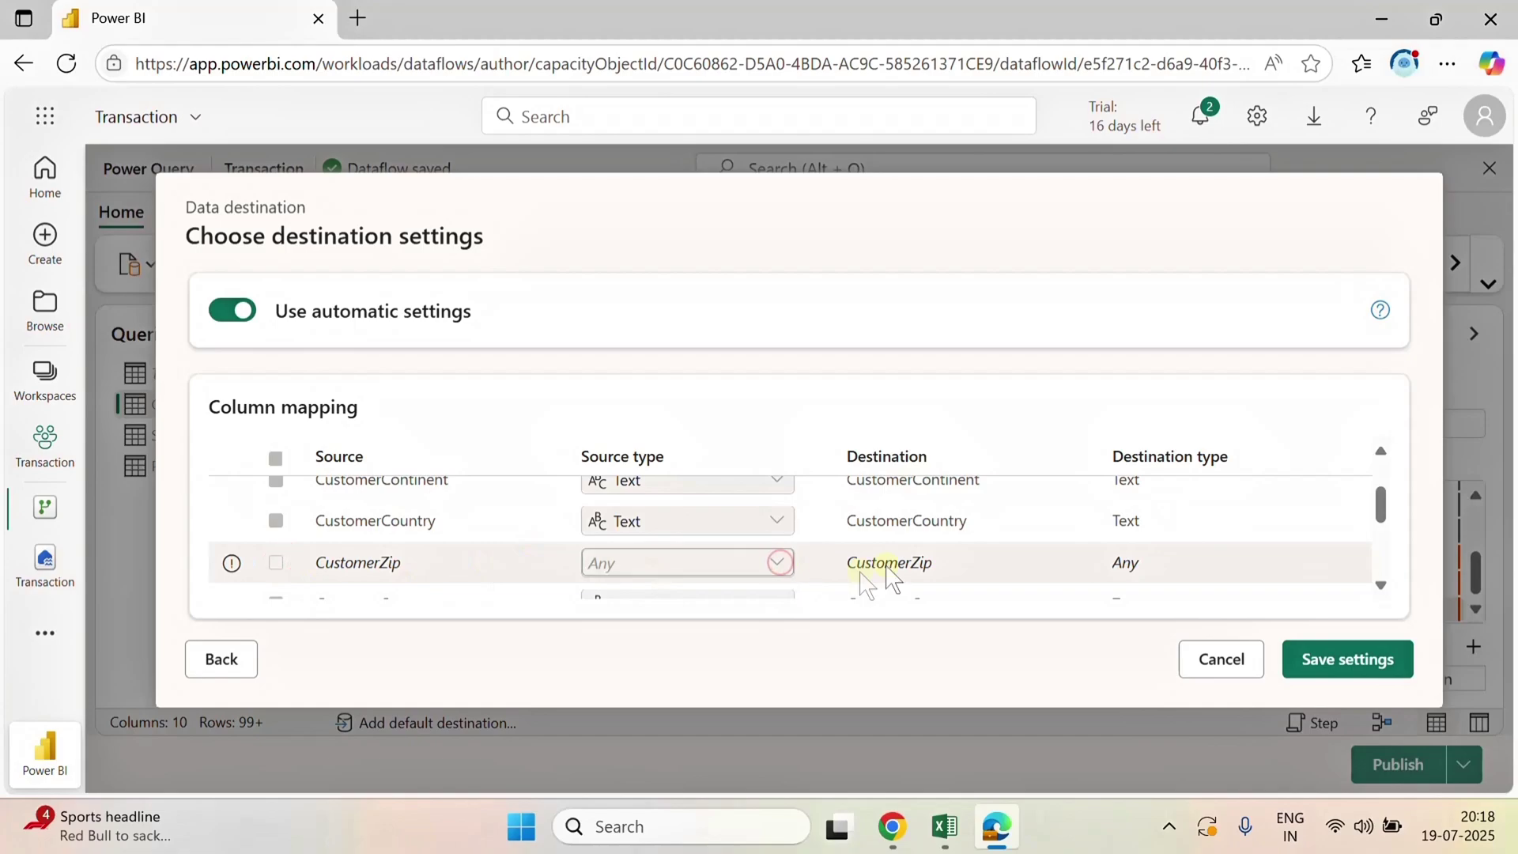
- Turn off automatic settings for the Customer destination and look through the source types offered for CustomerZip
click(232, 310)
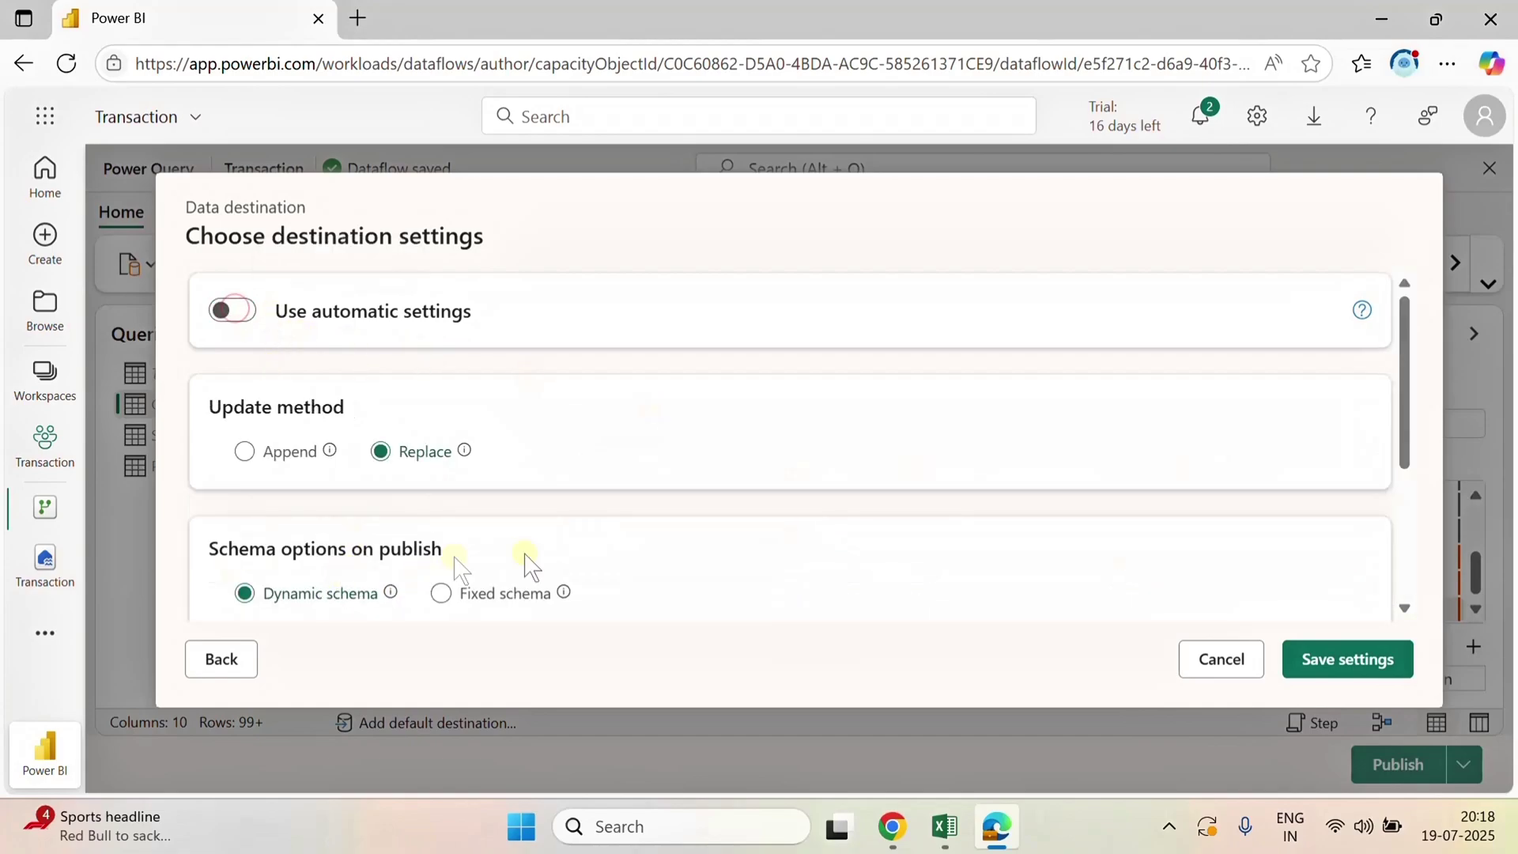
scroll(553, 558, down, 3)
scroll(464, 593, down, 3)
scroll(464, 593, up, 3)
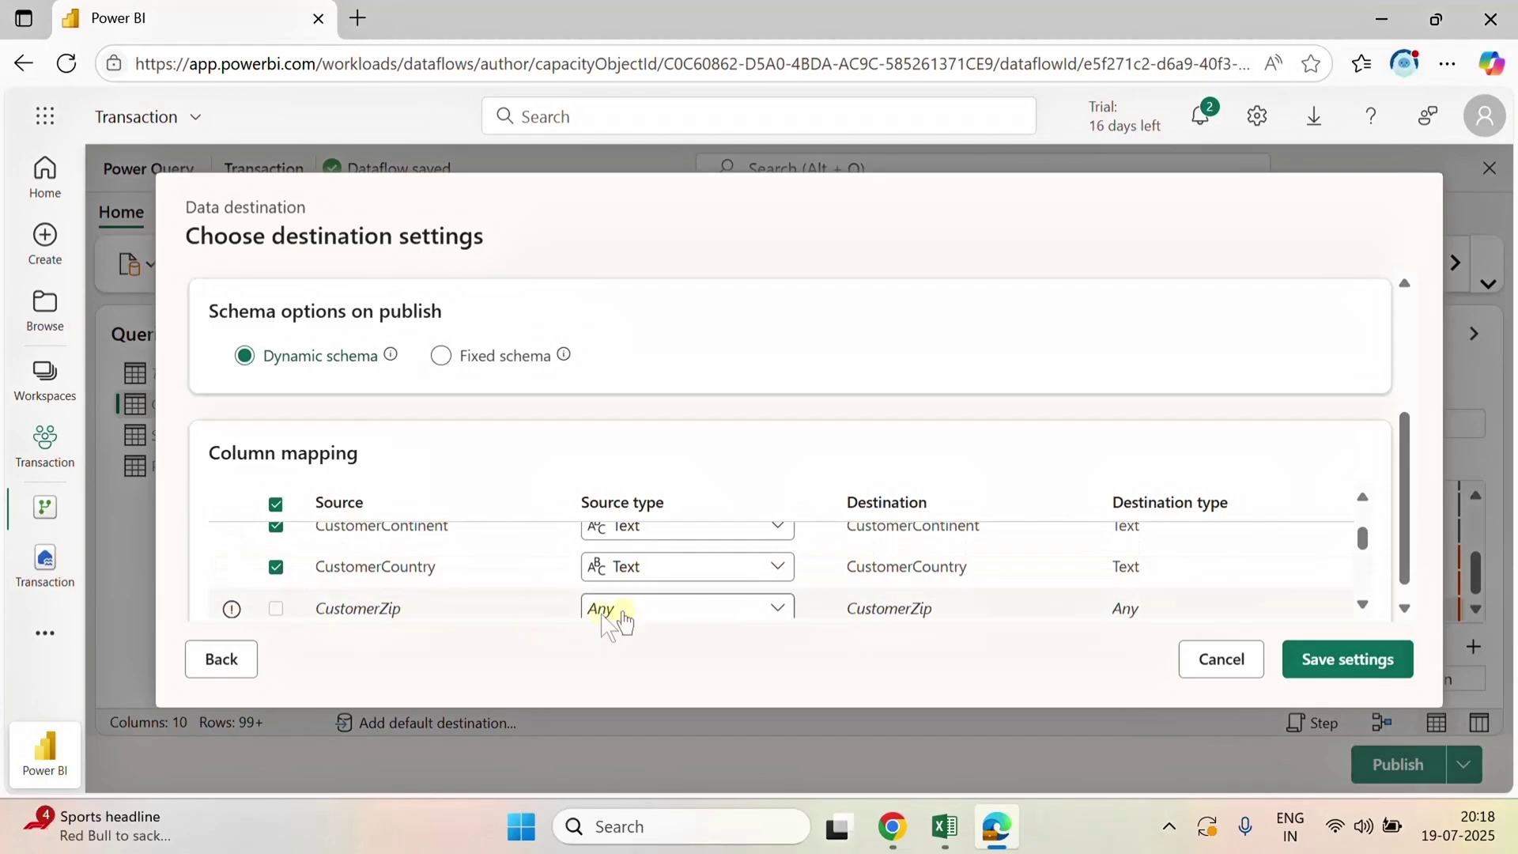
click(752, 610)
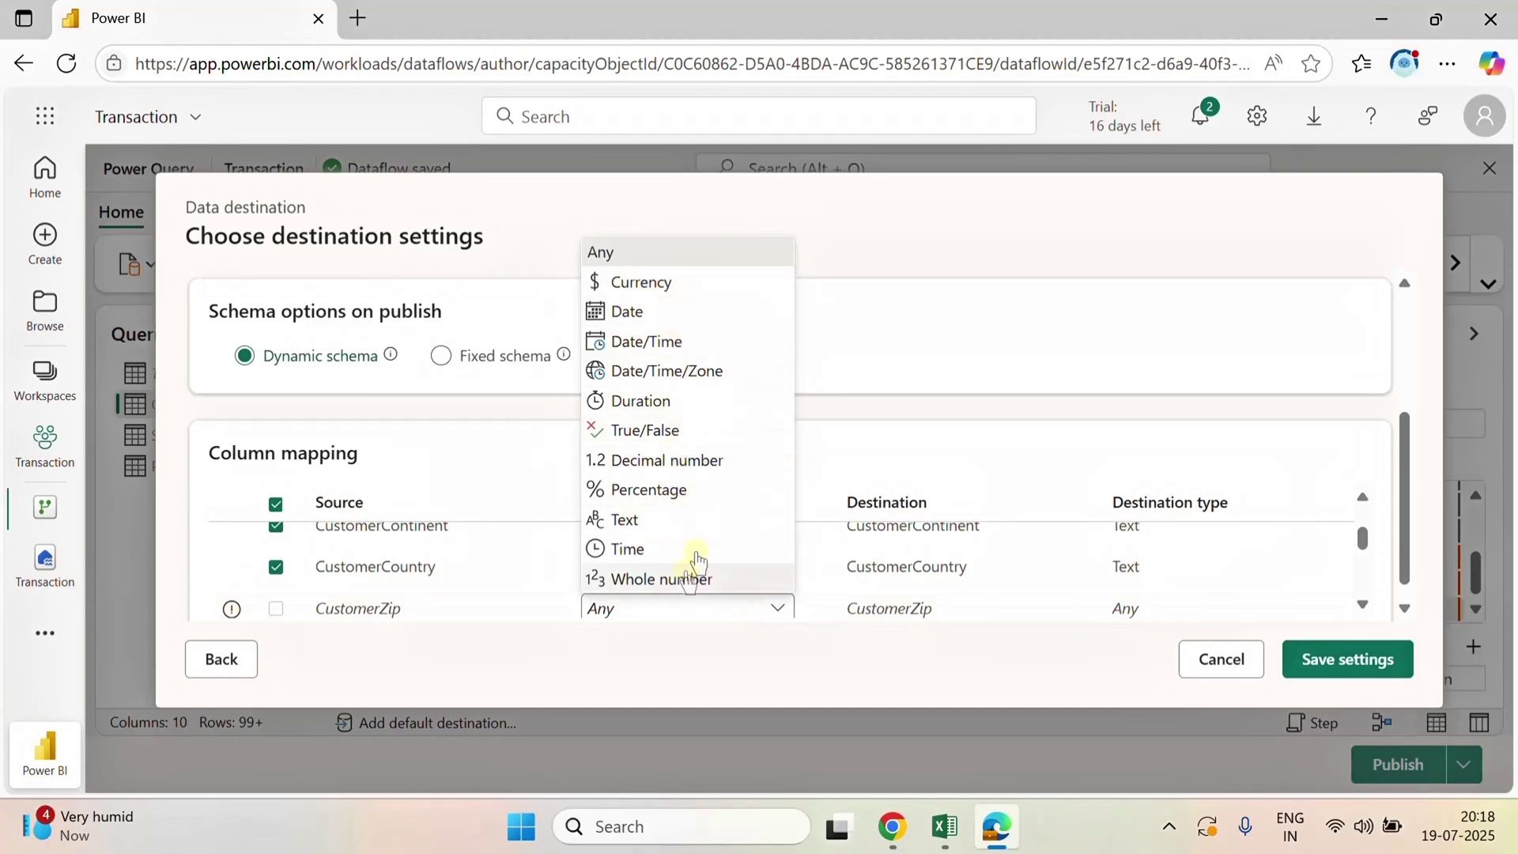
click(976, 382)
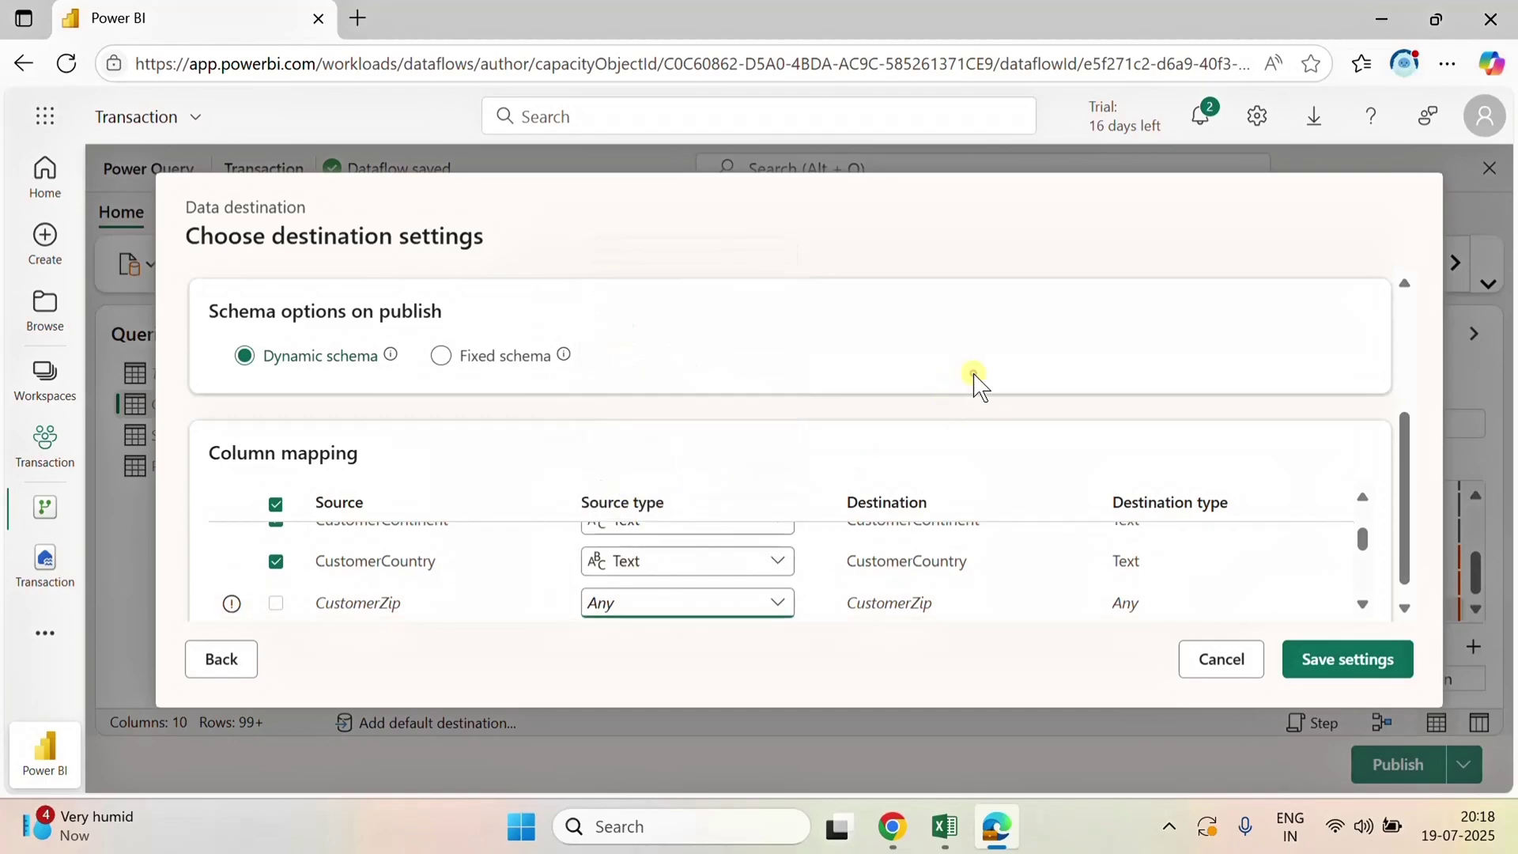
- Cancel the Customer destination settings and change the CustomerZip column's data type to Text in the Customer query
click(1207, 661)
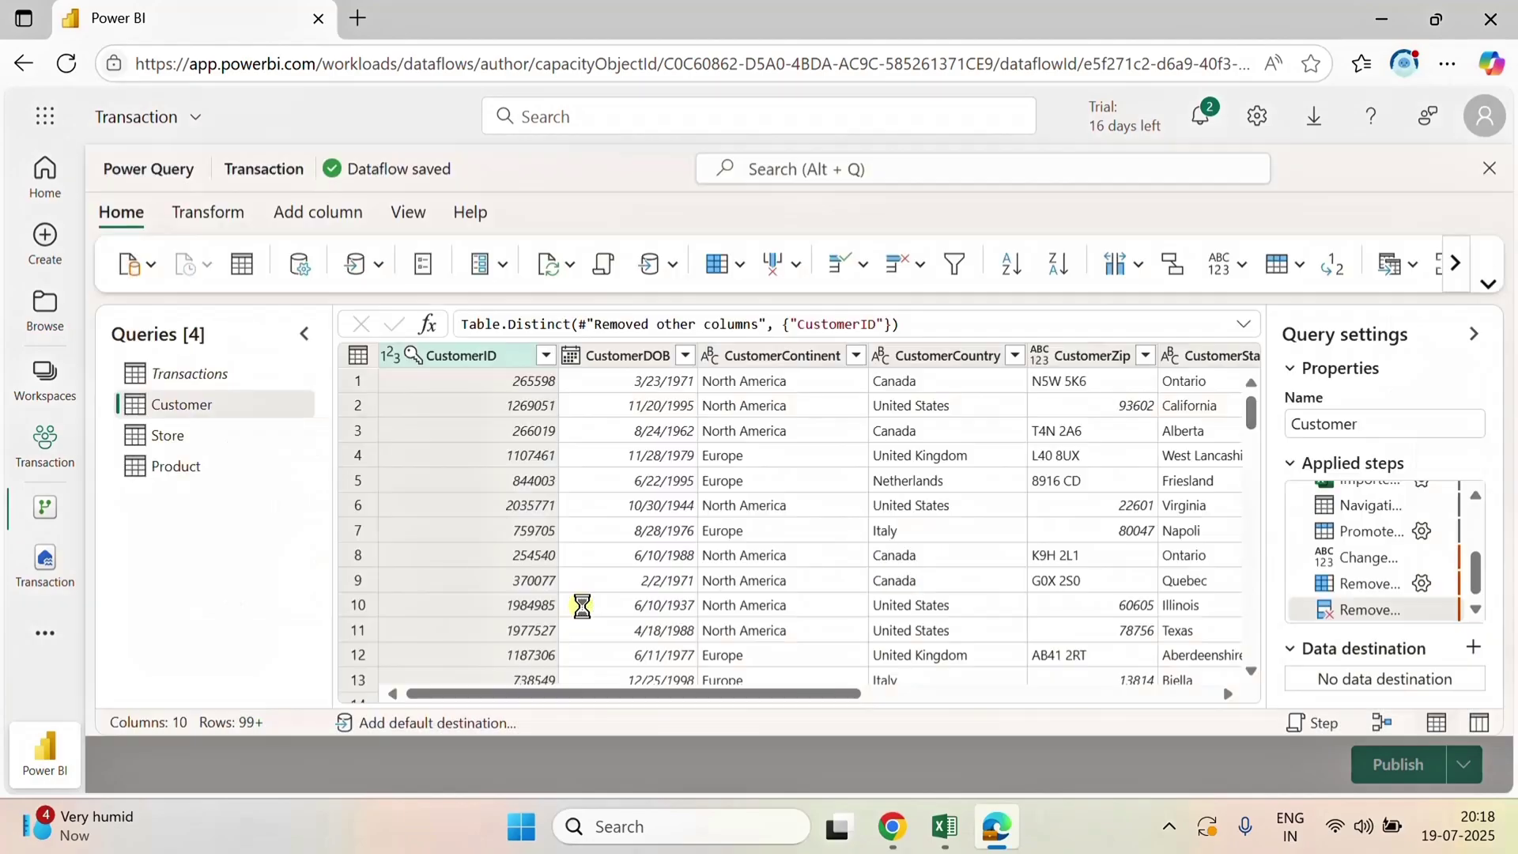
drag(712, 693, 847, 715)
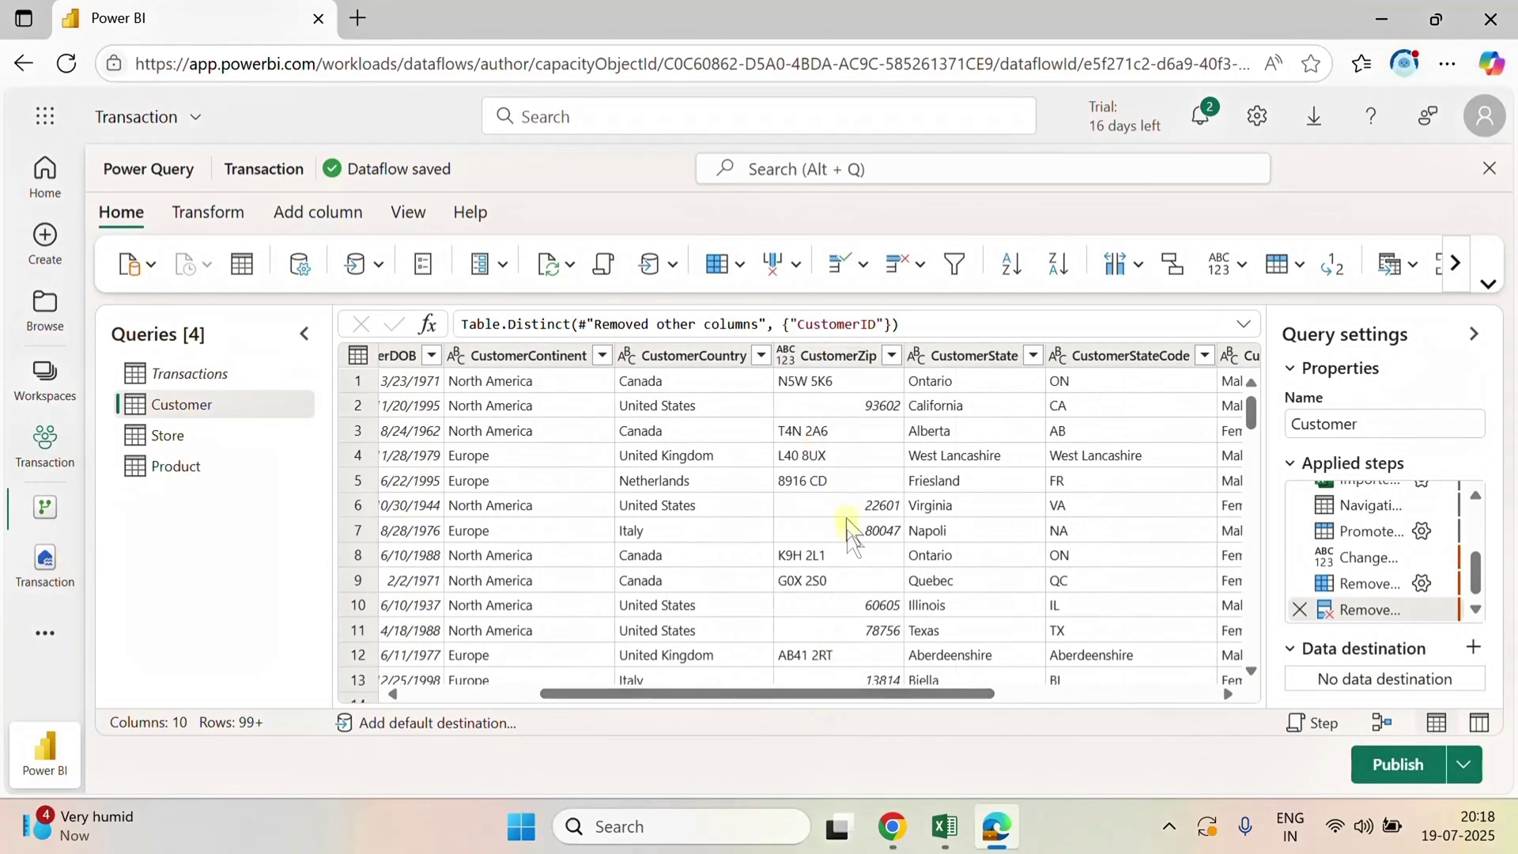
click(790, 359)
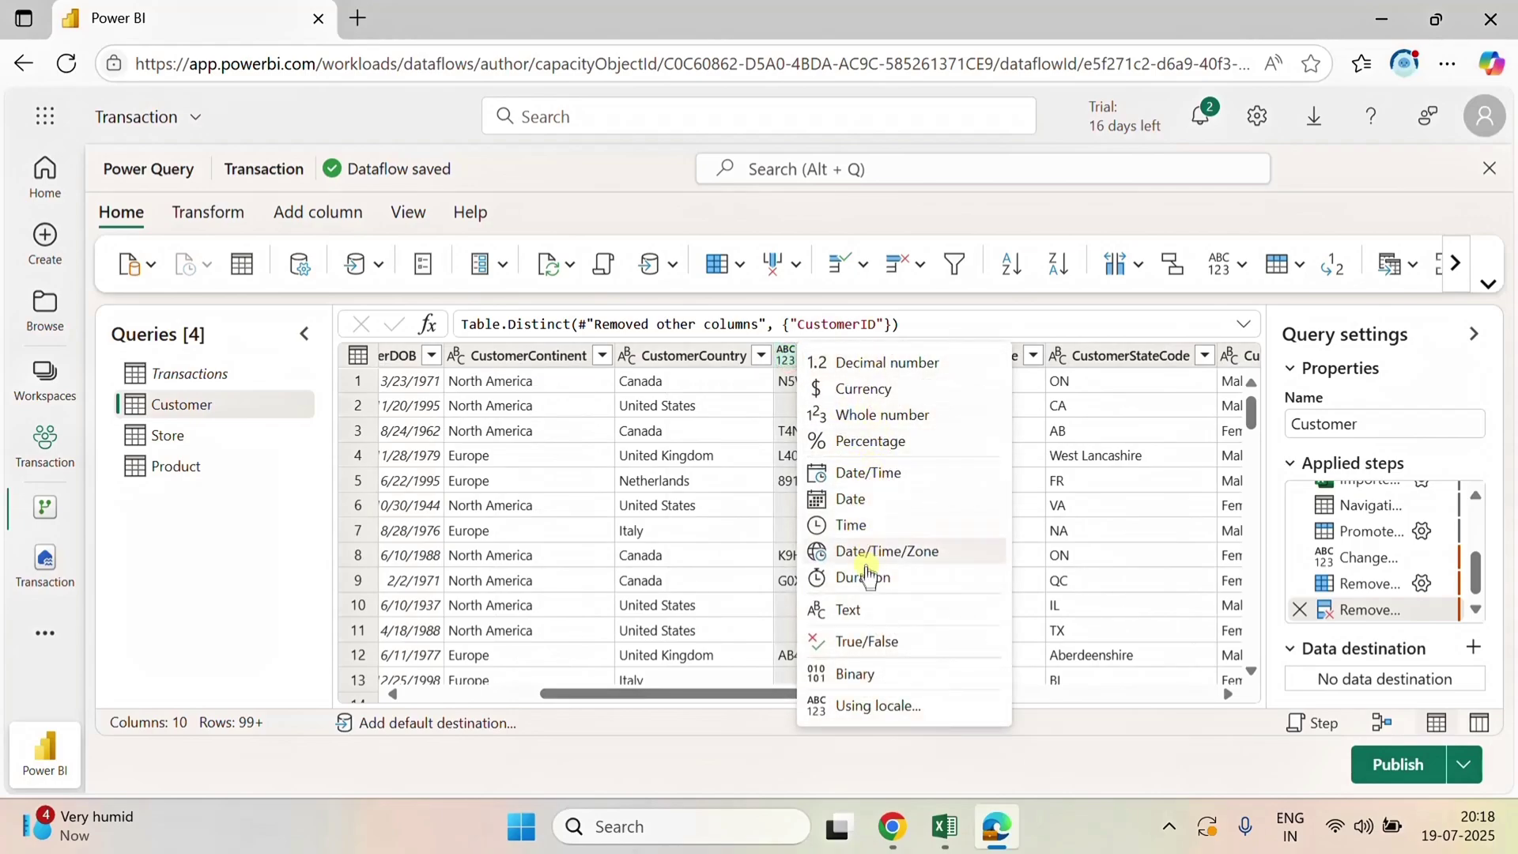
click(865, 609)
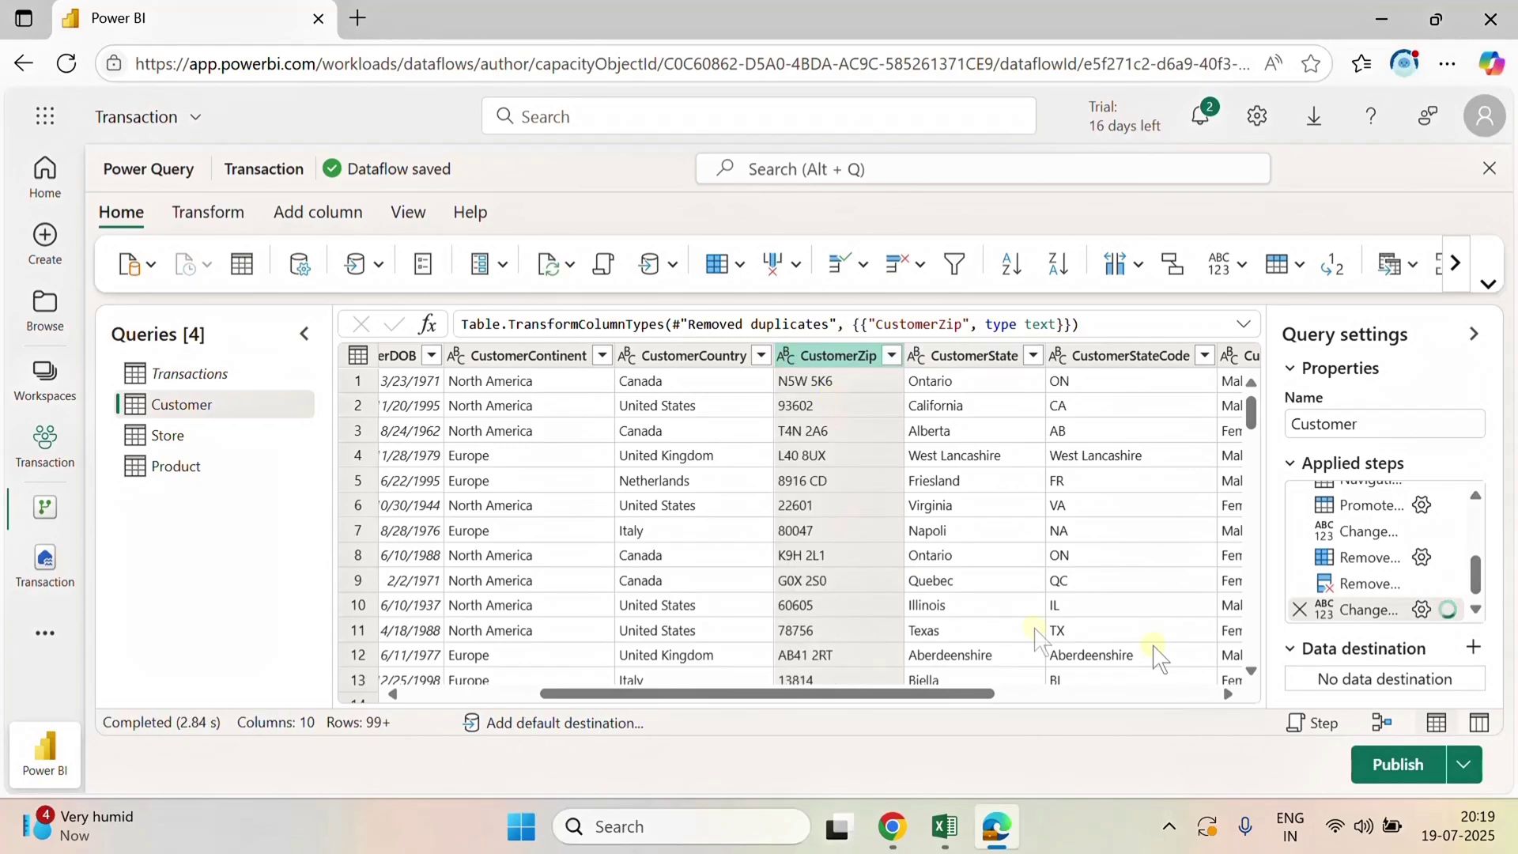
- Give the Customer query a Lakehouse destination as new table Customer in the Transaction workspace's Transaction lakehouse, saving it with automatic settings
click(1473, 650)
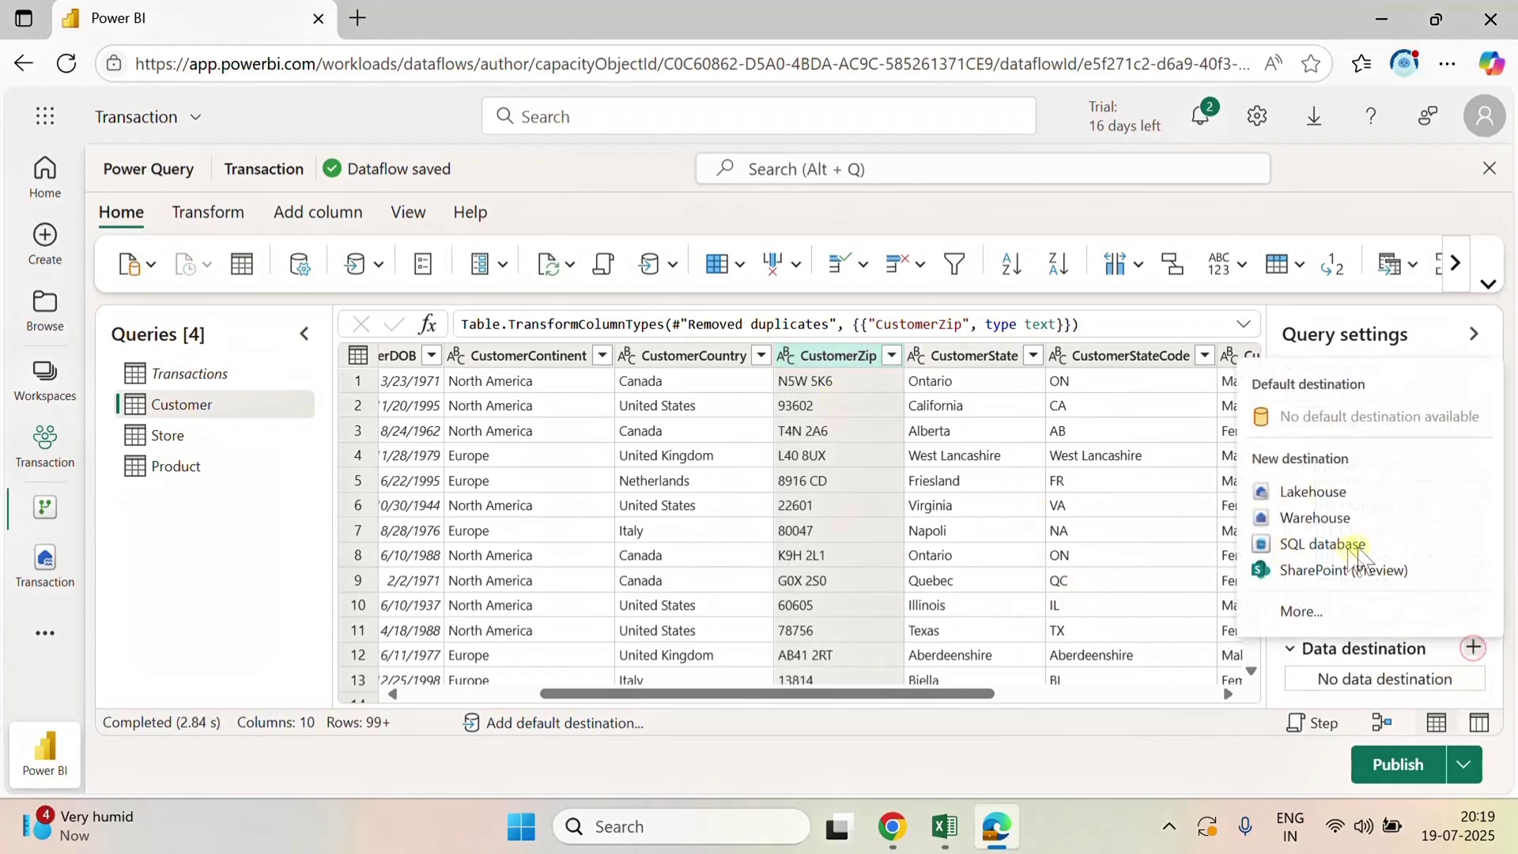
click(1312, 494)
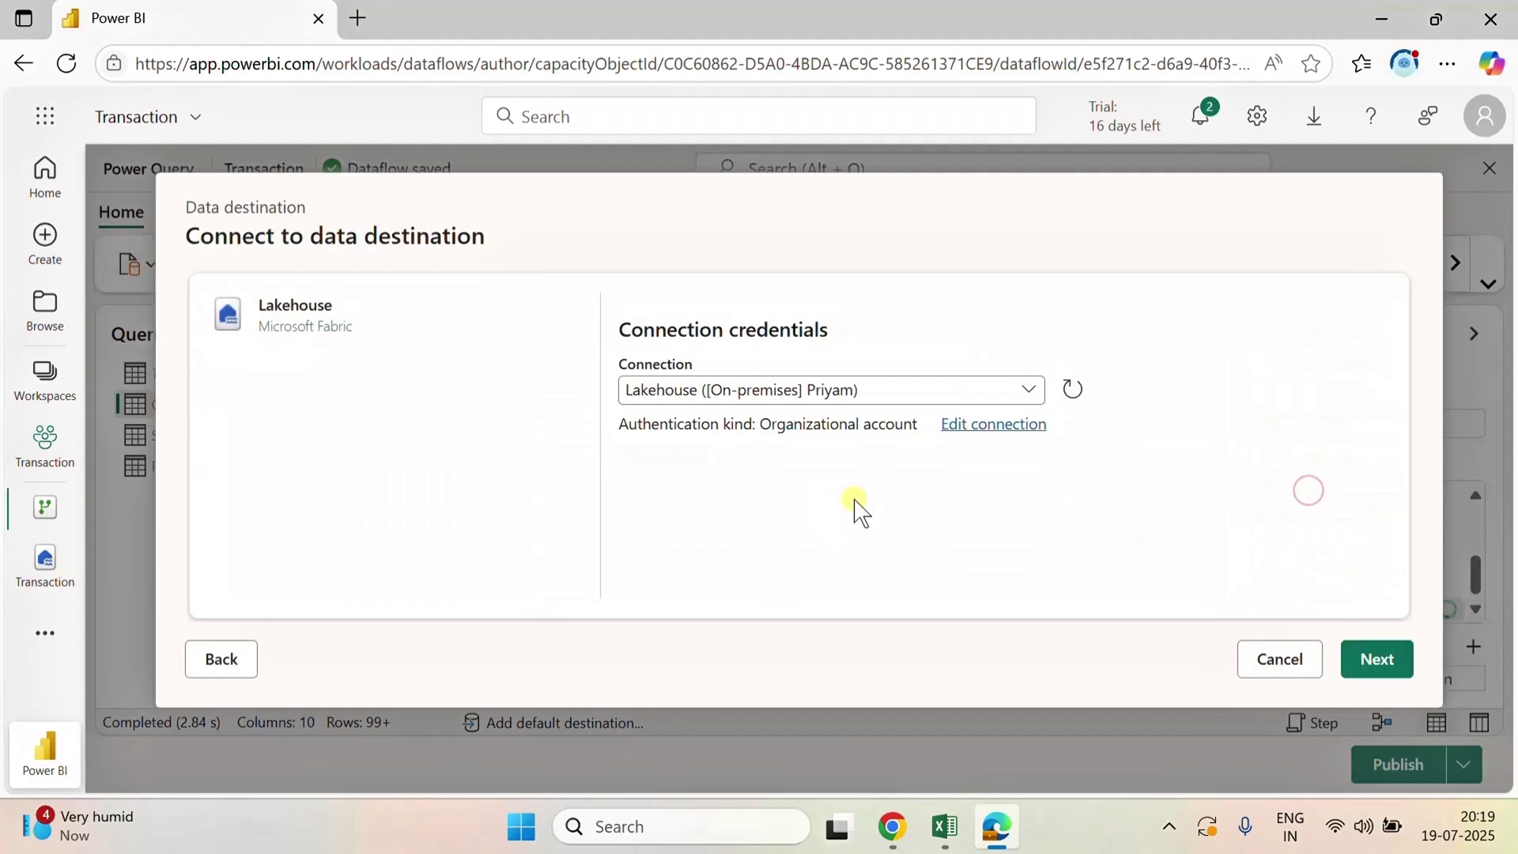
click(1377, 664)
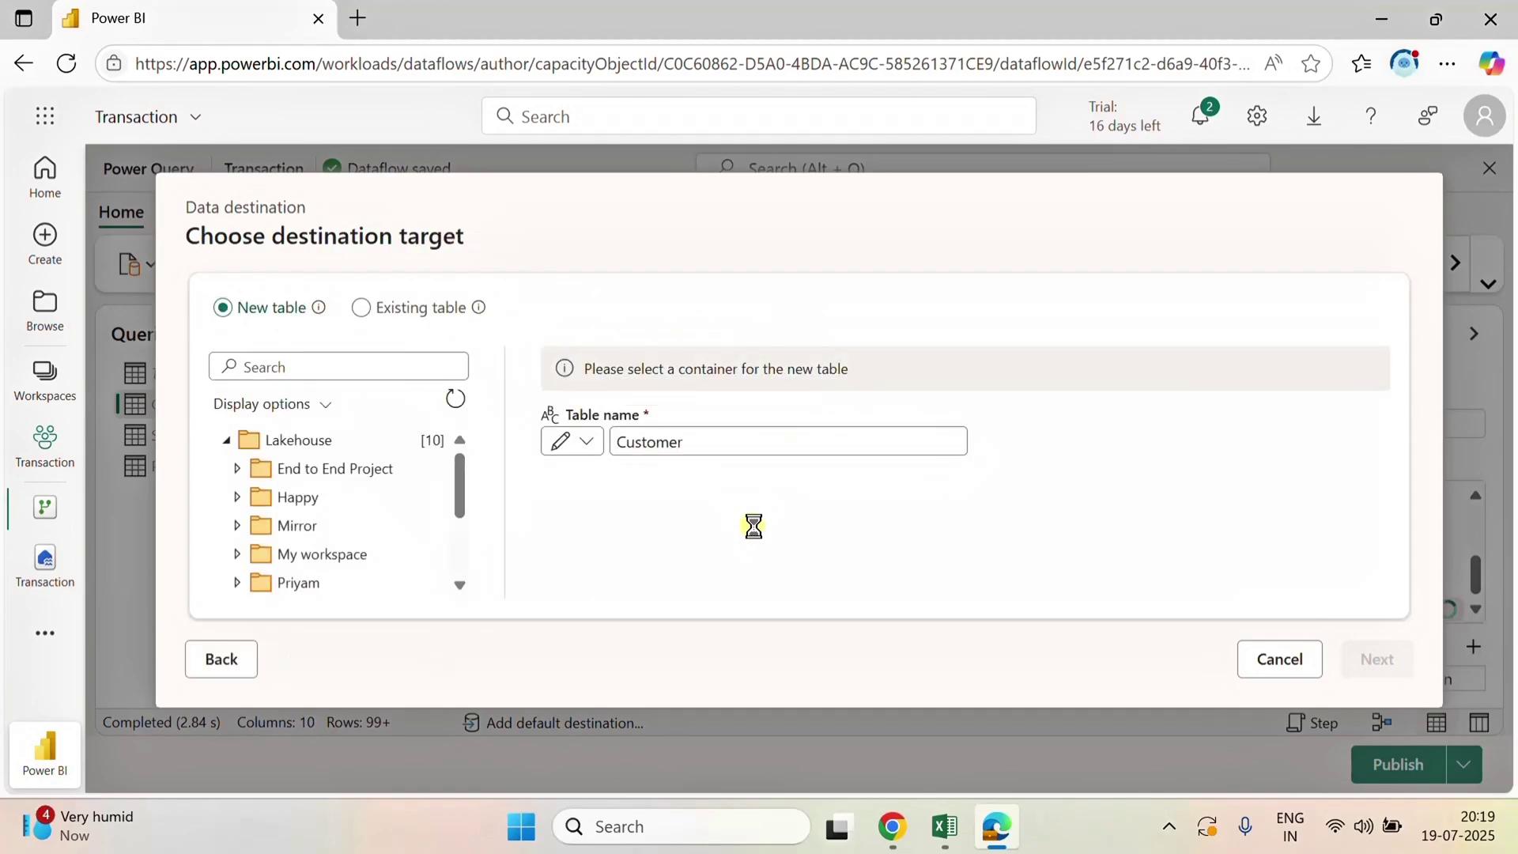
scroll(241, 601, down, 3)
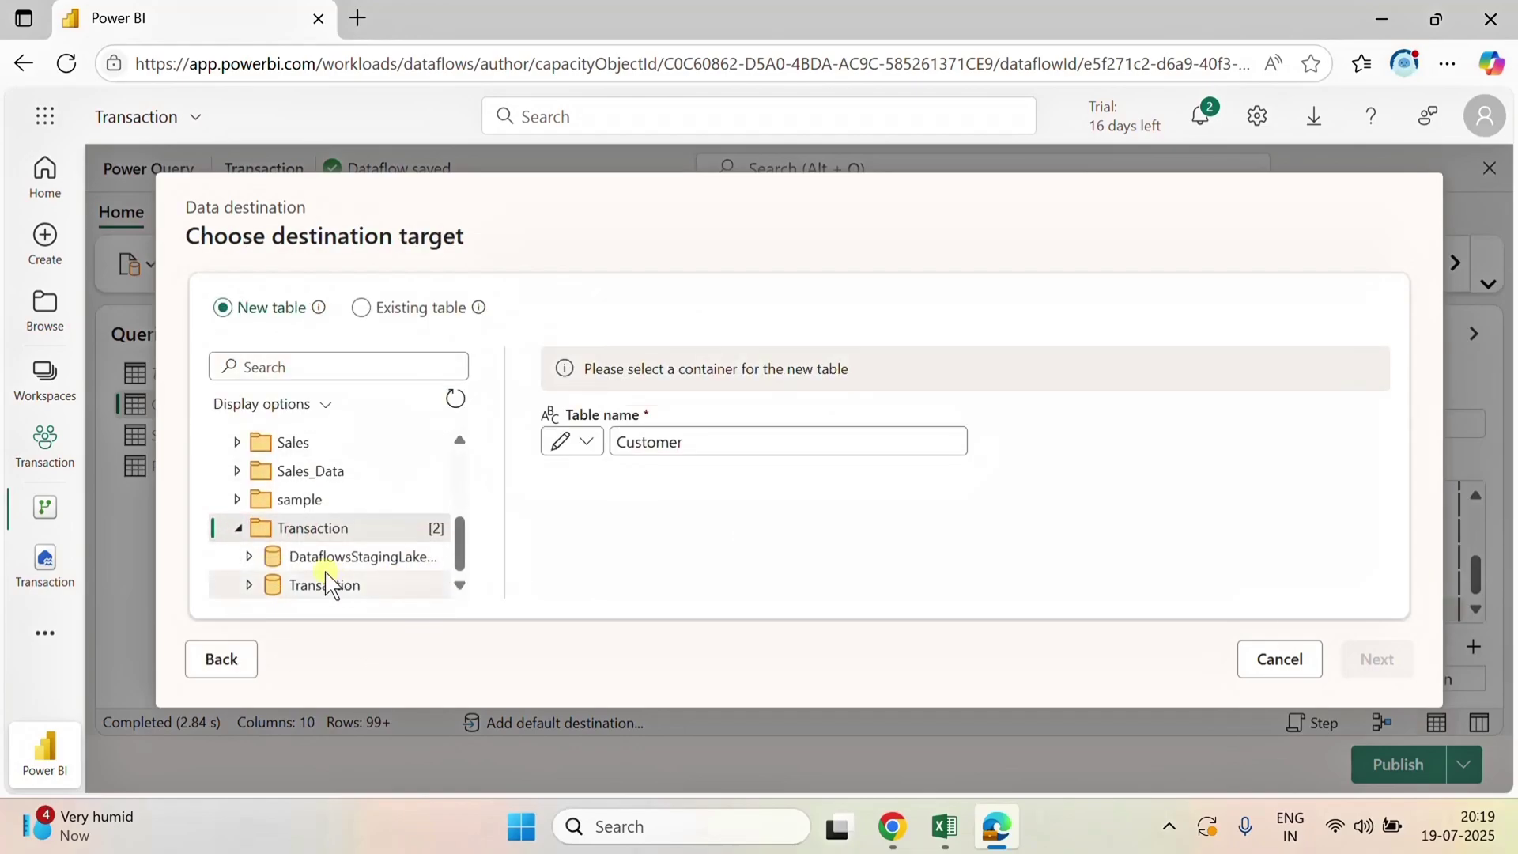
click(325, 581)
click(1380, 657)
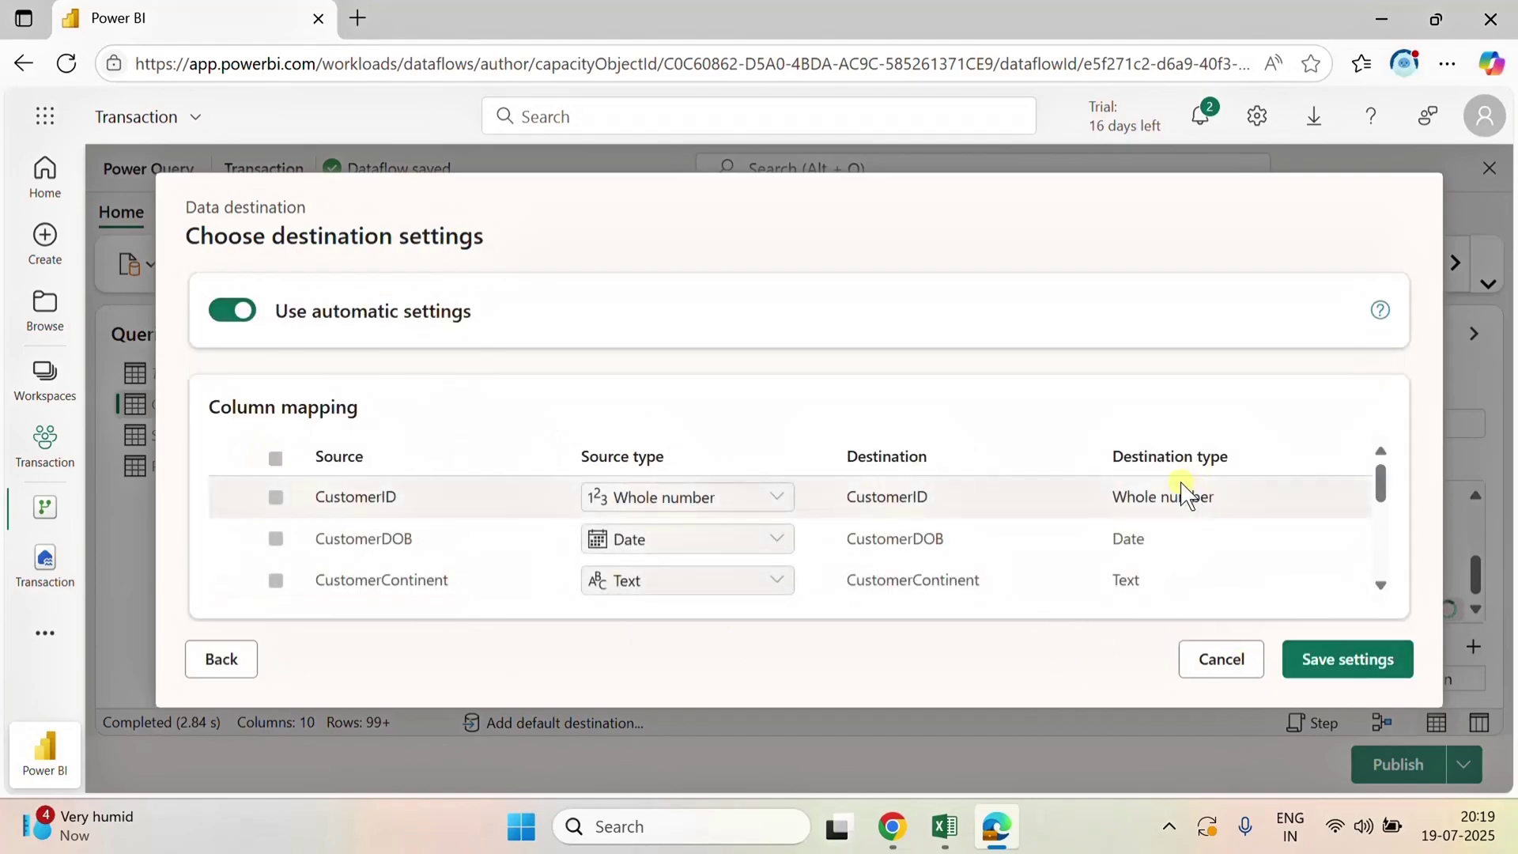
scroll(708, 566, down, 3)
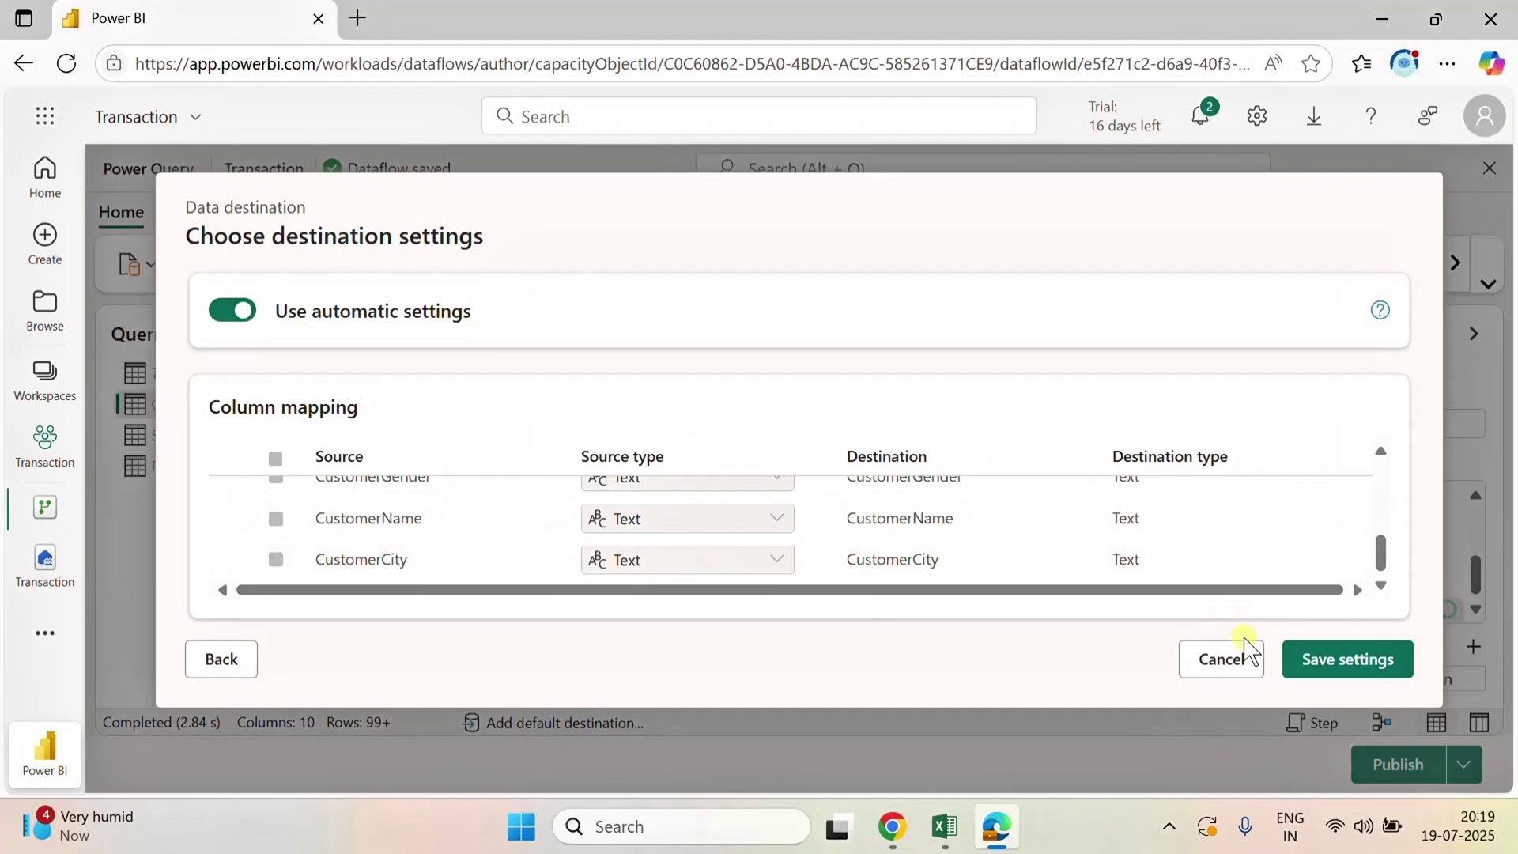
click(1345, 663)
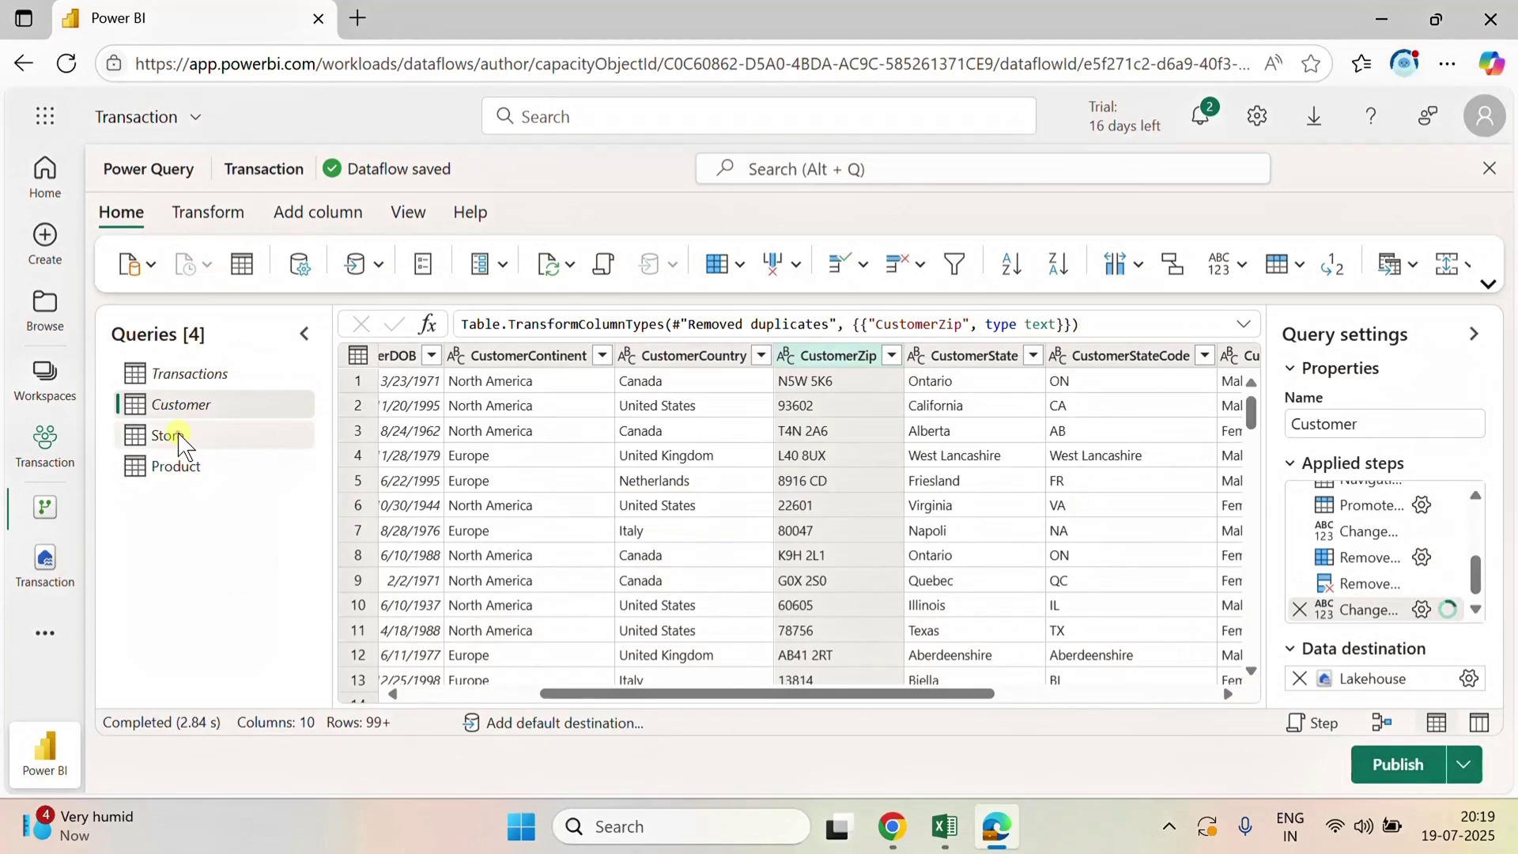
- Load the Store query into the Transaction workspace's Transaction lakehouse as new table Store, saving the destination with automatic settings
click(179, 438)
click(1475, 650)
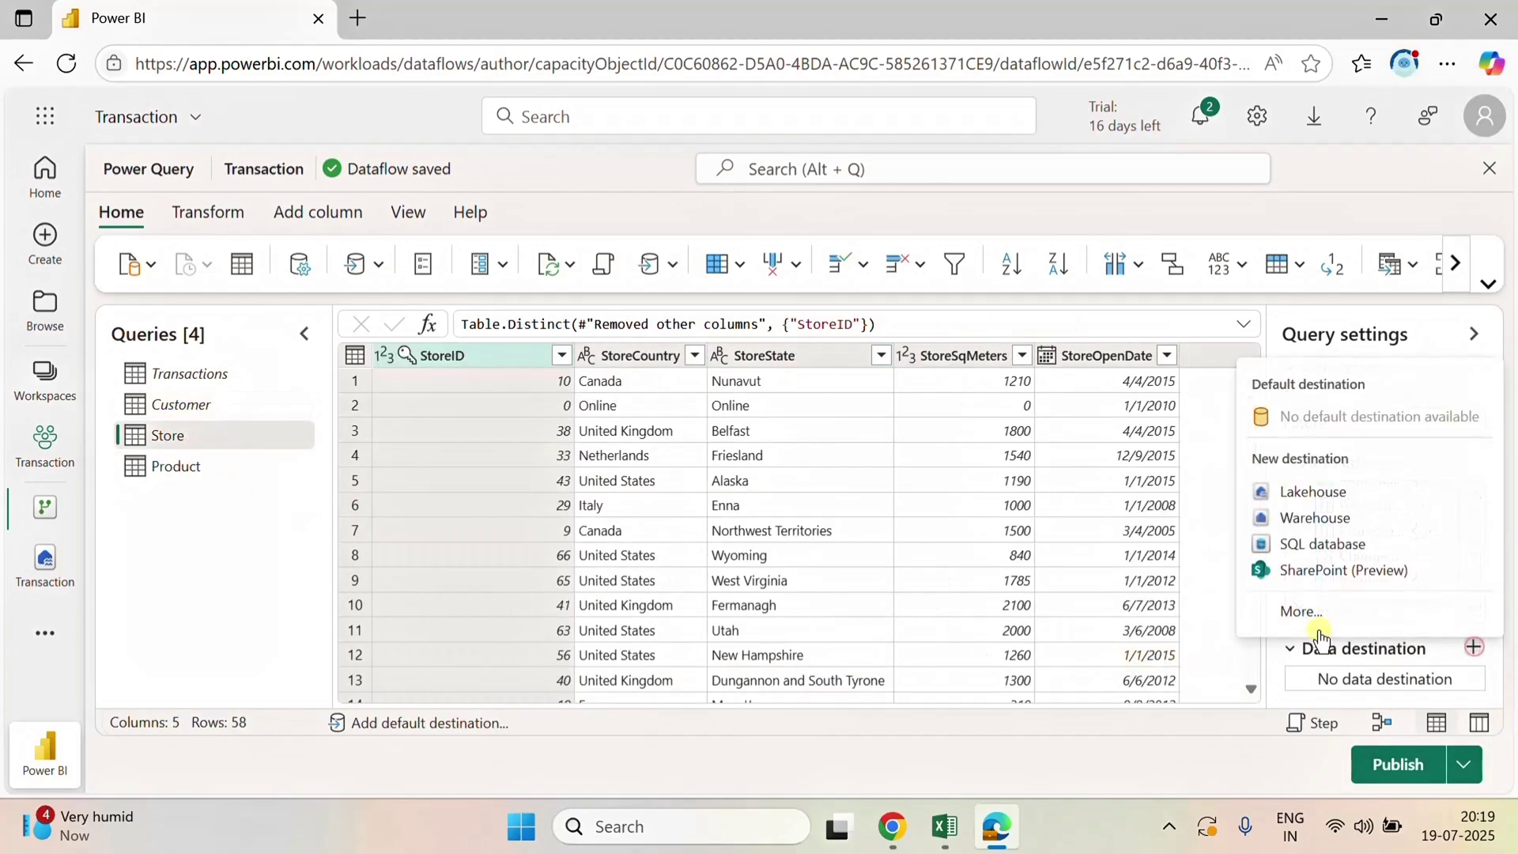
click(1301, 490)
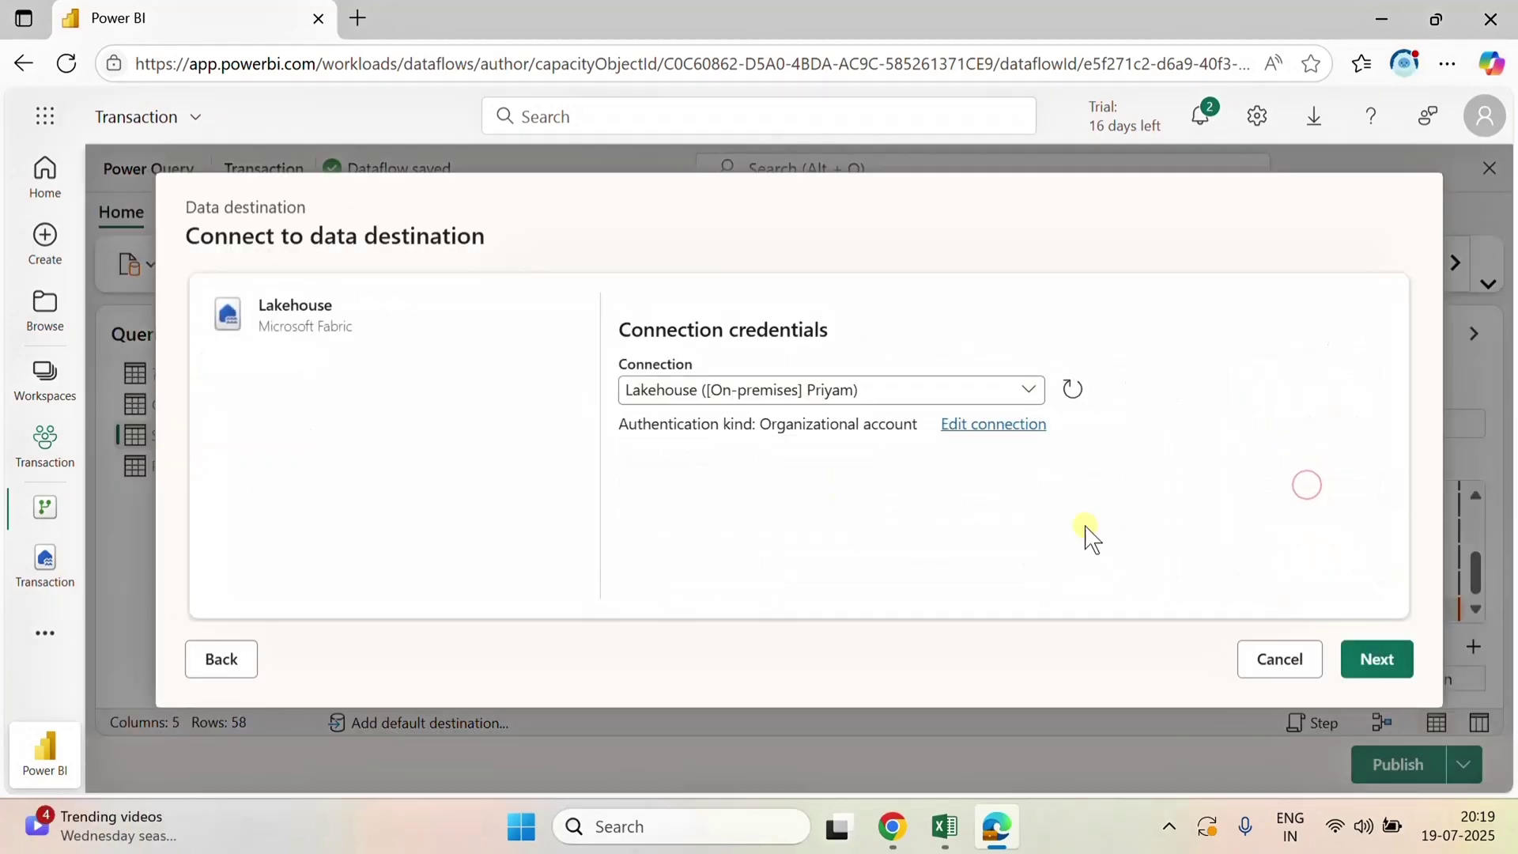
click(1372, 661)
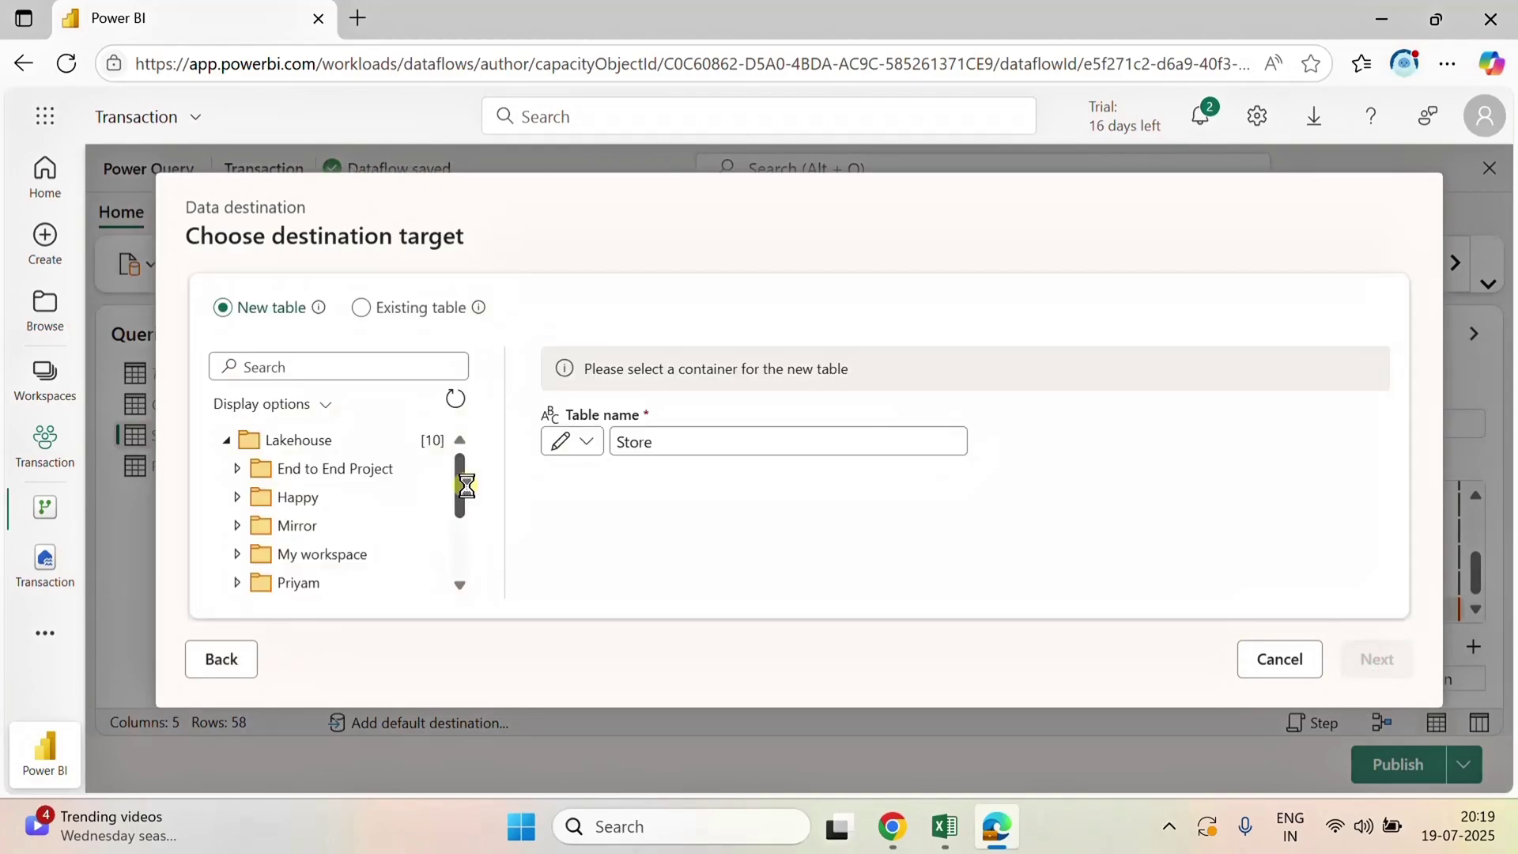
scroll(455, 494, down, 3)
click(349, 595)
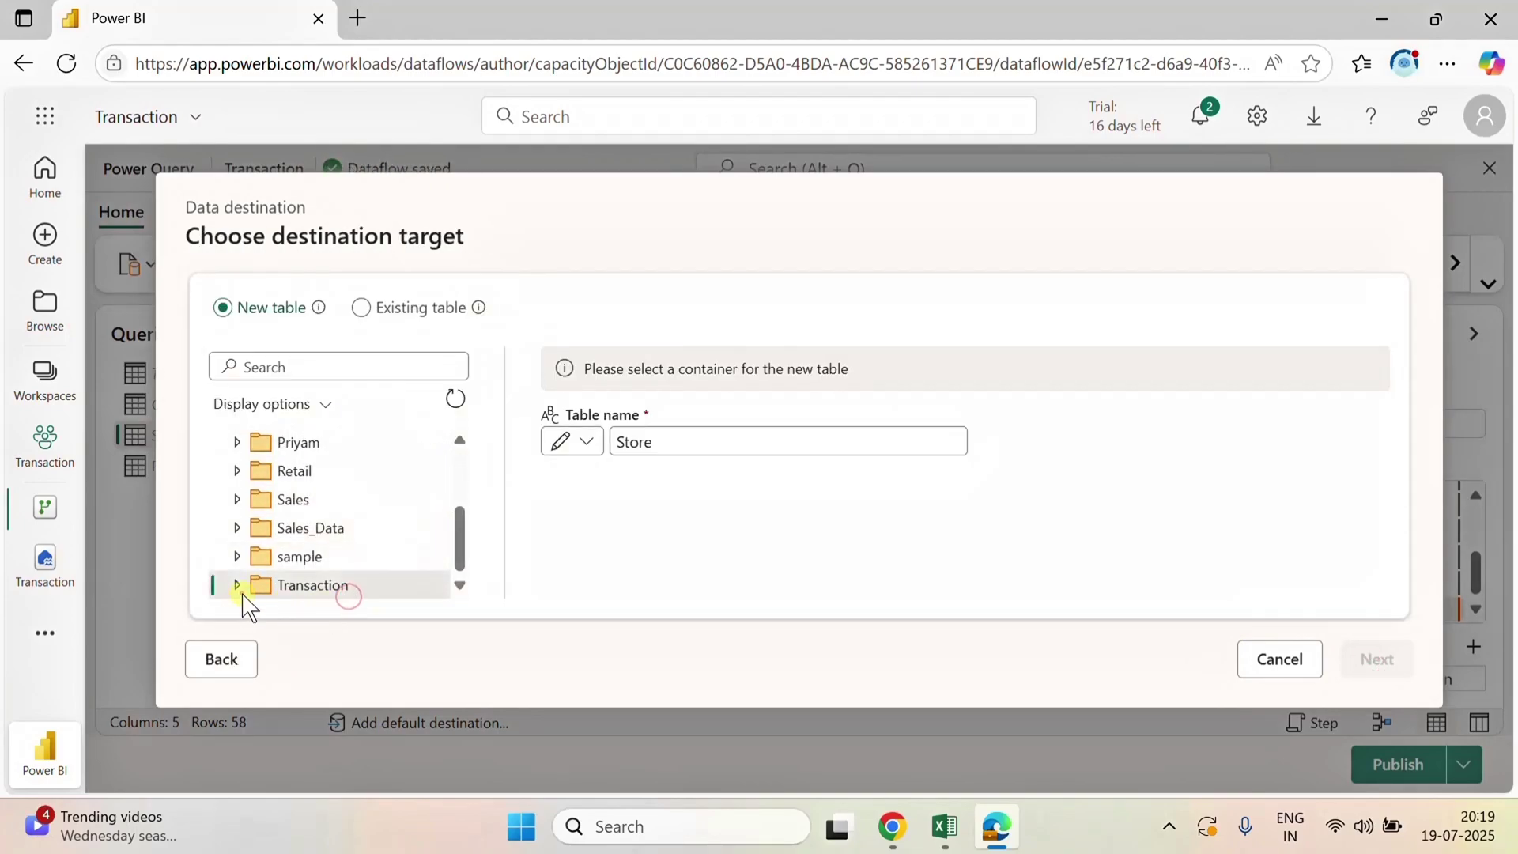
click(239, 589)
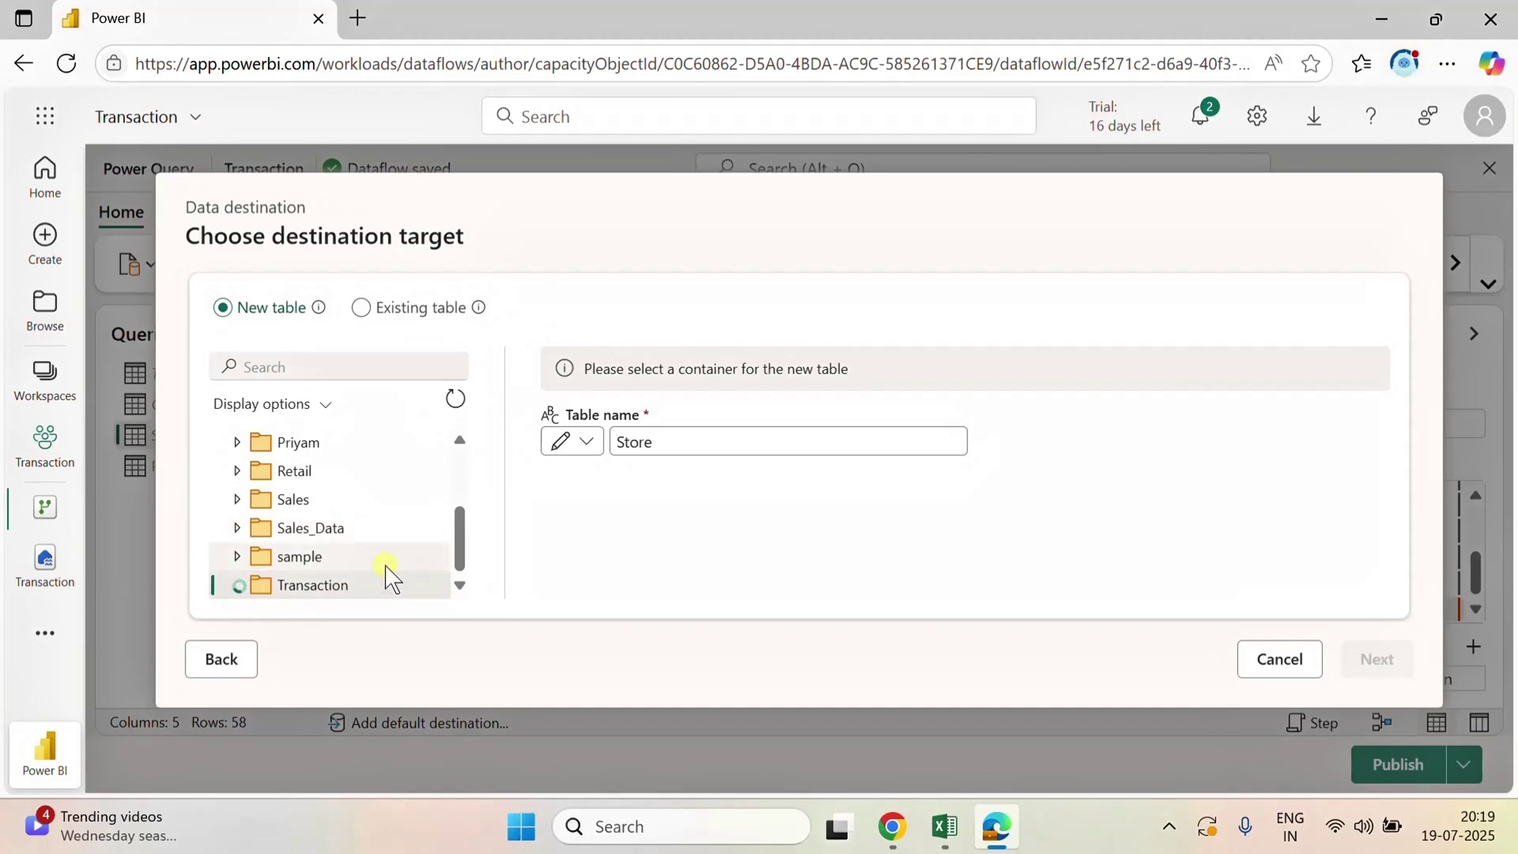
click(348, 584)
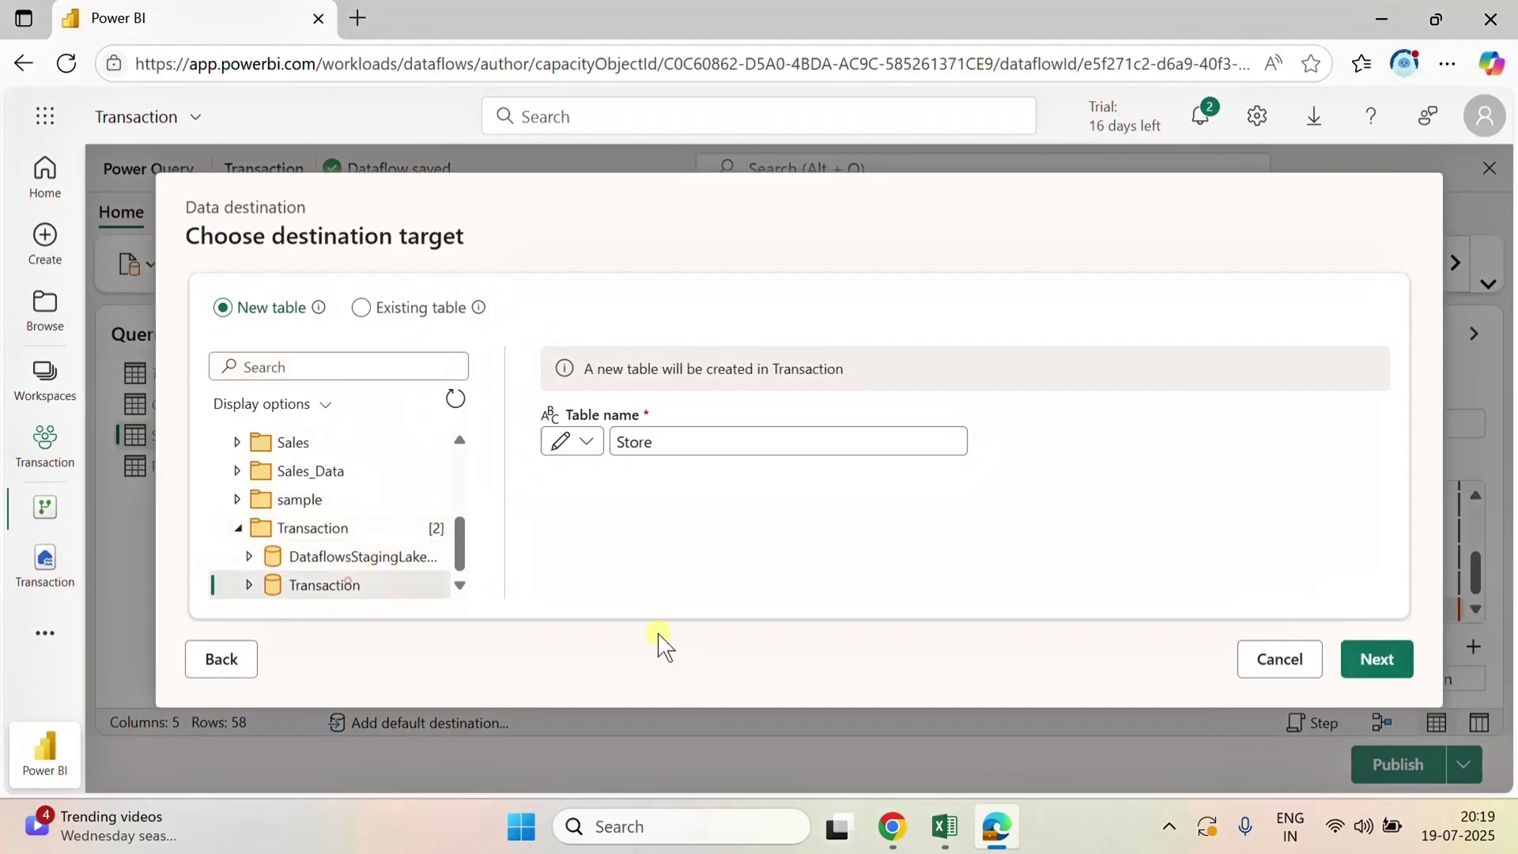
click(1378, 661)
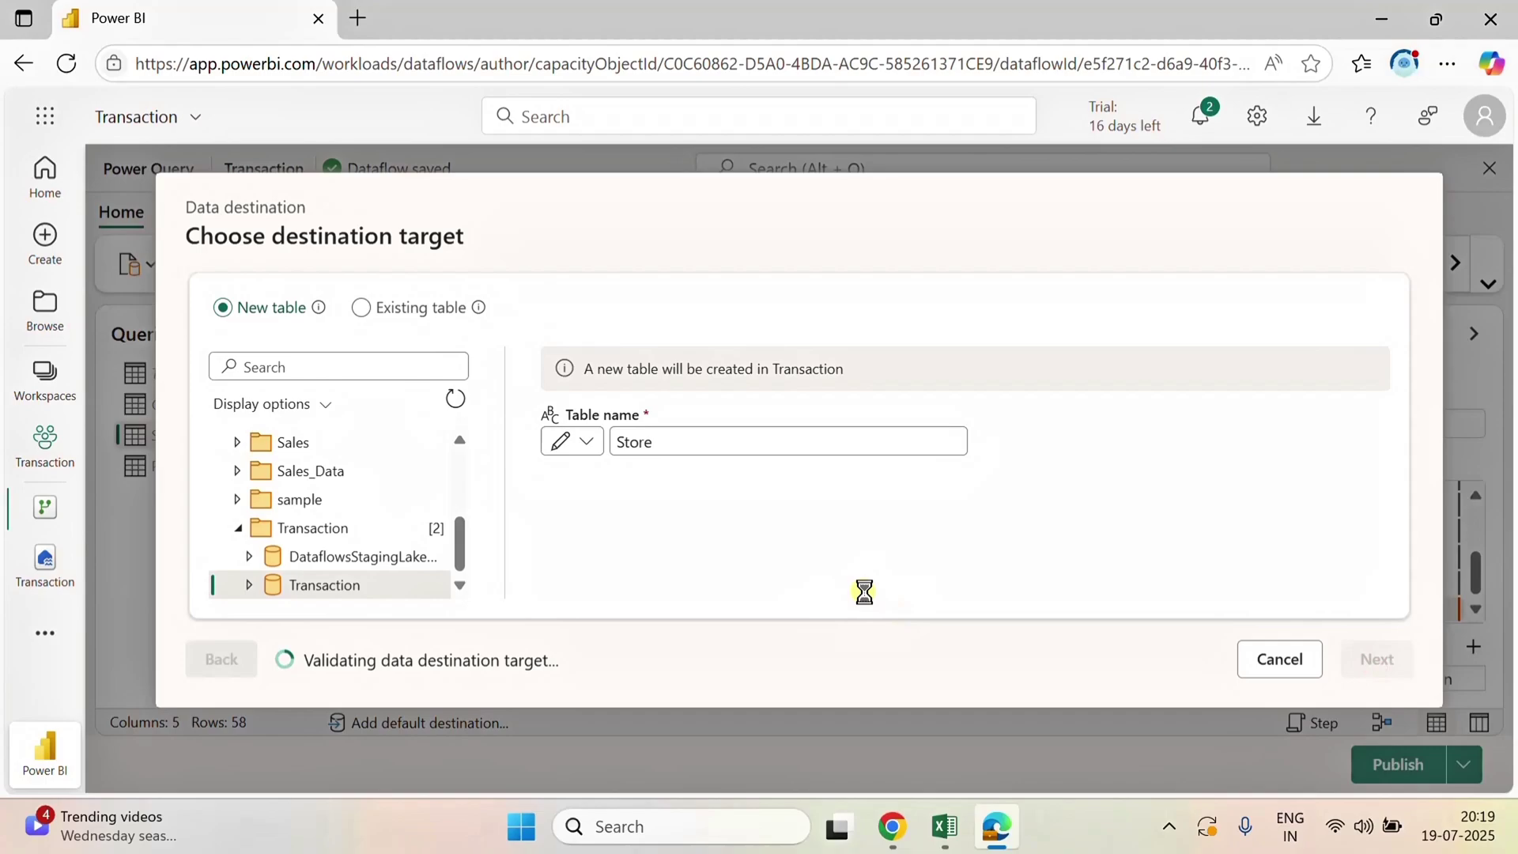
scroll(823, 532, down, 3)
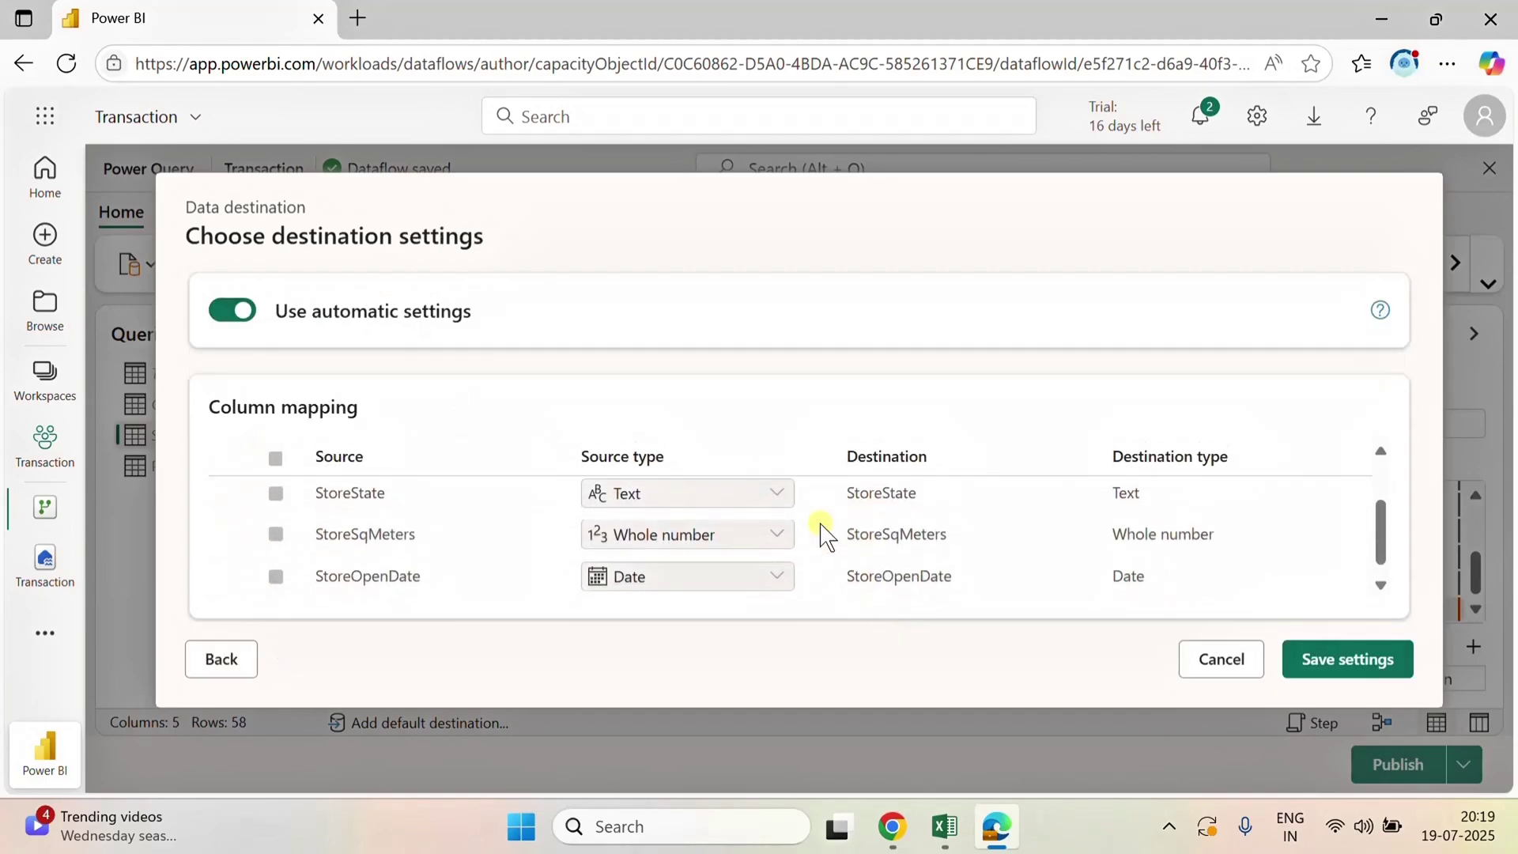
click(1353, 657)
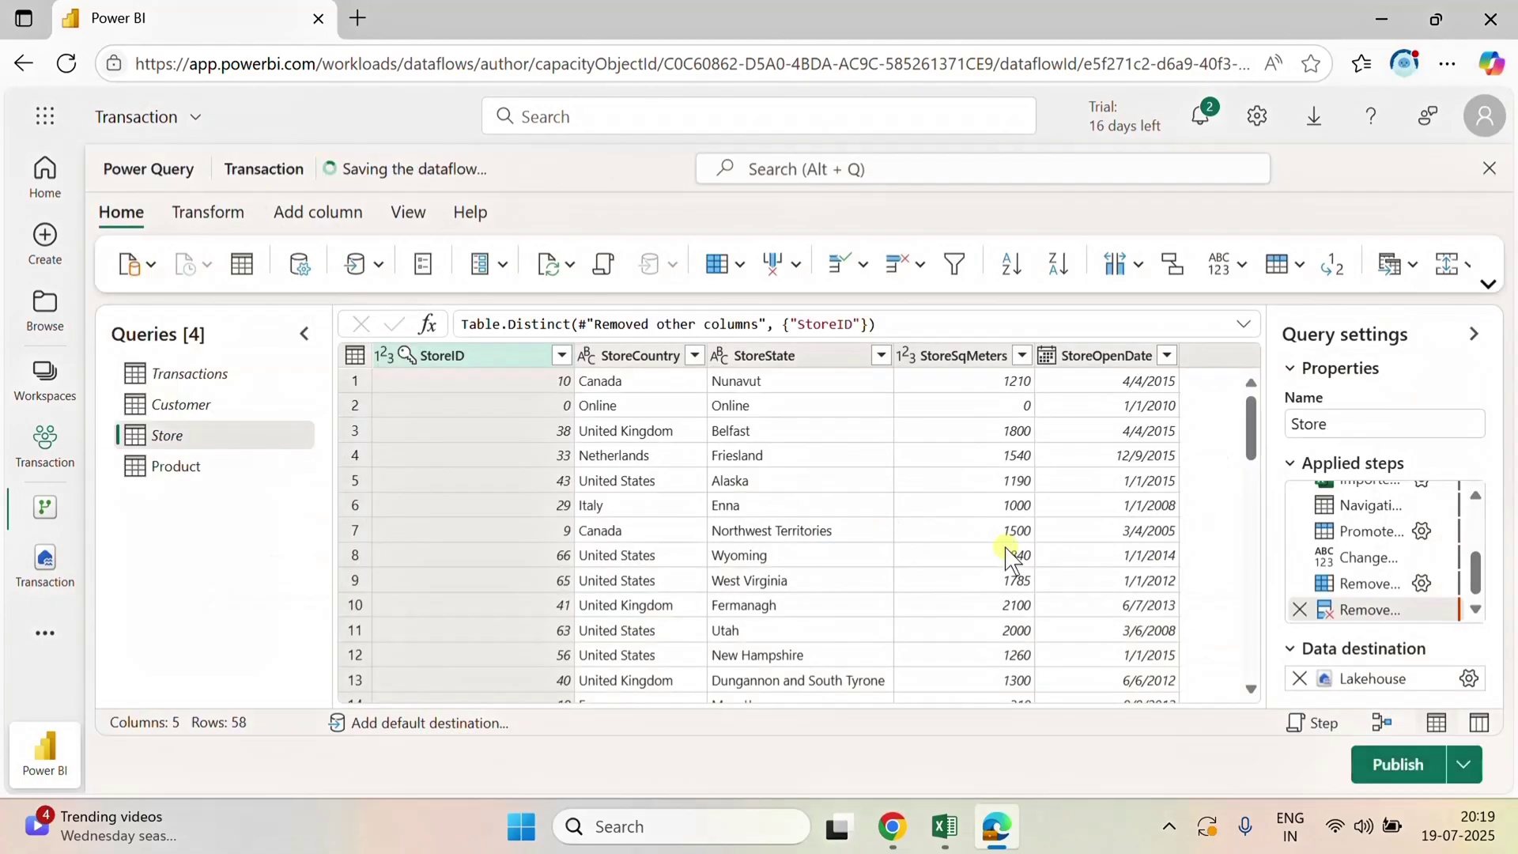
- Give the Product query a Lakehouse destination as new table Product in the Transaction workspace's Transaction lakehouse, and continue to its settings
click(196, 467)
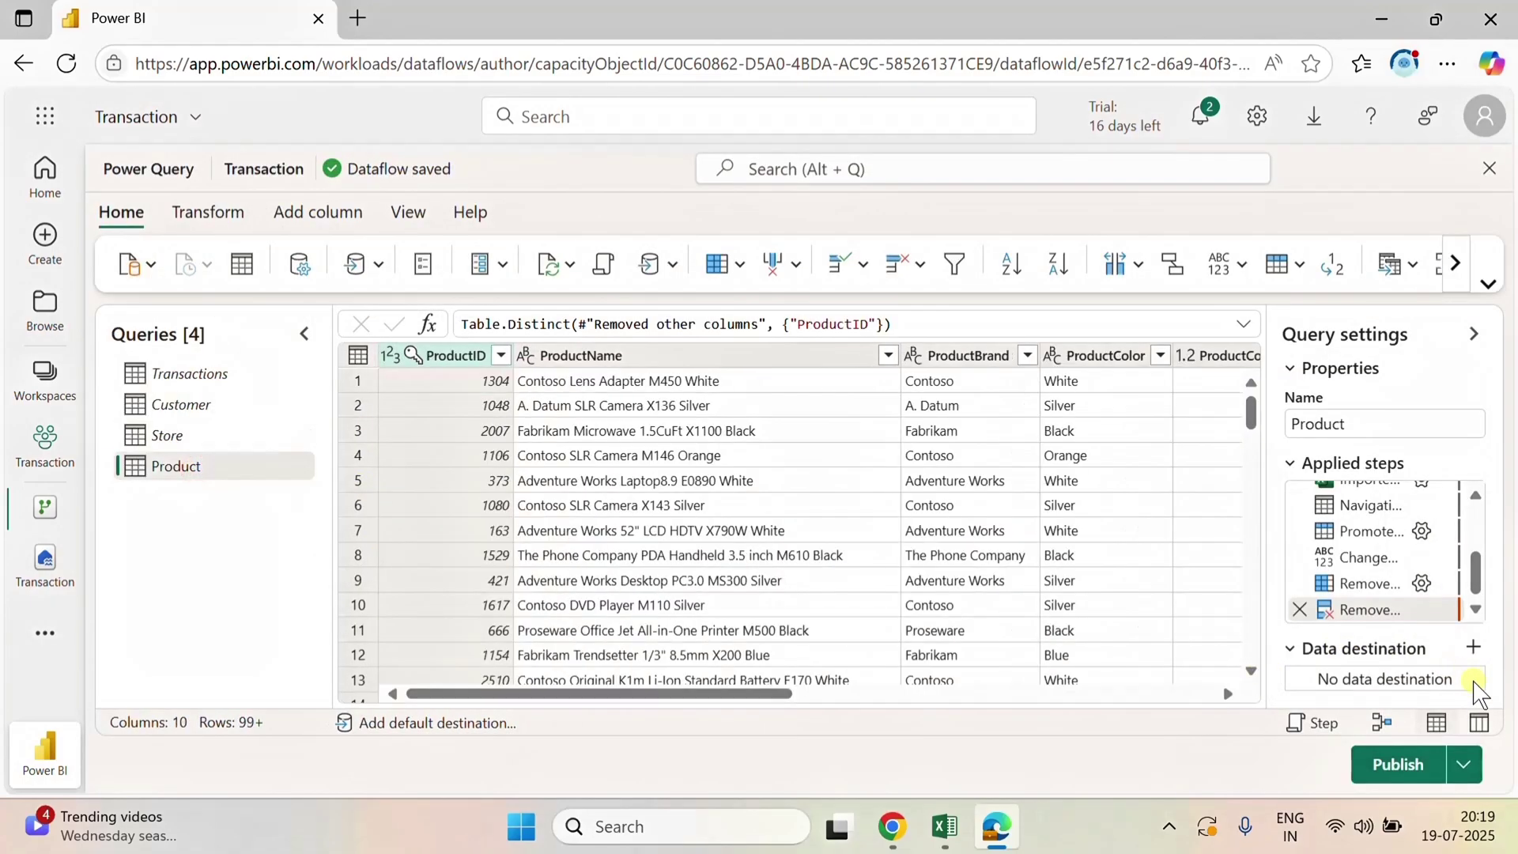
click(1471, 650)
click(1324, 493)
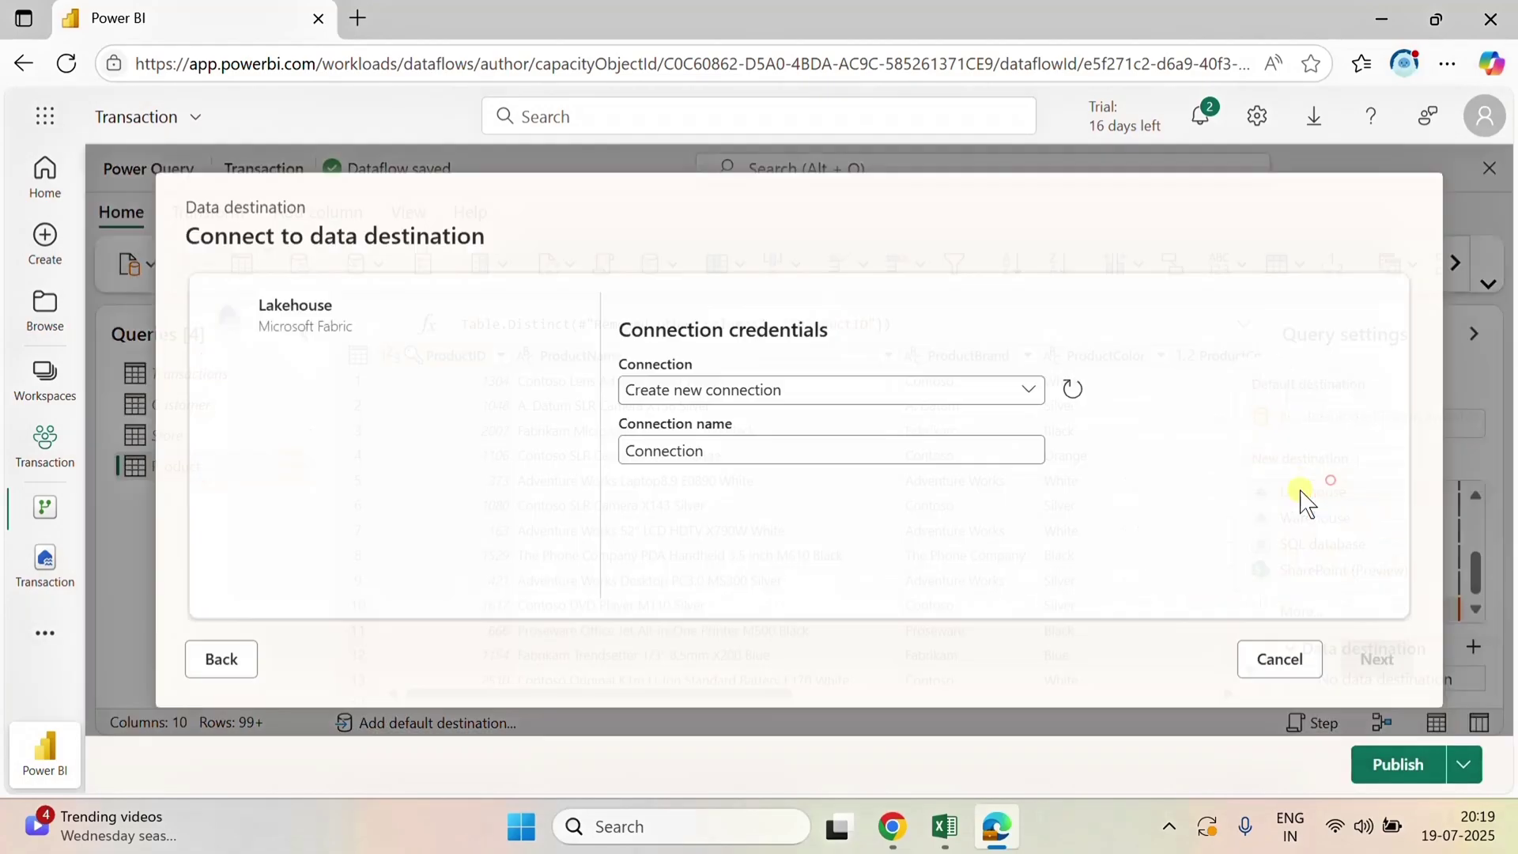
click(1380, 656)
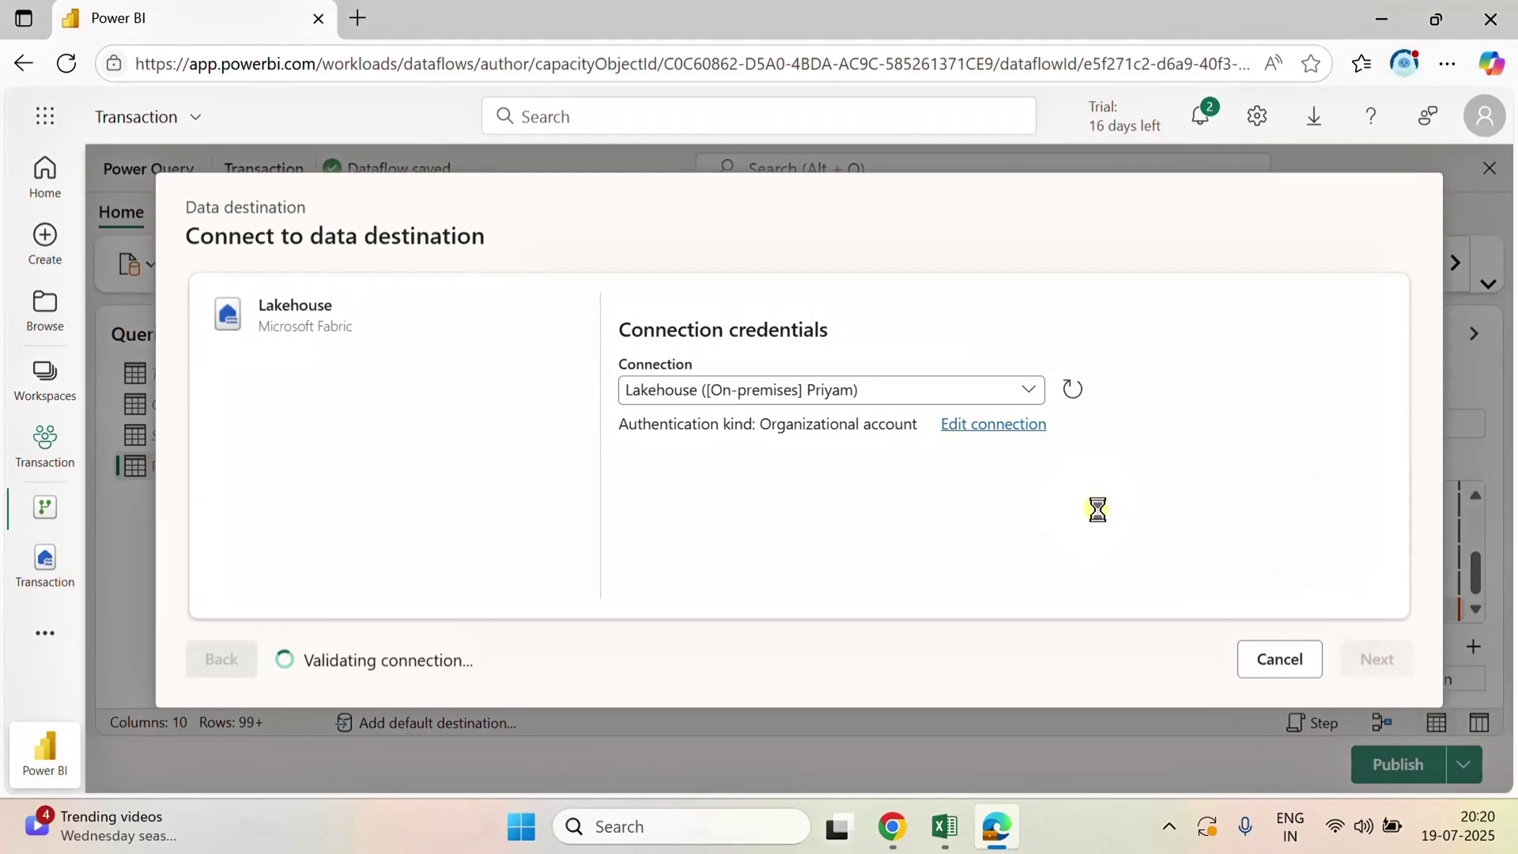
scroll(390, 515, down, 3)
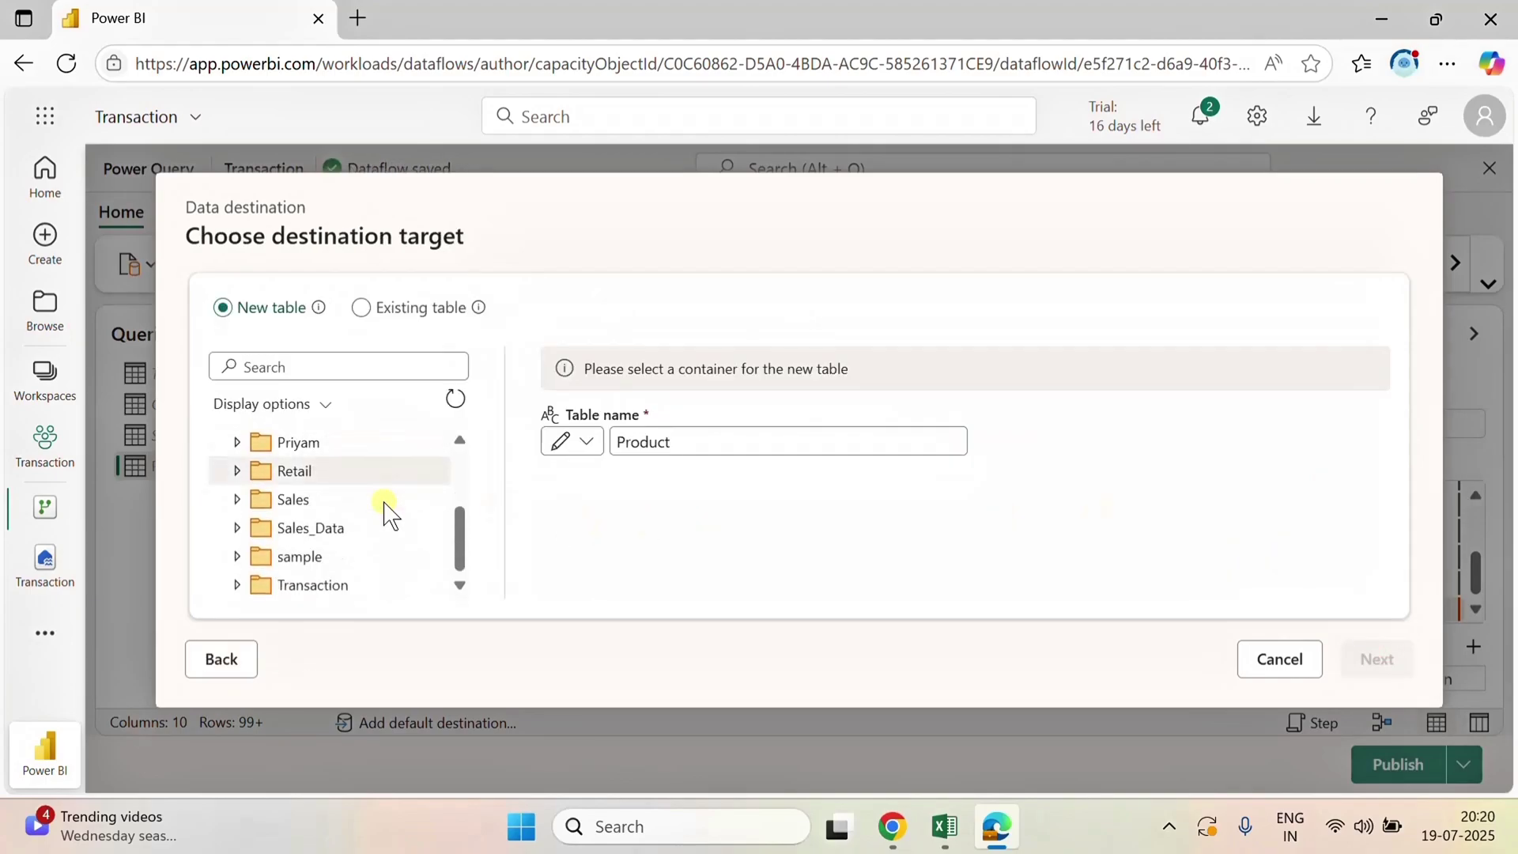
click(348, 584)
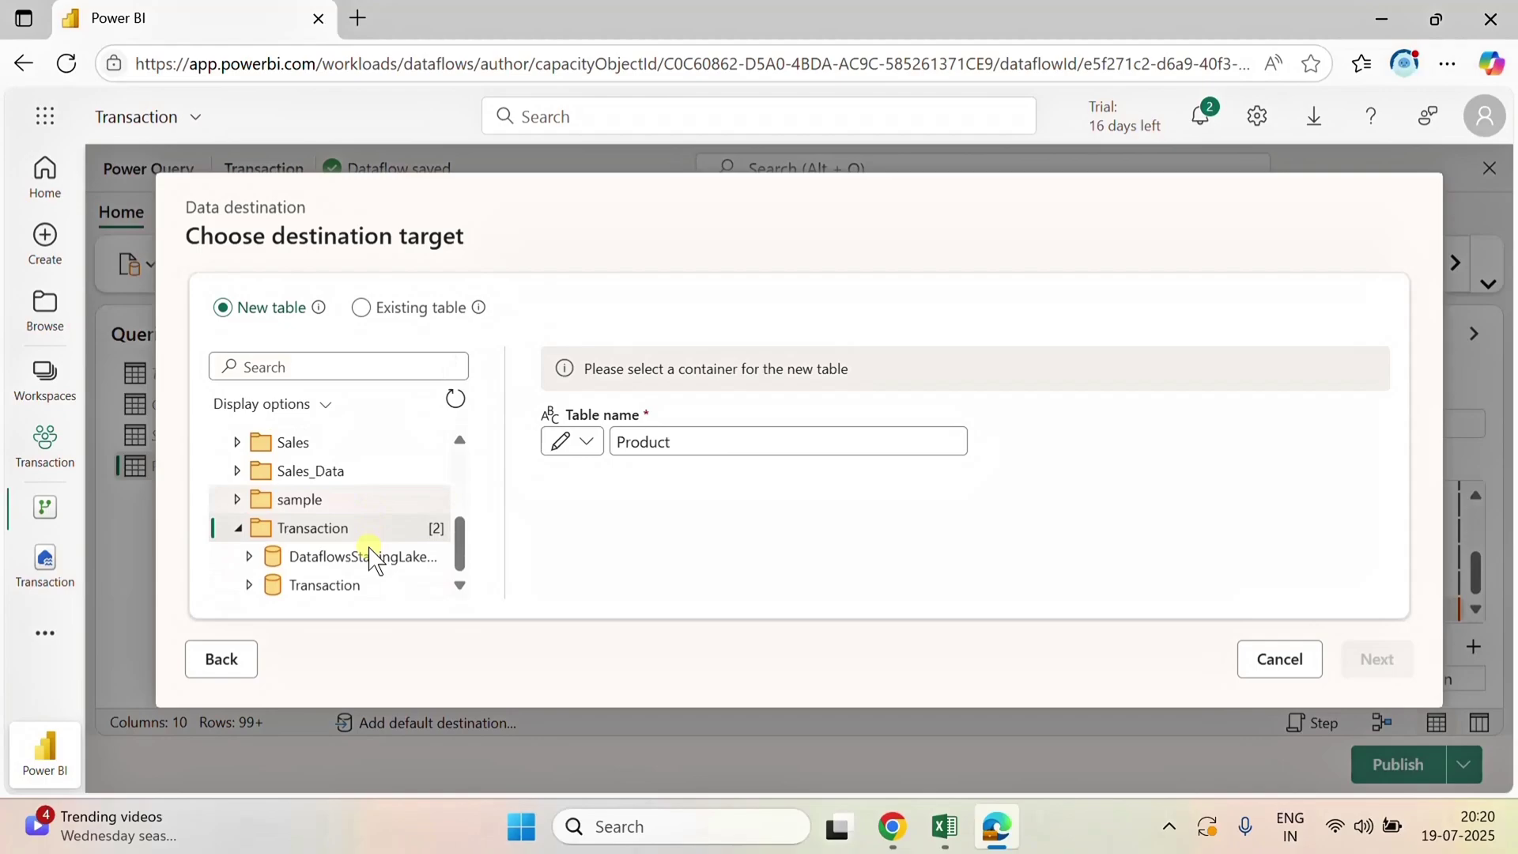
click(350, 585)
click(250, 585)
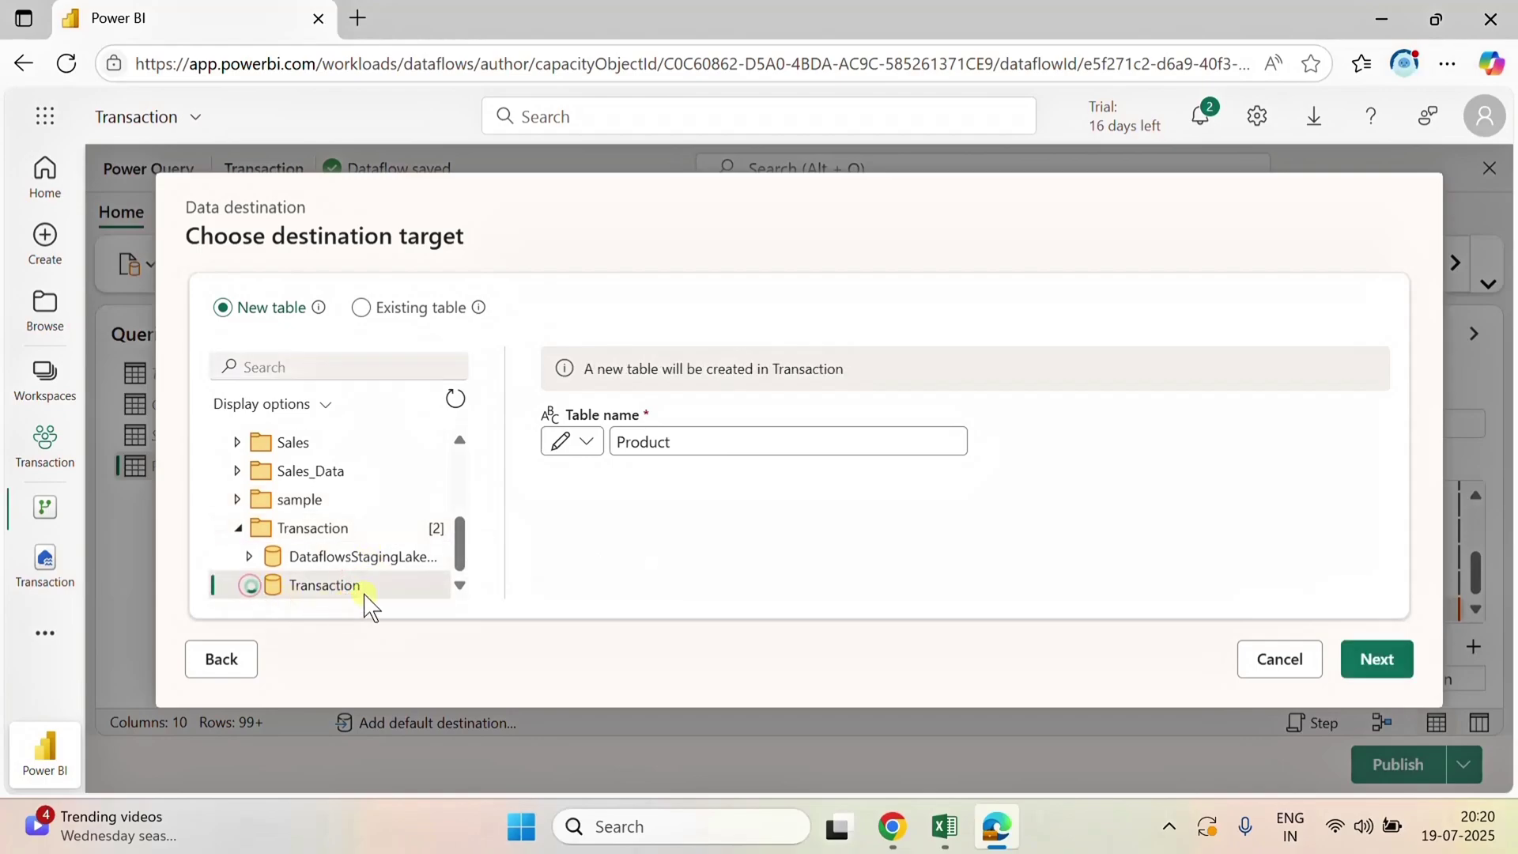
click(1378, 668)
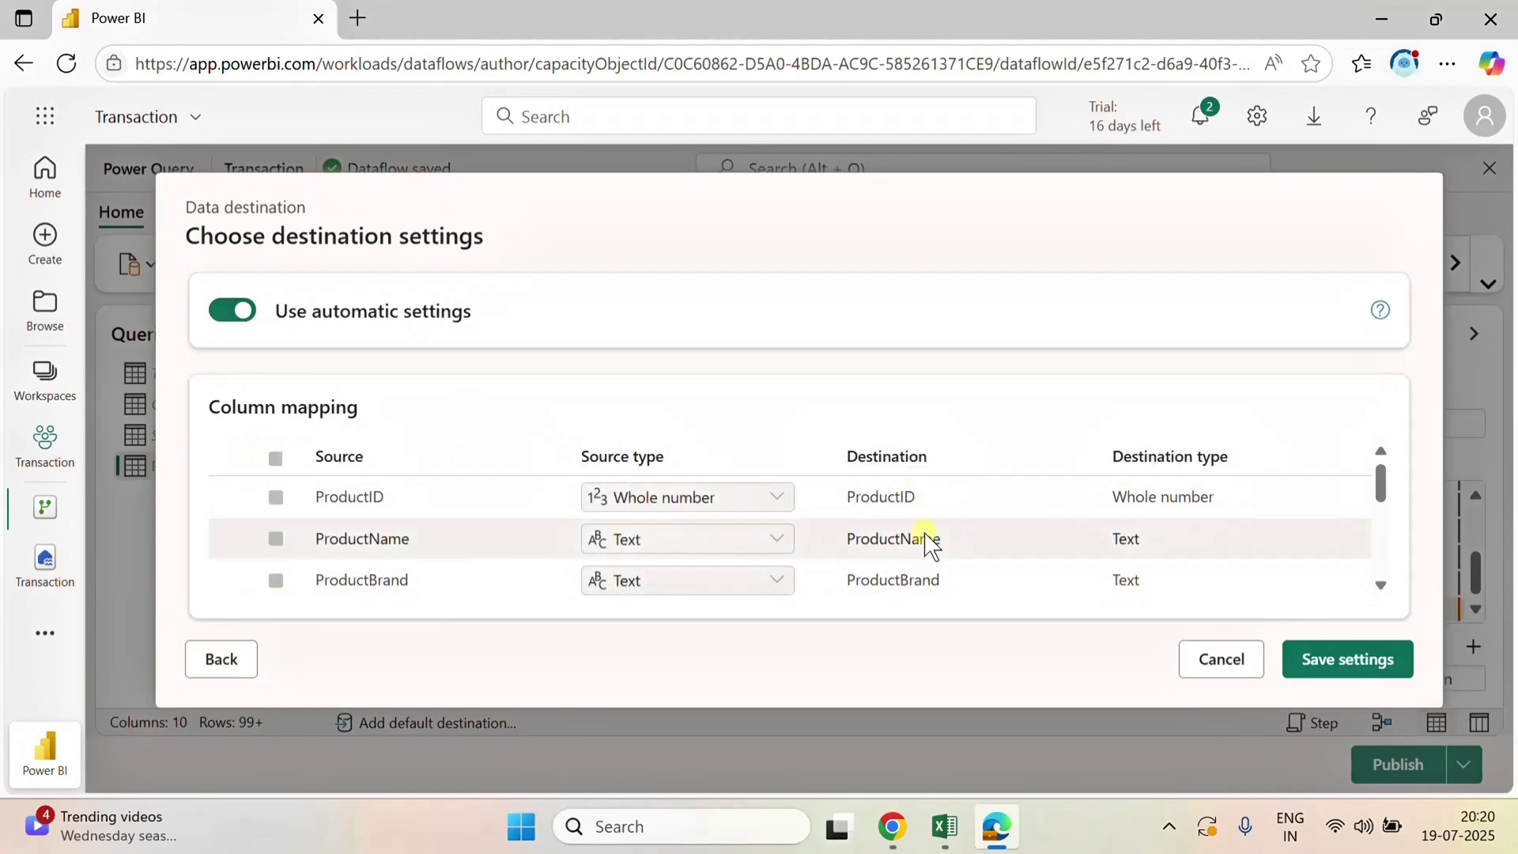
- Review the Product column mapping, save the destination with automatic settings and publish the dataflow
scroll(925, 543, down, 5)
click(1393, 674)
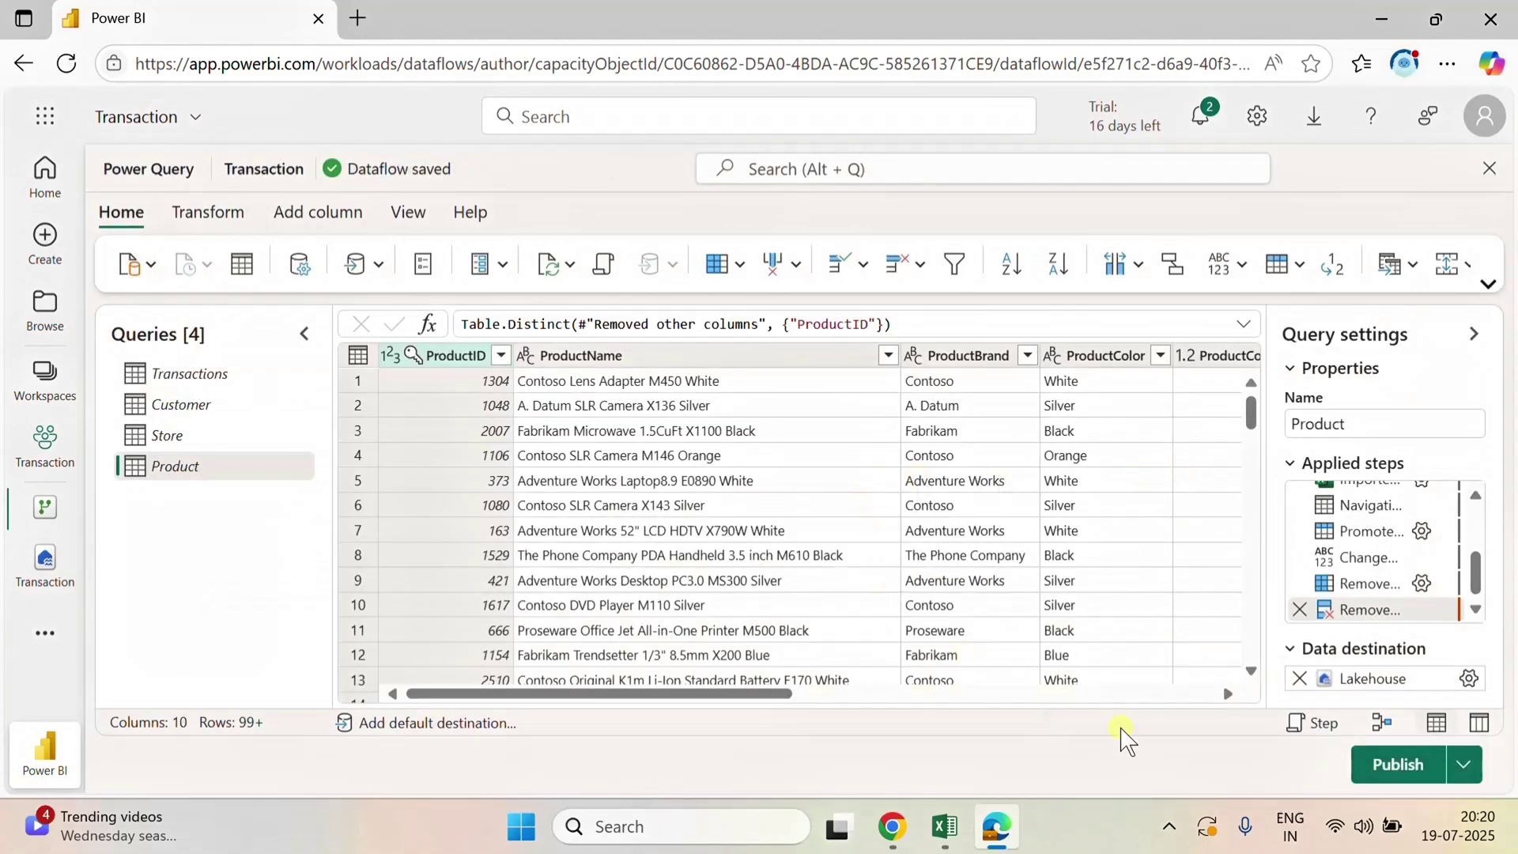
click(1392, 773)
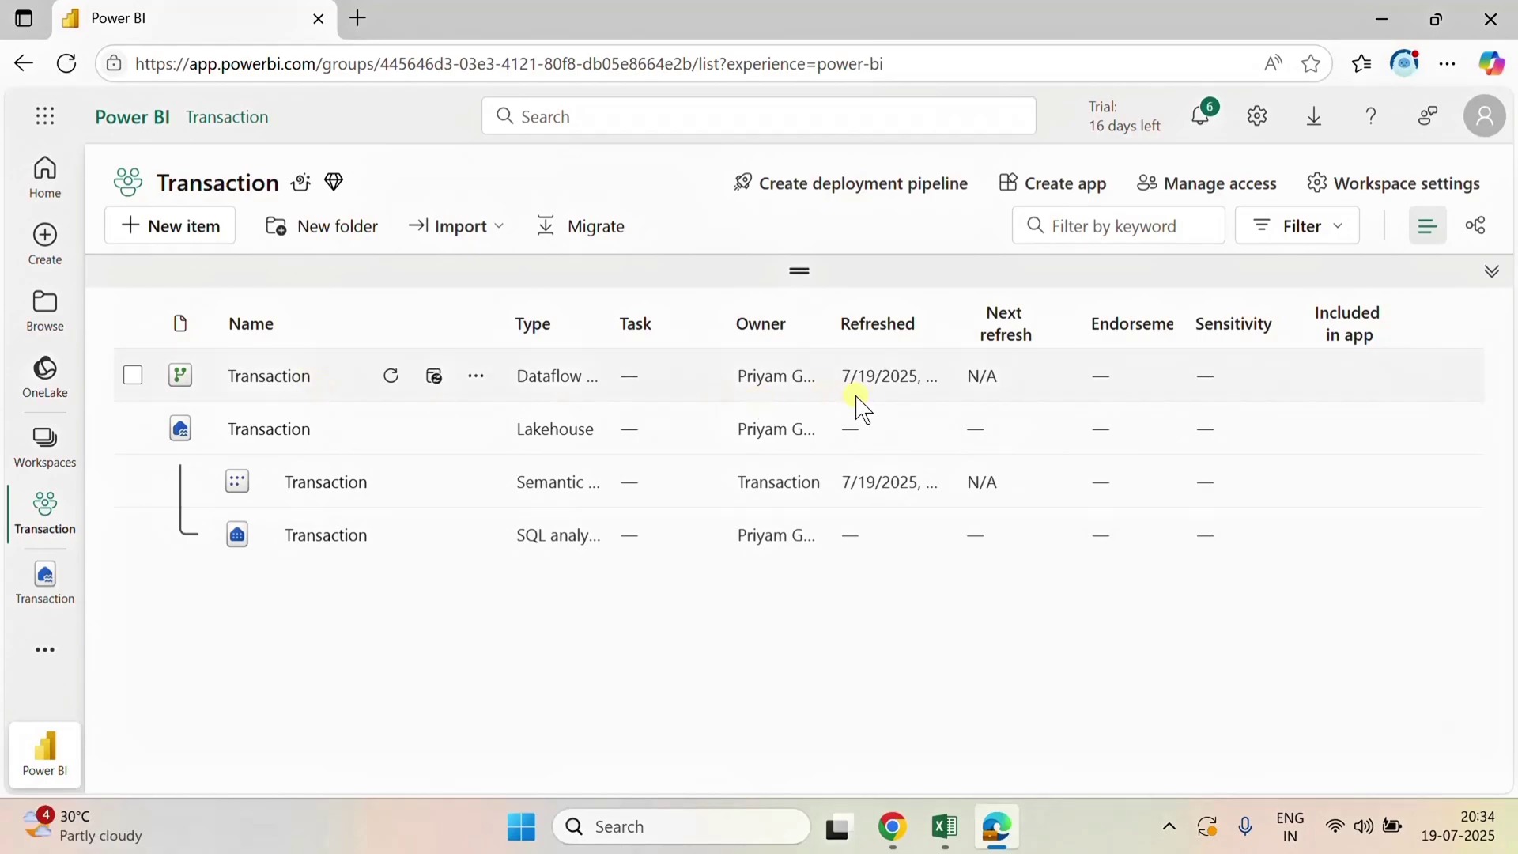
- Open the Transaction lakehouse's SQL analytics endpoint and display its model layouts
click(270, 430)
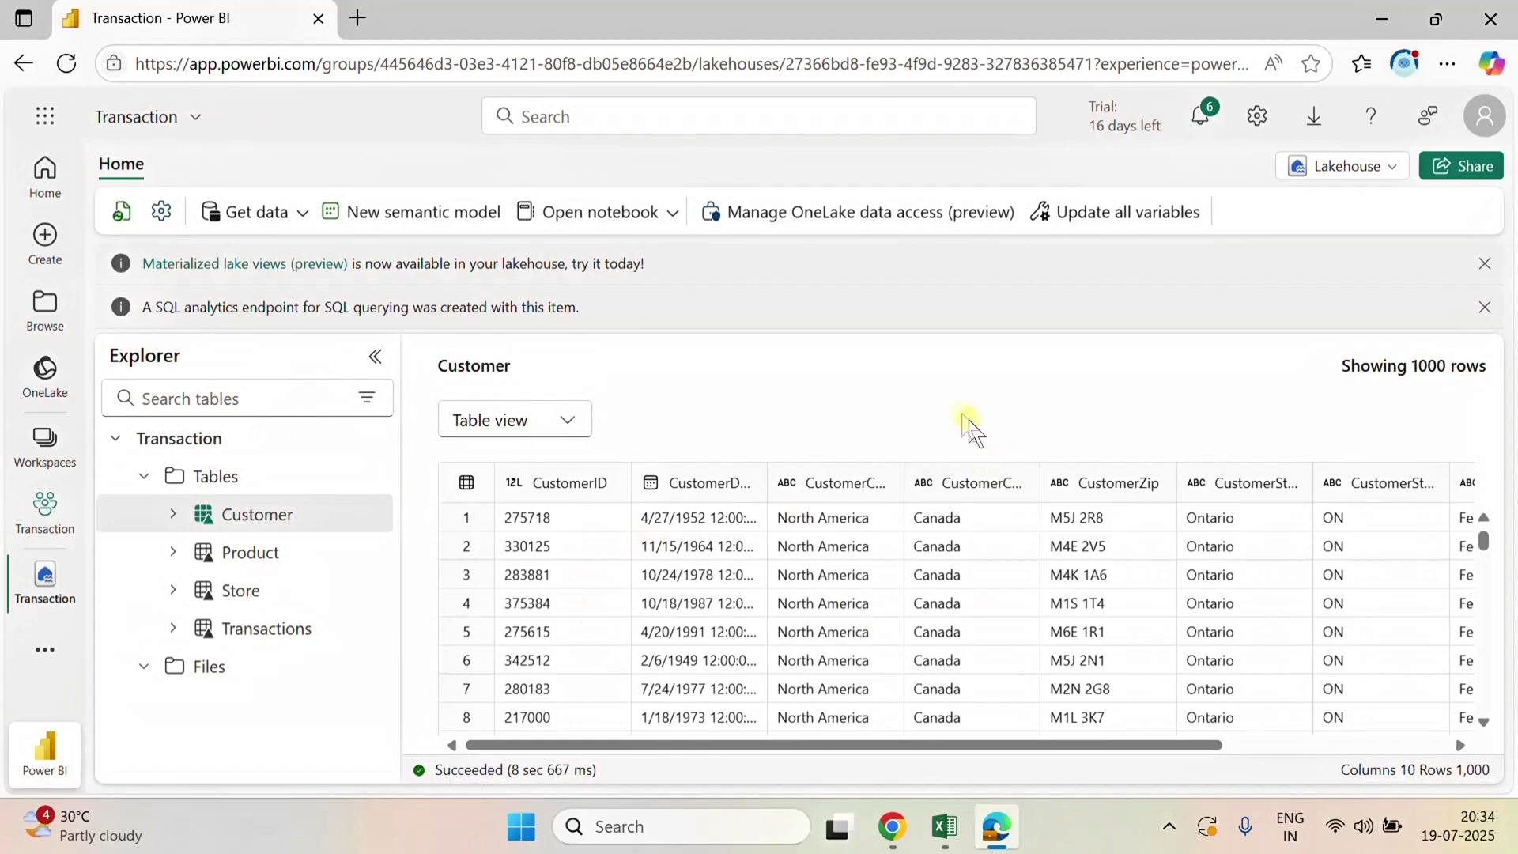
click(1374, 177)
click(1213, 289)
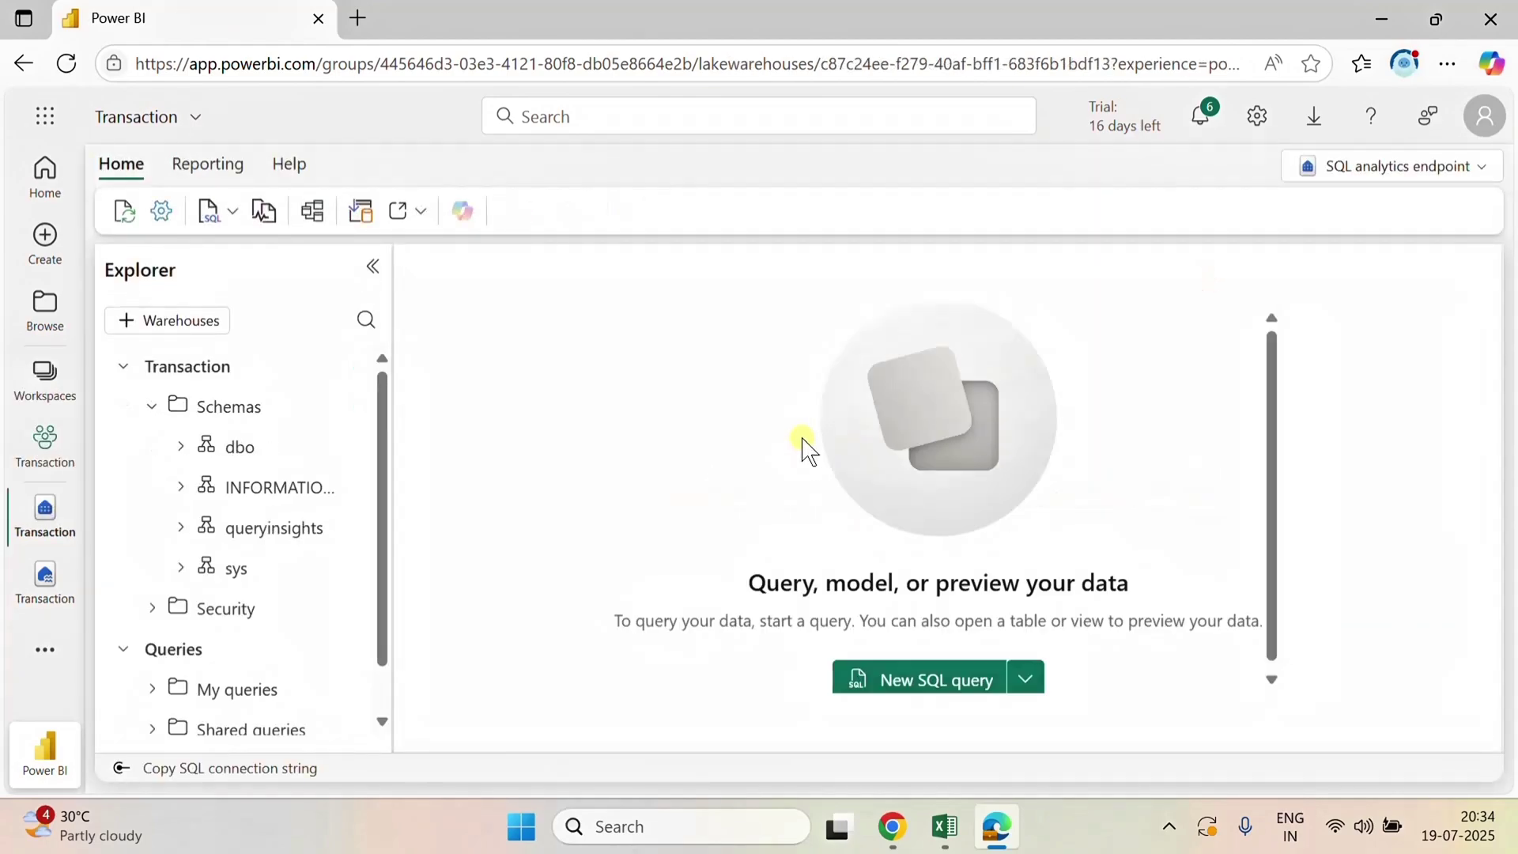
click(315, 212)
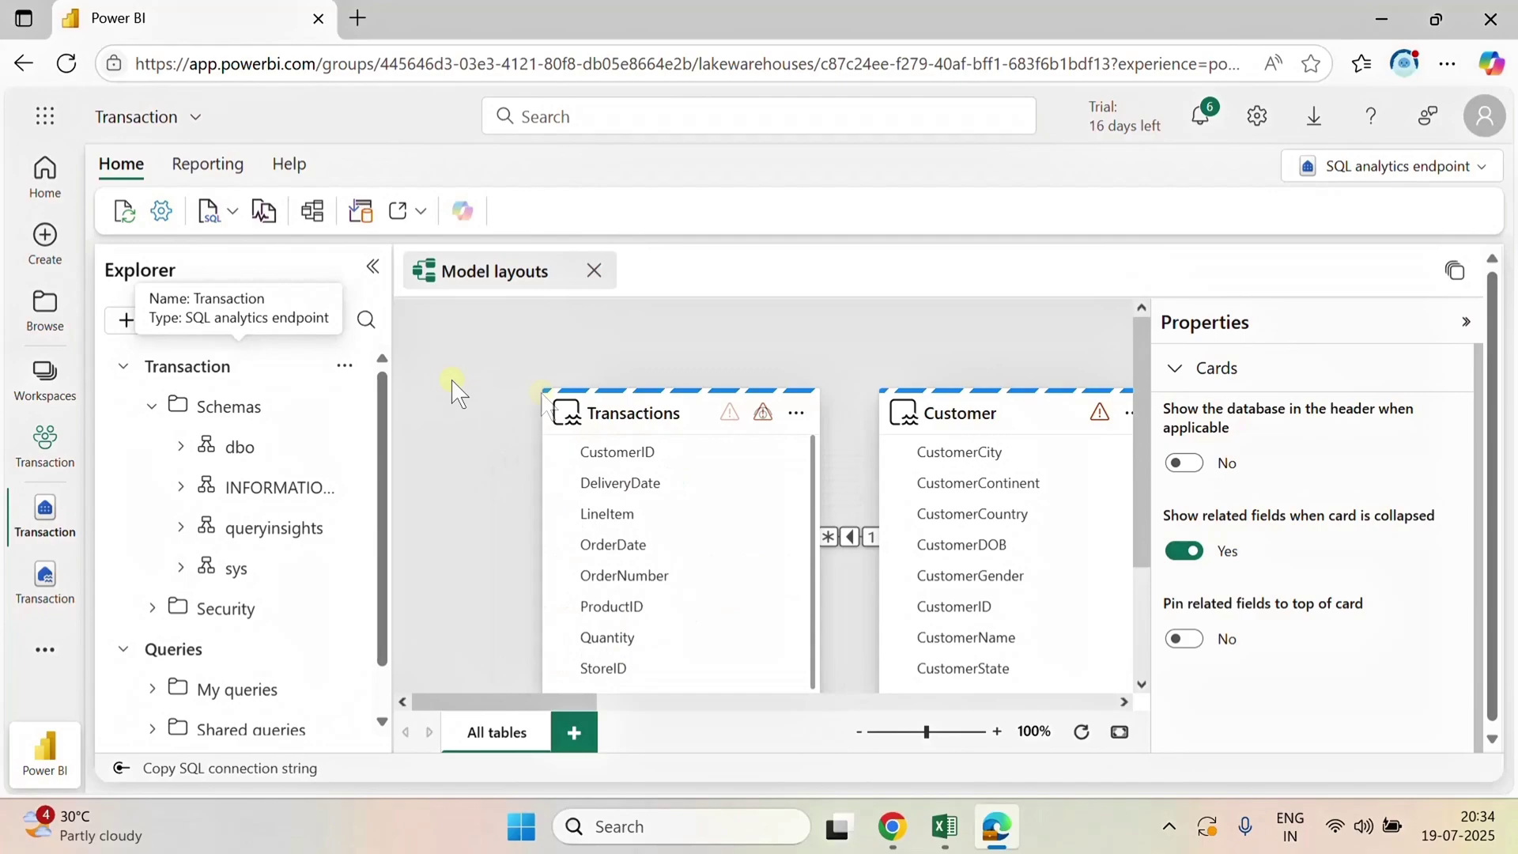
- Open the default semantic model's table selection, search for the dbo schema's Tables folder, review its checked tables and confirm the selection
click(207, 164)
click(605, 212)
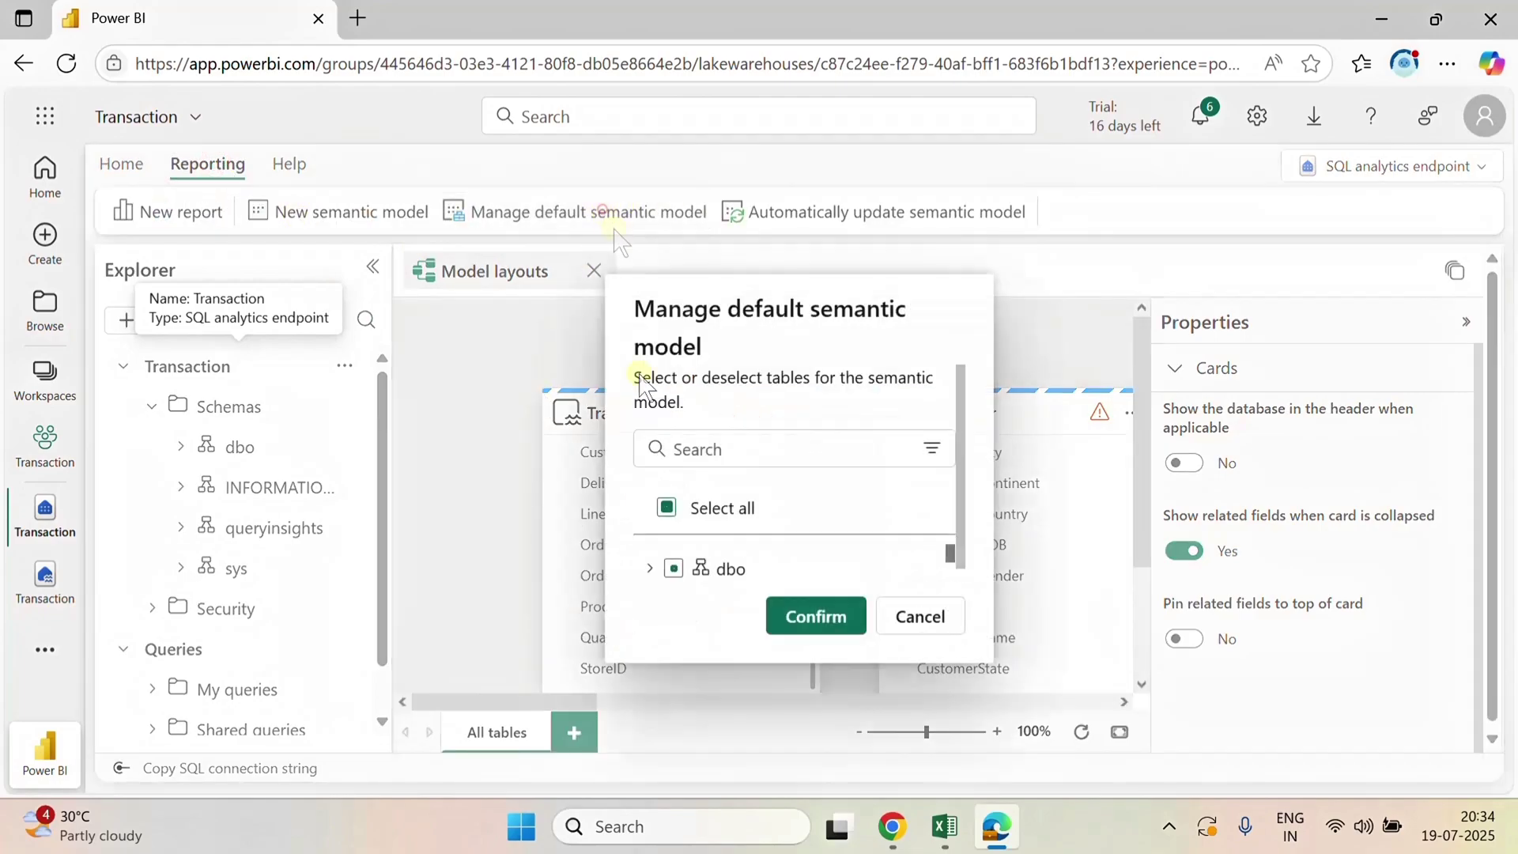
scroll(745, 538, down, 1)
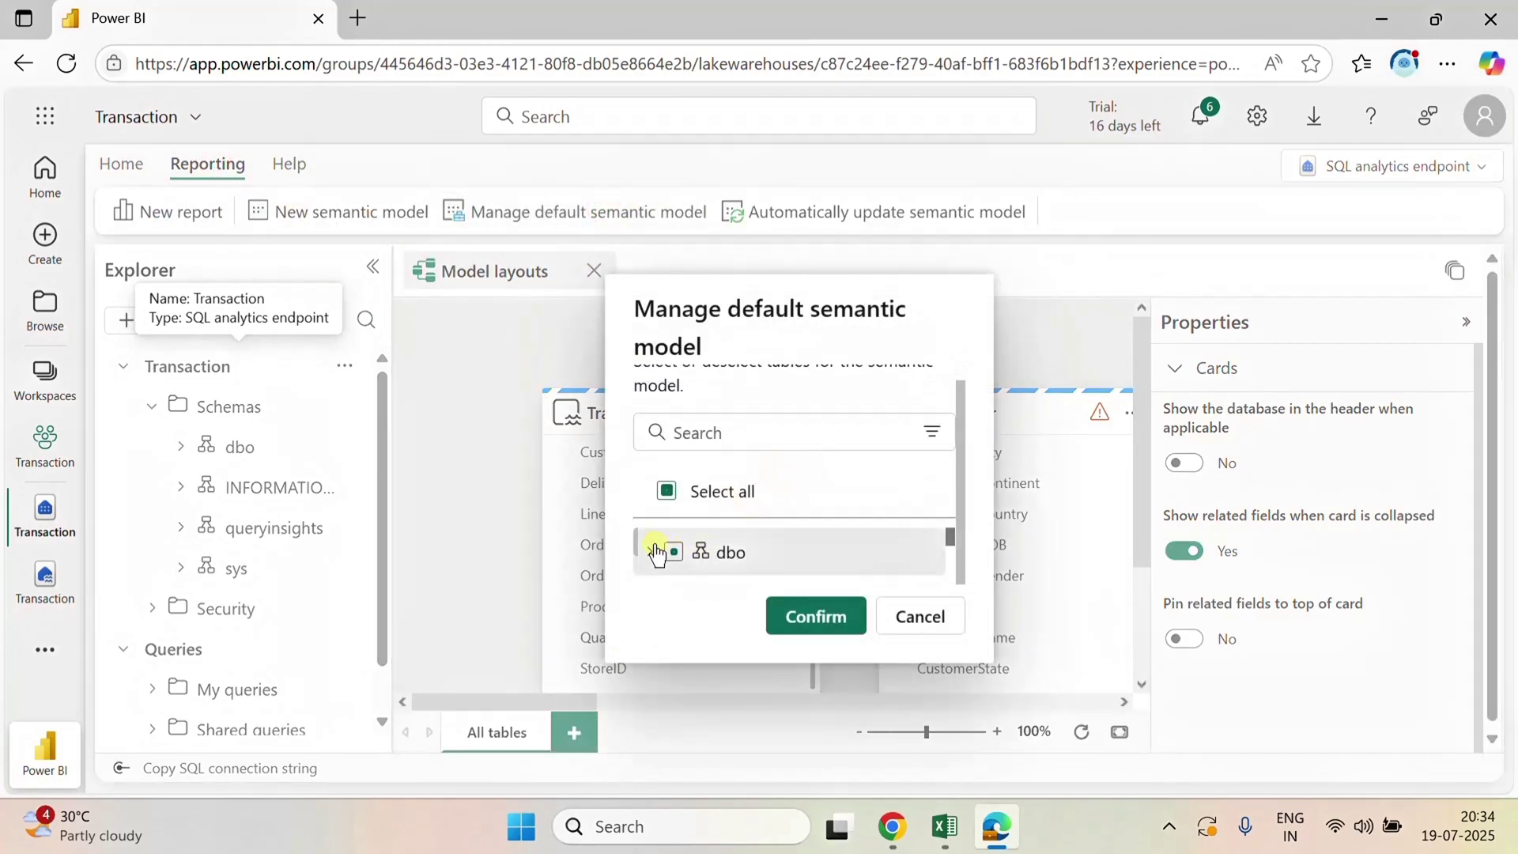
click(735, 431)
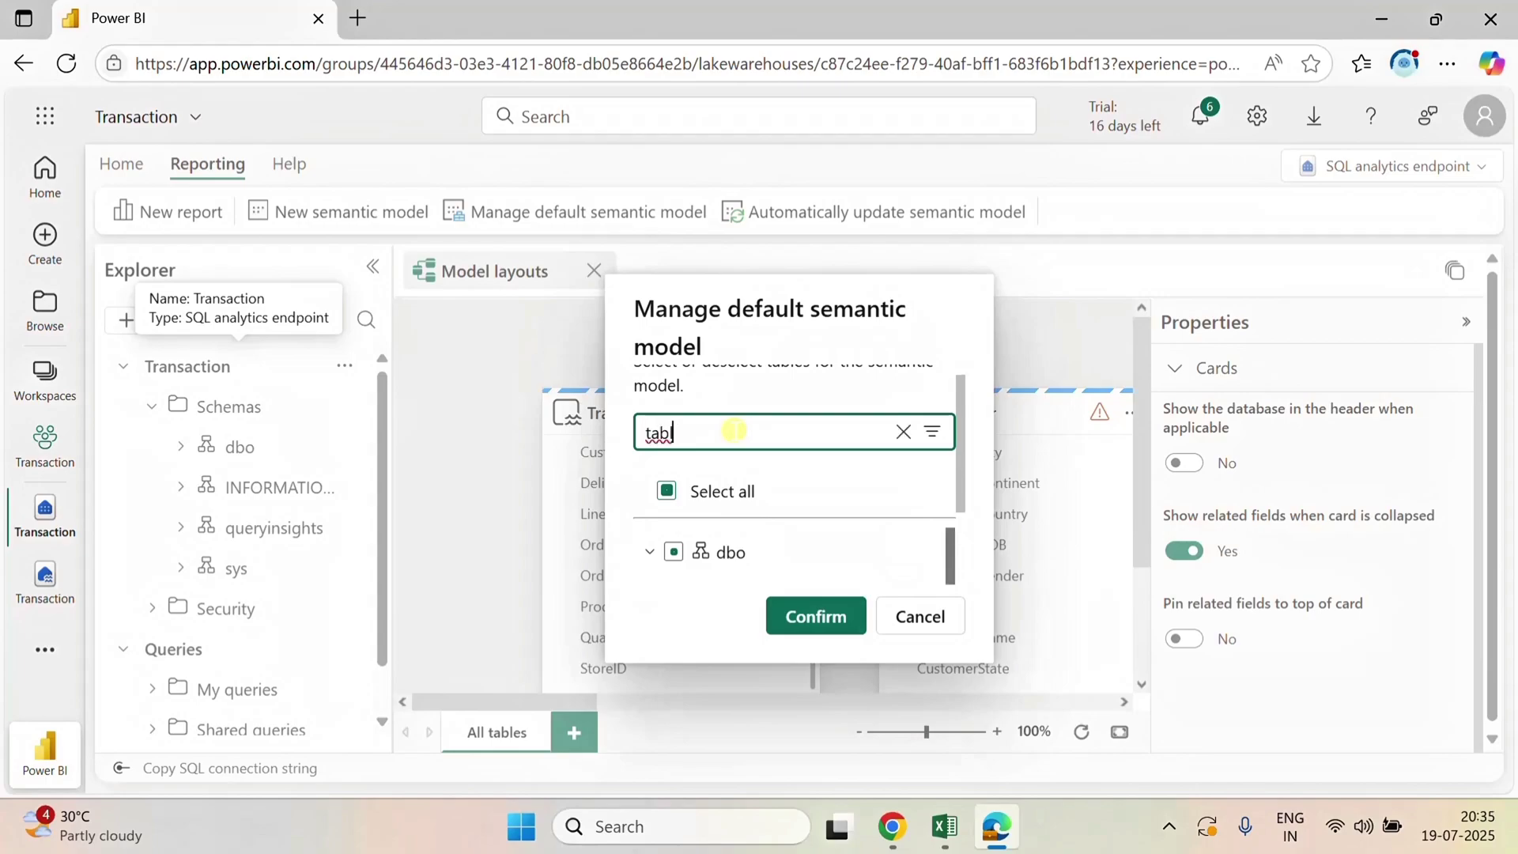
scroll(759, 510, down, 5)
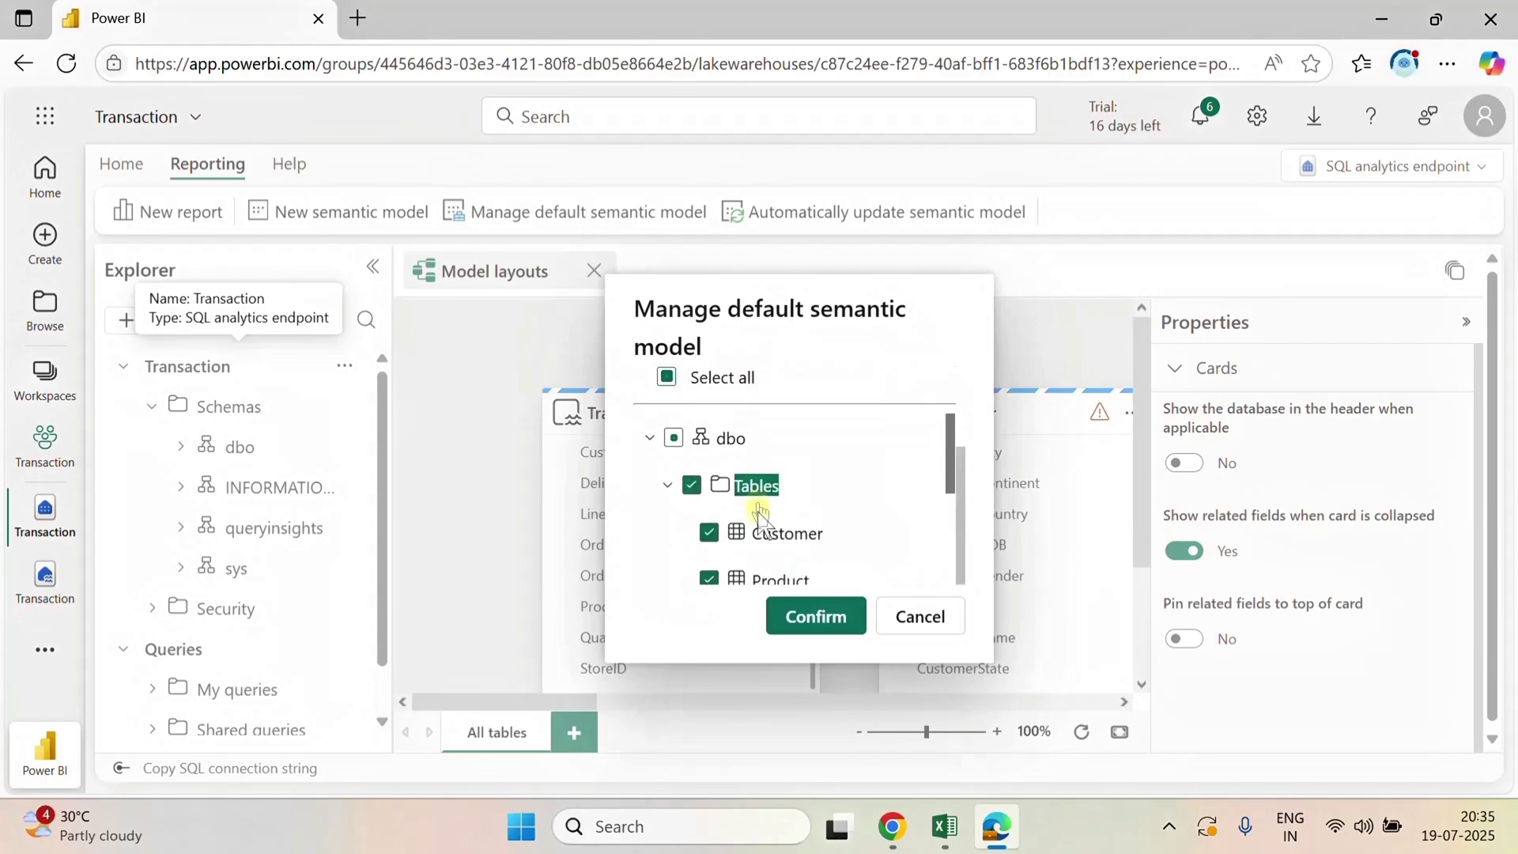
click(815, 617)
- Move the Transactions and Customer cards farther apart in the All tables layout, and move the exec_requests_history card below their row
drag(689, 408, 569, 357)
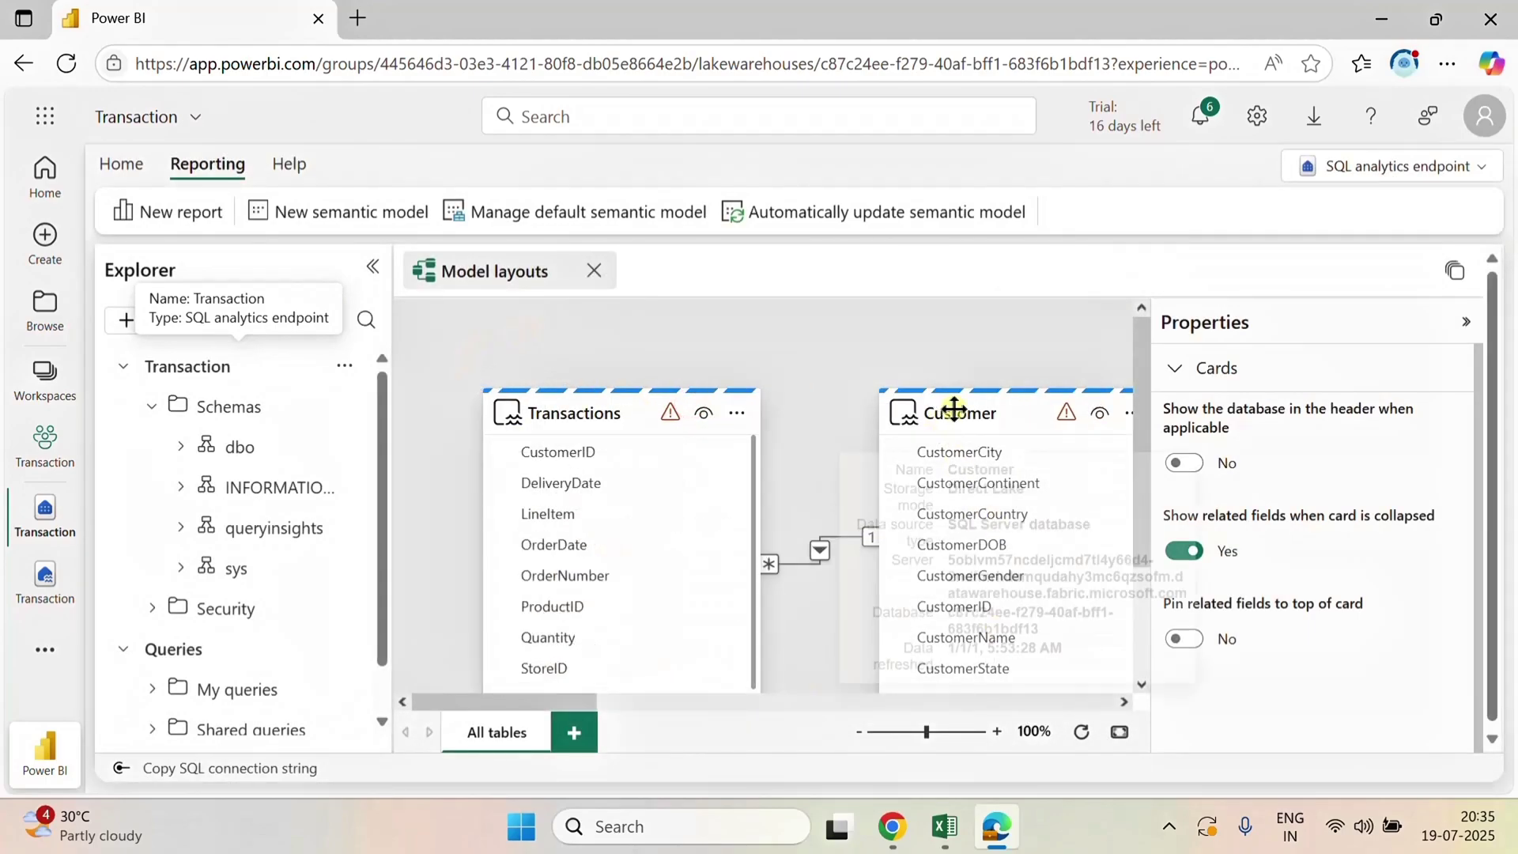
drag(957, 409, 975, 410)
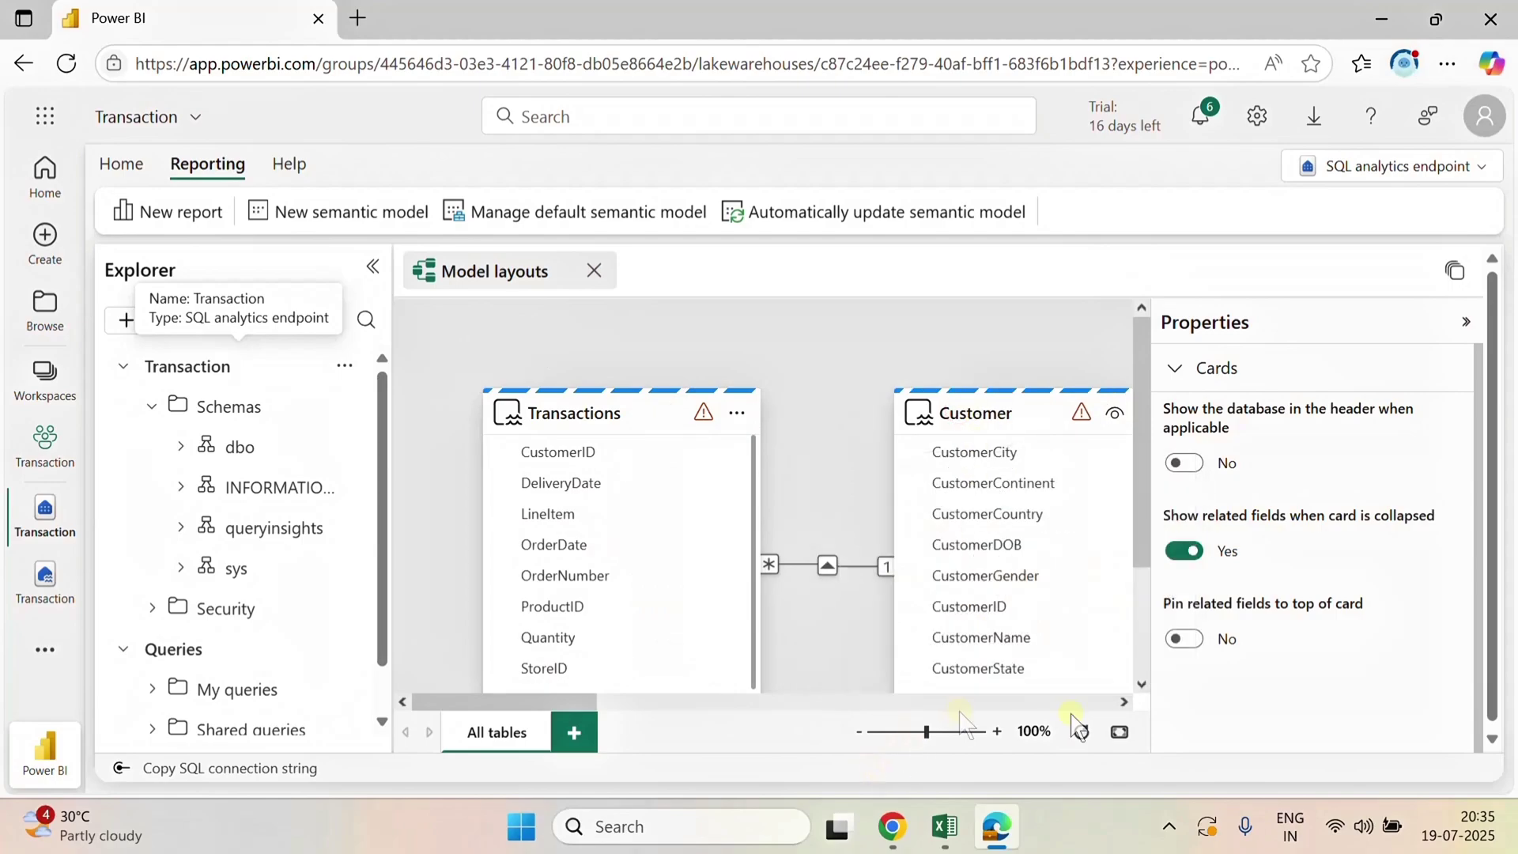
click(857, 733)
click(857, 734)
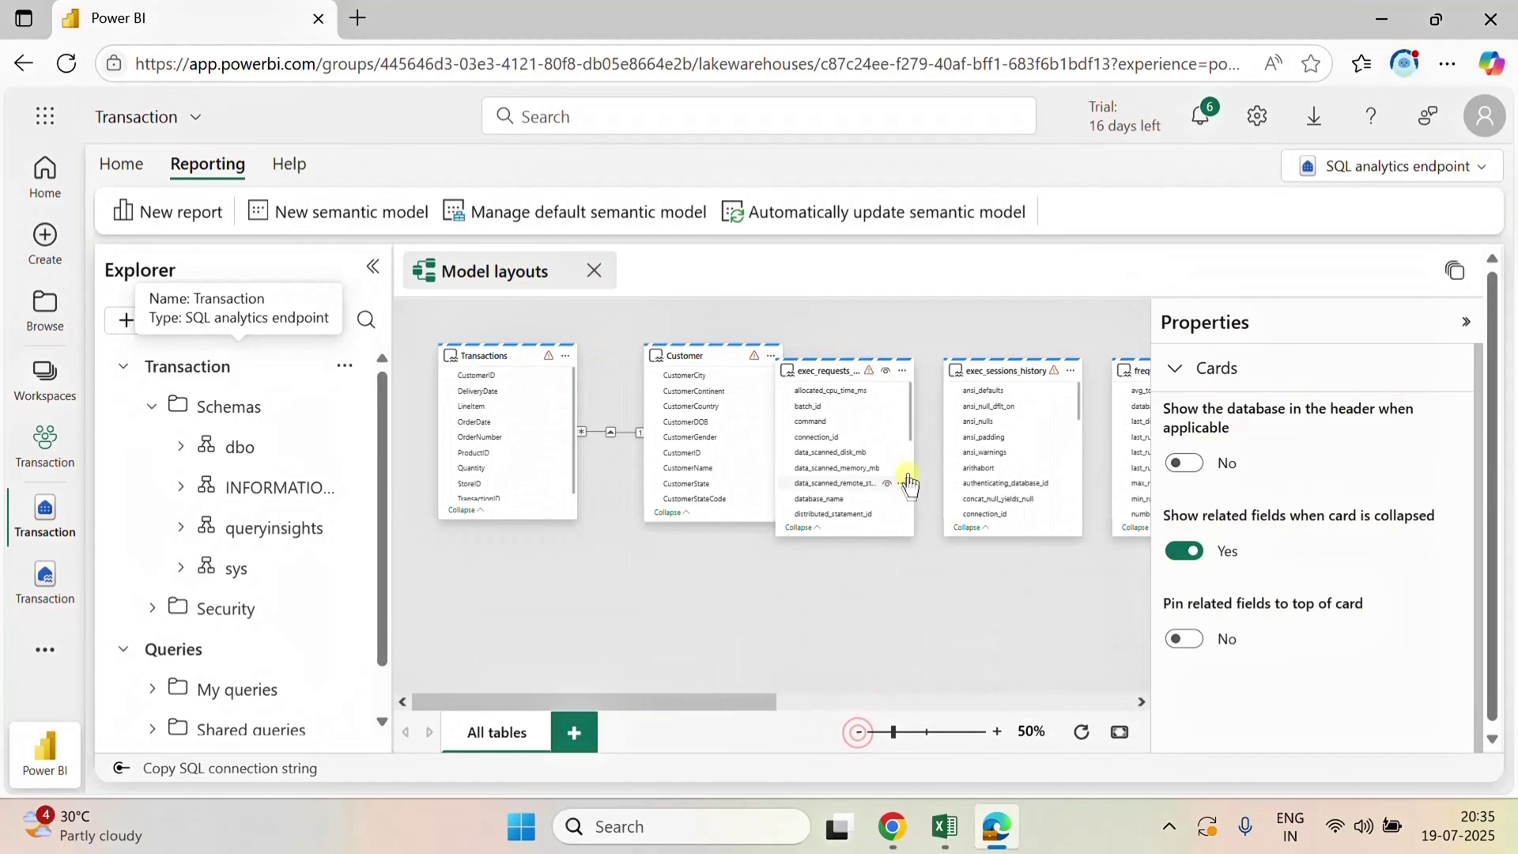
drag(832, 378, 954, 562)
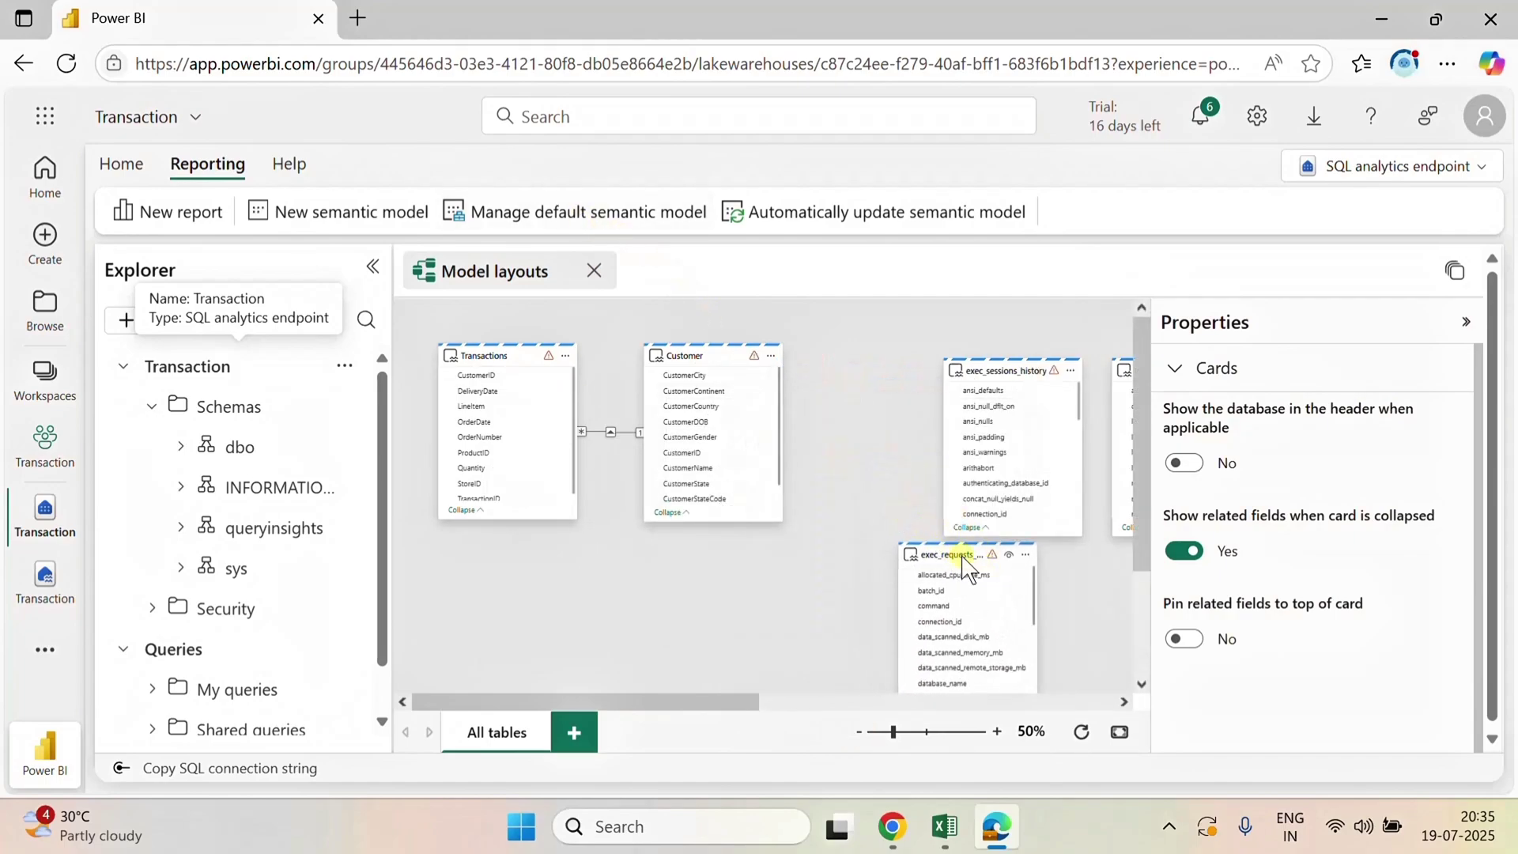
- Reconfirm the default semantic model's table selection, and move the exec_sessions_history and exec_requests_history cards well below the Transactions and Customer row
click(612, 213)
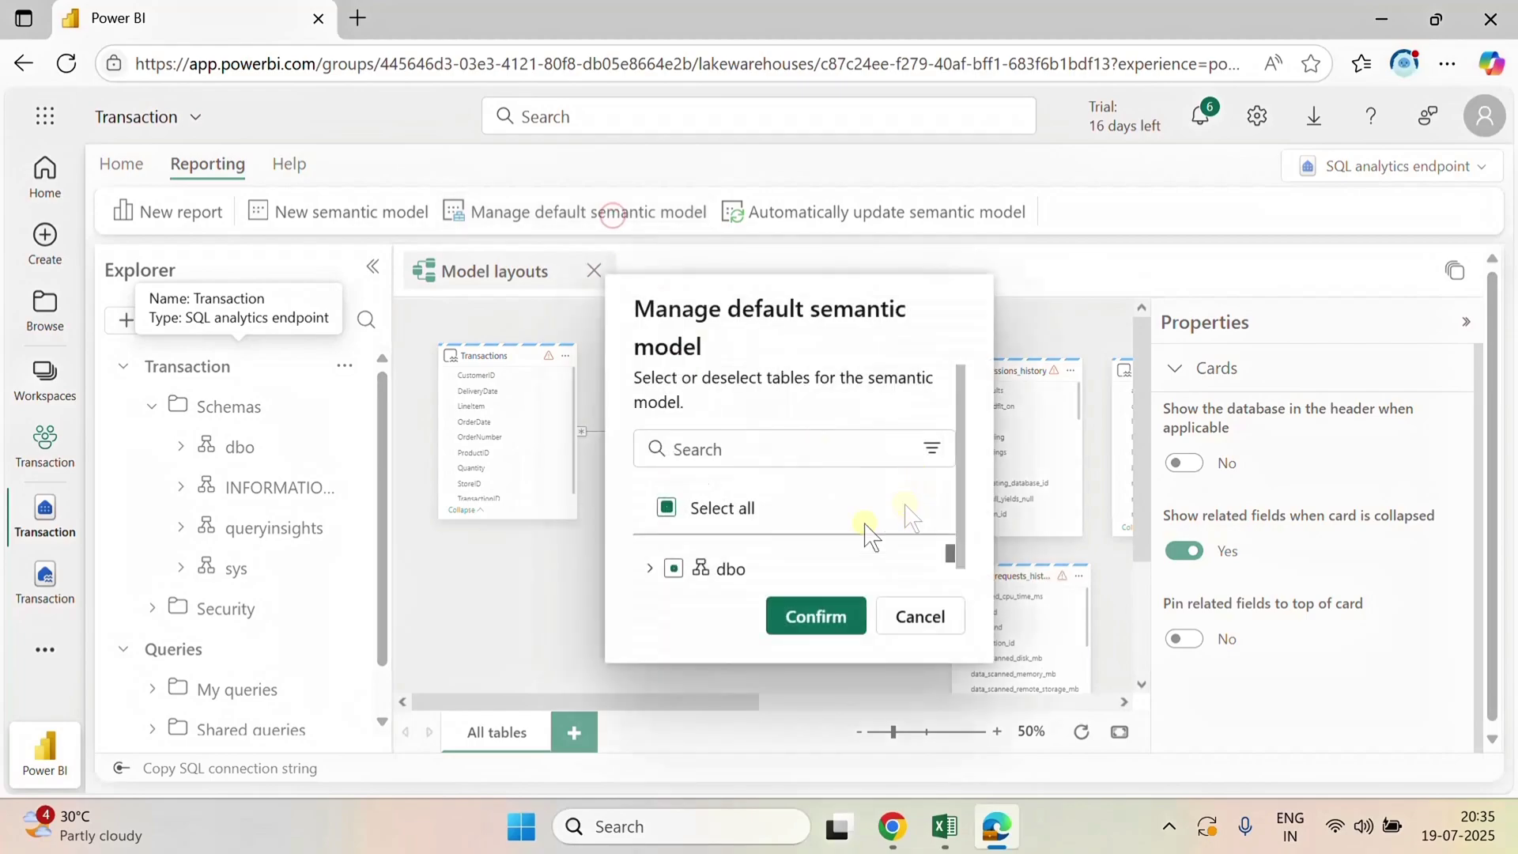
click(841, 615)
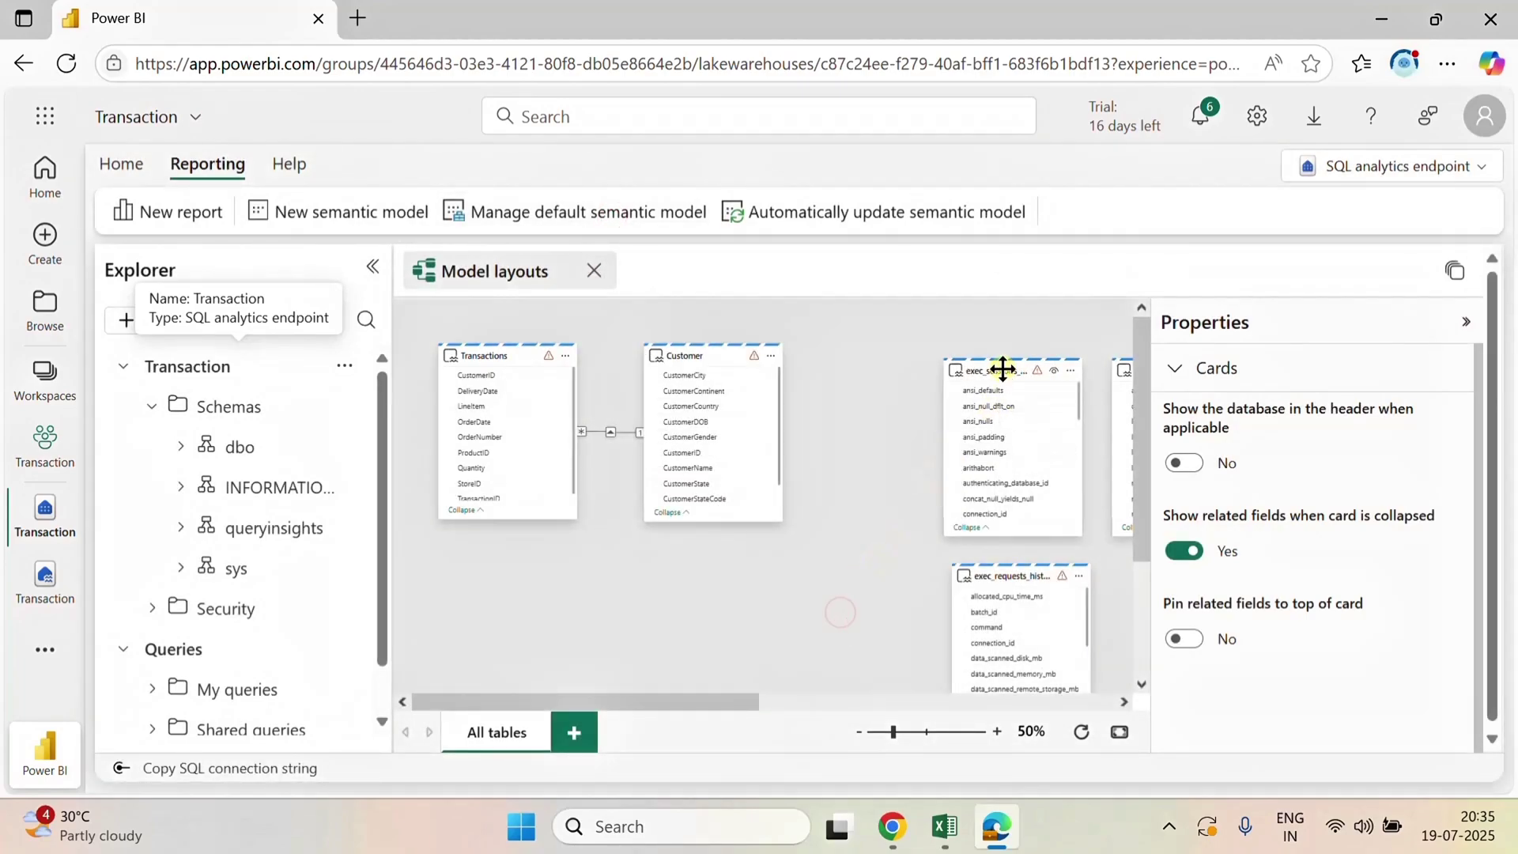
mouse_move(1000, 373)
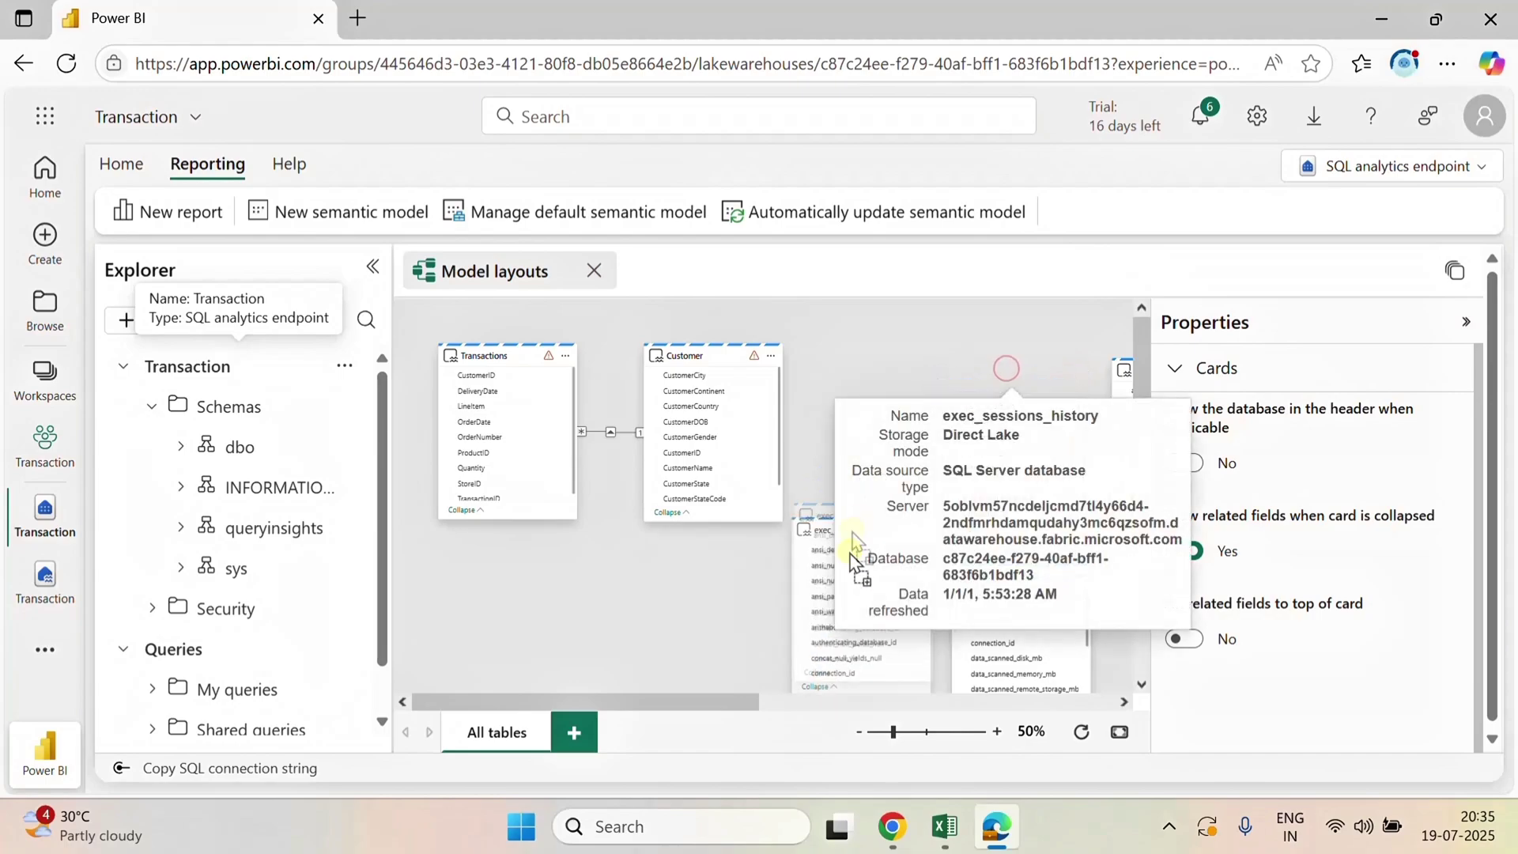
drag(1006, 372, 875, 589)
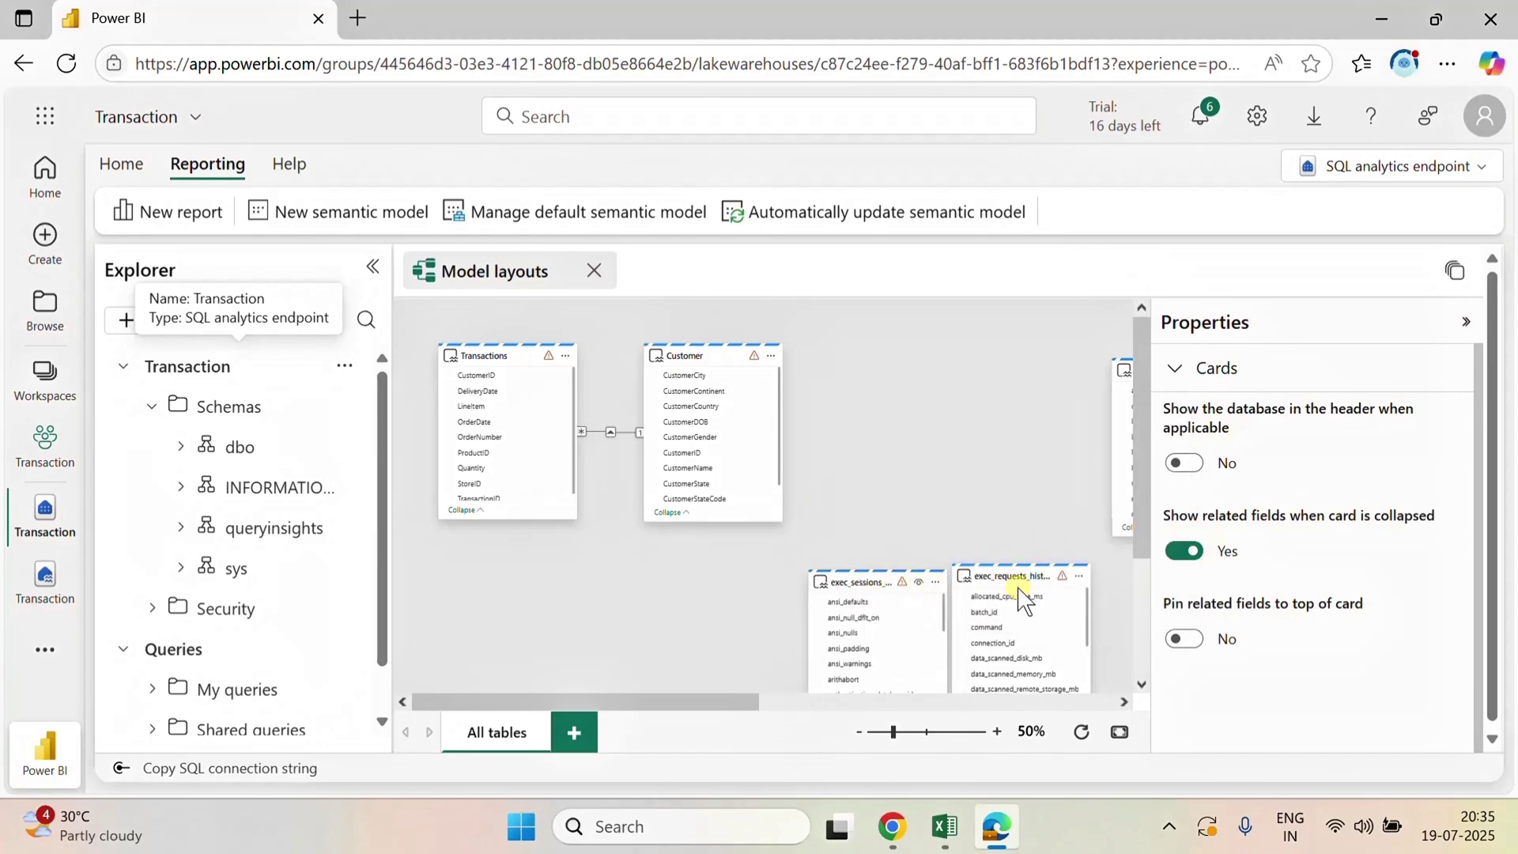
drag(1018, 593, 1058, 660)
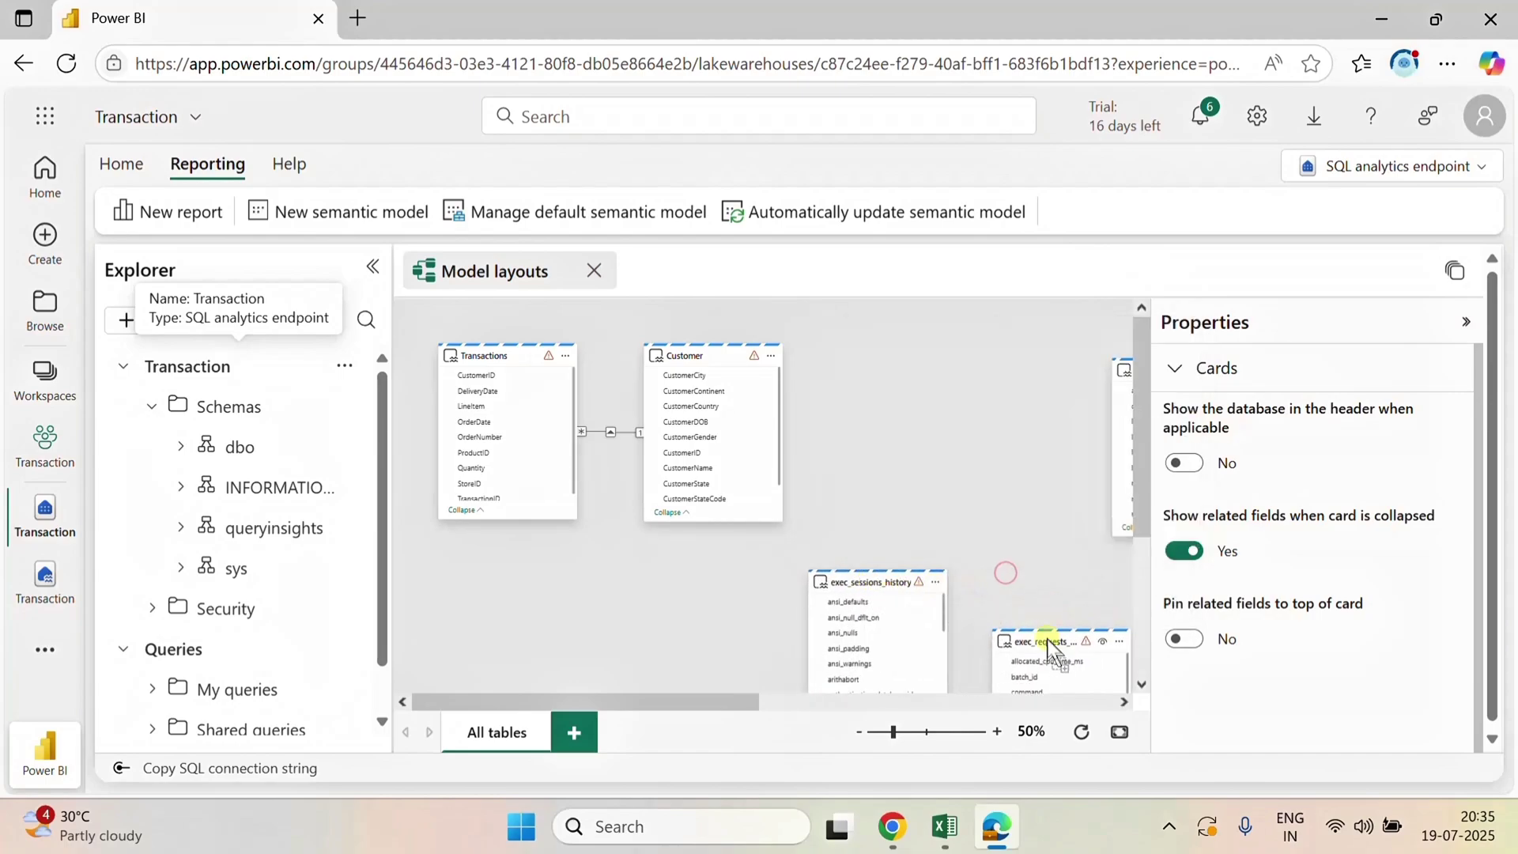
click(936, 586)
click(875, 546)
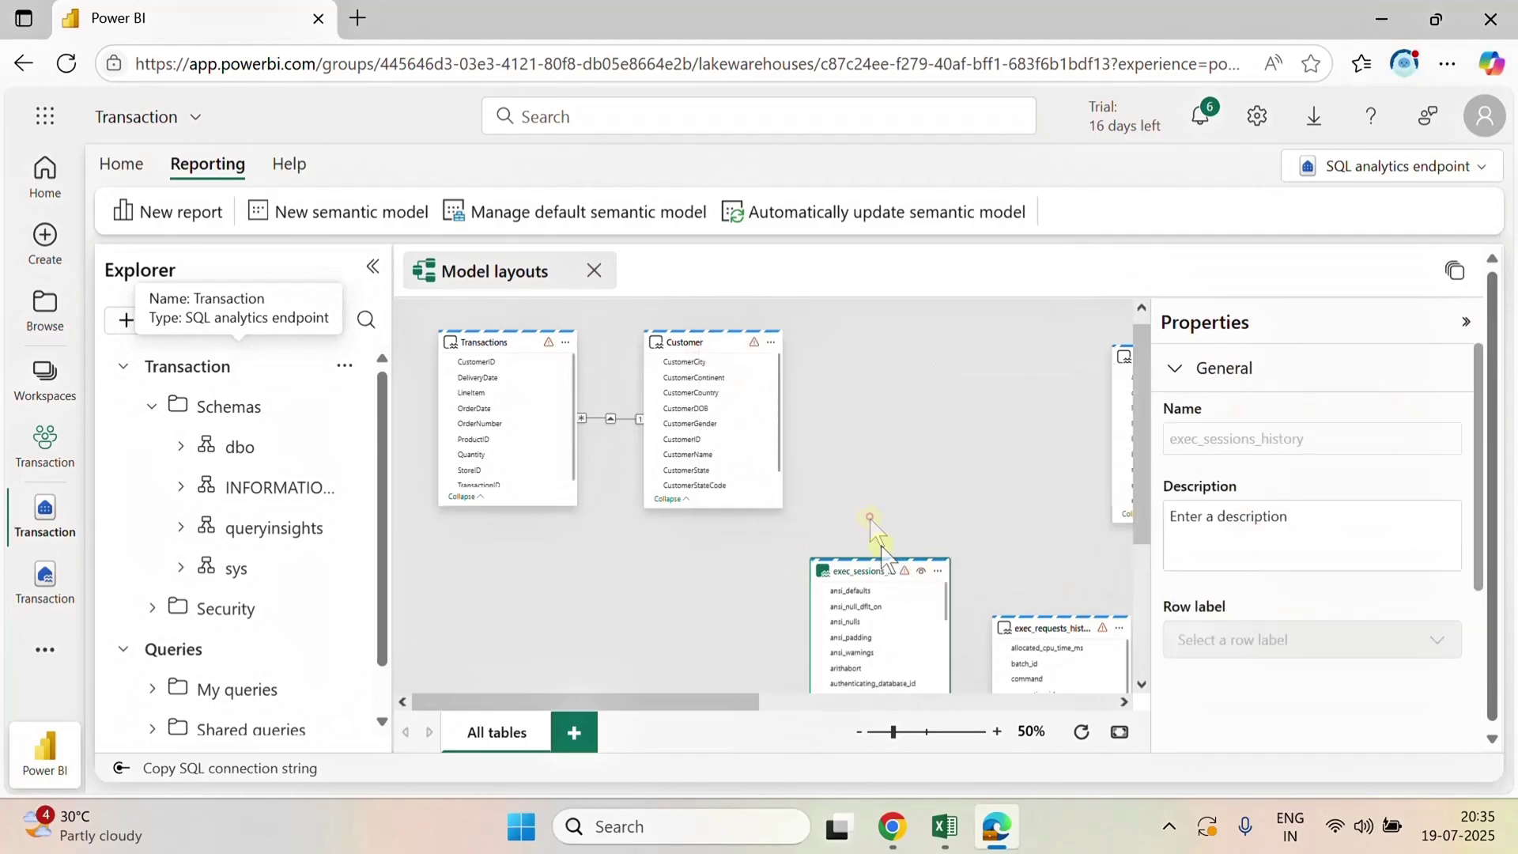
drag(872, 574, 911, 625)
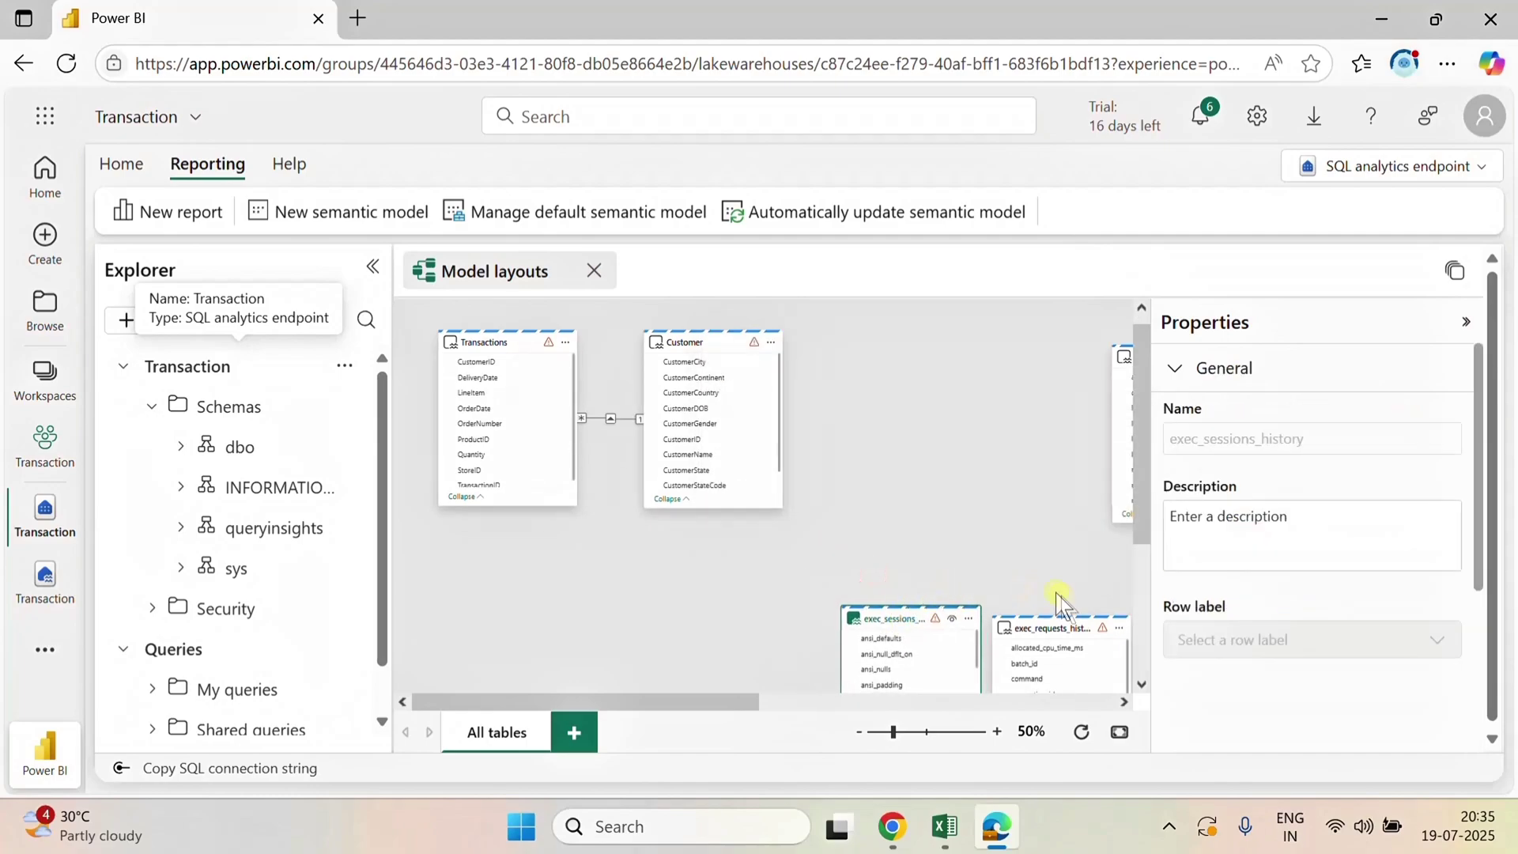
- Move the frequently_run_queries and long_running_queries cards down alongside the other query-history cards
drag(750, 701, 974, 736)
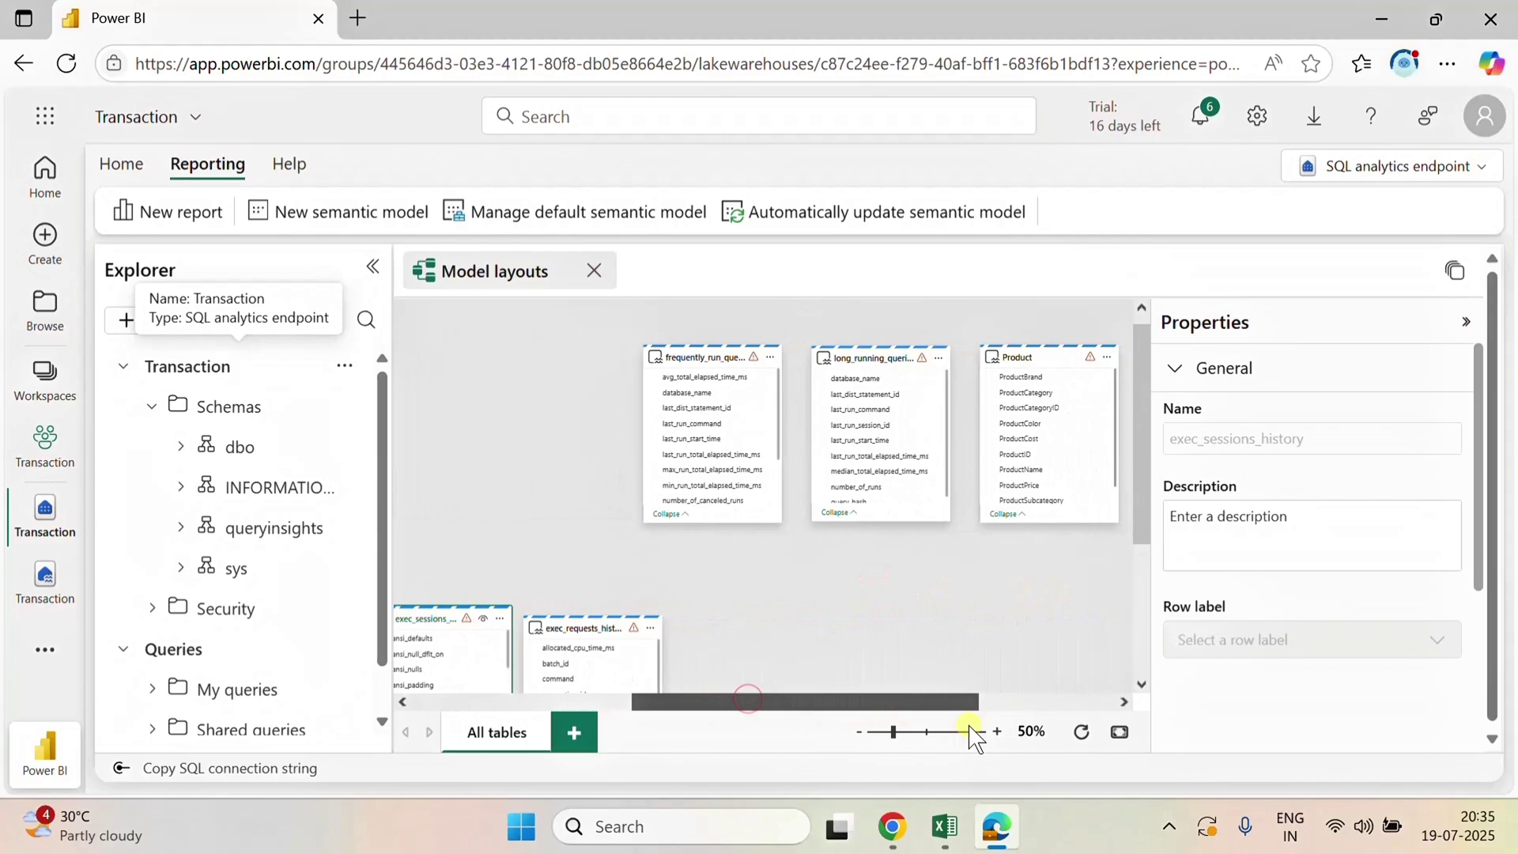
drag(722, 356, 759, 620)
drag(890, 357, 899, 622)
- Bring the Product and Store cards over beside each other beneath the Transactions and Customer cards
drag(1032, 360, 443, 376)
drag(813, 702, 951, 702)
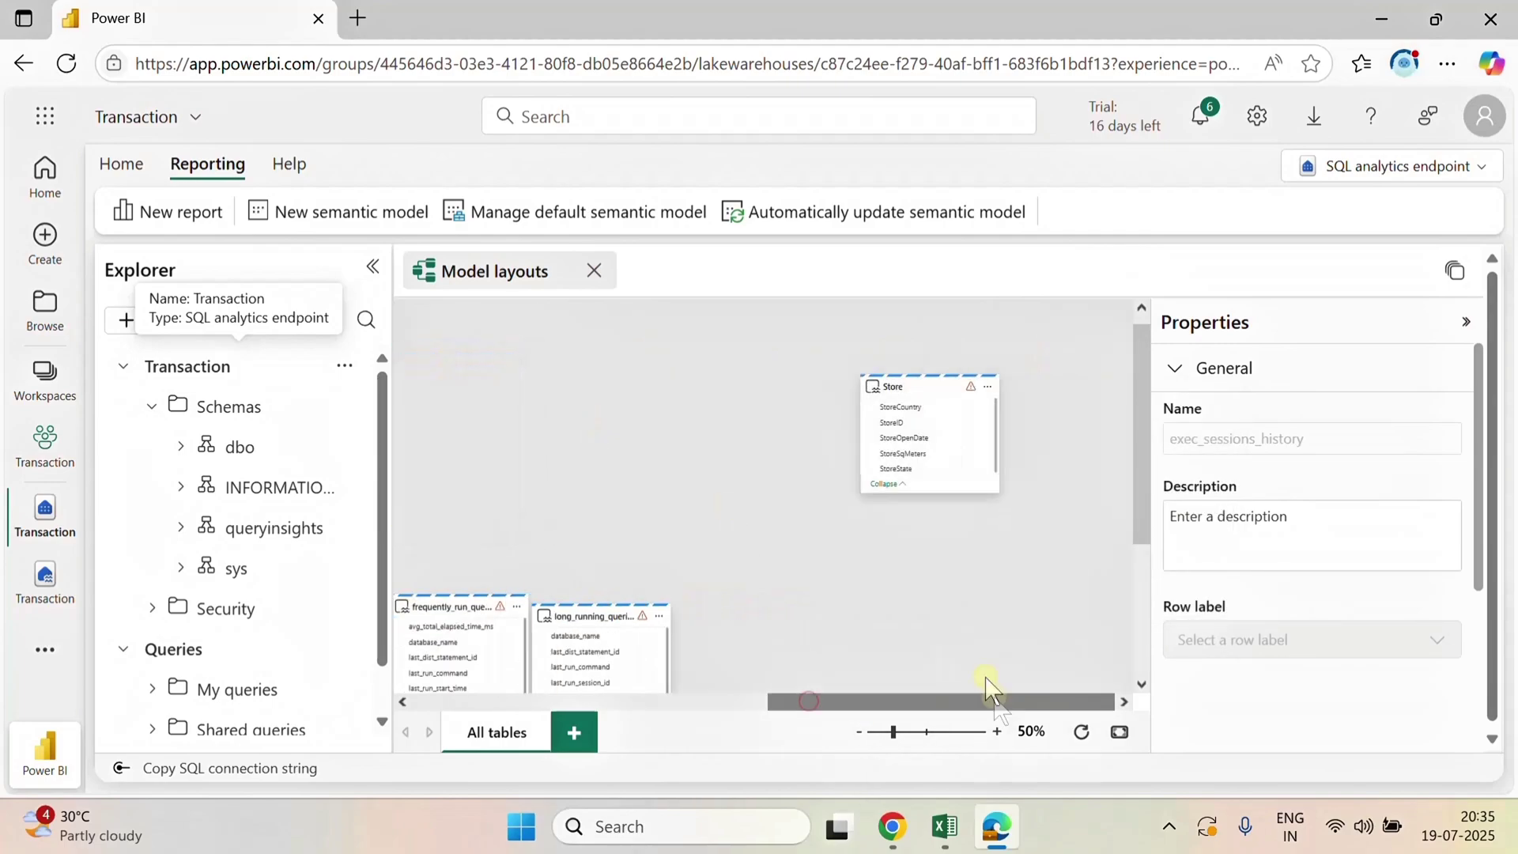
drag(932, 379, 709, 398)
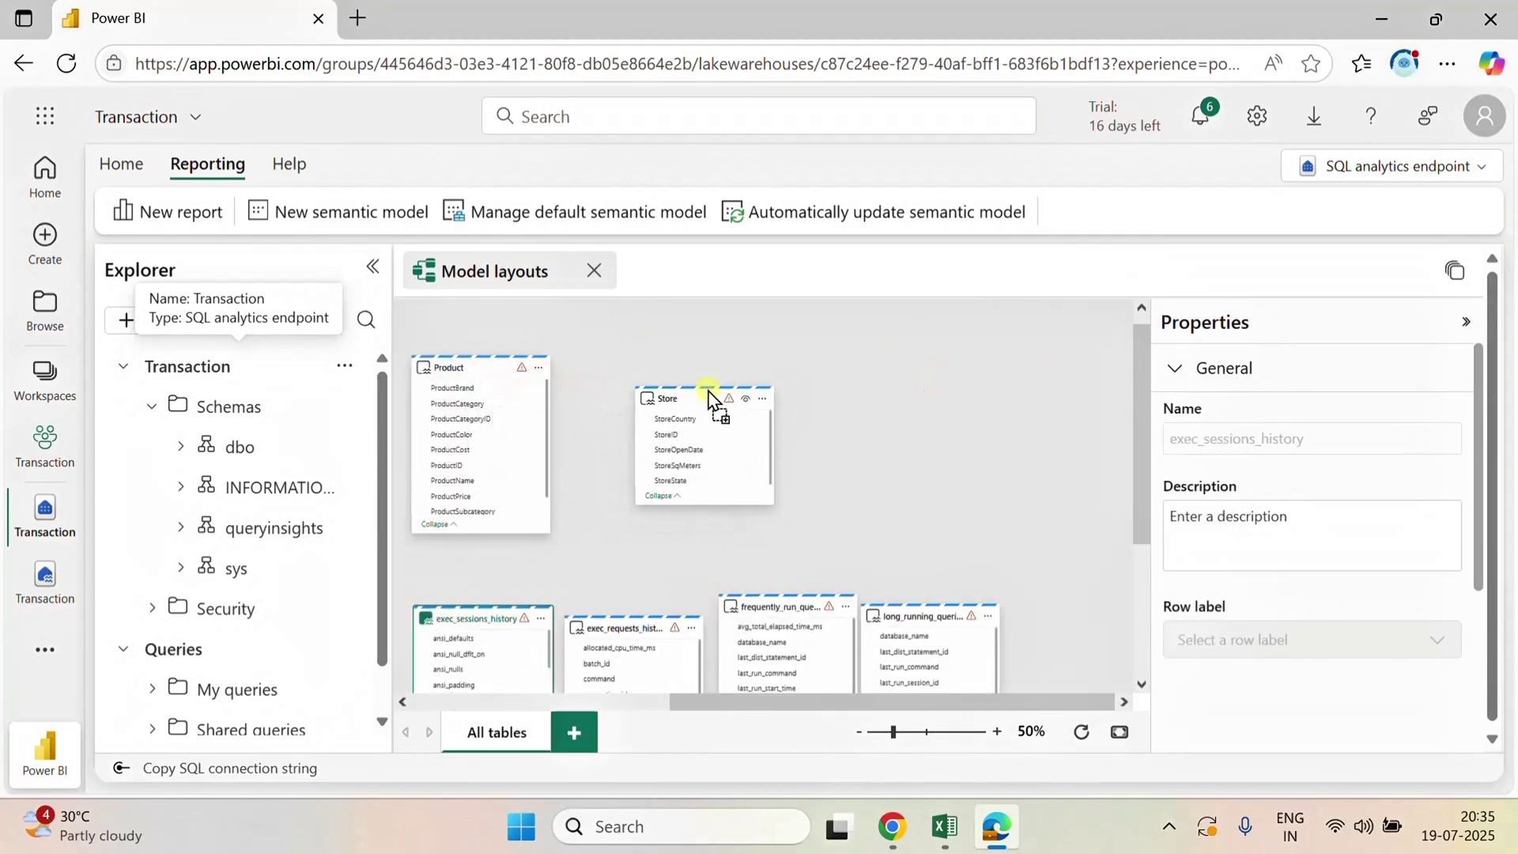
drag(850, 704, 624, 710)
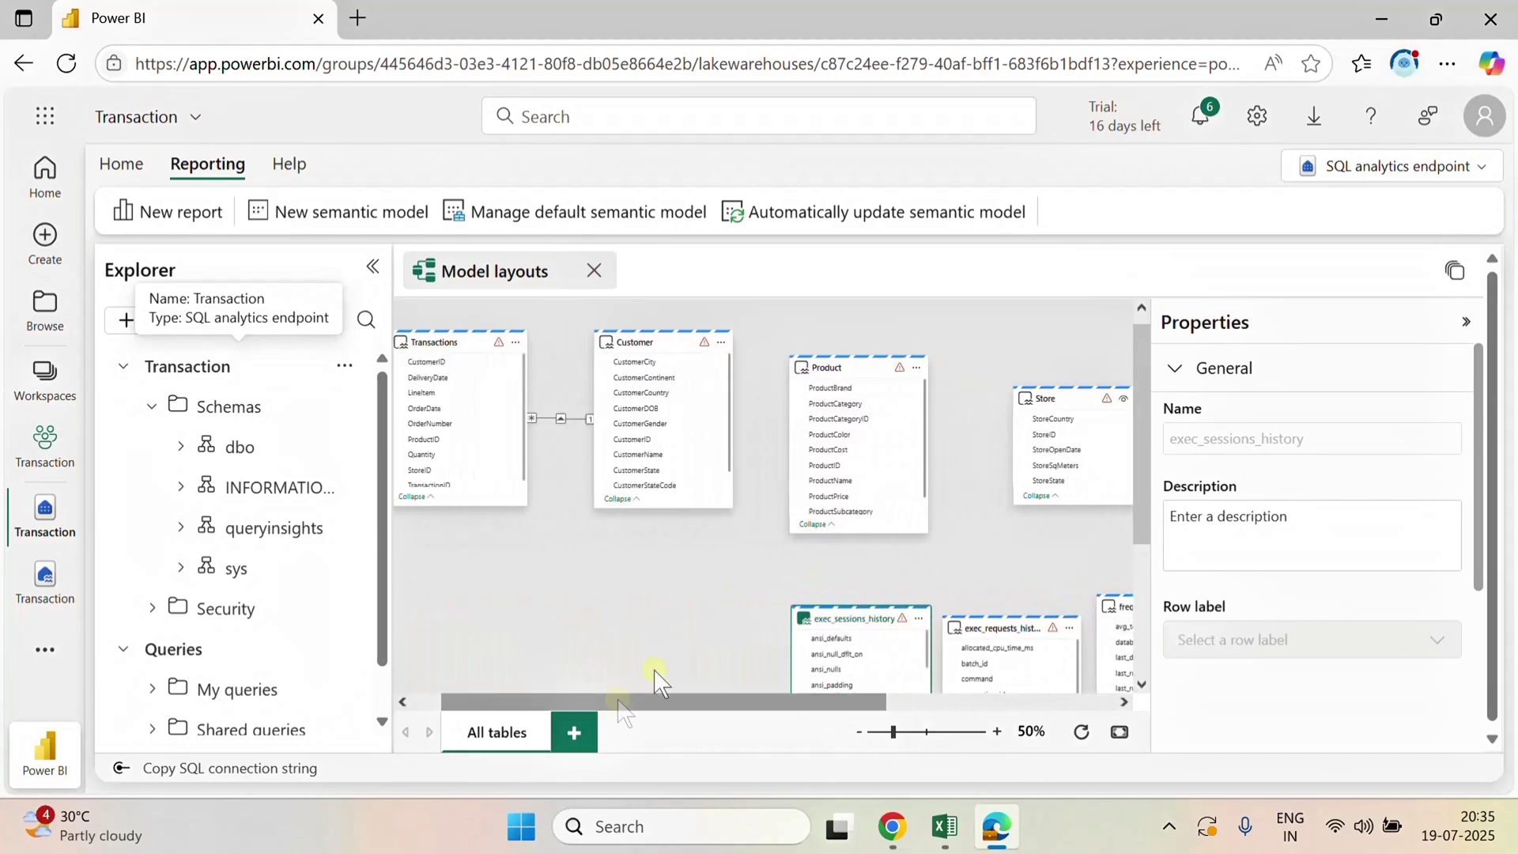
drag(838, 366, 499, 558)
drag(1069, 413, 698, 548)
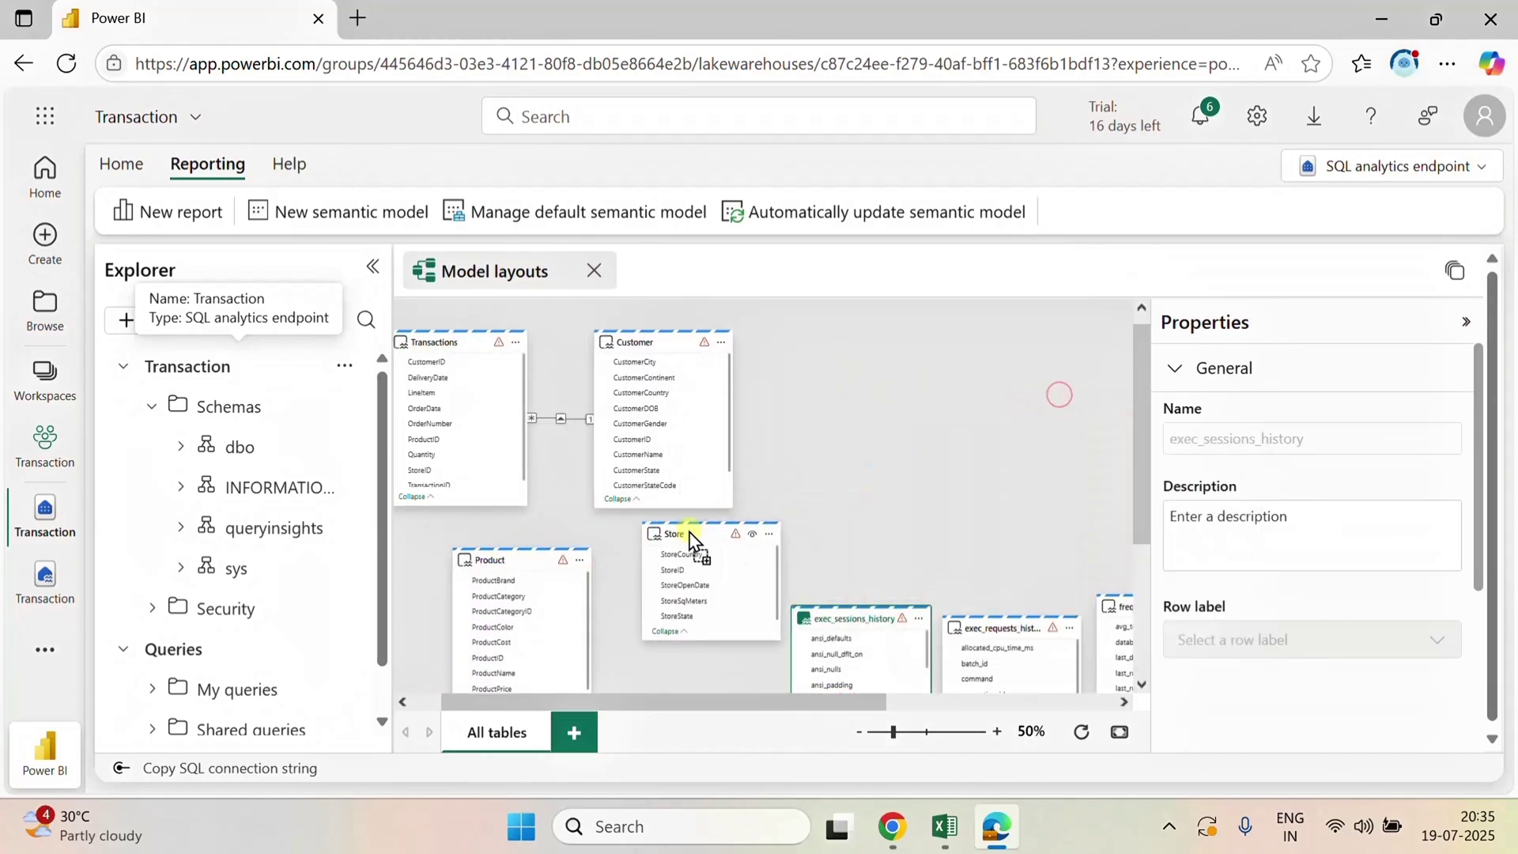
- Rearrange the upper row so that Transactions sits between Product on its left and Customer on its right
drag(752, 701, 728, 710)
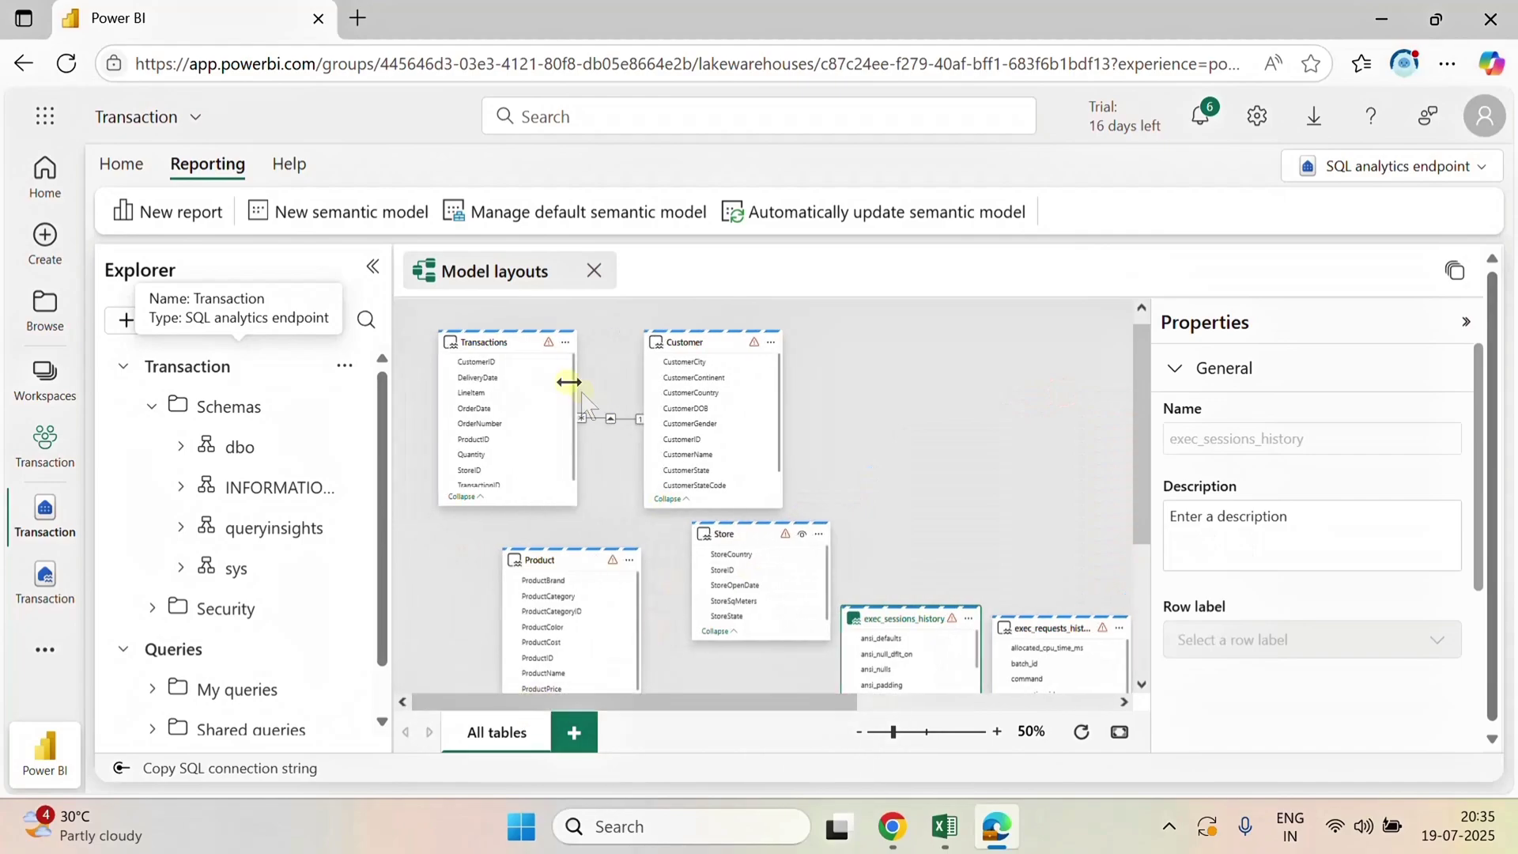
drag(699, 344, 955, 345)
drag(530, 342, 698, 358)
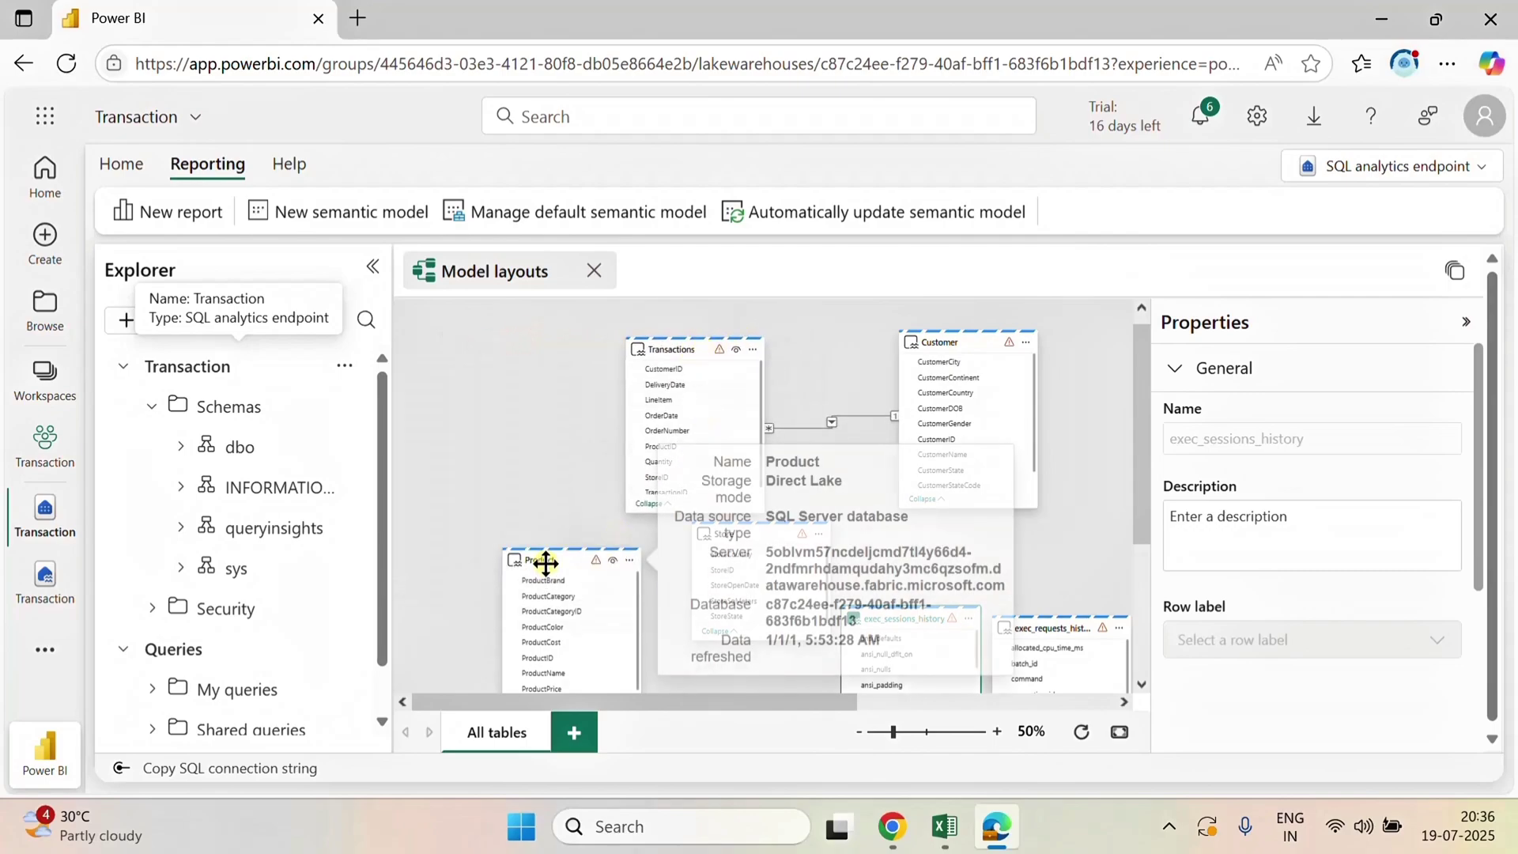
drag(543, 563, 462, 360)
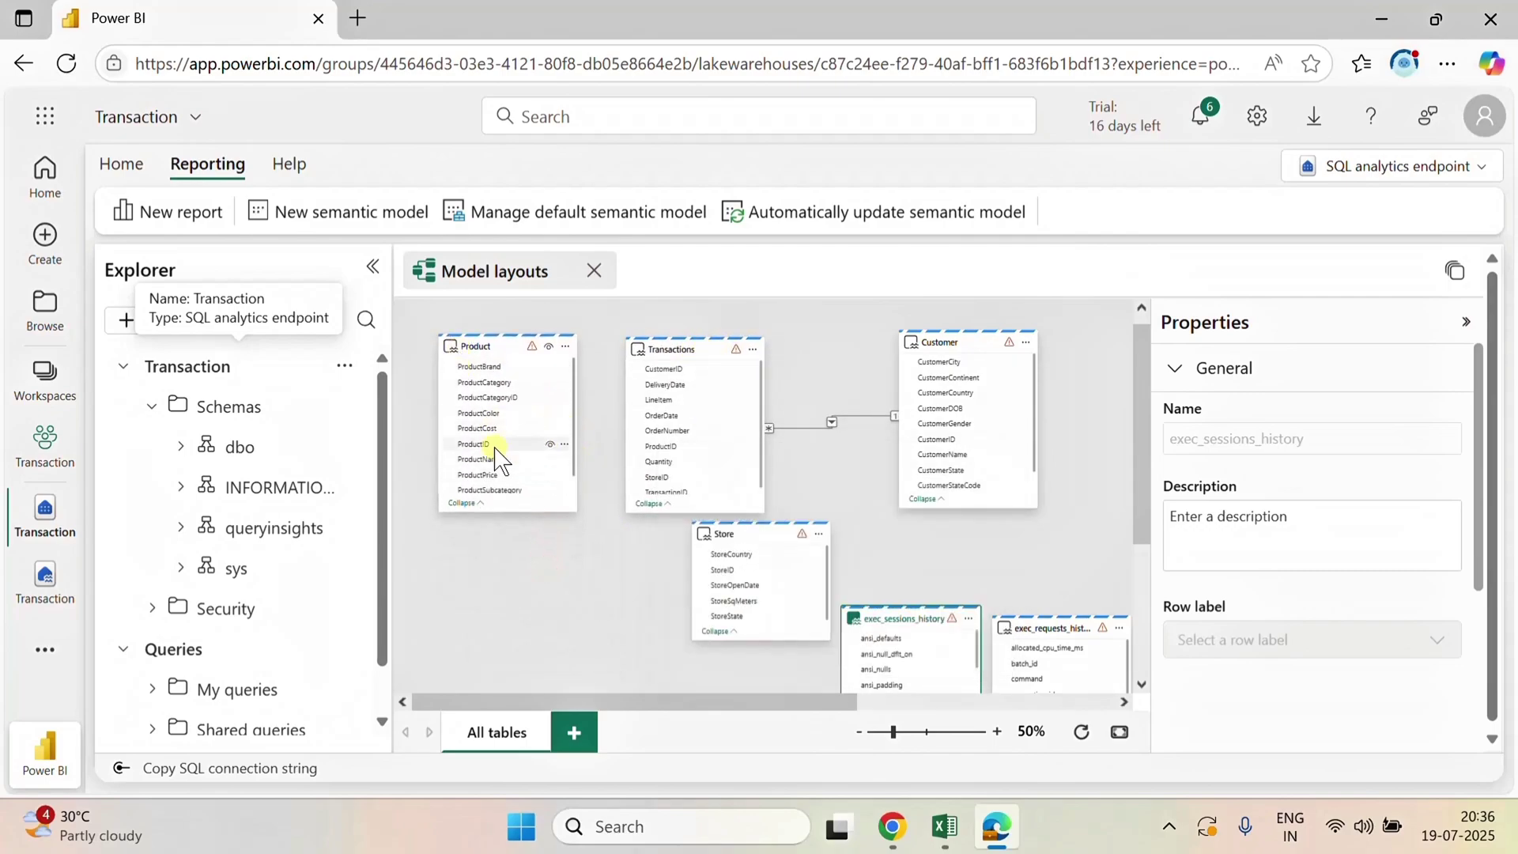
- Create a One to many (1:*) relationship from Product's ProductID to Transactions' ProductID with single cross-filter direction and save it
drag(487, 444, 668, 463)
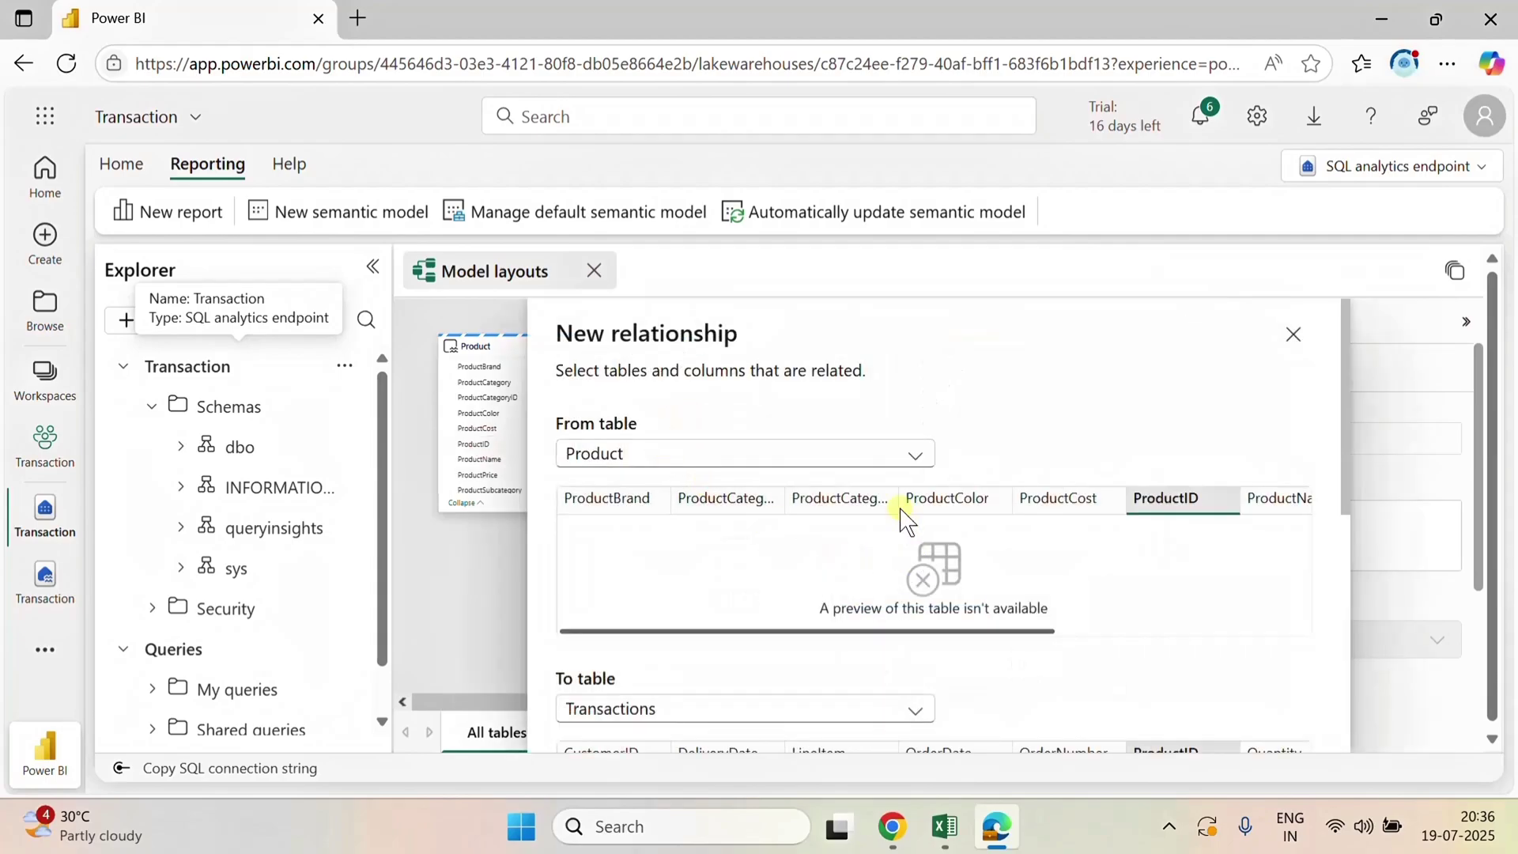
scroll(907, 522, down, 5)
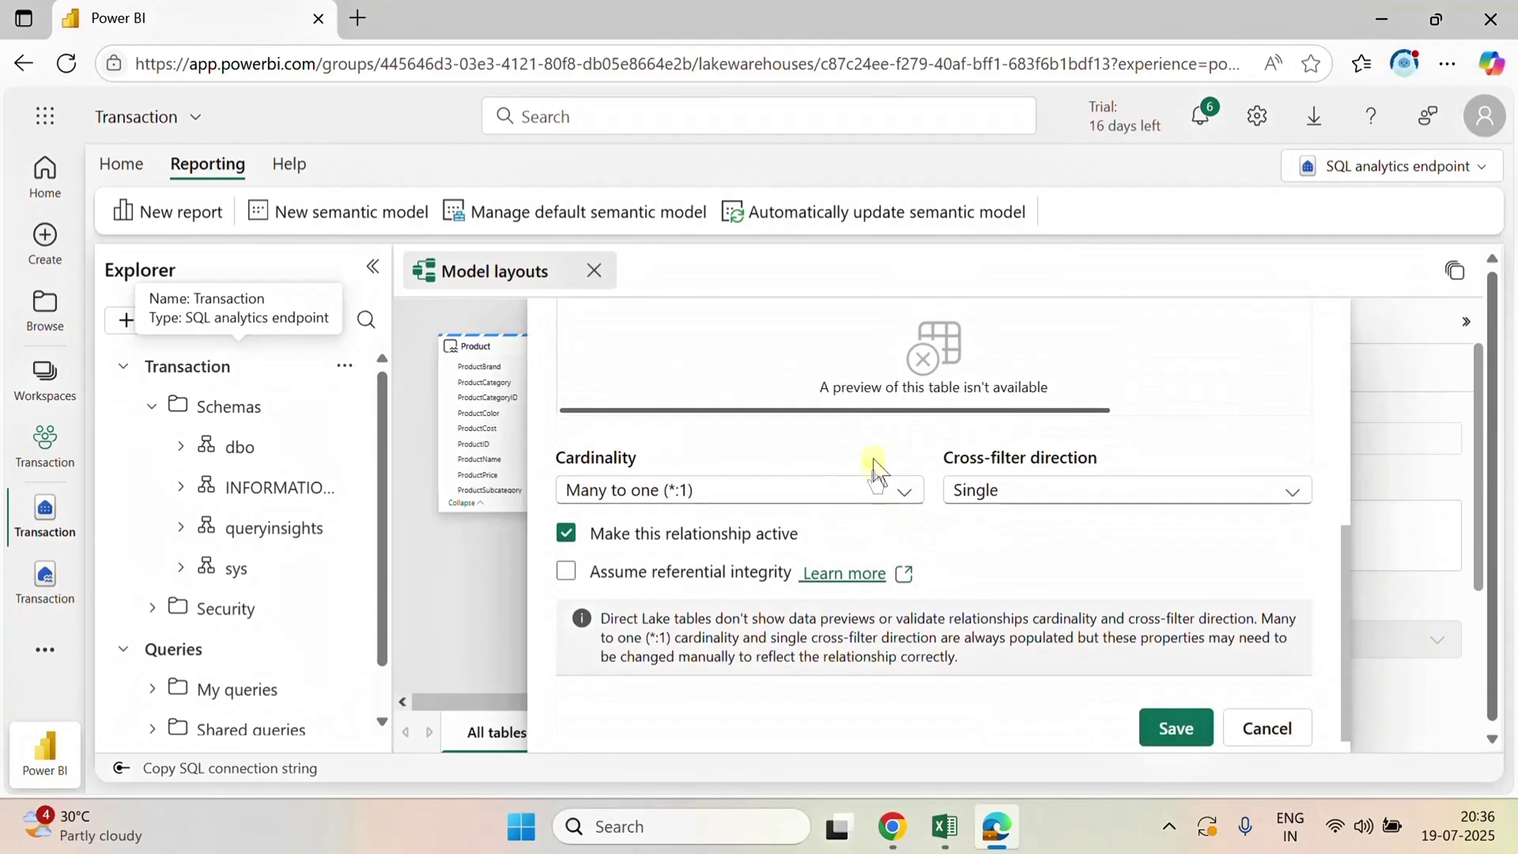
scroll(876, 468, up, 5)
scroll(875, 469, down, 5)
click(872, 472)
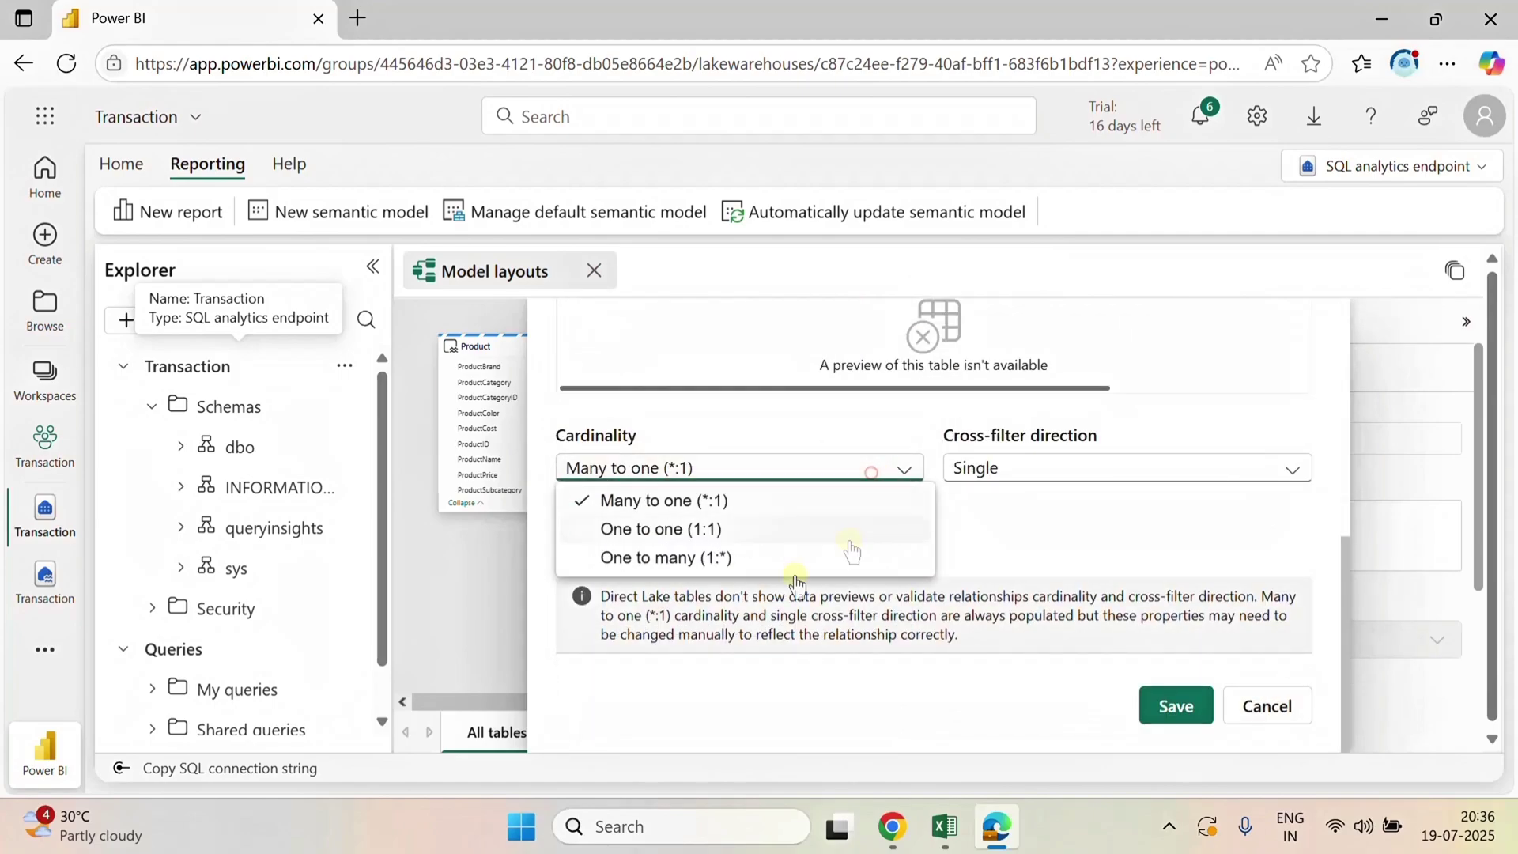
click(668, 557)
click(1170, 705)
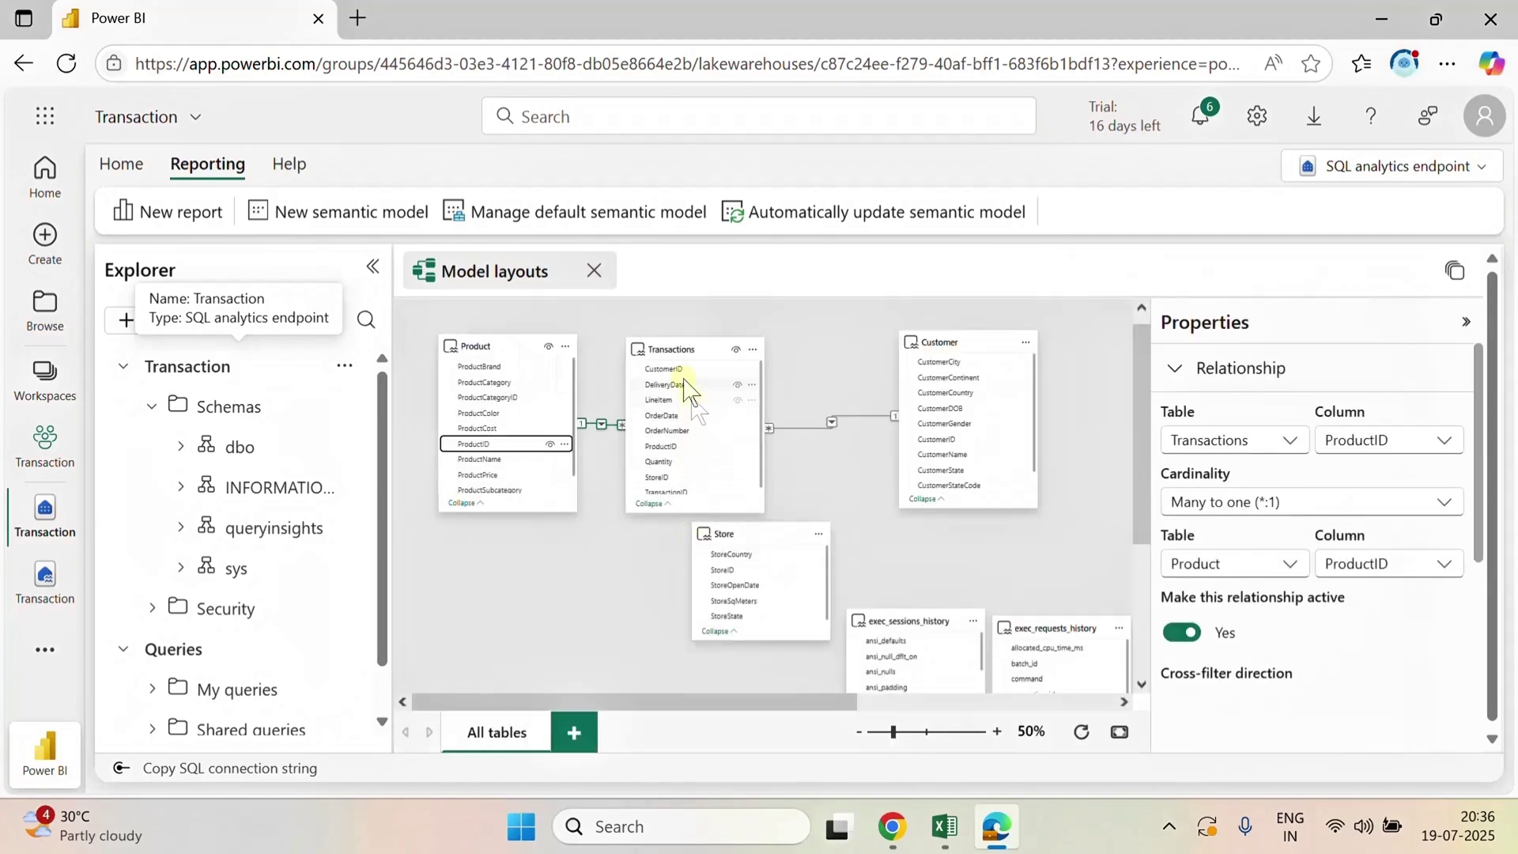
- Create a One to many (1:*) relationship from Store's StoreID to Transactions' StoreID, and place the Store card clear below Transactions
mouse_move(685, 373)
mouse_down()
mouse_move(709, 491)
mouse_move(689, 374)
mouse_move(692, 386)
mouse_up()
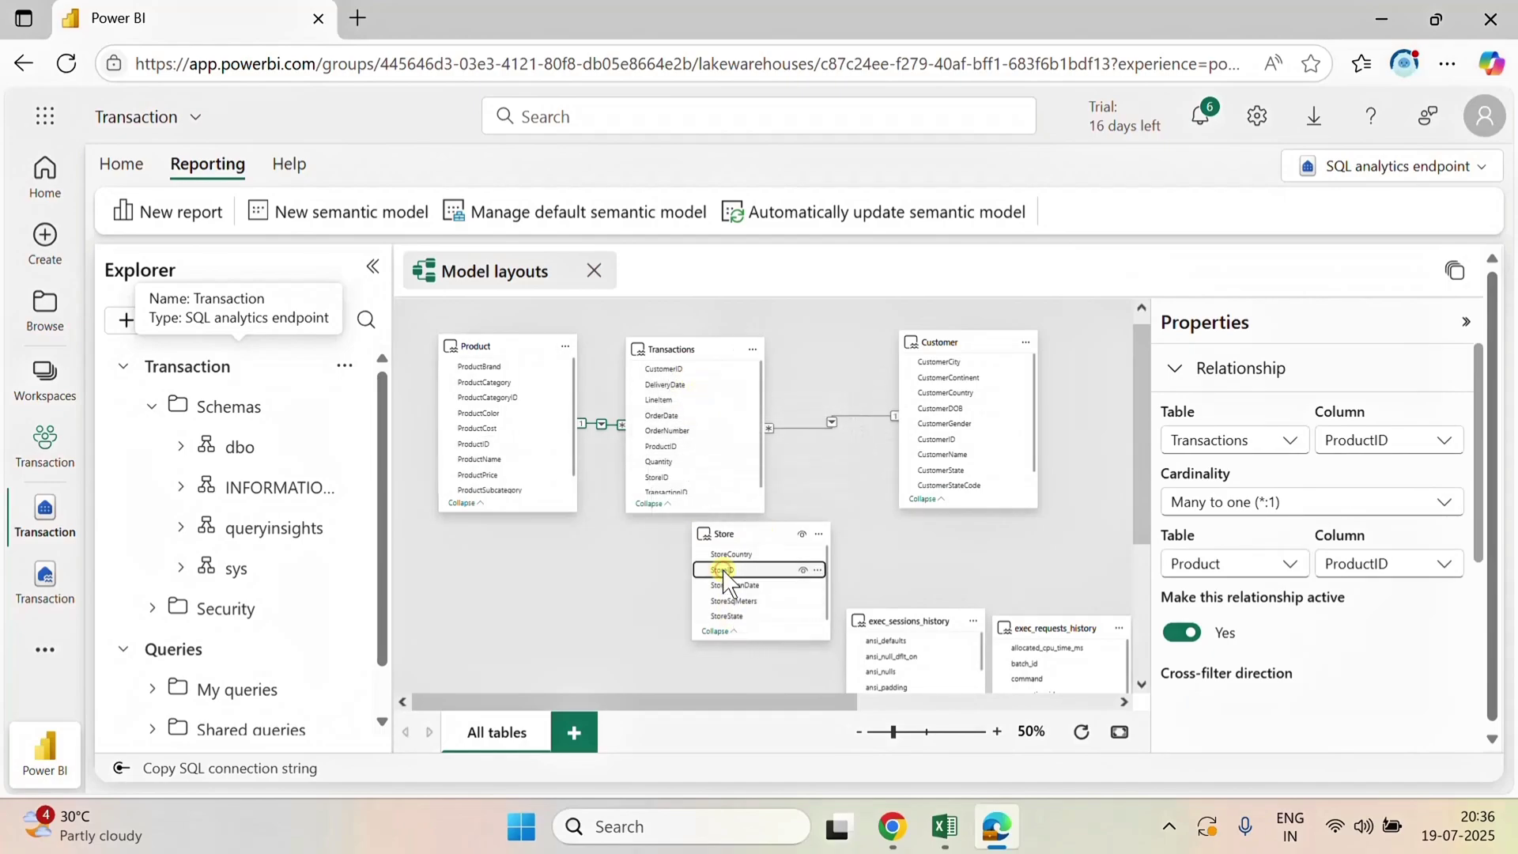
drag(722, 571, 671, 477)
scroll(936, 603, down, 3)
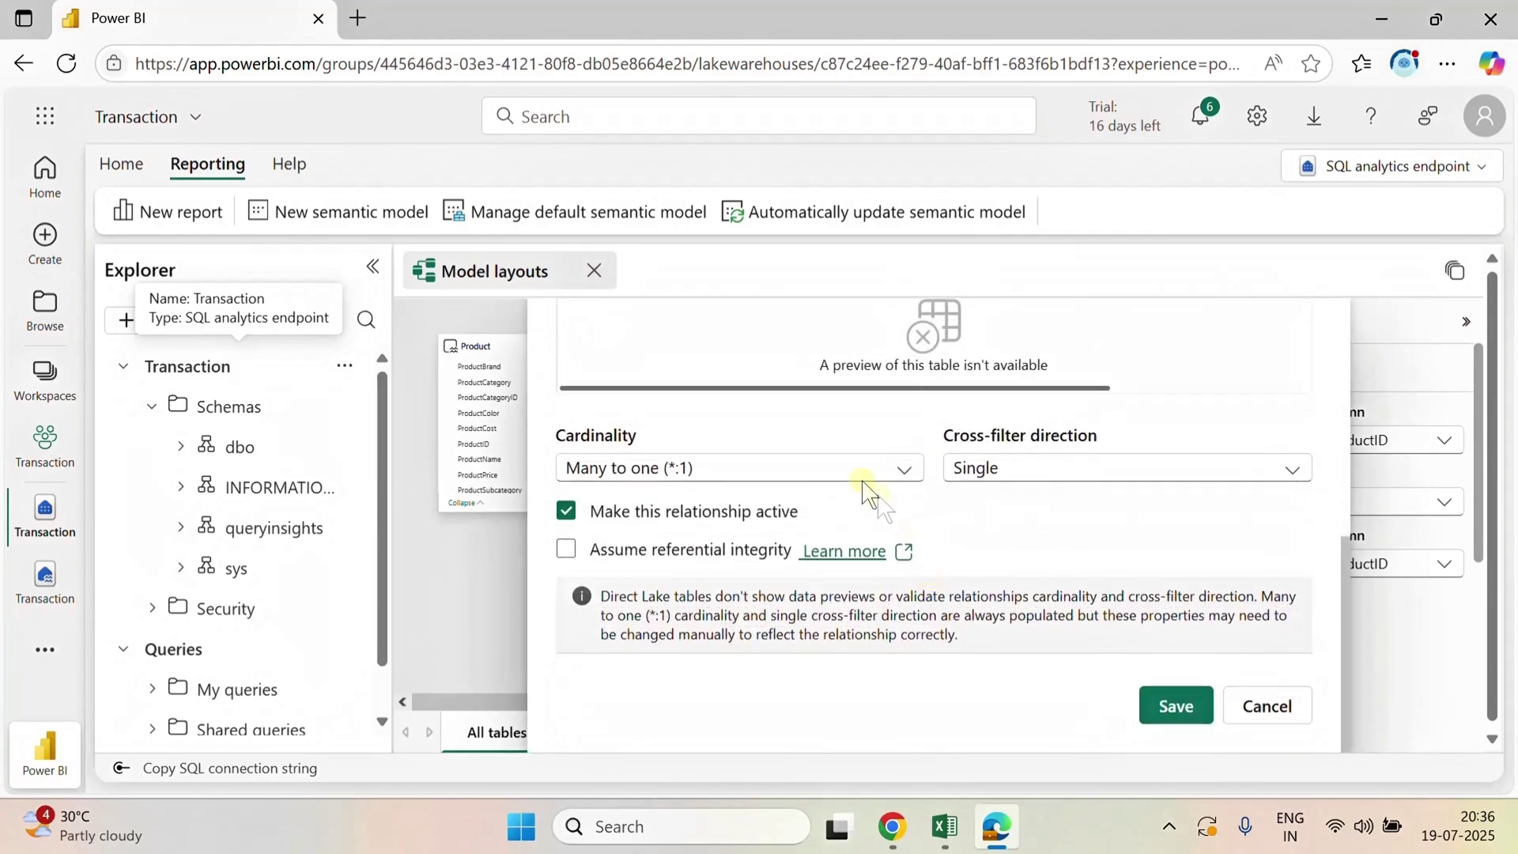
click(862, 468)
click(671, 556)
click(1175, 706)
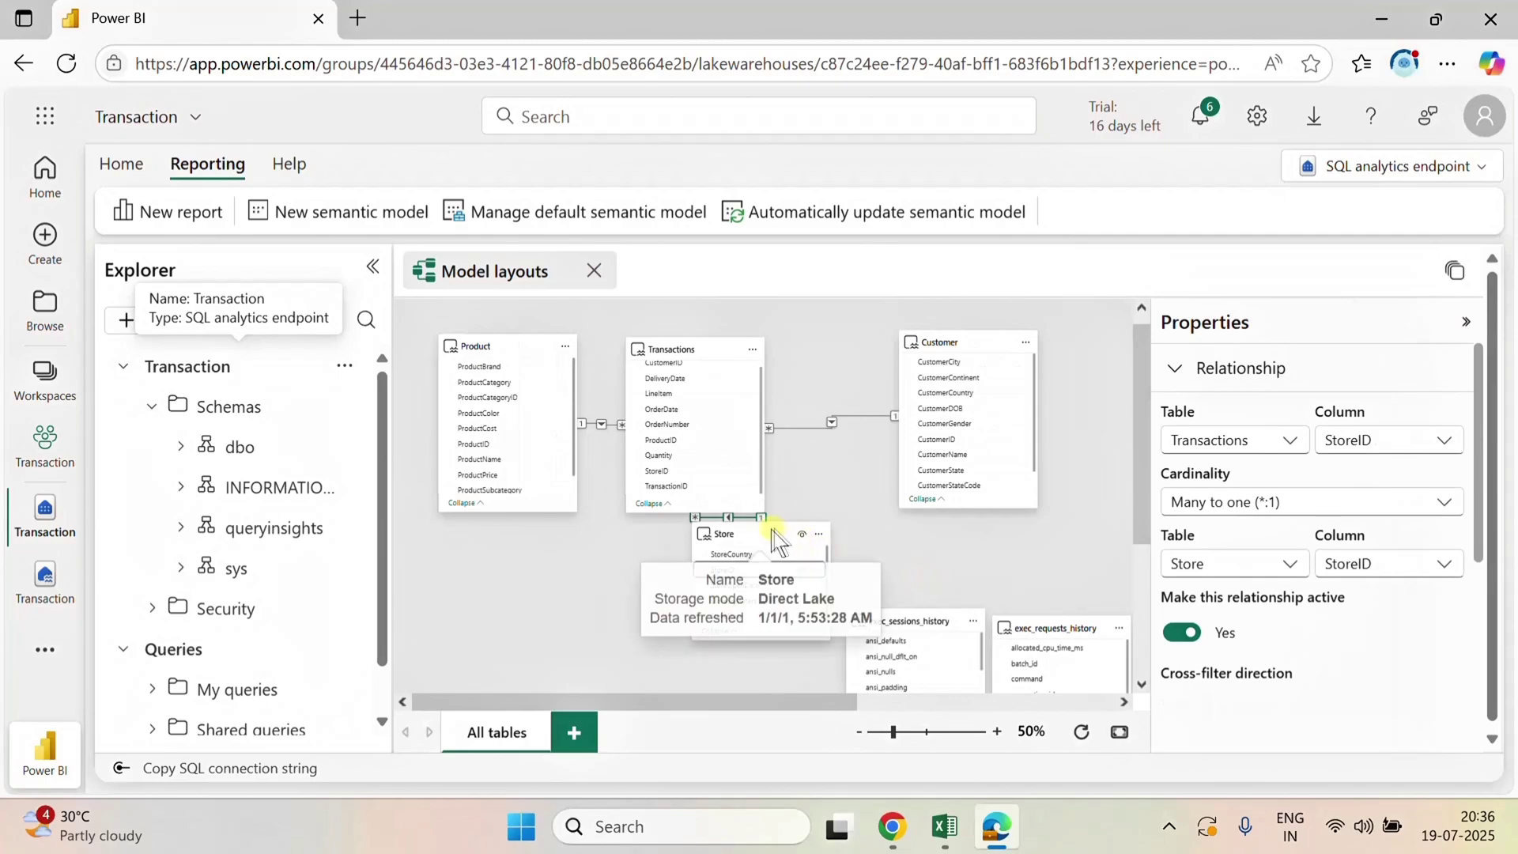
drag(777, 536, 688, 610)
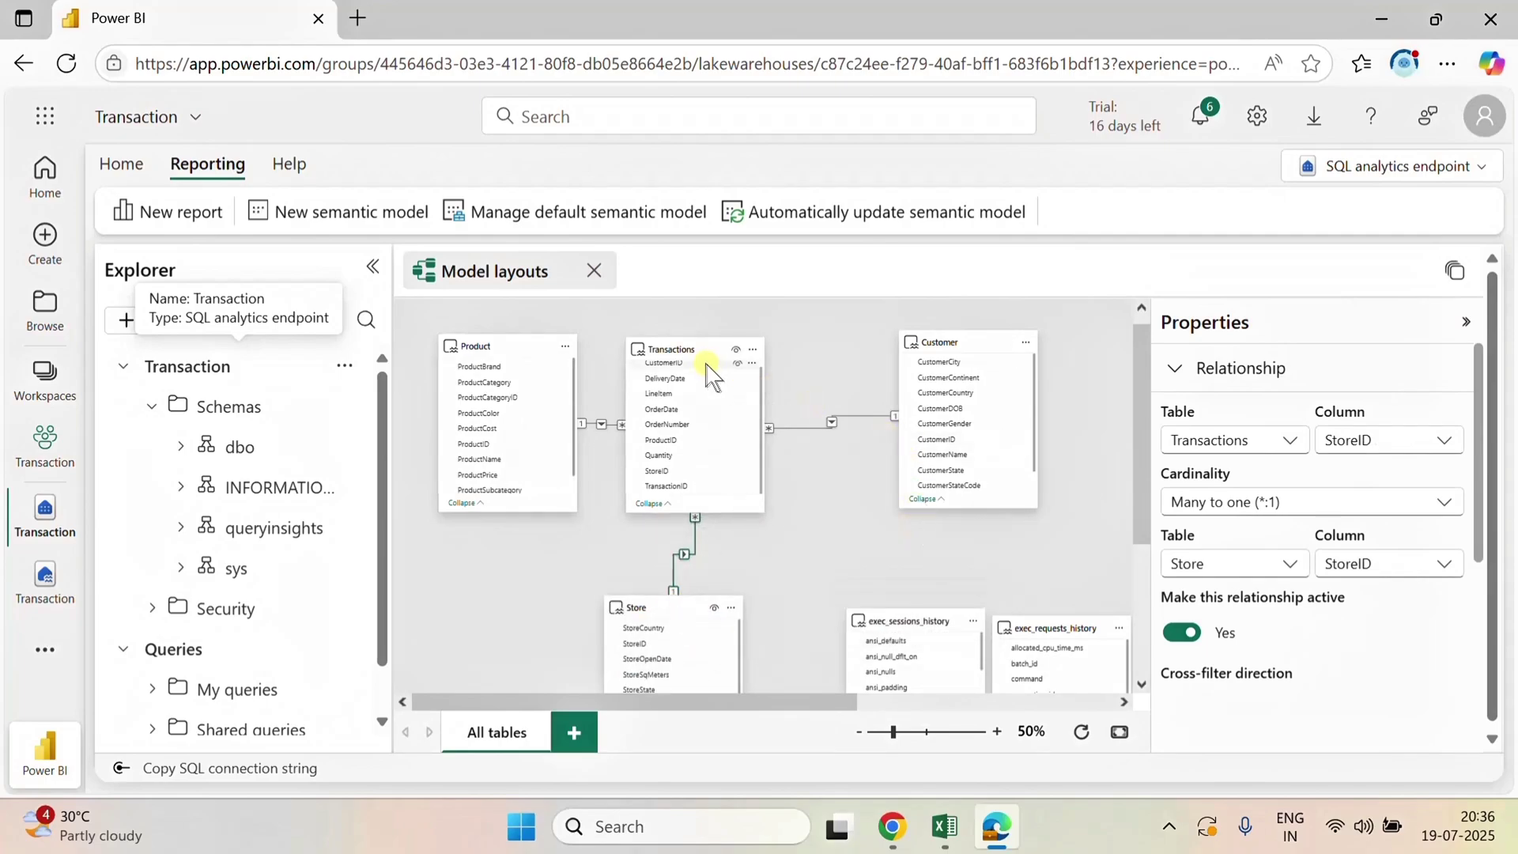
- Automatically update the semantic model, and arrange Product, Customer and Store around a central Transactions card in the Default semantic model objects layout
click(834, 220)
drag(636, 347, 834, 341)
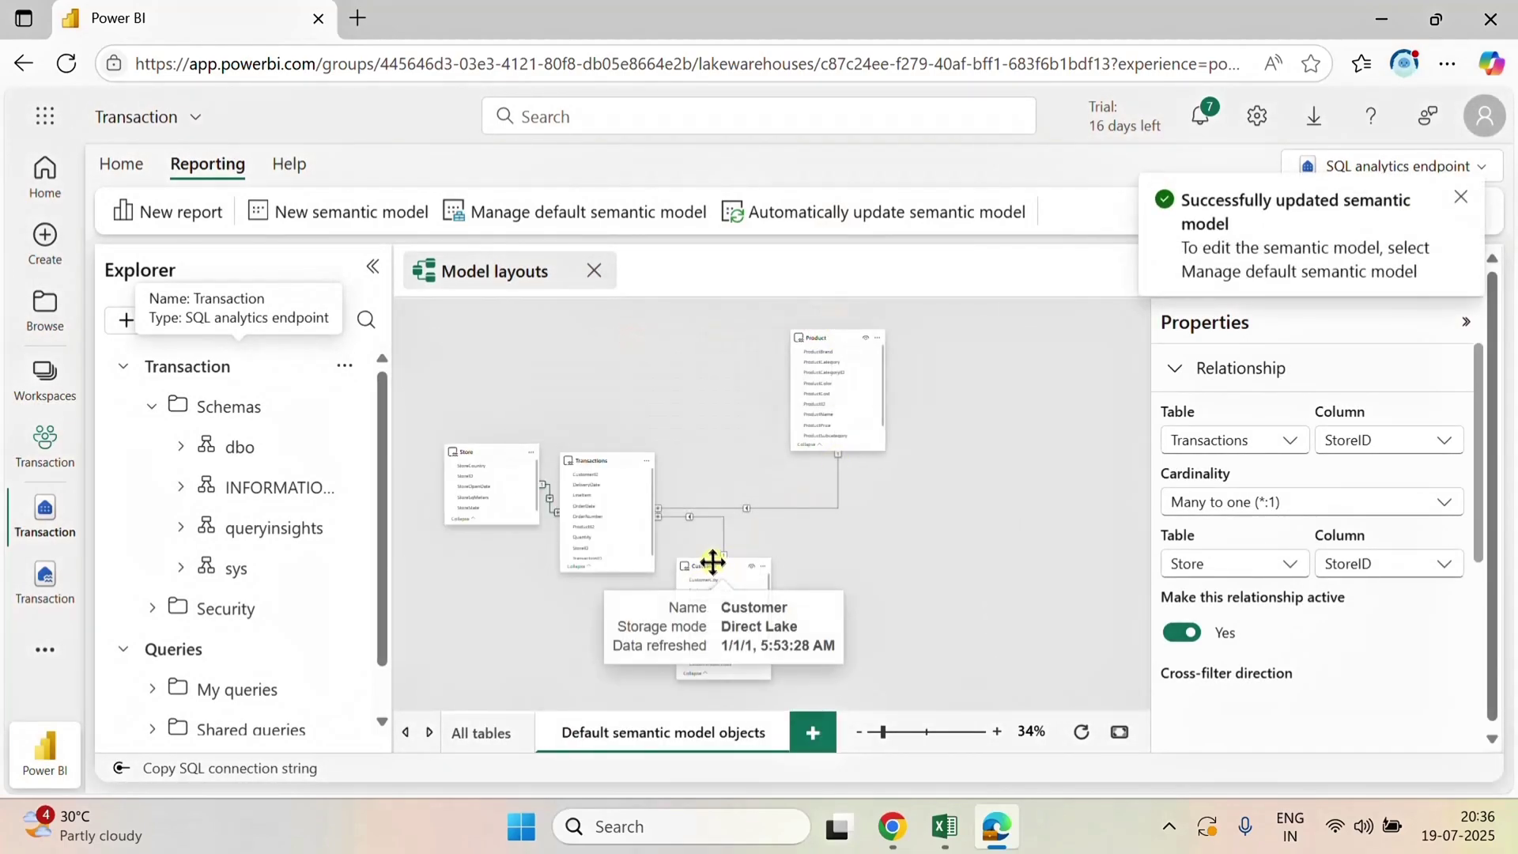
drag(589, 461, 664, 386)
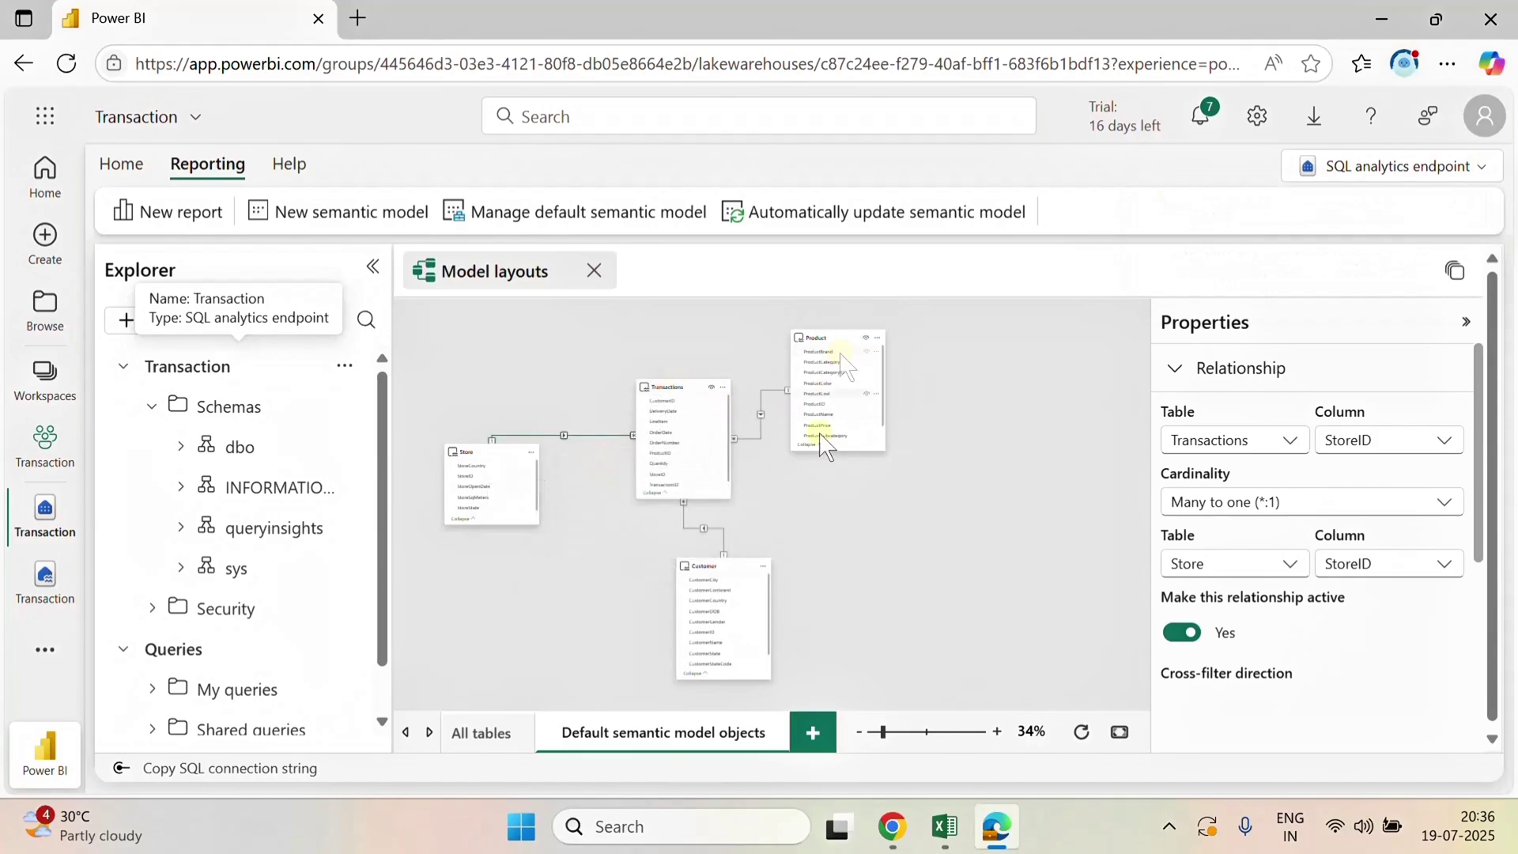
drag(701, 567, 664, 600)
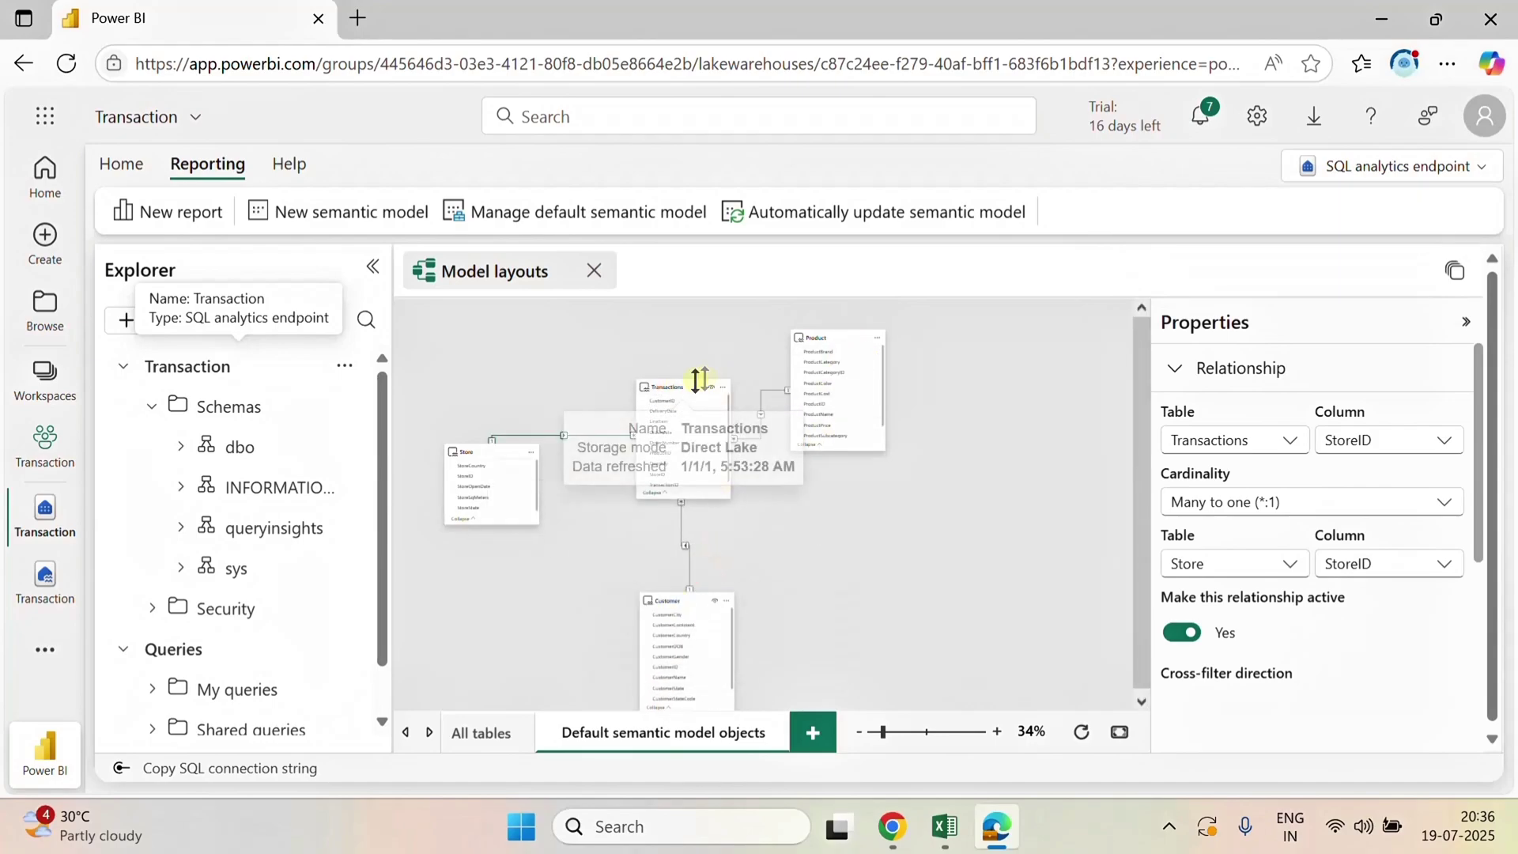
drag(681, 395, 695, 444)
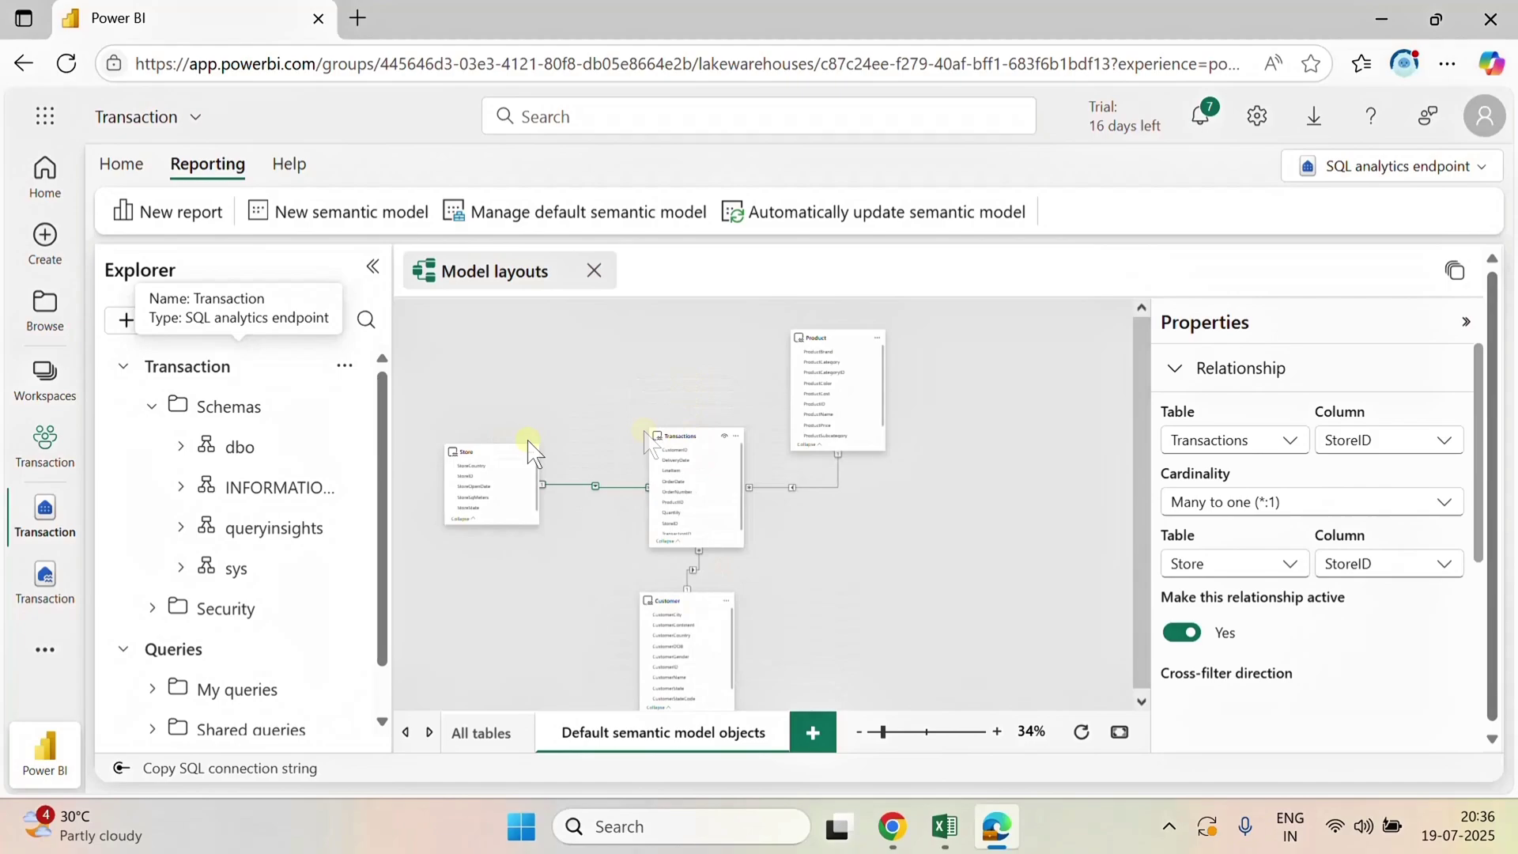
- Raise the Store card above and left of Transactions, and start a new Direct Lake semantic model named transaction
drag(478, 446, 490, 381)
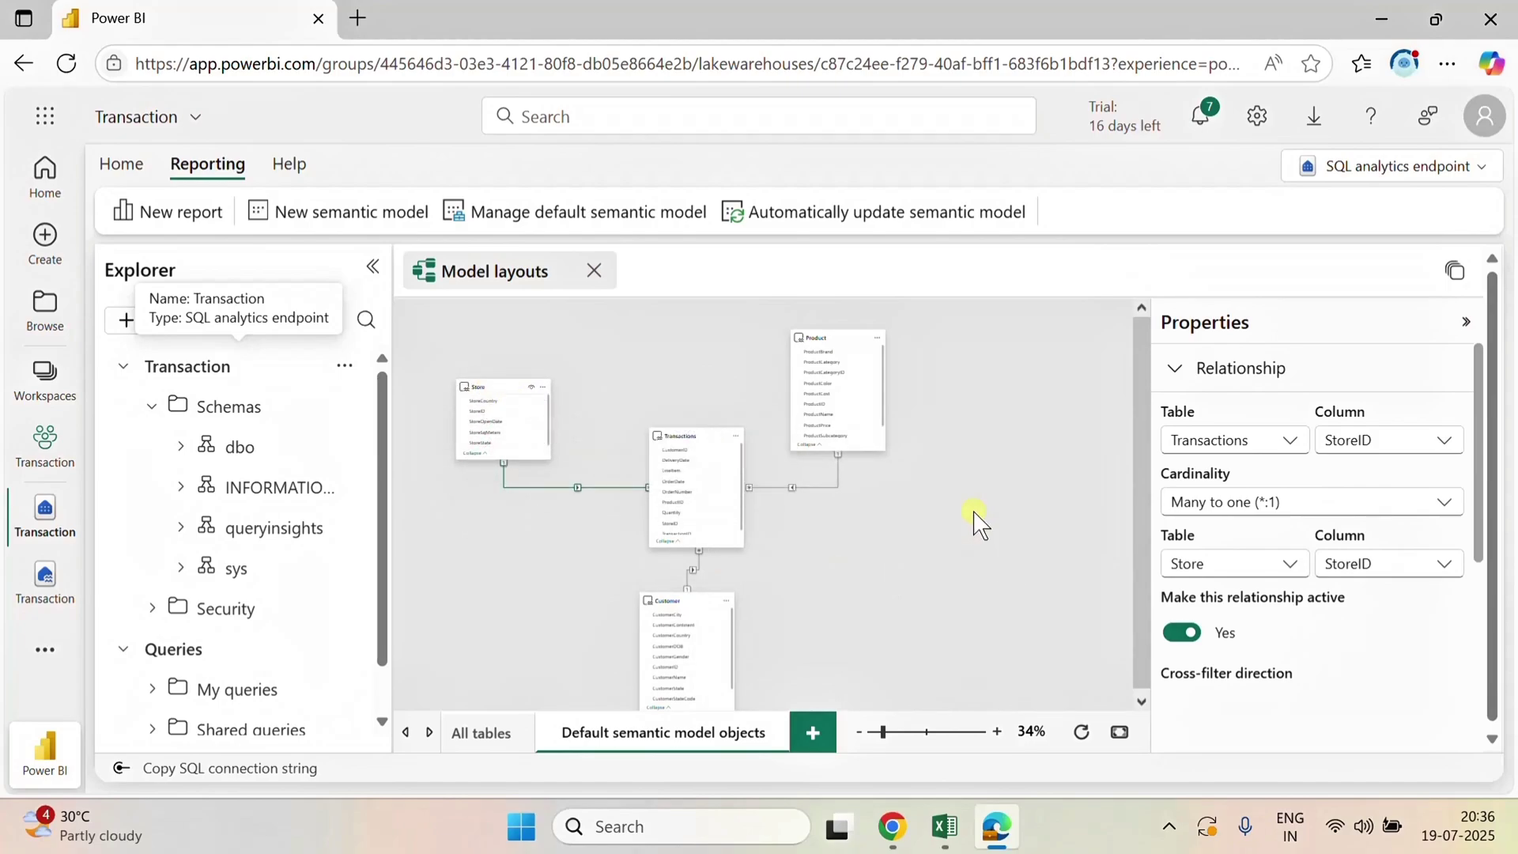
click(368, 224)
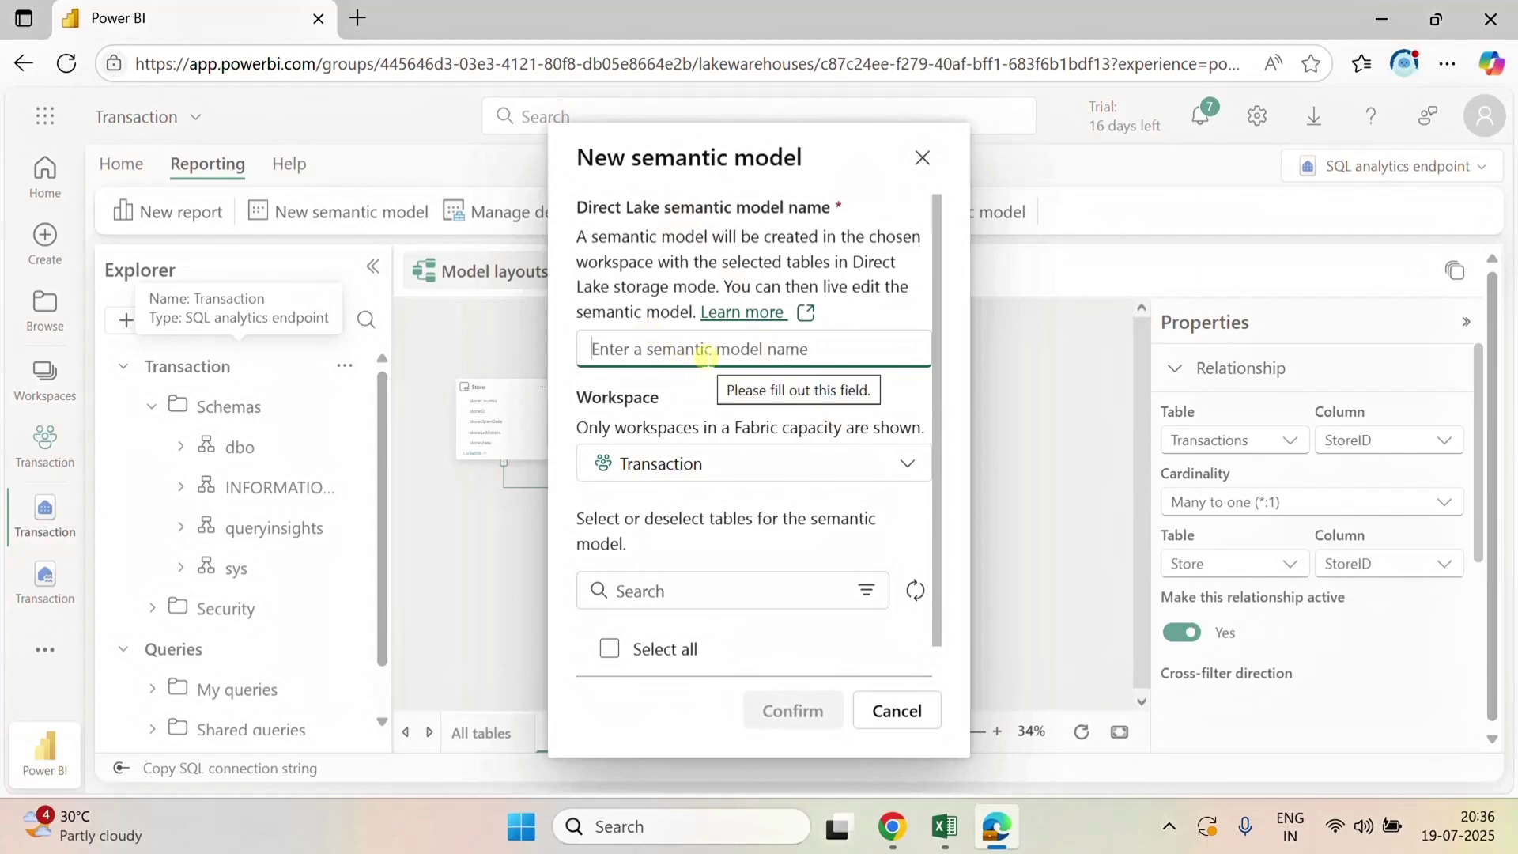
scroll(728, 602, down, 1)
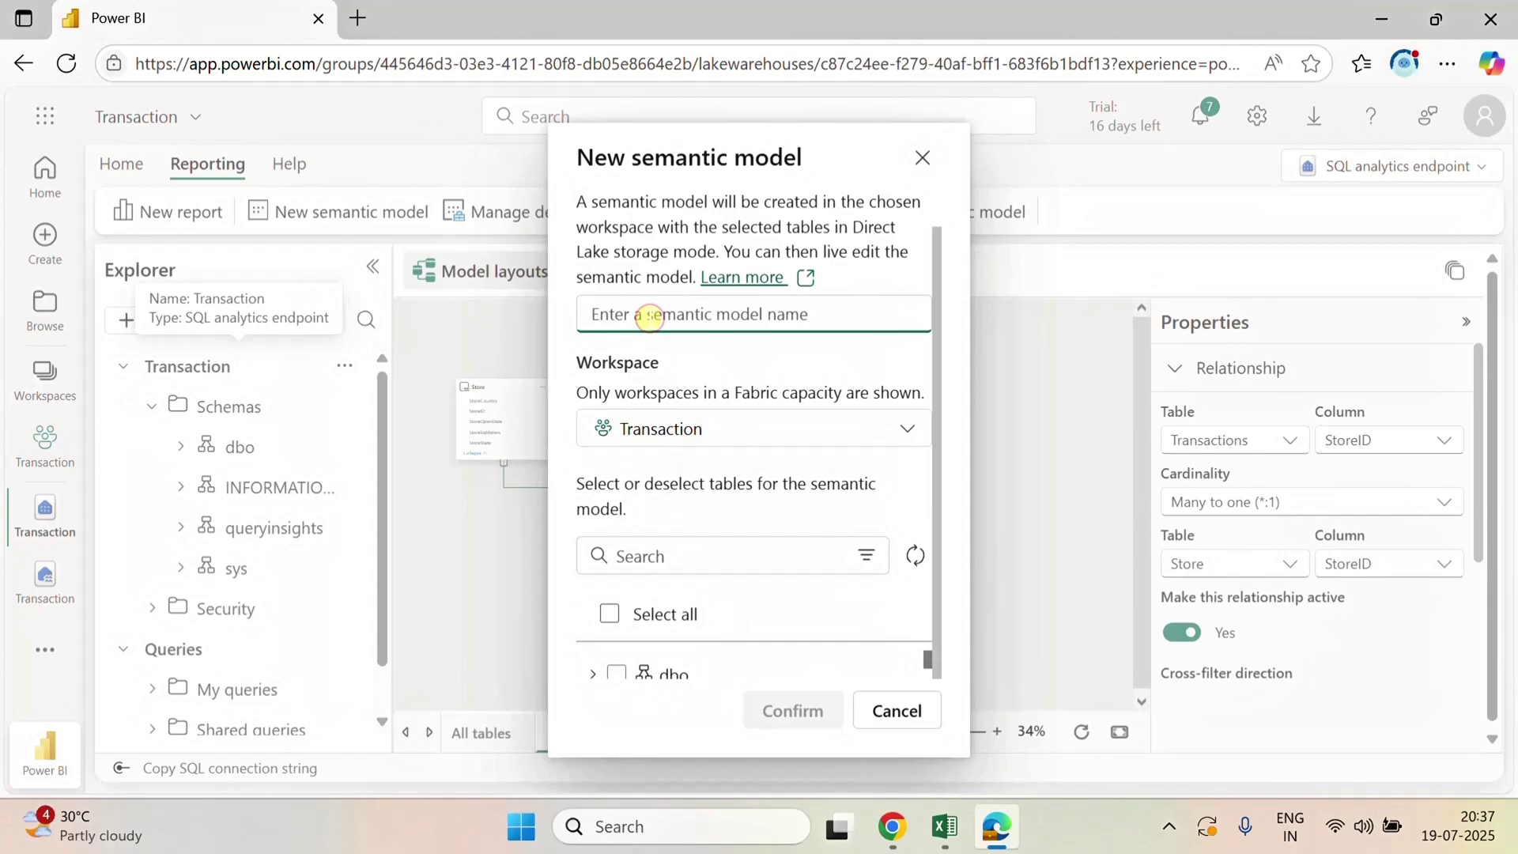
text(transaction)
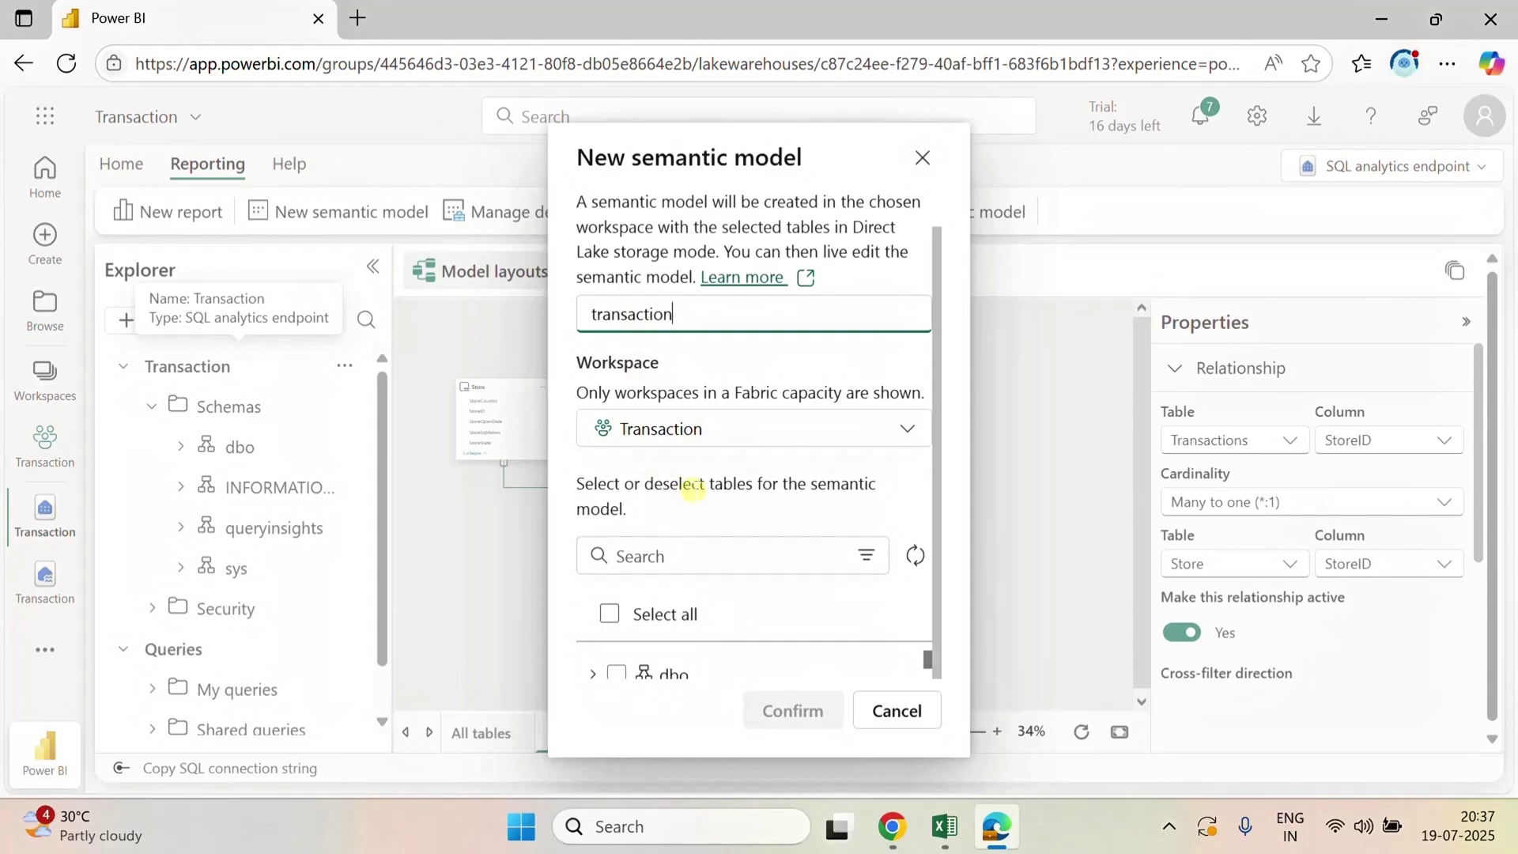
- Filter the list by "tables", include Customer, Product, Store and Transactions from dbo, and create the semantic model
click(707, 553)
text(tables)
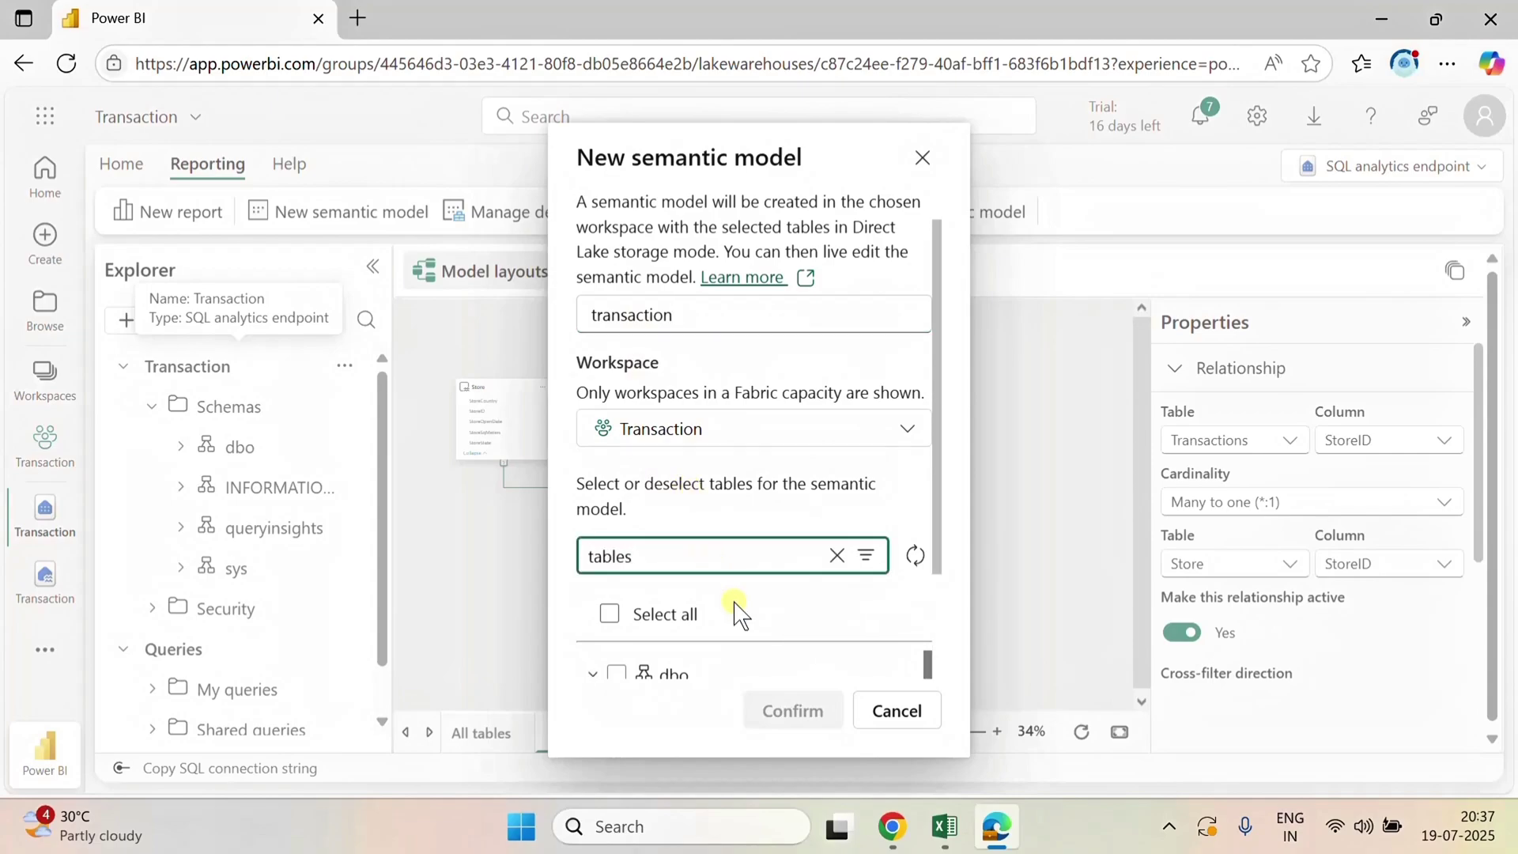
scroll(741, 614, down, 2)
click(653, 627)
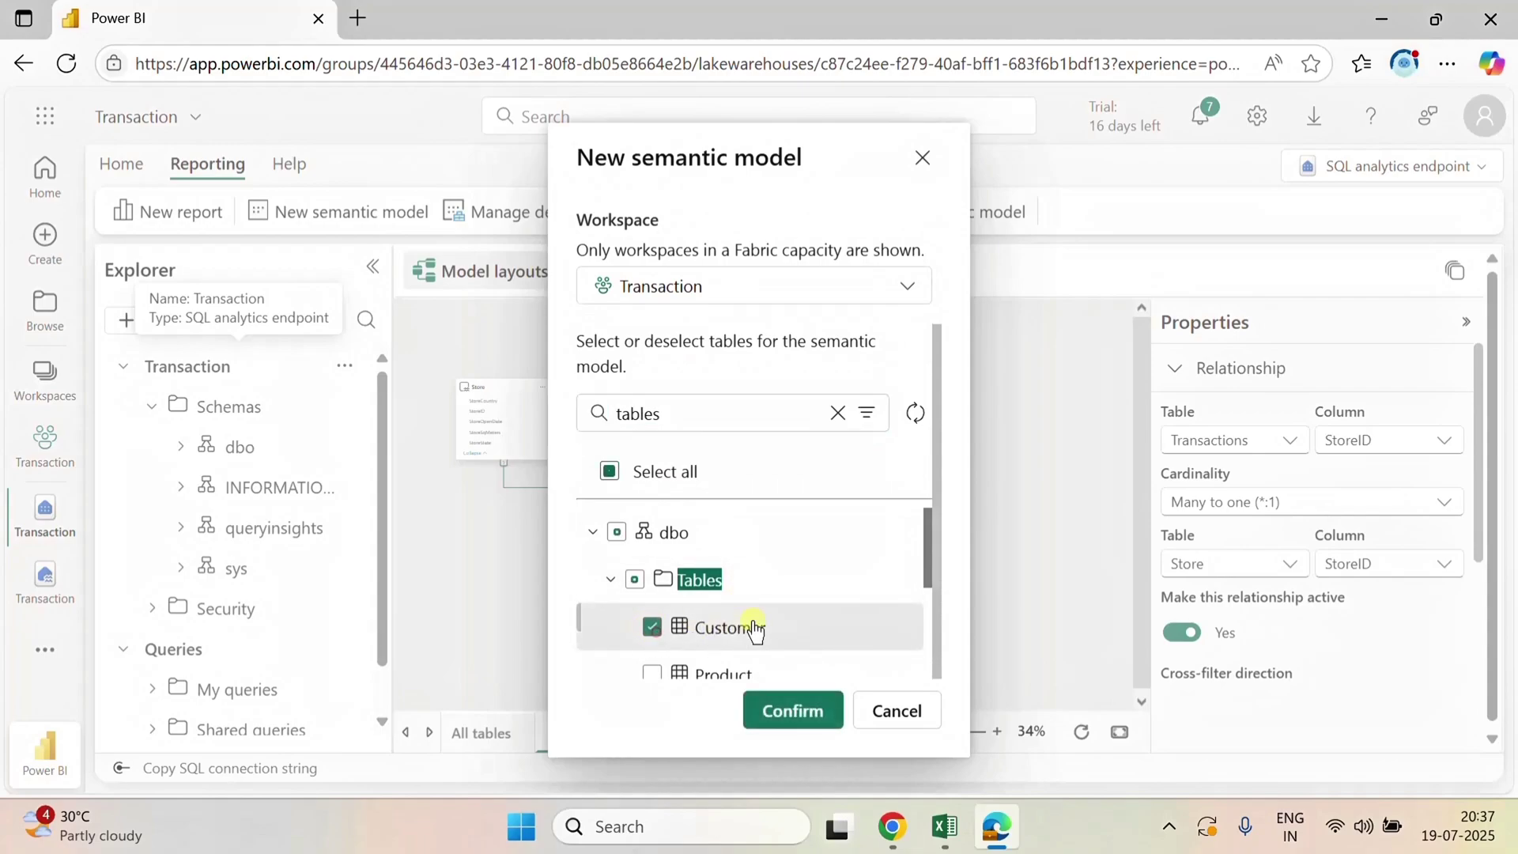
scroll(742, 625, down, 3)
click(654, 529)
click(653, 576)
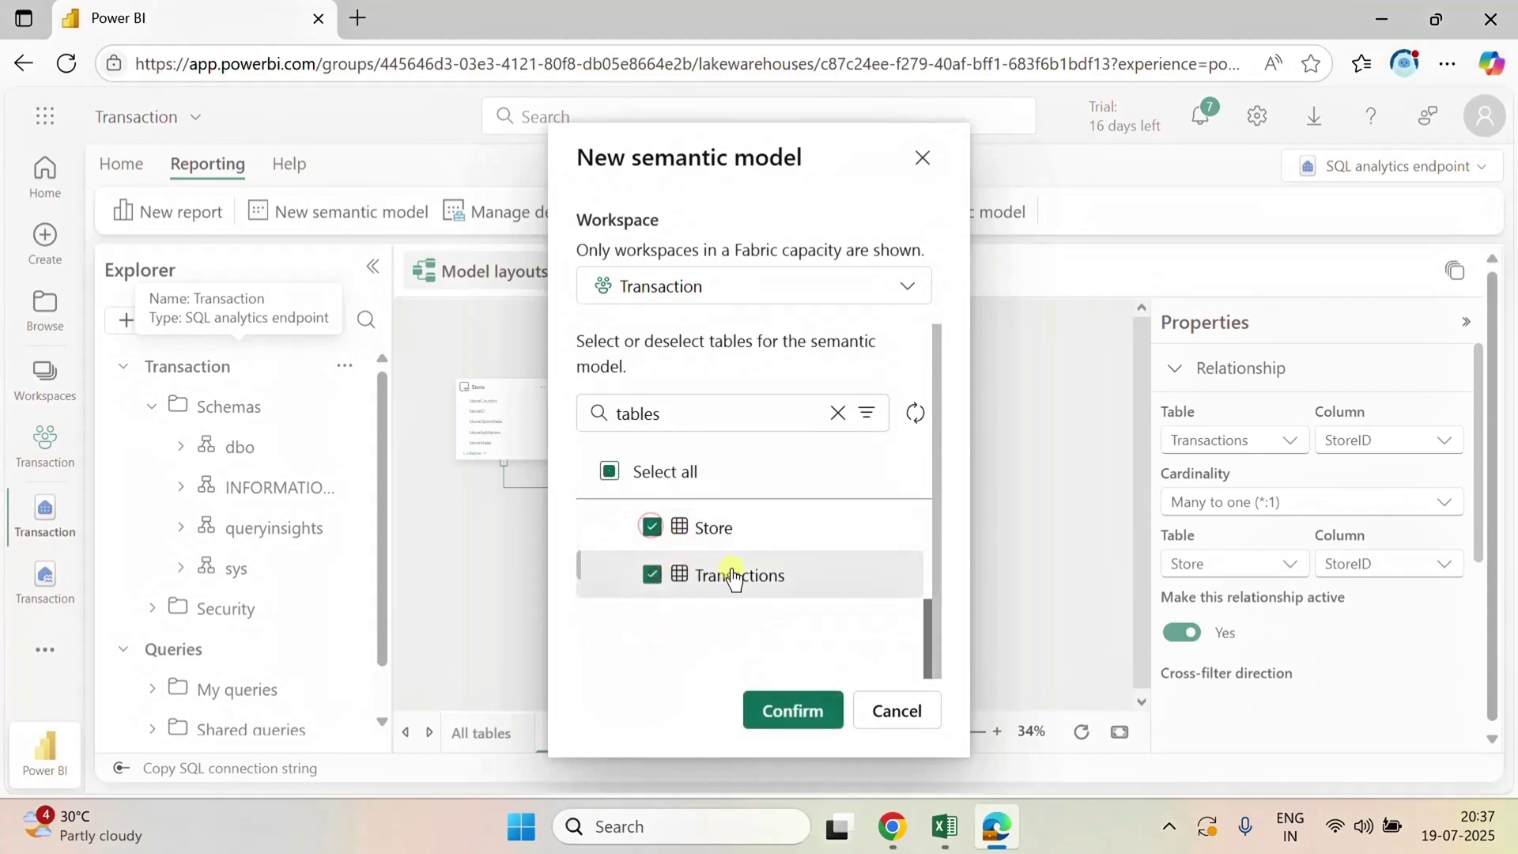
scroll(728, 590, up, 2)
scroll(698, 599, down, 1)
click(652, 556)
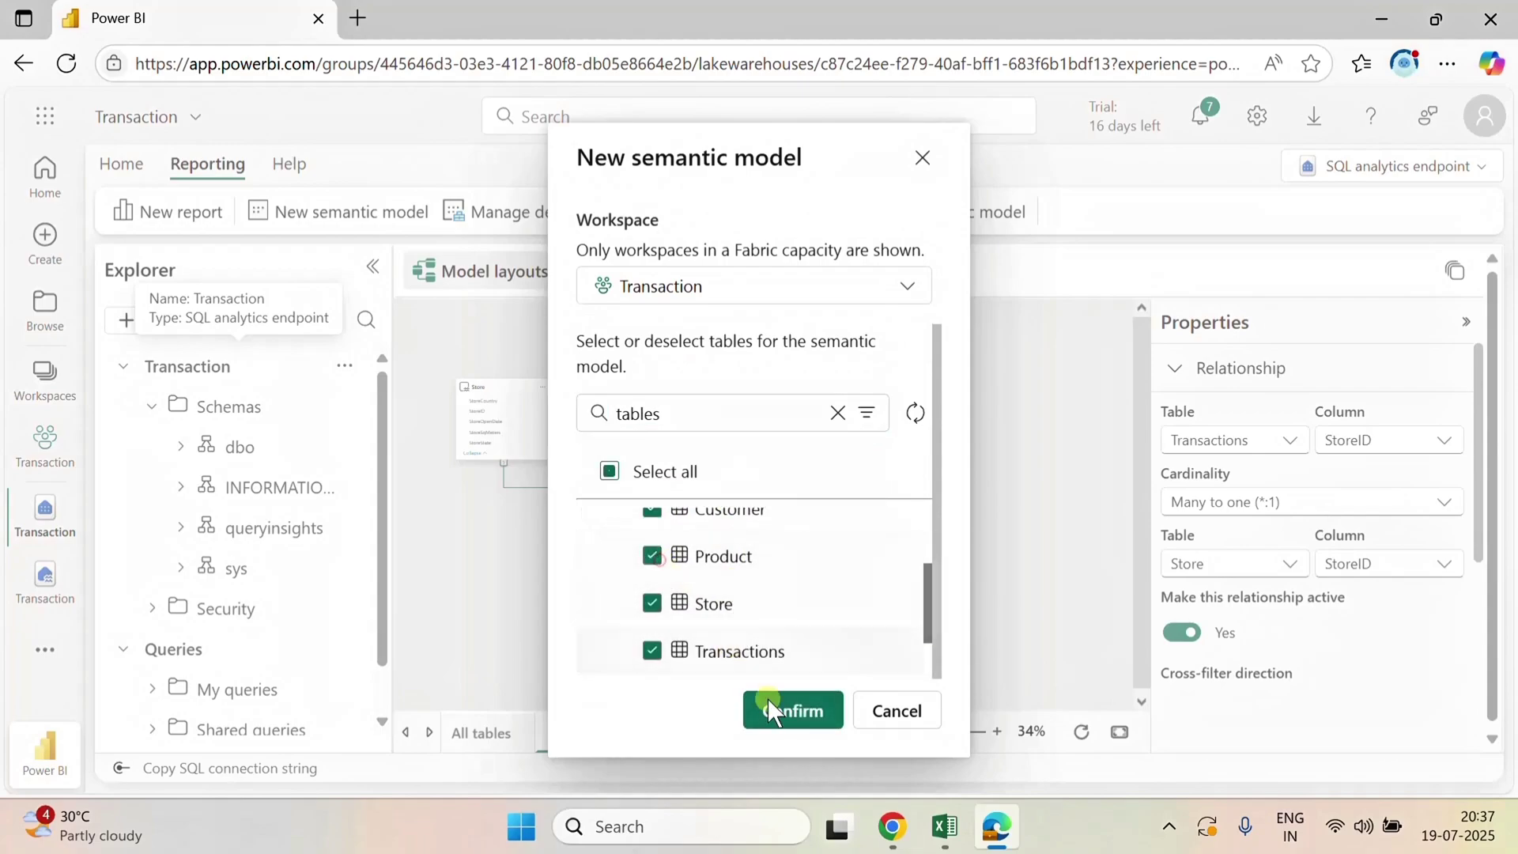
click(786, 710)
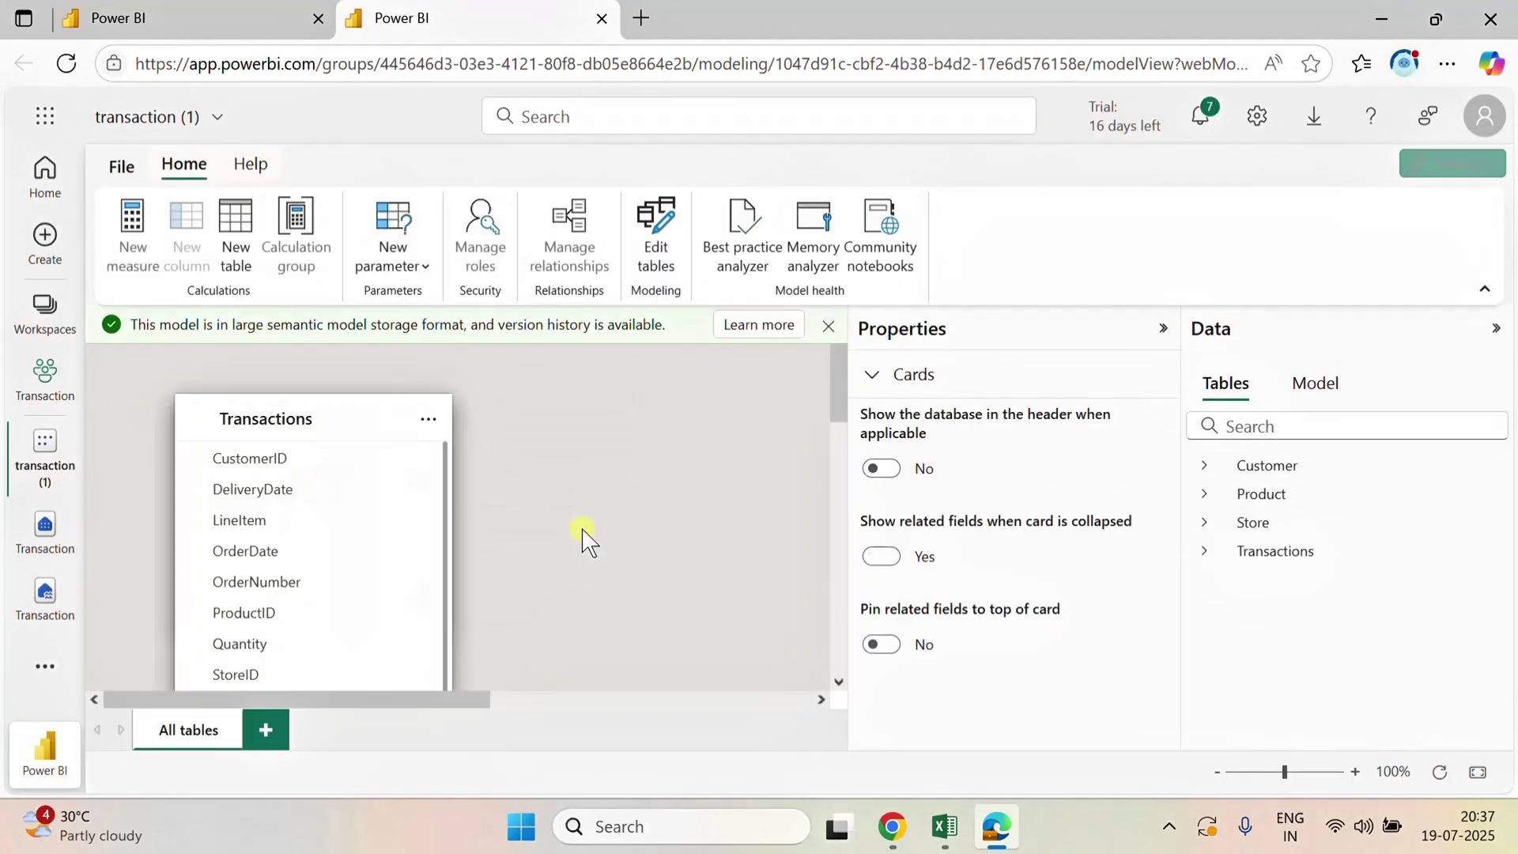
- Create an active One to many (1:*) relationship from Customer's CustomerID to Transactions' CustomerID with single cross-filter direction
click(828, 326)
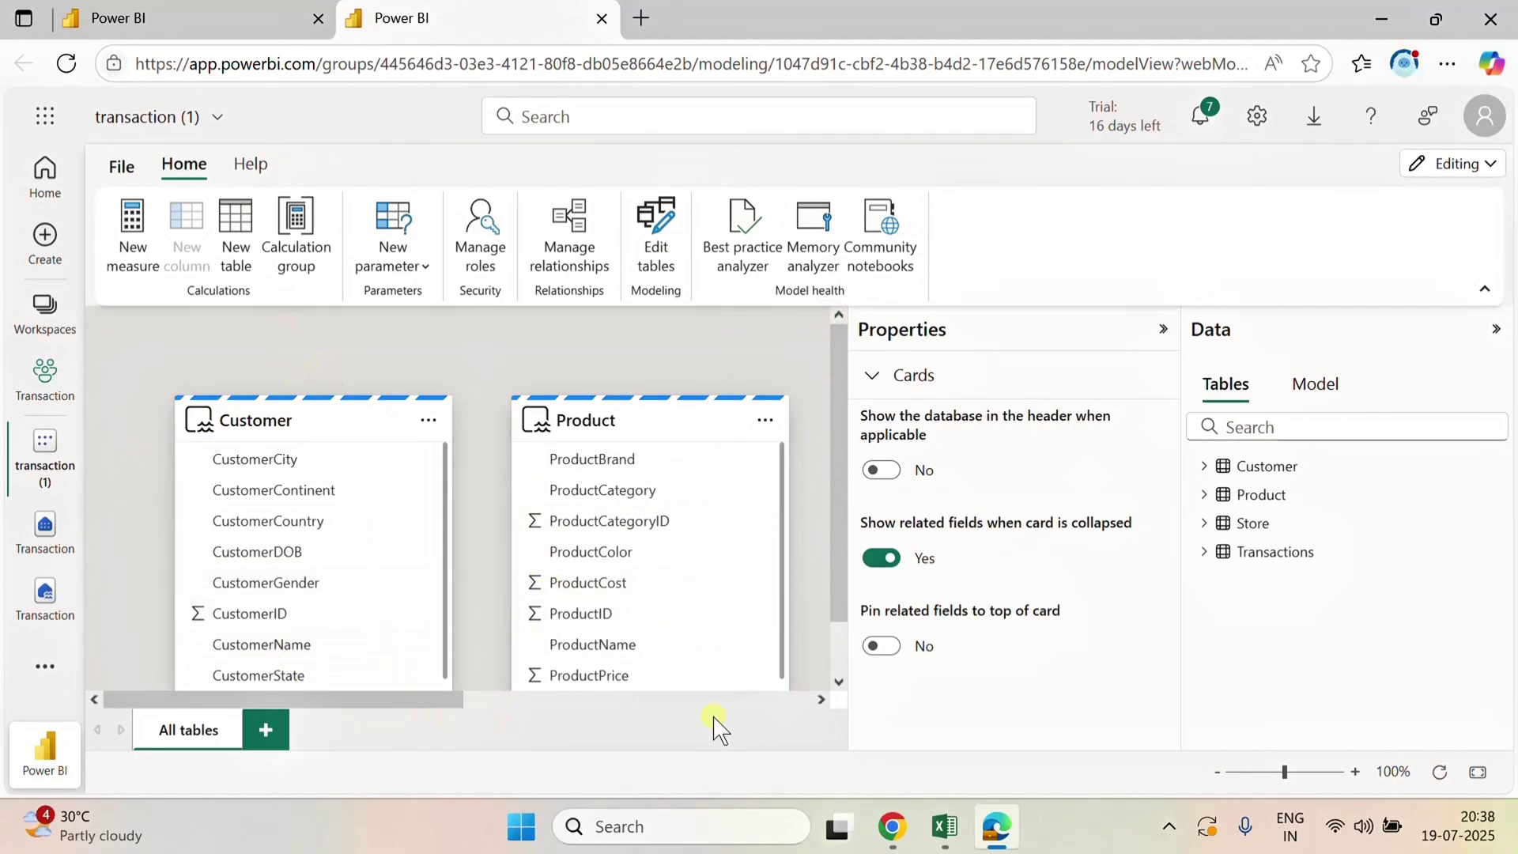
click(1219, 778)
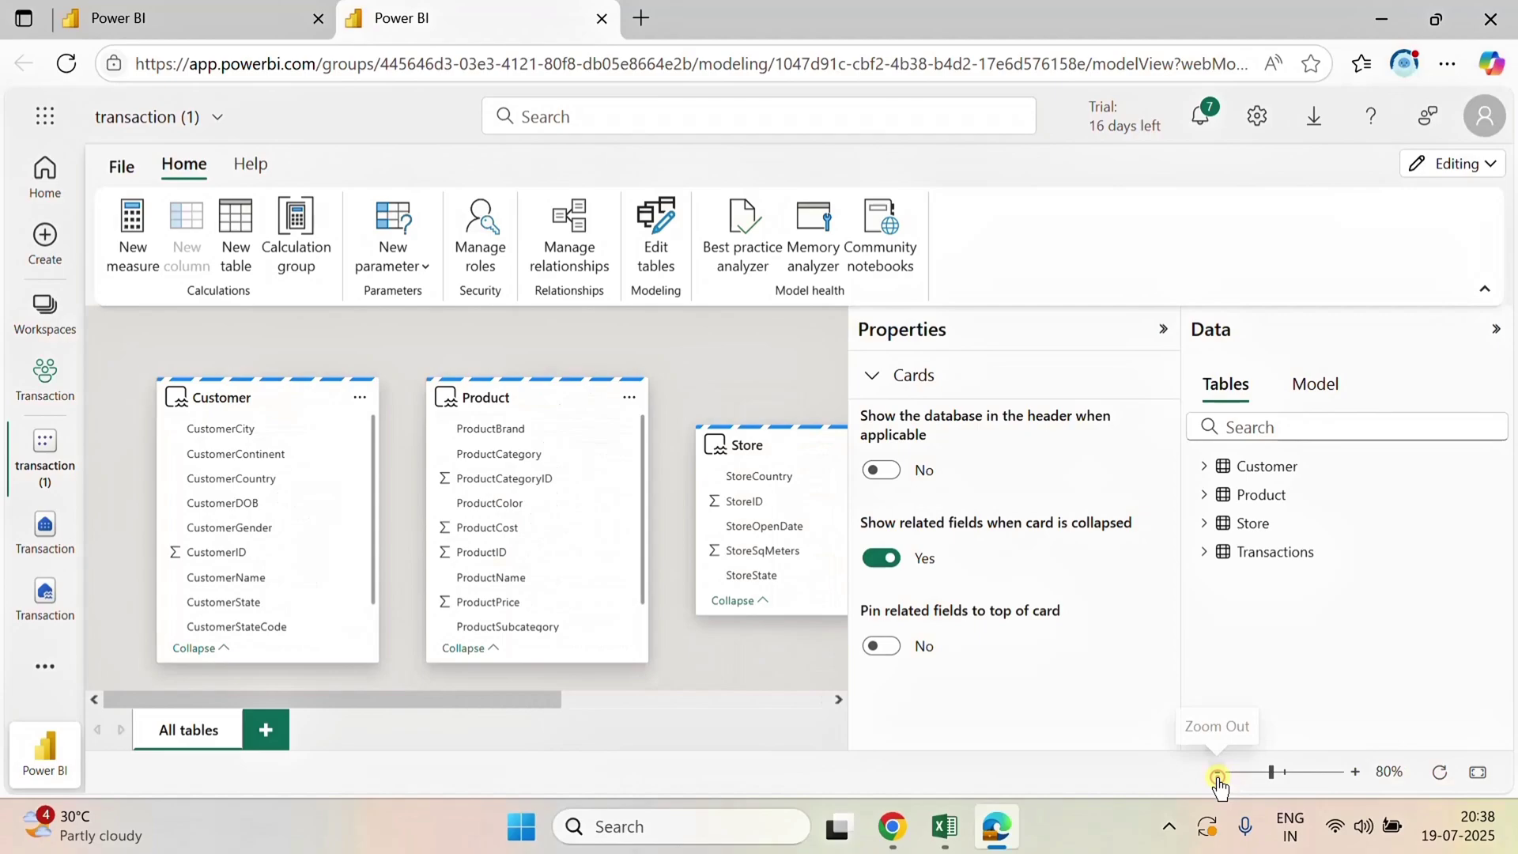
click(1219, 778)
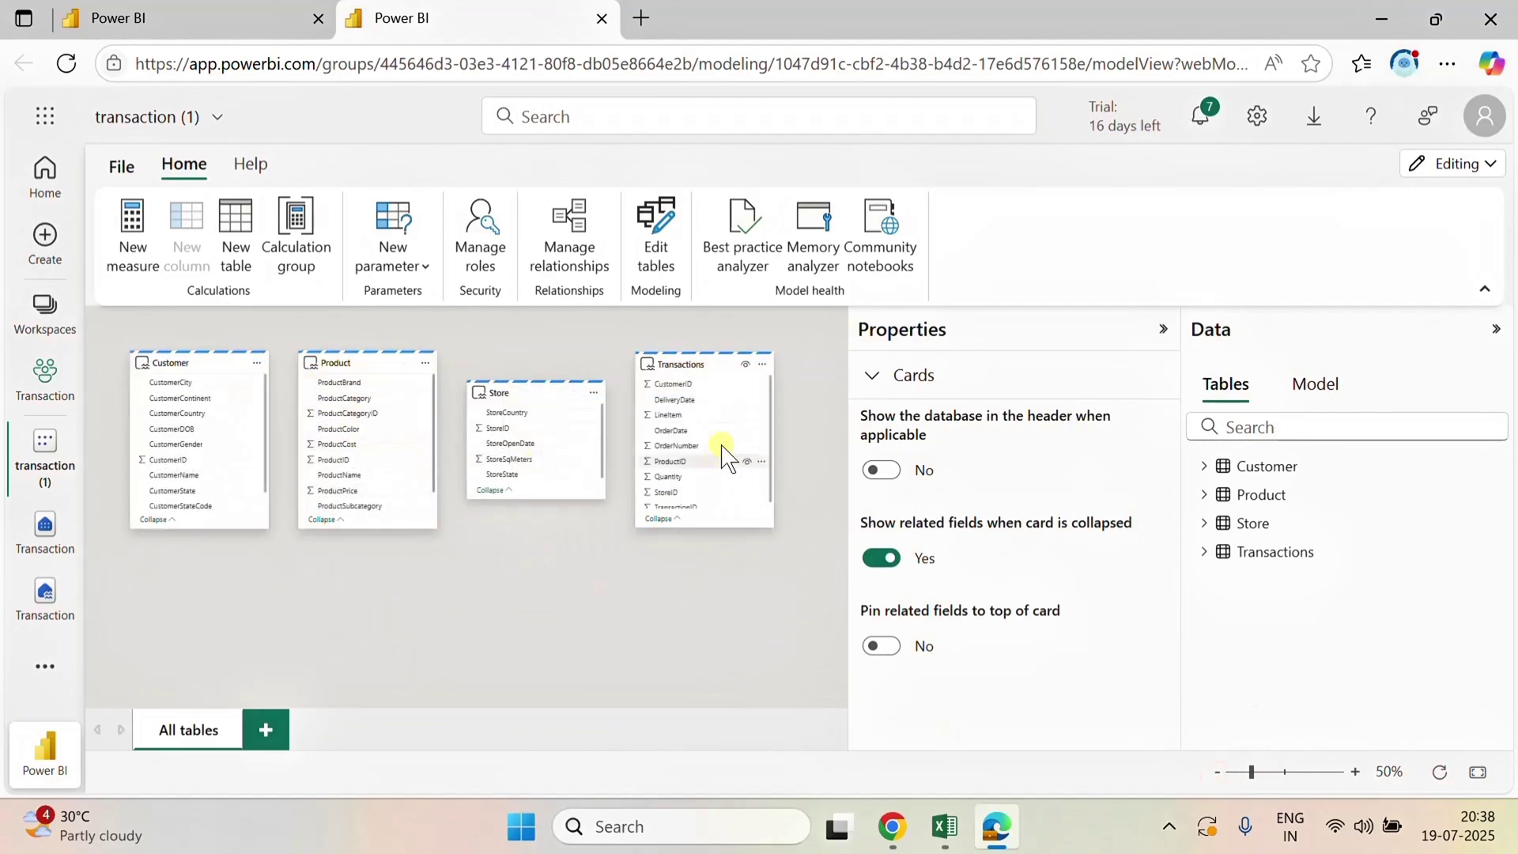
drag(180, 461, 654, 388)
scroll(856, 647, down, 3)
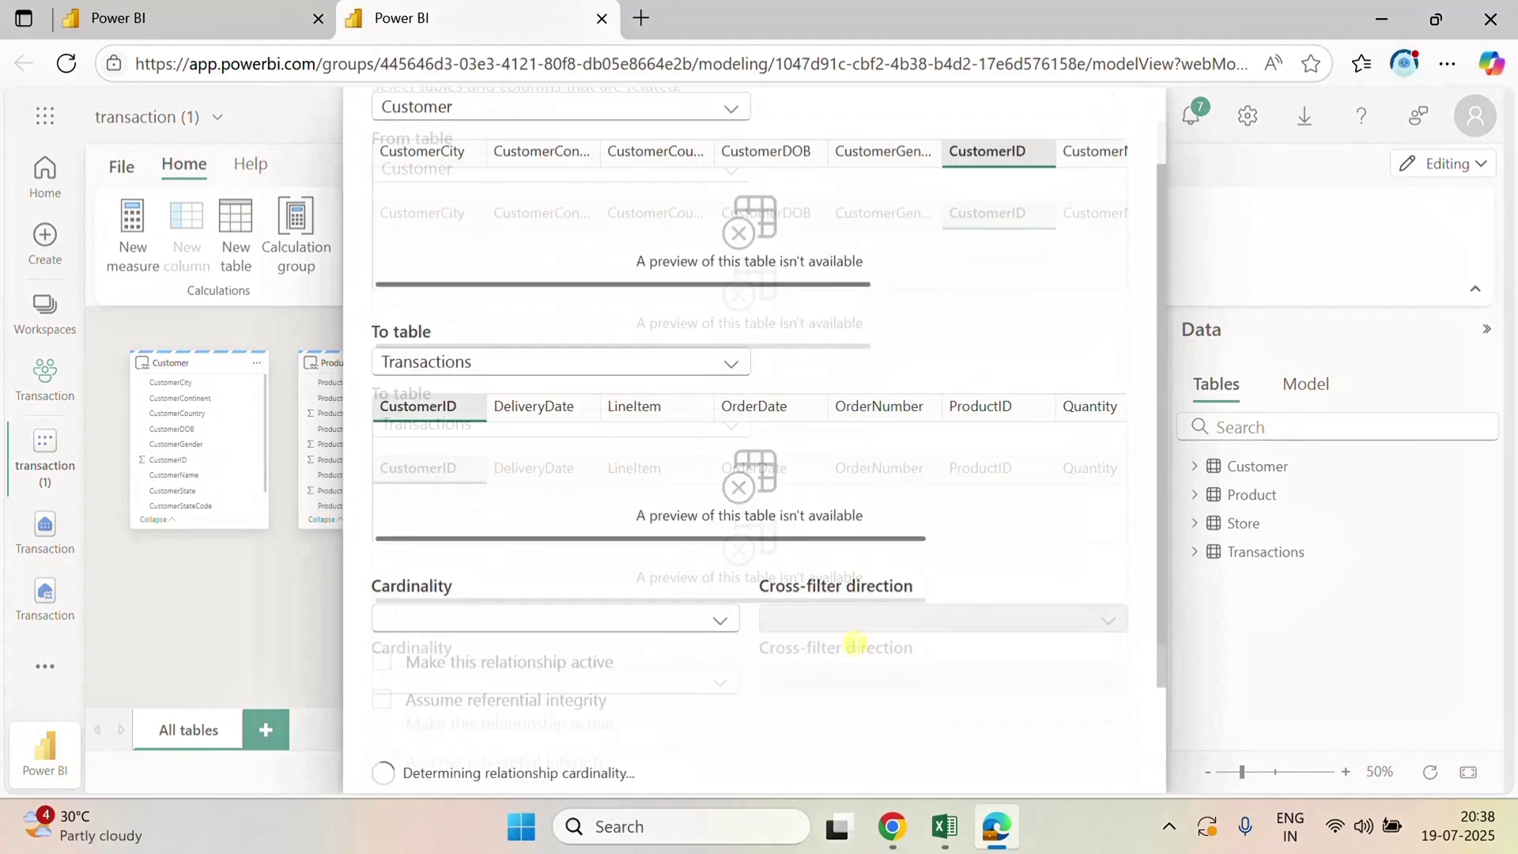
scroll(852, 625, up, 3)
scroll(846, 612, down, 1)
scroll(852, 625, down, 2)
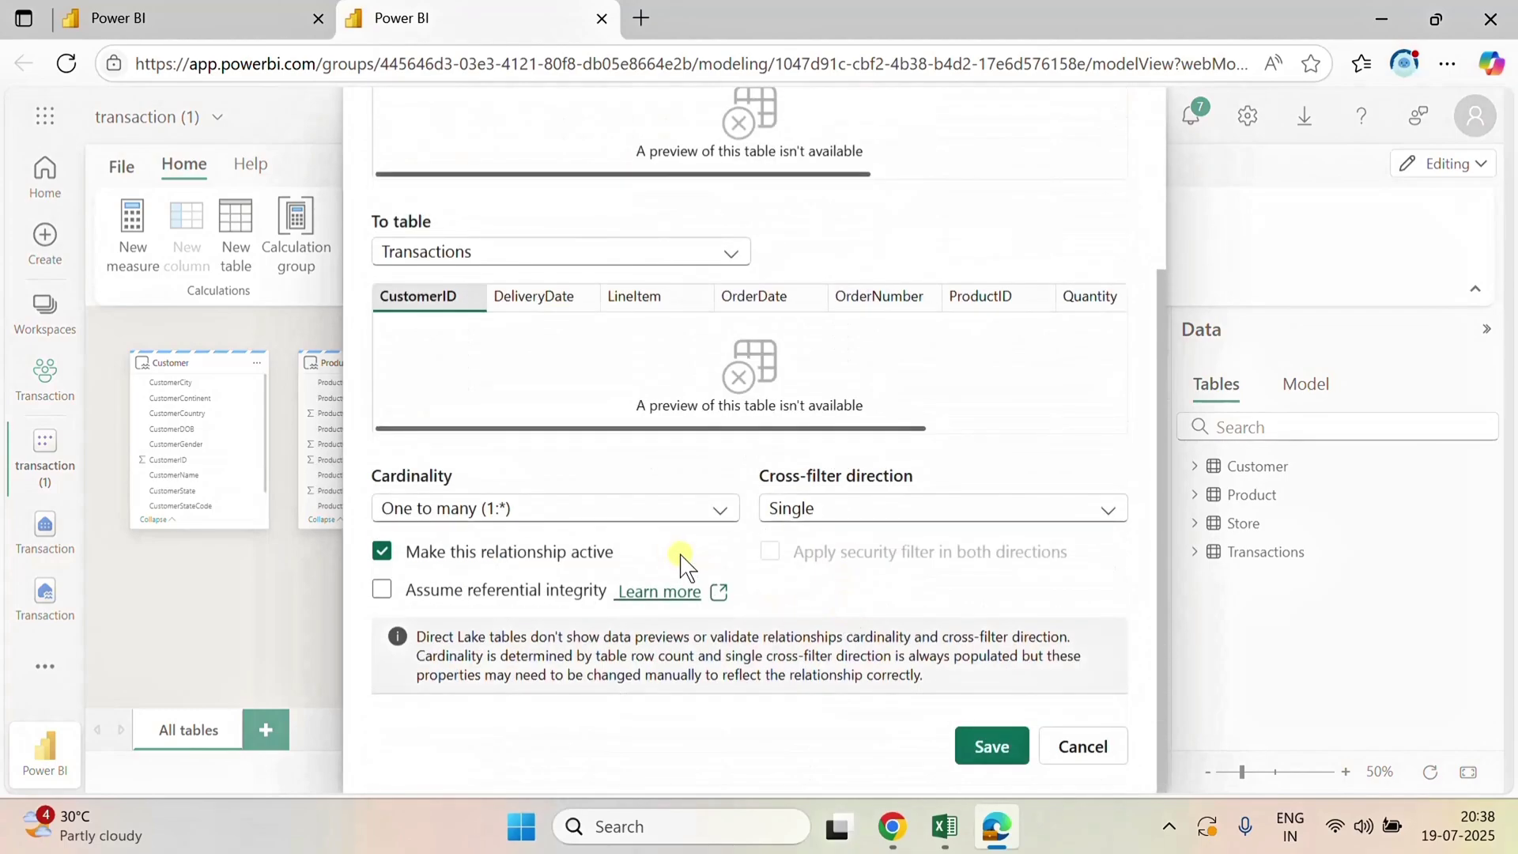
click(993, 746)
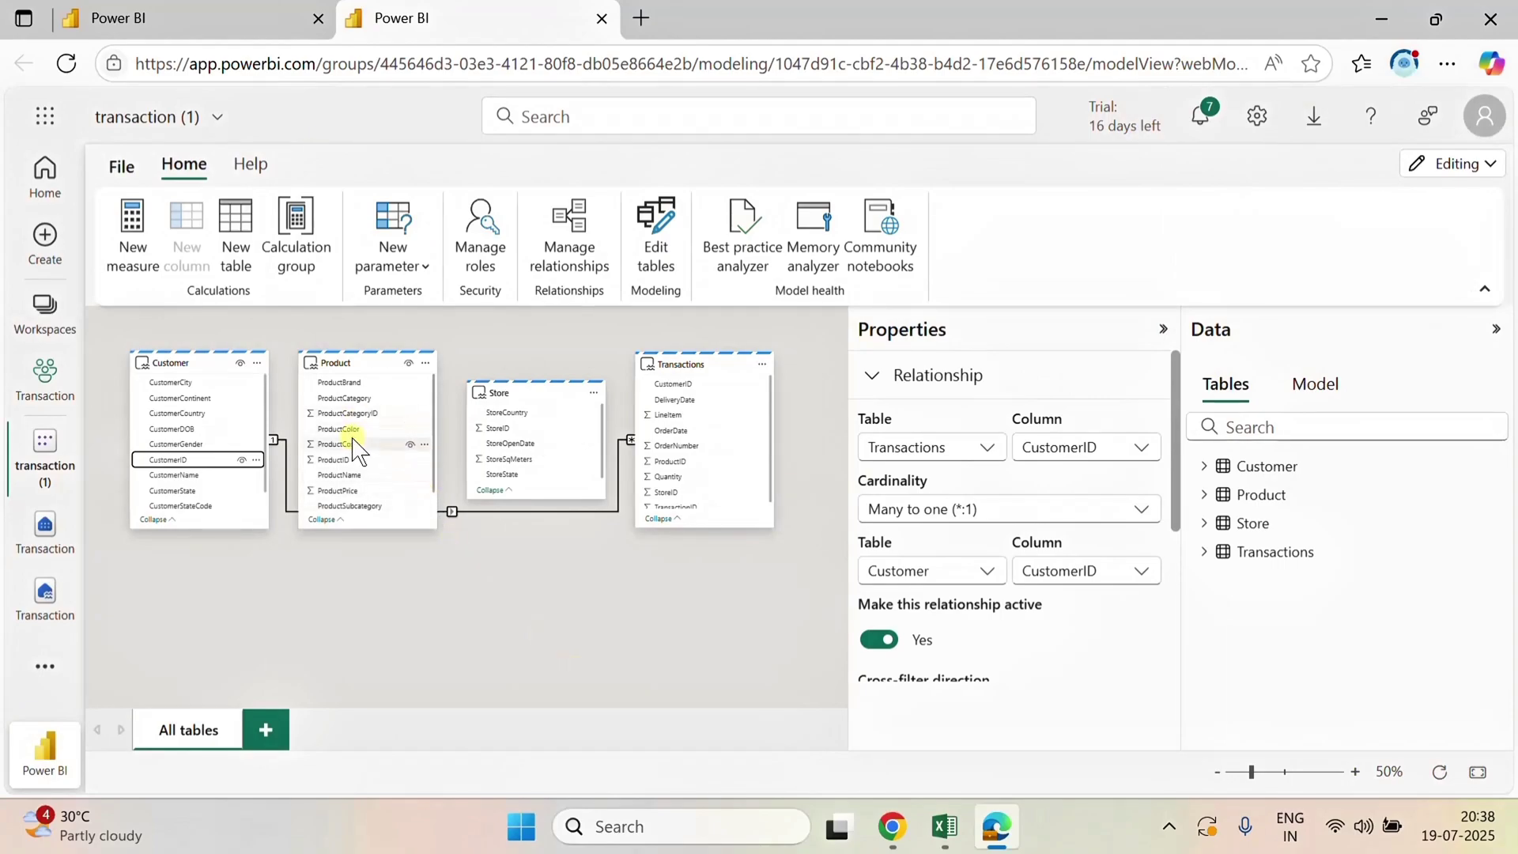
- Create an active One to many (1:*) relationship from Product's ProductID to Transactions' ProductID with single cross-filter direction
drag(345, 461, 684, 467)
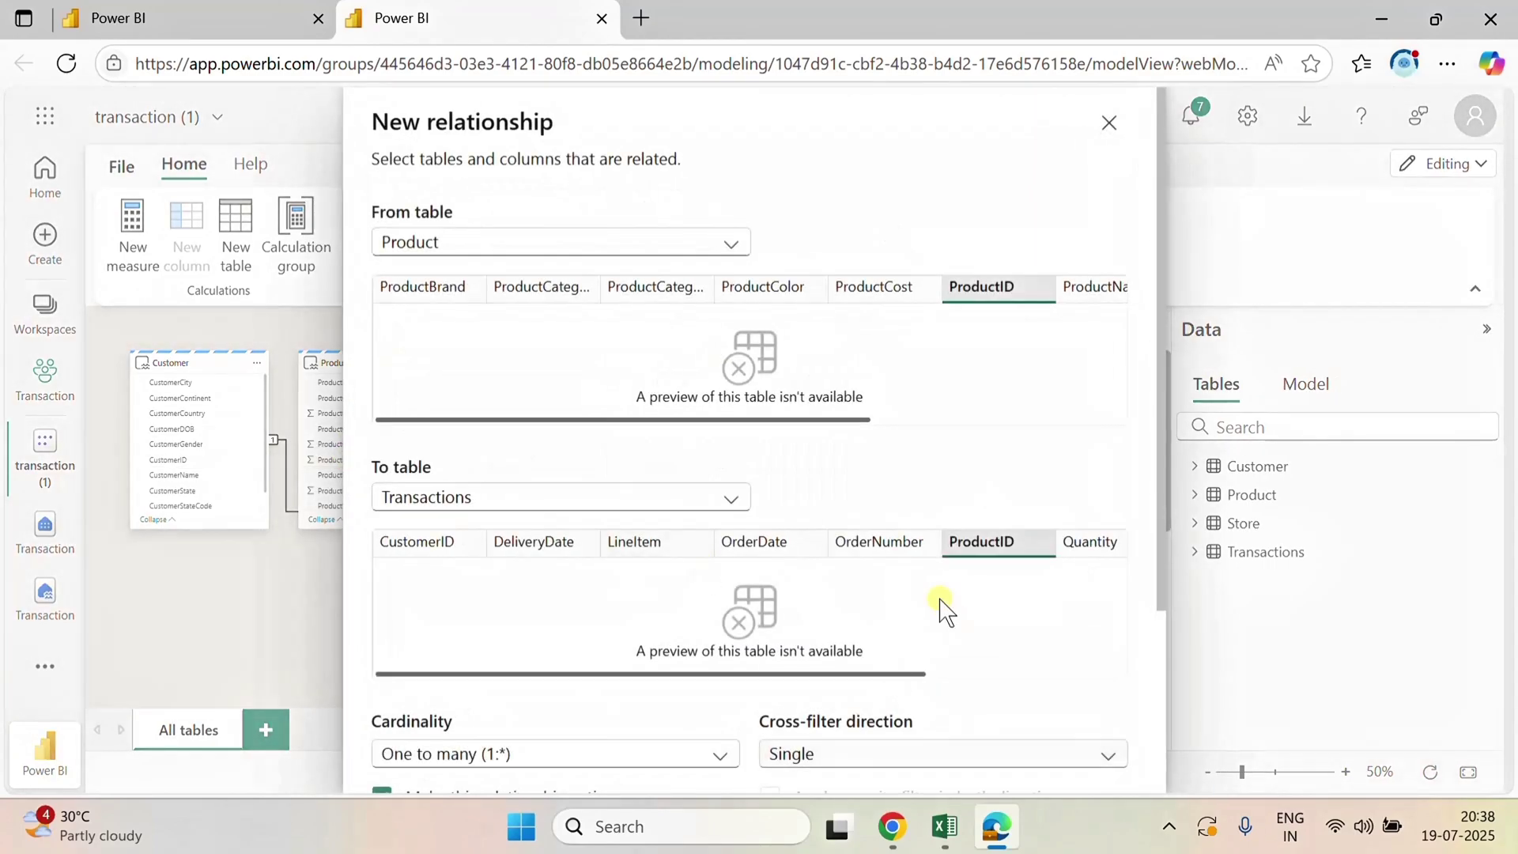
scroll(940, 605, down, 3)
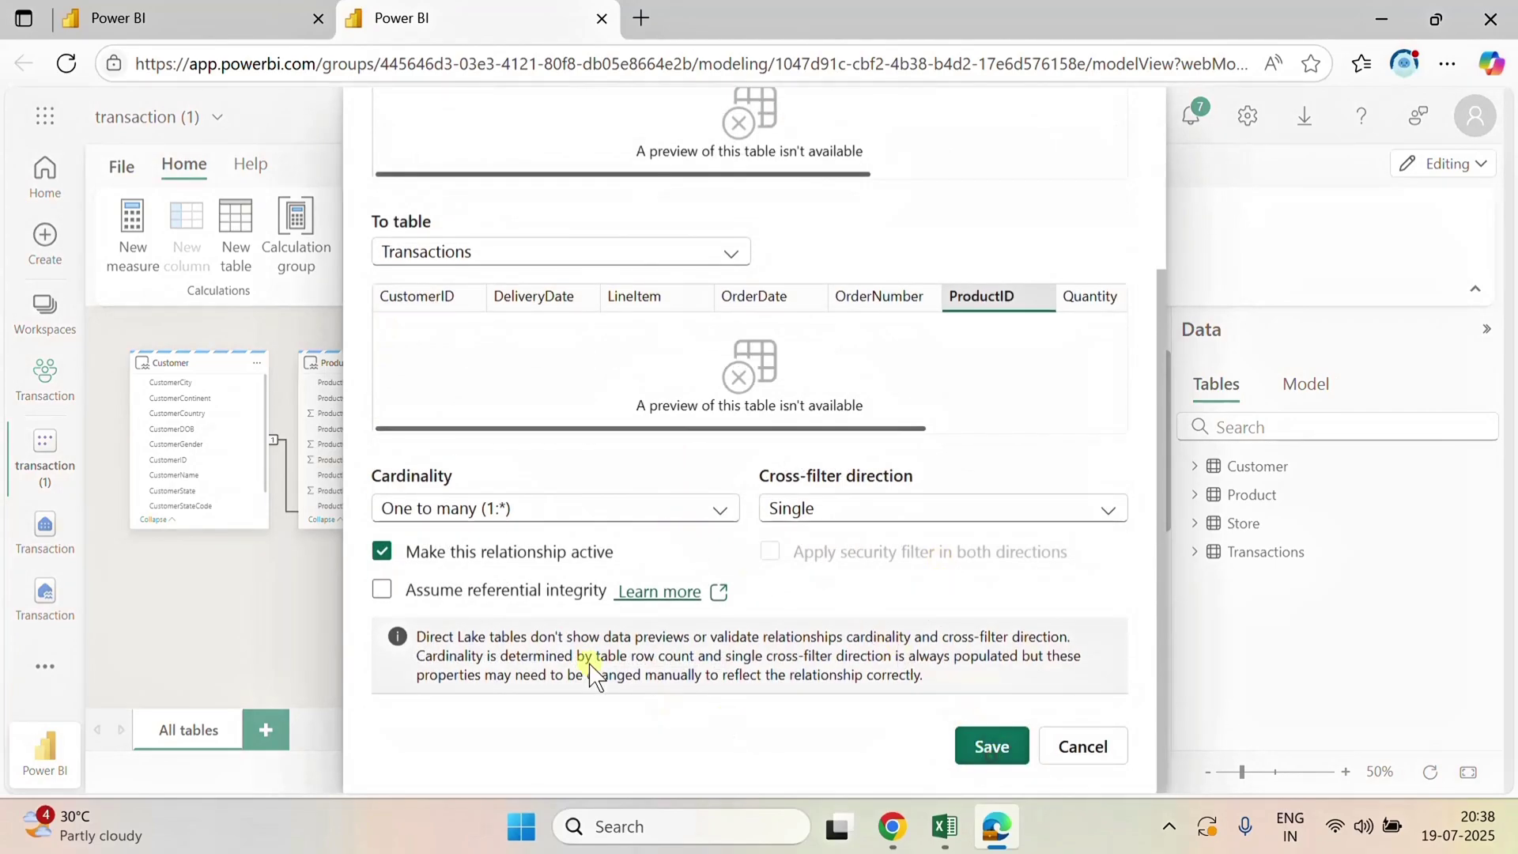
click(991, 750)
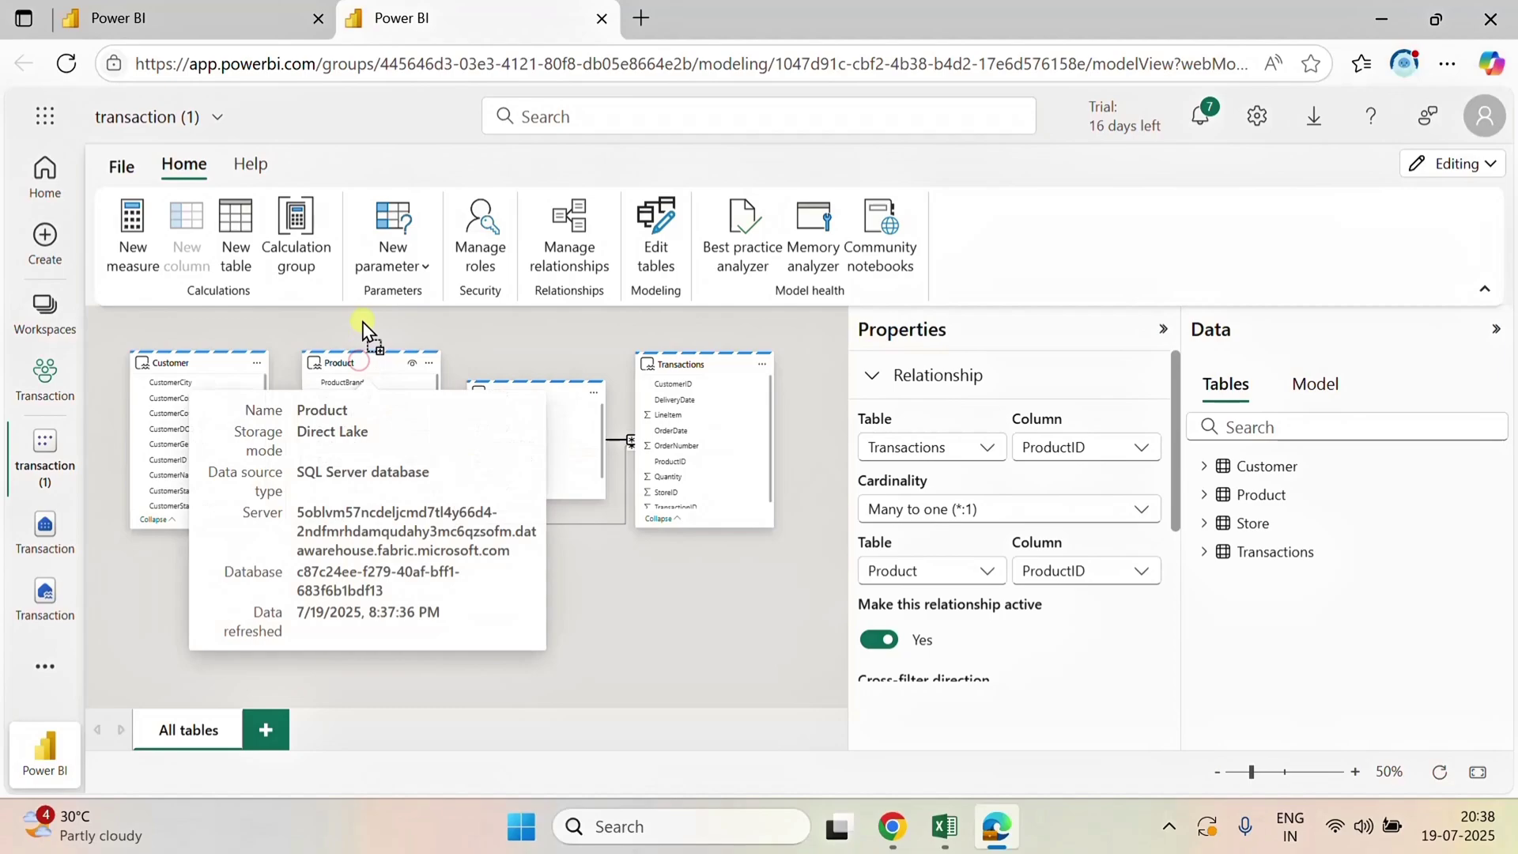
- Create an active One to many (1:*) relationship from Store's StoreID to Transactions' StoreID with single cross-filter direction
mouse_move(552, 398)
drag(551, 397, 668, 485)
scroll(909, 609, down, 3)
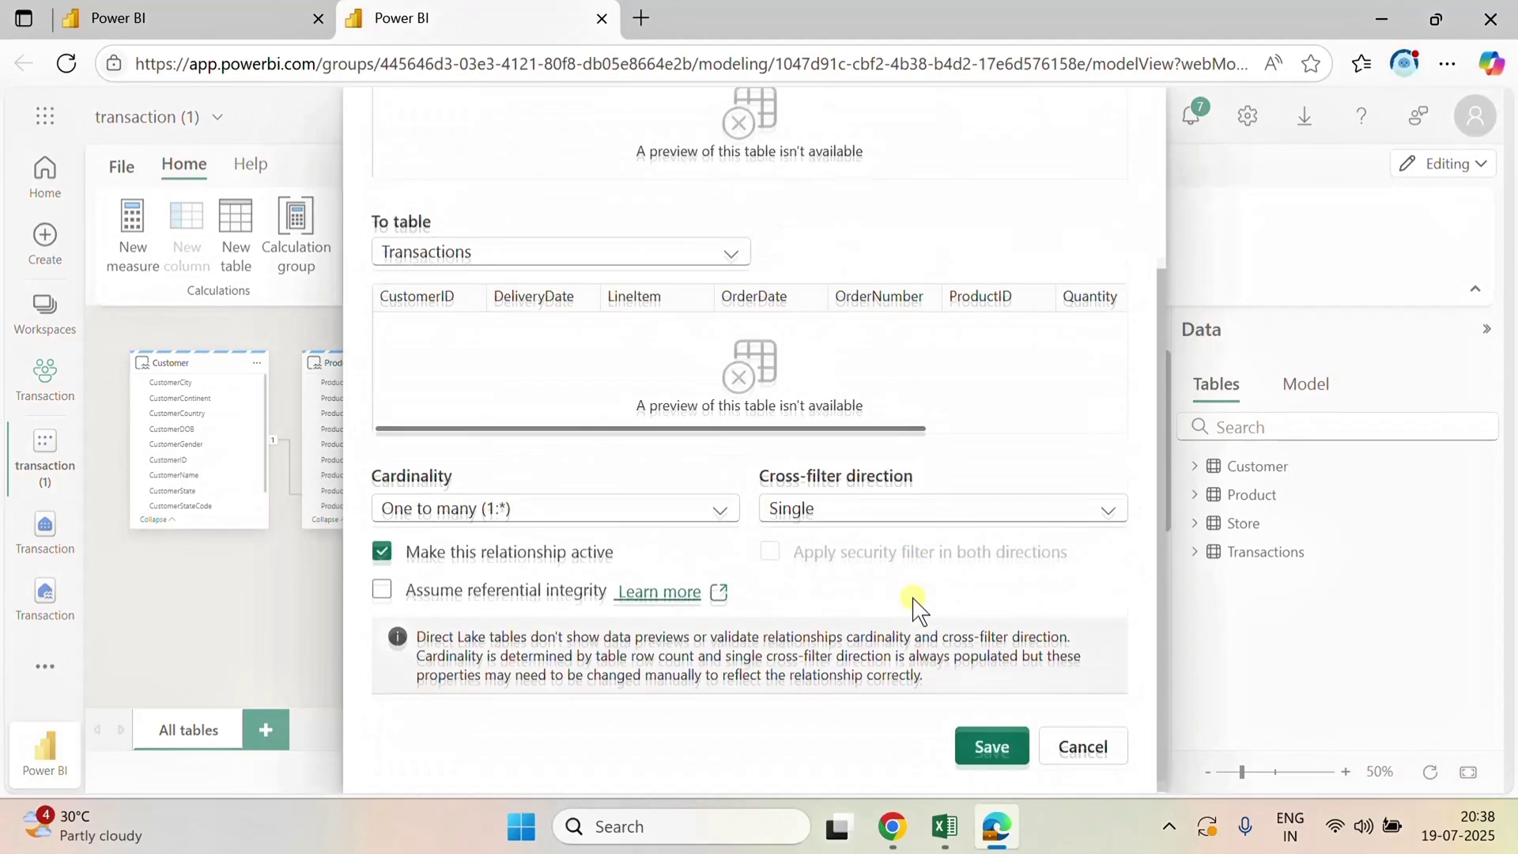
click(991, 745)
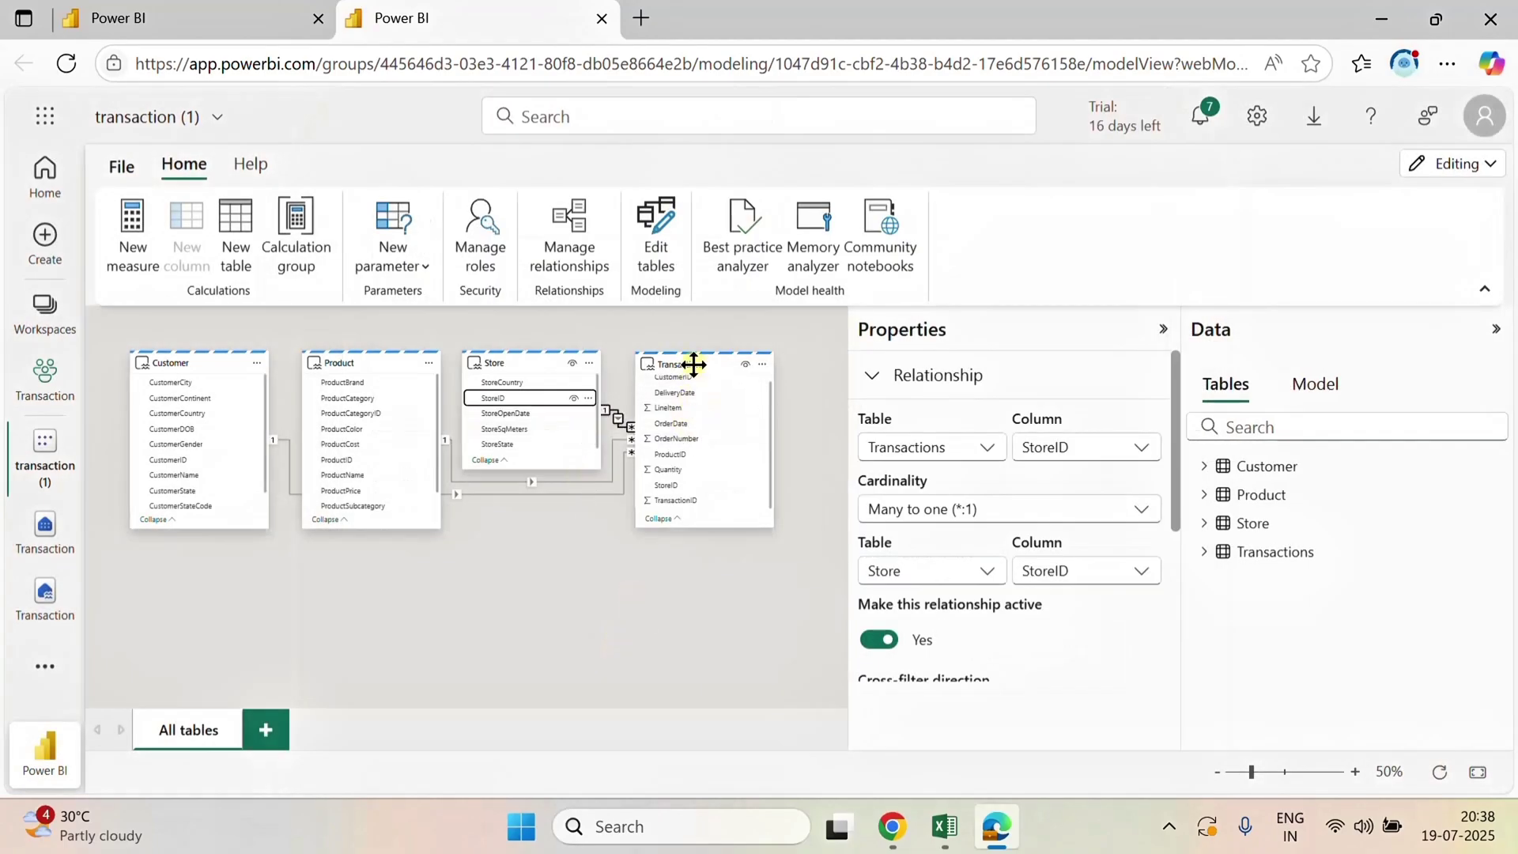
- Rearrange the diagram so Transactions sits below and between Customer and Product, with Store to the right of Product
drag(696, 363, 440, 563)
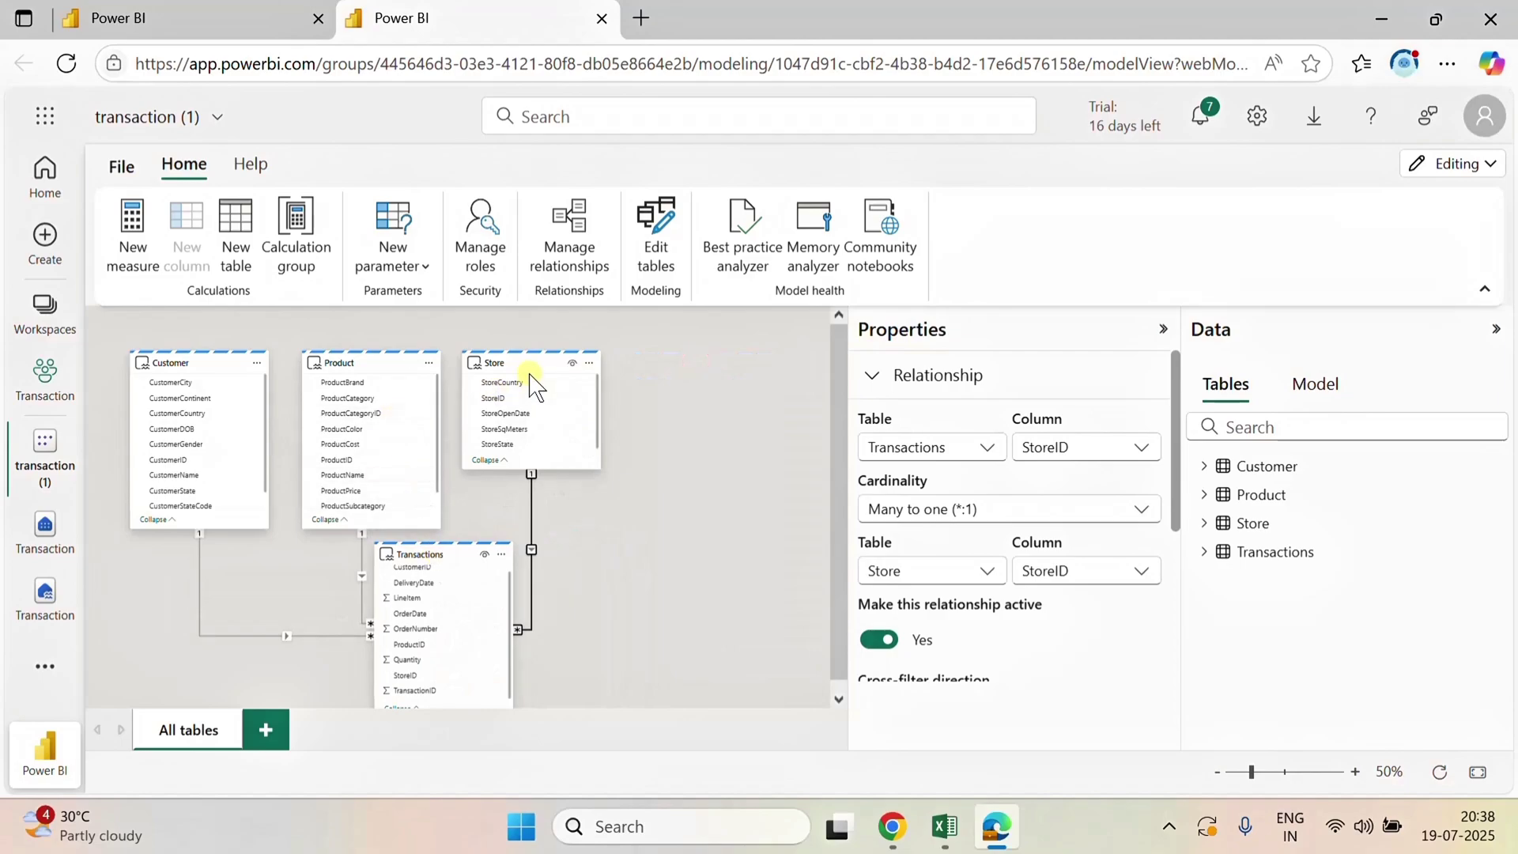
drag(528, 362, 732, 481)
drag(420, 362, 512, 317)
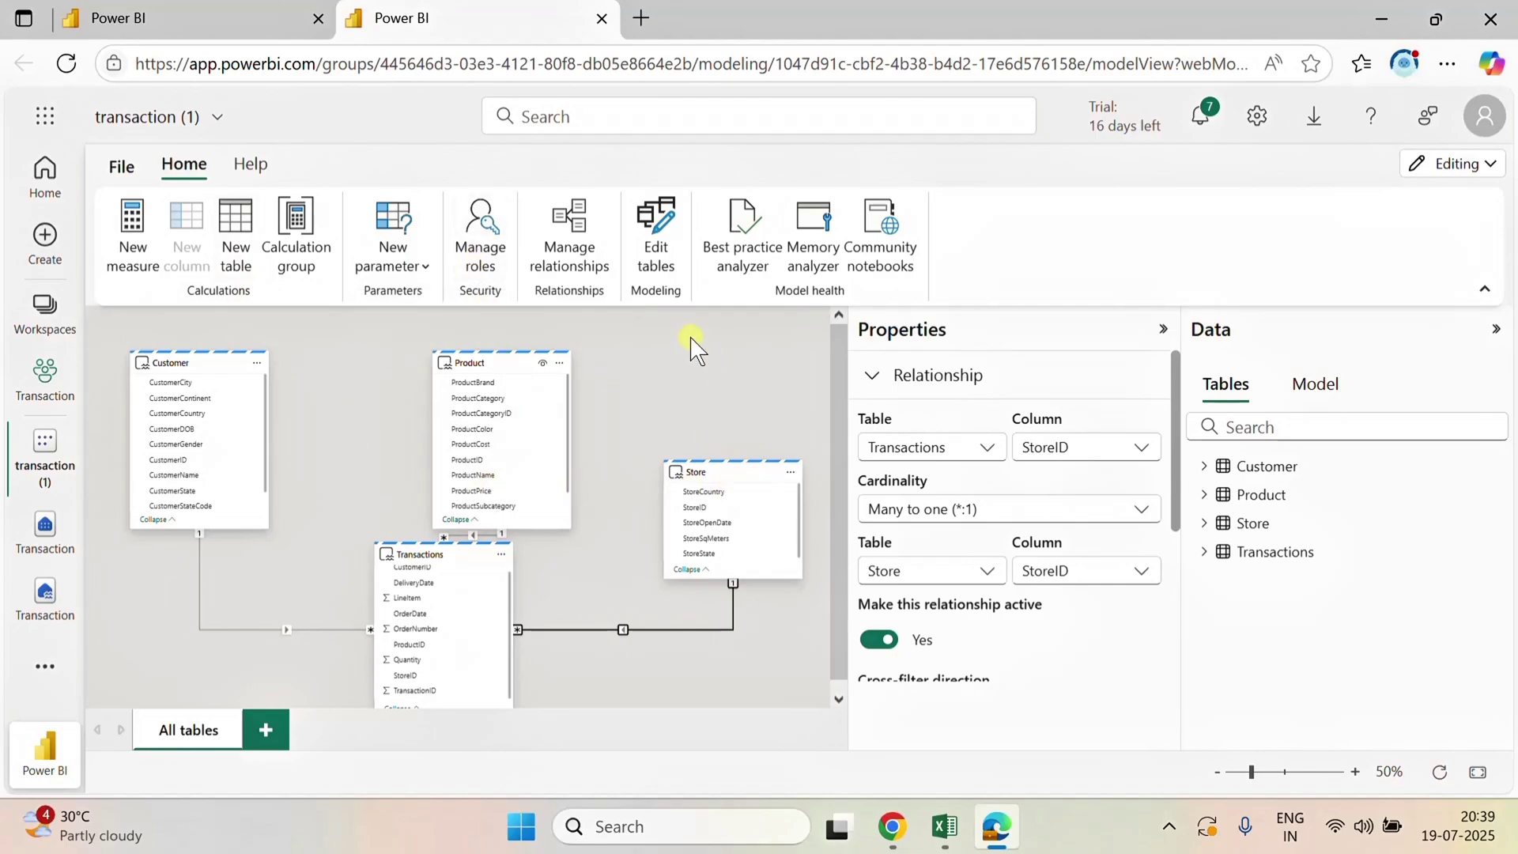
- Review which dbo tables are included in the semantic model's table selection, and leave it without changes
click(657, 253)
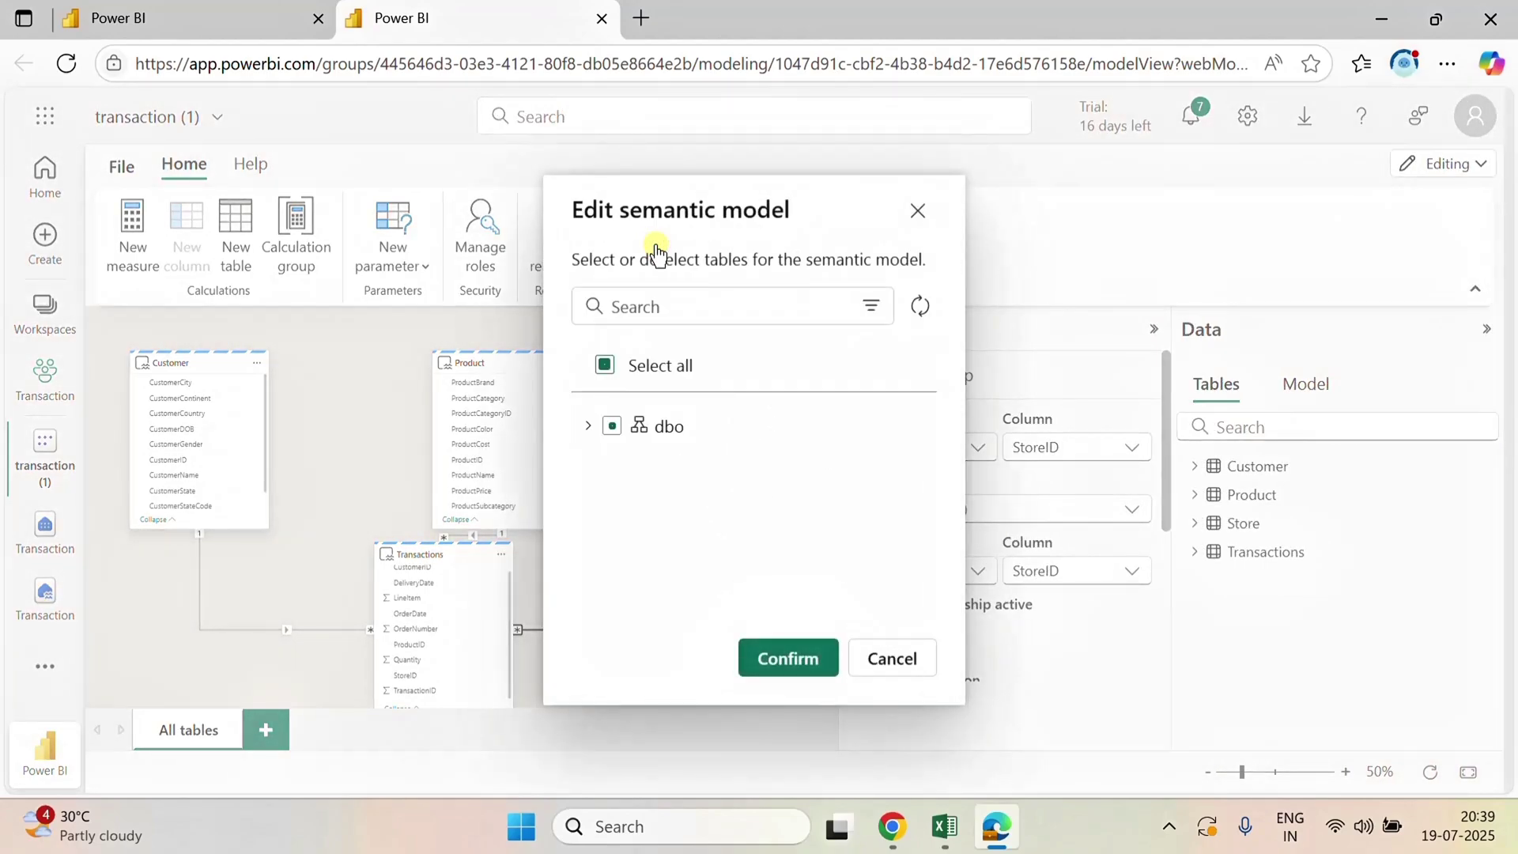
click(589, 428)
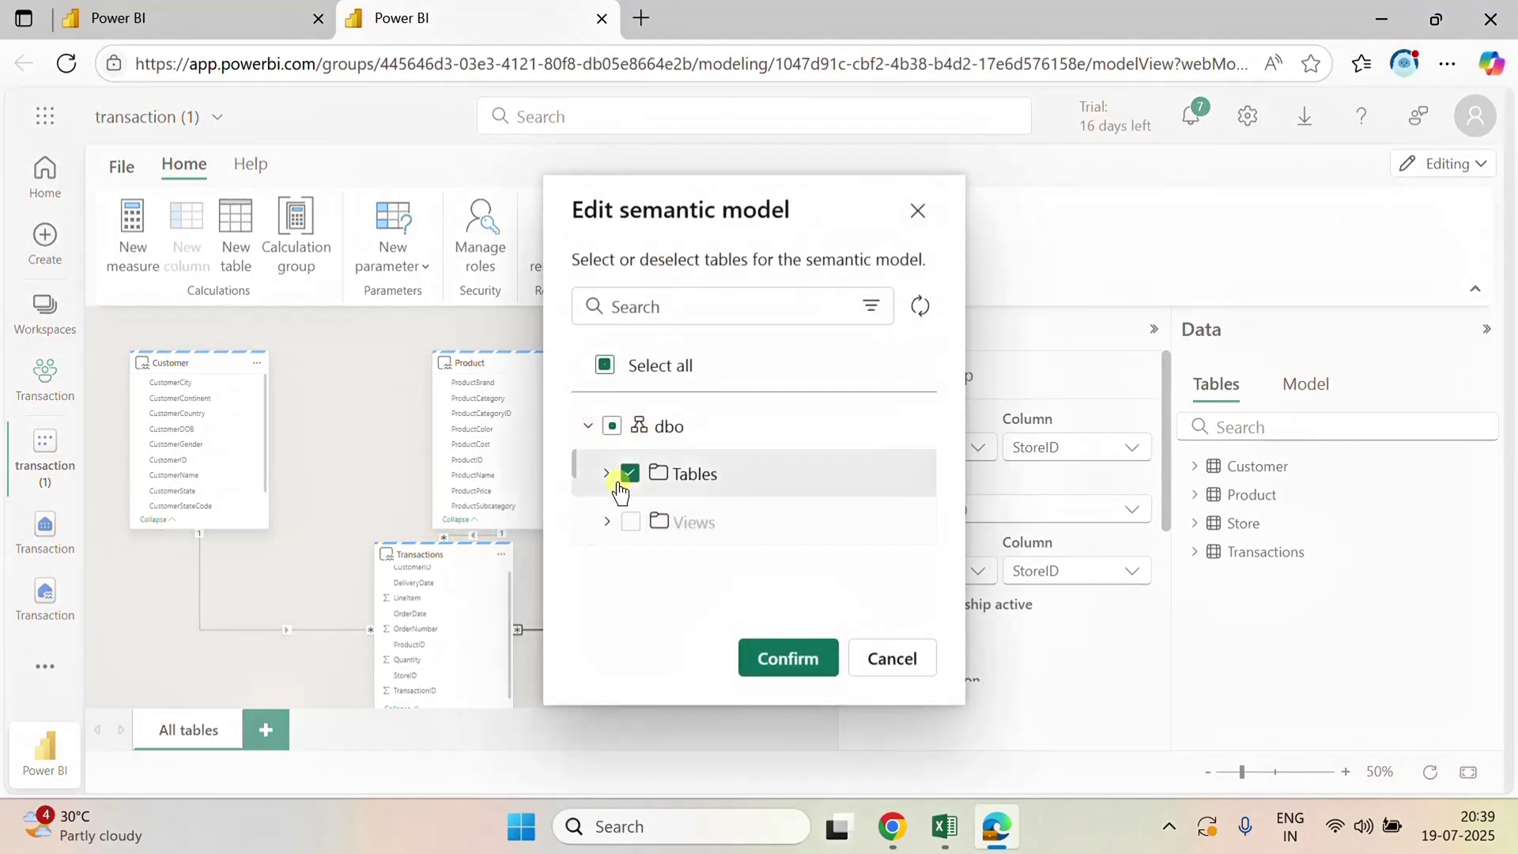
click(609, 479)
scroll(762, 566, down, 2)
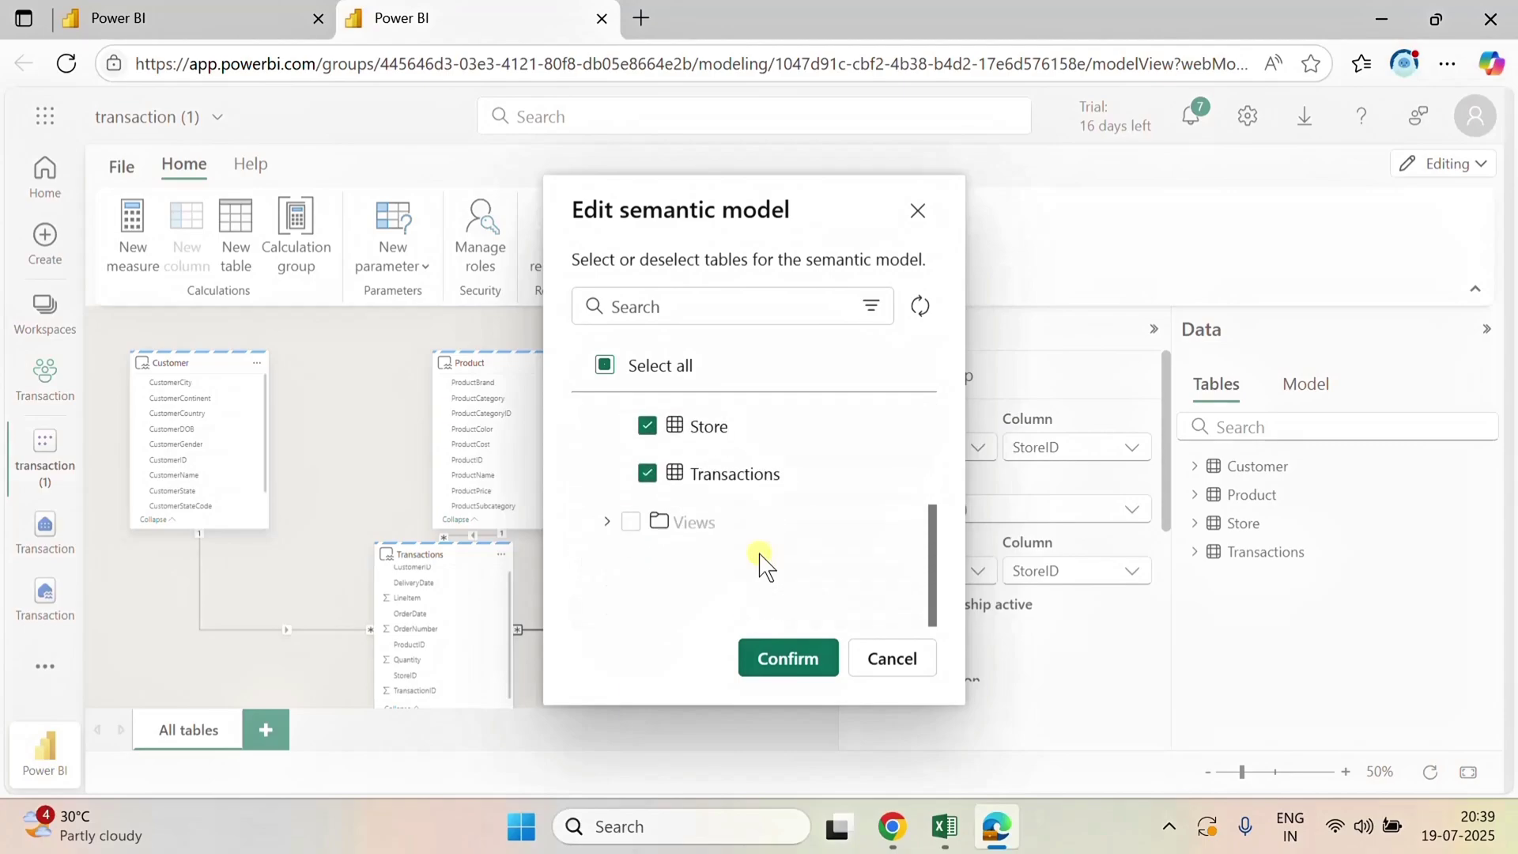
scroll(735, 533, up, 2)
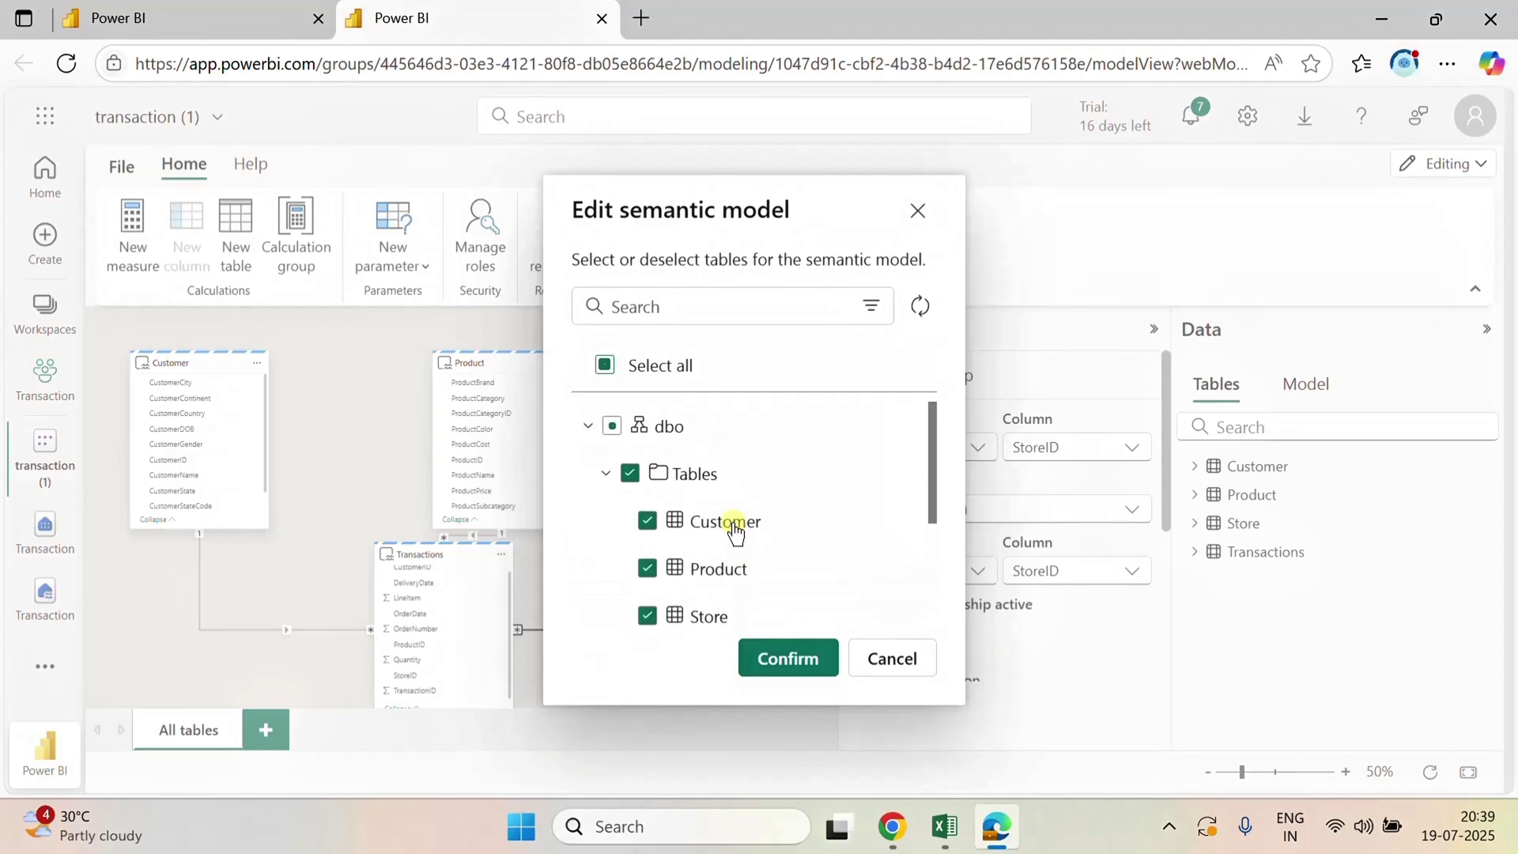
click(904, 668)
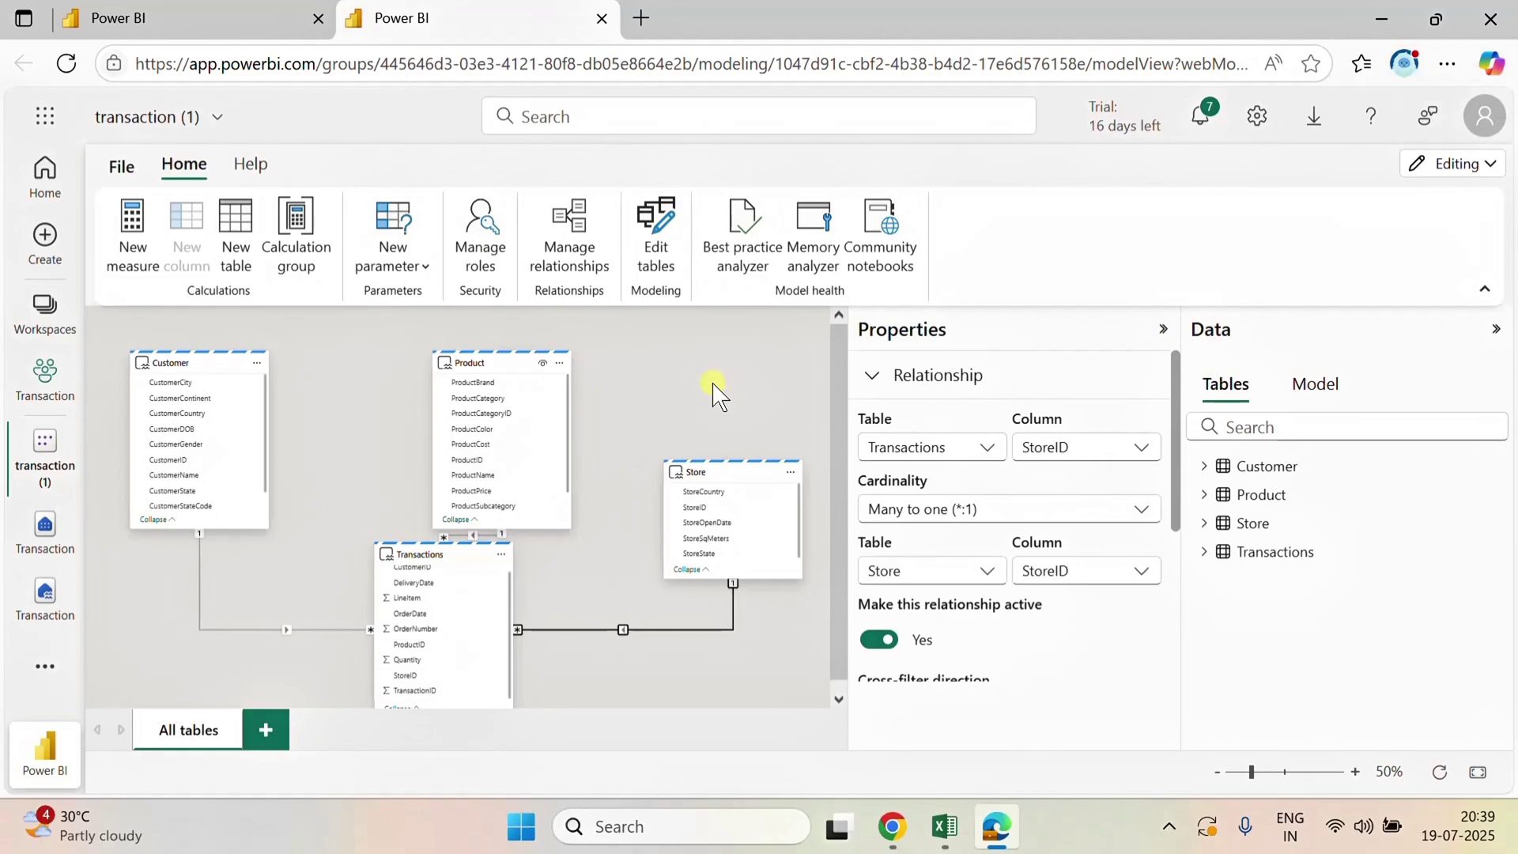
- Open the Transaction workspace's item list, and launch Power BI Desktop with a blank report
click(45, 380)
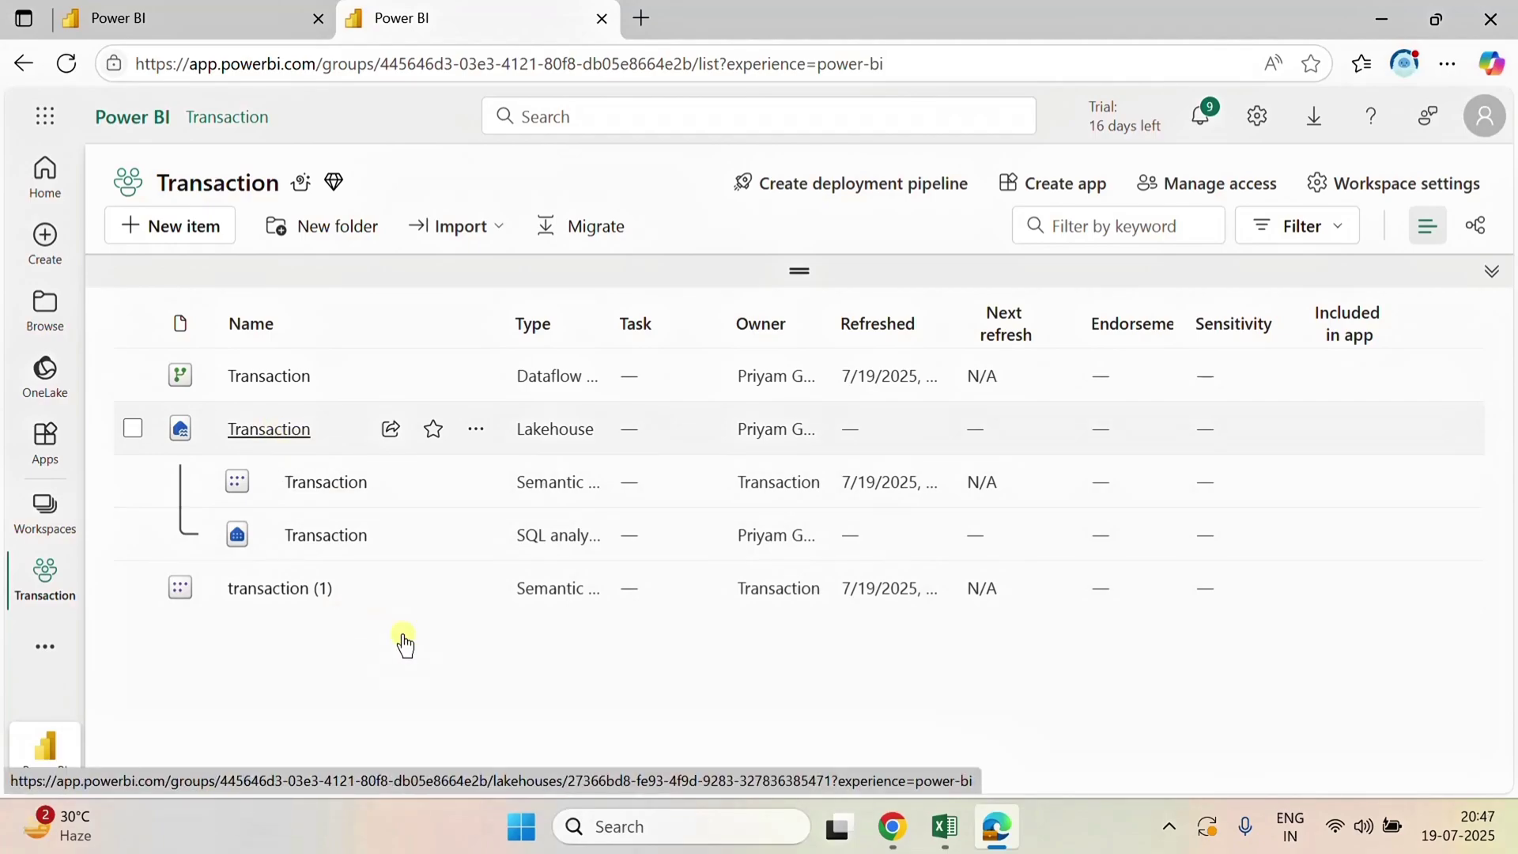
click(619, 827)
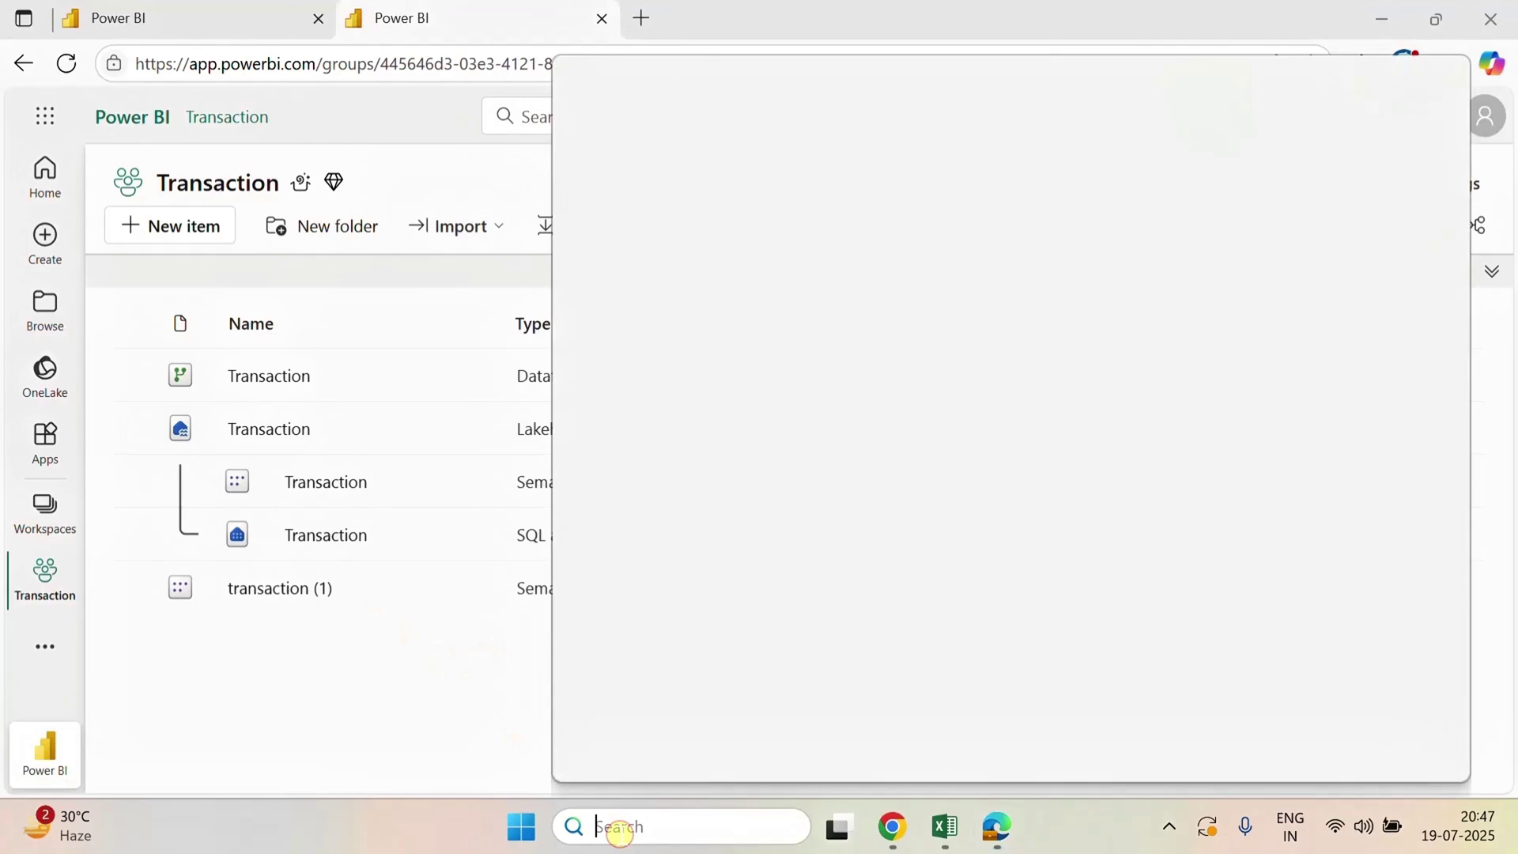
text(power)
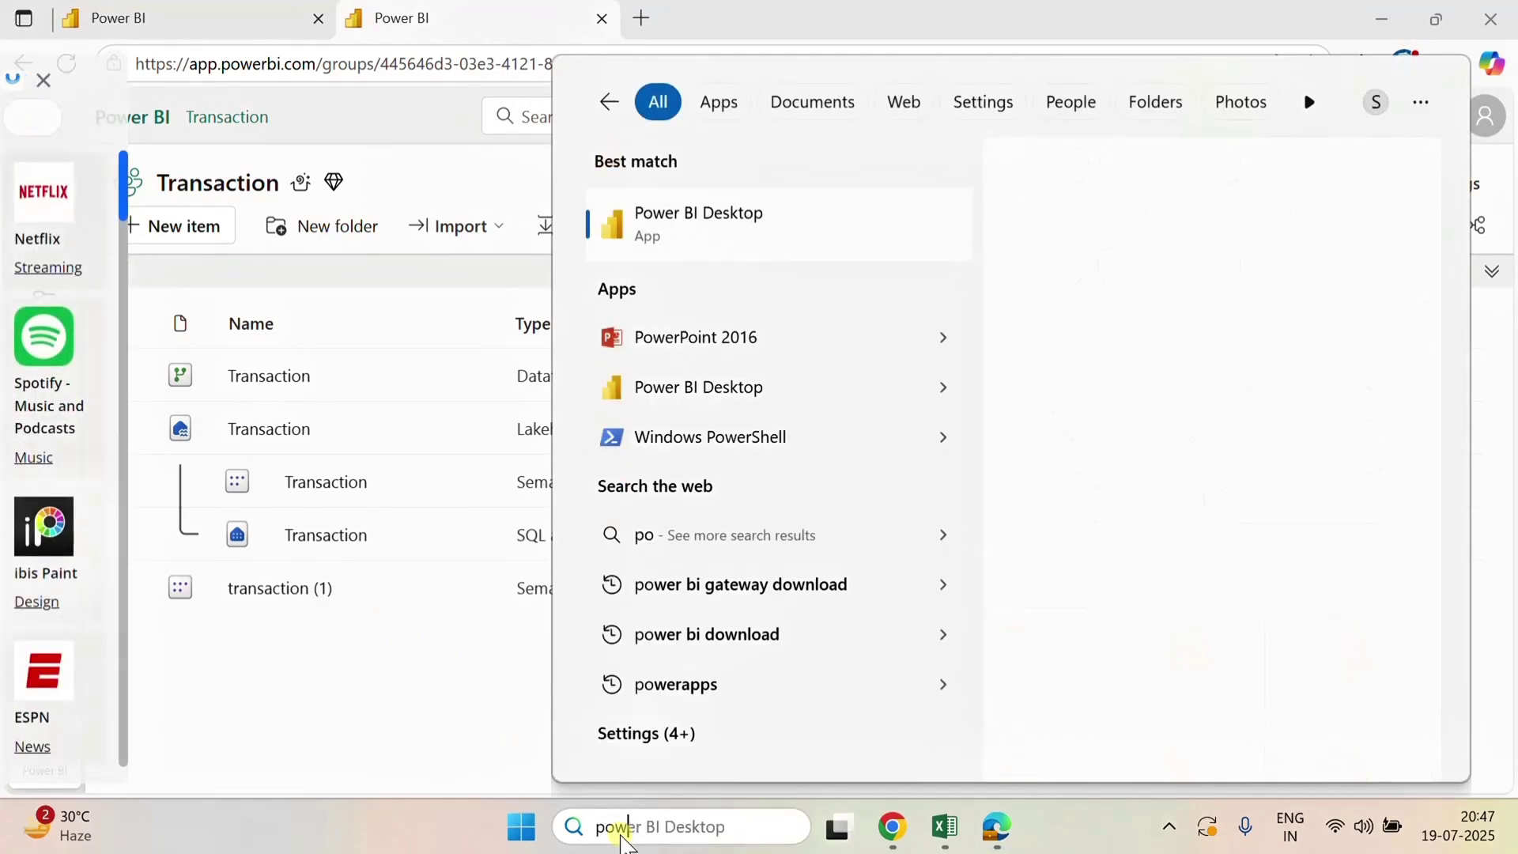
text(wer)
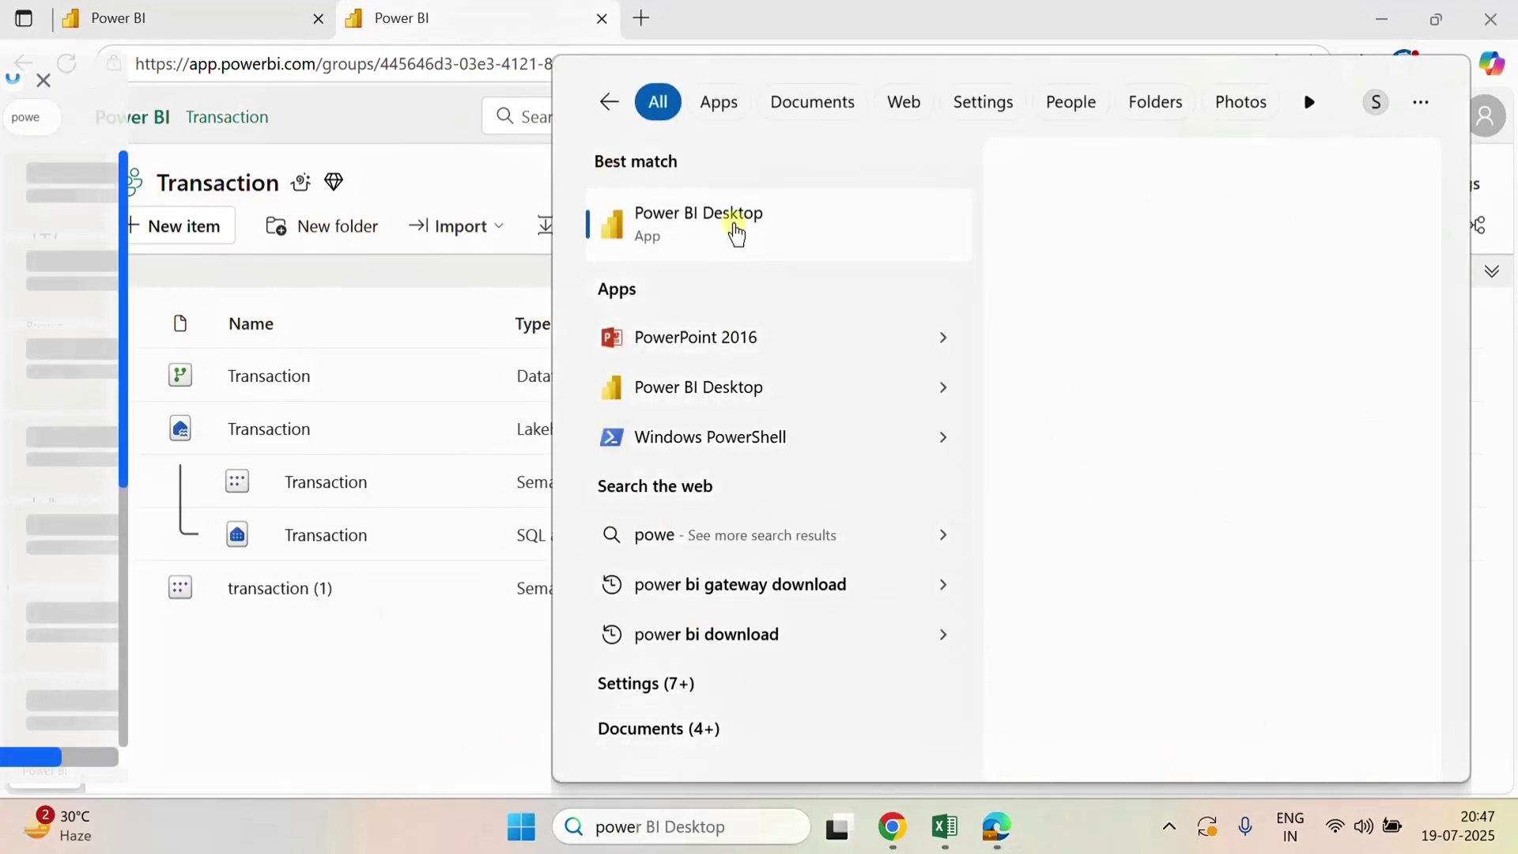
click(733, 225)
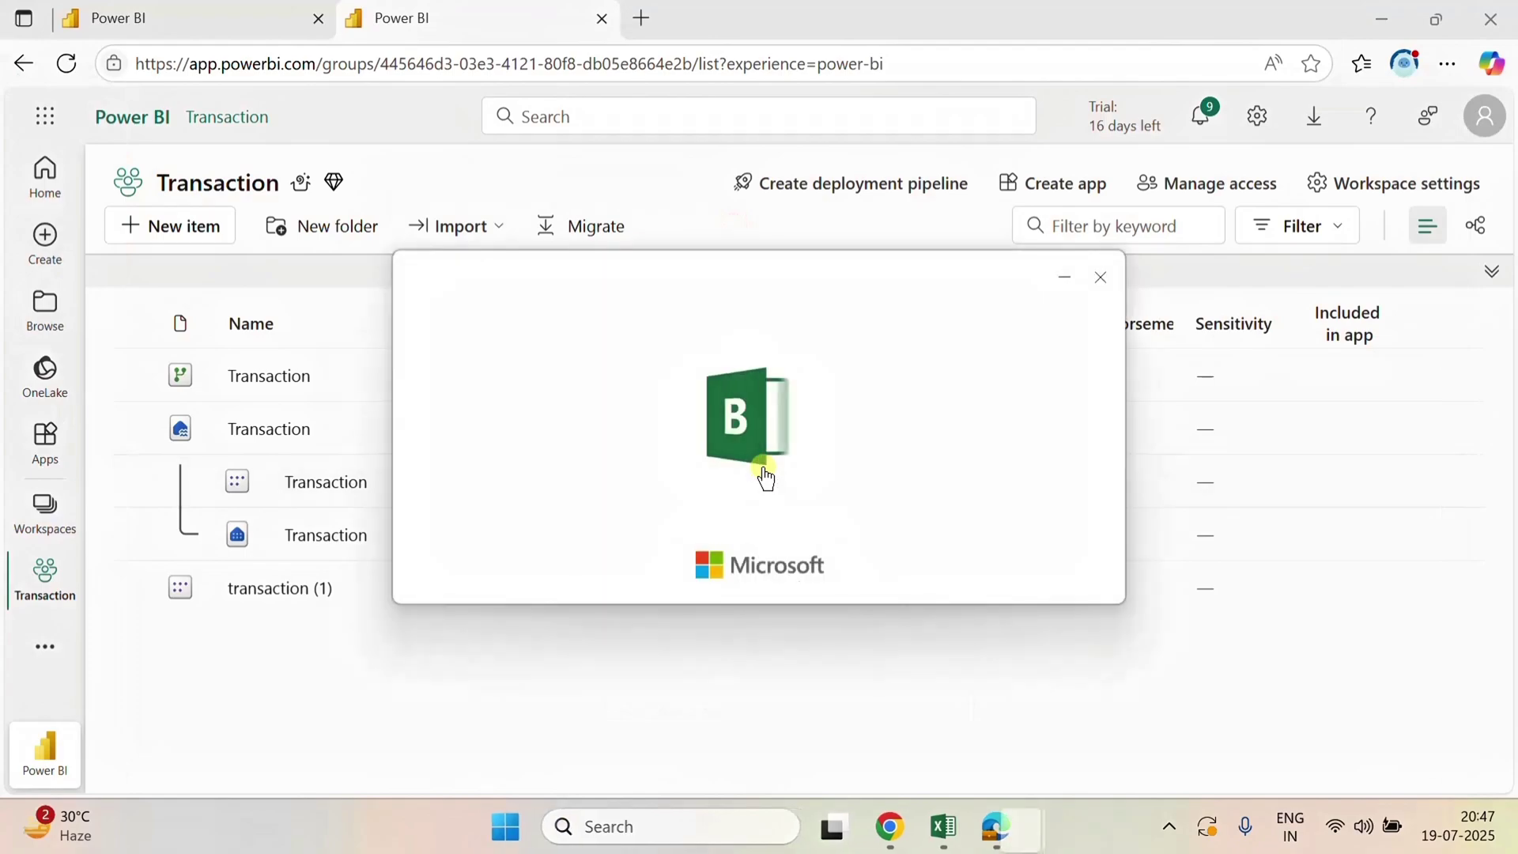
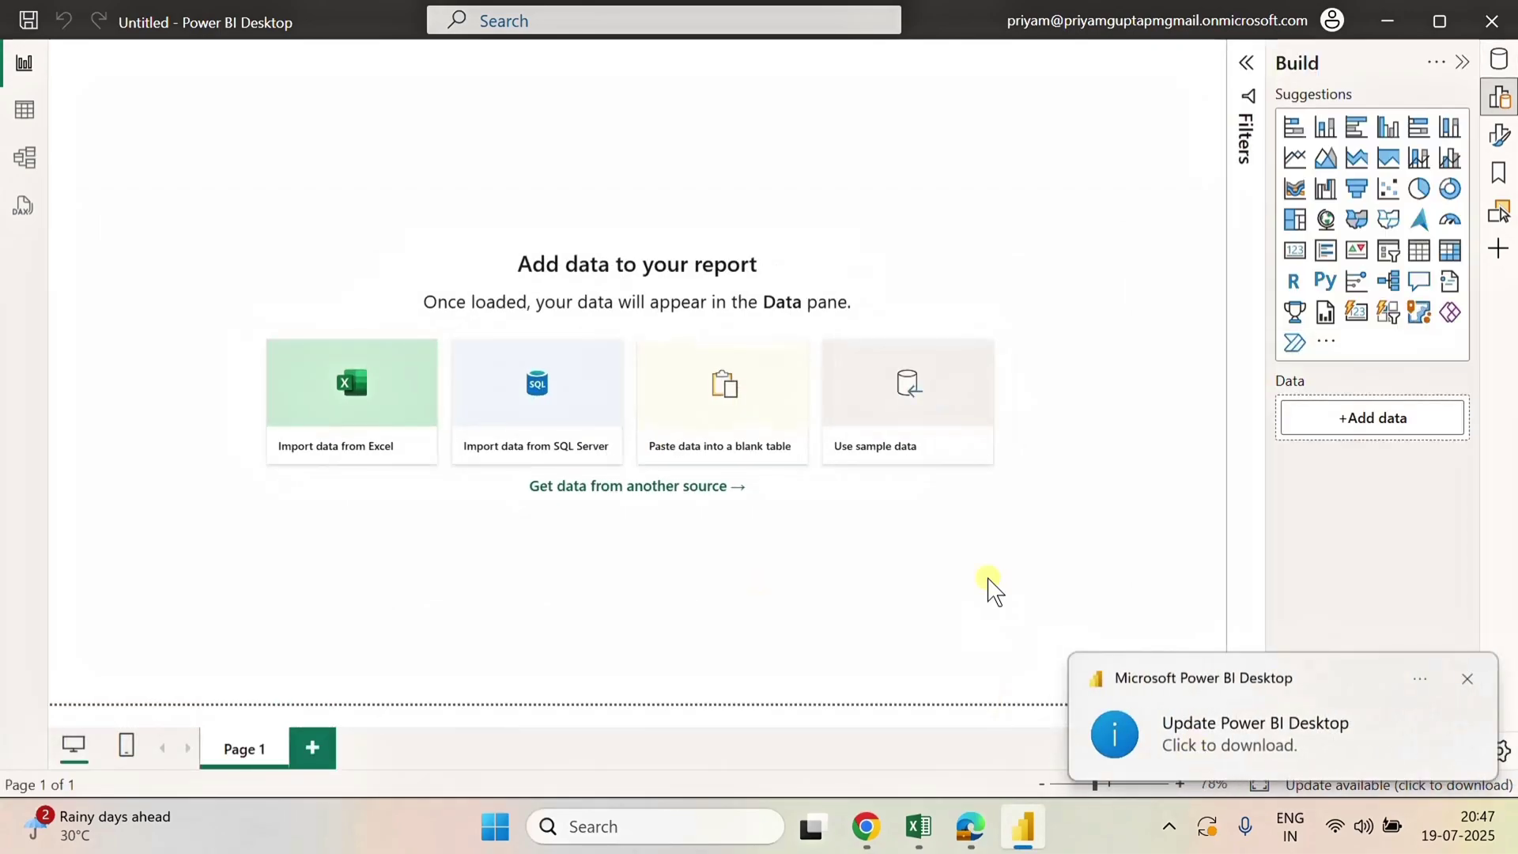
click(430, 224)
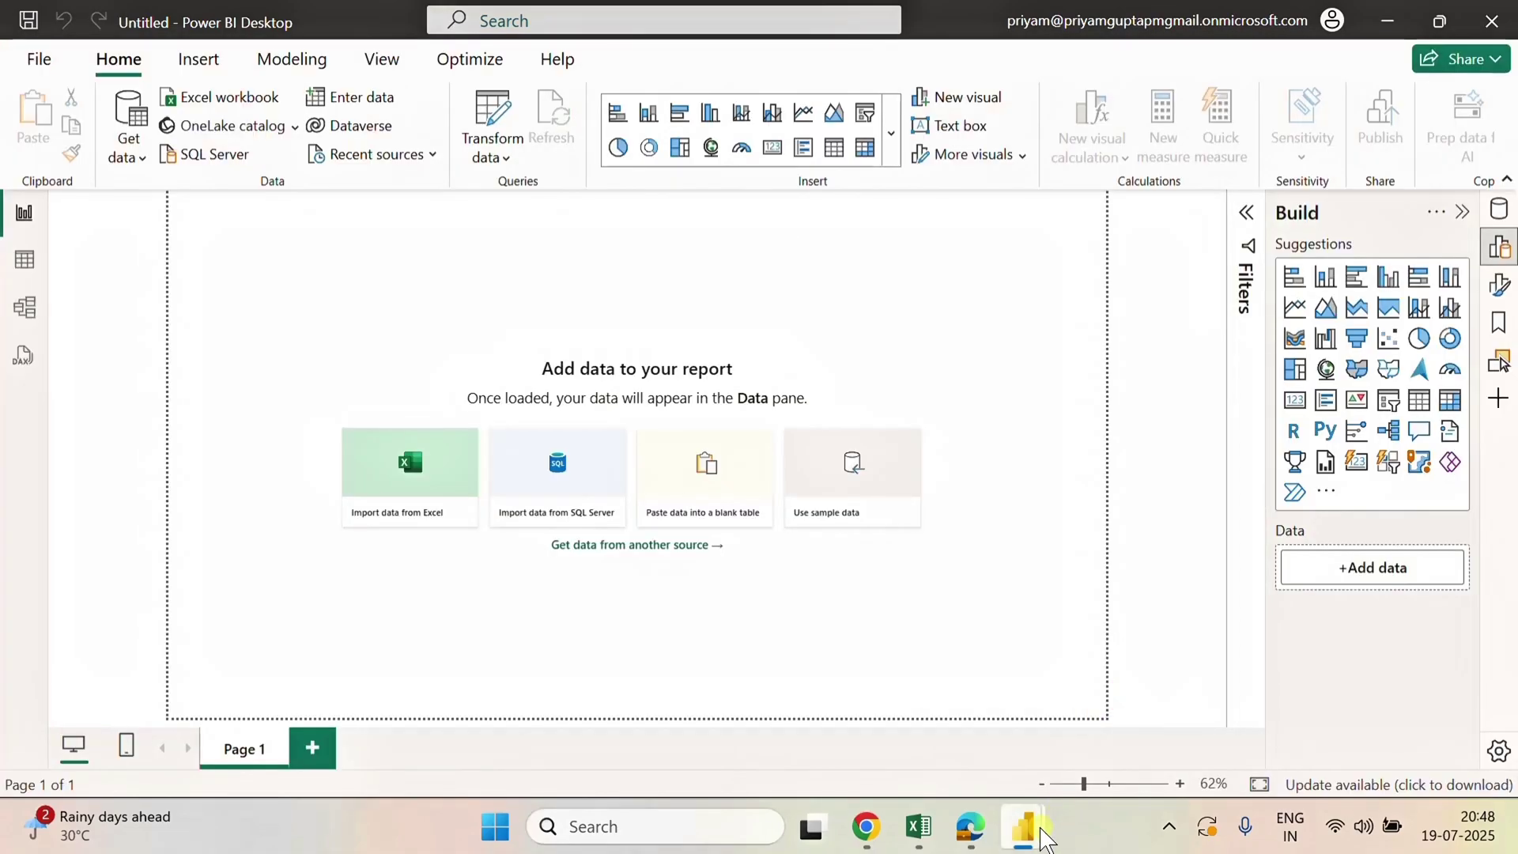
mouse_move(1039, 828)
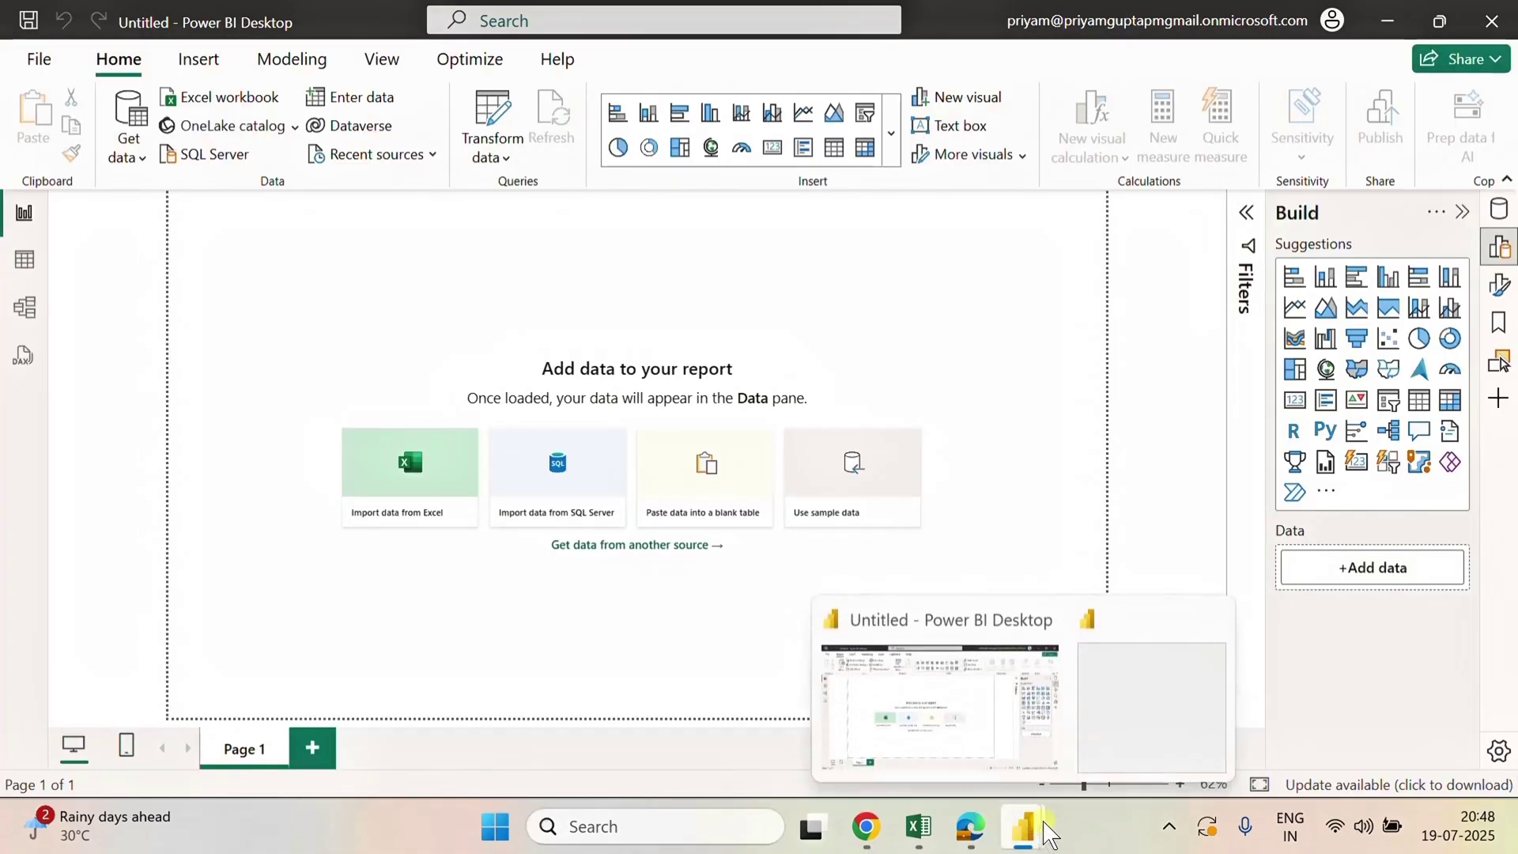
- Close the extra Power BI Desktop window, and connect the blank report to the transaction (1) semantic model
click(1212, 619)
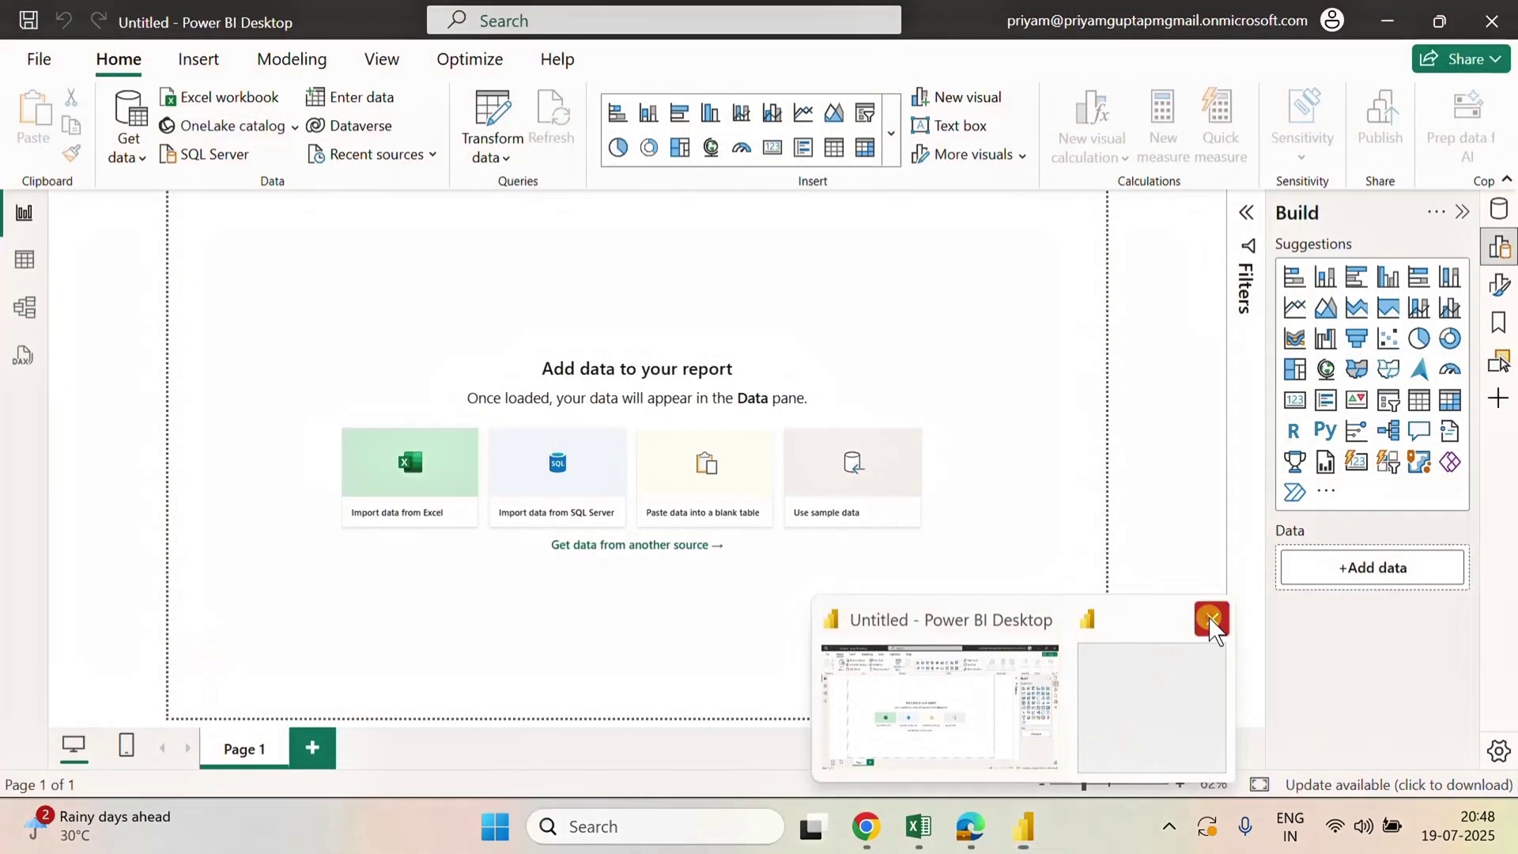
click(207, 227)
click(137, 162)
click(204, 285)
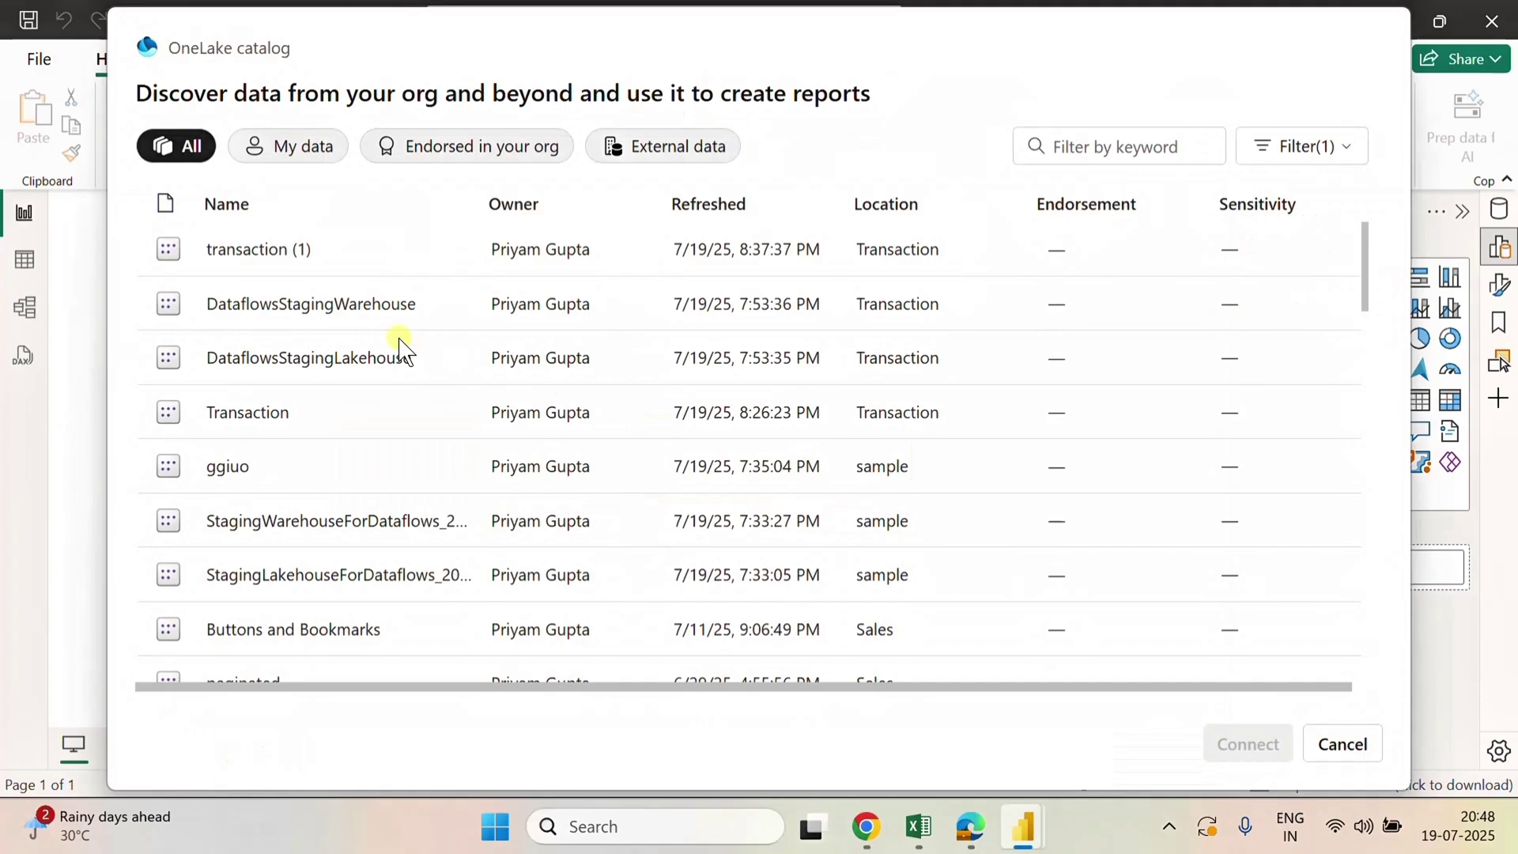
click(252, 264)
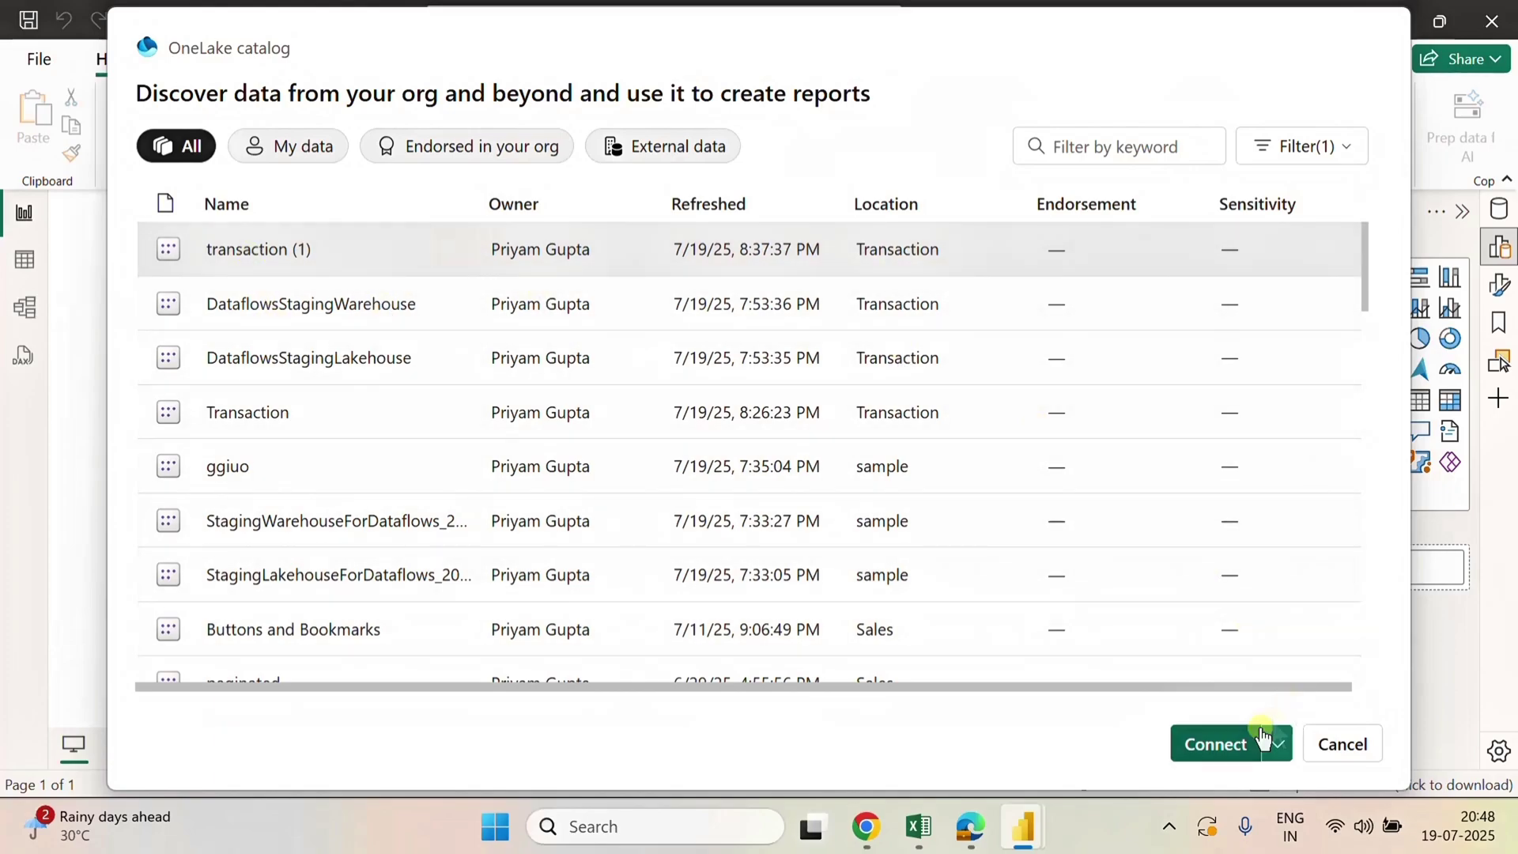
click(1215, 739)
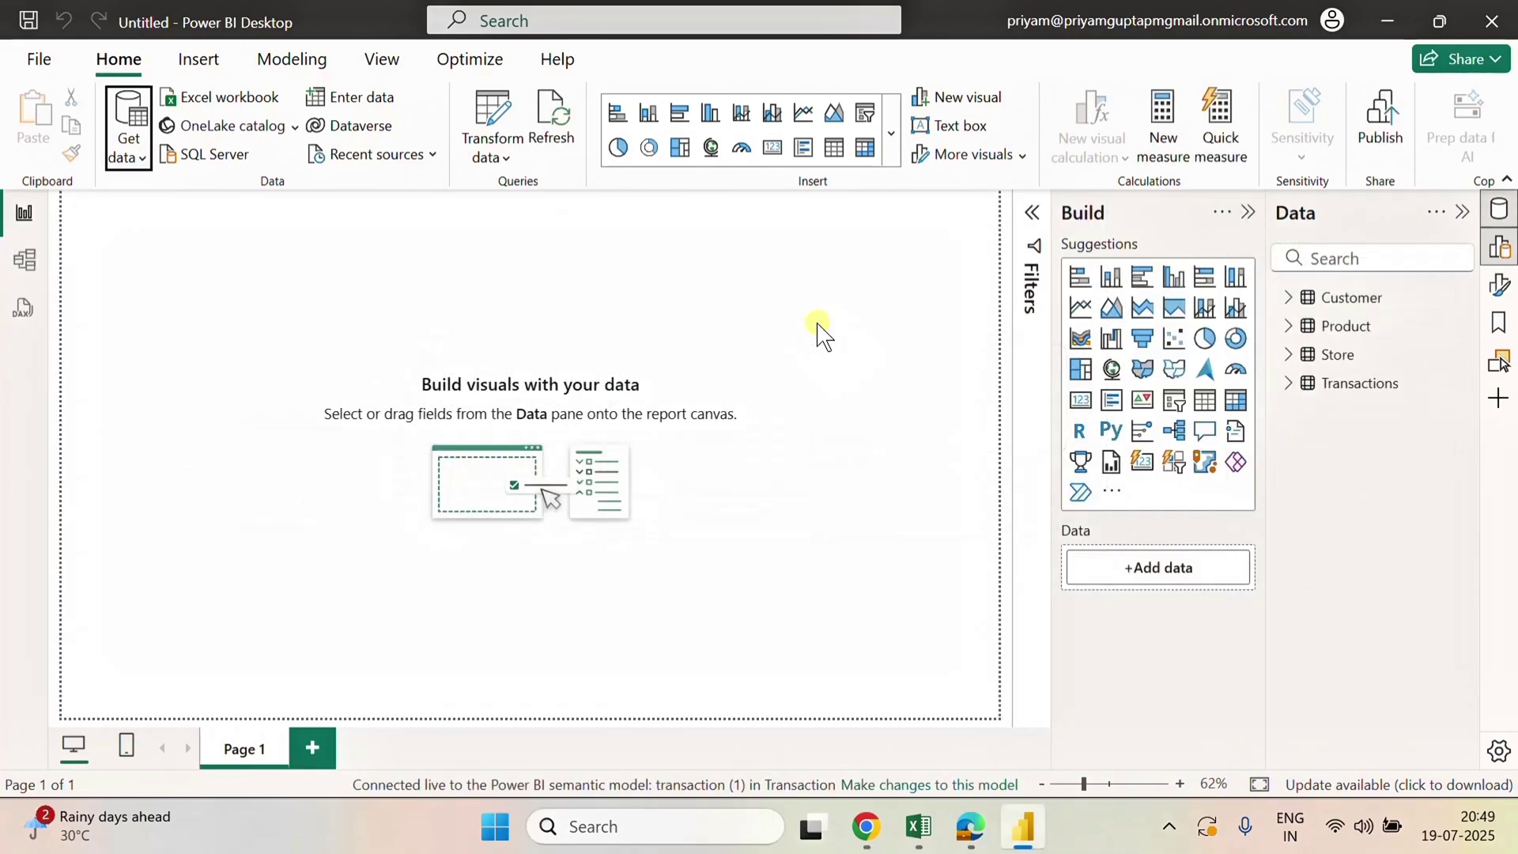
- Open the report's model diagram, and move the Product table away from Transactions so their relationship line can be seen
click(25, 260)
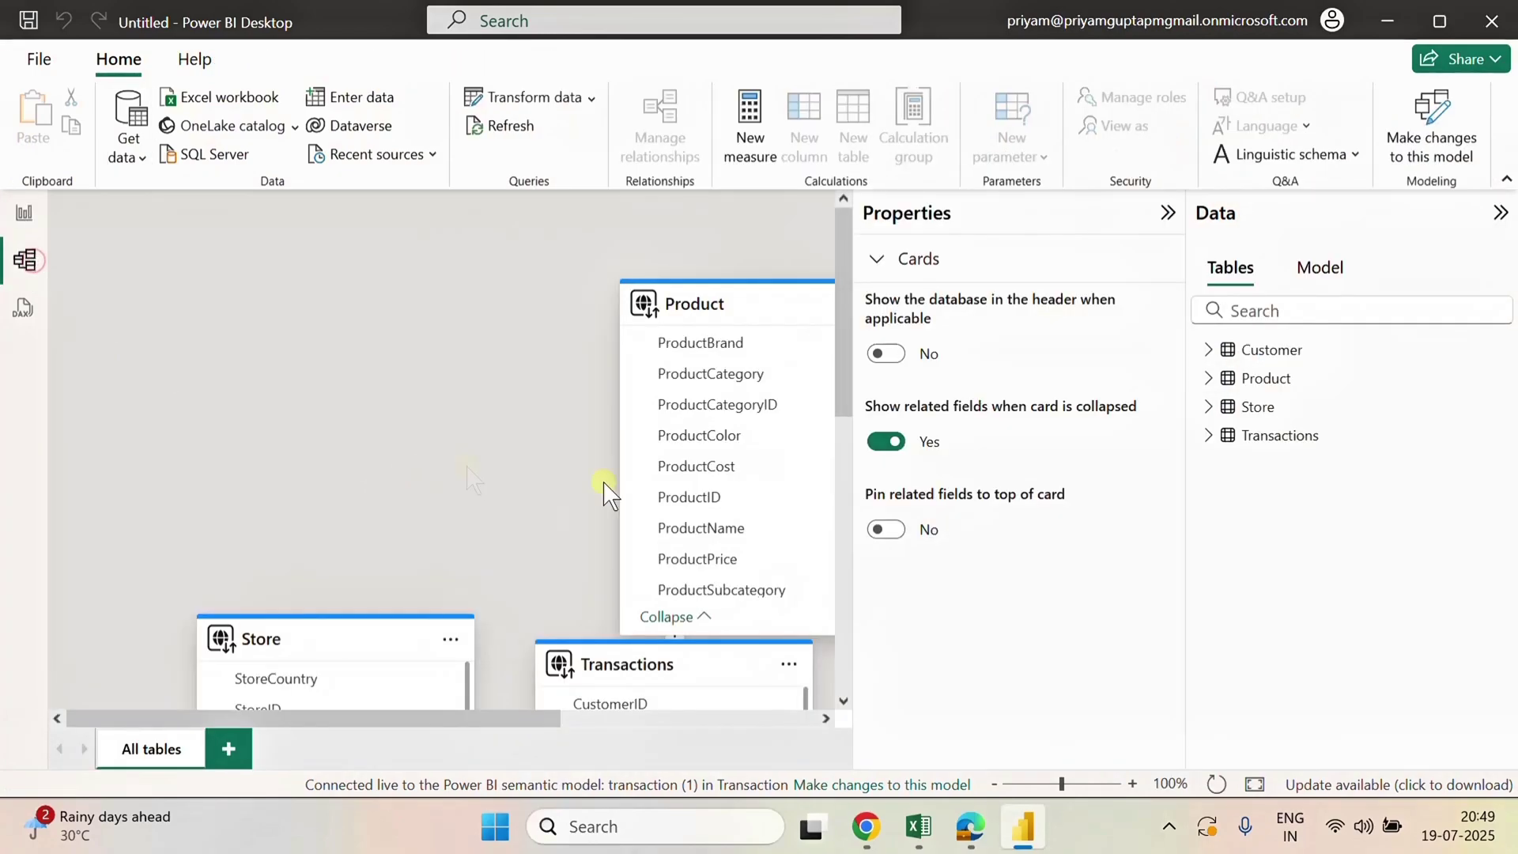
click(995, 784)
click(1002, 784)
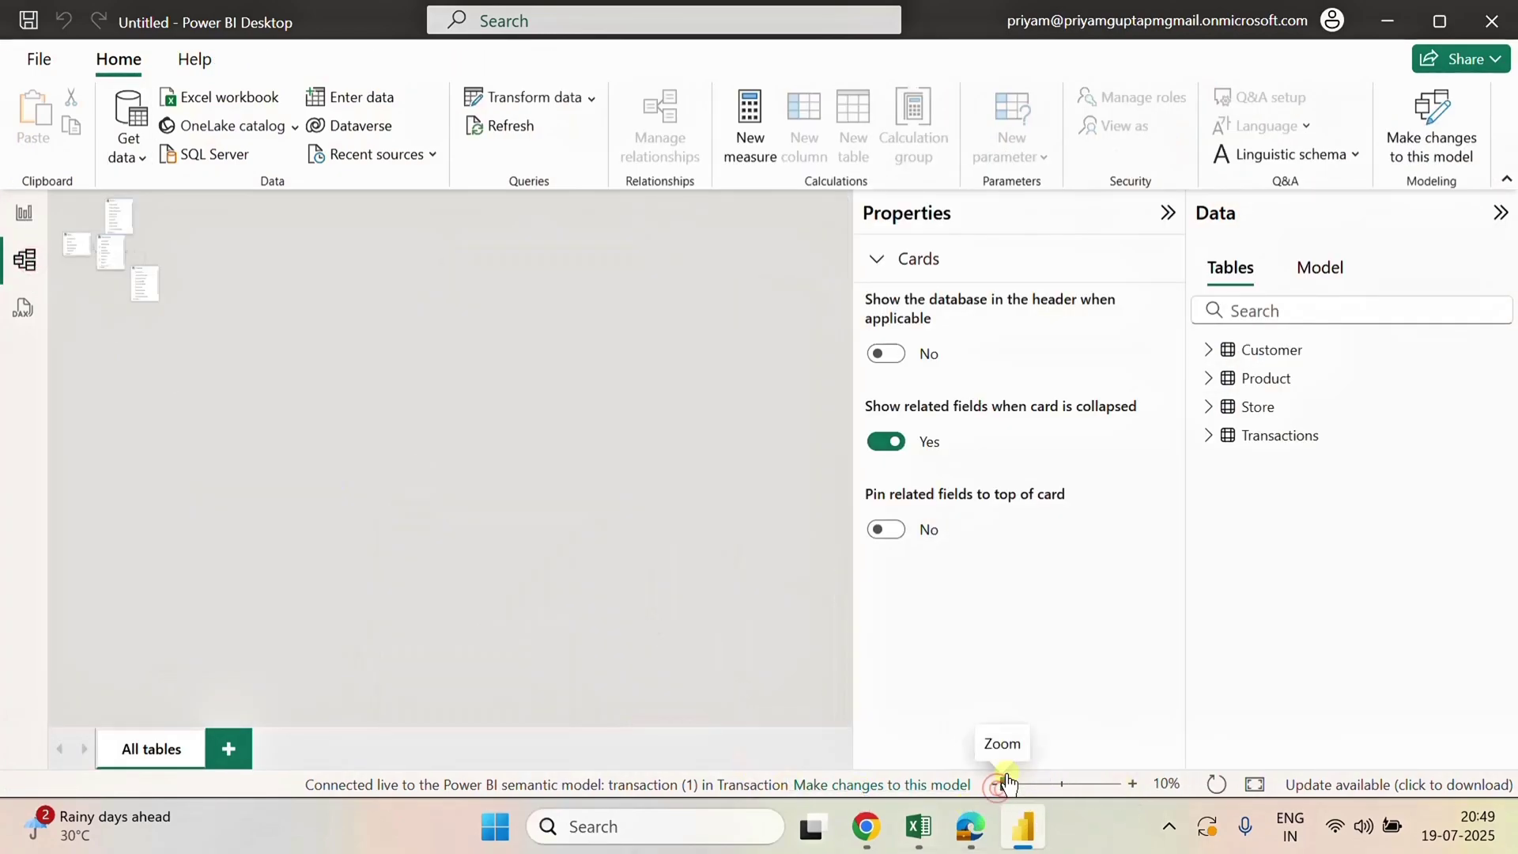
click(1132, 785)
click(1132, 785)
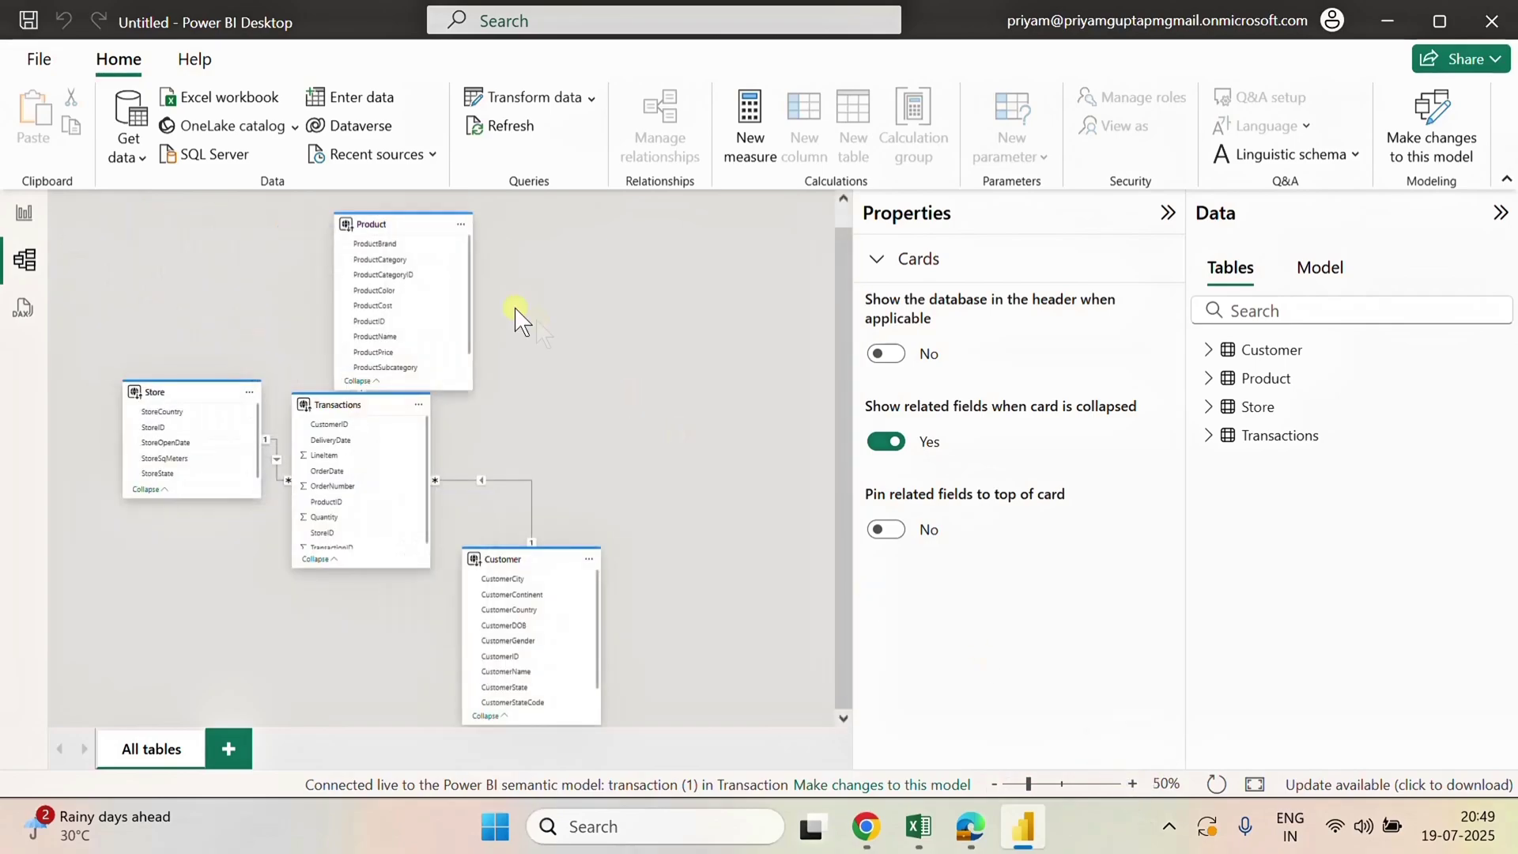
drag(400, 229, 605, 245)
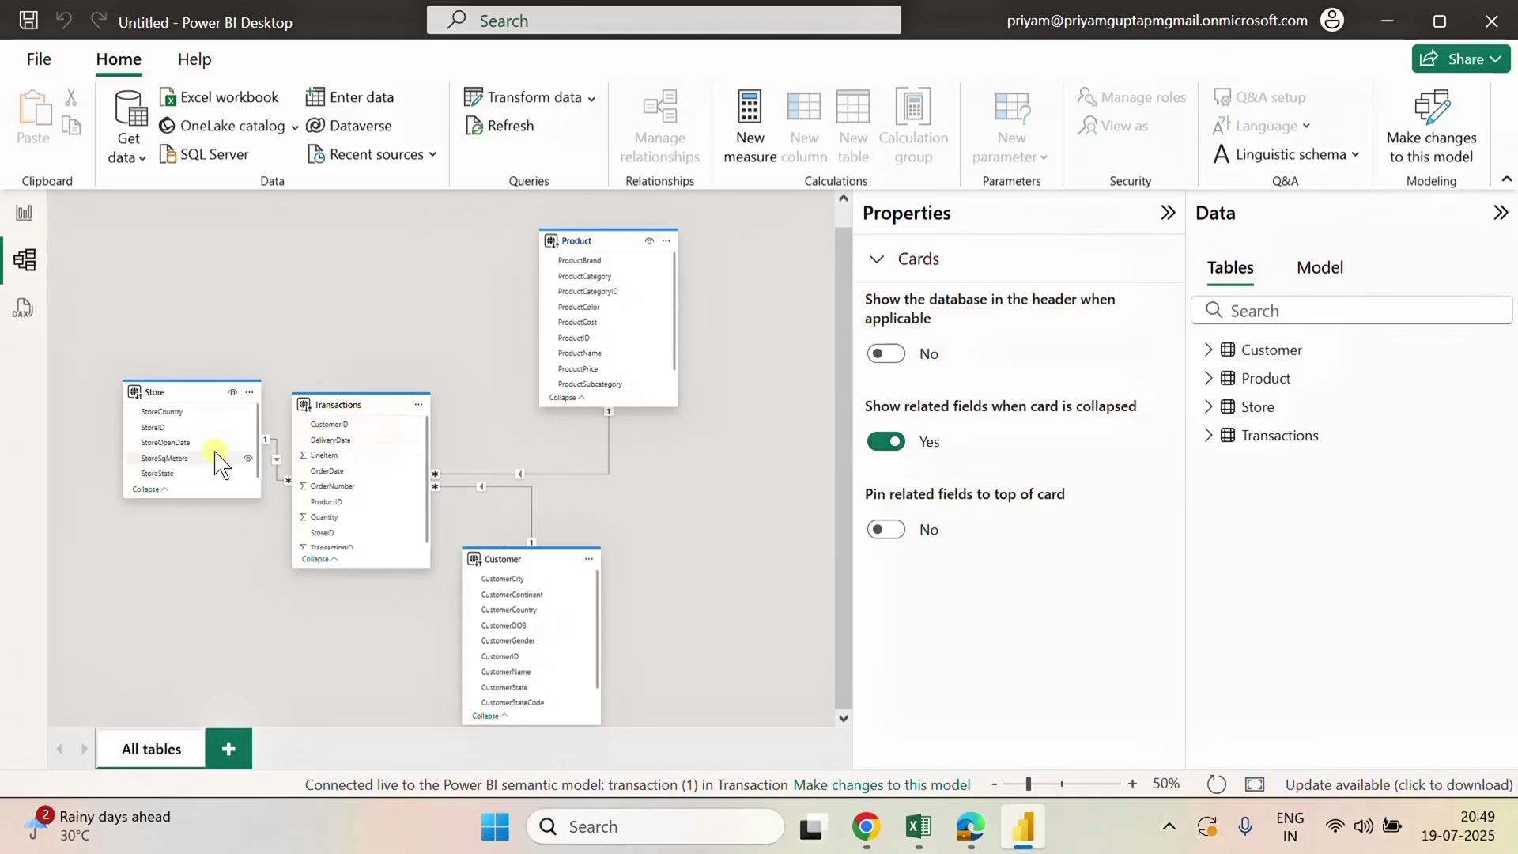
- Switch to the Power BI service and open the transaction (1) data model to examine its table relationships
click(971, 826)
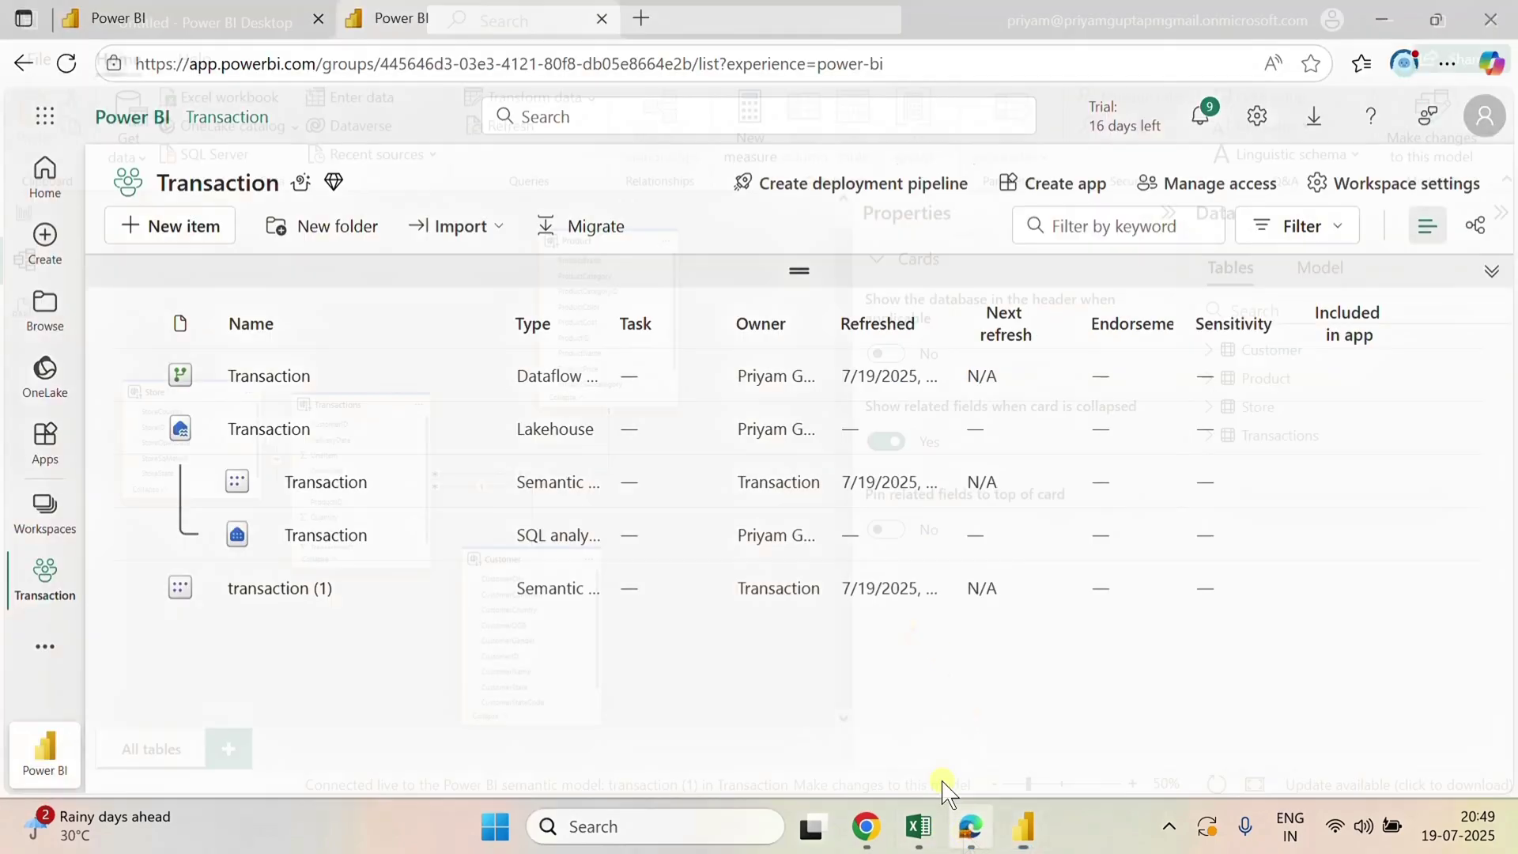
click(262, 591)
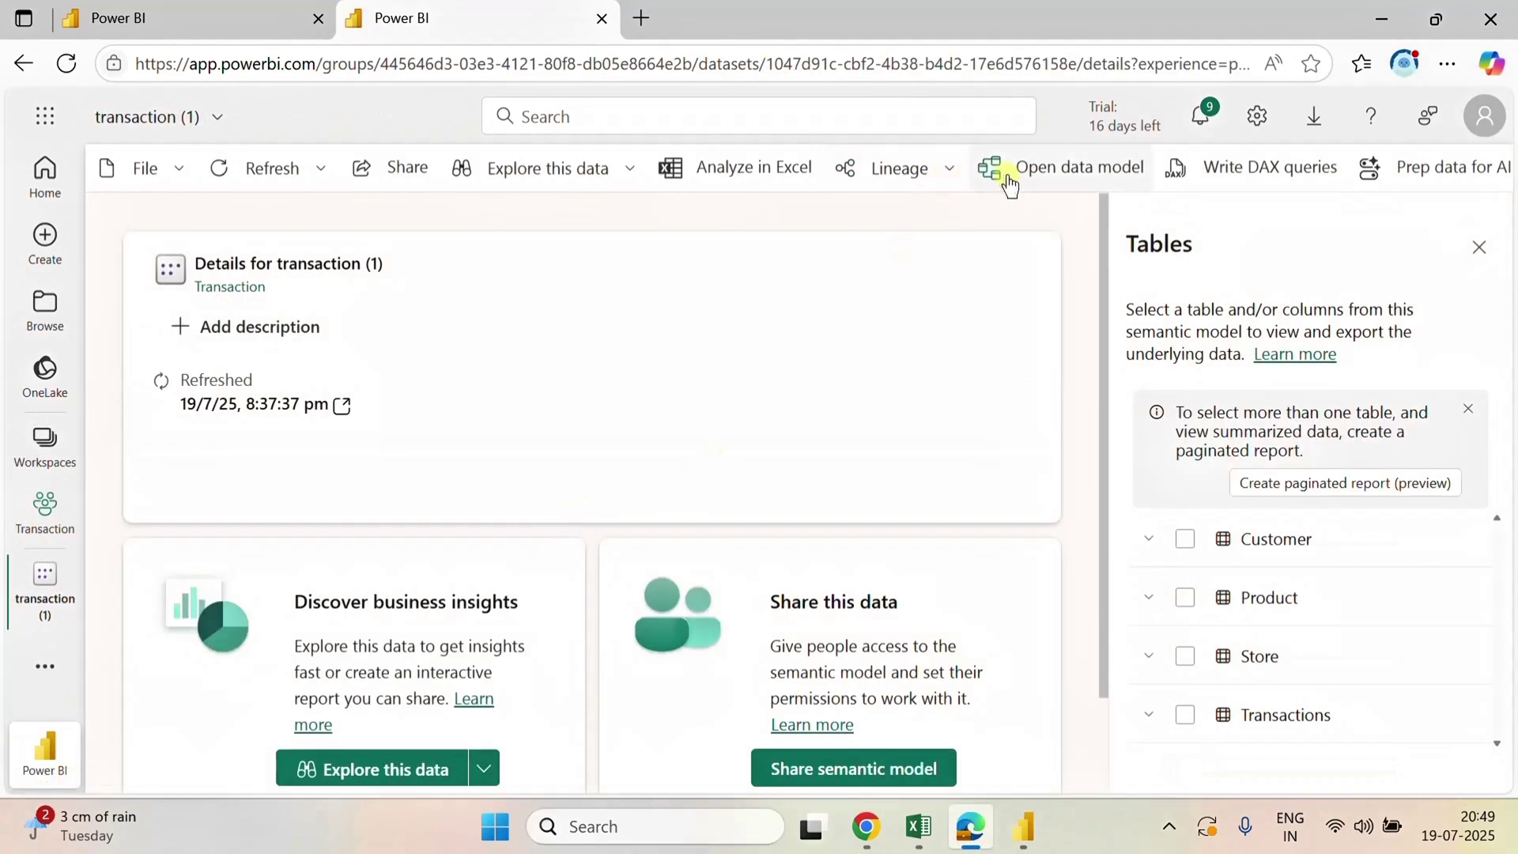
click(1071, 169)
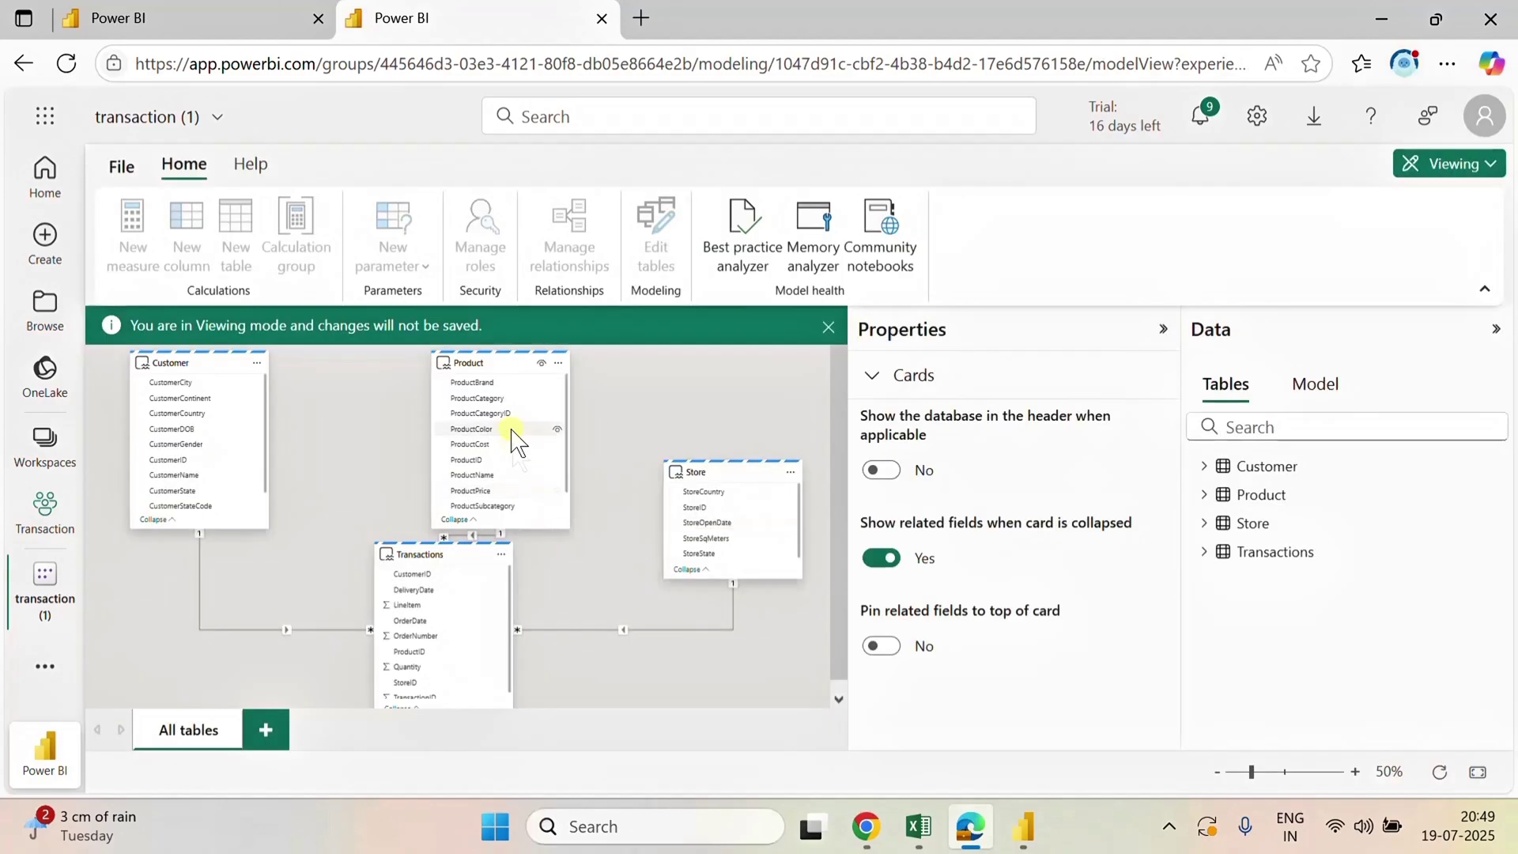
click(828, 326)
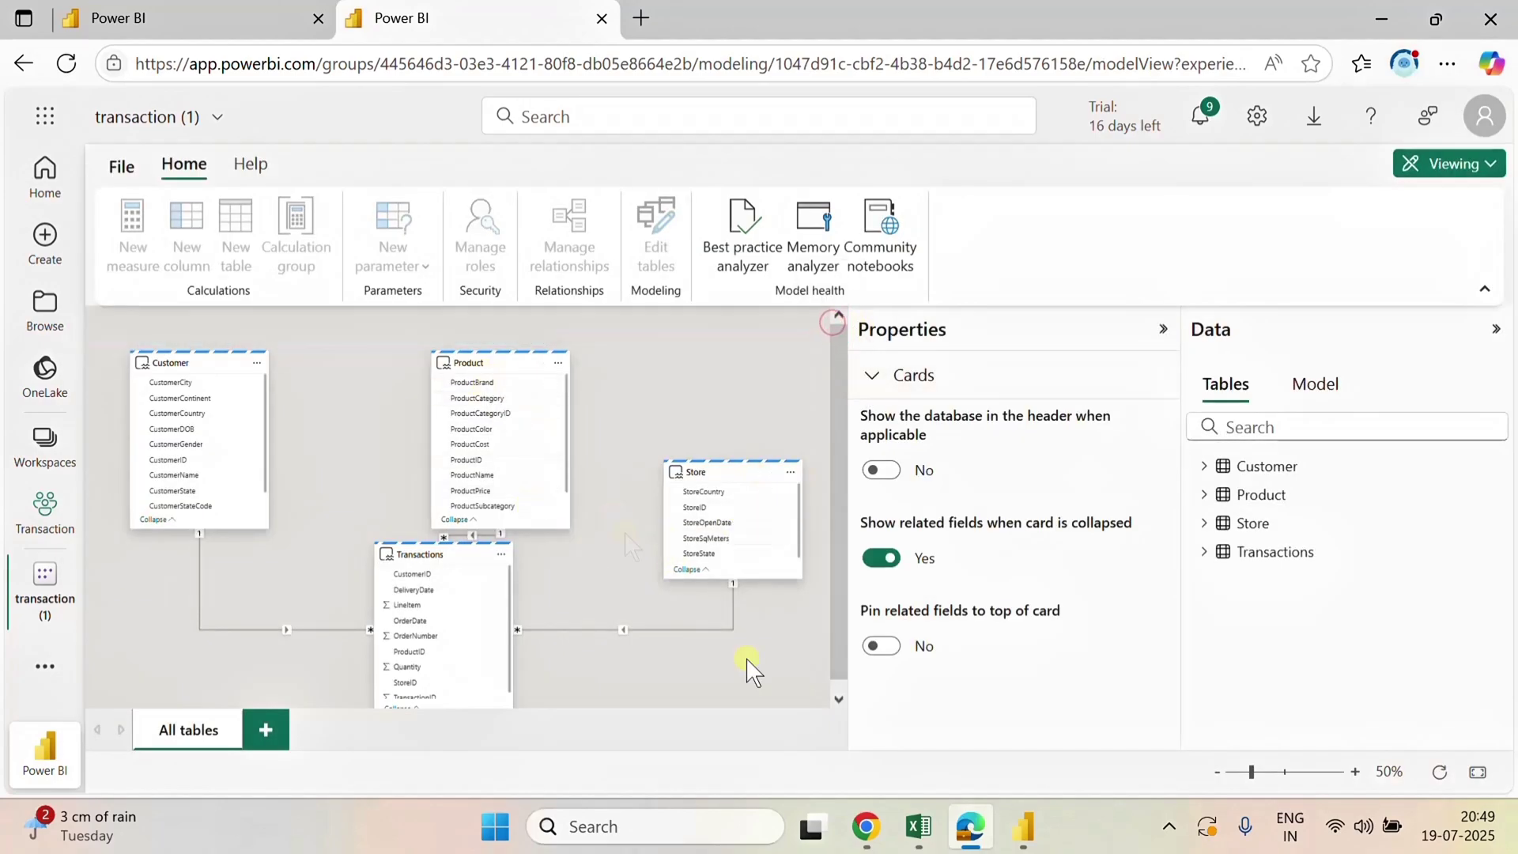
- Close the Power BI Desktop report without saving, and relaunch Power BI Desktop with a blank report
click(1028, 830)
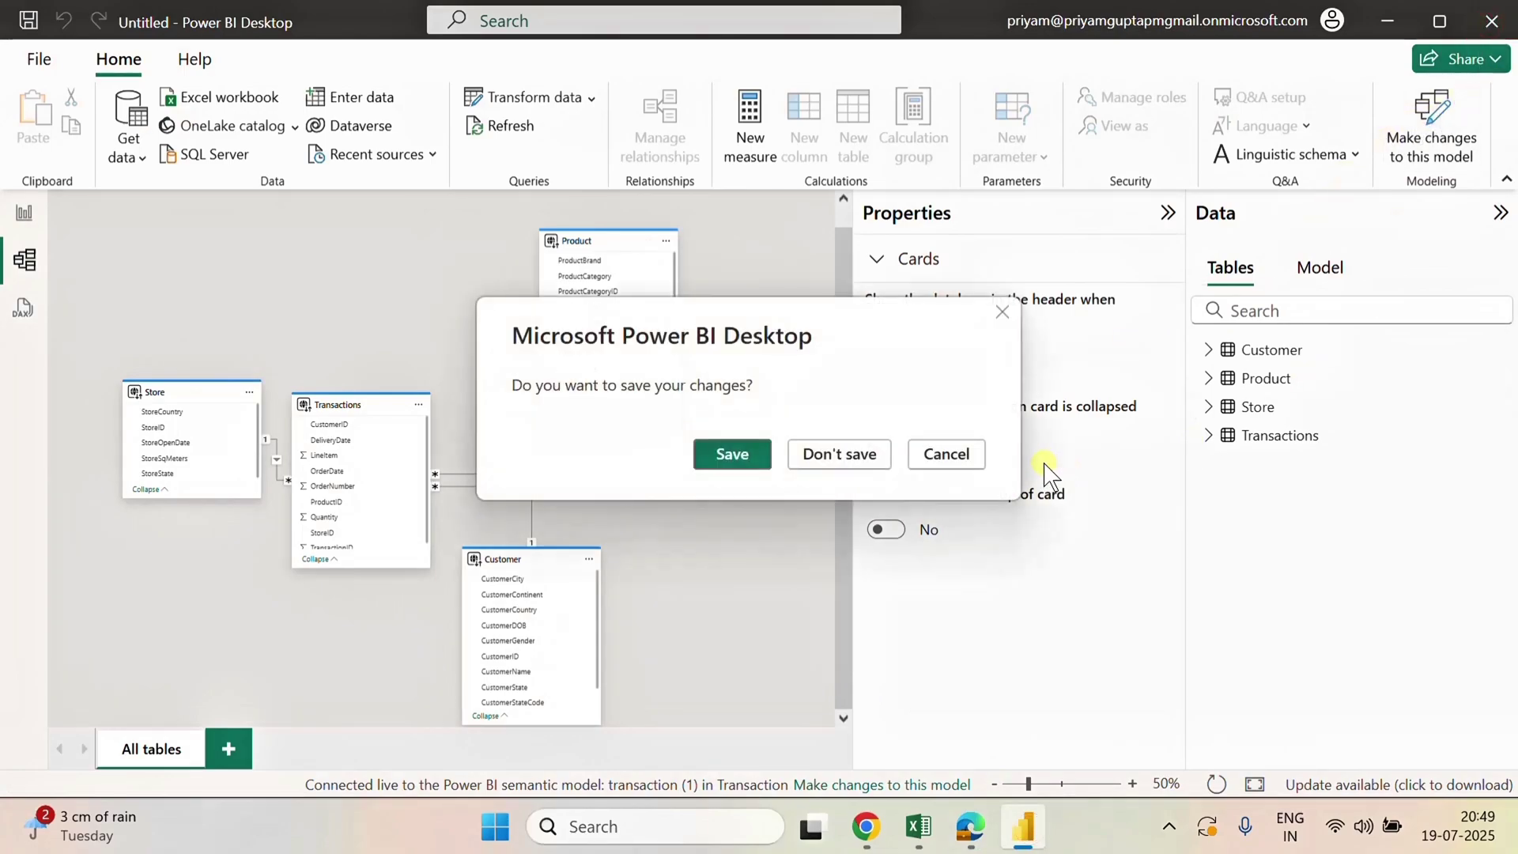
click(834, 466)
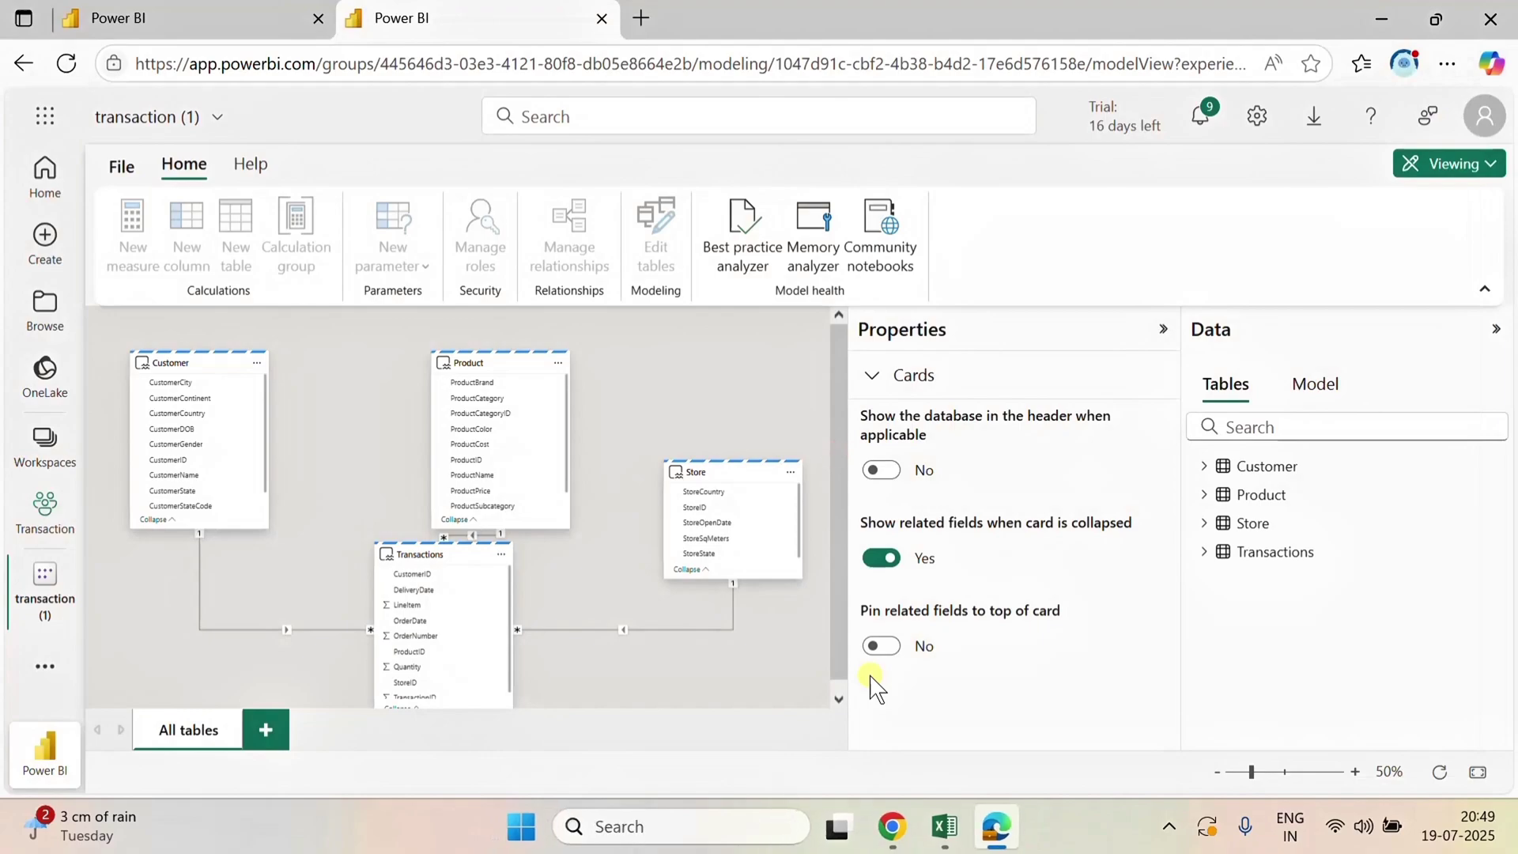
mouse_move(945, 826)
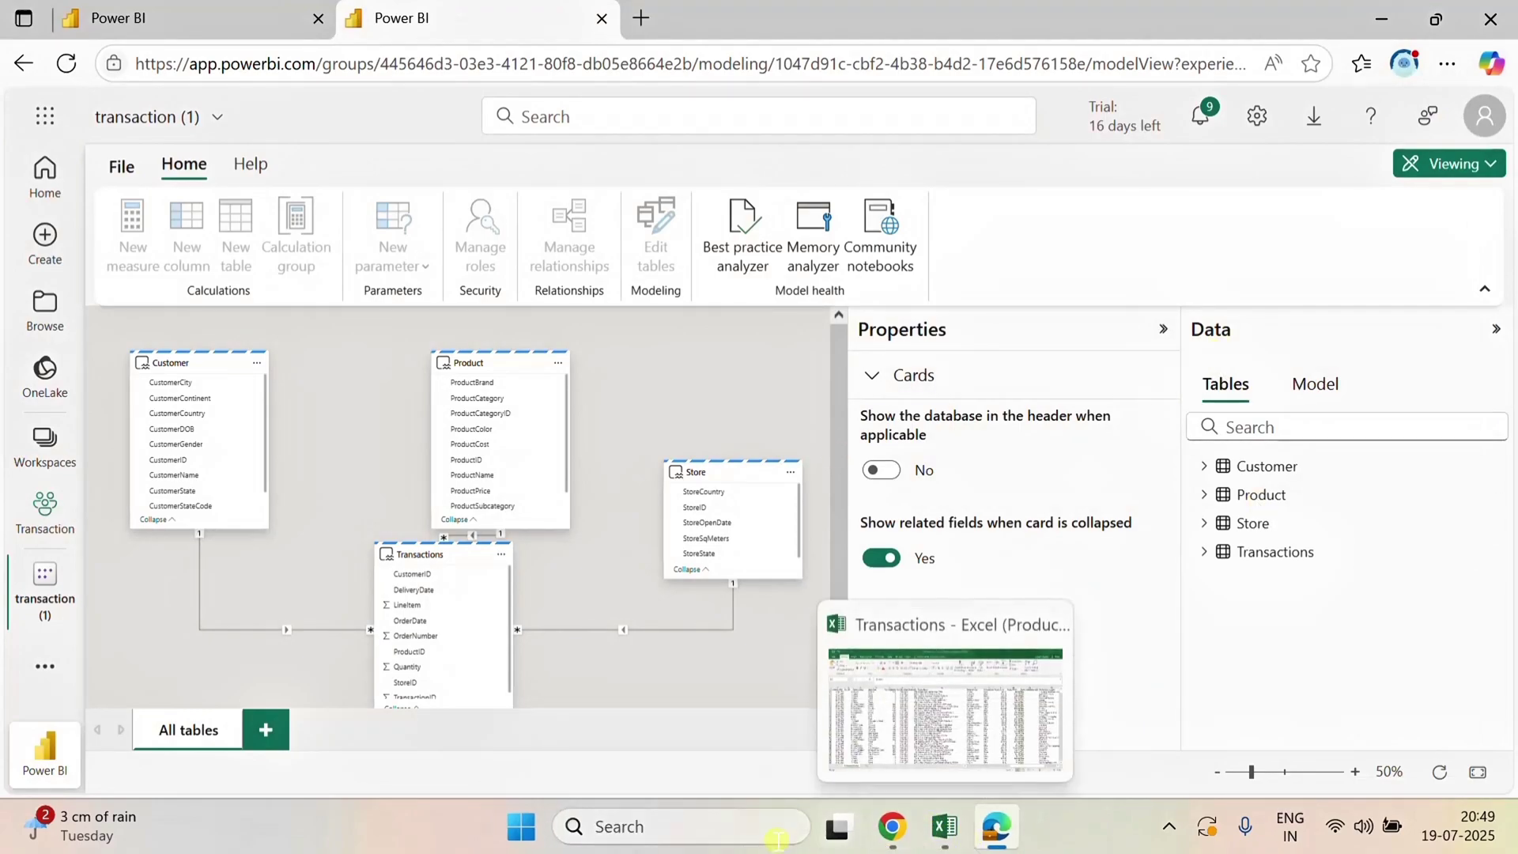
click(940, 712)
text(pow)
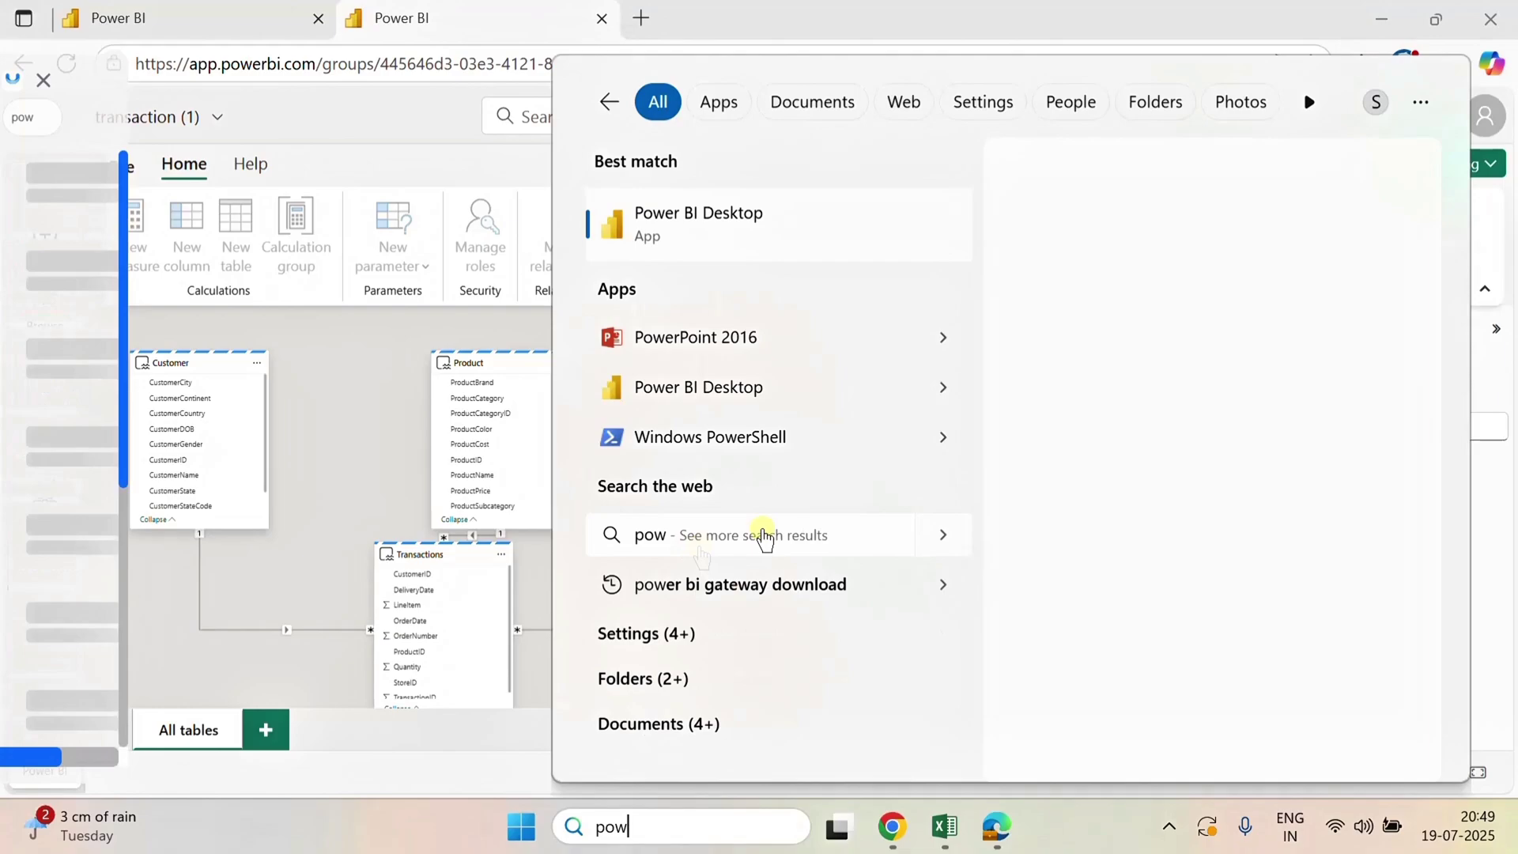
click(761, 226)
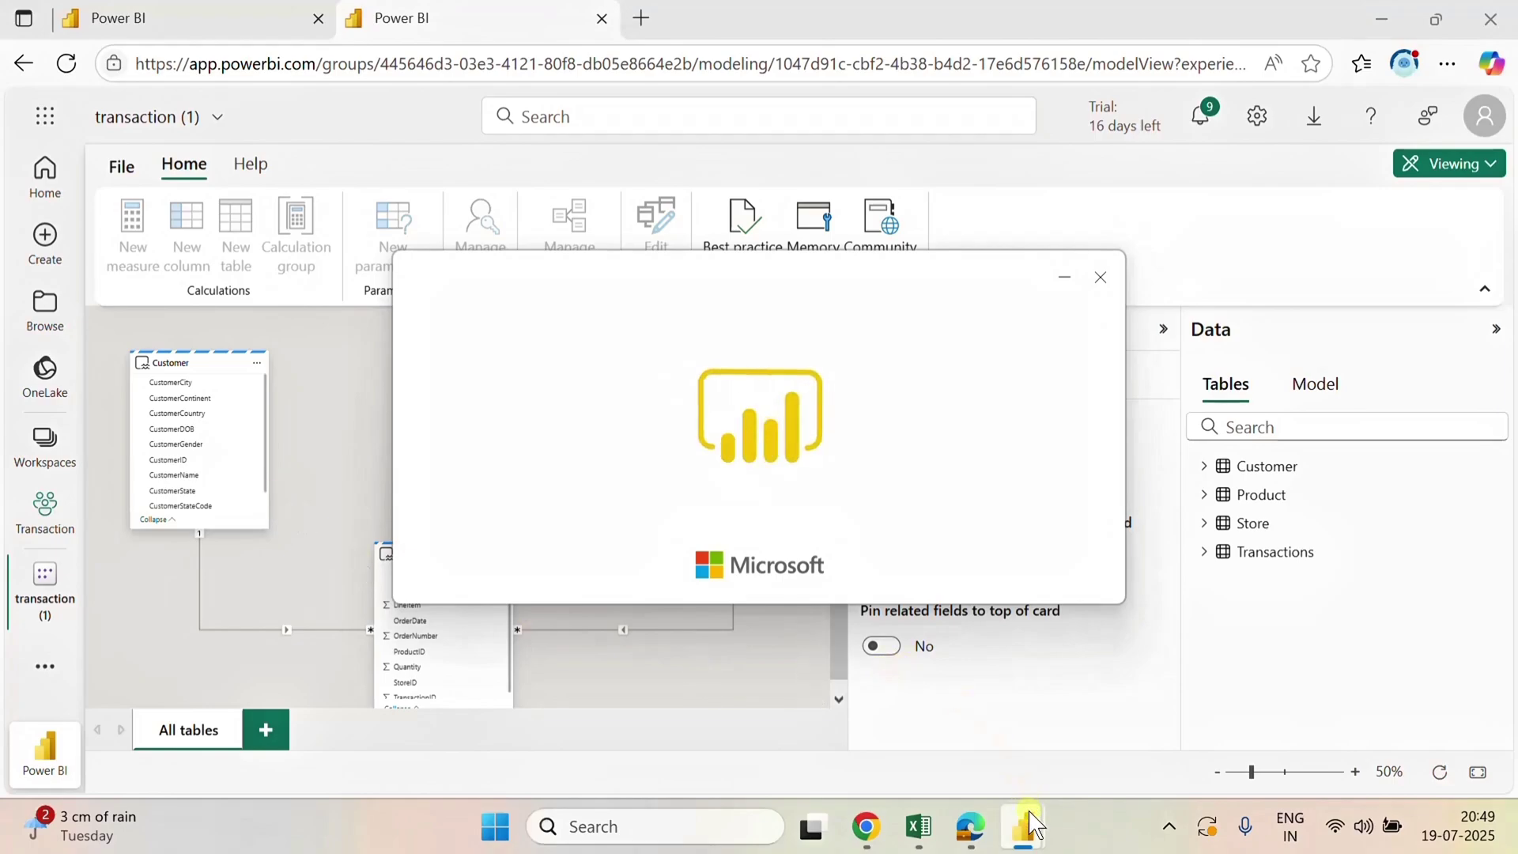
mouse_move(1022, 803)
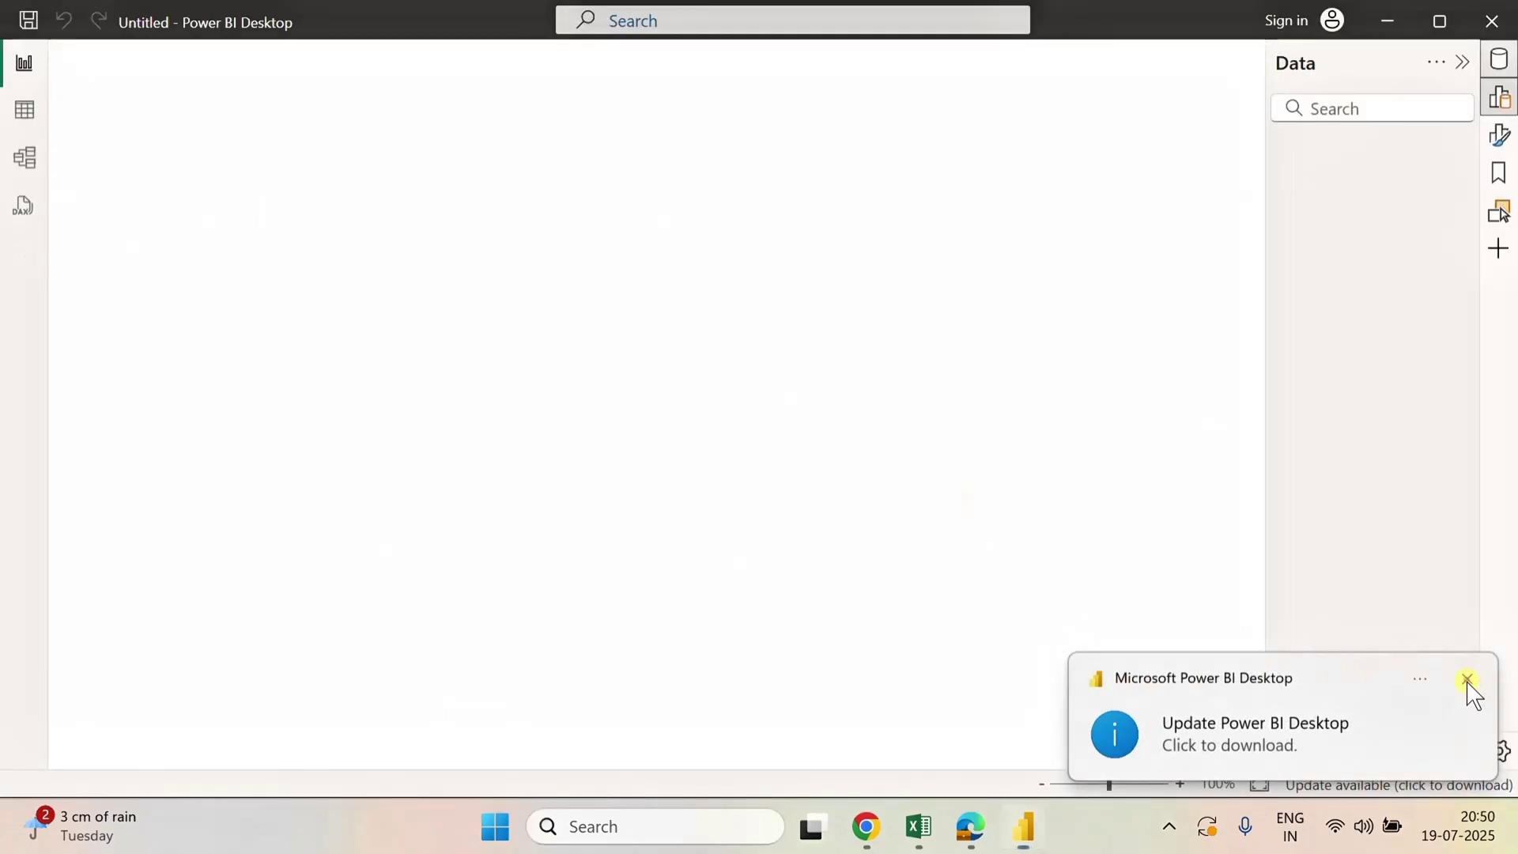
click(1468, 678)
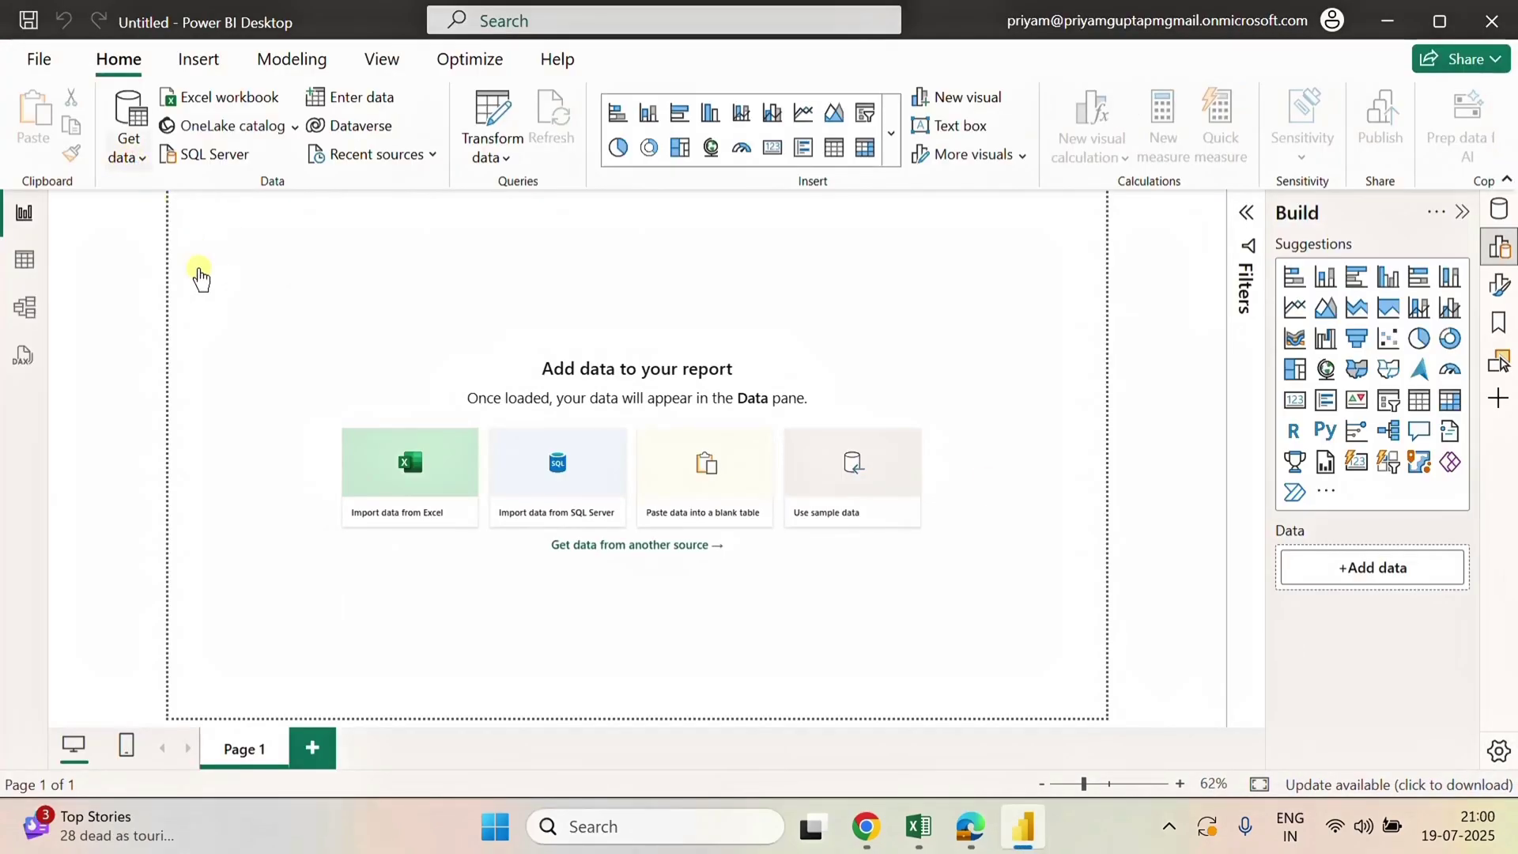
- Connect the blank report to the Transaction semantic model in the Transaction workspace
click(128, 147)
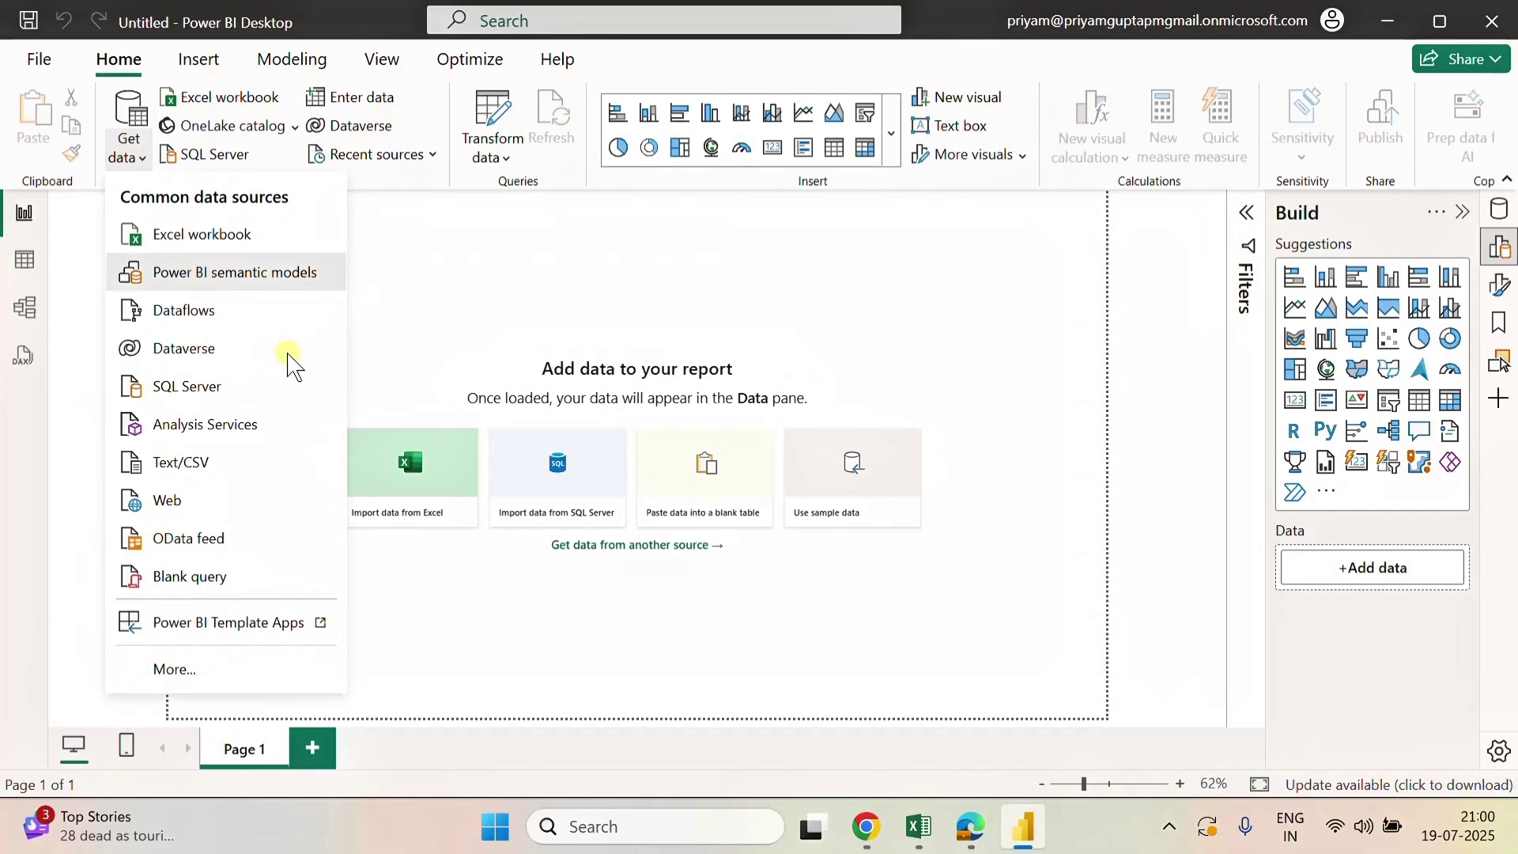
key(Escape)
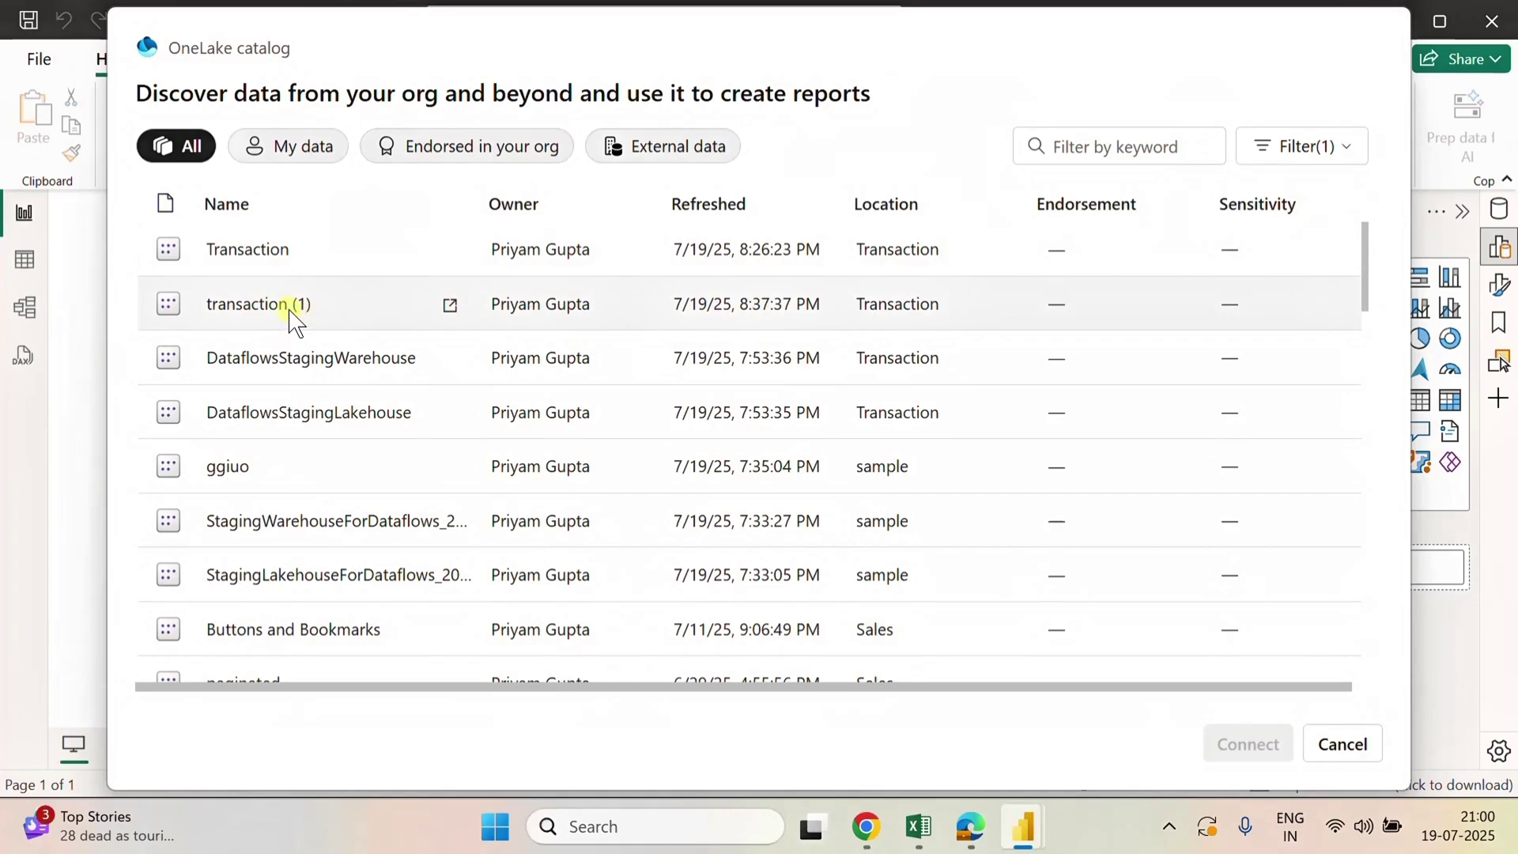
click(249, 250)
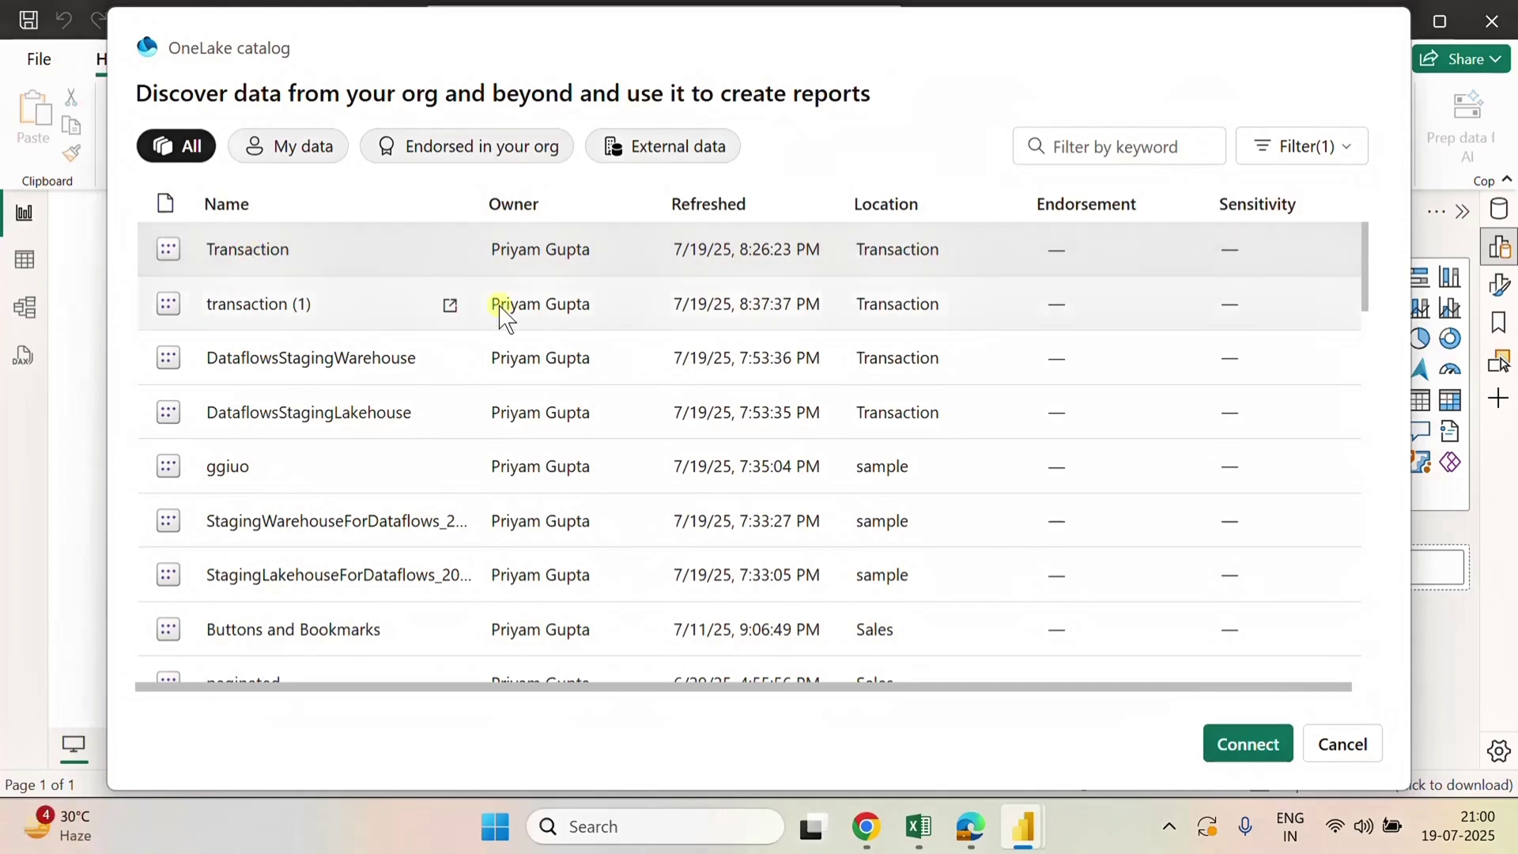
click(1243, 755)
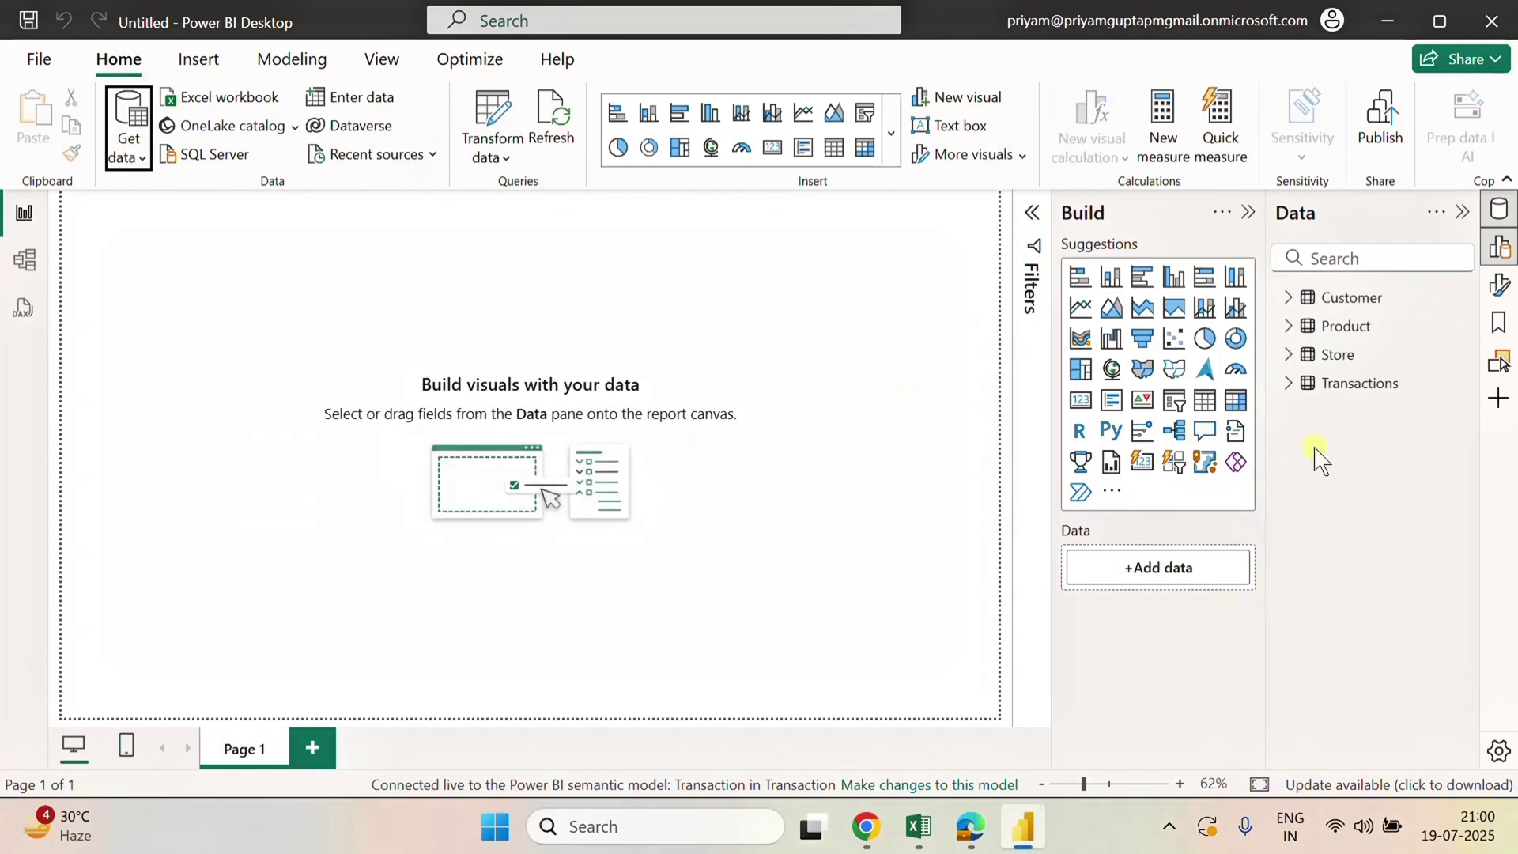
- Open the report's model diagram, and place the Product table above and to the right of Transactions
click(25, 261)
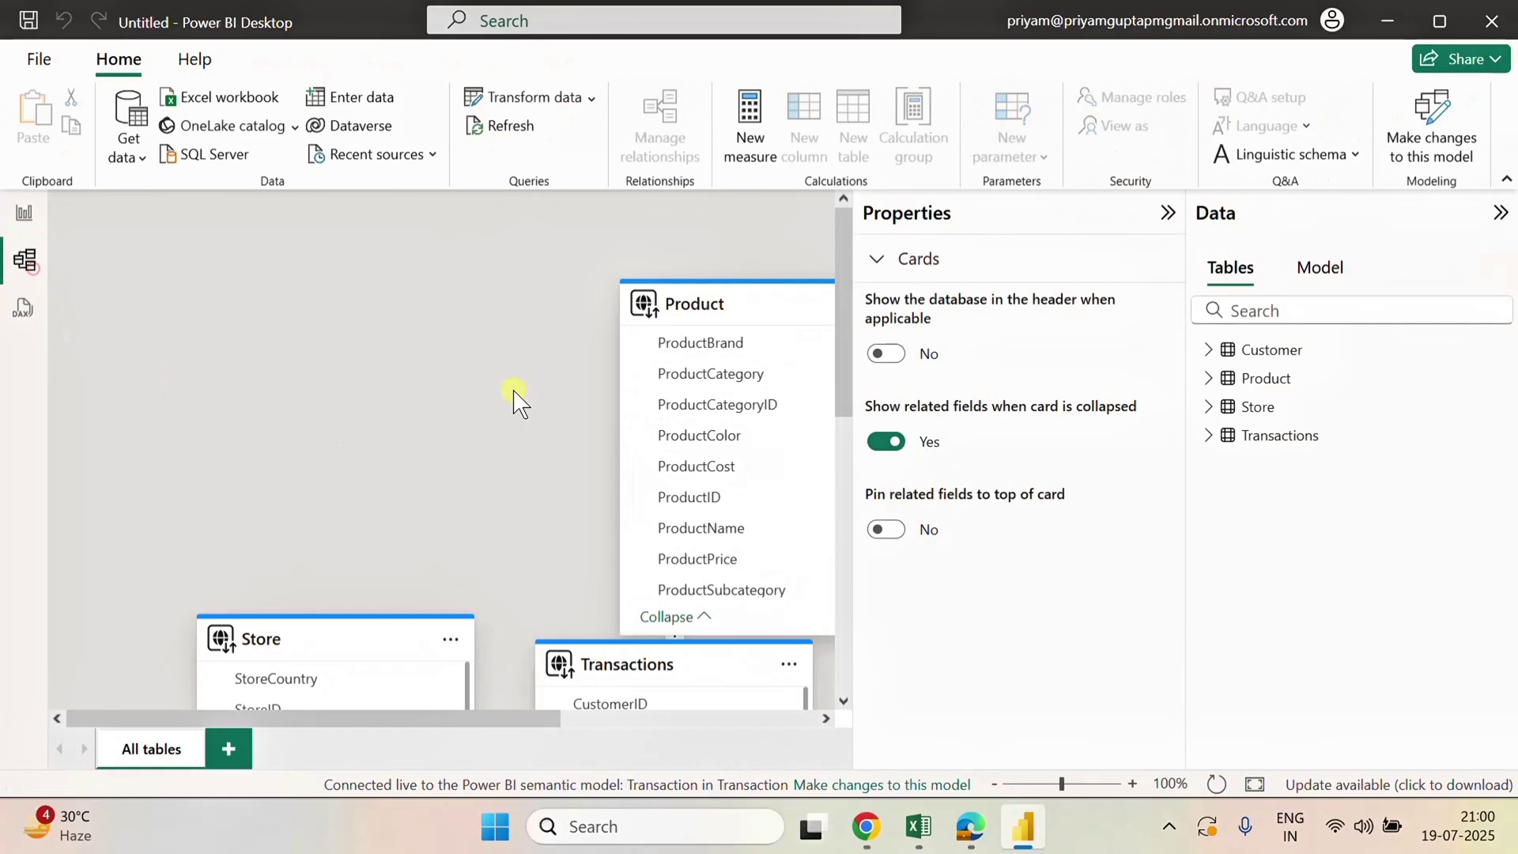
click(994, 784)
click(994, 784)
click(994, 785)
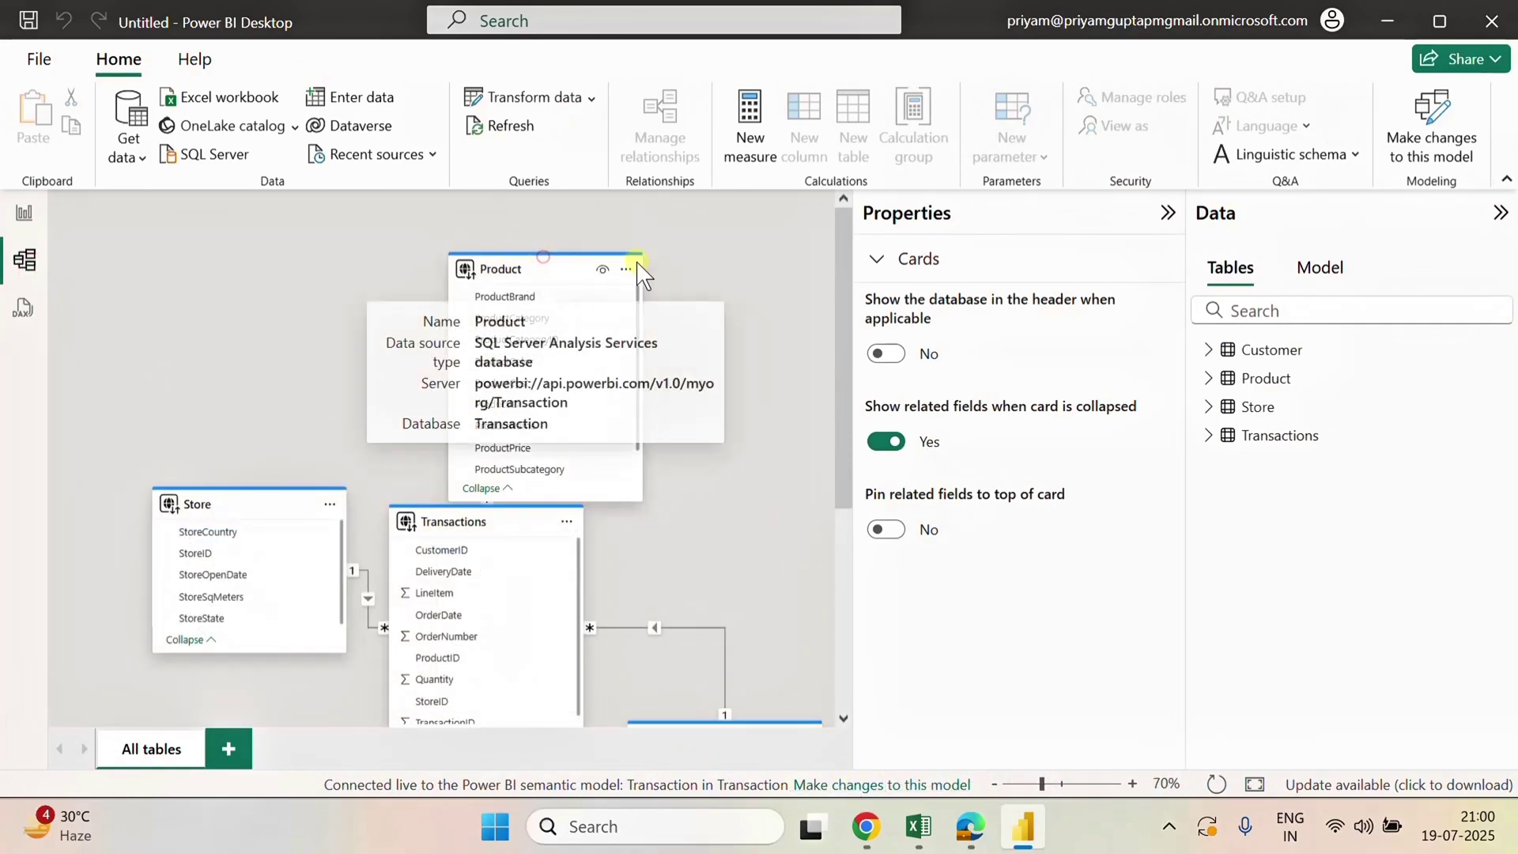
drag(544, 259, 702, 254)
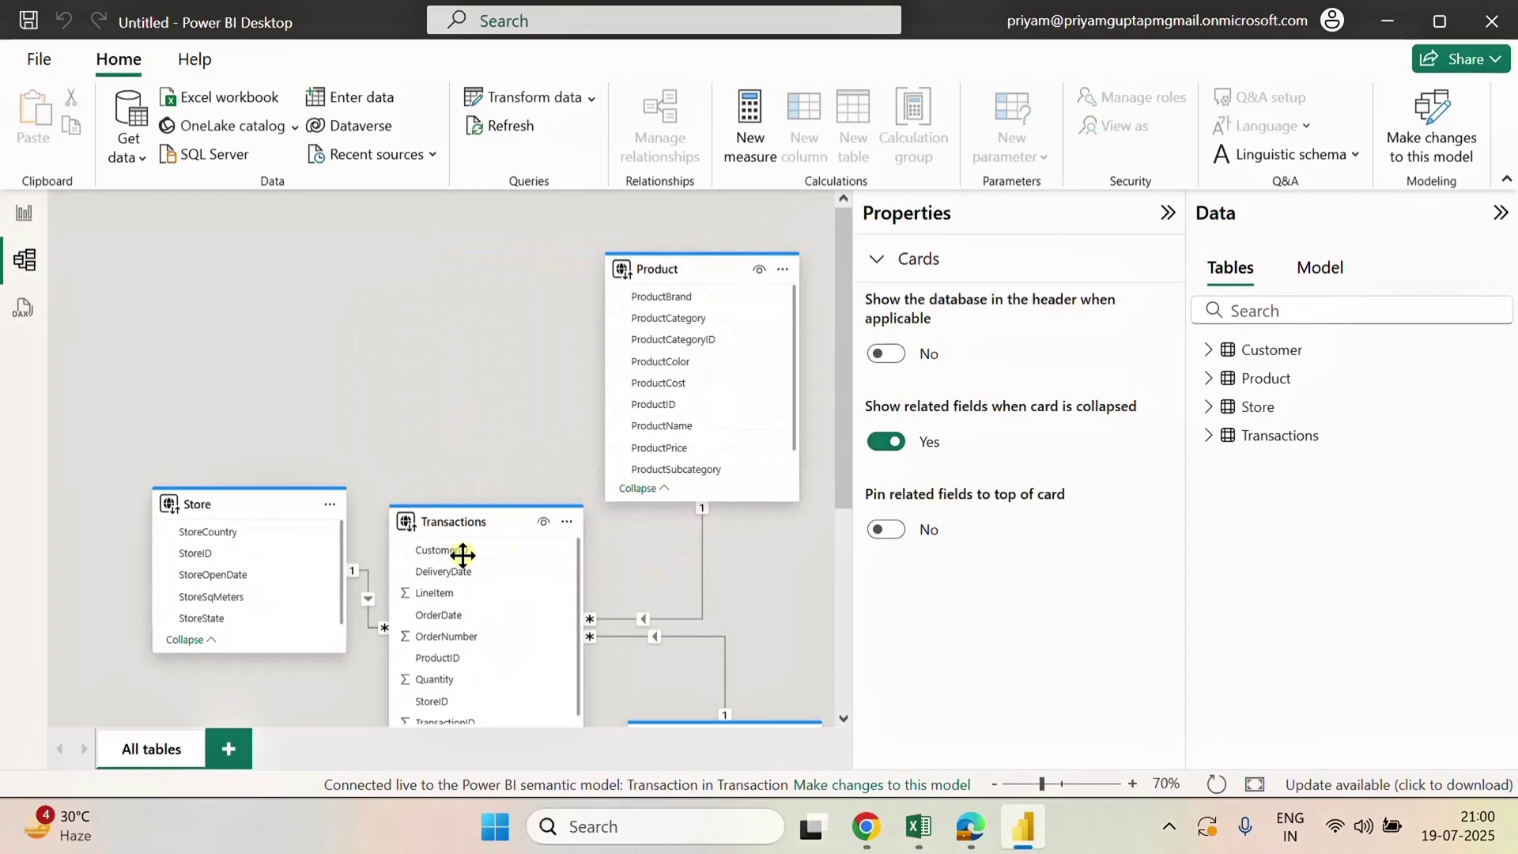
- Compare the relationships with the default semantic model layout in the Power BI service, and return to Power BI Desktop
mouse_move(970, 826)
click(973, 724)
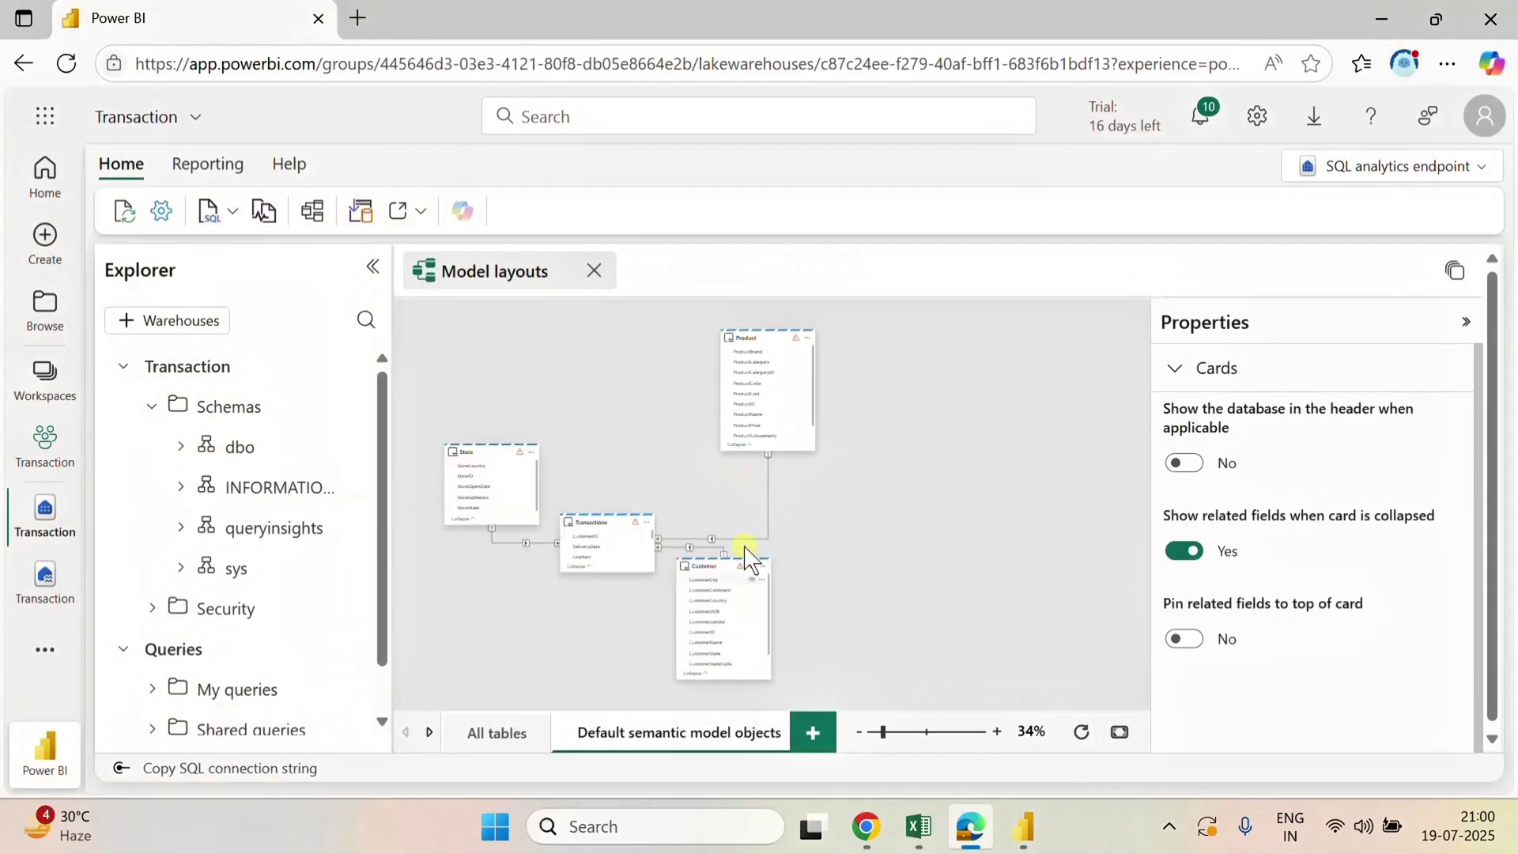
click(1023, 826)
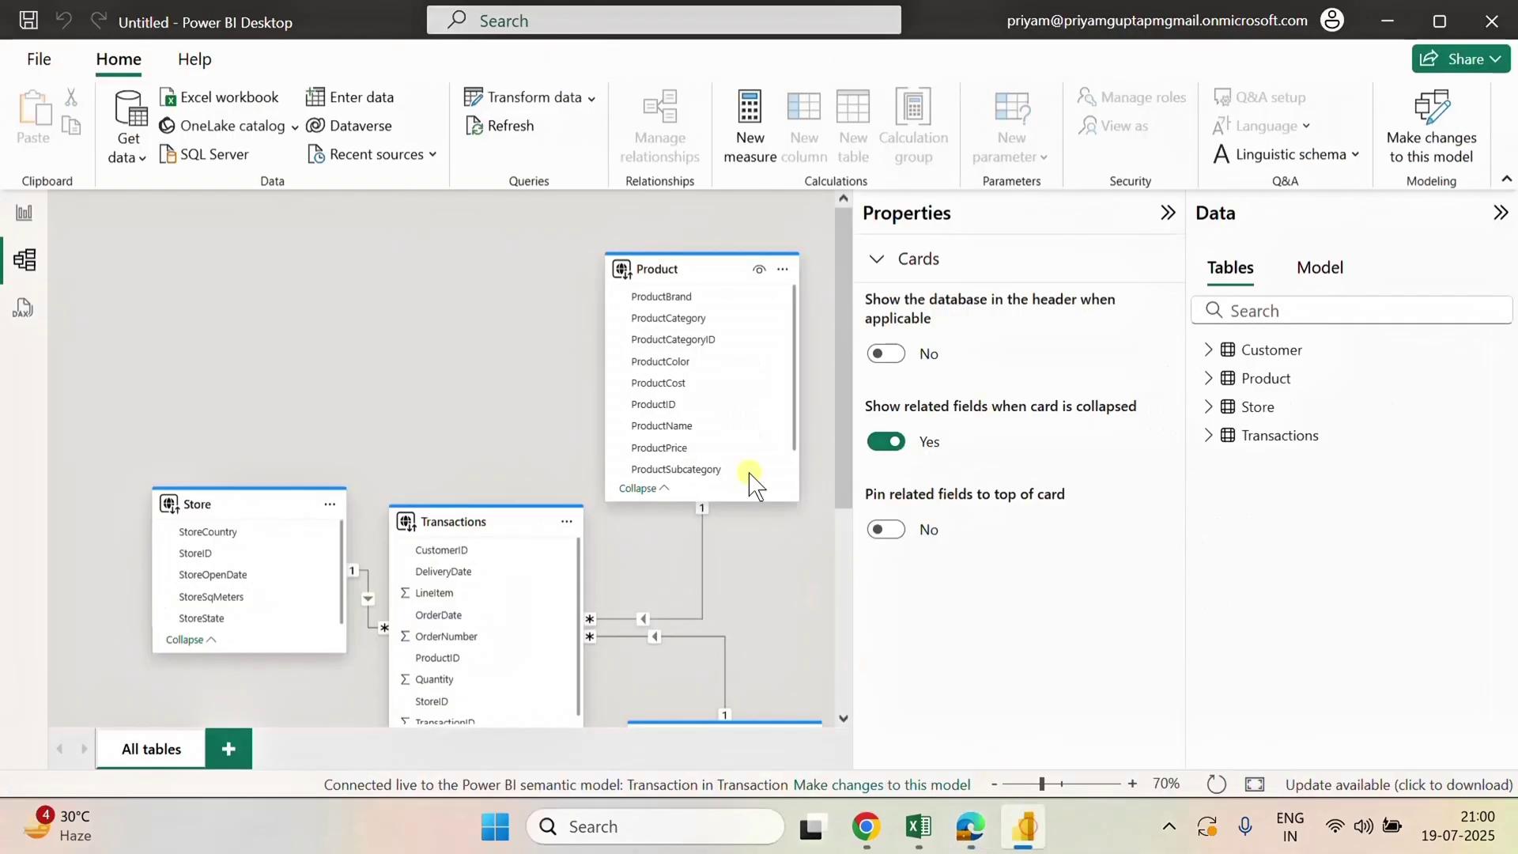